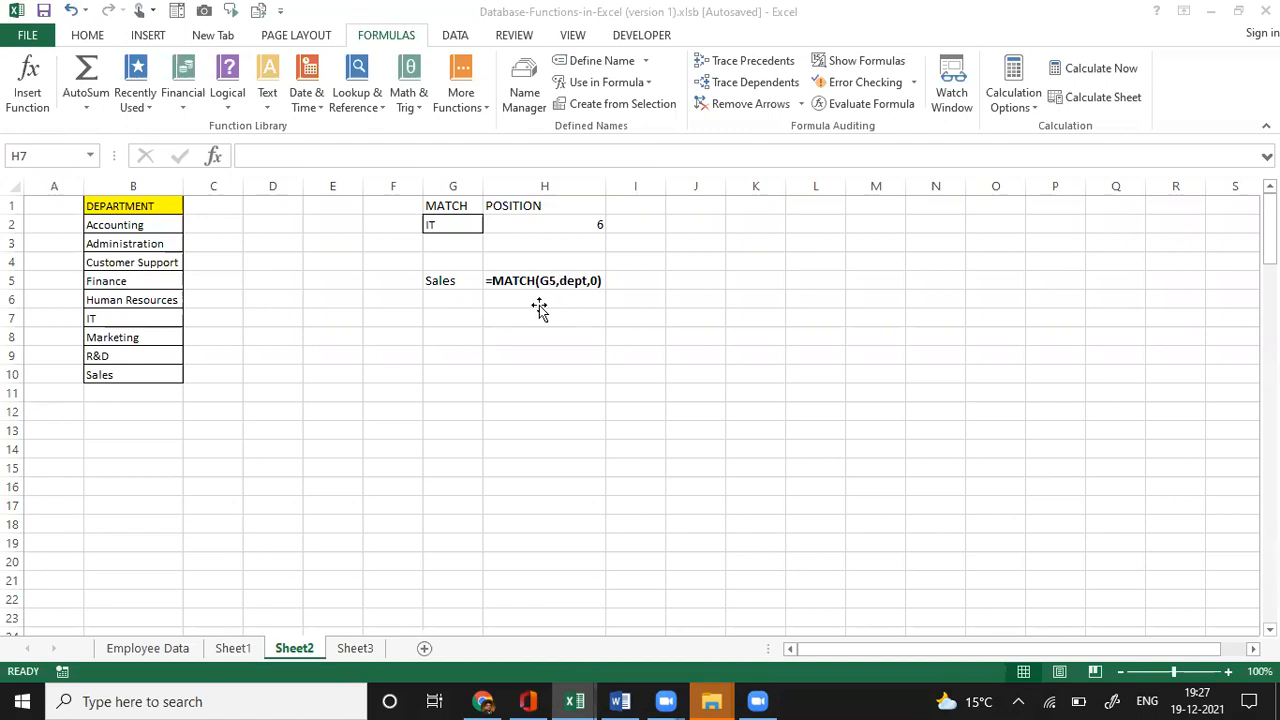
# - Review the MATCH formulas in H5 and H2 on Sheet2 and the department list they search
pyautogui.click(419, 461)
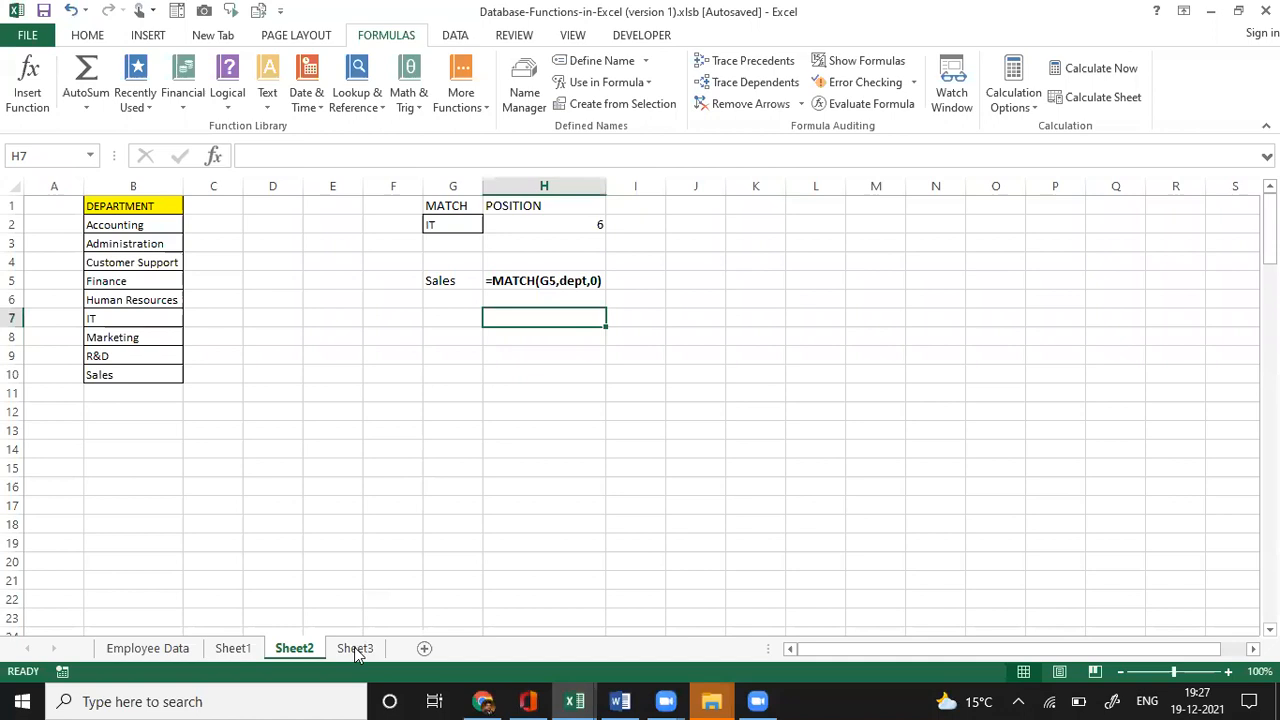
pyautogui.click(537, 278)
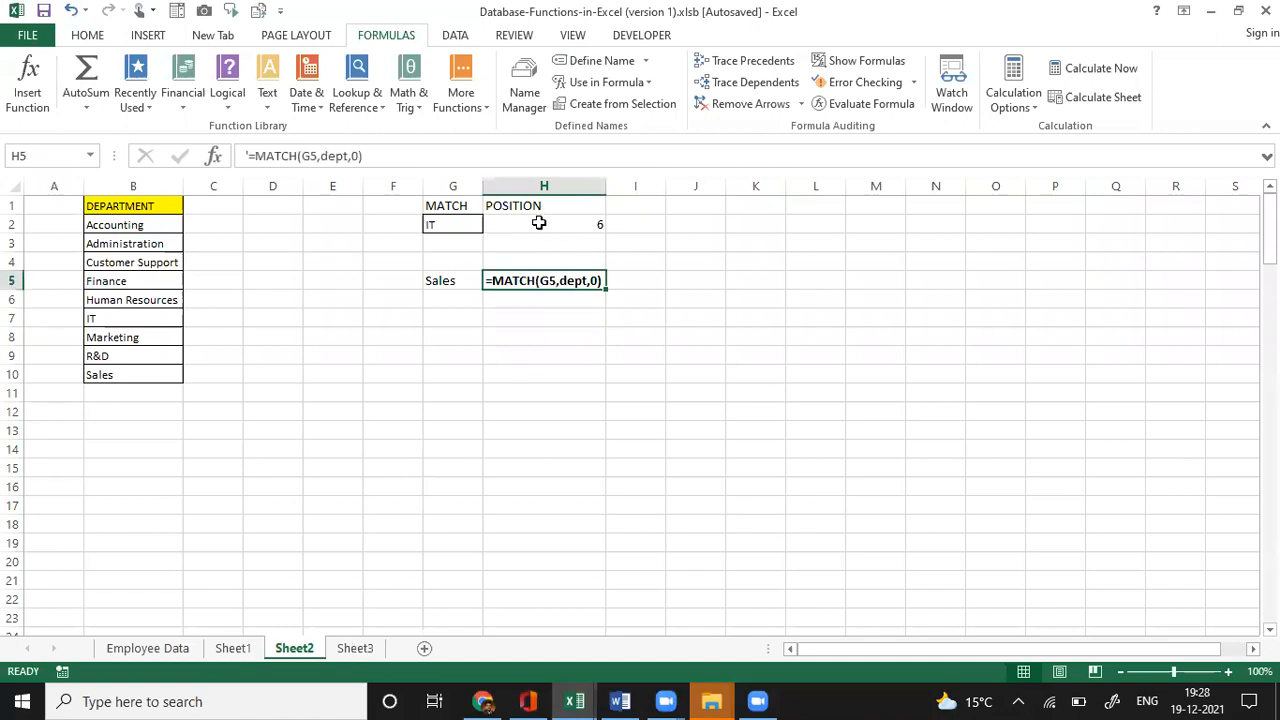
pyautogui.click(539, 224)
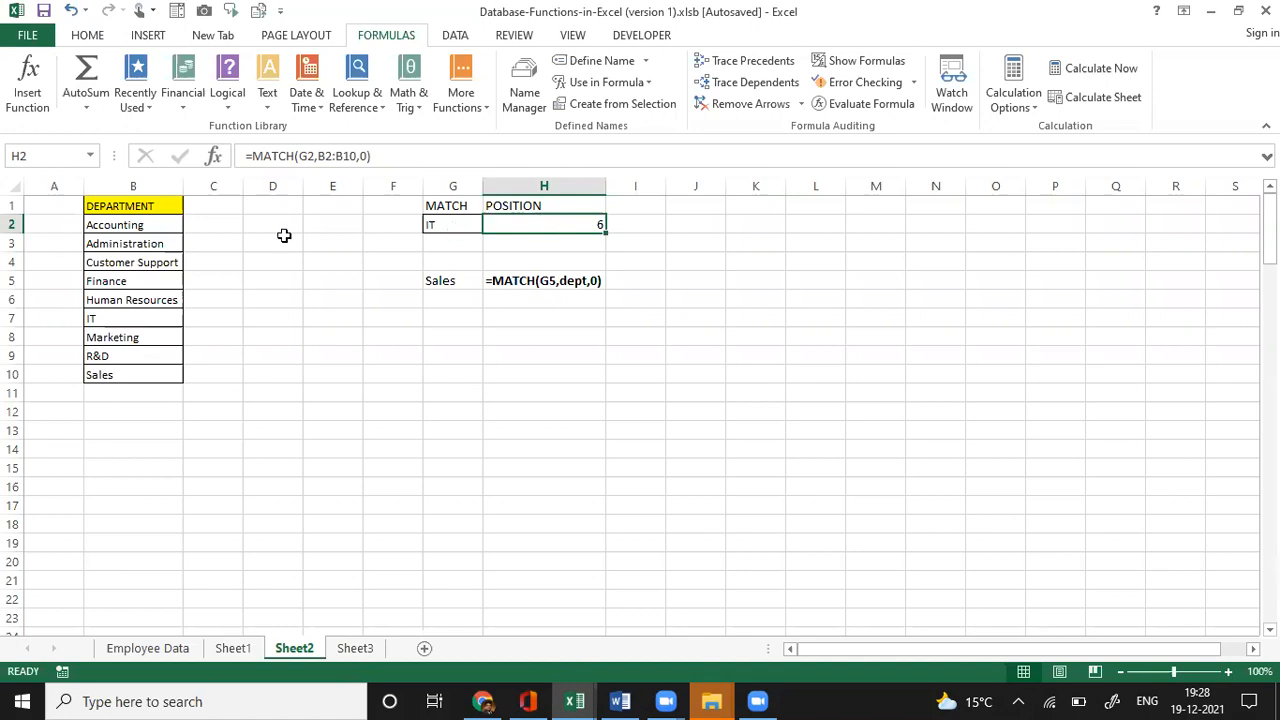
pyautogui.click(164, 225)
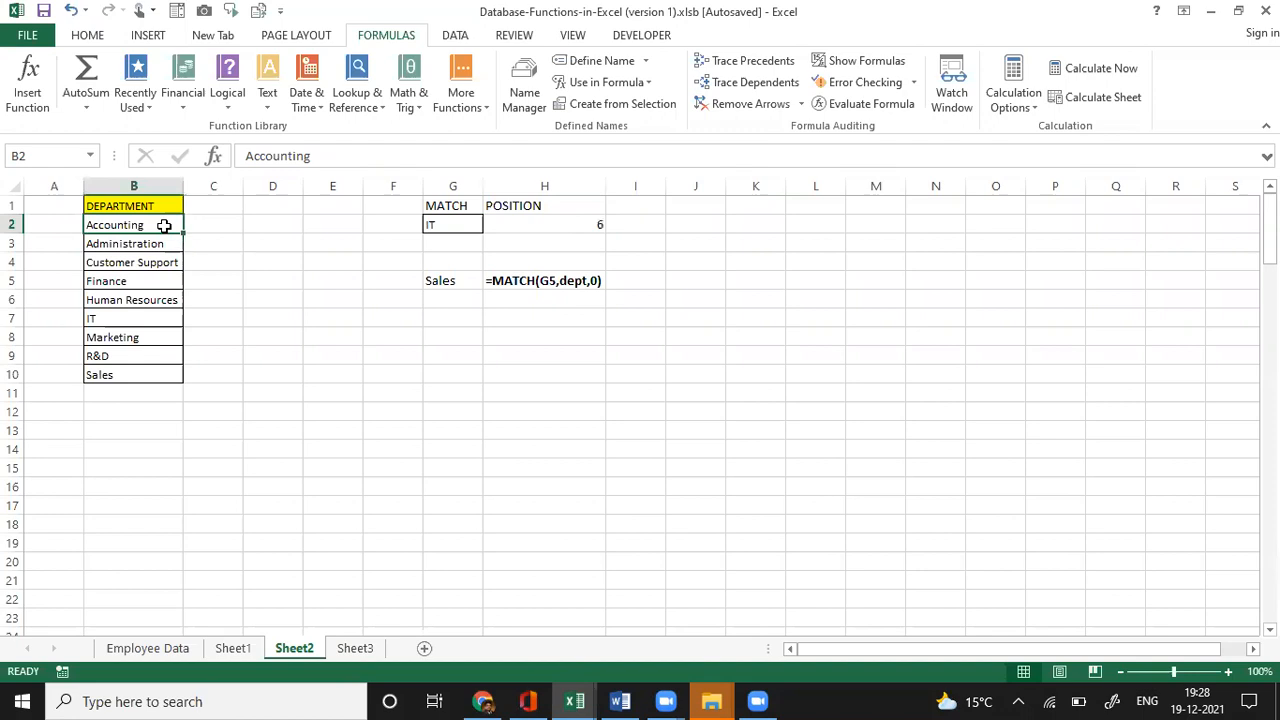
# - Open Sheet3 and examine the INDEX formula in cell F2
pyautogui.click(352, 650)
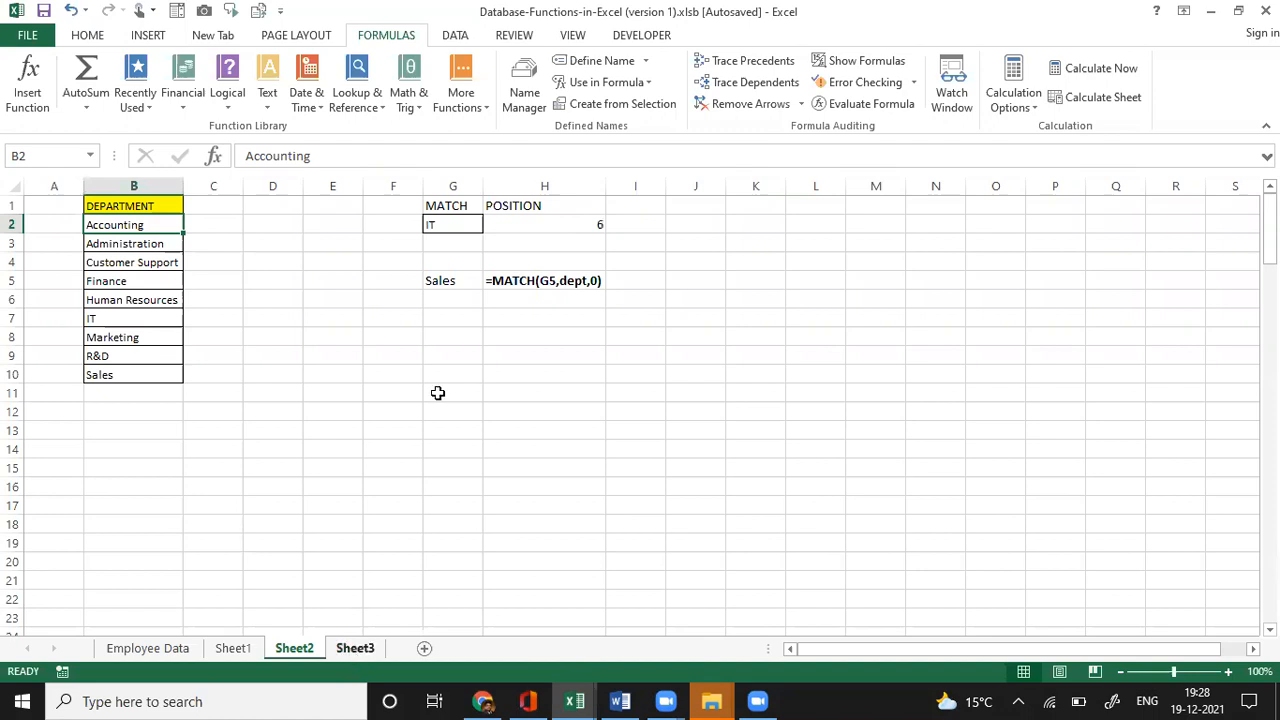
pyautogui.click(366, 373)
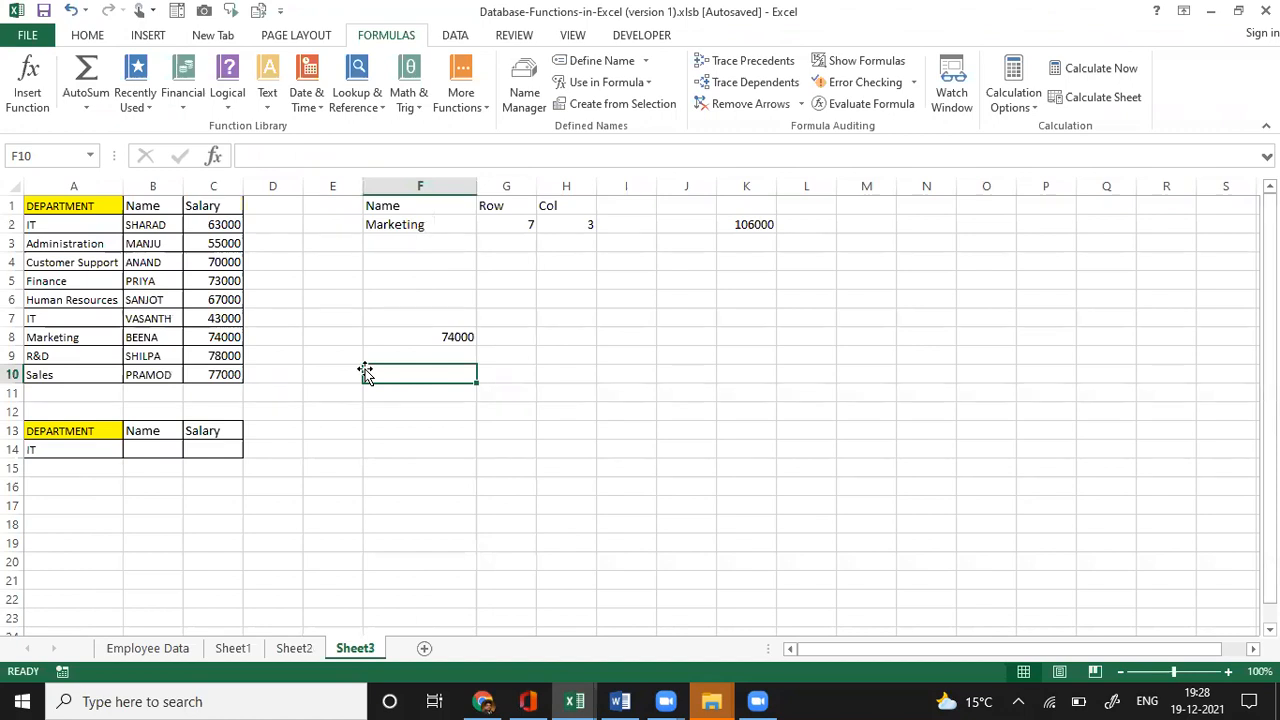
pyautogui.press('Up')
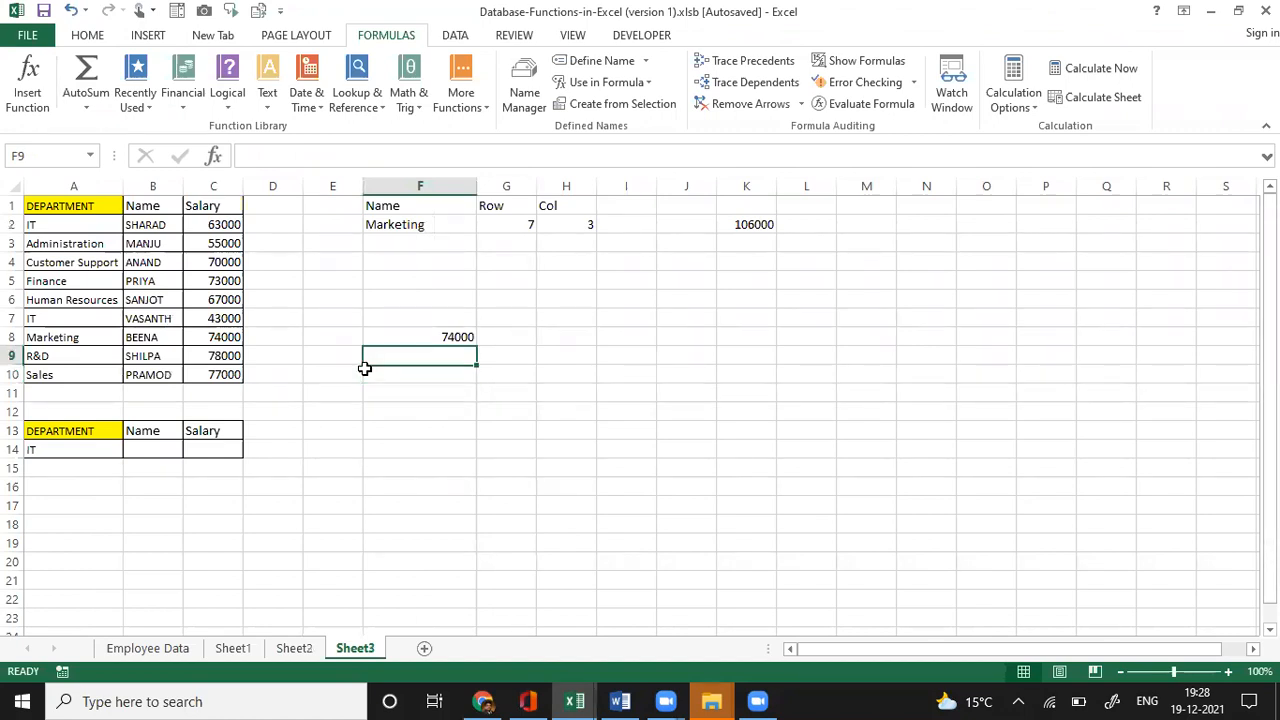
pyautogui.press('Up')
pyautogui.press('Up')
pyautogui.press('Up')
pyautogui.press('Up')
pyautogui.press('Up')
pyautogui.press('Up')
pyautogui.press('Up')
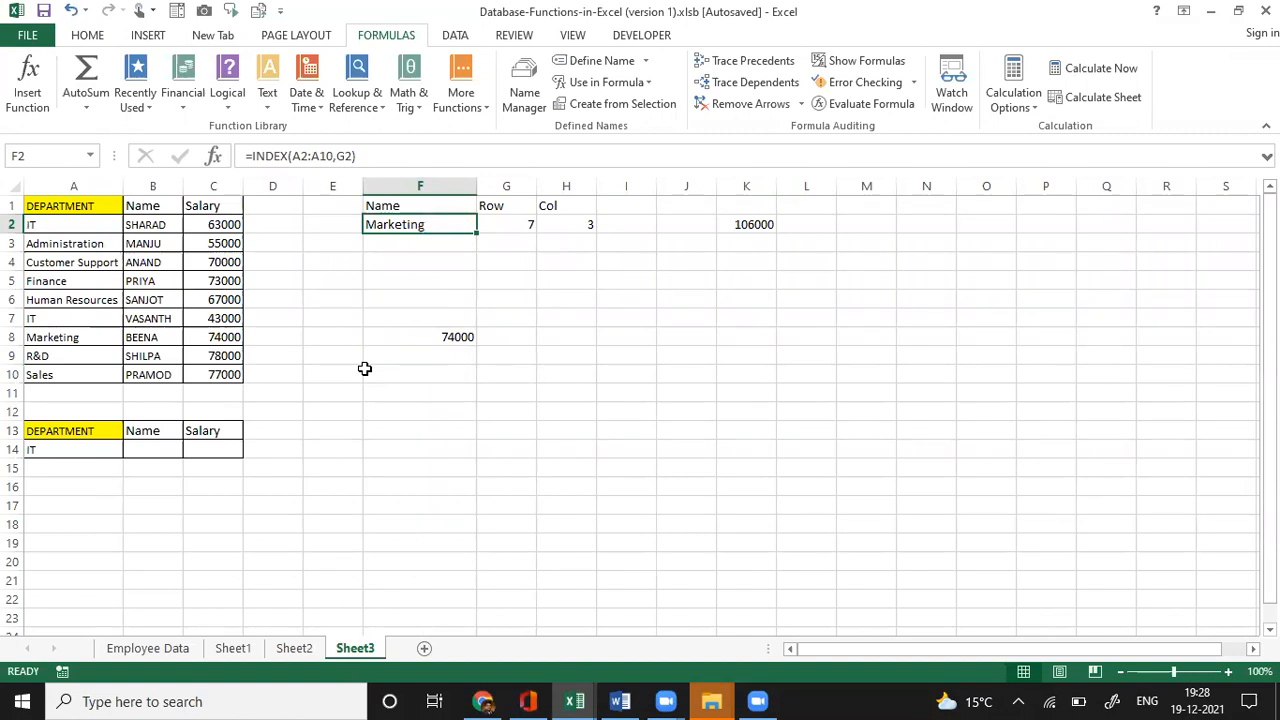
# - Examine the lookup table below the employee list, ending on the department entry in A14
pyautogui.press('Down')
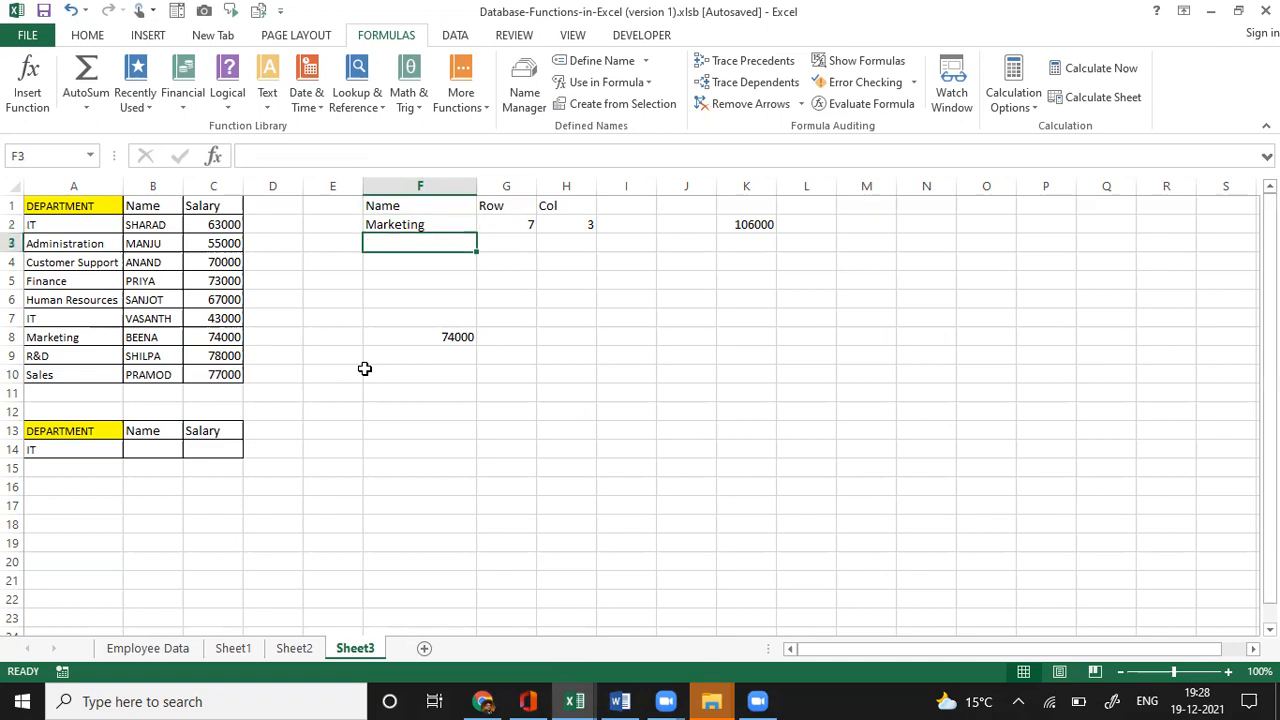
pyautogui.press('Down')
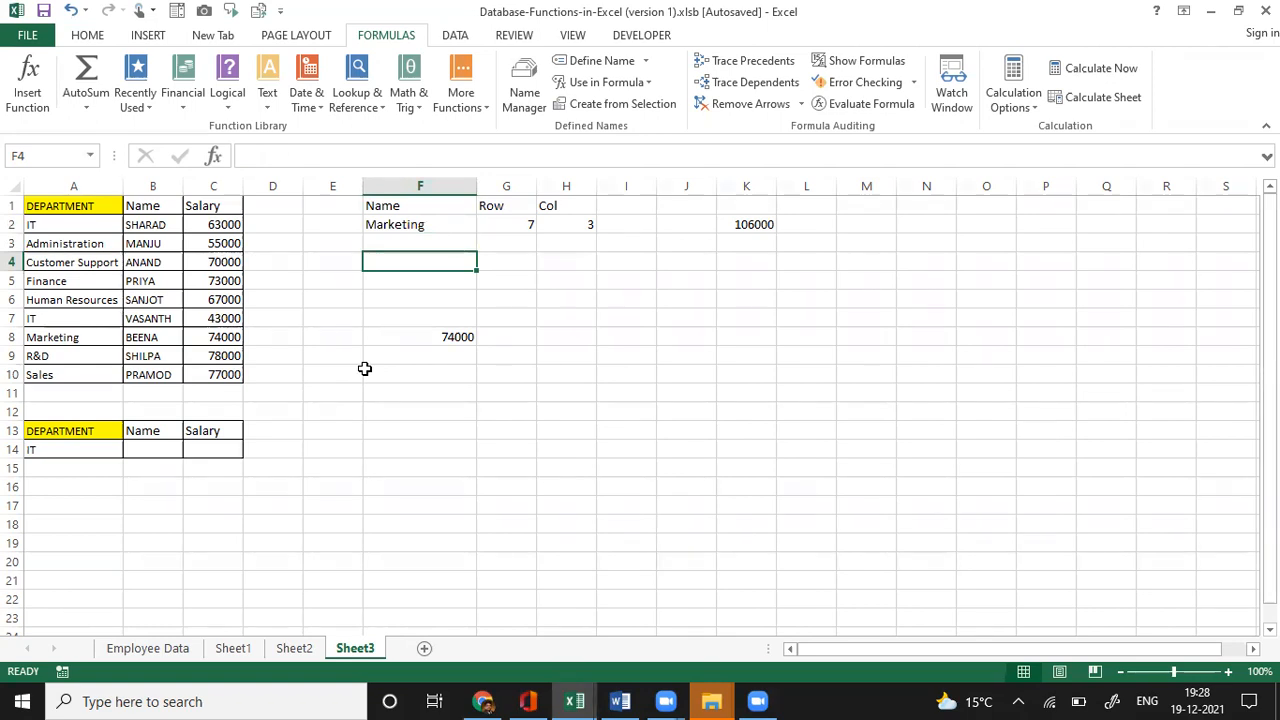
pyautogui.press('Down')
pyautogui.press('Down')
pyautogui.press('Down')
pyautogui.press('Down')
pyautogui.press('Down')
pyautogui.press('Left')
pyautogui.press('Left')
pyautogui.press('Left')
pyautogui.press('Left')
pyautogui.press('Down')
pyautogui.press('Down')
pyautogui.press('Left')
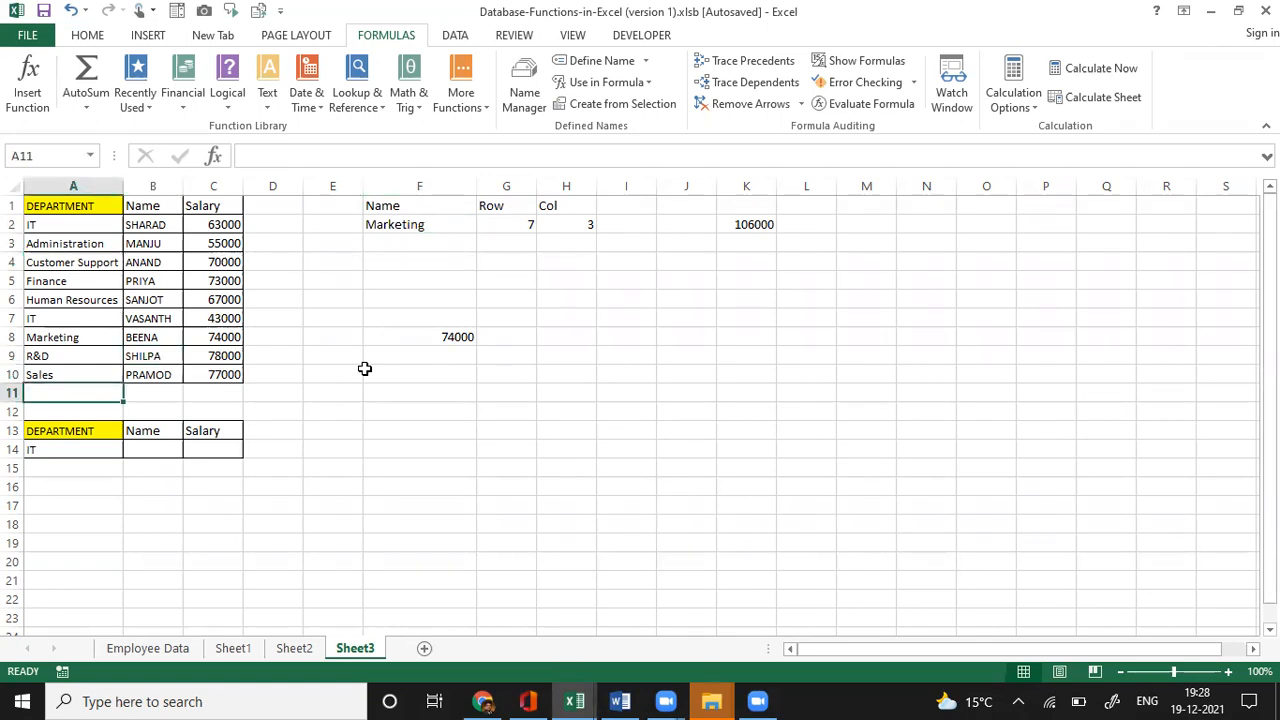
pyautogui.press('Down')
pyautogui.press('Down')
pyautogui.press('Down')
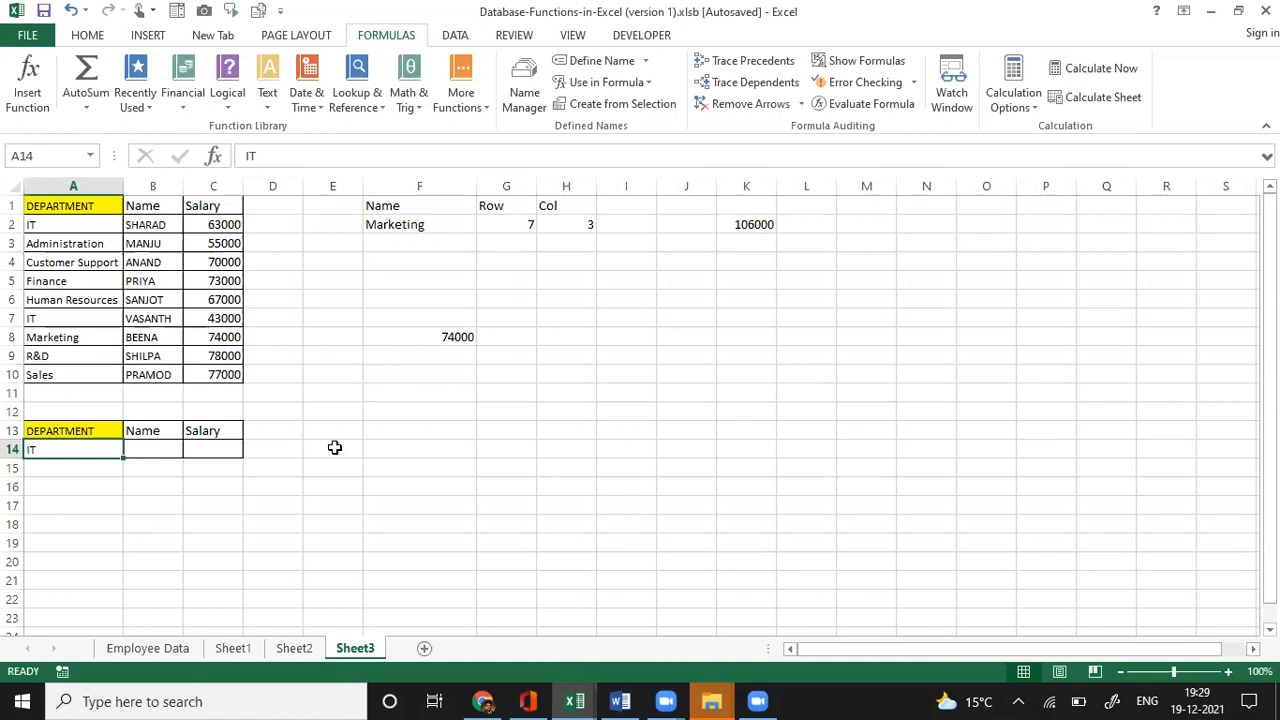
# - Add a new worksheet and enter the month headings Jan in B1 and Feb in C1
pyautogui.click(424, 483)
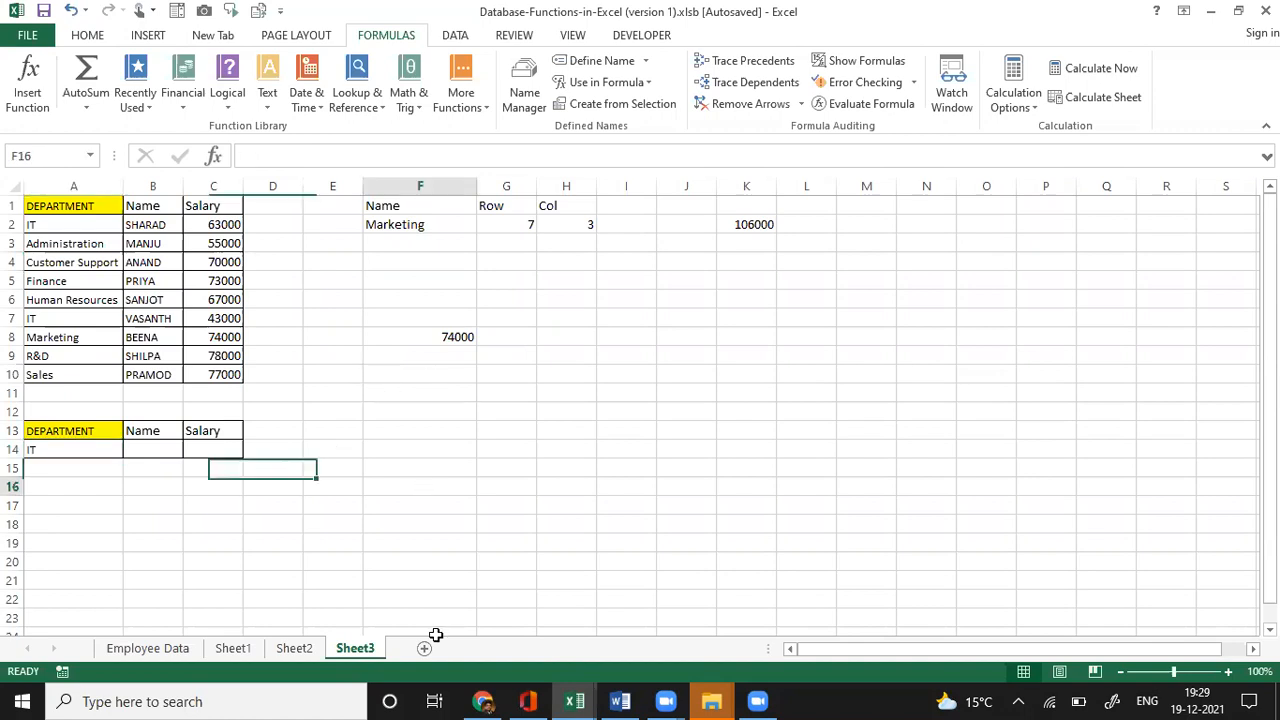
pyautogui.click(89, 228)
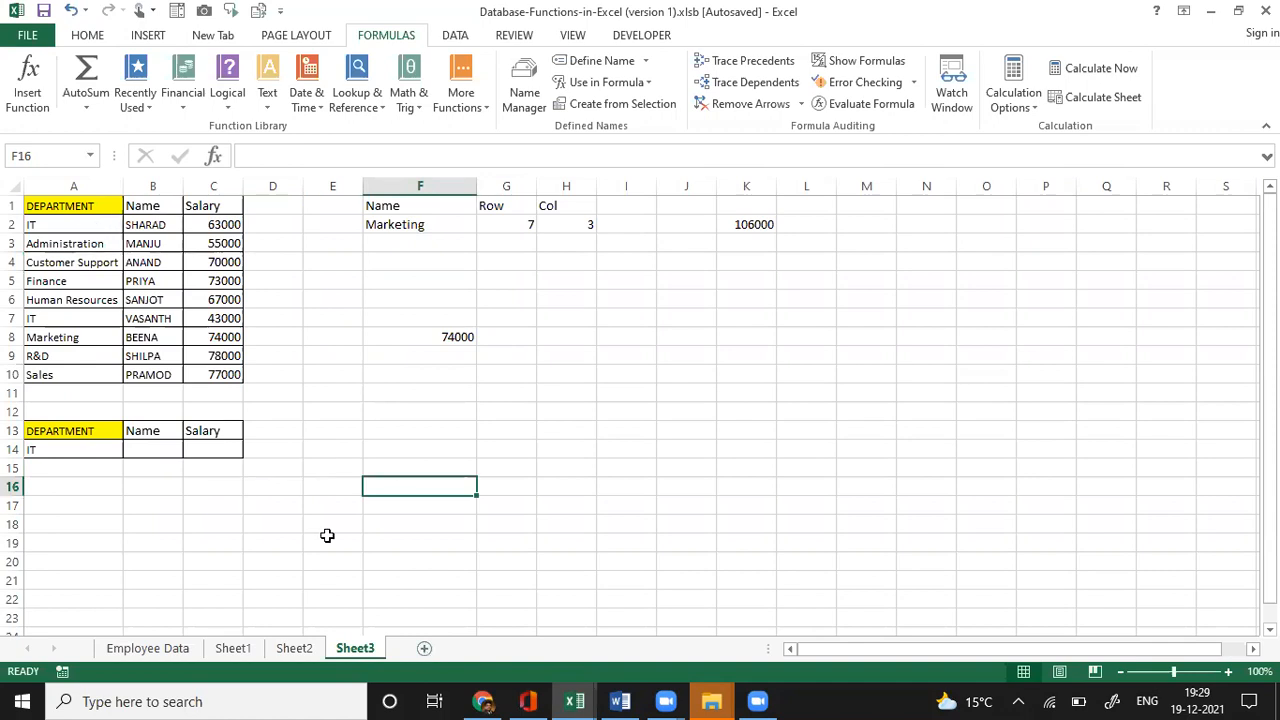
pyautogui.click(424, 650)
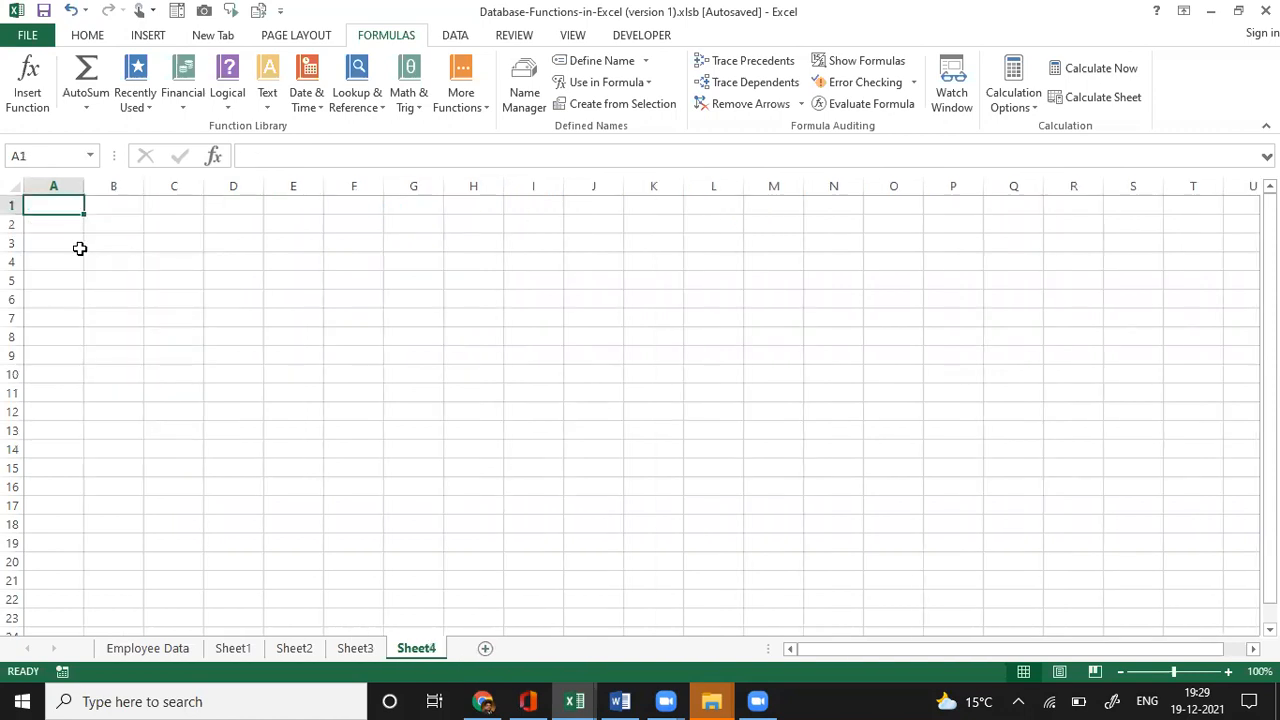
pyautogui.press('Right')
pyautogui.write('Jan')
pyautogui.hotkey('ctrl', 'Return')
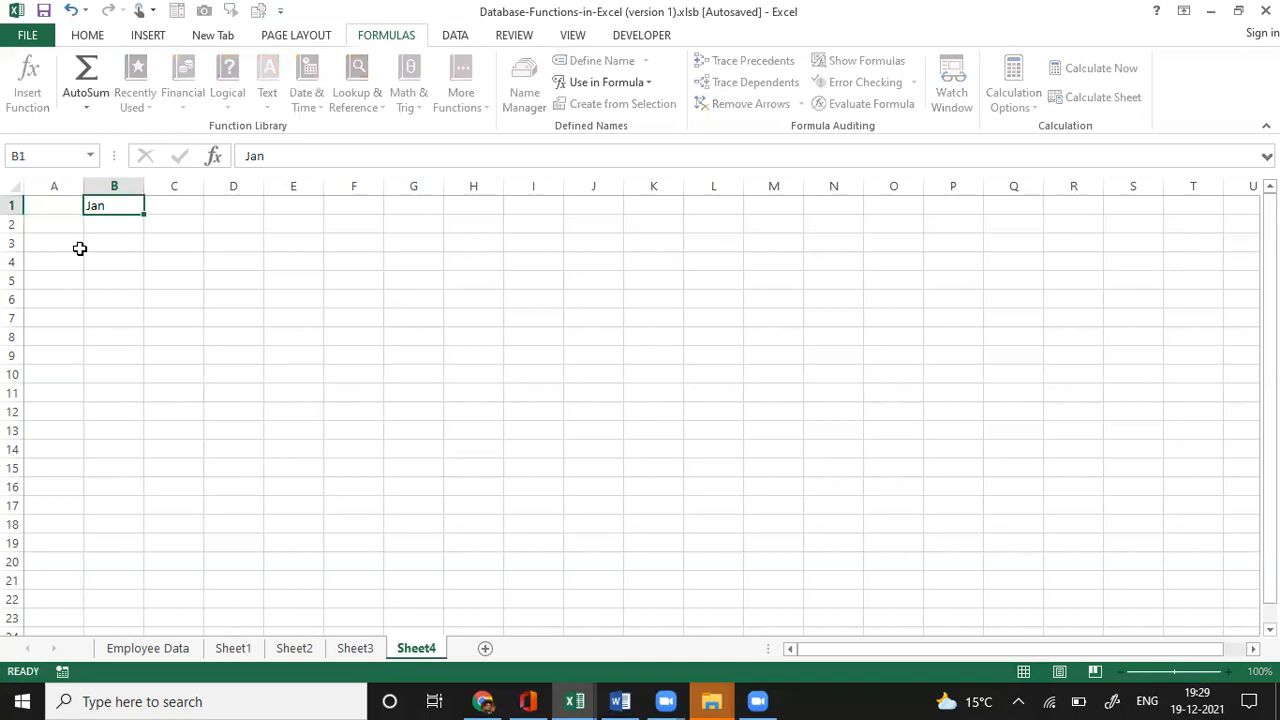
pyautogui.press('Tab')
pyautogui.press('Up')
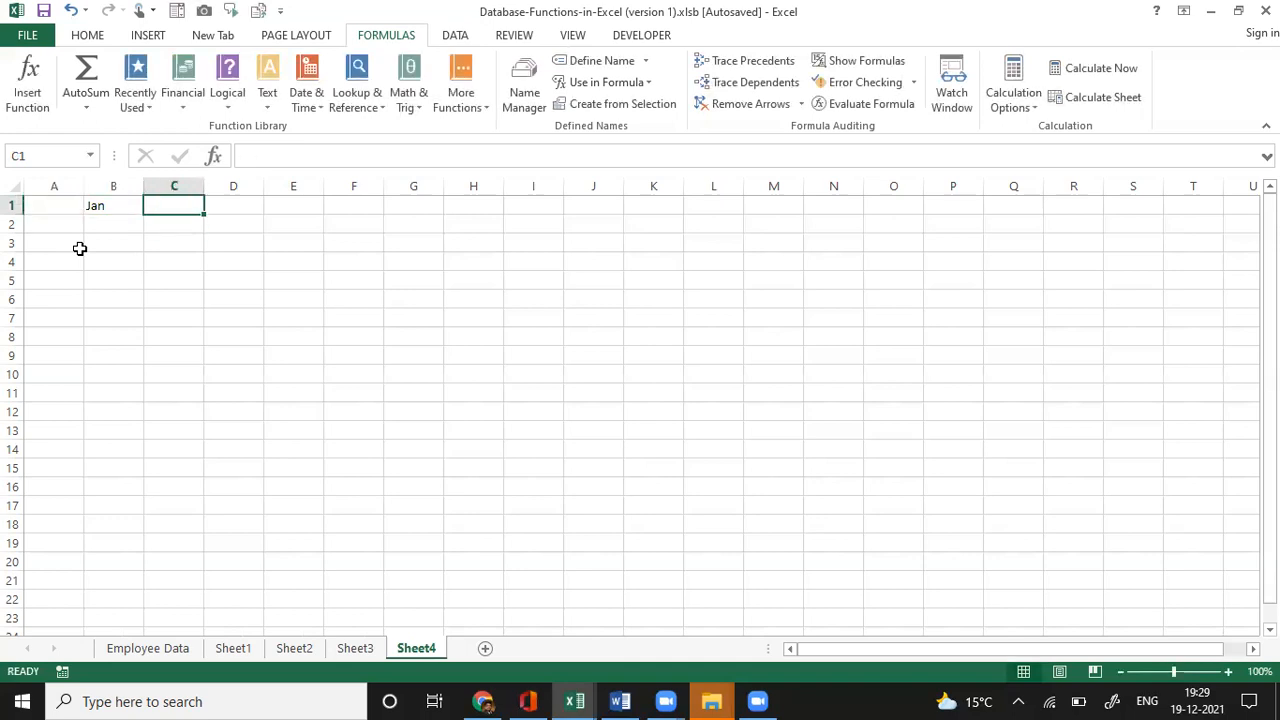
pyautogui.write('Feb')
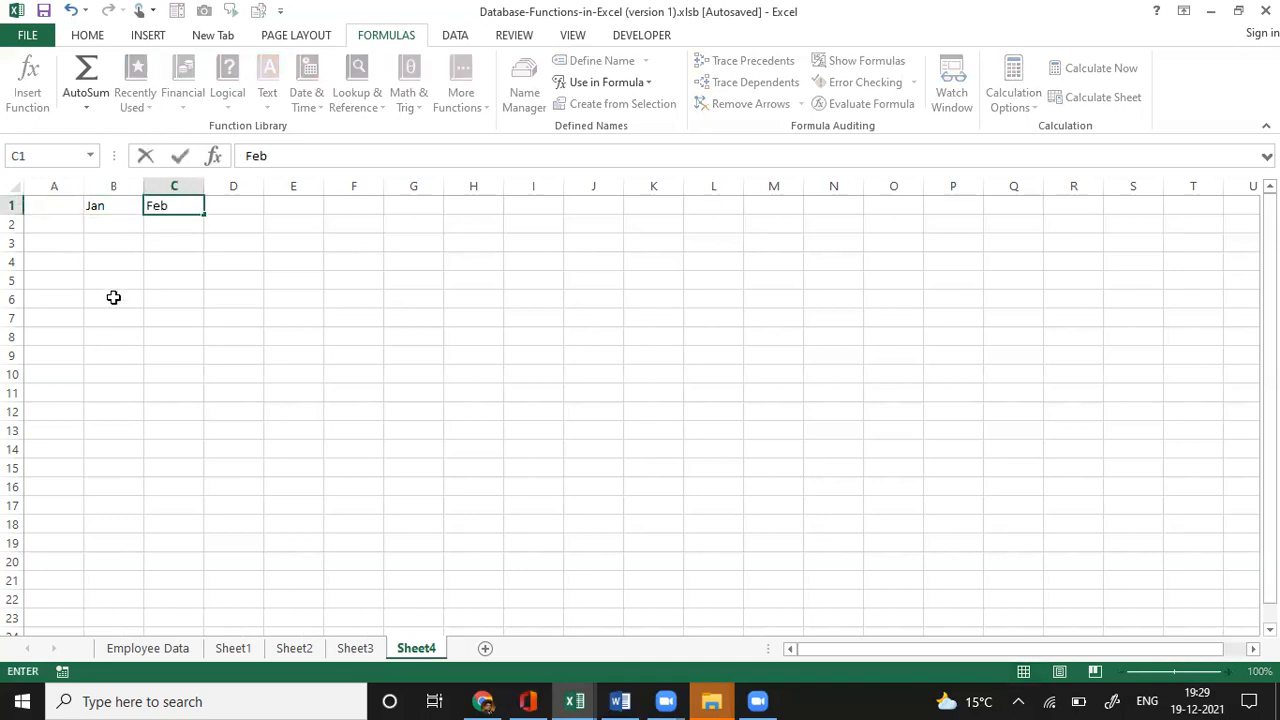
# - Copy the employee names from B2:B10 on Sheet3 into Sheet4 starting at cell A2
pyautogui.click(357, 649)
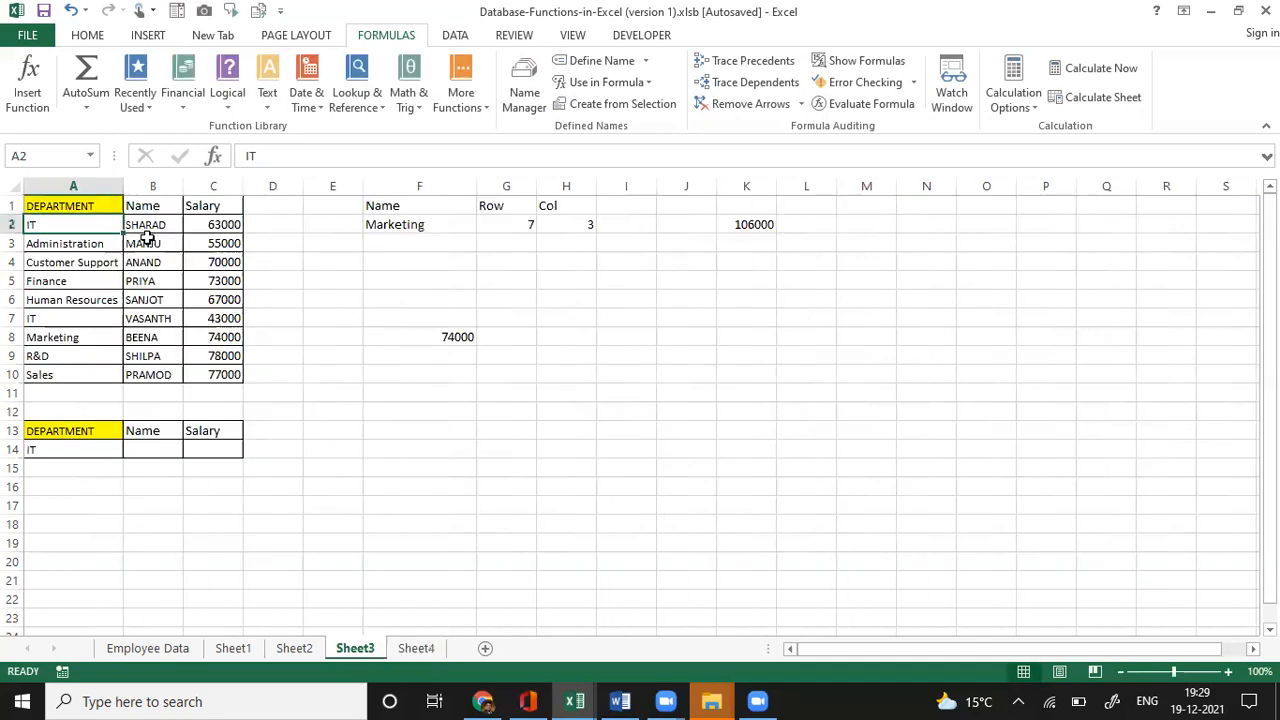
pyautogui.click(148, 228)
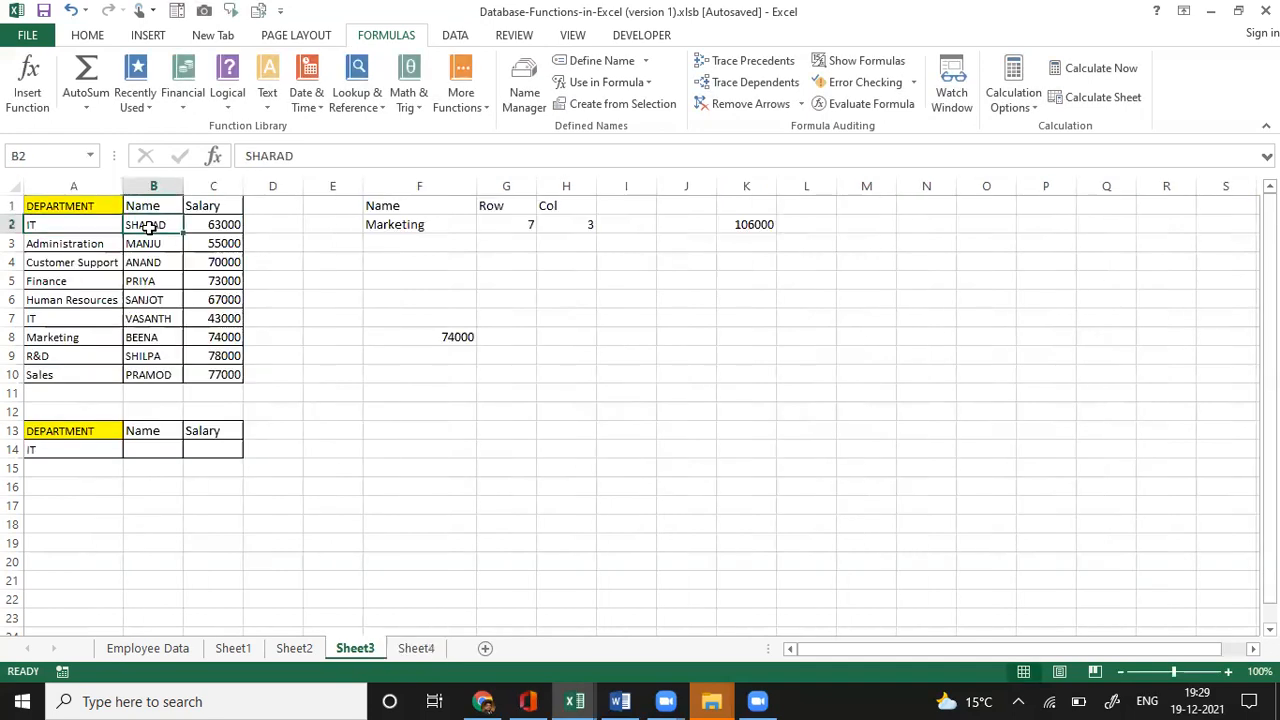
pyautogui.hotkey('ctrl', 'shift', 'Down')
pyautogui.hotkey('ctrl', 'c')
pyautogui.keyDown('ctrl'); pyautogui.click(294, 648); pyautogui.keyUp('ctrl')
pyautogui.click(437, 649)
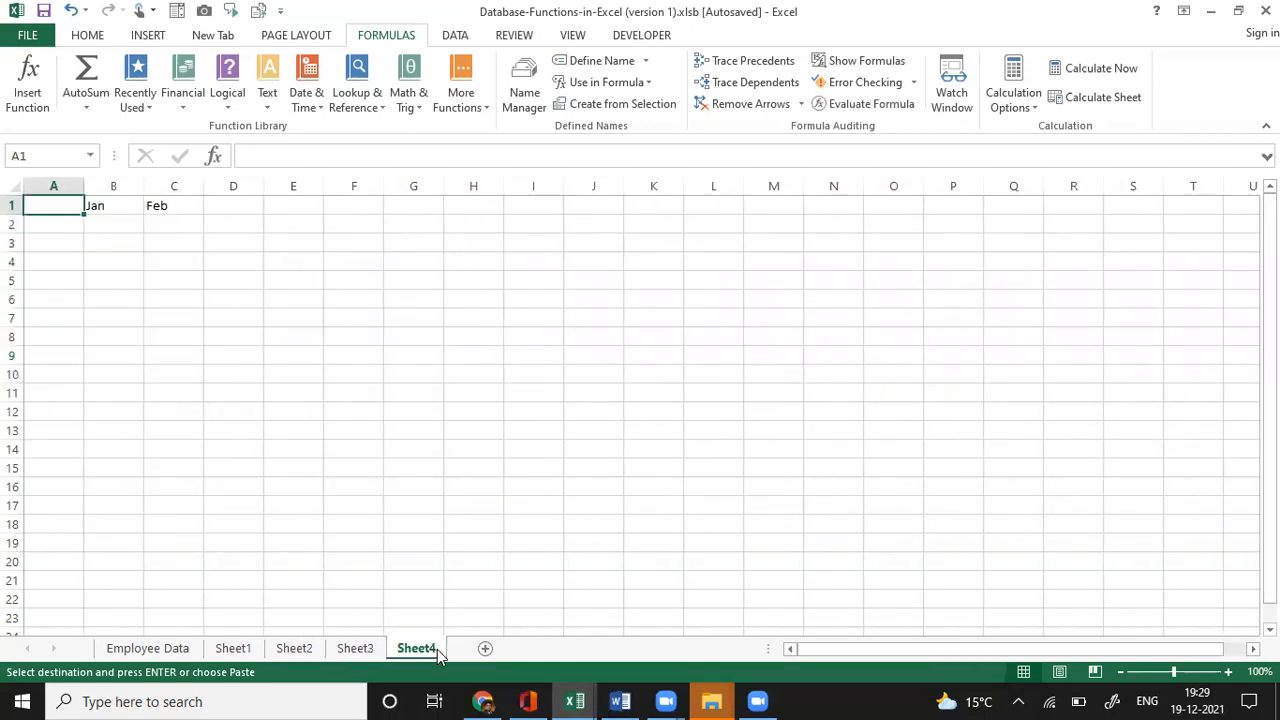
pyautogui.press('Down')
pyautogui.press('Return')
# - Enter the heading Names in A1 and fill the month headings from Jan in B1 through May in F1
pyautogui.press('Up')
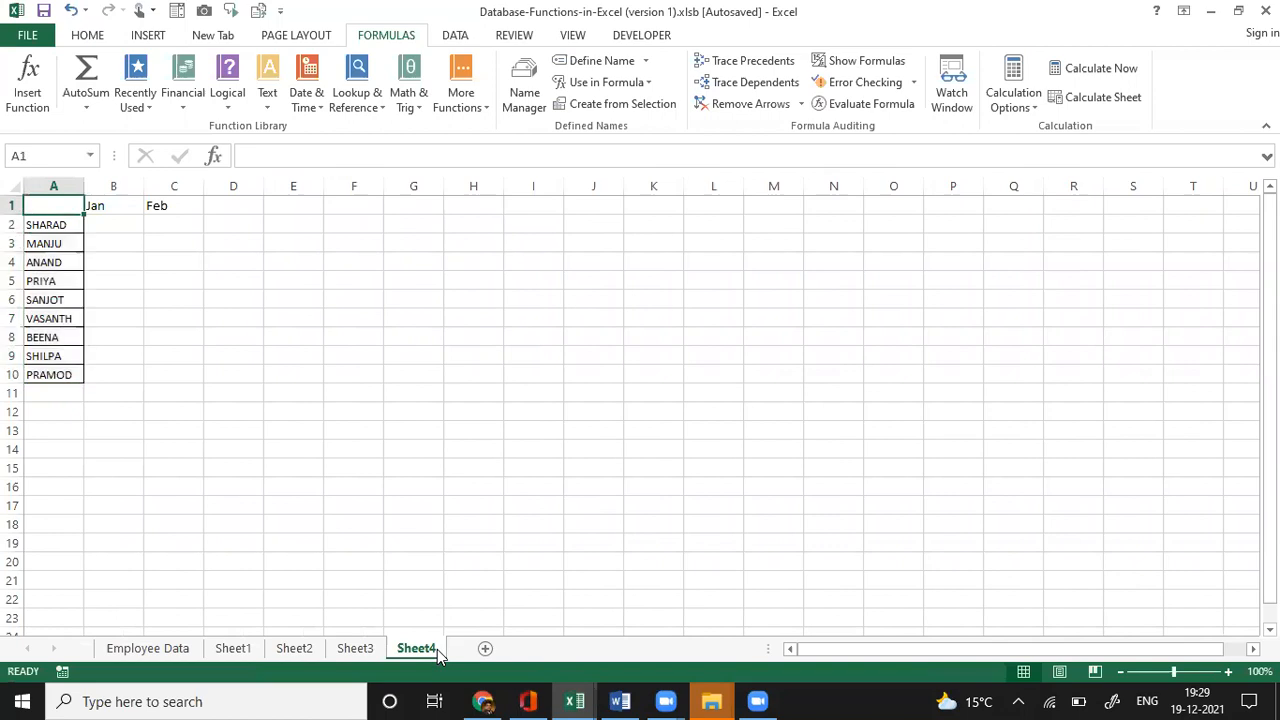
pyautogui.write('NAmes')
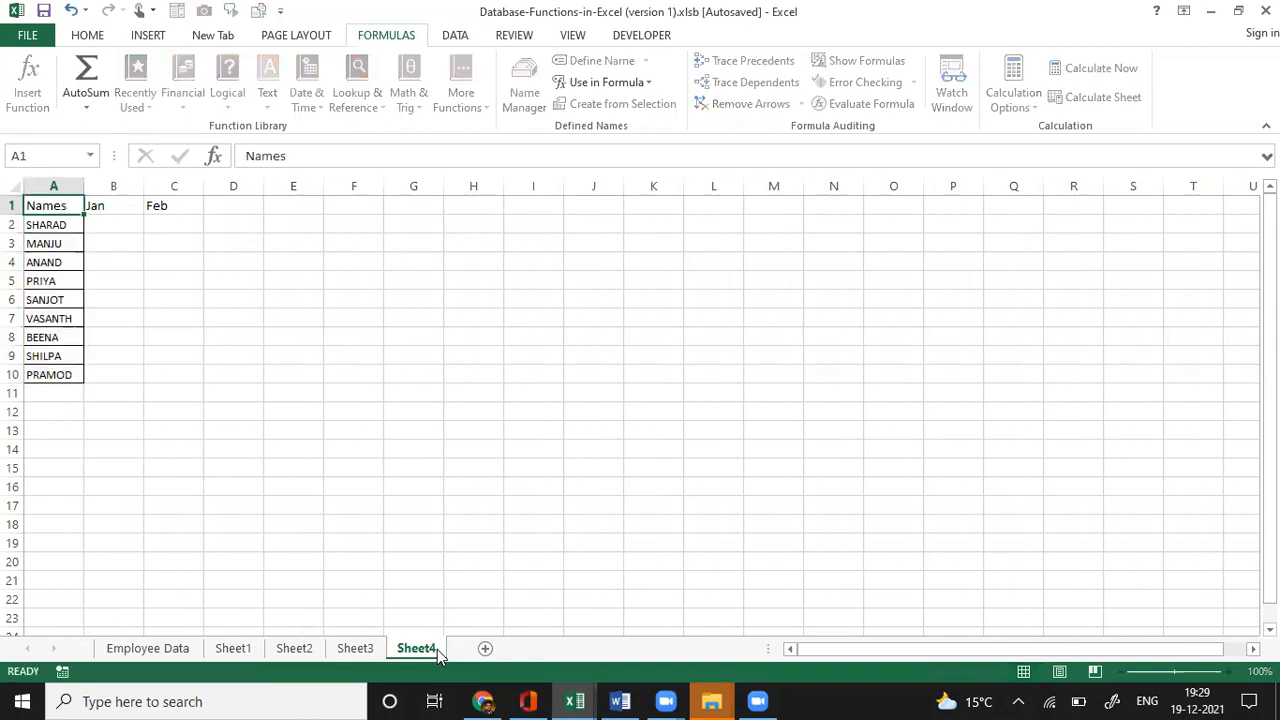
pyautogui.press('Tab')
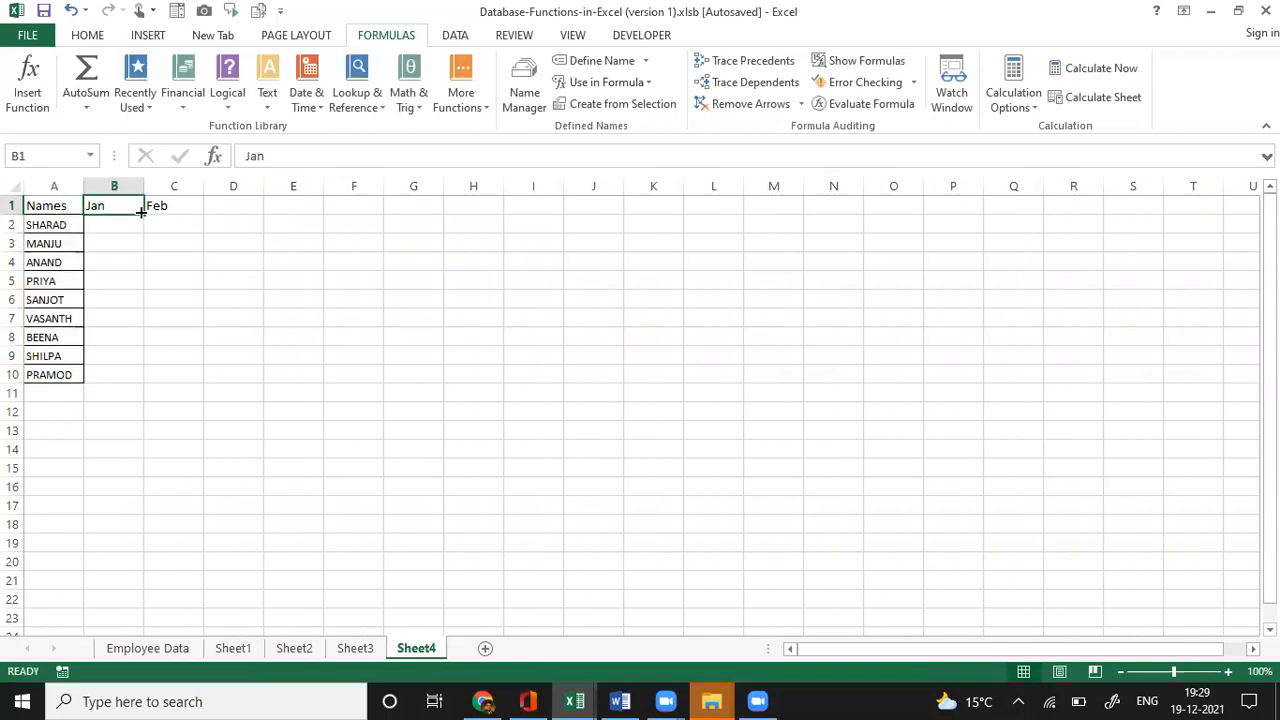
pyautogui.moveTo(143, 214); pyautogui.dragTo(388, 232)
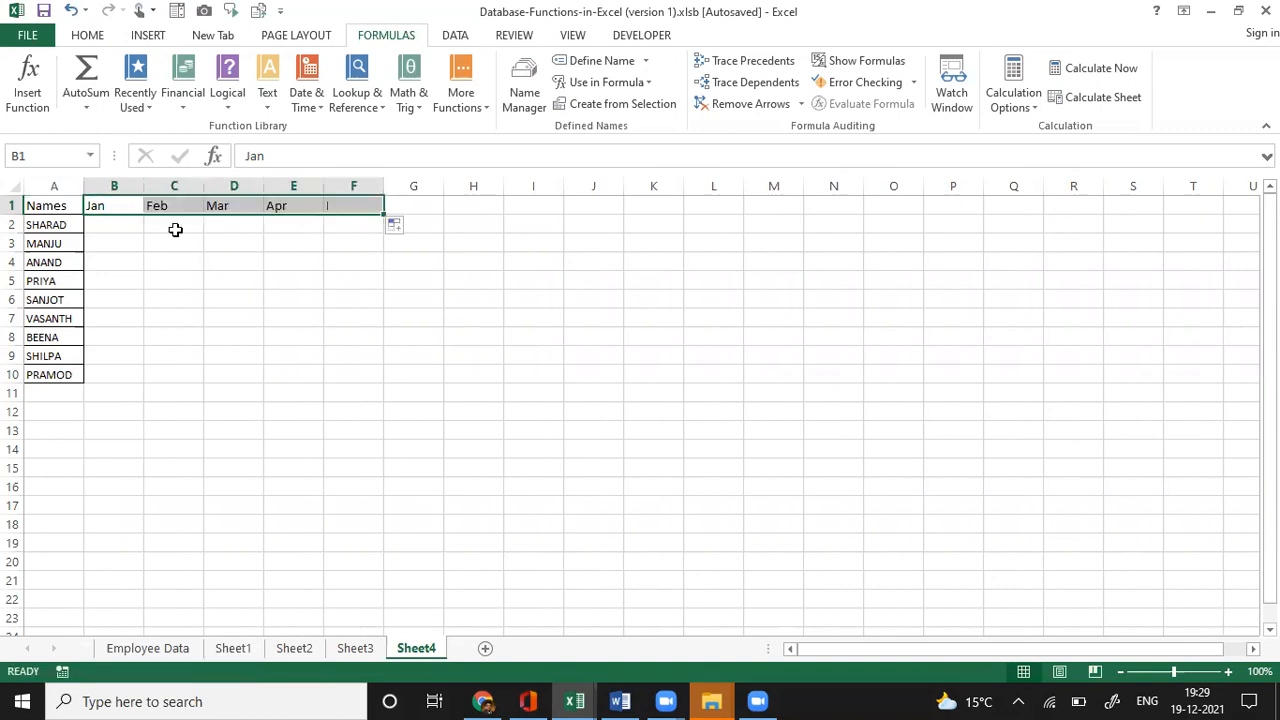
# - Enter the formula =RANDBETWEEN(1,10)*500 in cell B2
pyautogui.click(131, 233)
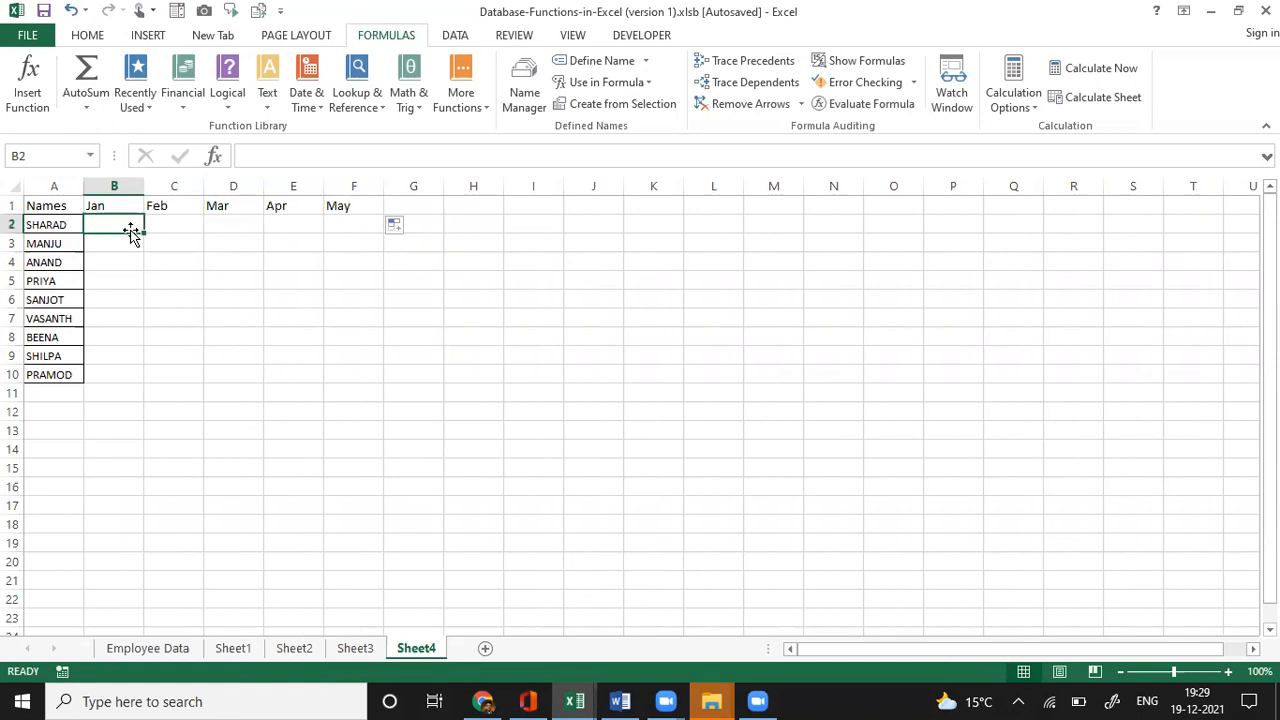
pyautogui.write('=')
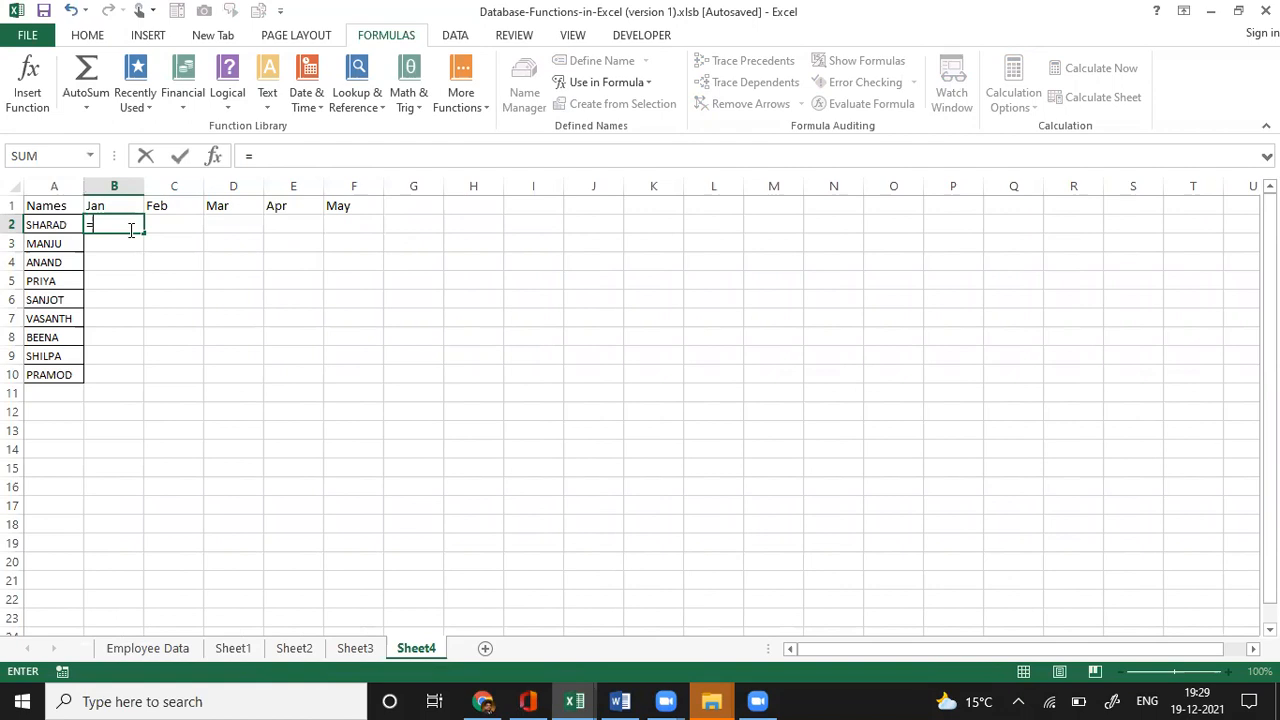
pyautogui.write('r')
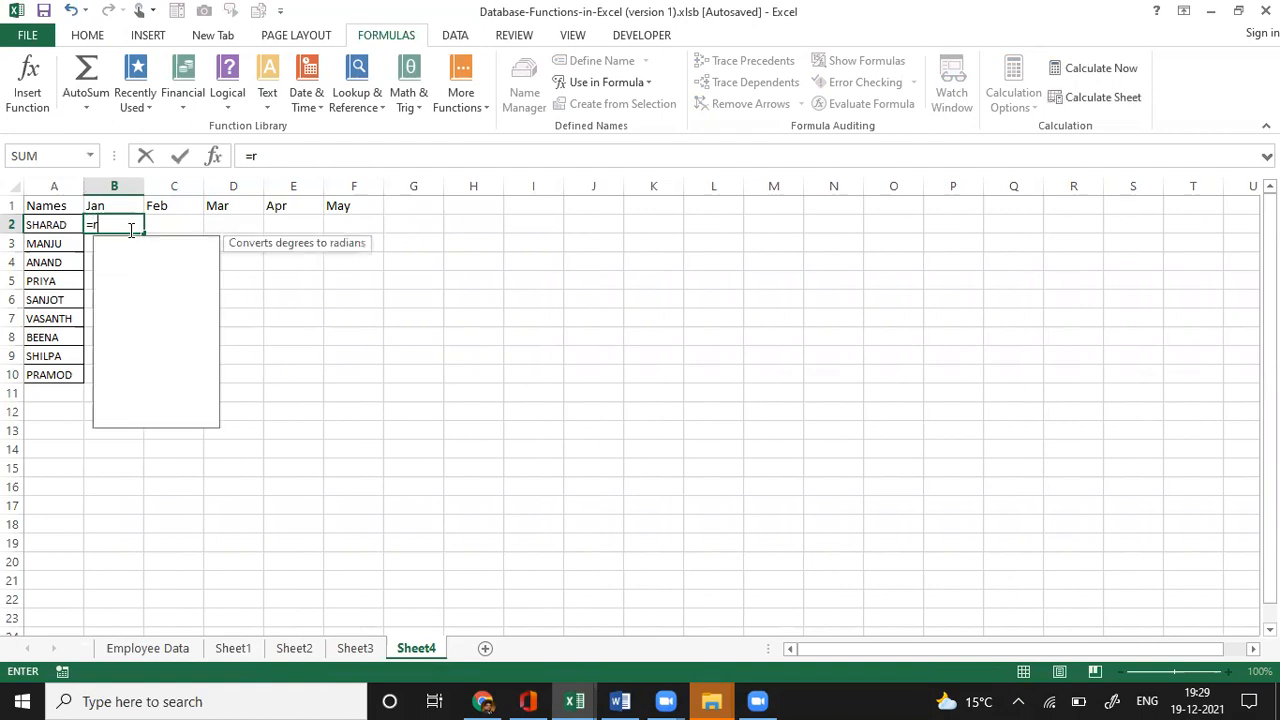
pyautogui.write('and')
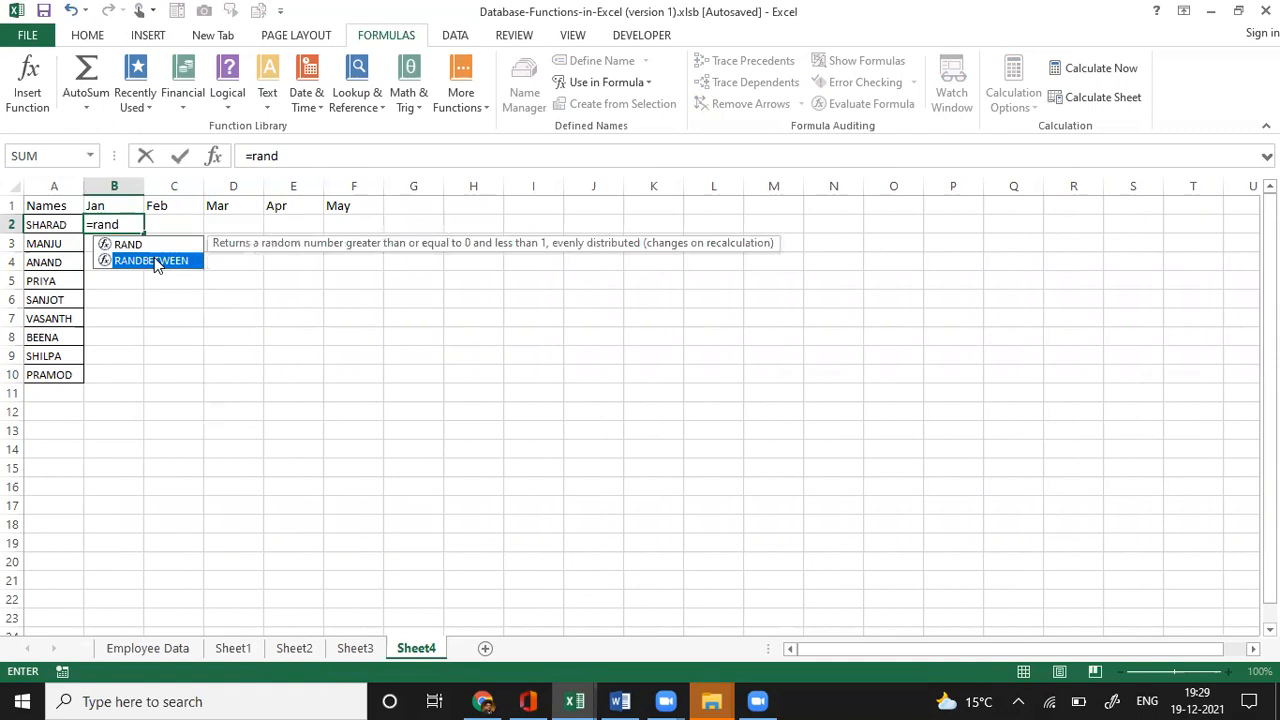
pyautogui.doubleClick(152, 261)
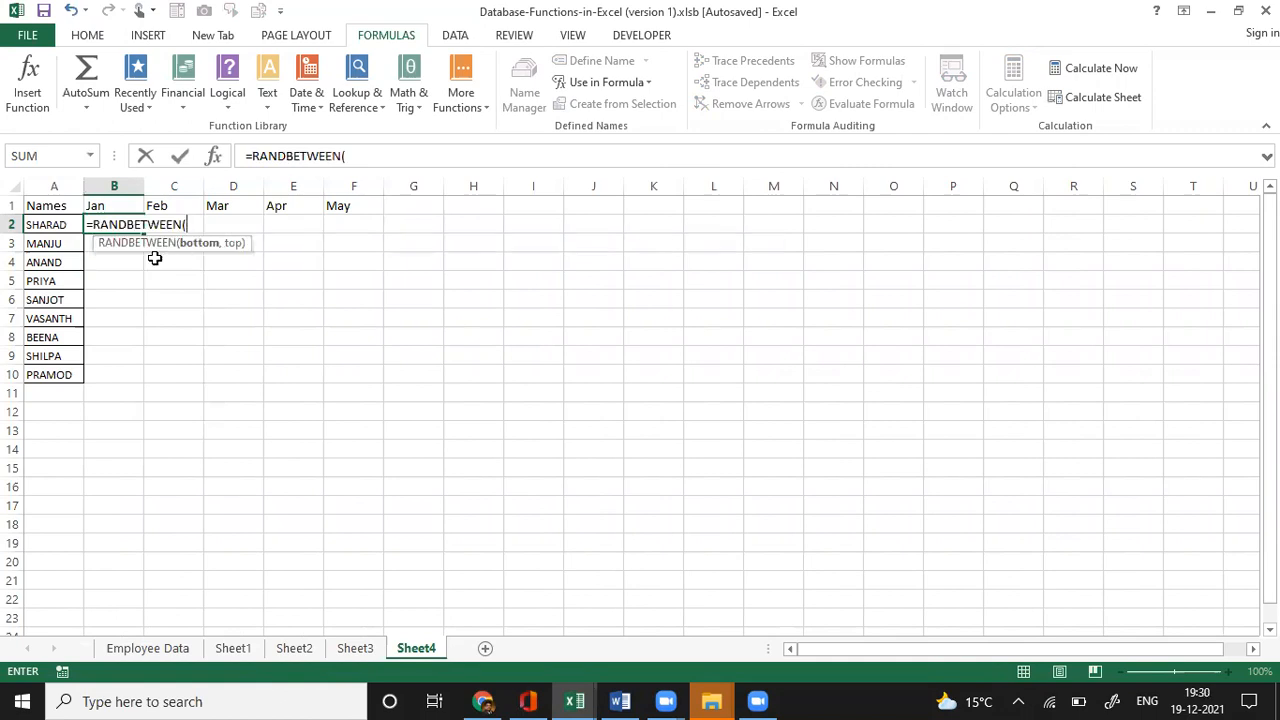
pyautogui.write('1,10)*')
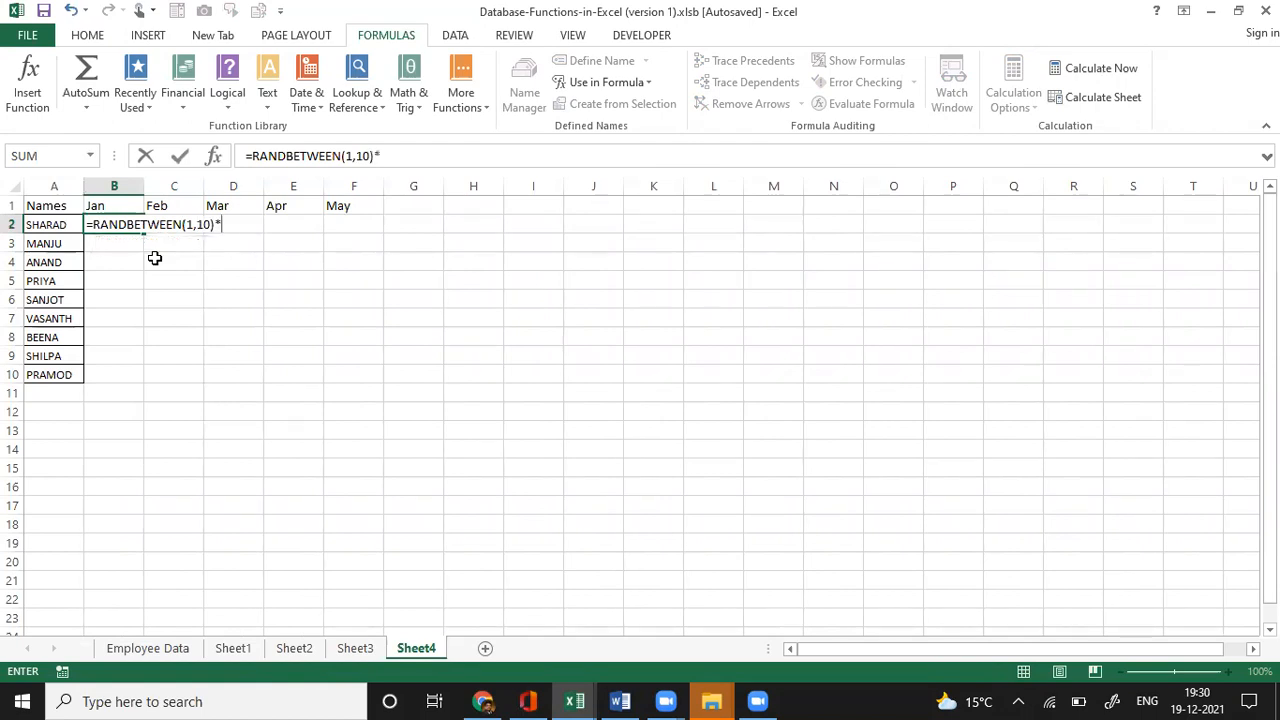
pyautogui.write('500')
pyautogui.hotkey('ctrl', 'Return')
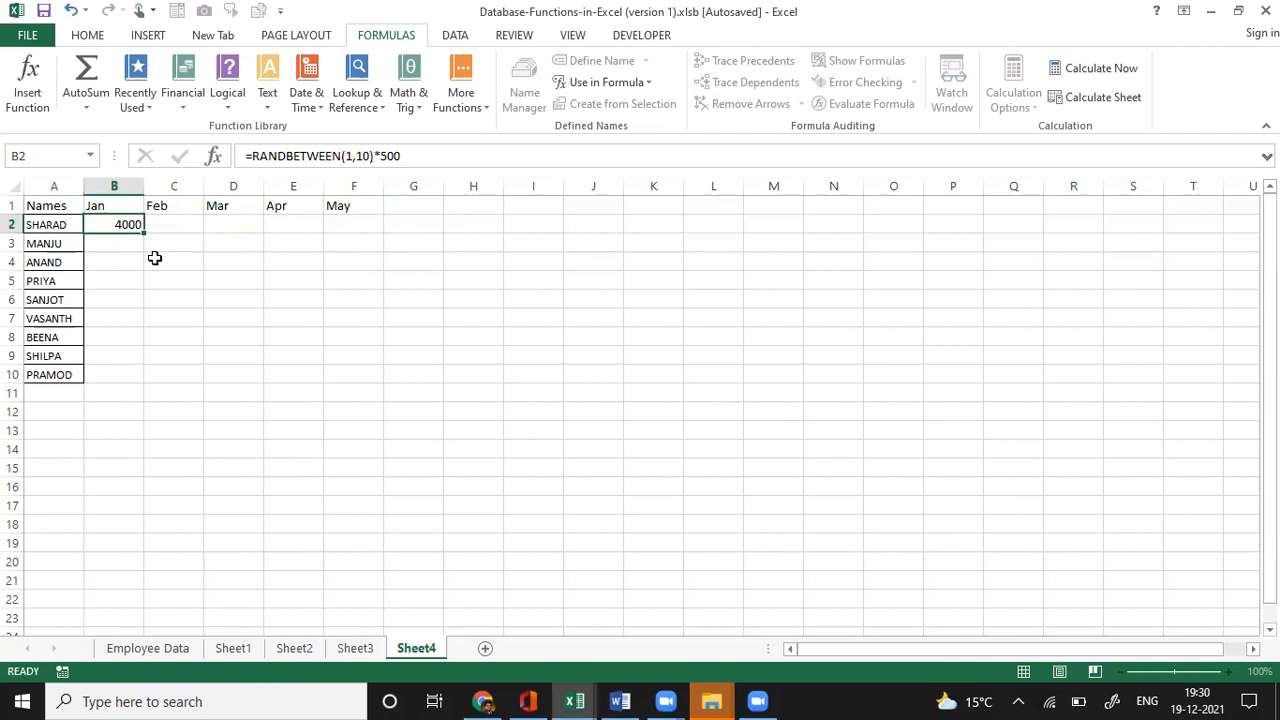
# - Fill the random-number formula from B2 down and across the range B2:F10
pyautogui.moveTo(143, 232); pyautogui.dragTo(367, 362)
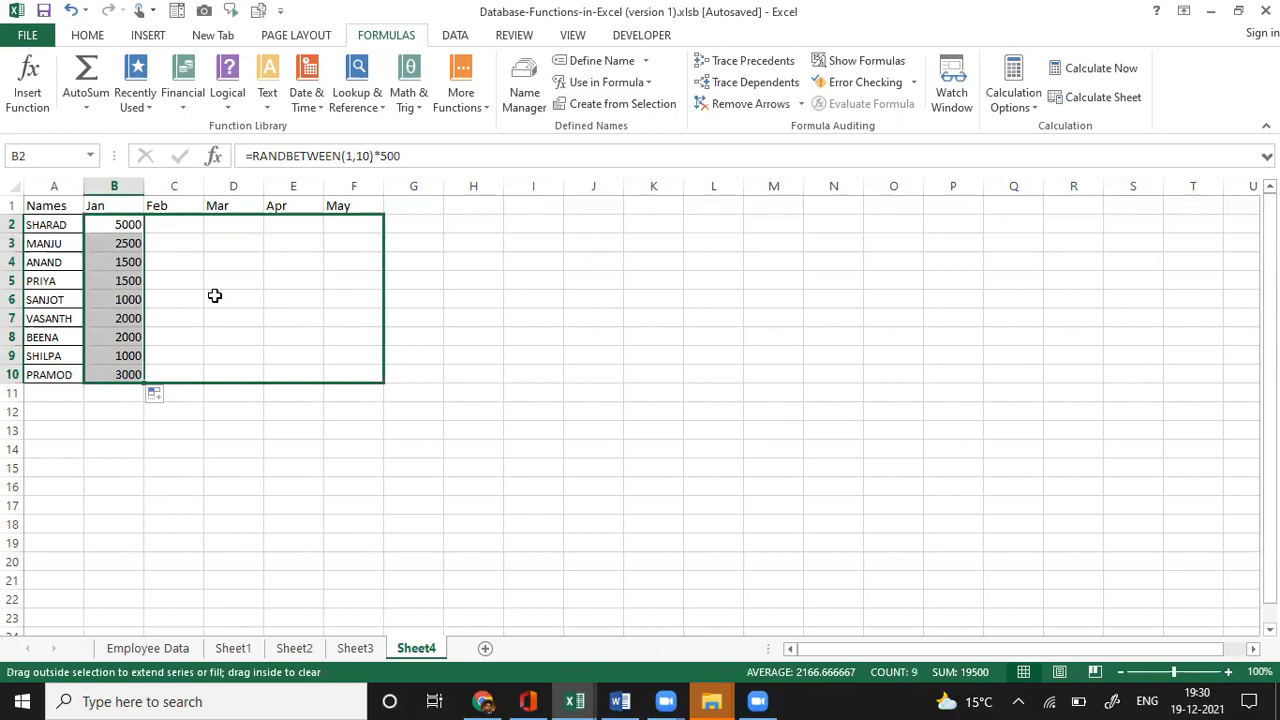
pyautogui.click(124, 226)
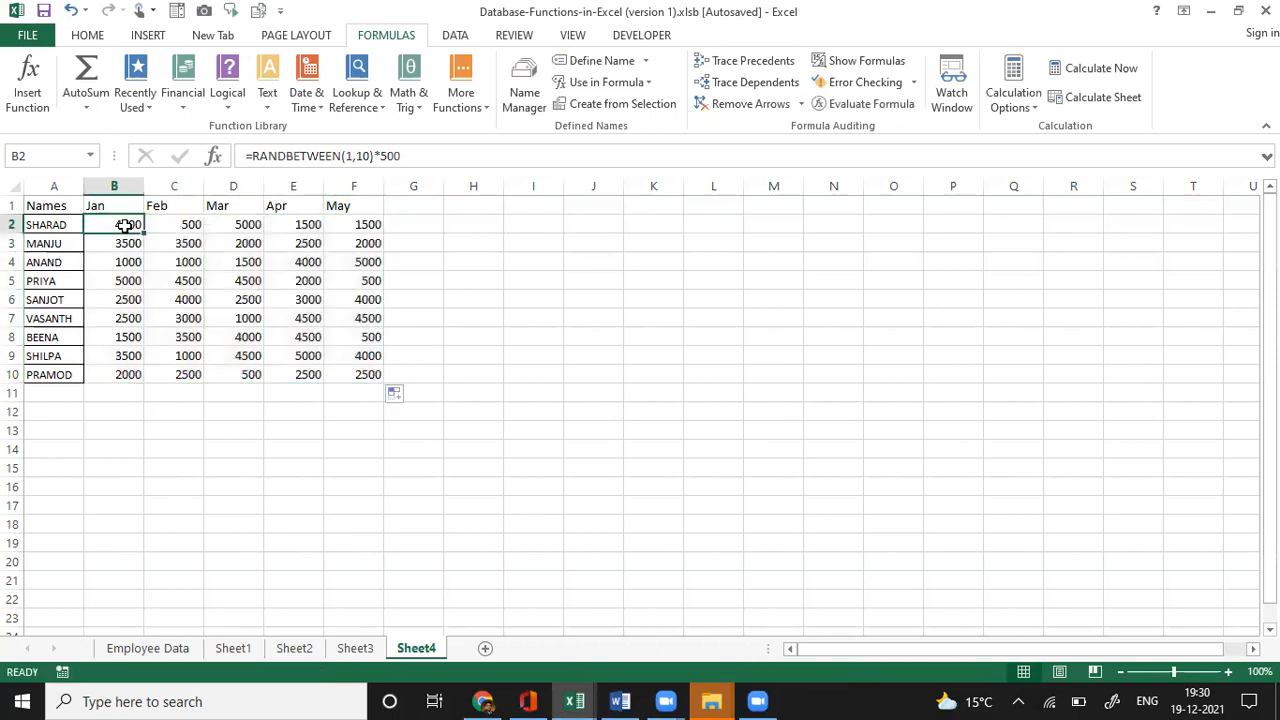
pyautogui.press('Left')
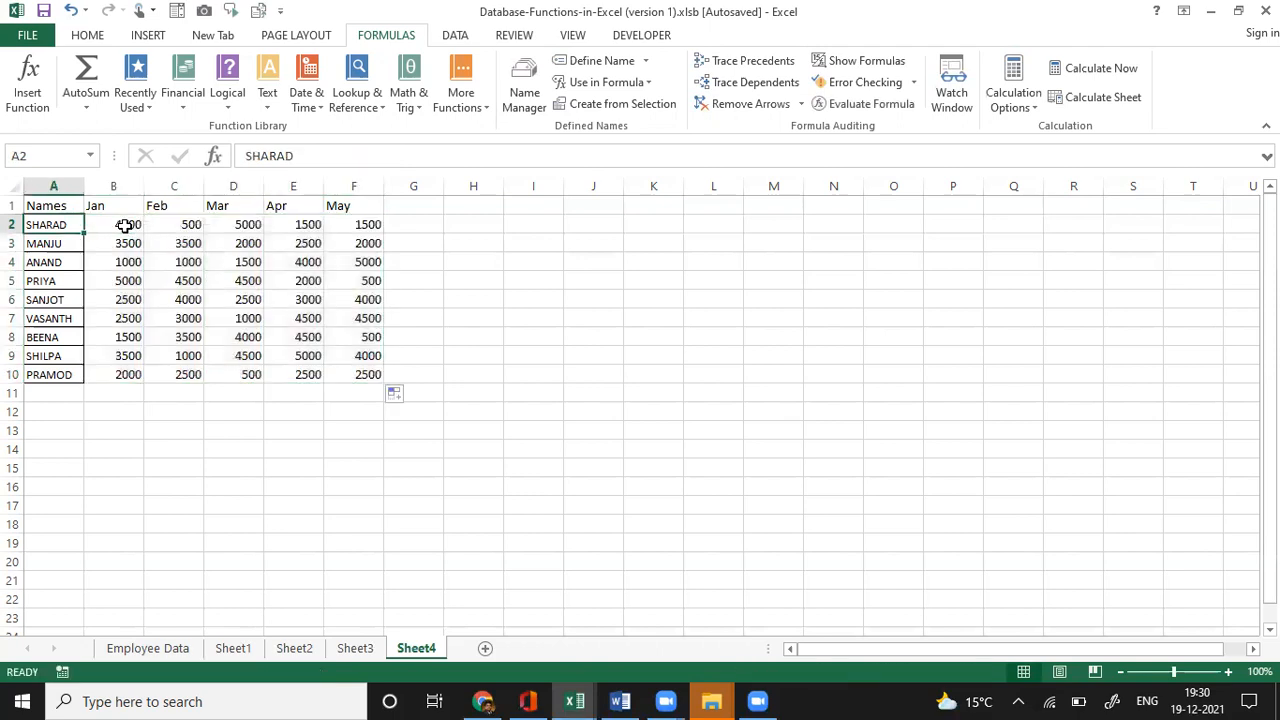
# - Replace the random-number formulas in the table A1:F10 with their fixed values
pyautogui.click(319, 156)
pyautogui.press('Return')
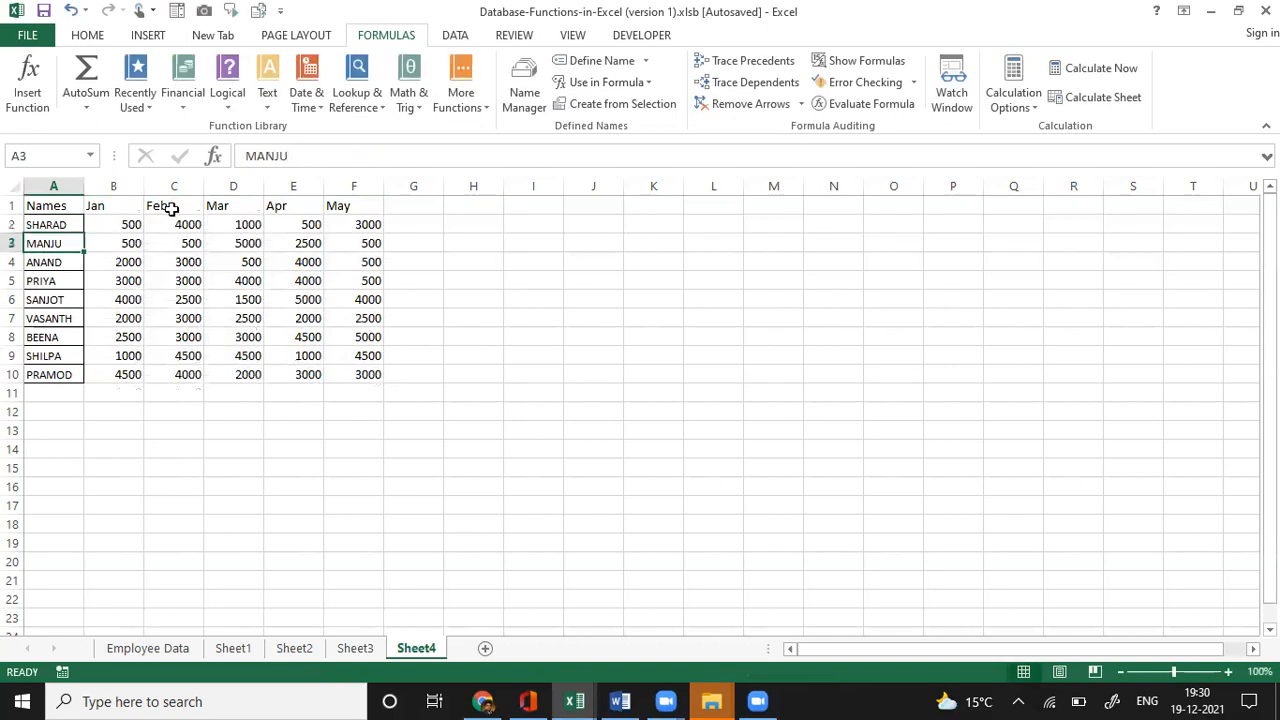
pyautogui.click(66, 208)
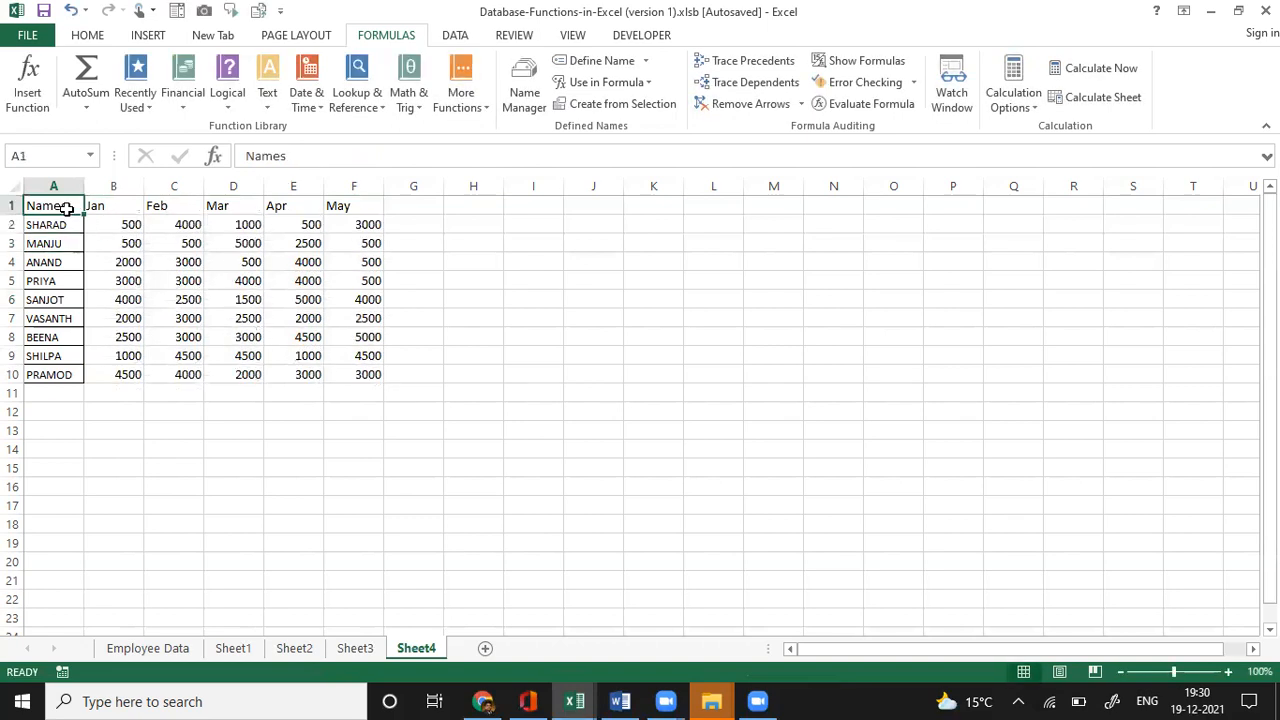
pyautogui.hotkey('ctrl', 'a')
pyautogui.hotkey('ctrl', 'c')
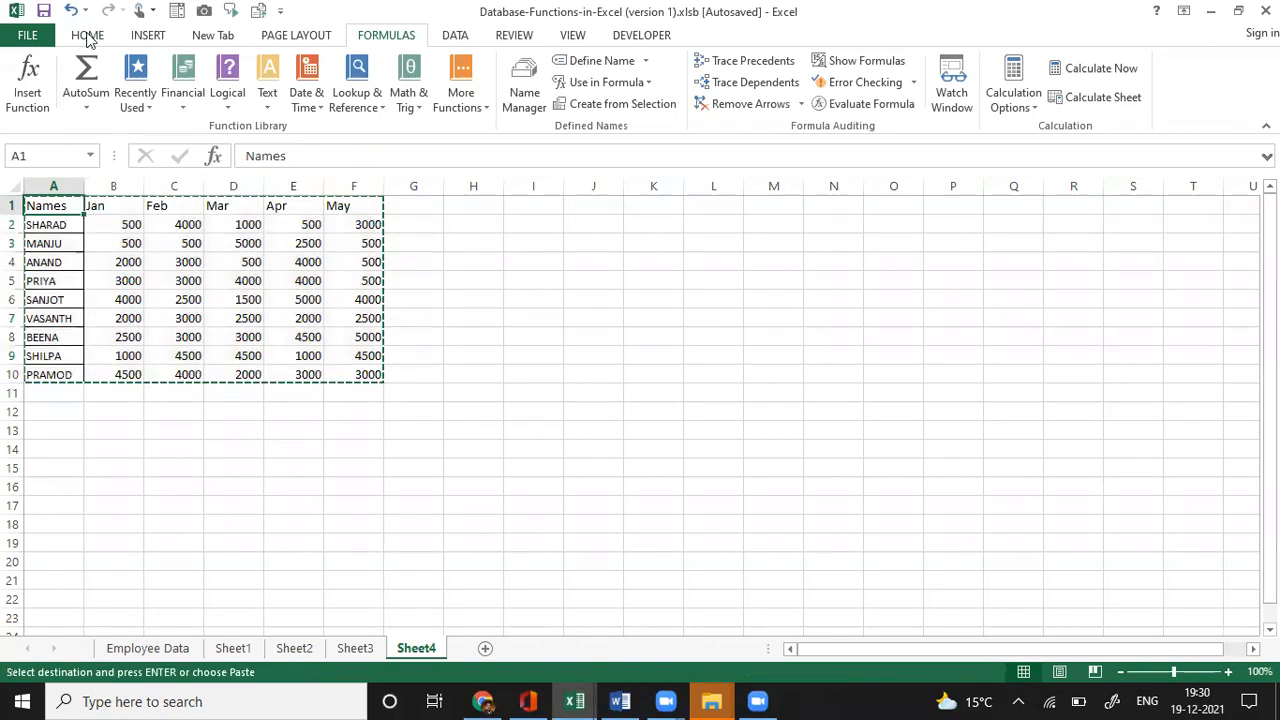
pyautogui.scroll(4, 28, 118)
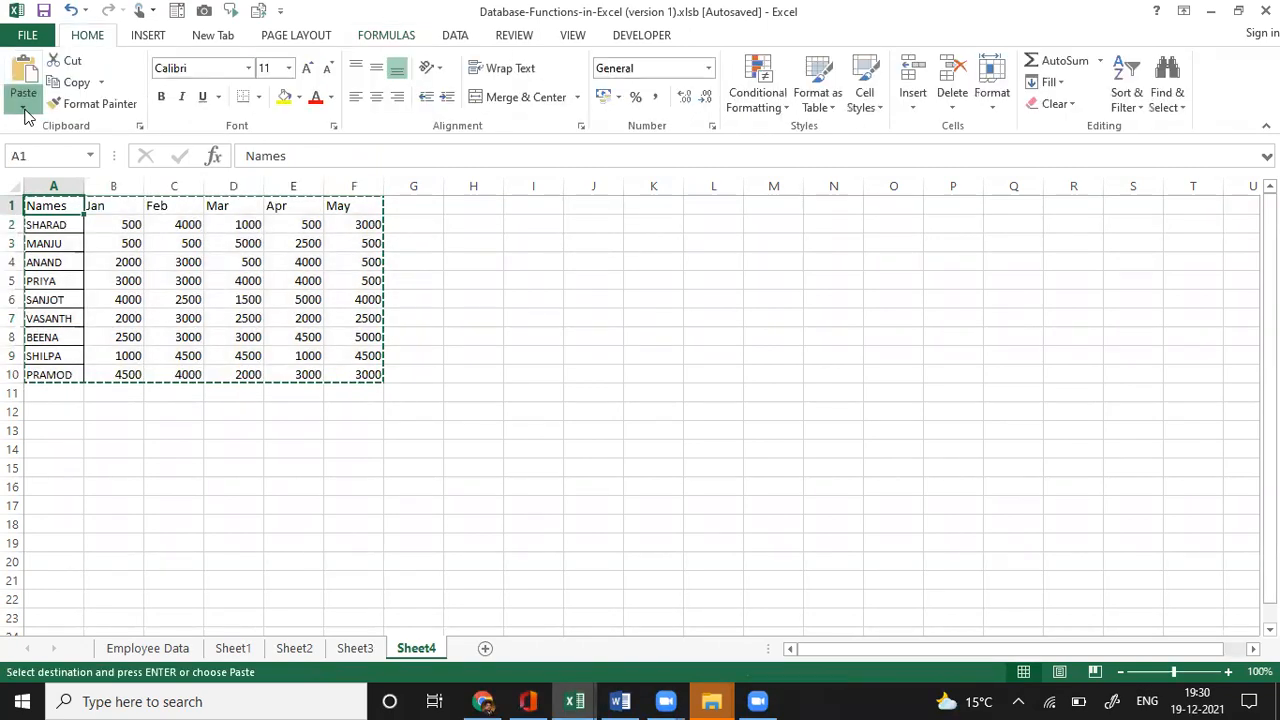
pyautogui.click(23, 107)
pyautogui.click(19, 233)
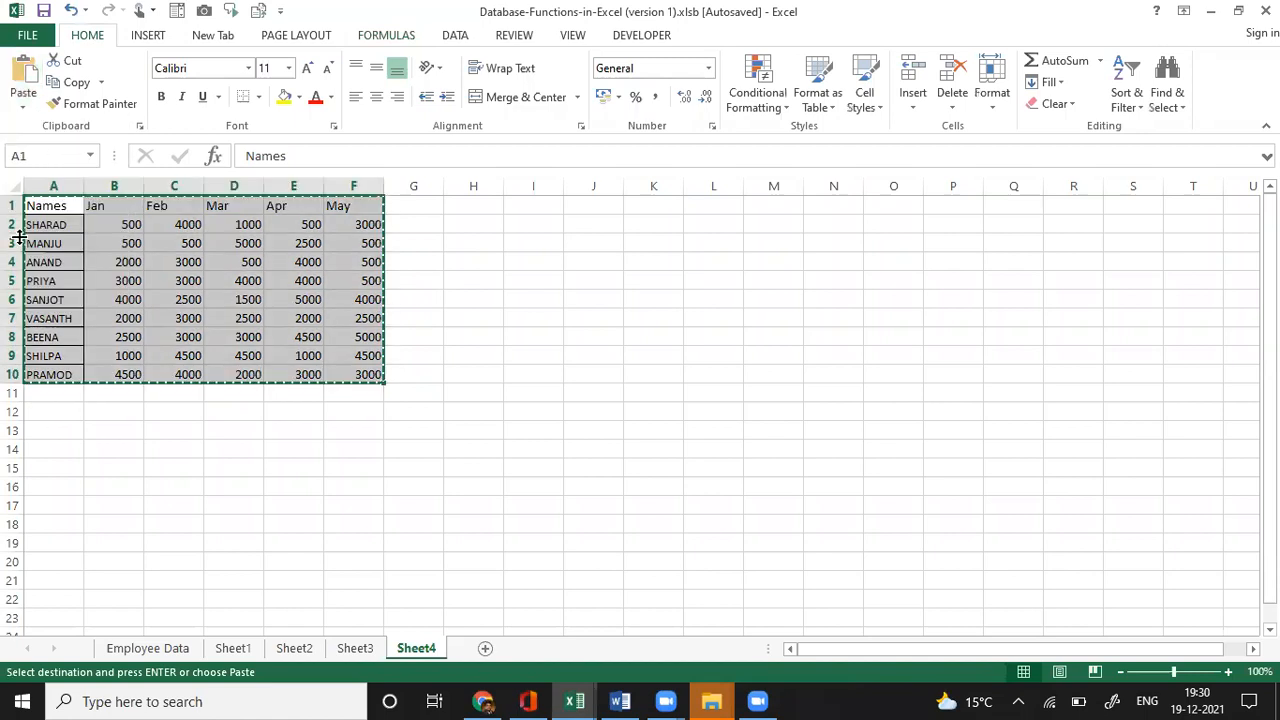
# - Apply all borders to the table range A1:F10
pyautogui.click(259, 97)
pyautogui.click(248, 256)
pyautogui.click(474, 296)
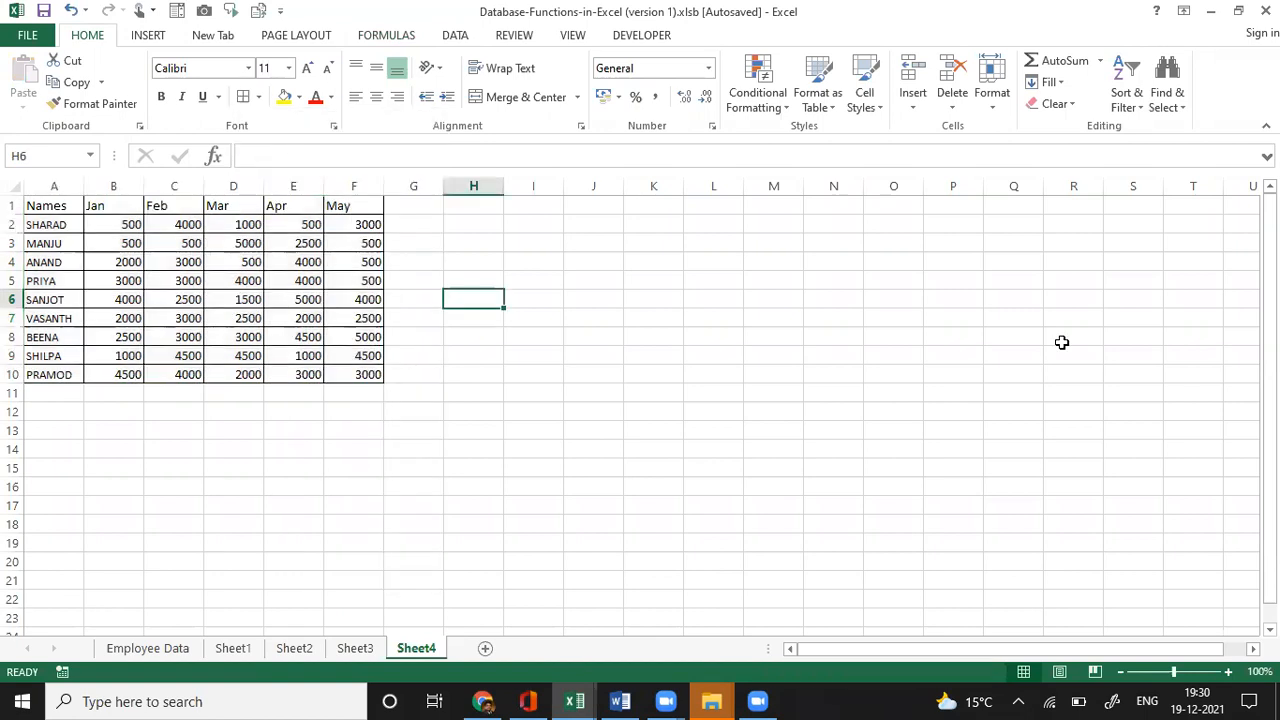
# - Enter the heading Jan in cell J1, to the right of the monthly figures table
pyautogui.press('Up')
pyautogui.press('Up')
pyautogui.press('Up')
pyautogui.press('Right')
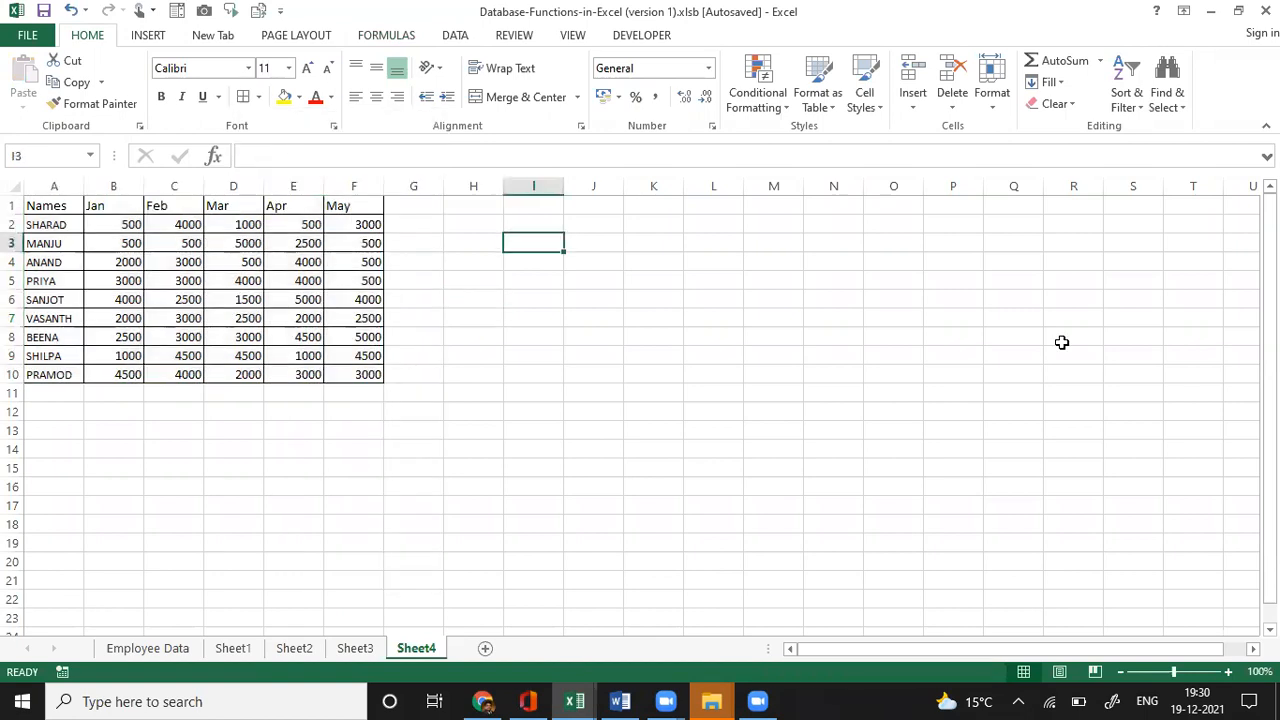
pyautogui.press('Left')
pyautogui.press('Up')
pyautogui.press('Up')
pyautogui.press('Left')
pyautogui.press('Left')
pyautogui.press('Left')
pyautogui.press('Left')
pyautogui.press('Left')
pyautogui.press('Left')
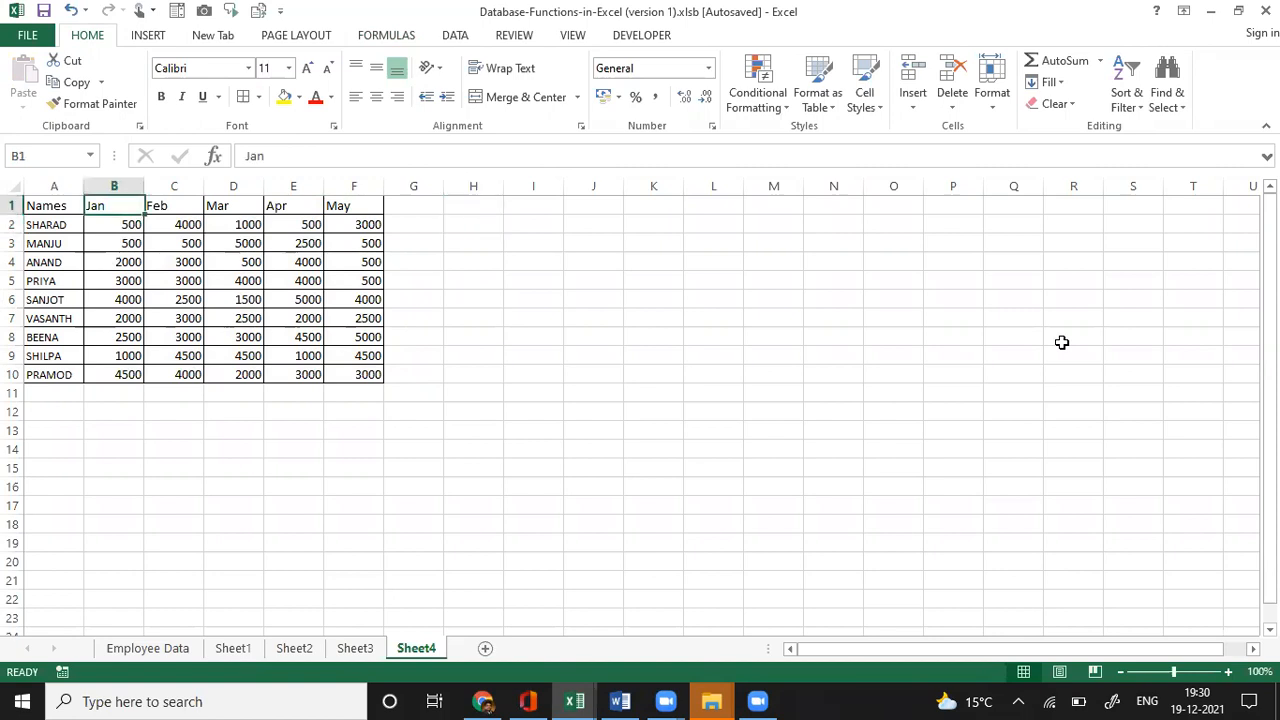
pyautogui.press('Left')
pyautogui.press('Right')
pyautogui.hotkey('ctrl', 'Right')
pyautogui.press('Right')
pyautogui.press('Right')
pyautogui.press('Right')
pyautogui.press('Right')
pyautogui.write('Jan')
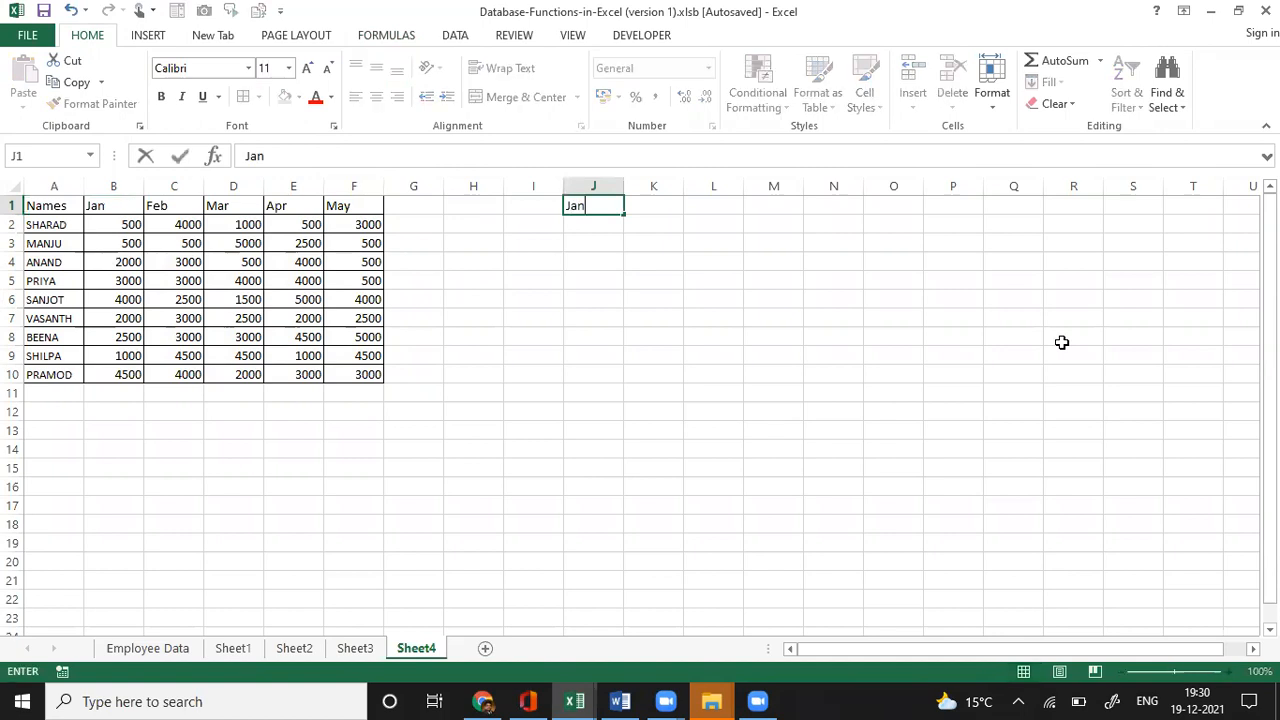
pyautogui.press('Return')
# - Copy the employee names from A2:A10 into column J starting at cell J2
pyautogui.press('Left')
pyautogui.press('Left')
pyautogui.press('Left')
pyautogui.press('Left')
pyautogui.press('Left')
pyautogui.press('Left')
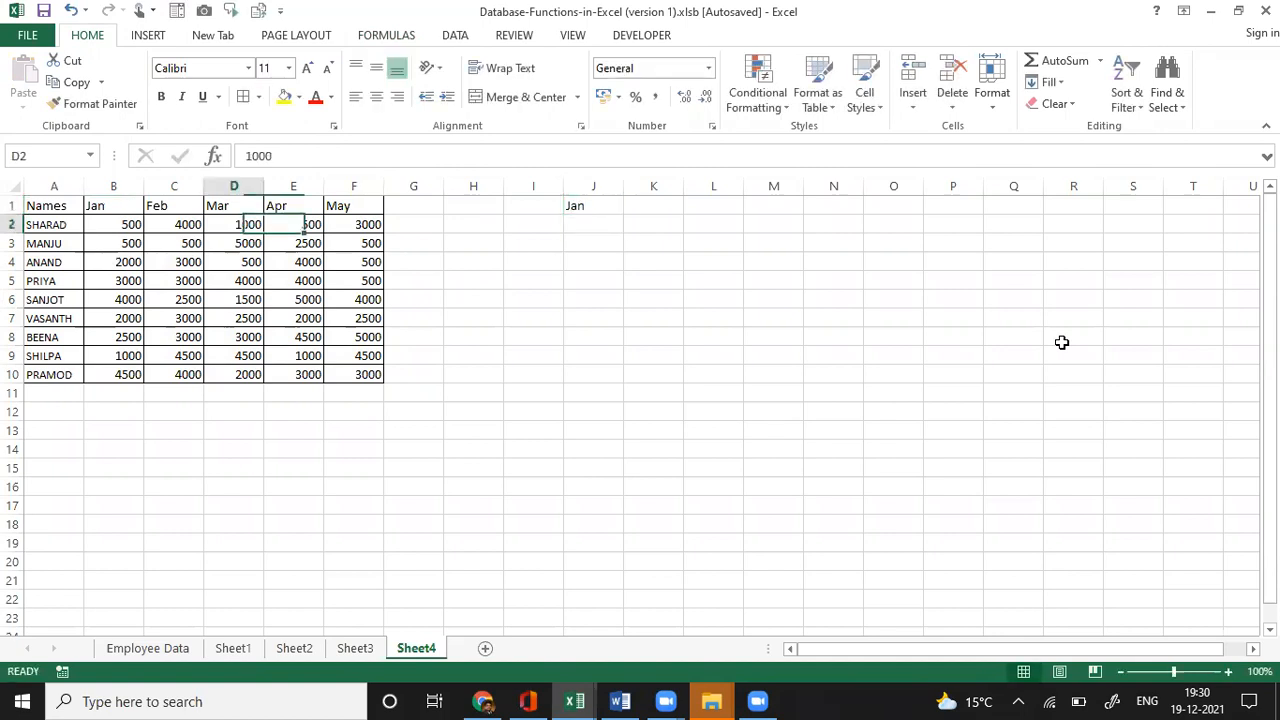
pyautogui.press('Left')
pyautogui.press('Left')
pyautogui.press('Left')
pyautogui.hotkey('ctrl', 'shift', 'Down')
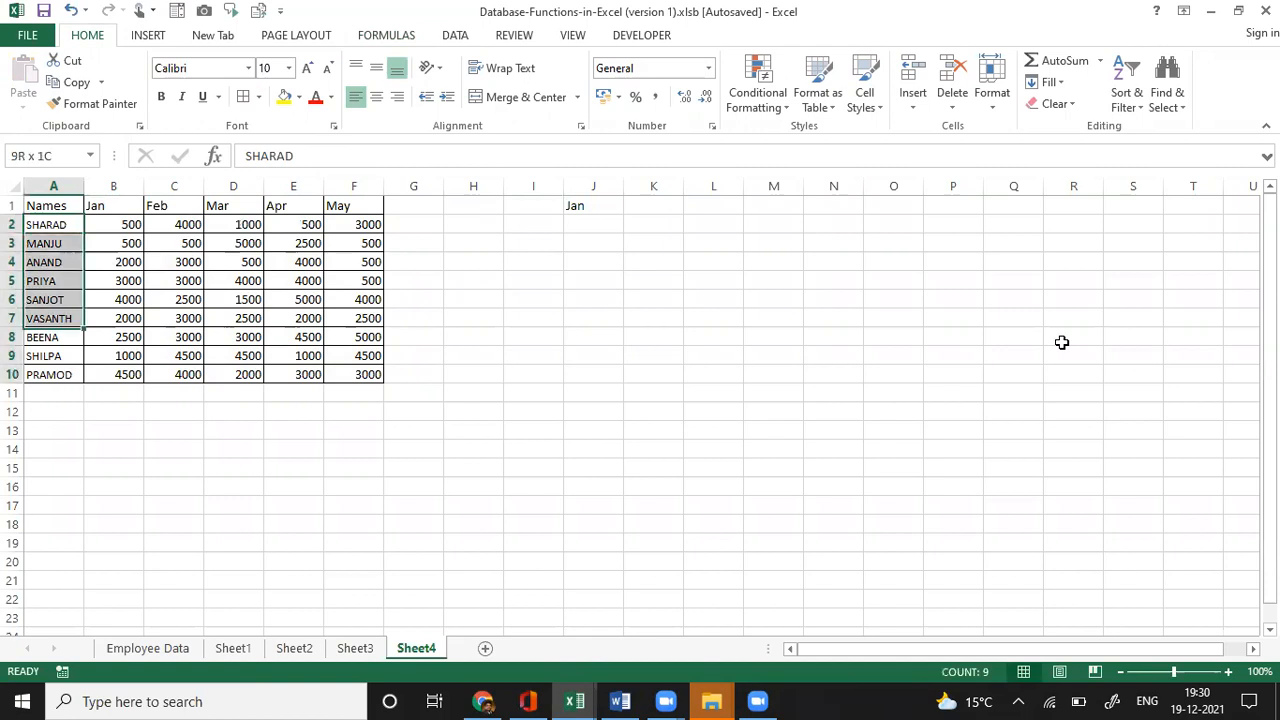
pyautogui.hotkey('ctrl', 'c')
pyautogui.hotkey('ctrl', 'Right')
pyautogui.press('Right')
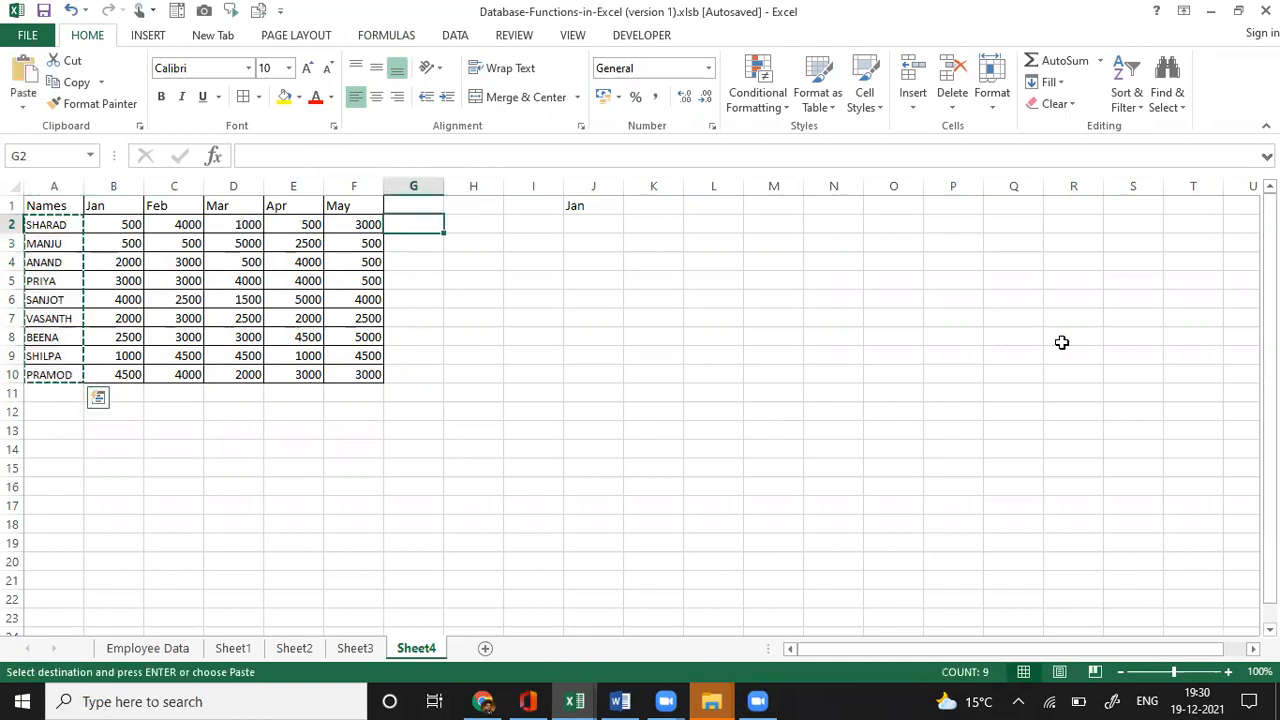
pyautogui.press('Right')
pyautogui.press('Right')
pyautogui.press('Right')
pyautogui.hotkey('ctrl', 'v')
# - Move the Jan heading from J1 to K1 so it sits beside the copied names column
pyautogui.press('Up')
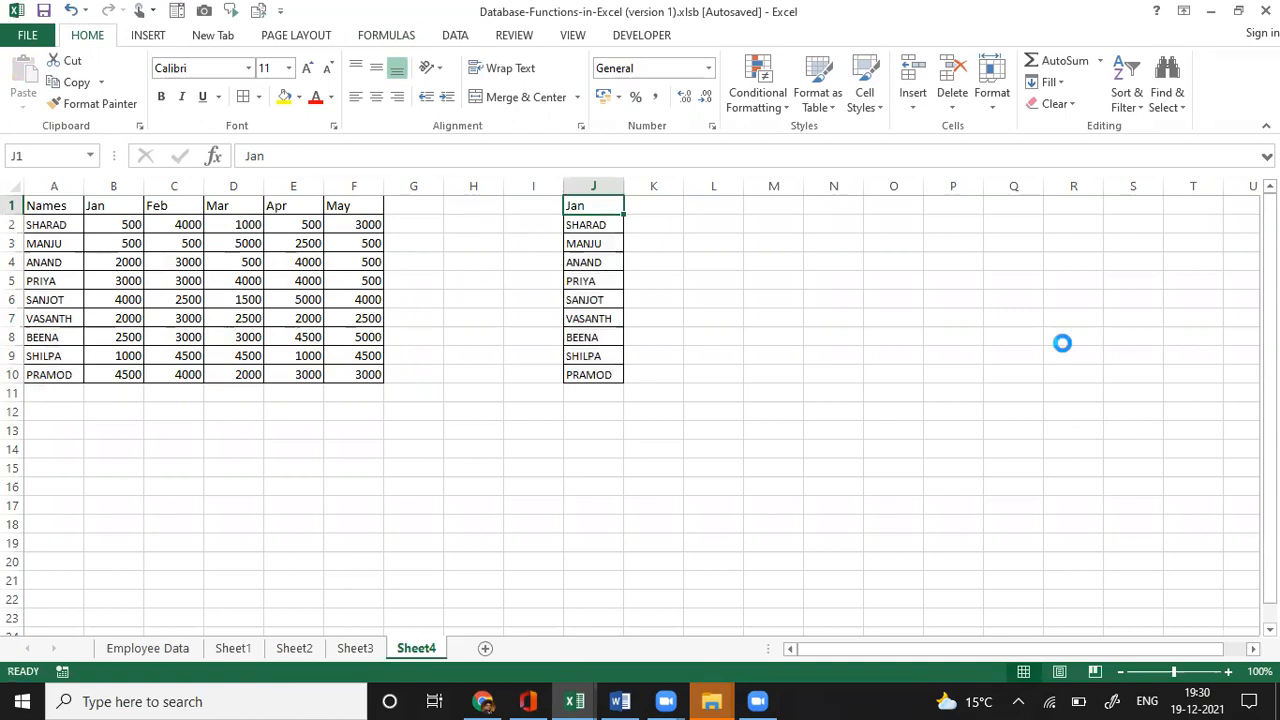
pyautogui.hotkey('ctrl', 'c')
pyautogui.press('Right')
pyautogui.hotkey('ctrl', 'v')
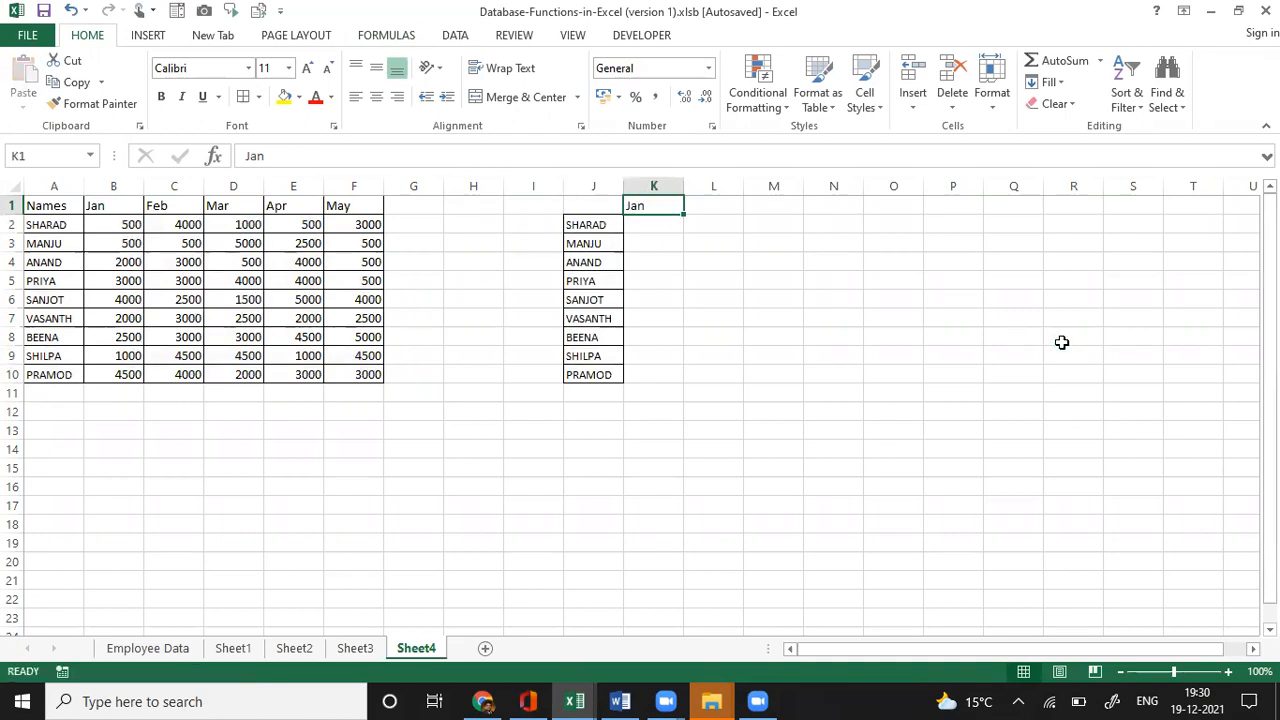
# - Start an INDEX formula in cell K2 with the figures range B2:F10 as its array
pyautogui.press('Down')
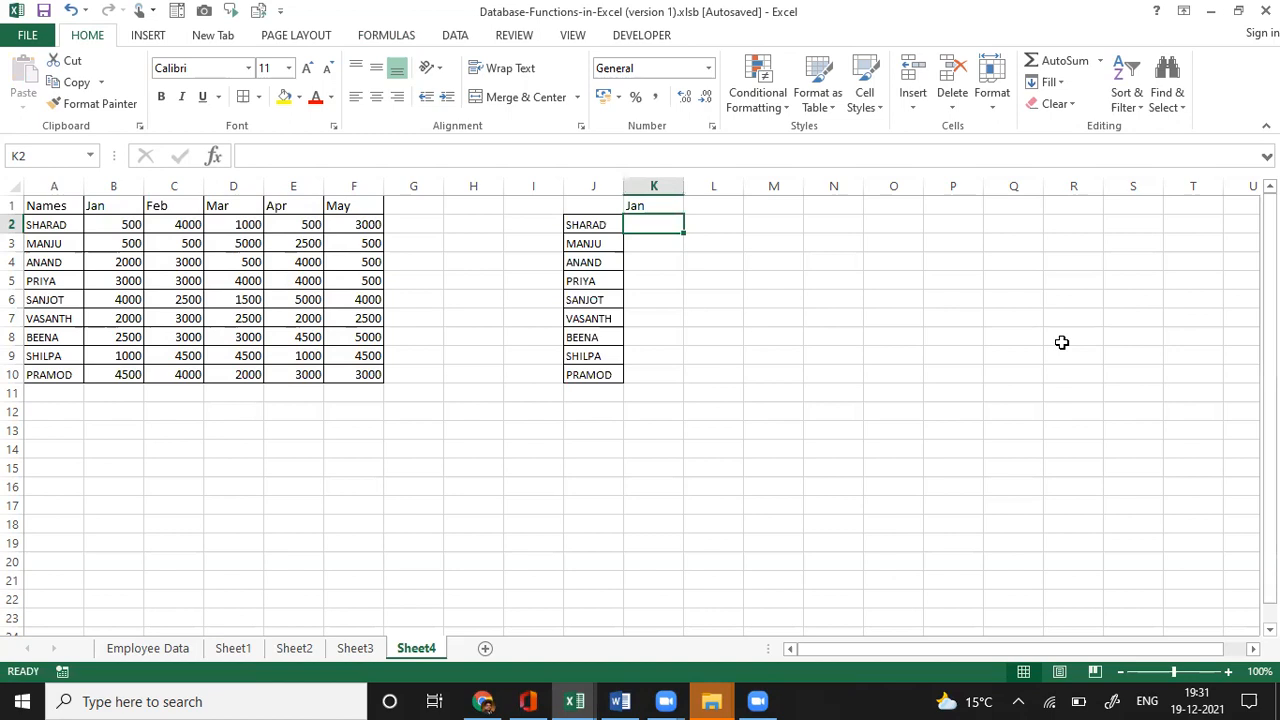
pyautogui.write('=')
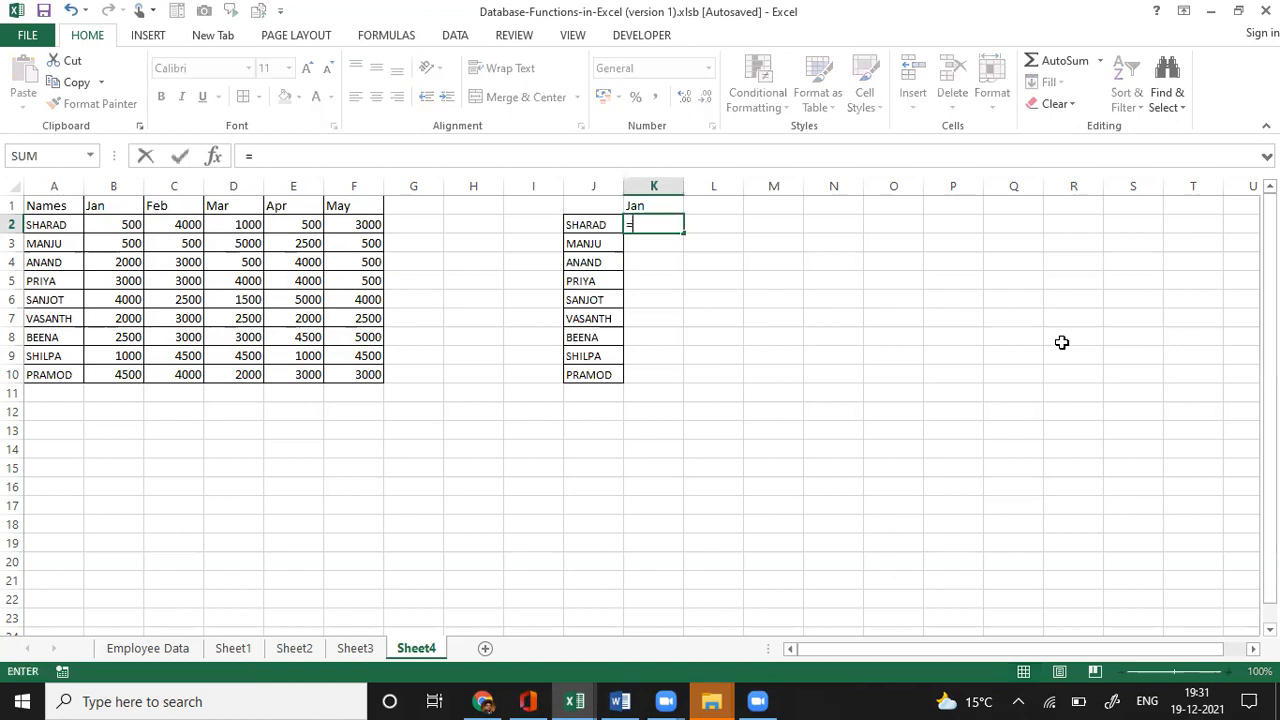
pyautogui.write('index')
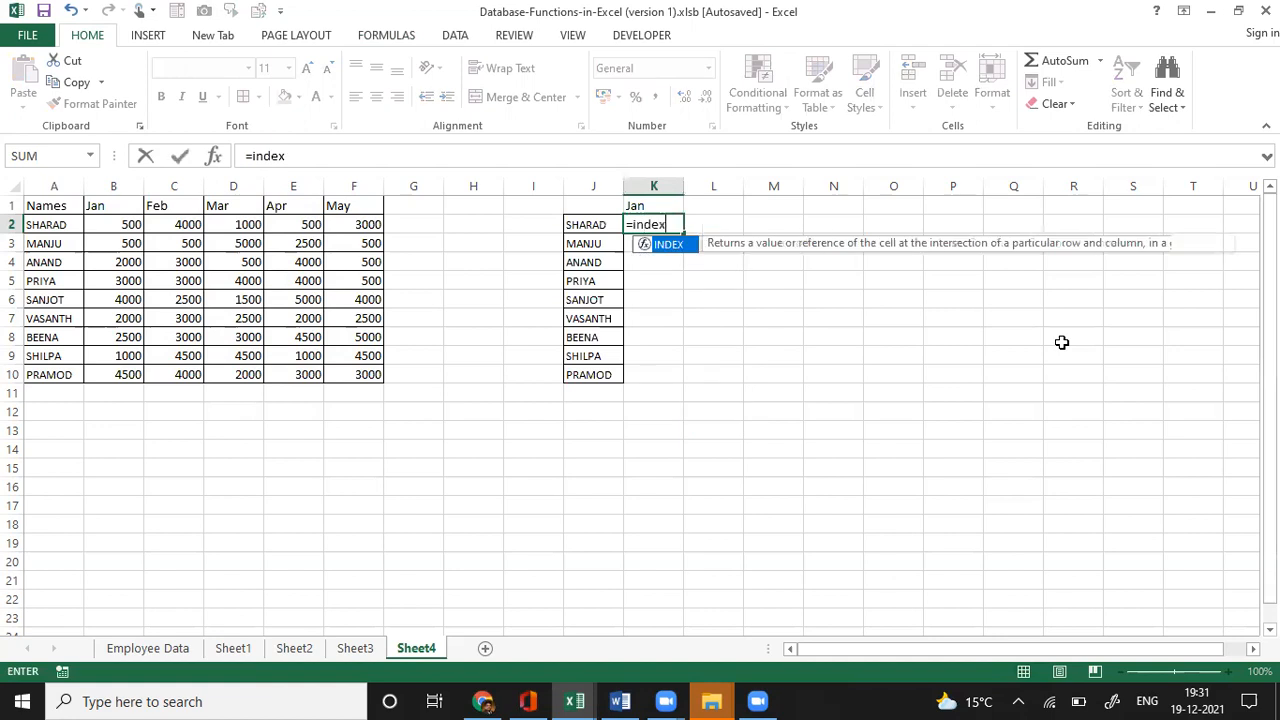
pyautogui.write('(')
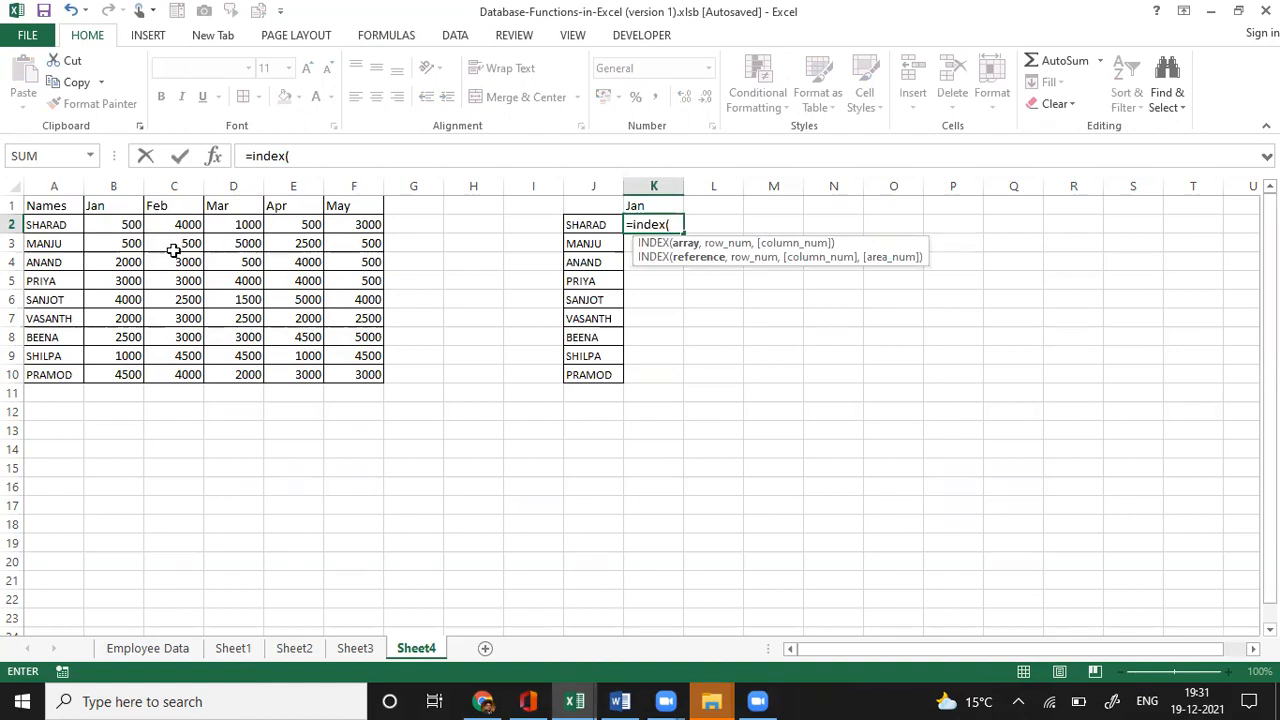
pyautogui.moveTo(119, 224); pyautogui.dragTo(354, 372)
pyautogui.write(',')
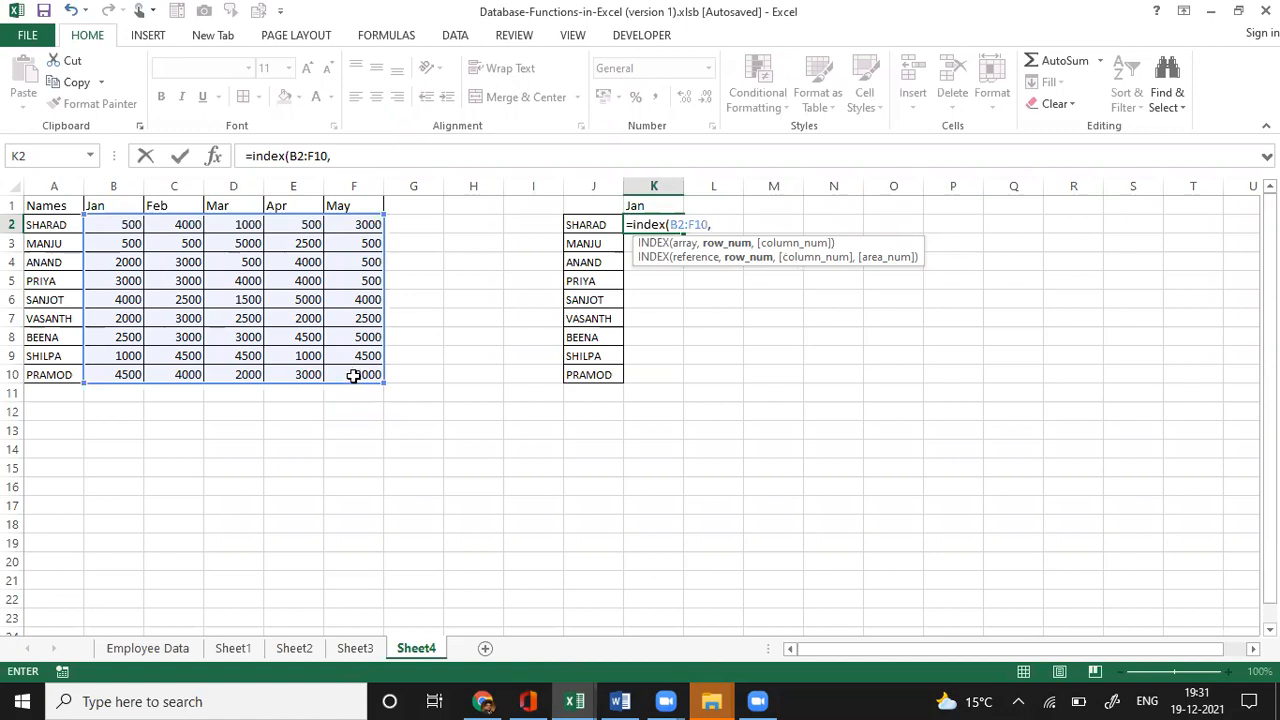
# - Add MATCH(J2,A2:A10,0) as the row number argument of the INDEX formula in K2
pyautogui.write('match')
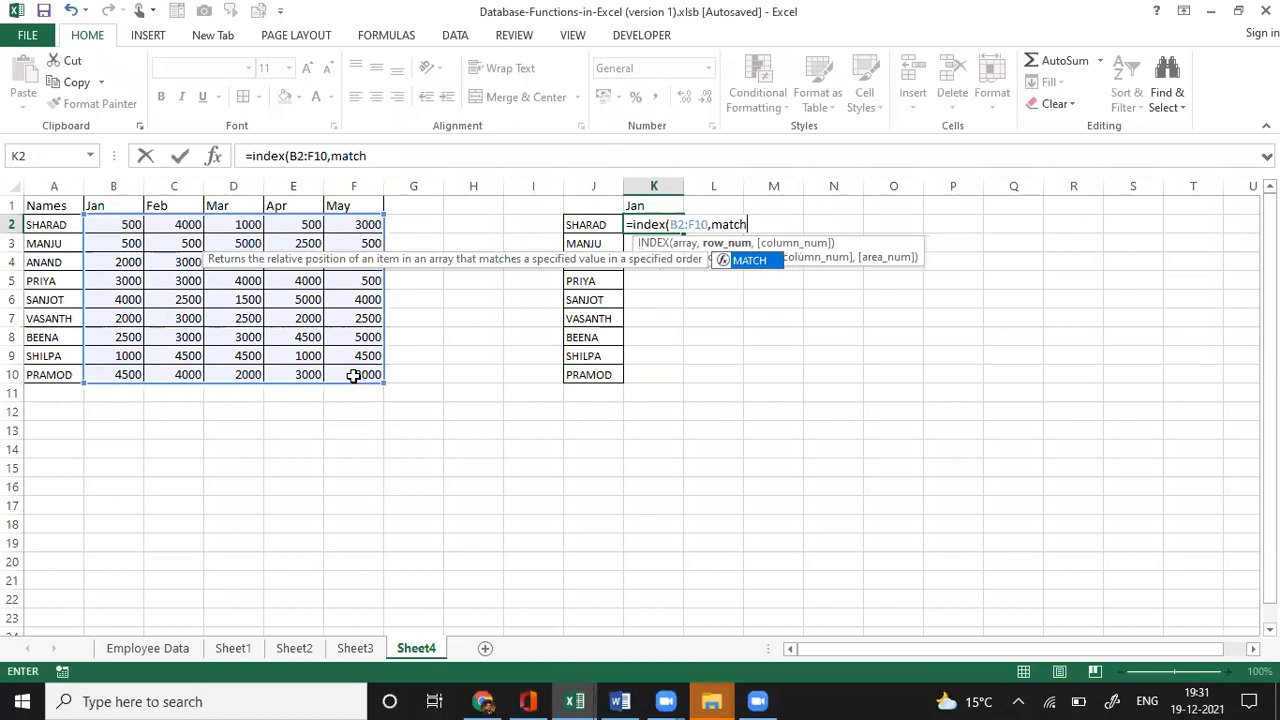
pyautogui.write('(')
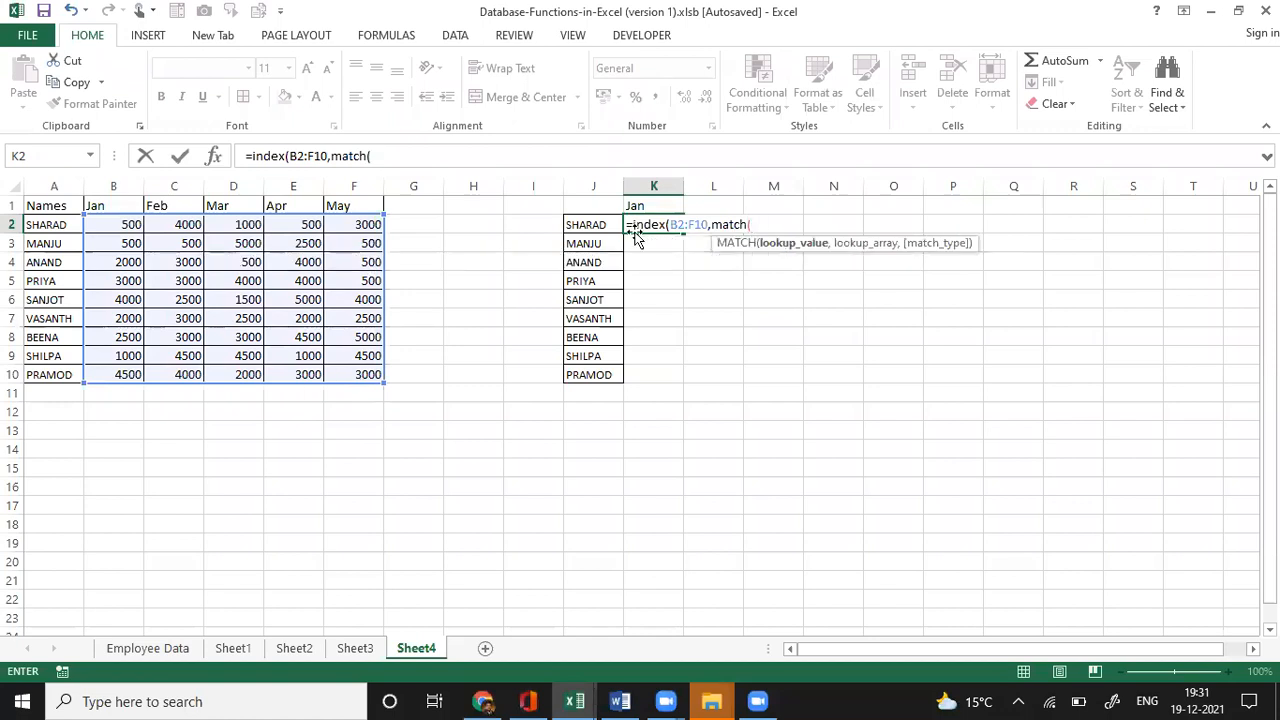
pyautogui.click(586, 225)
pyautogui.write(',')
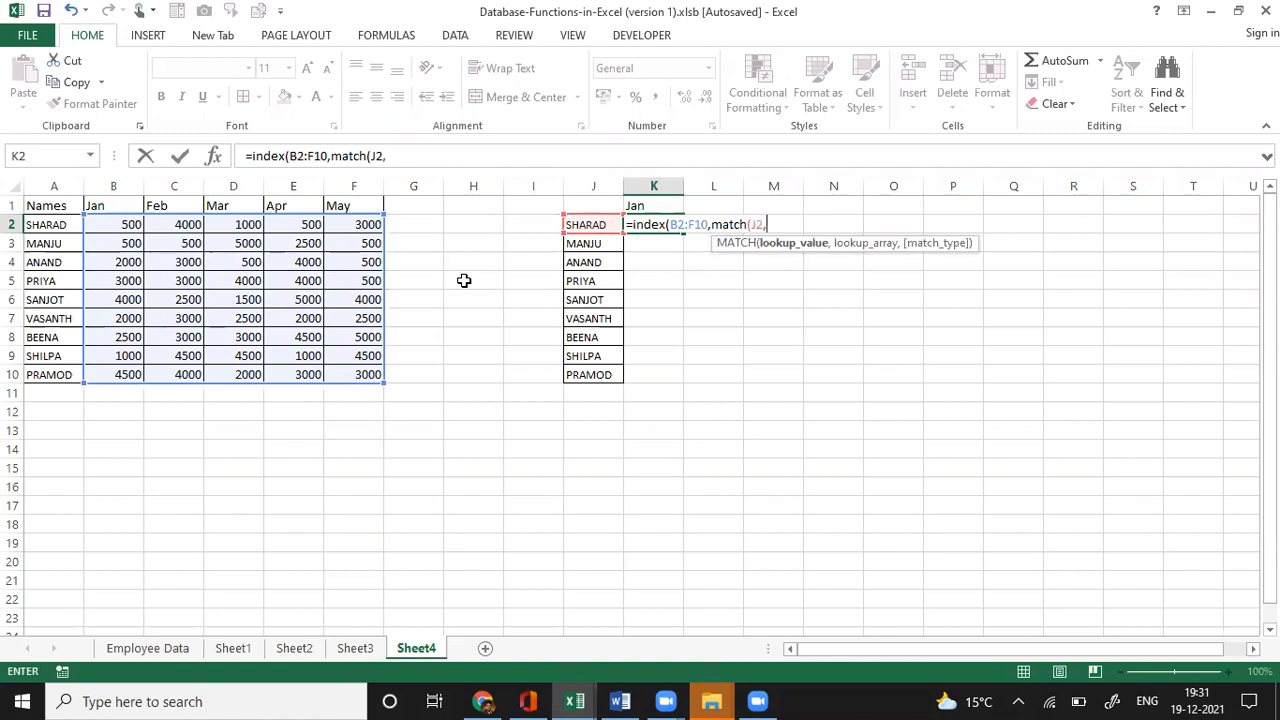
pyautogui.moveTo(50, 224); pyautogui.dragTo(66, 374)
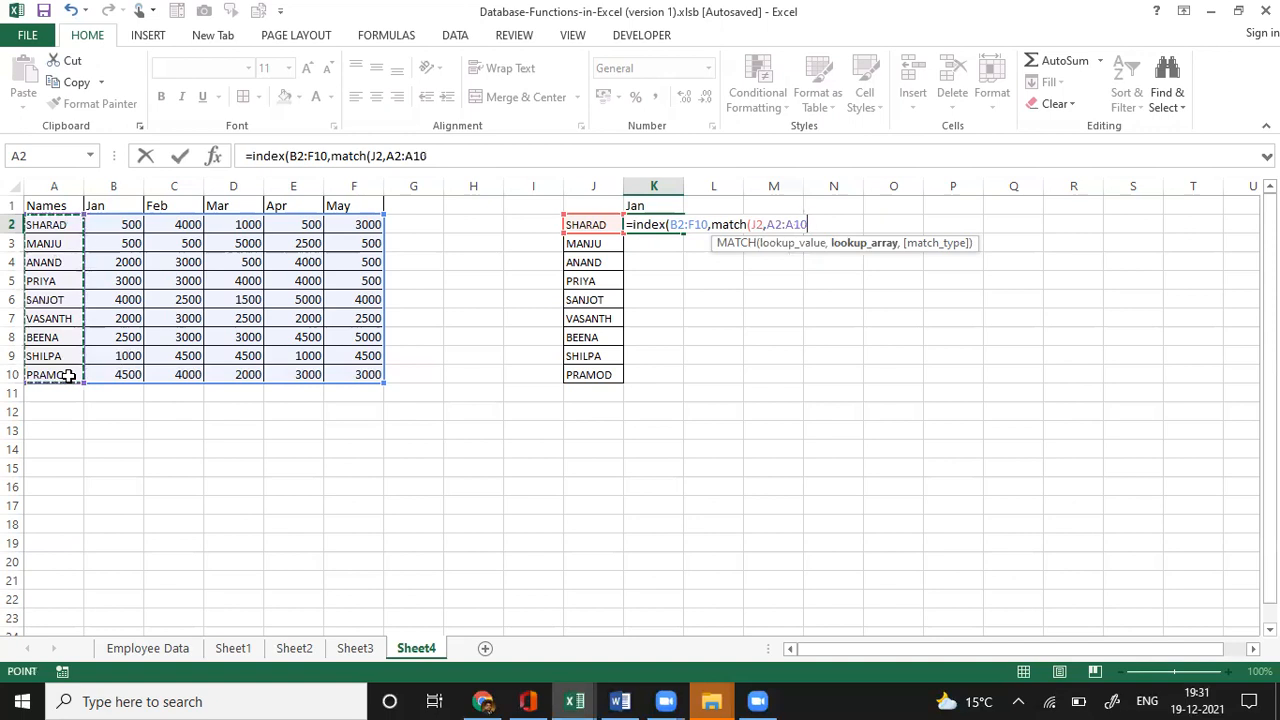
pyautogui.write(',0)')
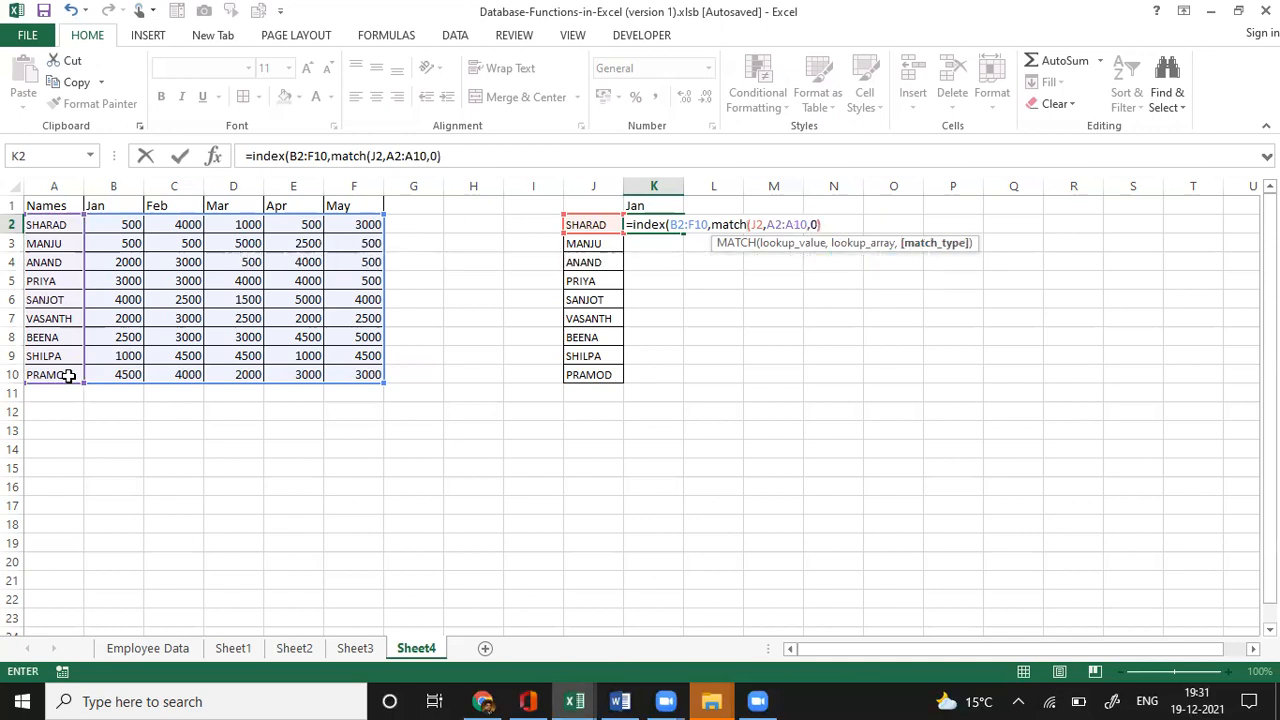
# - Add MATCH(K1,B1:F1,0) as the column number argument and complete the INDEX formula in K2
pyautogui.write(',')
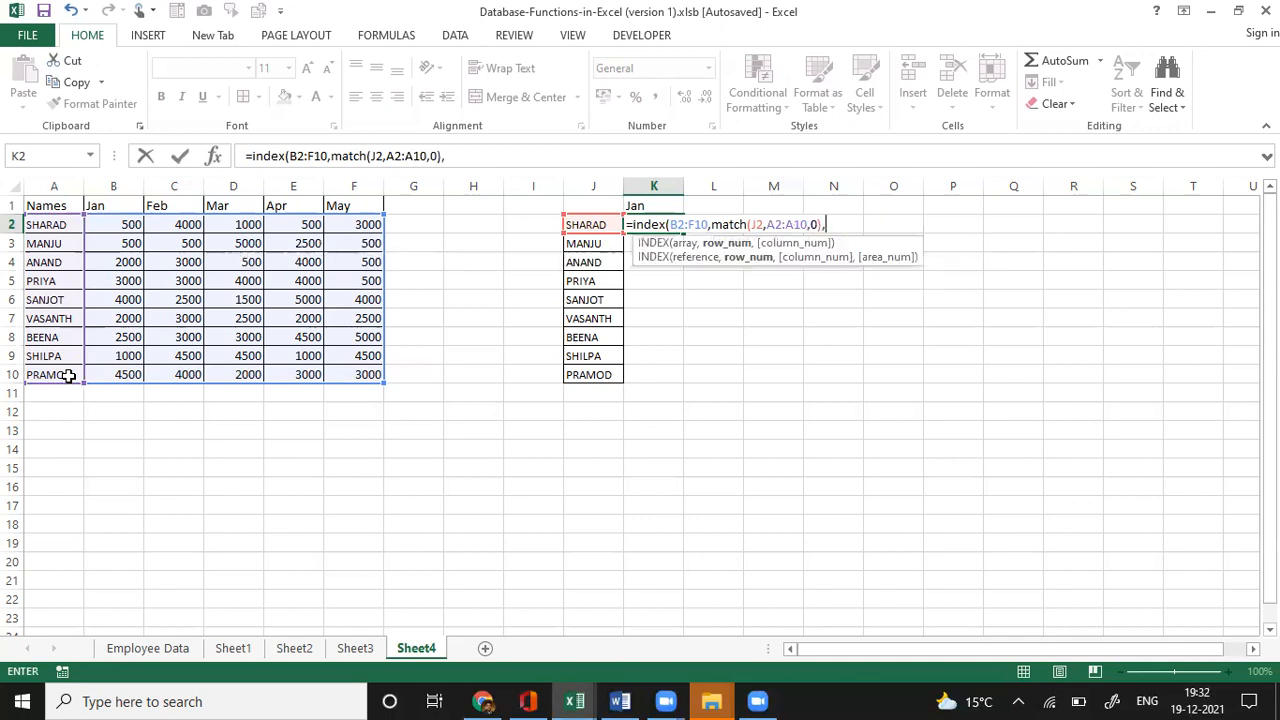
pyautogui.write('ma')
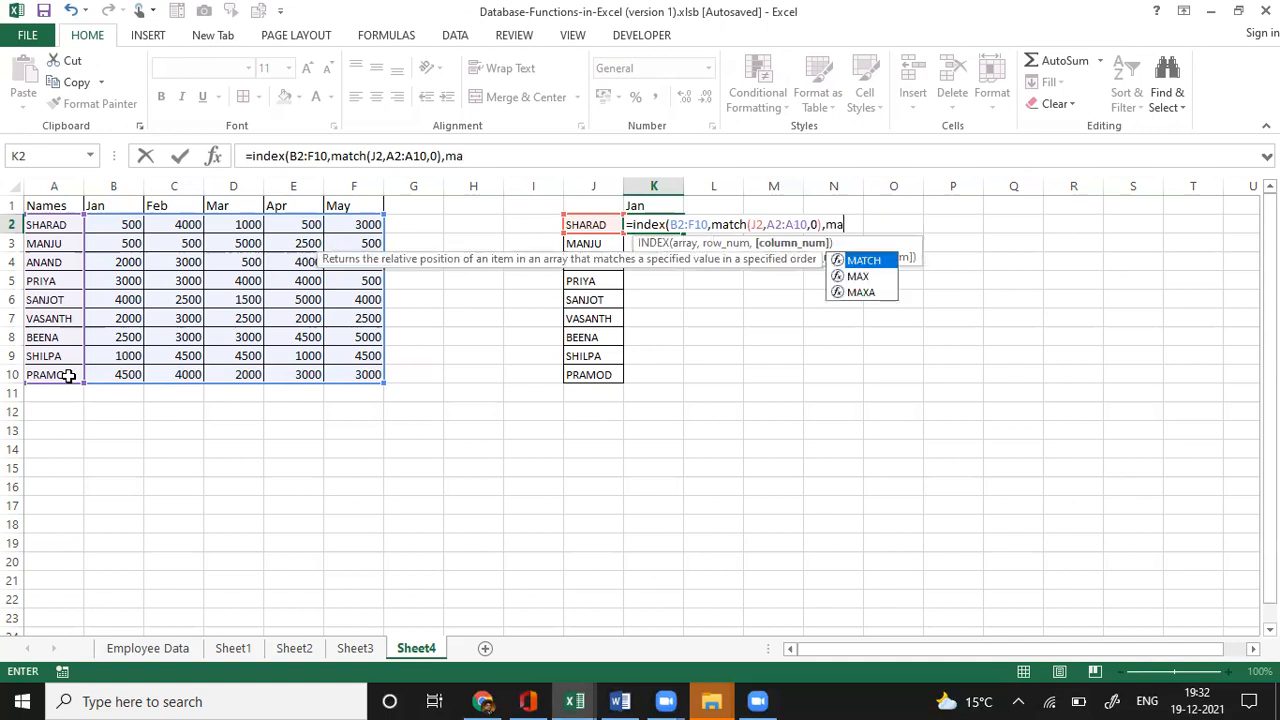
pyautogui.write('tch')
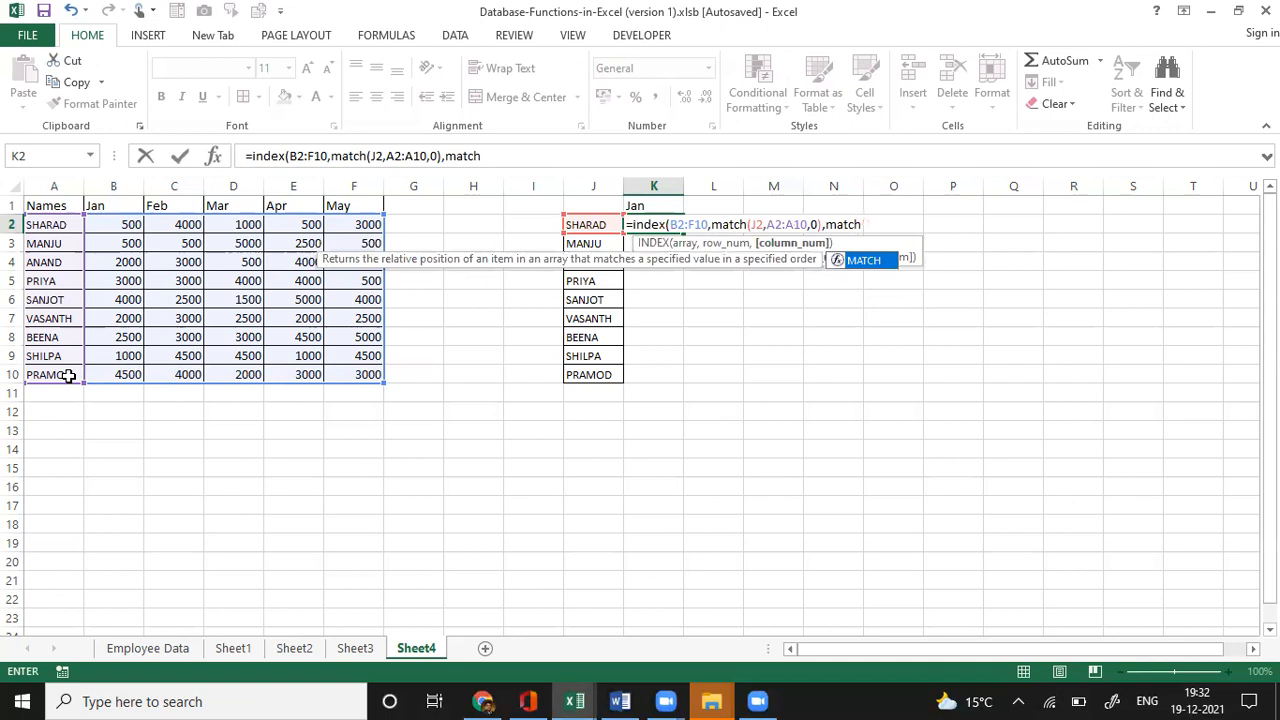
pyautogui.write('(')
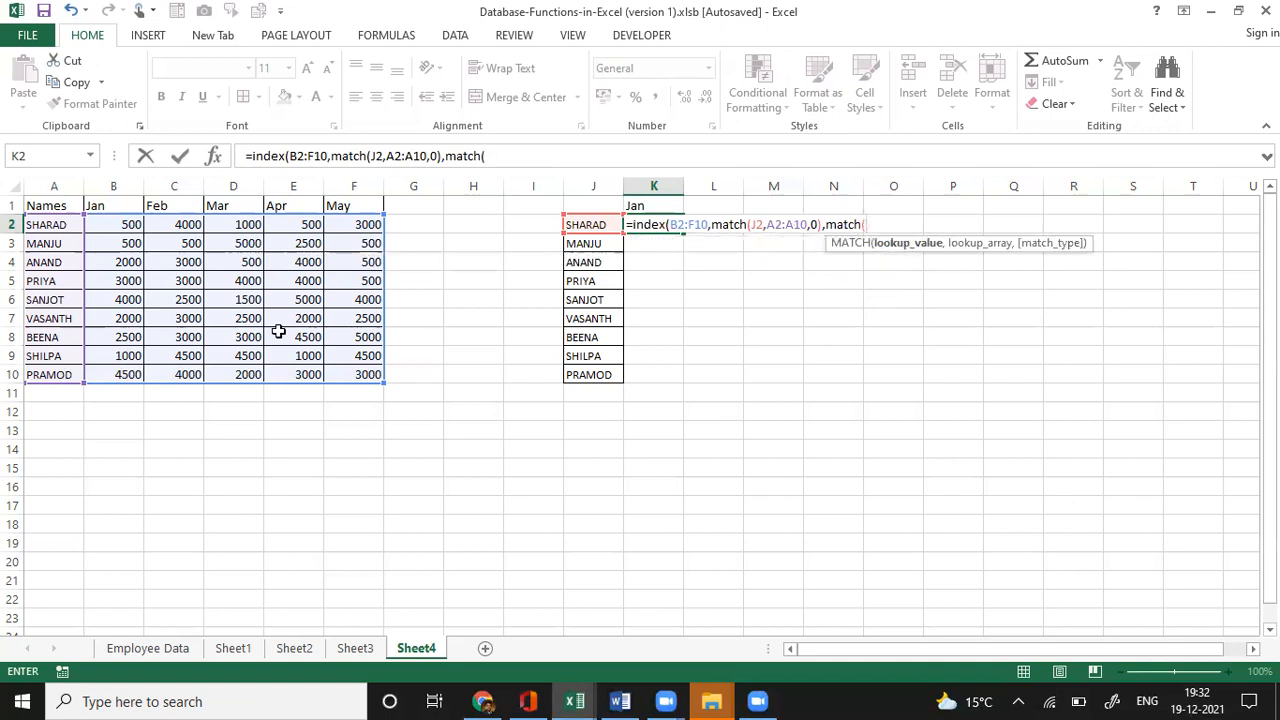
pyautogui.click(657, 210)
pyautogui.write(',')
pyautogui.moveTo(124, 205); pyautogui.dragTo(366, 206)
pyautogui.write(',0')
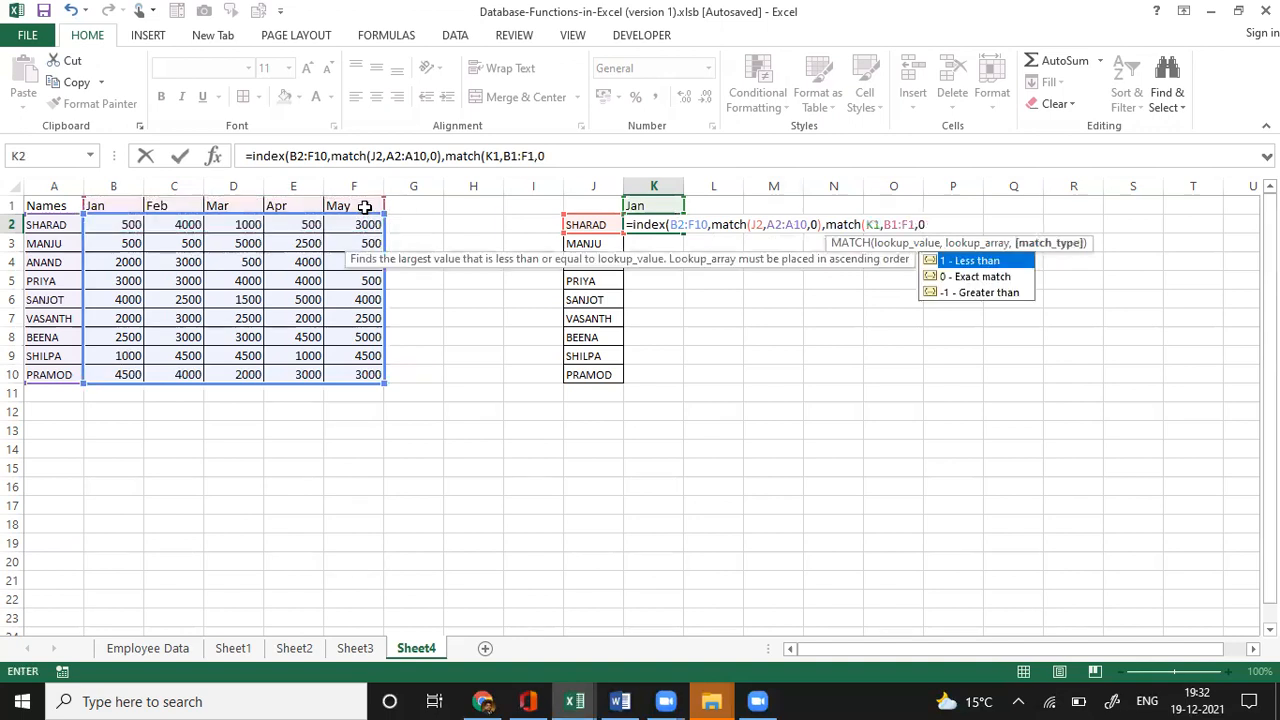
pyautogui.write(')')
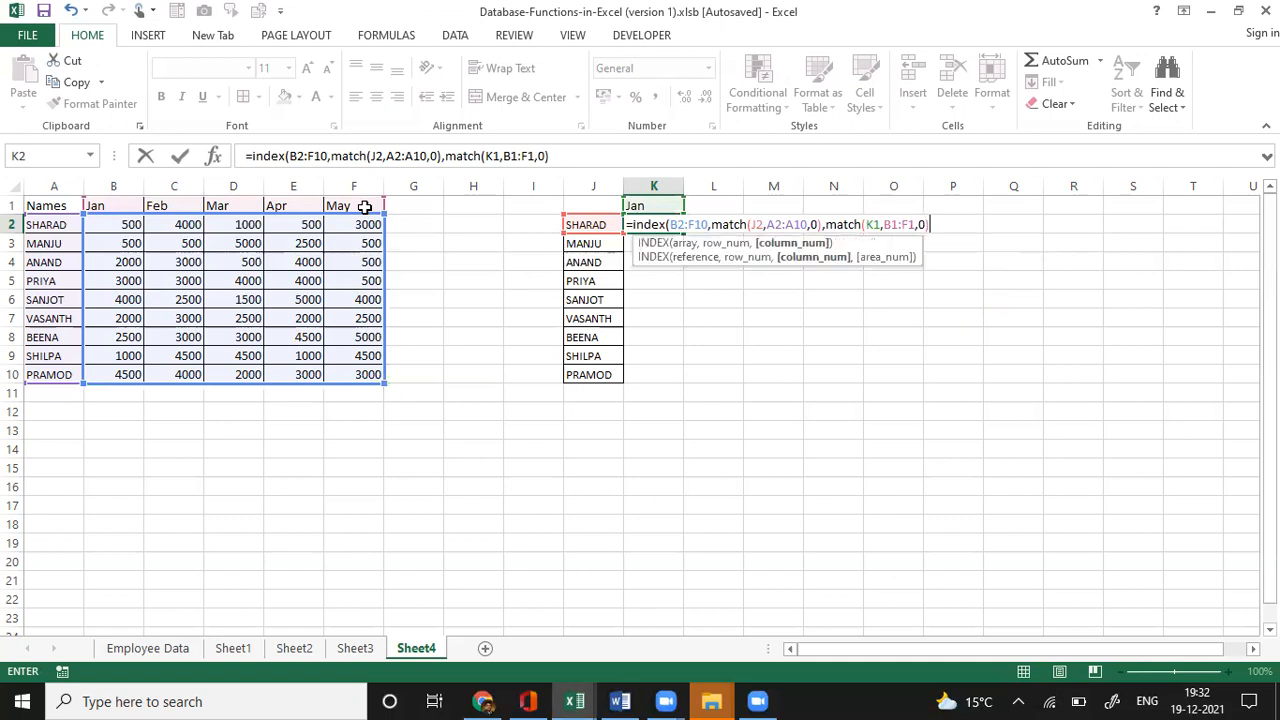
pyautogui.press('Return')
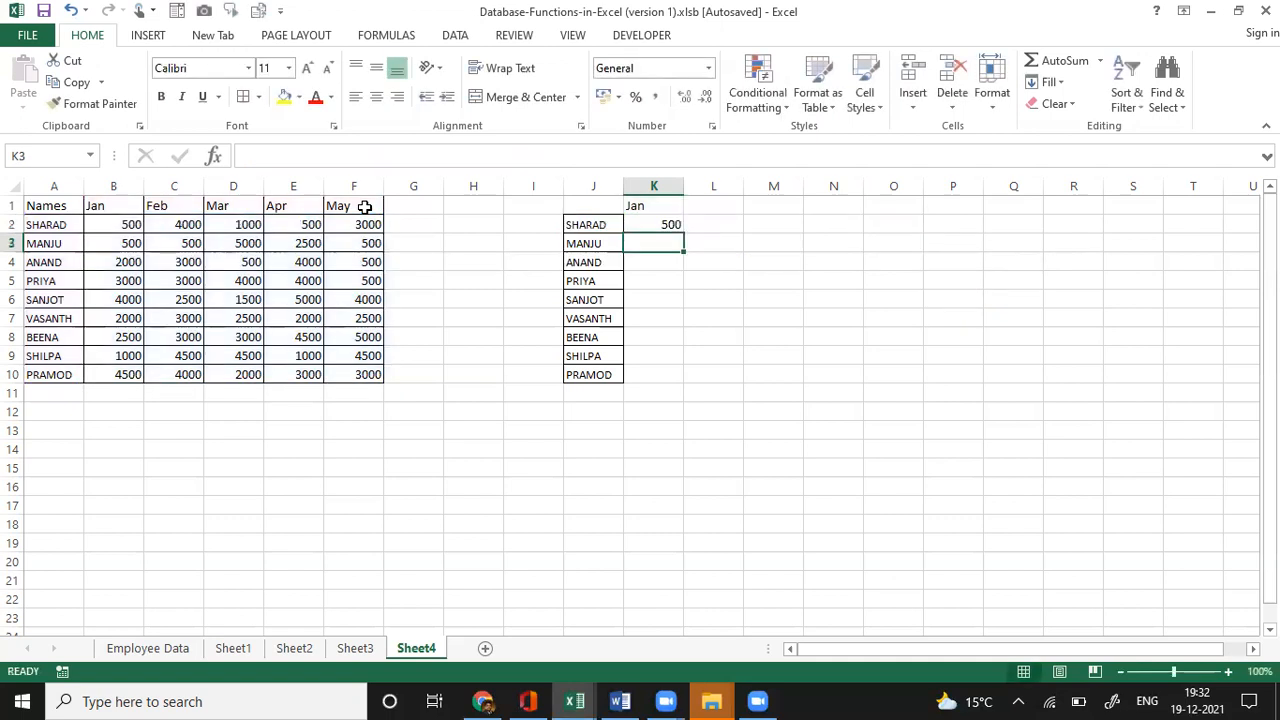
# - Define the workbook name employees for the names in A2:A10
pyautogui.press('Up')
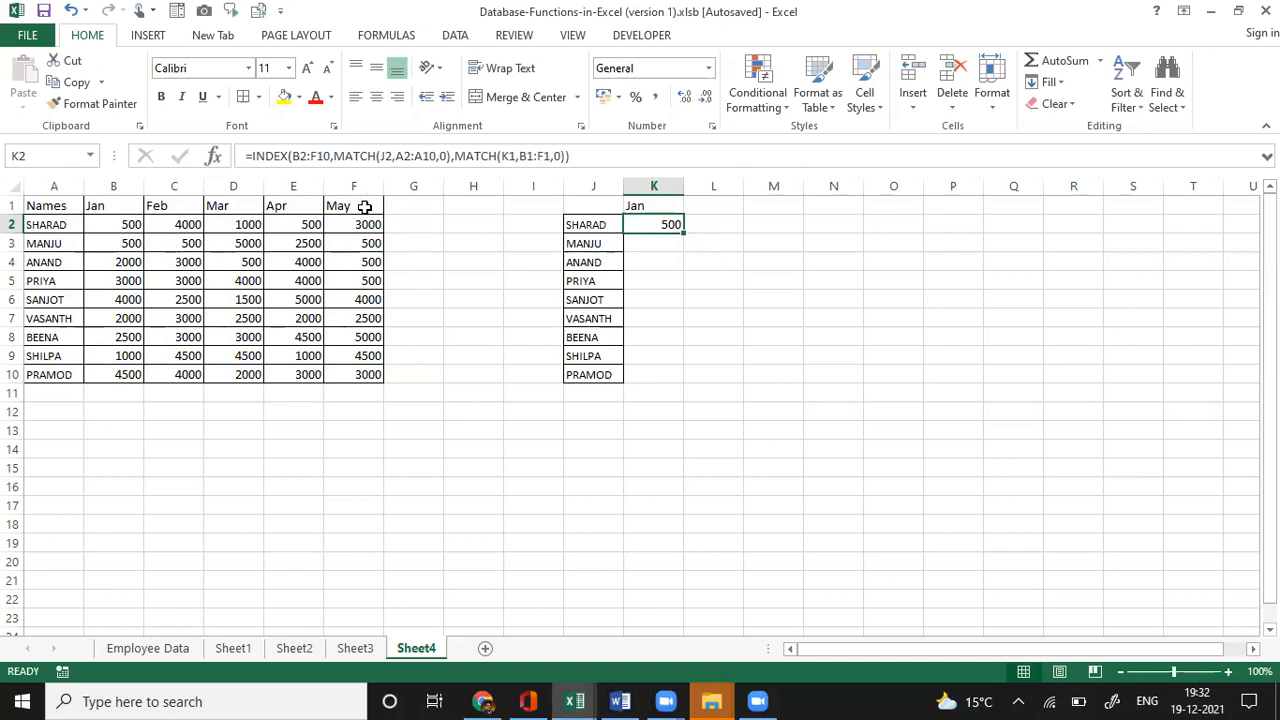
pyautogui.press('Left')
pyautogui.press('Left')
pyautogui.press('Home')
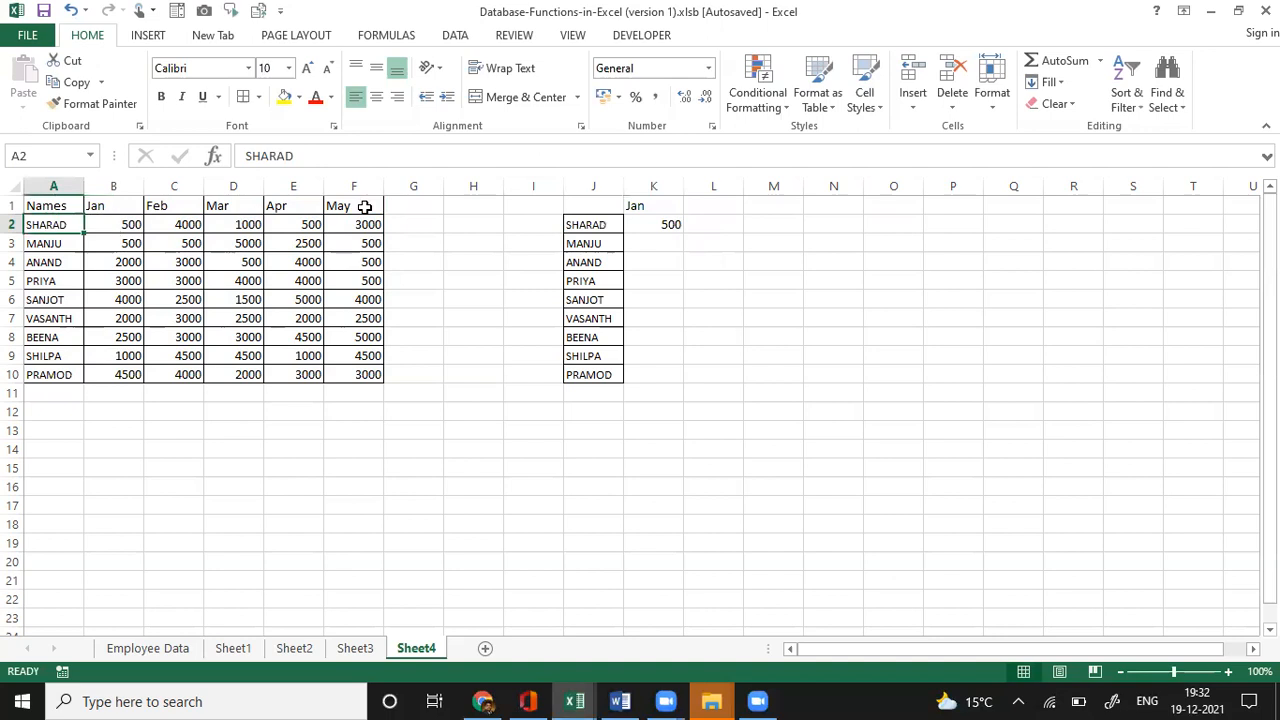
pyautogui.hotkey('ctrl', 'shift', 'Down')
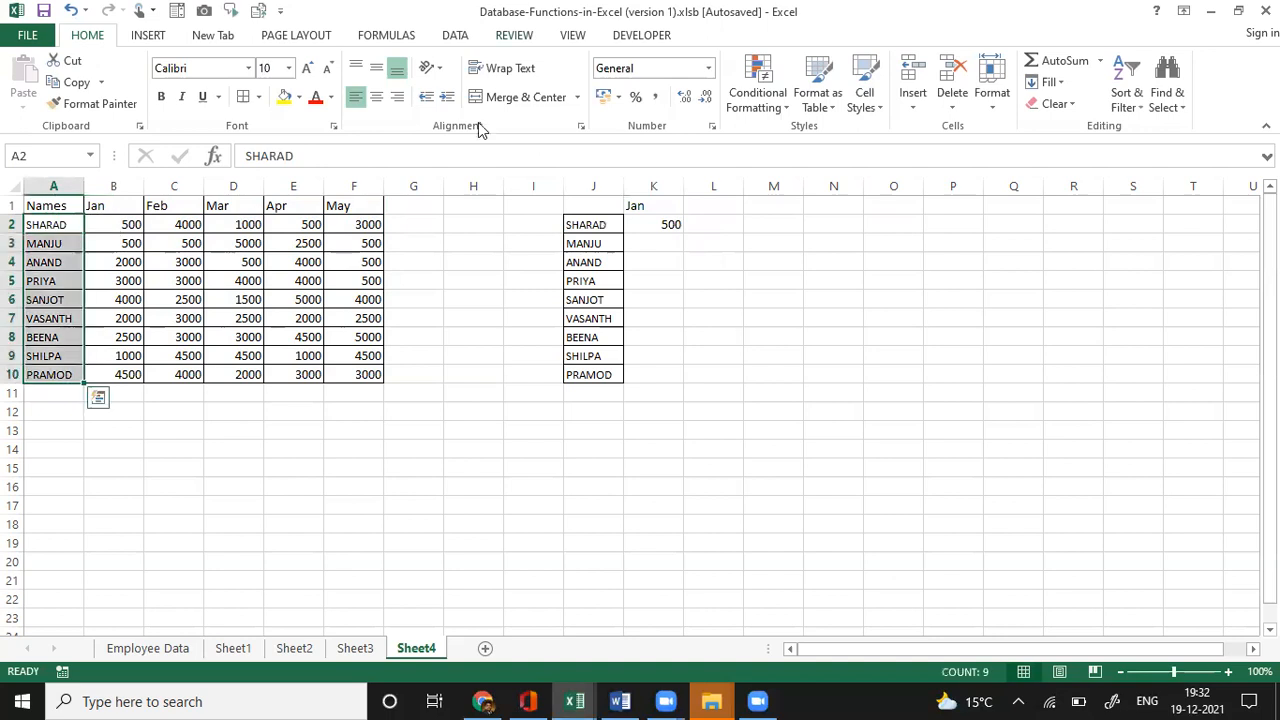
pyautogui.click(390, 35)
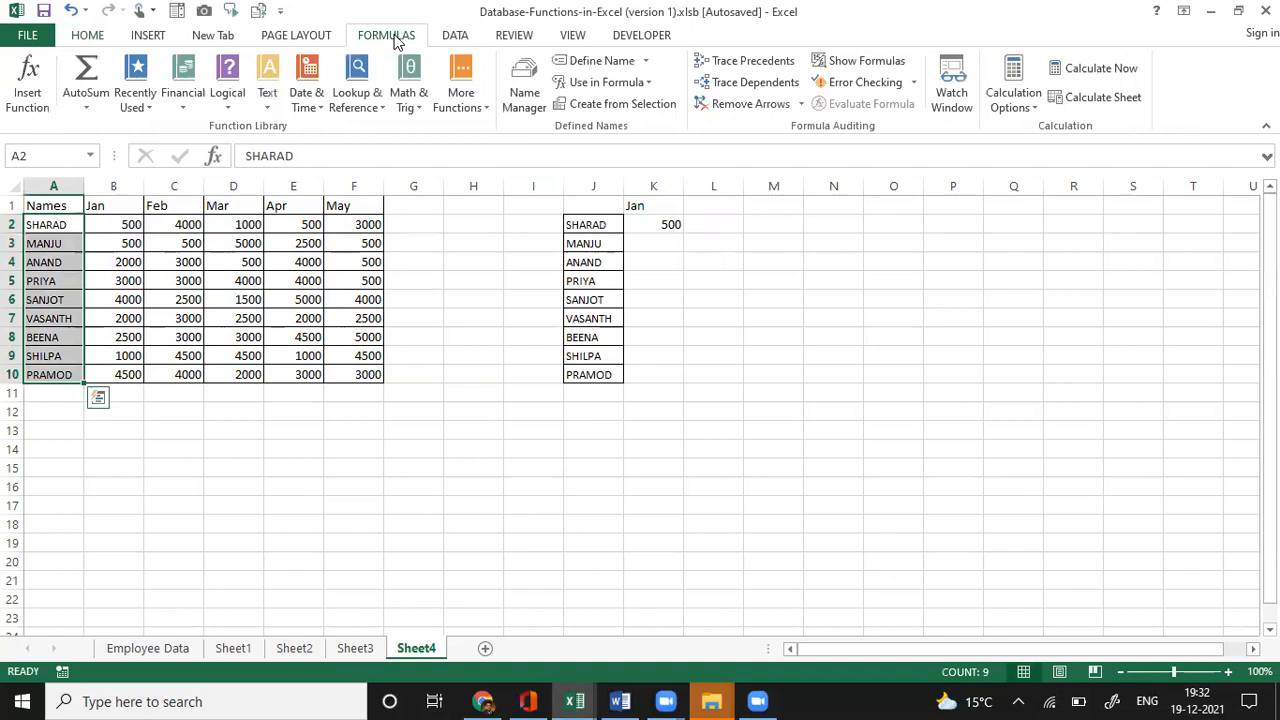
pyautogui.click(535, 103)
pyautogui.click(64, 277)
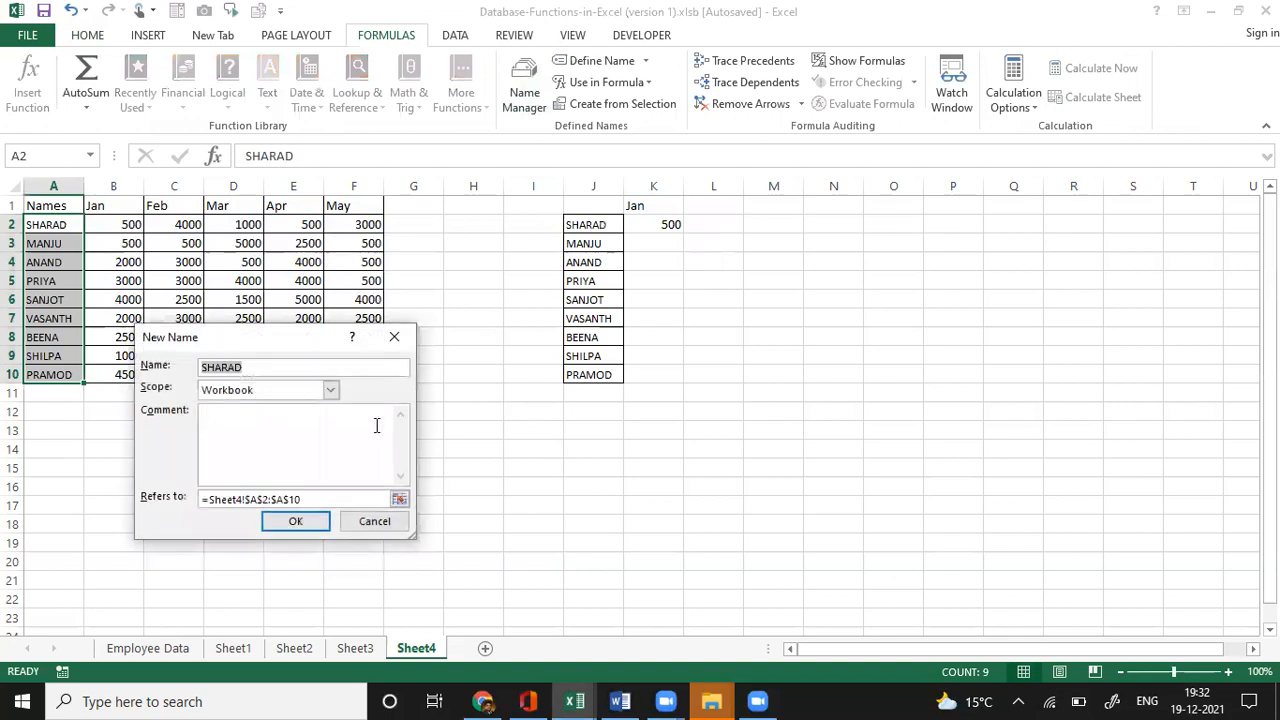
pyautogui.write('employees')
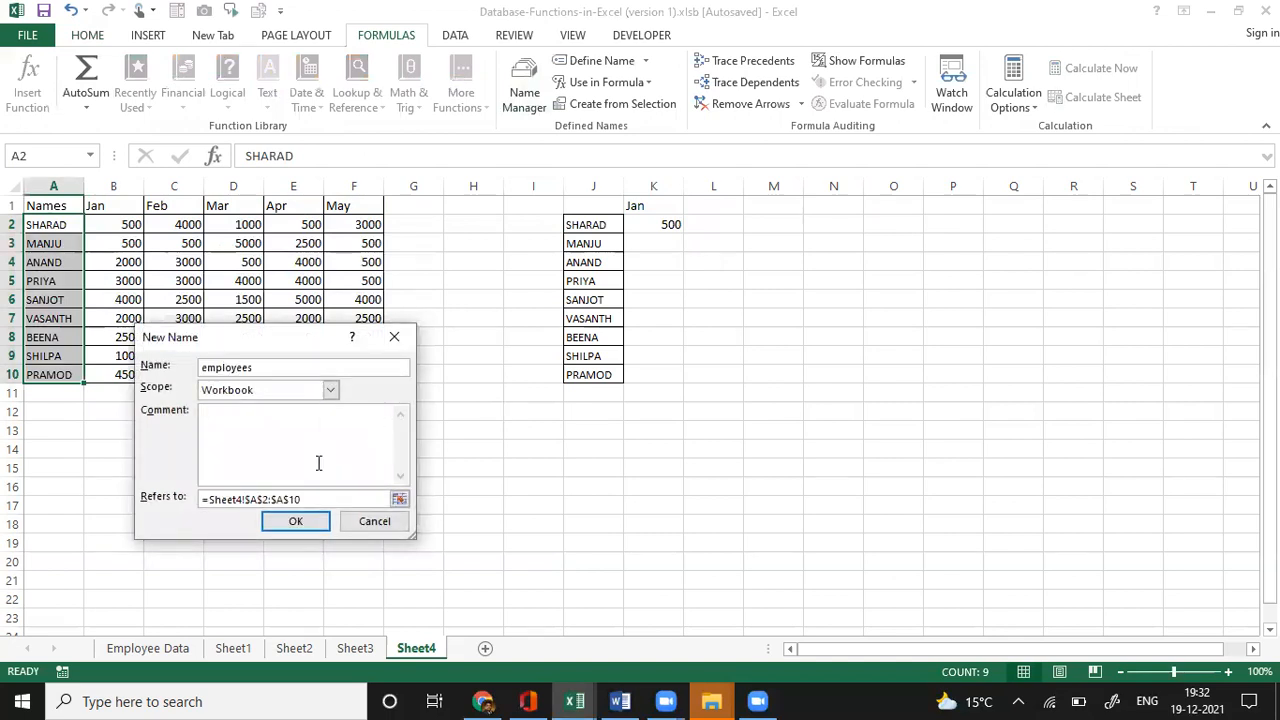
pyautogui.click(293, 522)
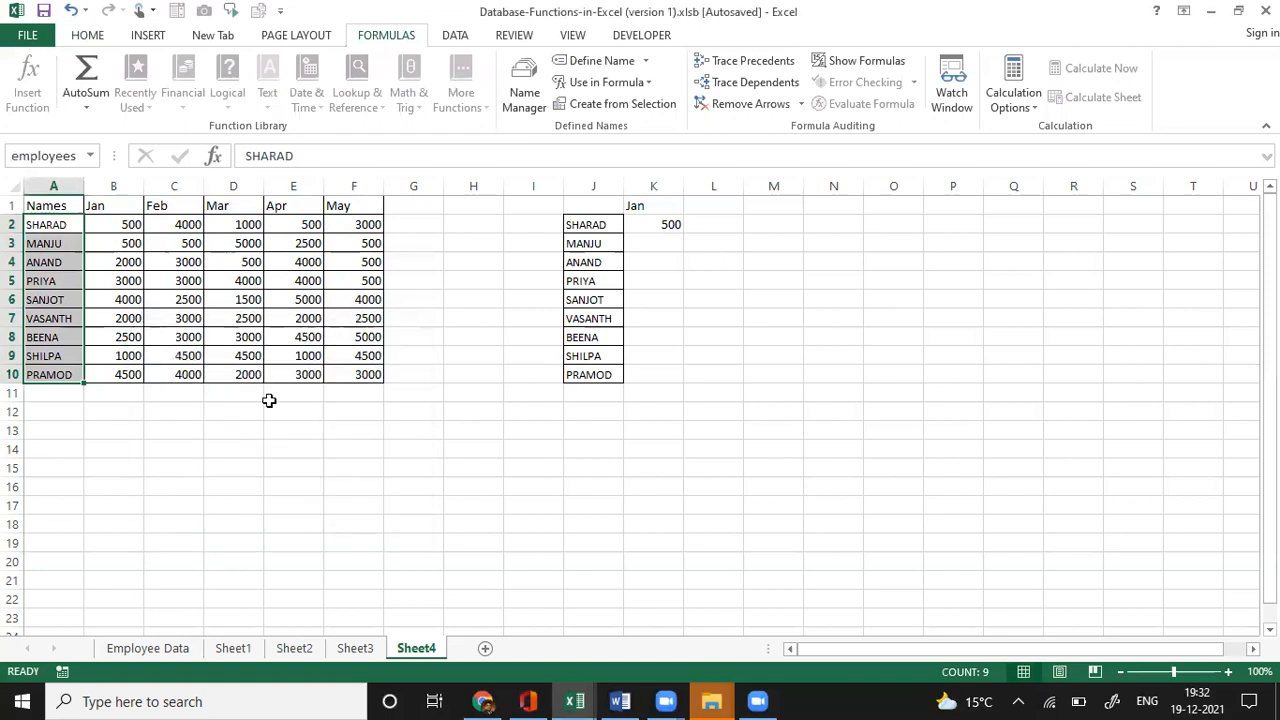
# - Define a second workbook name, months, that refers to the month headings in B1:F1
pyautogui.hotkey('ctrl', 'F3')
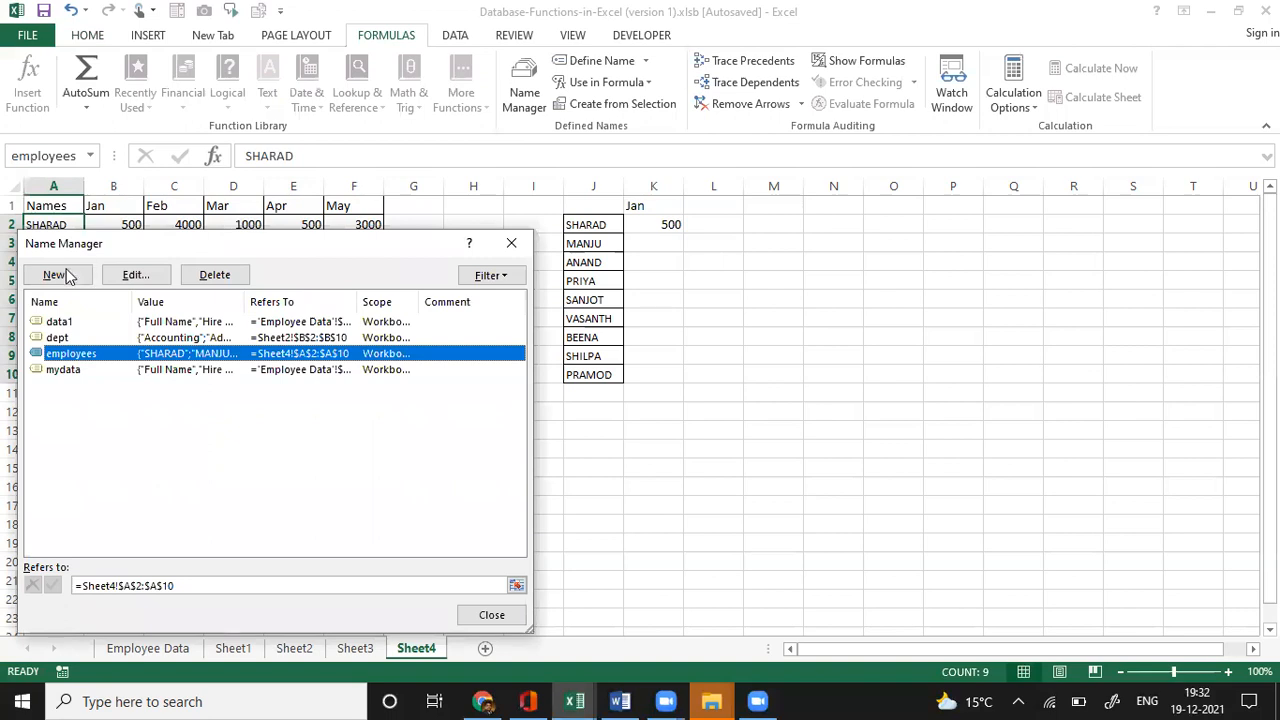
pyautogui.press('Escape')
pyautogui.hotkey('alt', 'm')
pyautogui.press('m')
pyautogui.press('d')
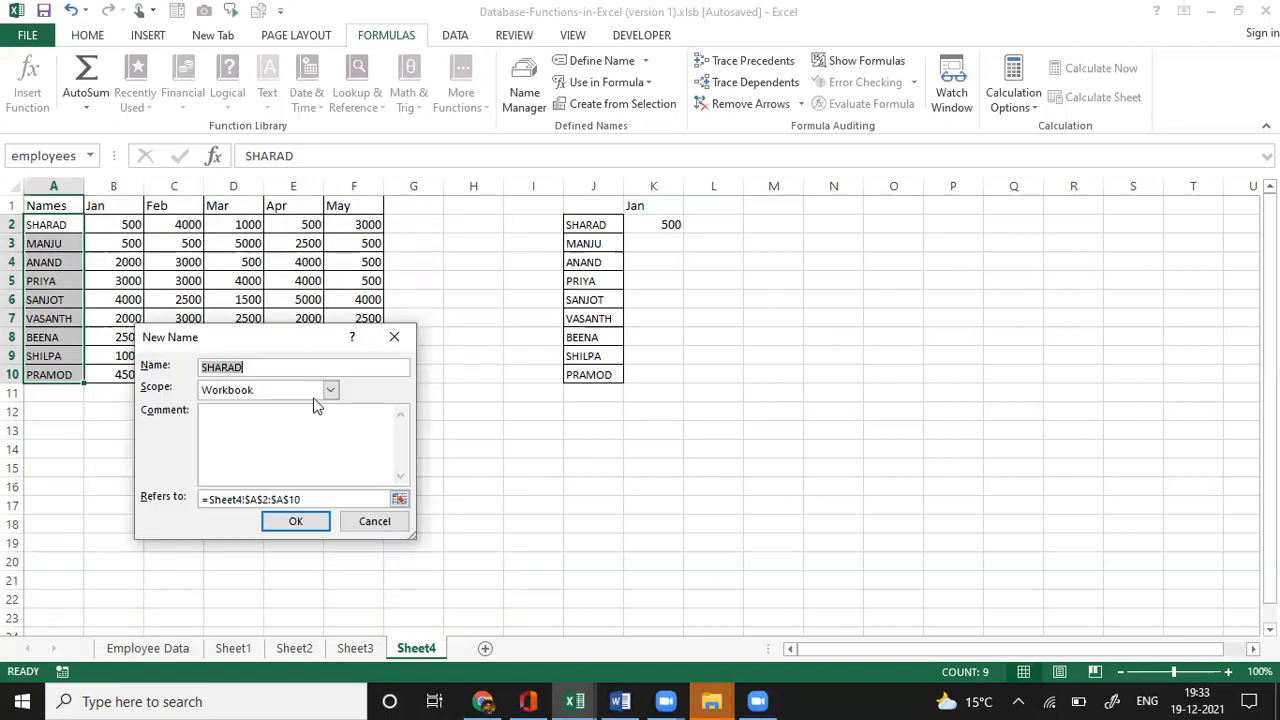
pyautogui.write('months')
pyautogui.press('Tab')
pyautogui.press('Tab')
pyautogui.press('Tab')
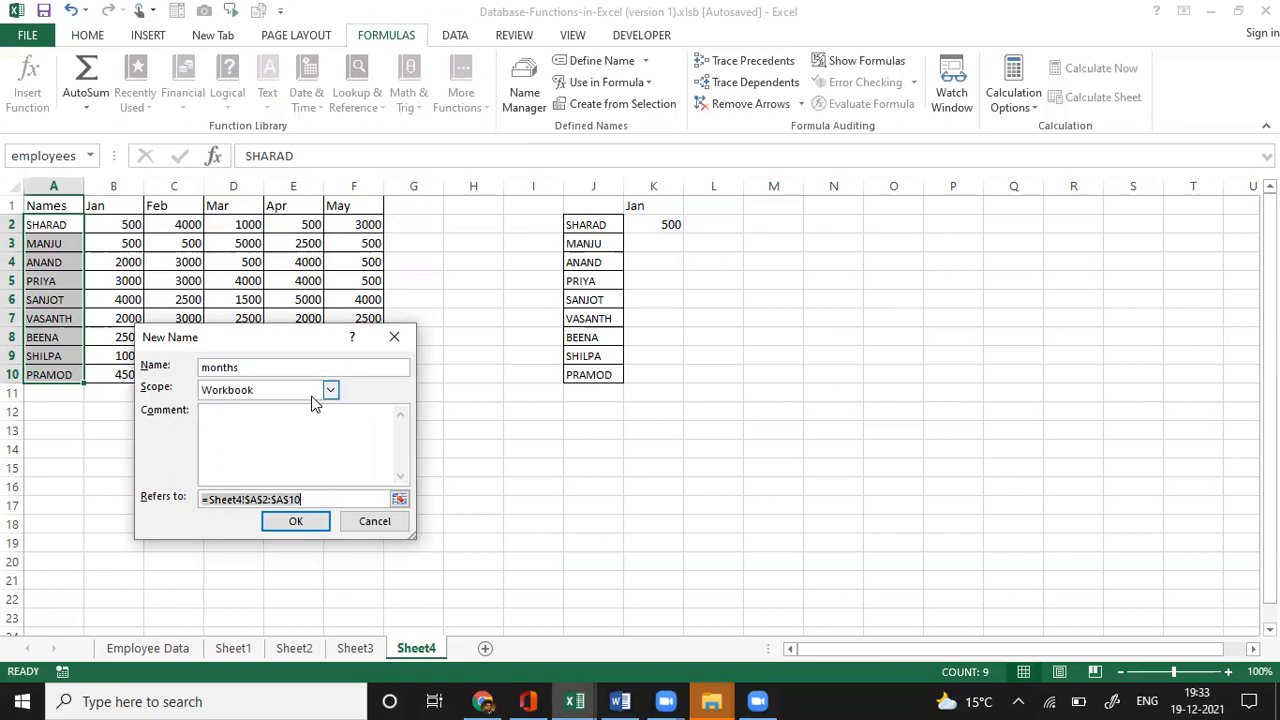
pyautogui.press('BackSpace')
pyautogui.moveTo(138, 206); pyautogui.dragTo(337, 208)
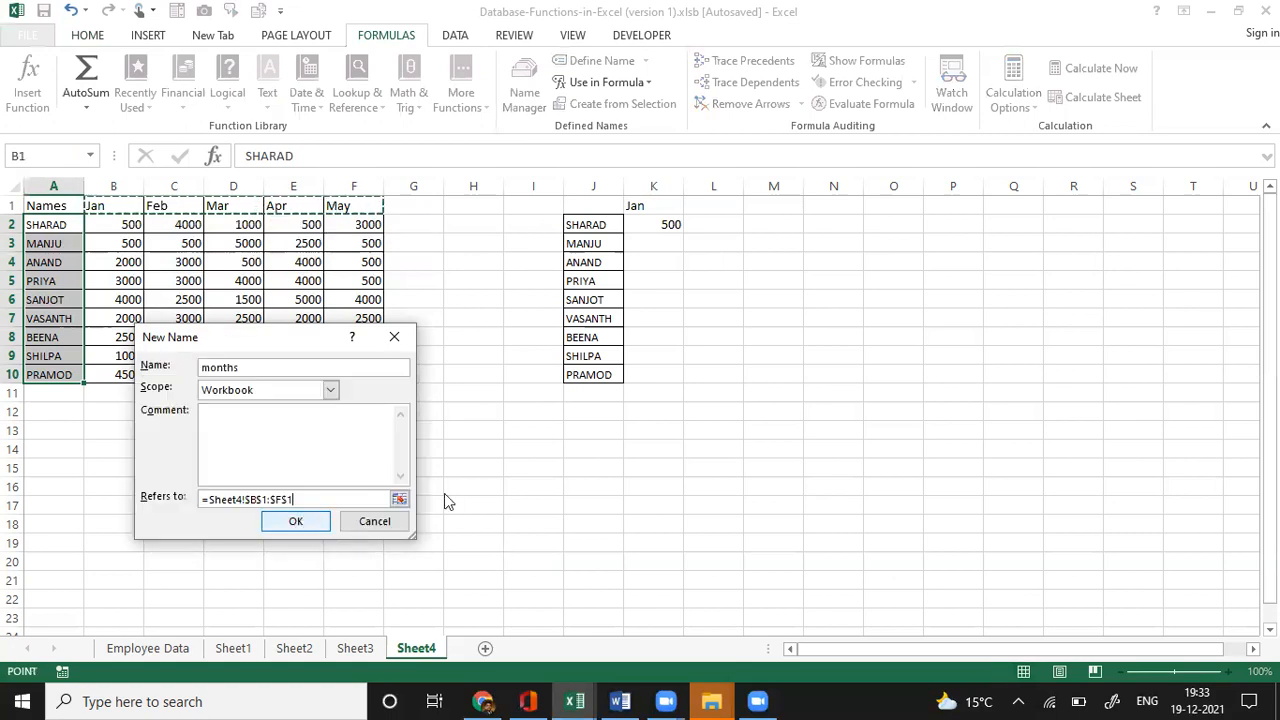
pyautogui.press('Return')
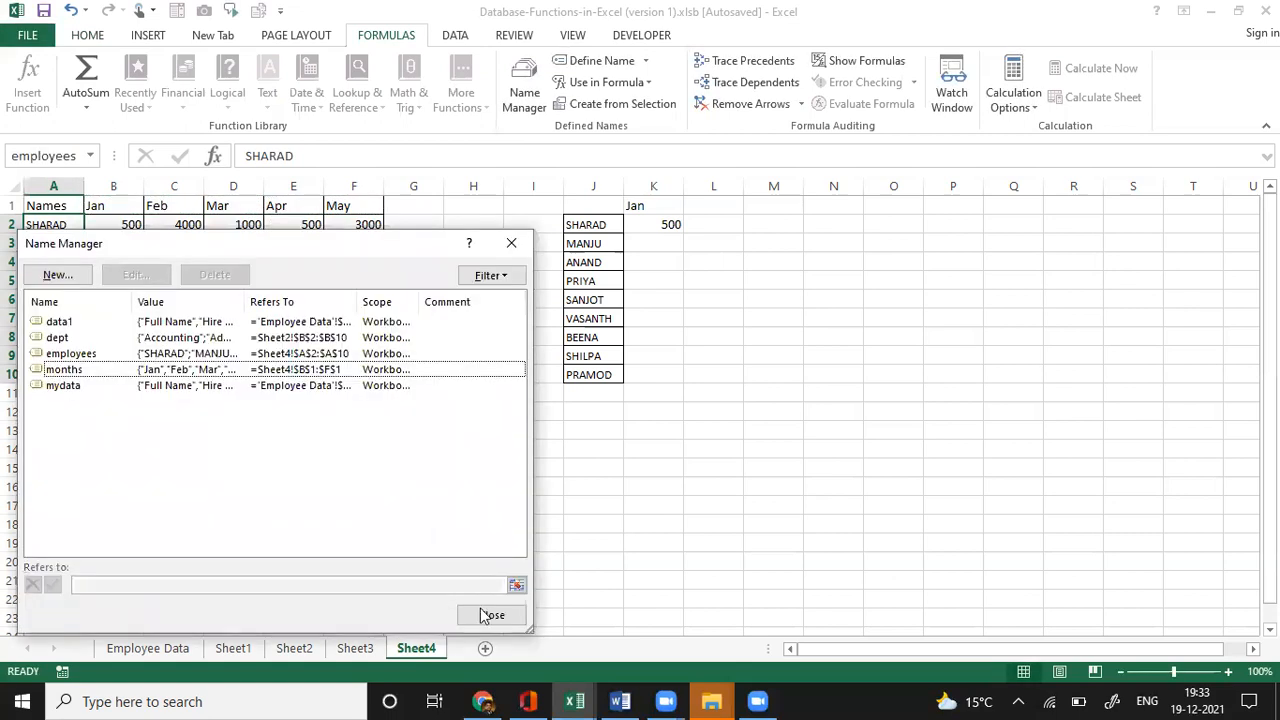
pyautogui.press('Escape')
# - Replace the formula in K2 with a new INDEX formula that uses the figures range B2:F10 as its array
pyautogui.click(655, 232)
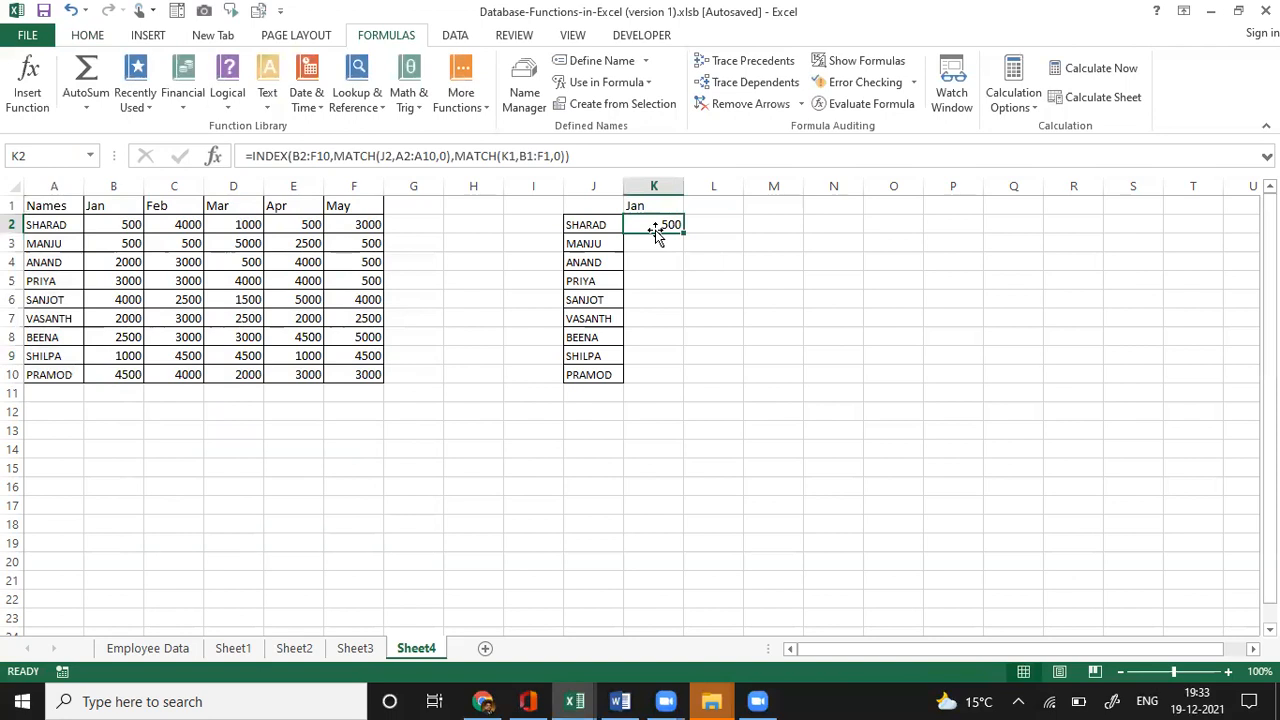
pyautogui.write('=')
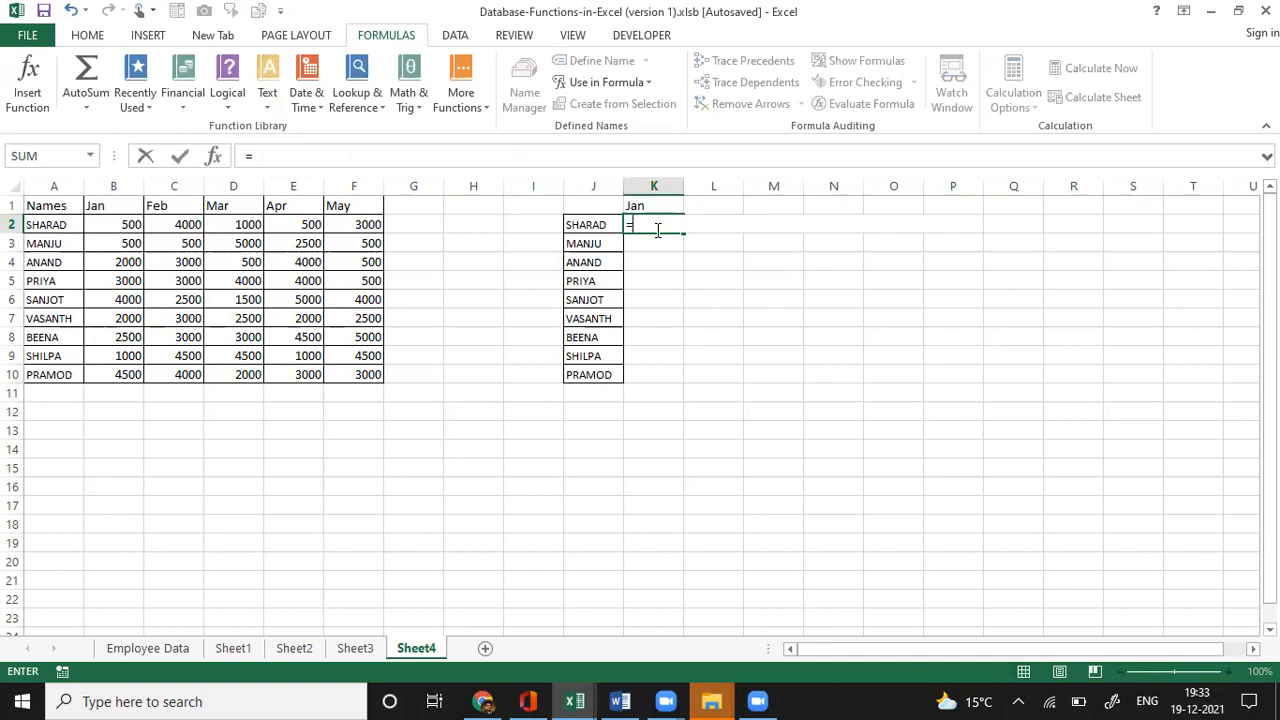
pyautogui.write('index')
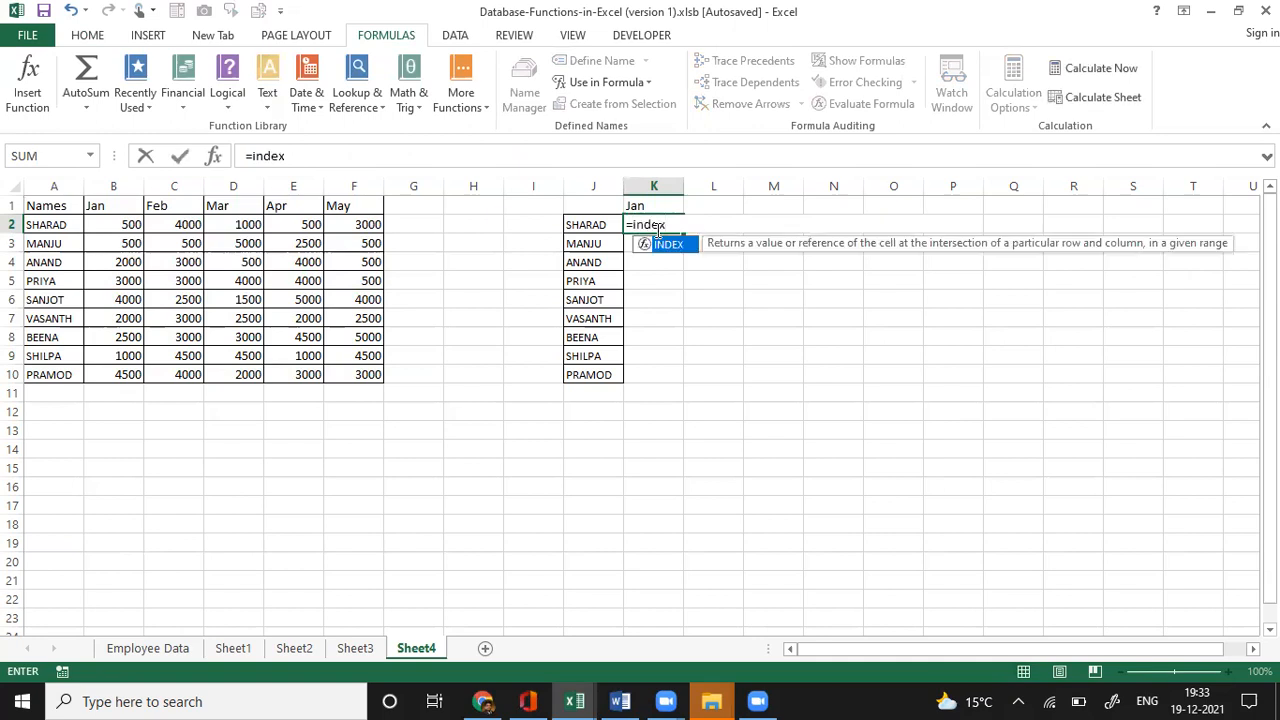
pyautogui.write('(')
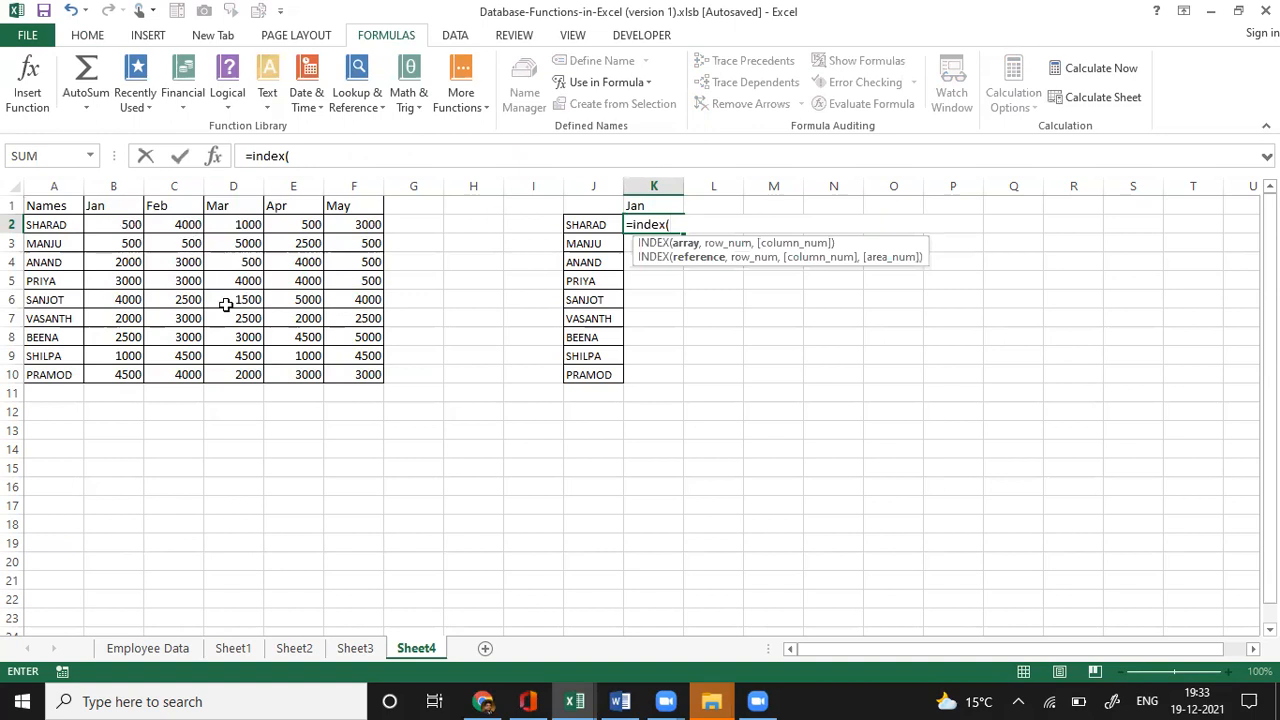
pyautogui.moveTo(113, 224); pyautogui.dragTo(360, 373)
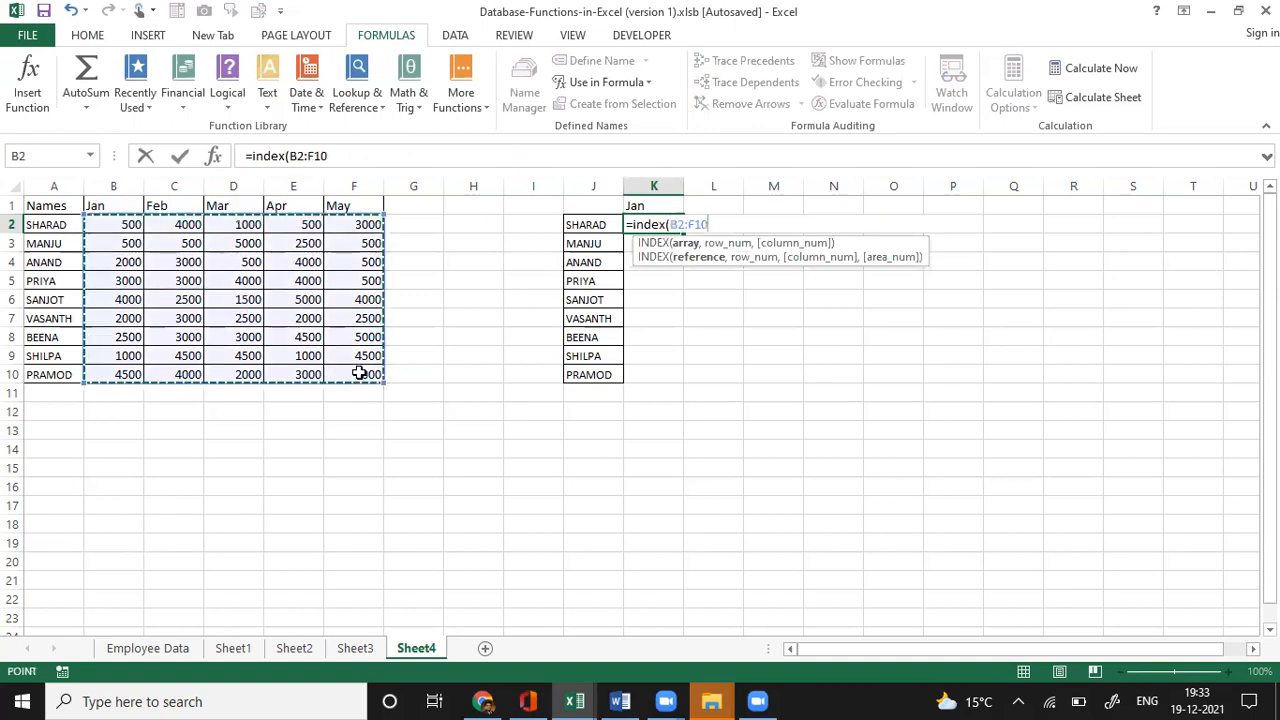
pyautogui.write(',')
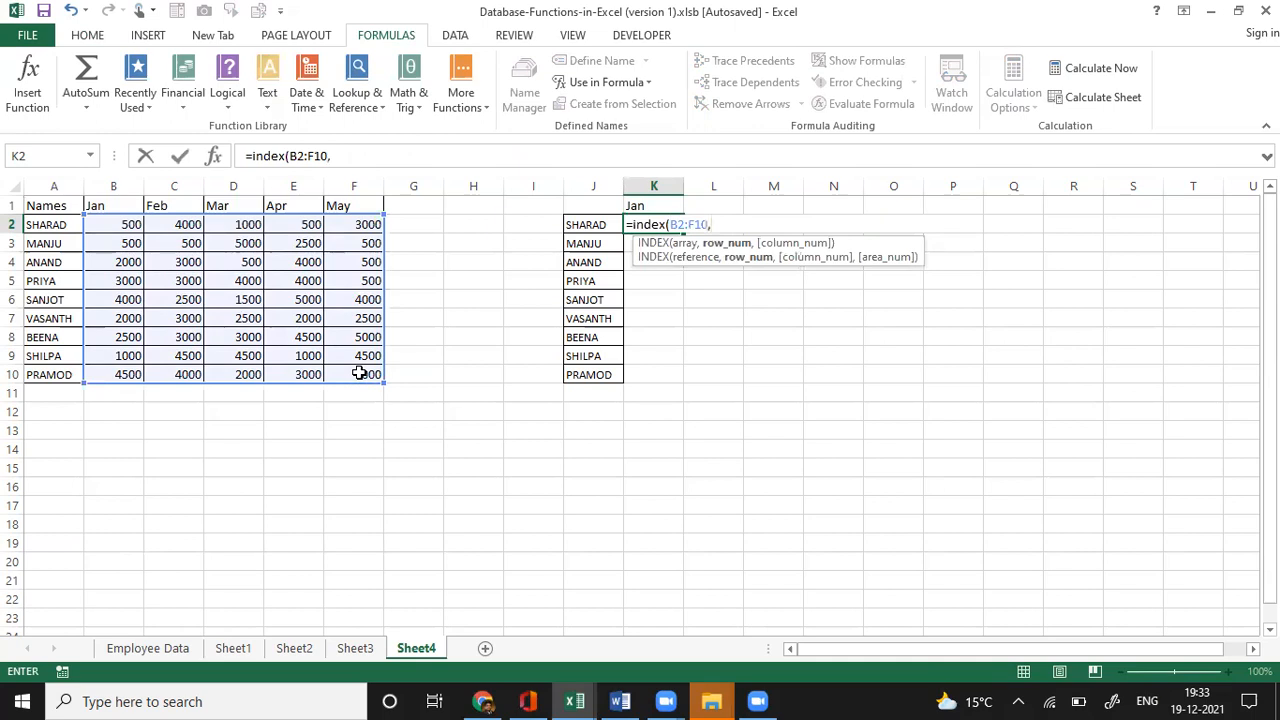
# - Add MATCH(J2,employees,0) as the row number argument, using the named range for the lookup array
pyautogui.write('match')
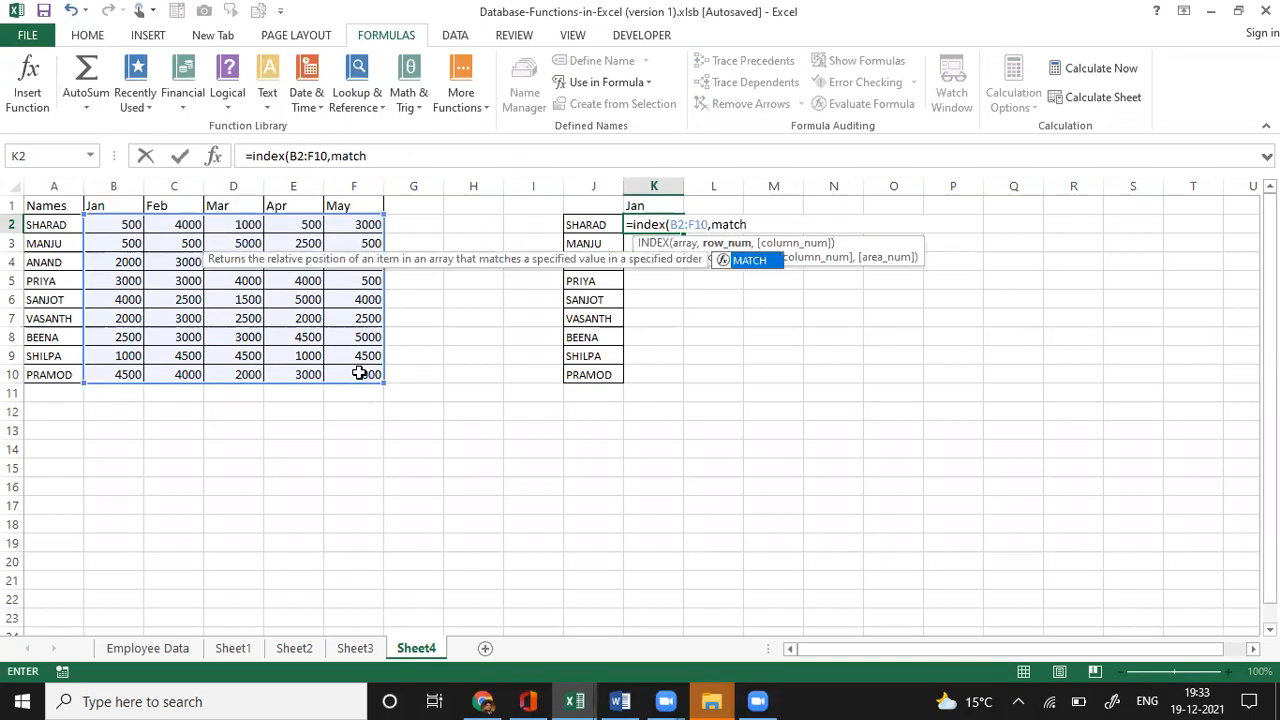
pyautogui.write('(')
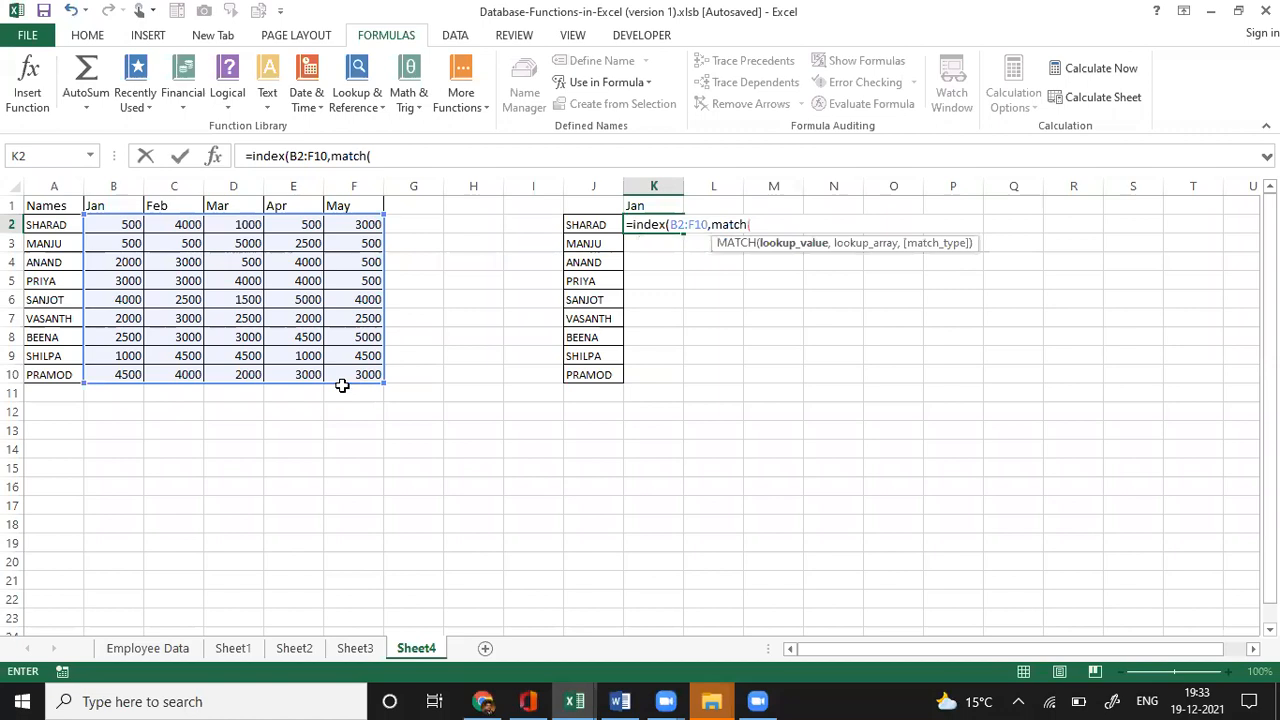
pyautogui.click(600, 225)
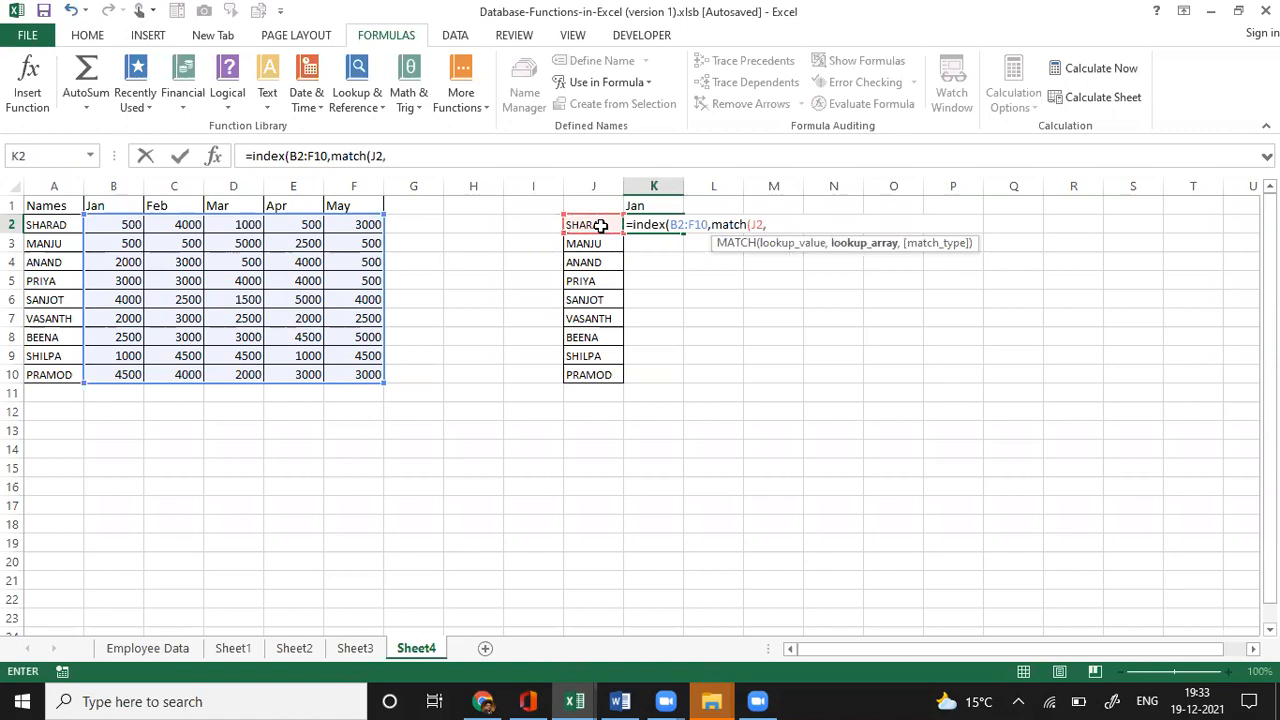
pyautogui.write('em')
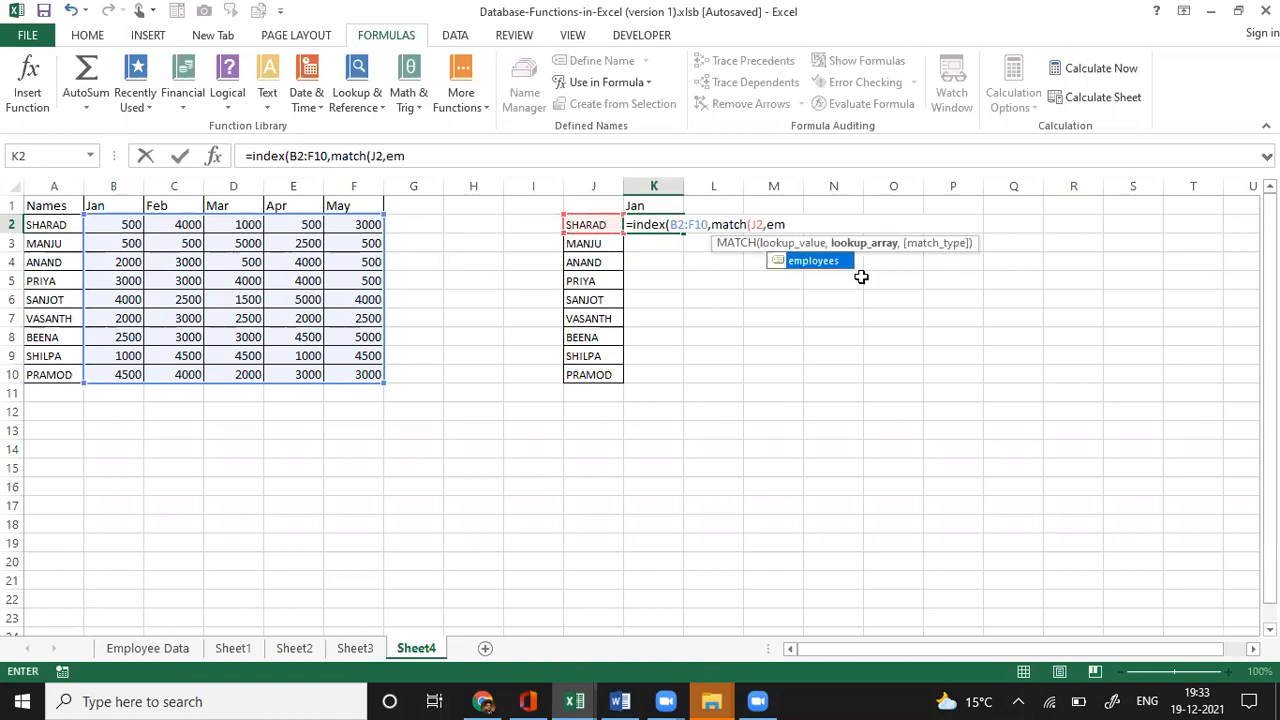
pyautogui.doubleClick(830, 263)
pyautogui.write(',0)')
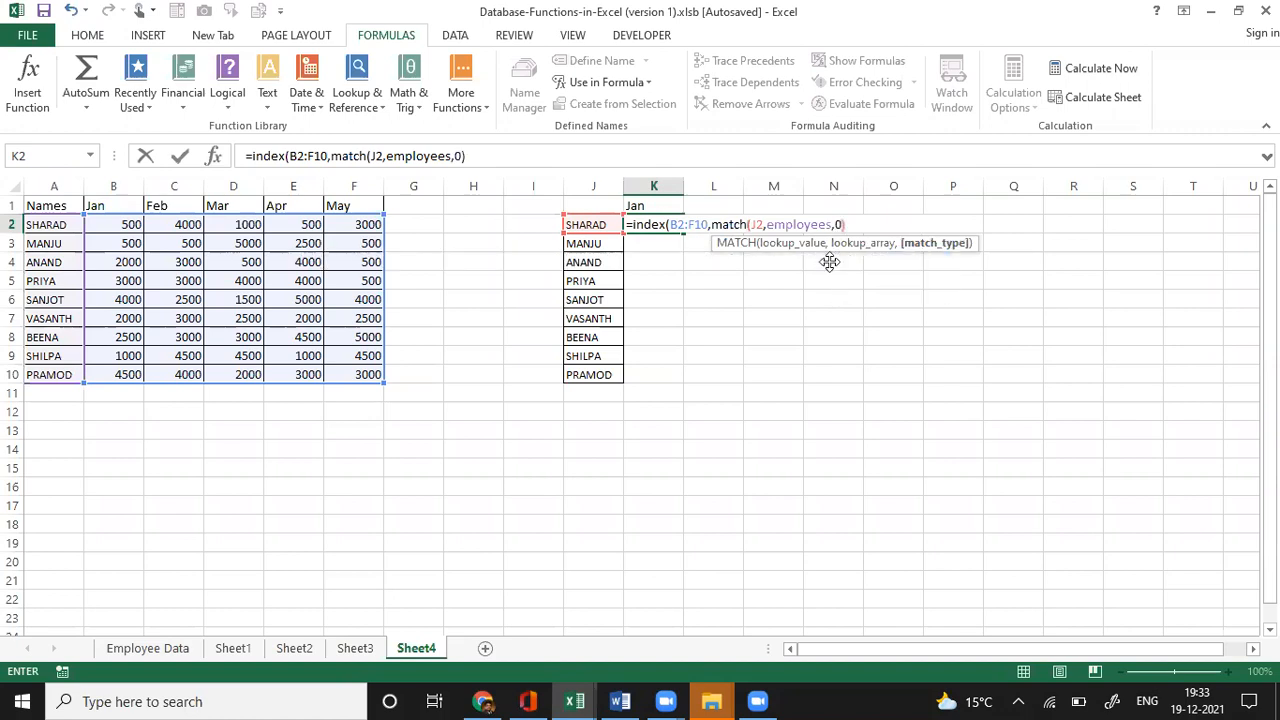
# - Add MATCH(months,0) as the column number argument and enter the INDEX formula in K2
pyautogui.write(',')
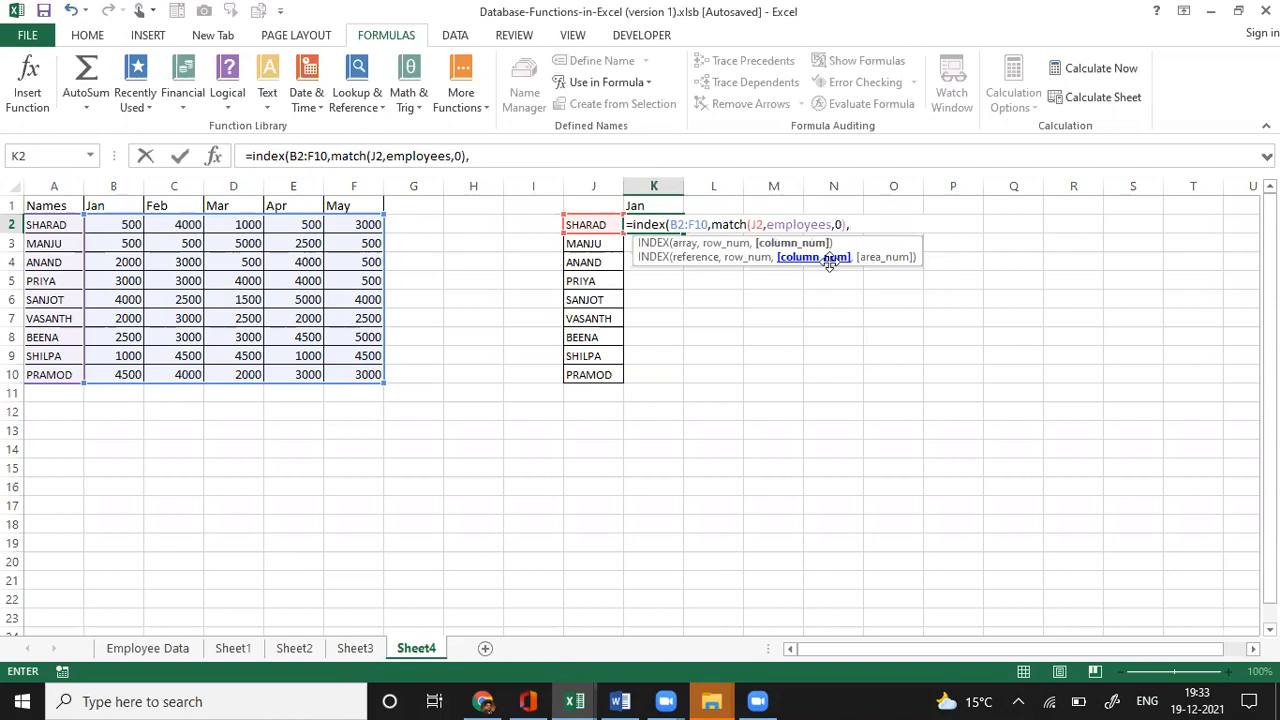
pyautogui.write('match')
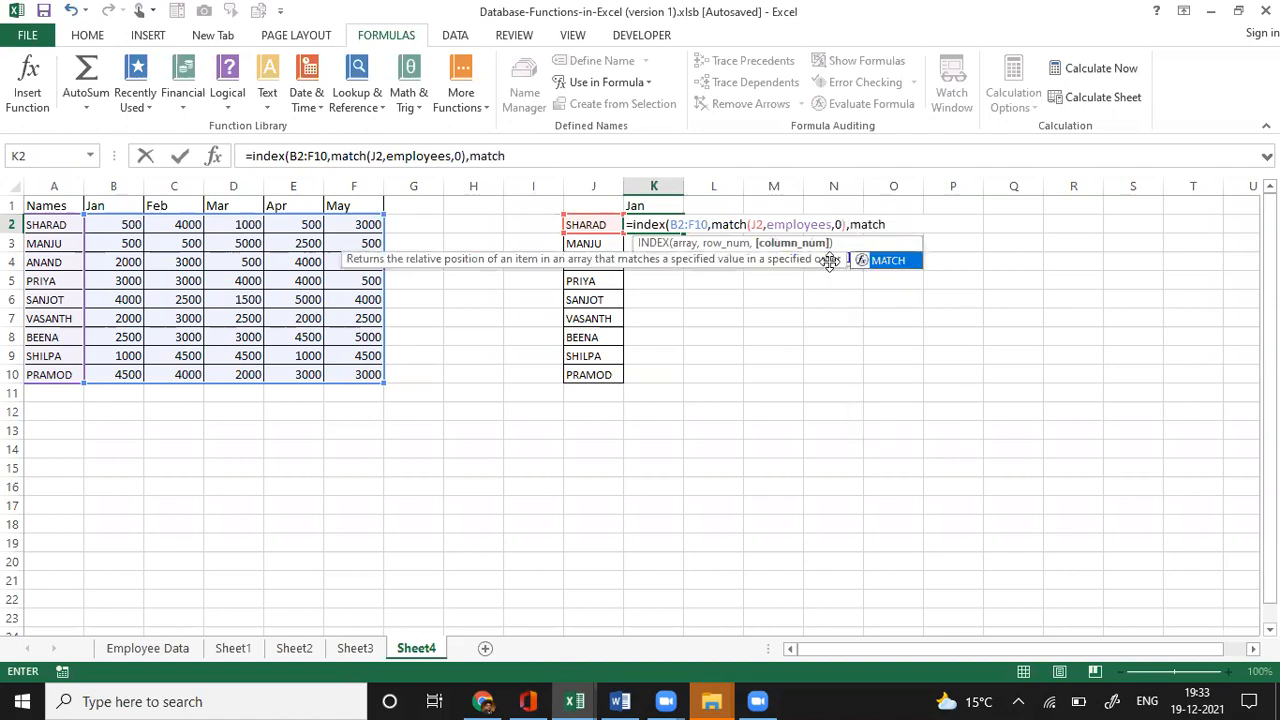
pyautogui.write('(')
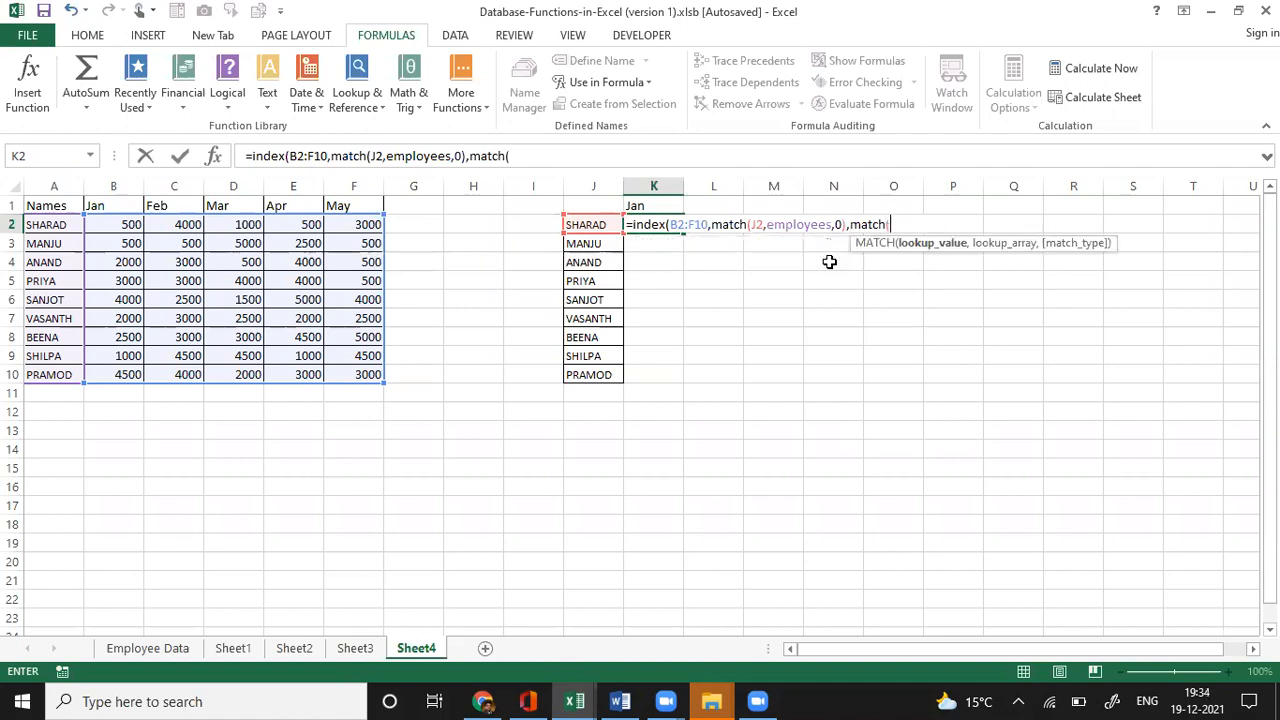
pyautogui.write('mo')
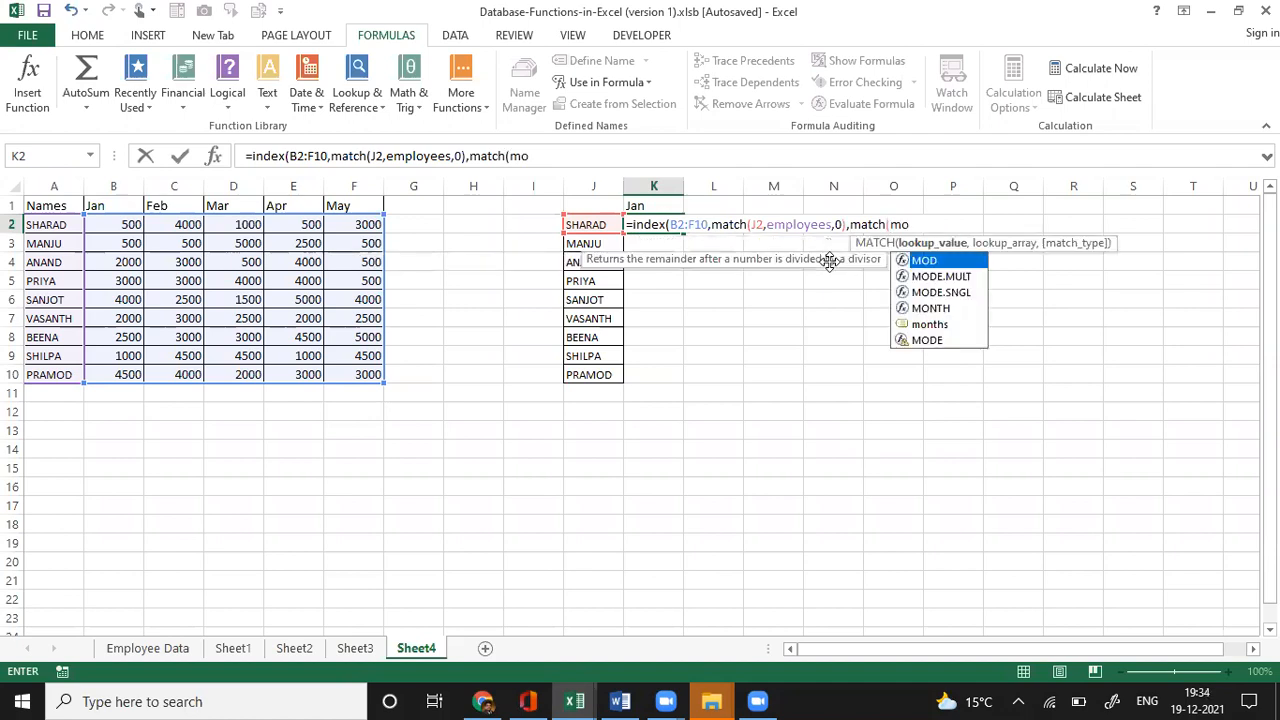
pyautogui.doubleClick(930, 325)
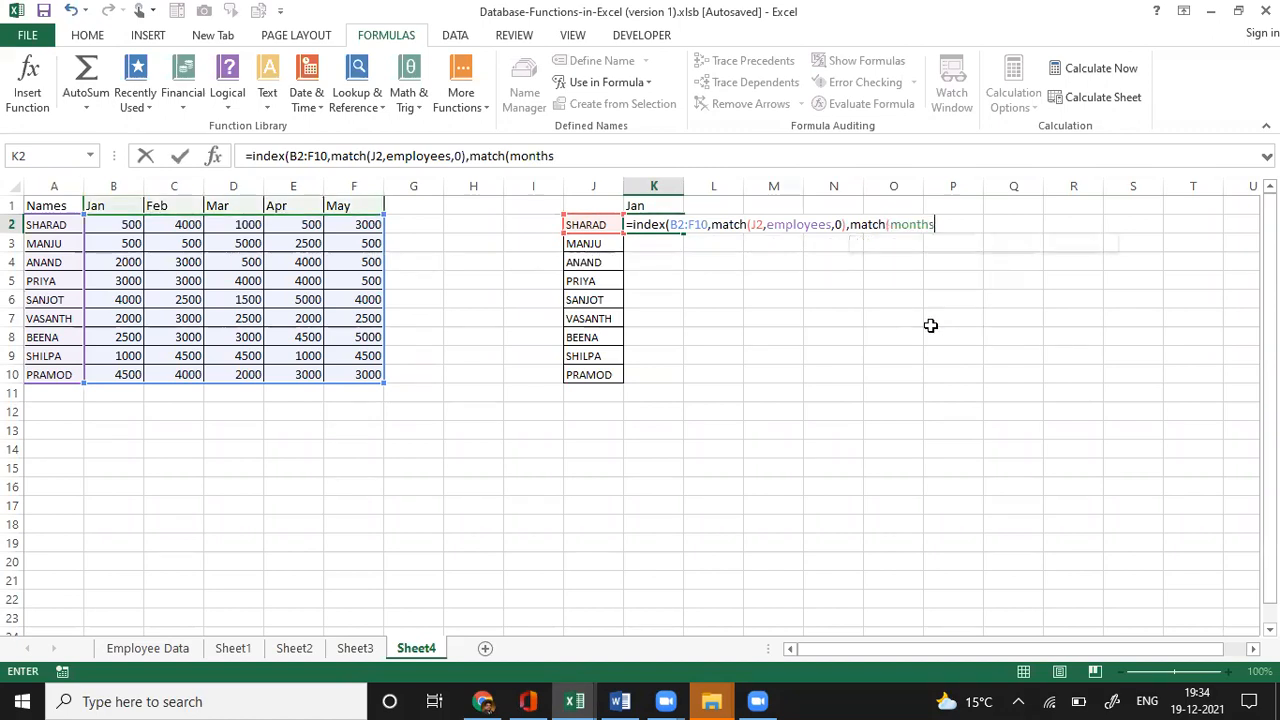
pyautogui.write(',0)')
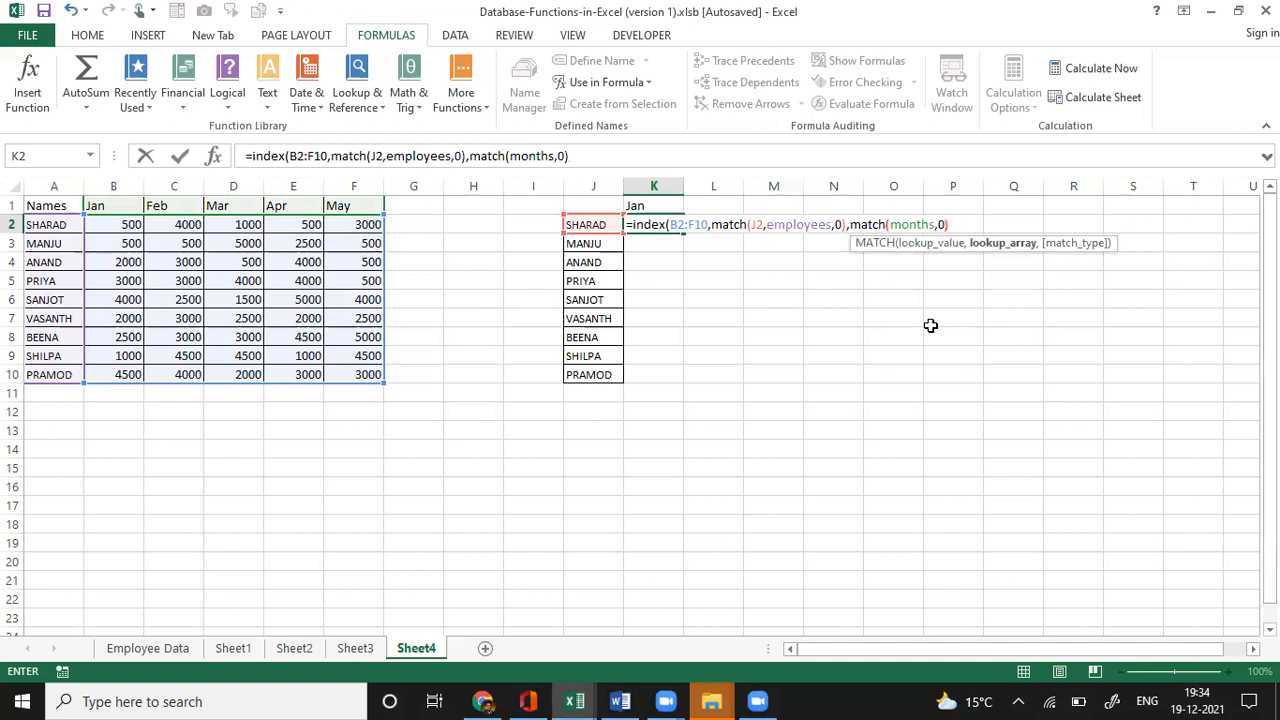
pyautogui.press('Return')
pyautogui.press('Up')
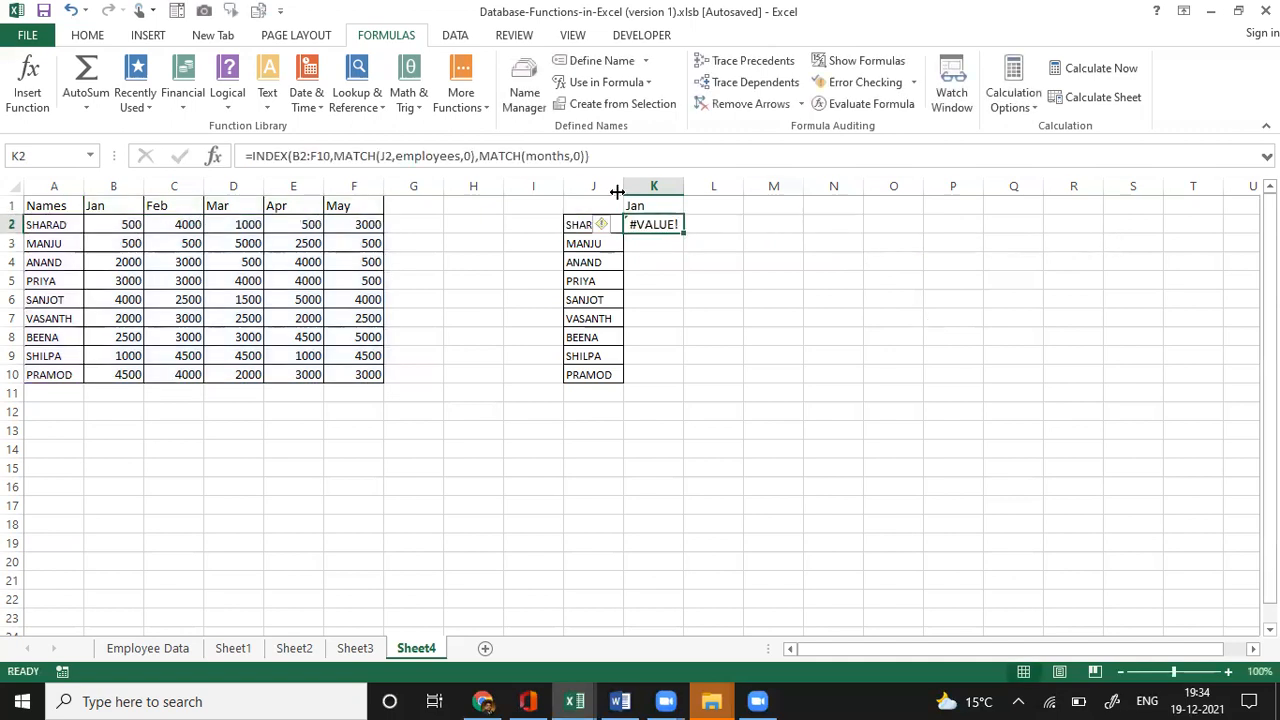
# - Insert K1 as the lookup value before months in the second MATCH of the K2 formula
pyautogui.click(526, 156)
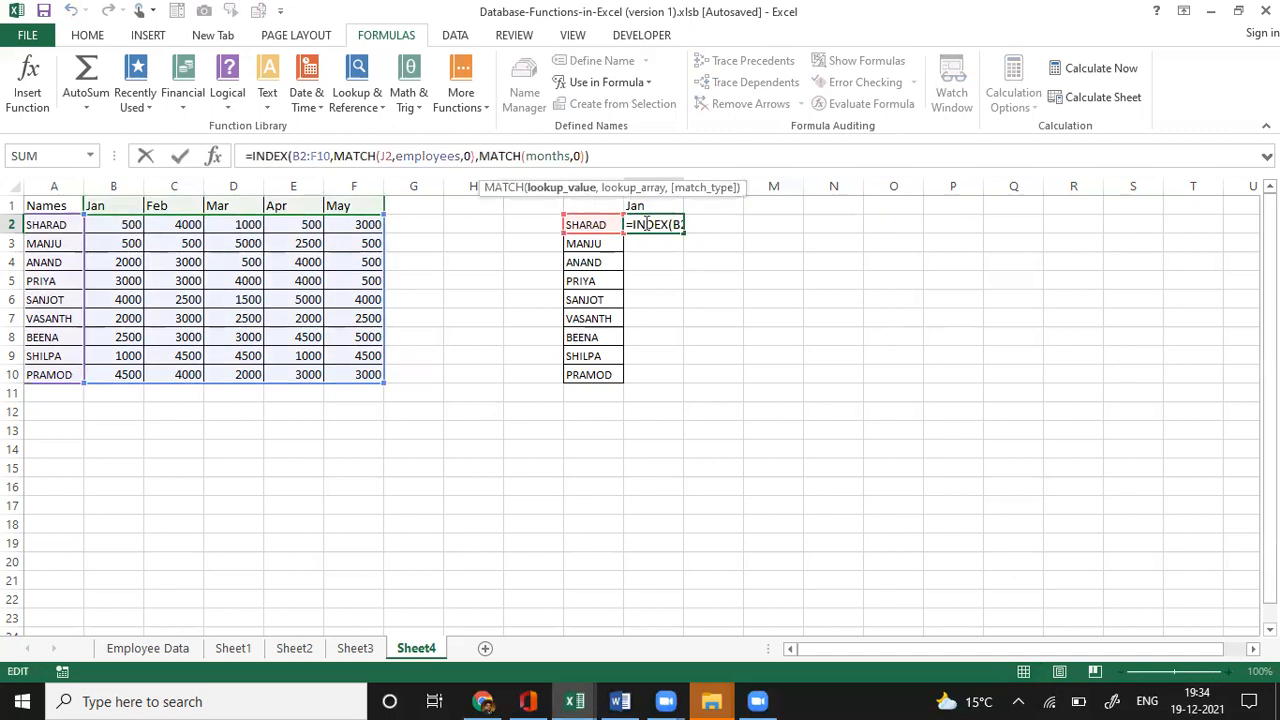
pyautogui.click(648, 206)
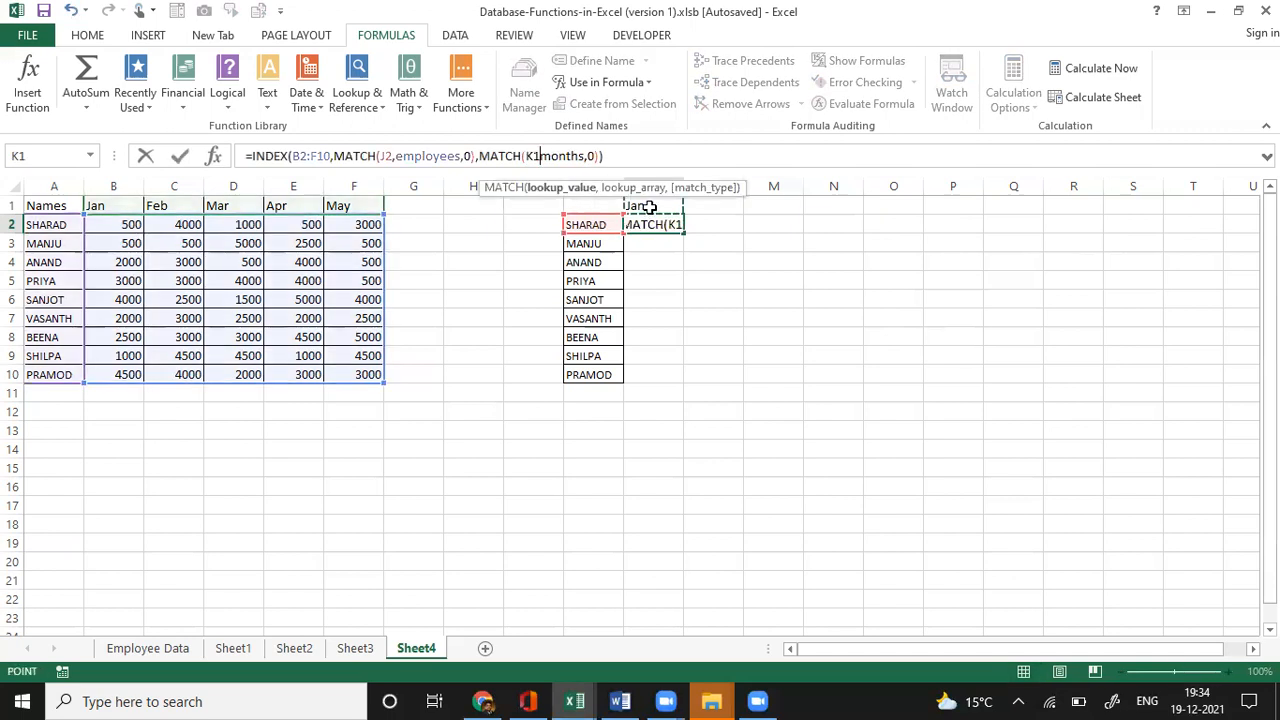
pyautogui.write(',')
pyautogui.hotkey('ctrl', 'Return')
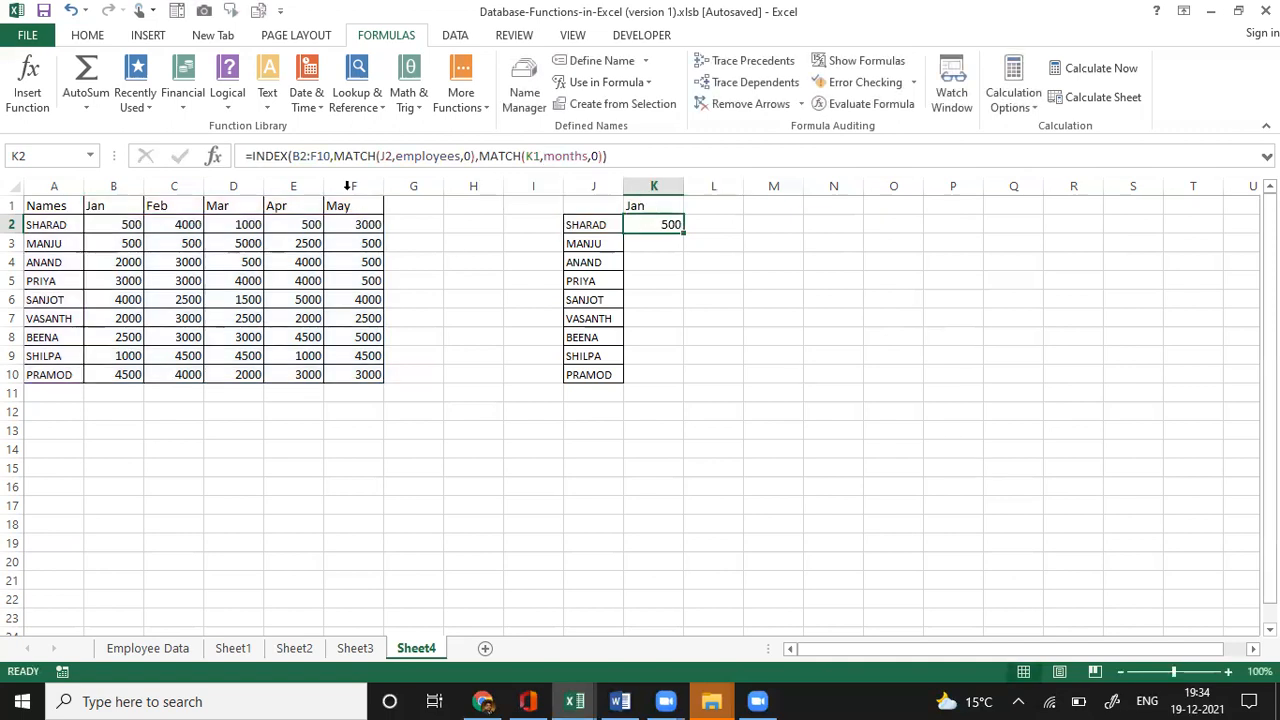
# - Make the INDEX array in the K2 formula absolute as $B$2:$F$10
pyautogui.click(295, 157)
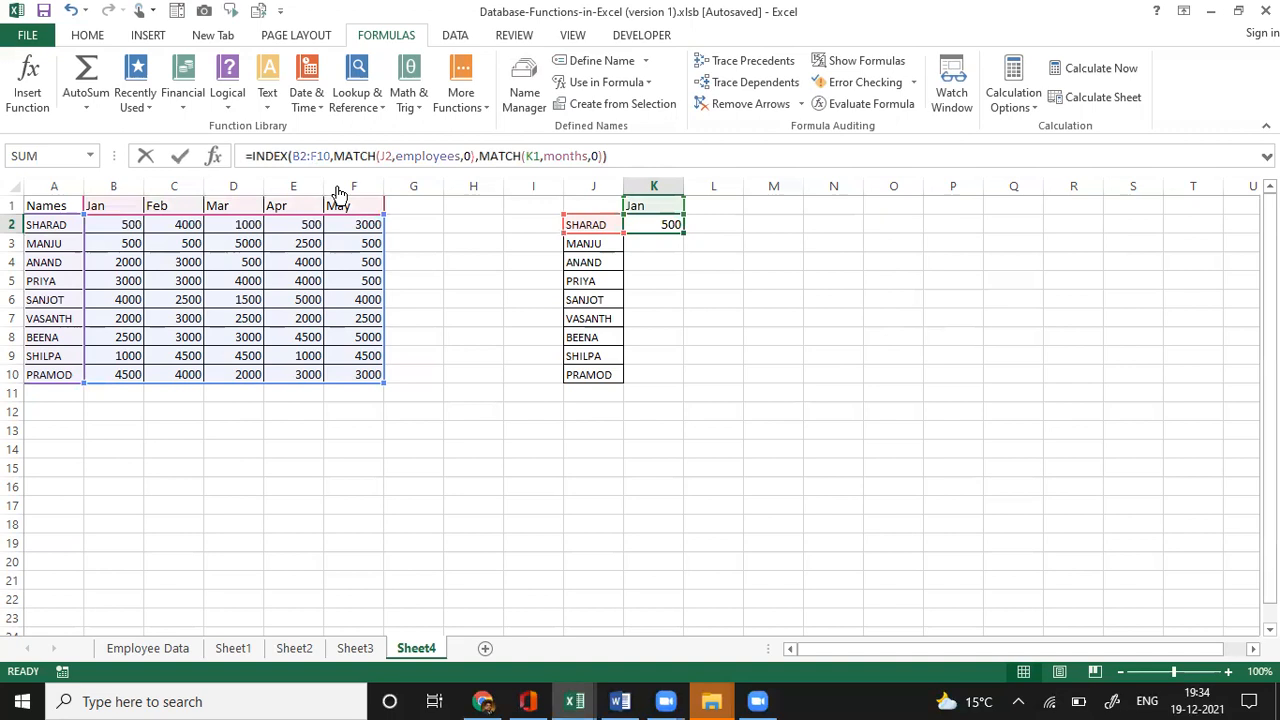
pyautogui.write('$')
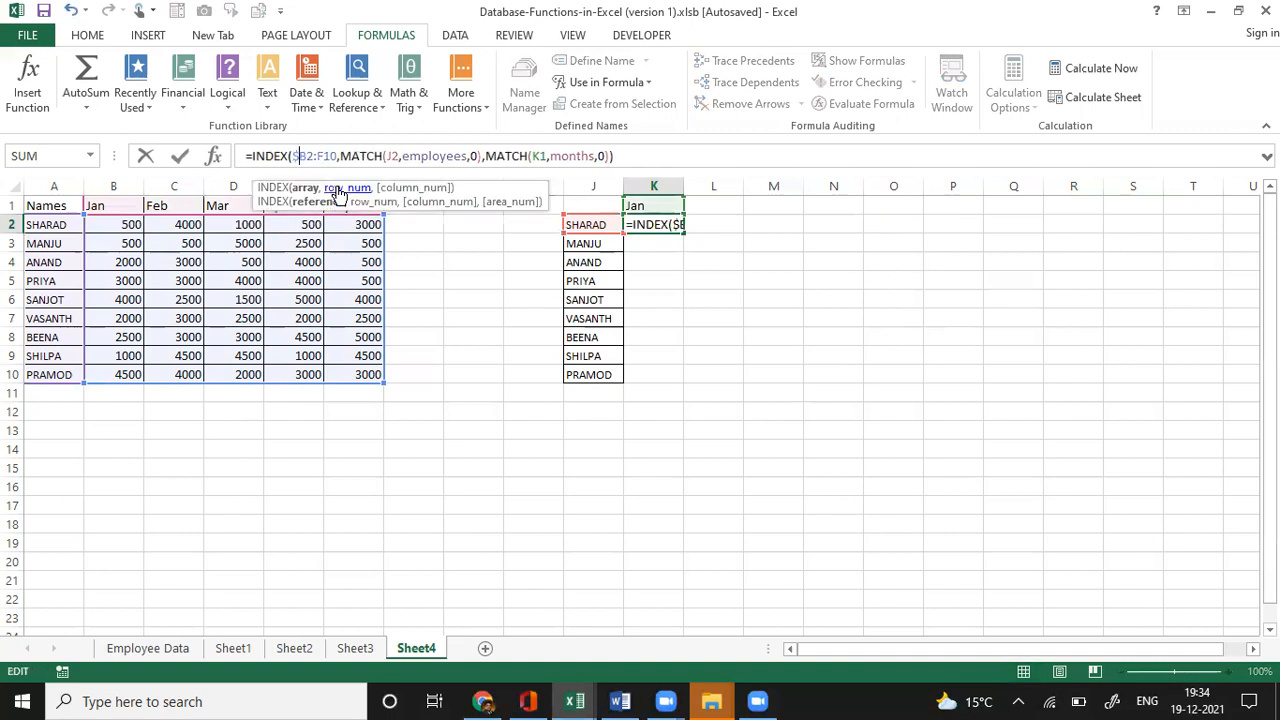
pyautogui.press('Right')
pyautogui.write('$')
pyautogui.press('Right')
pyautogui.press('Right')
pyautogui.write('$')
pyautogui.press('Right')
pyautogui.write('$')
pyautogui.press('Return')
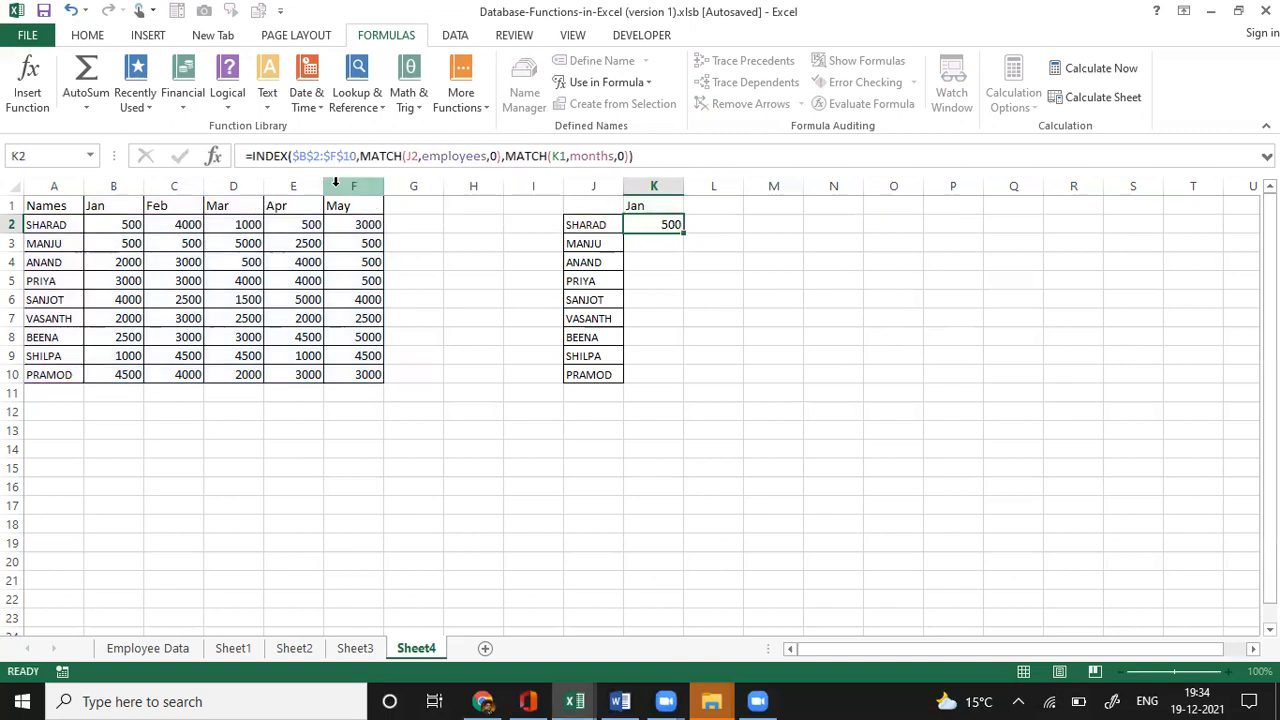
# - Fill the K2 formula down through K10 and inspect the copied formula in K3
pyautogui.click(662, 228)
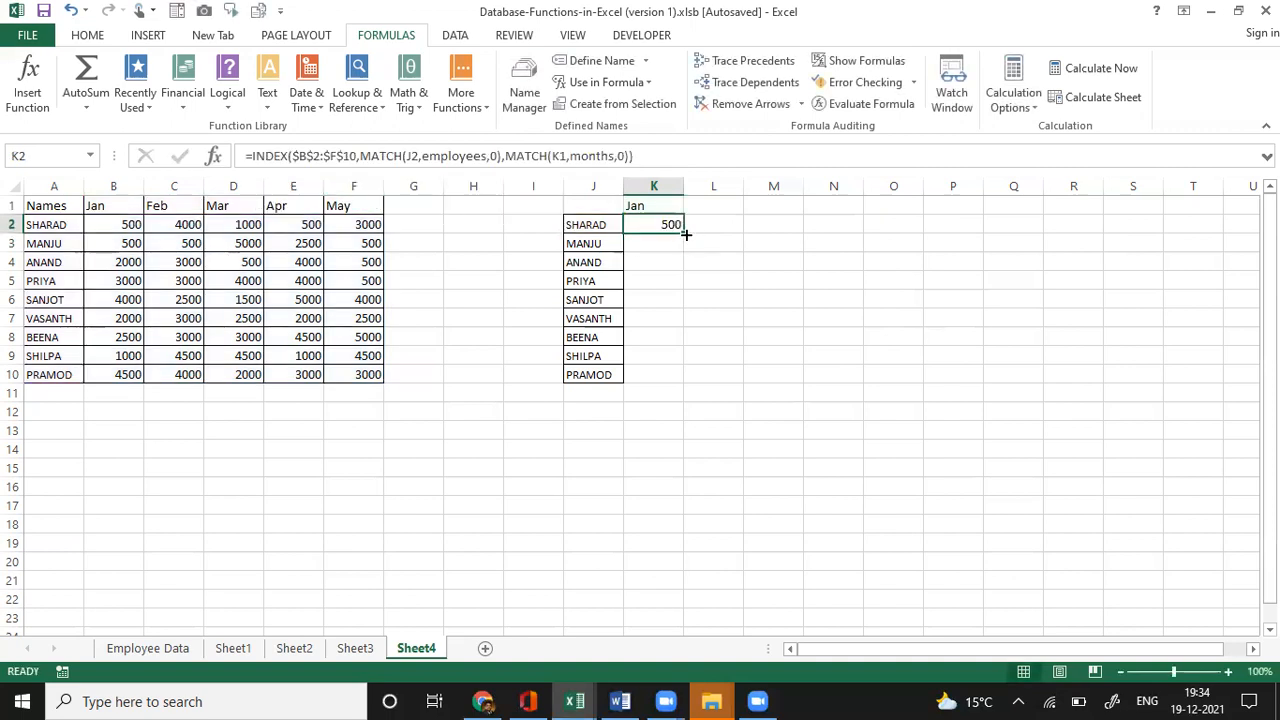
pyautogui.doubleClick(684, 233)
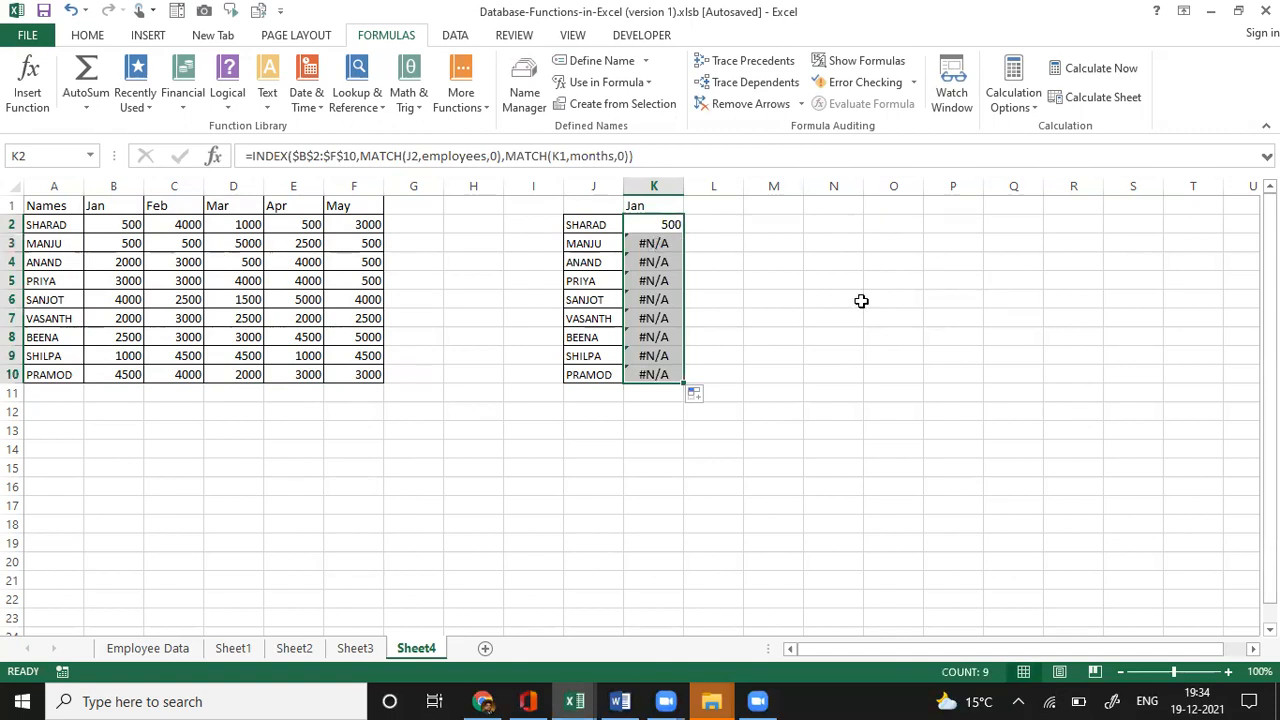
pyautogui.press('Down')
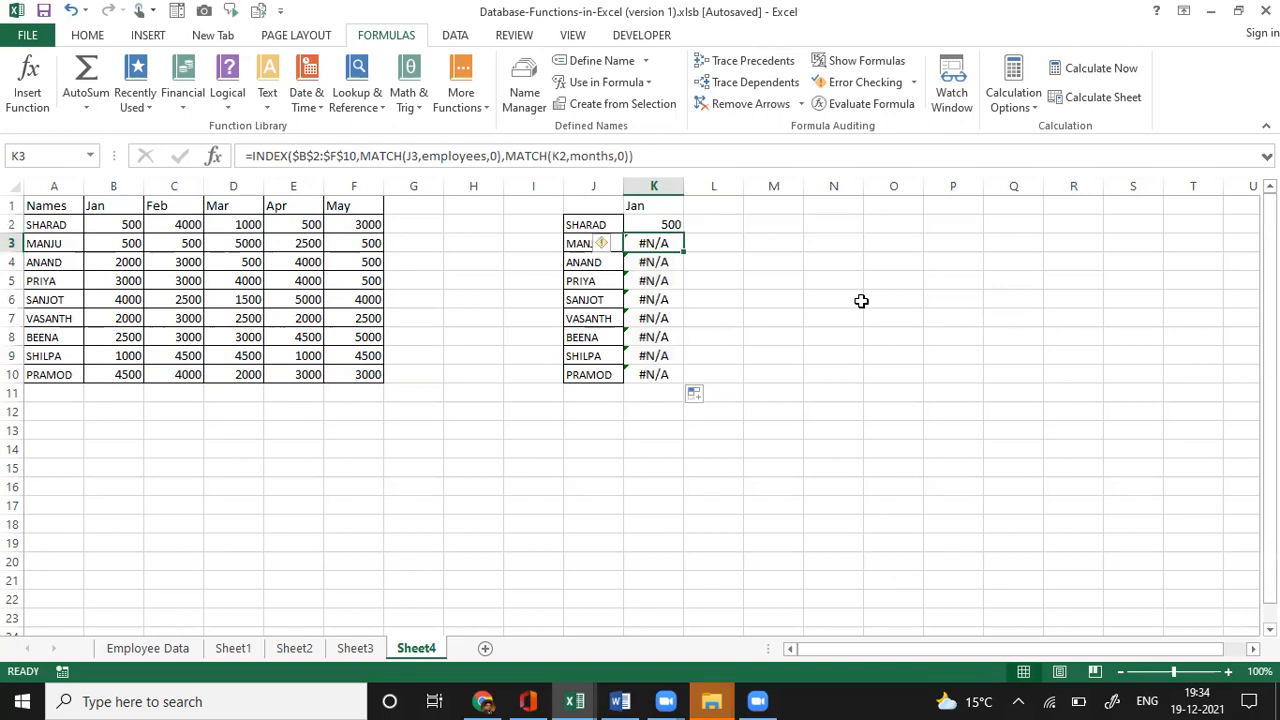
# - Make the month lookup reference in K2 absolute as $K$1 and fill the formula down through K10
pyautogui.press('Up')
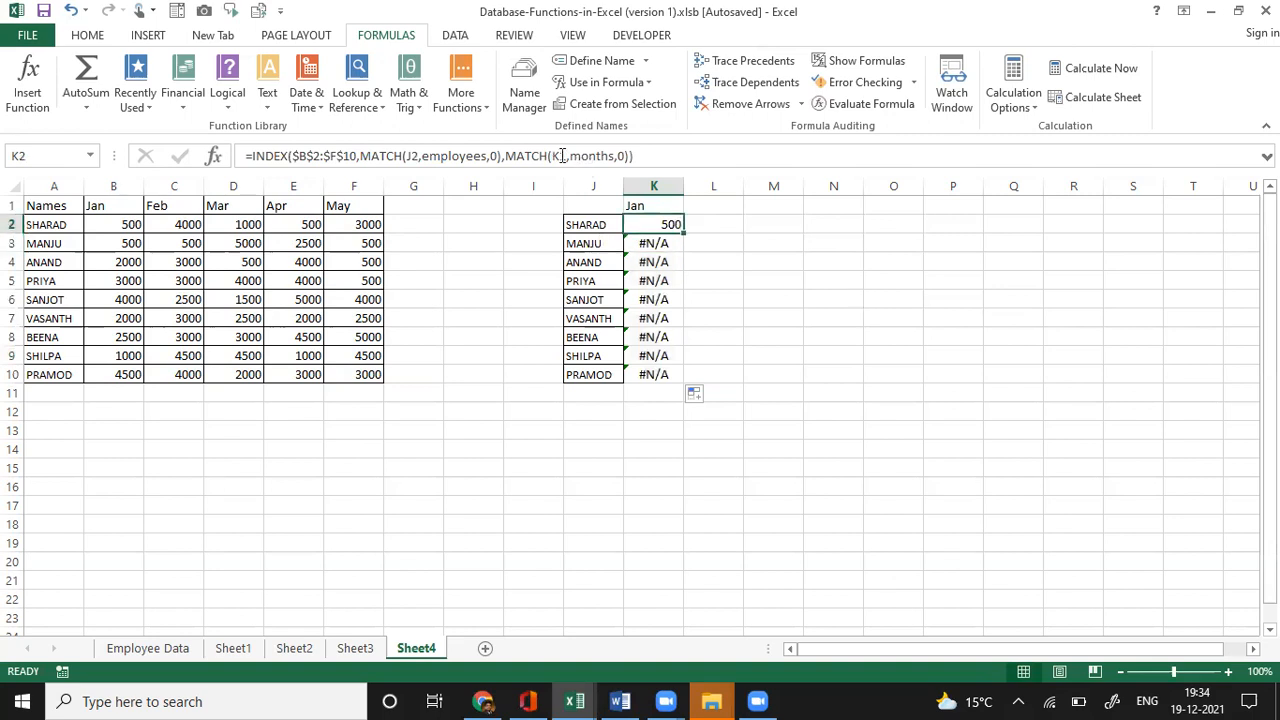
pyautogui.press('F2')
pyautogui.press('Left')
pyautogui.press('F4')
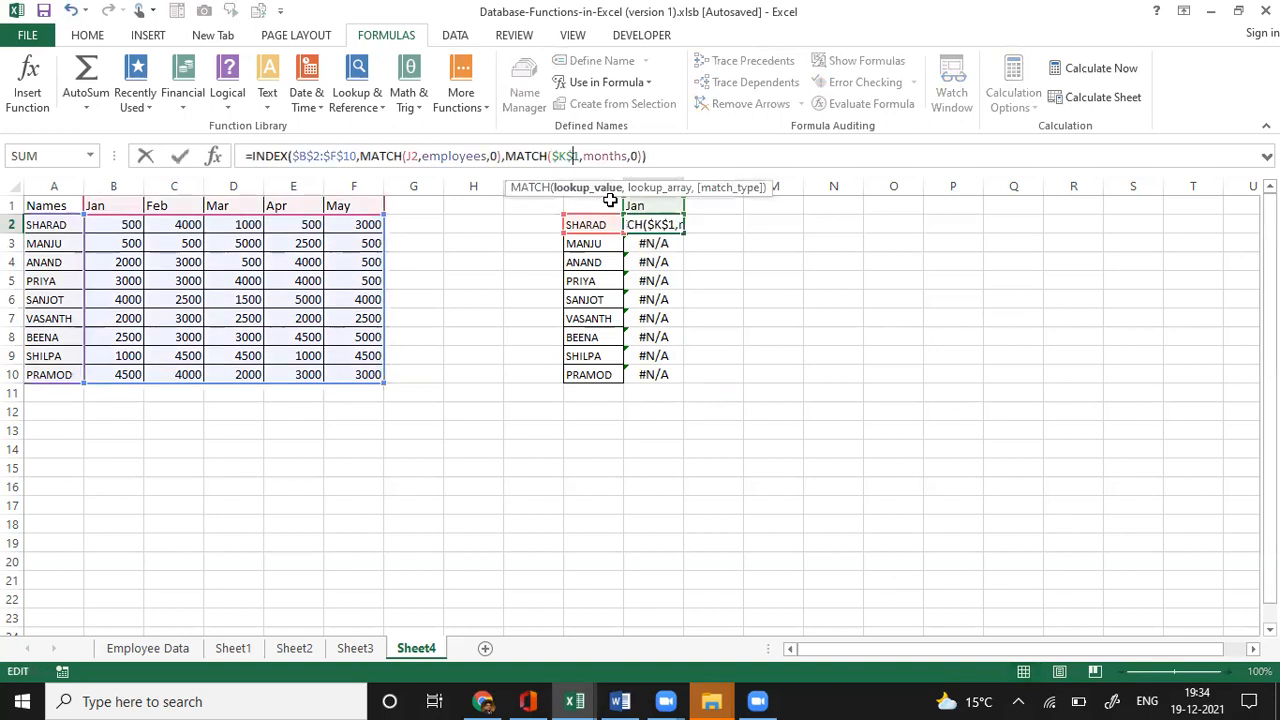
pyautogui.hotkey('ctrl', 'Return')
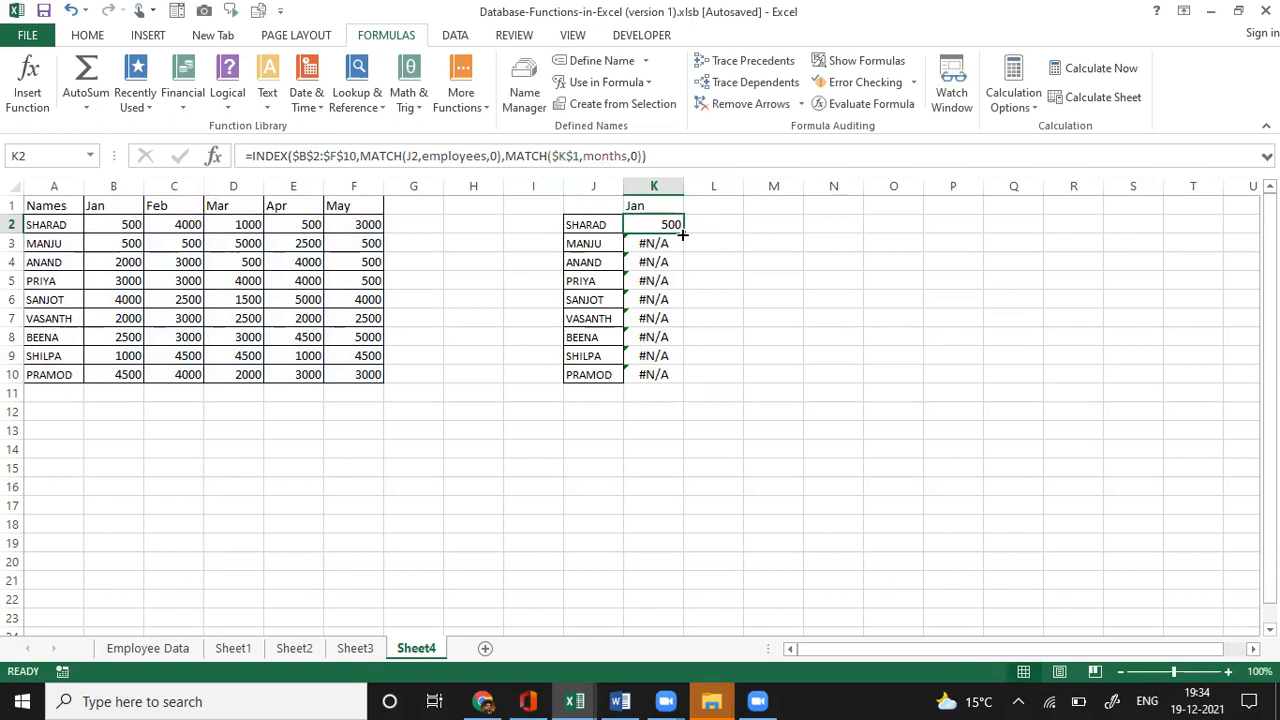
pyautogui.doubleClick(681, 233)
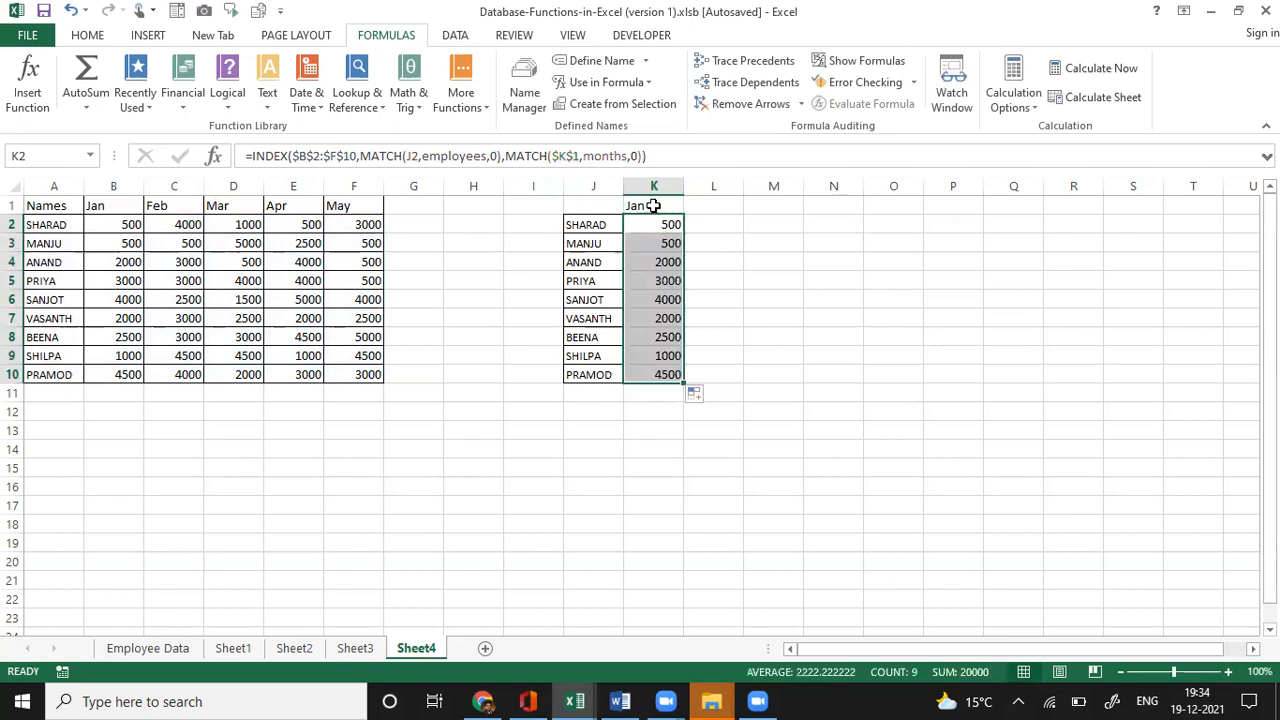
# - Change the lookup month in K1 to Apr and compare the looked-up values with E3 in the source table
pyautogui.moveTo(654, 205); pyautogui.dragTo(660, 318)
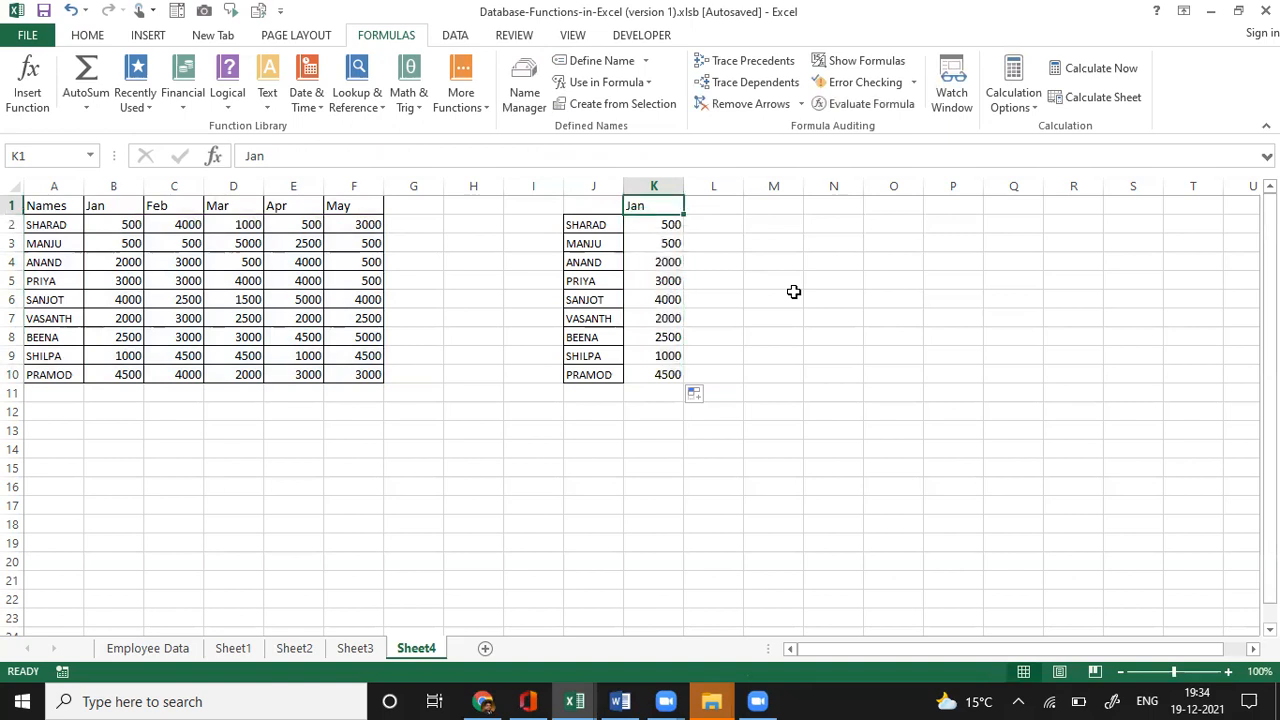
pyautogui.write('Apr')
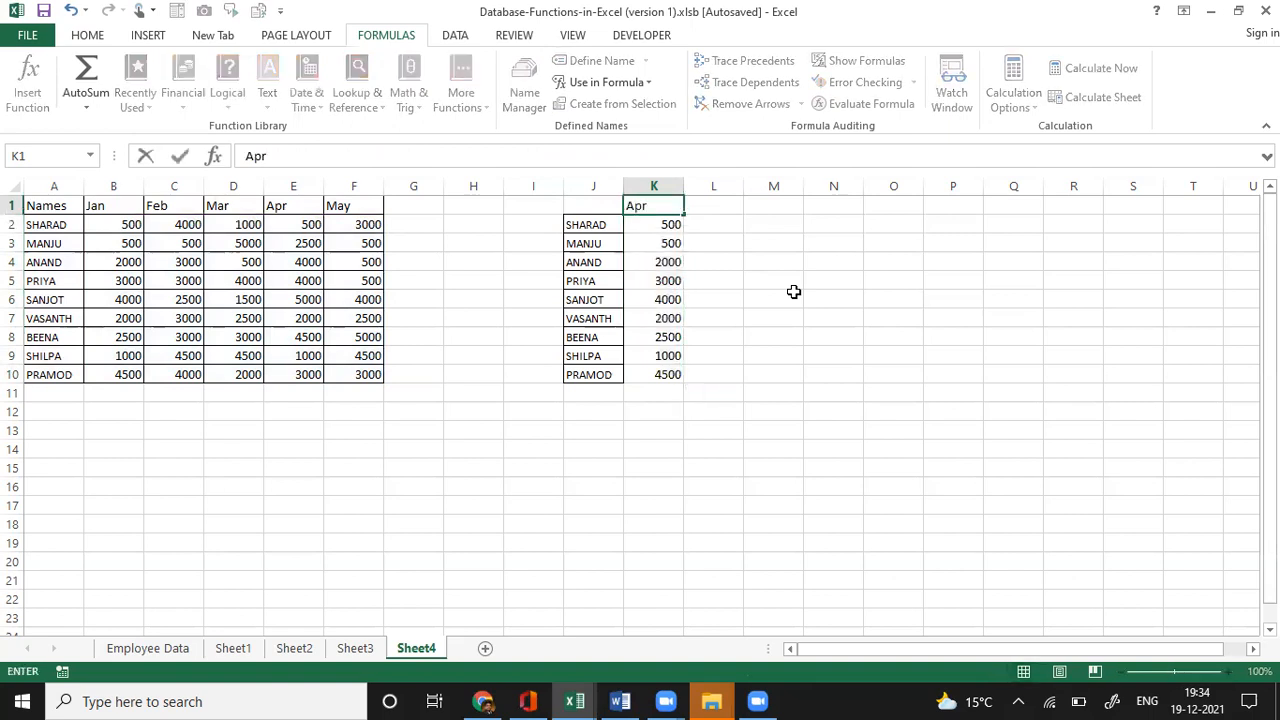
pyautogui.press('Return')
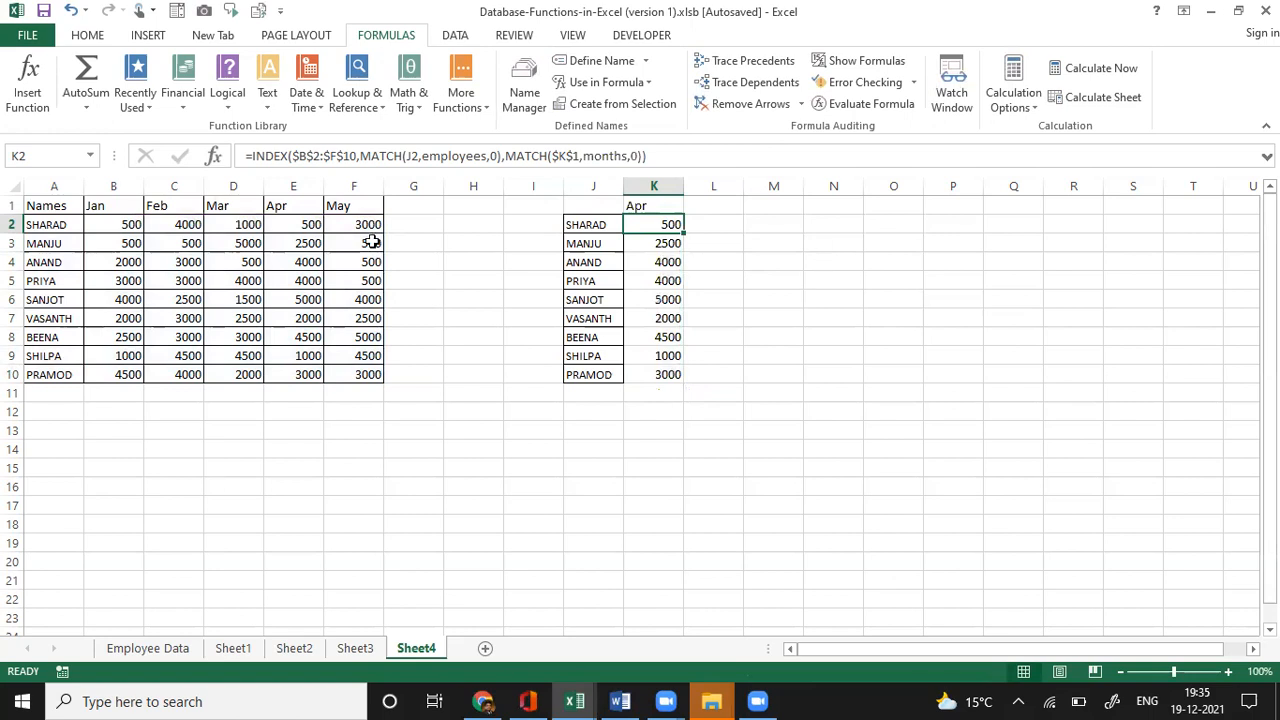
pyautogui.click(300, 244)
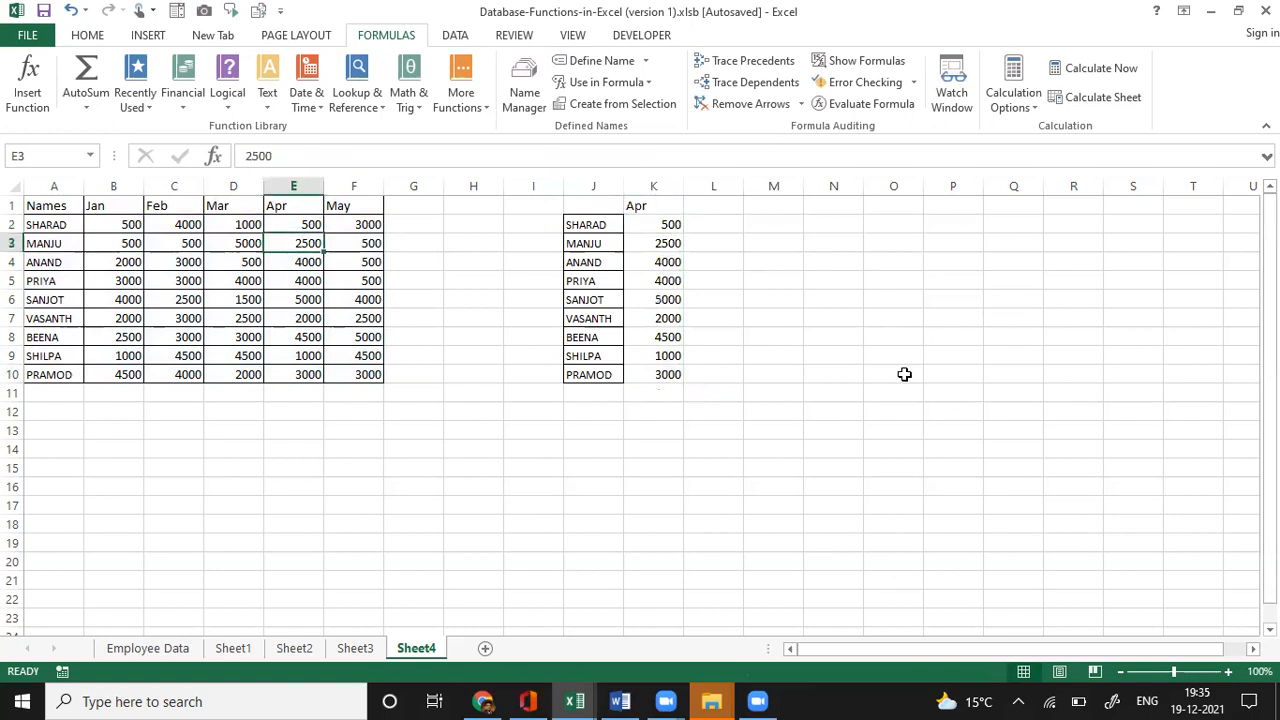
# - Set the lookup month in K1 to Mar
pyautogui.click(652, 206)
pyautogui.write('Mar')
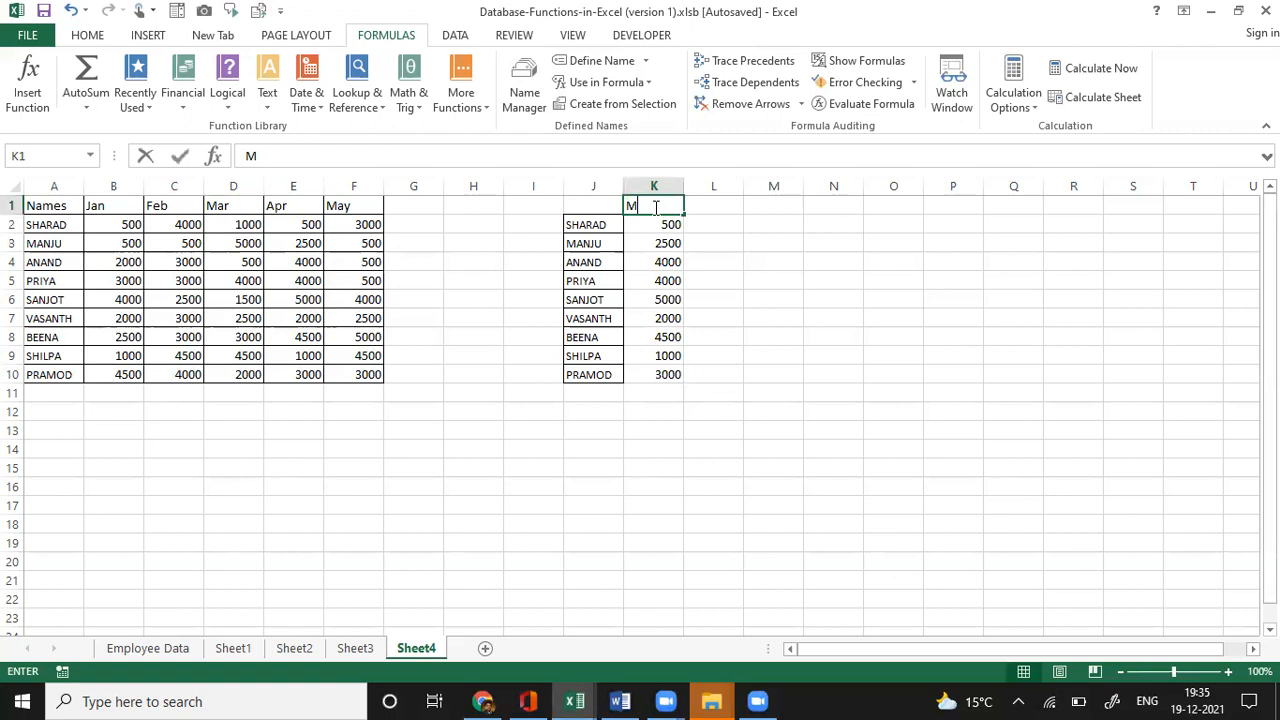
pyautogui.press('Return')
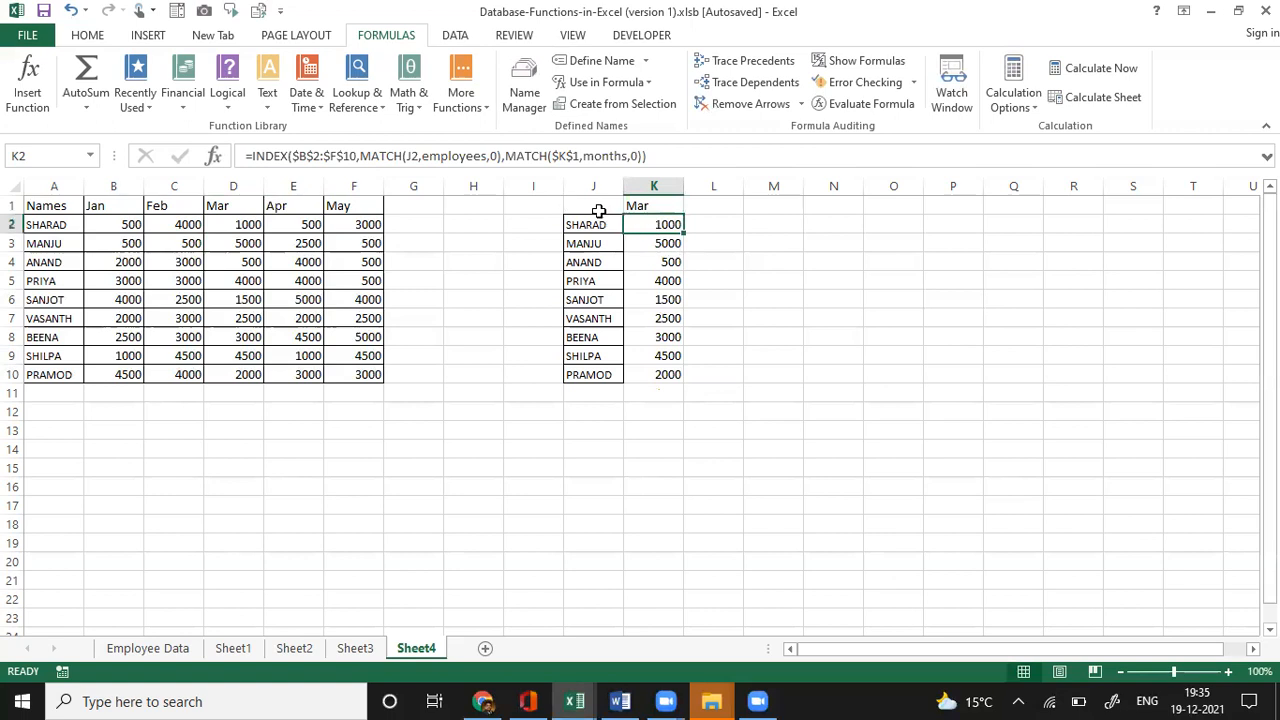
# - Insert a clustered column chart from J1:K10 and place it beside the lookup table, over columns L to S
pyautogui.press('Left')
pyautogui.hotkey('ctrl', 'Down')
pyautogui.moveTo(600, 207); pyautogui.dragTo(651, 368)
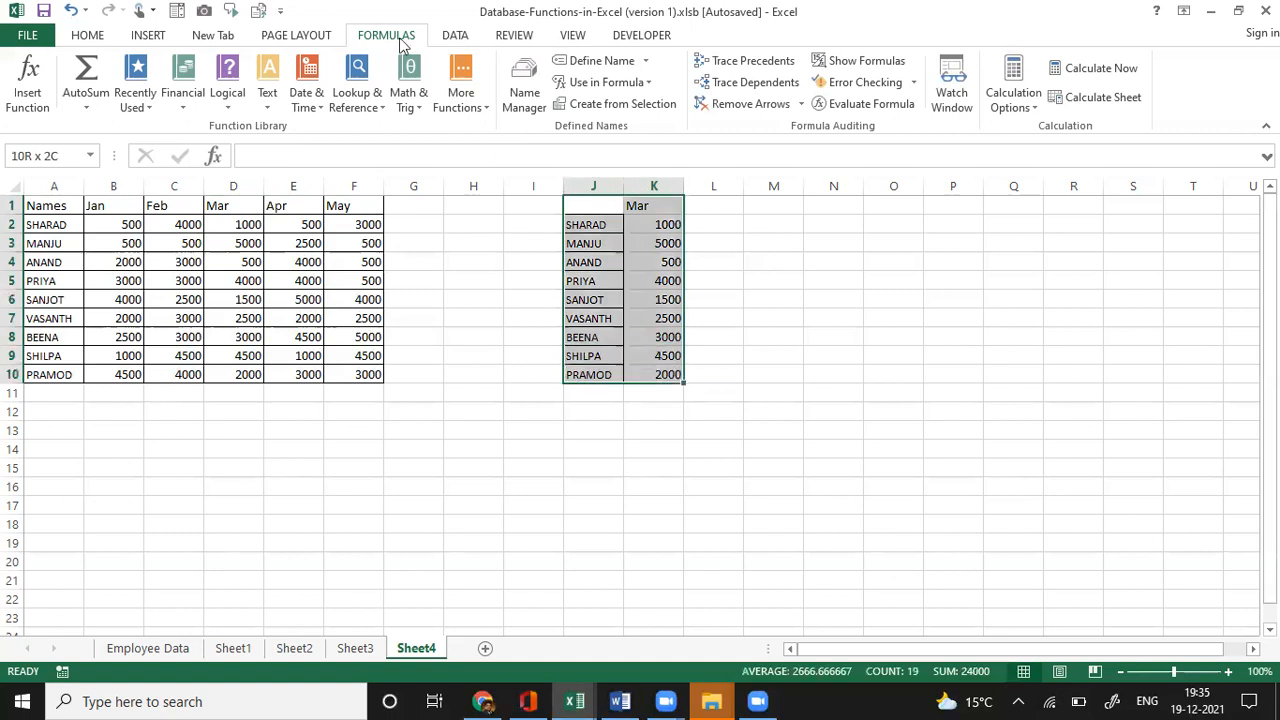
pyautogui.click(148, 36)
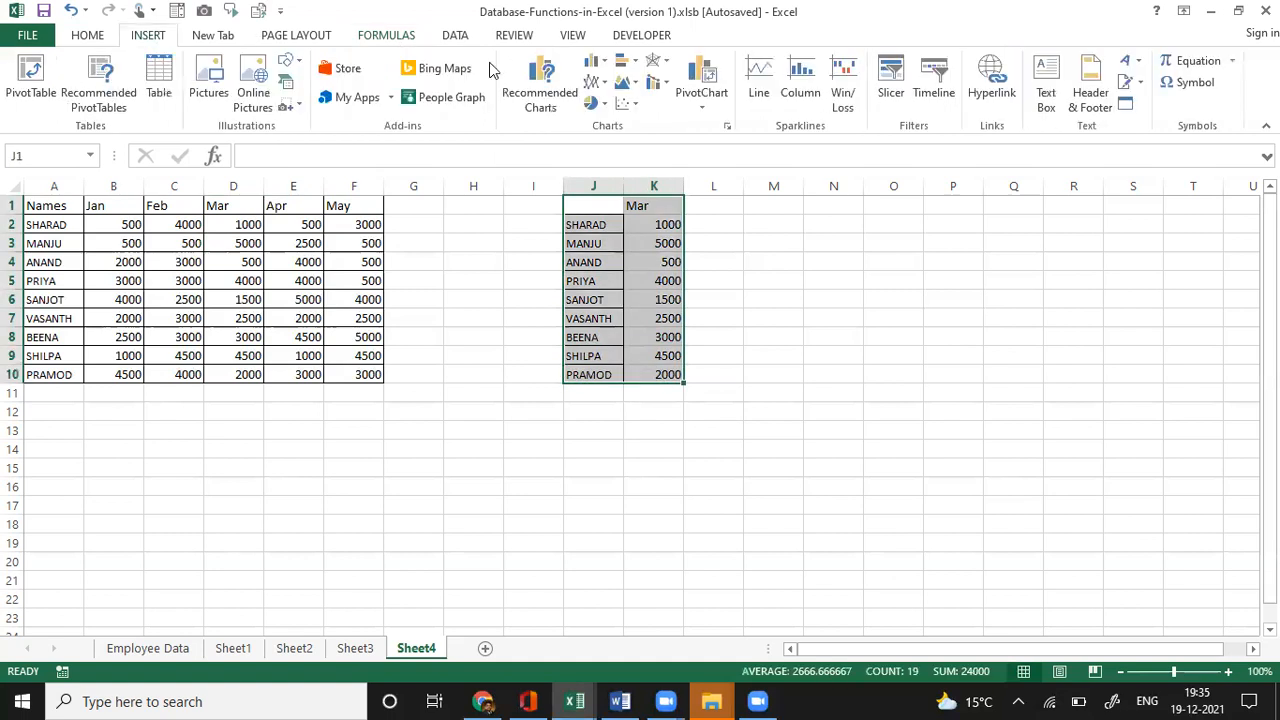
pyautogui.click(593, 64)
pyautogui.click(617, 133)
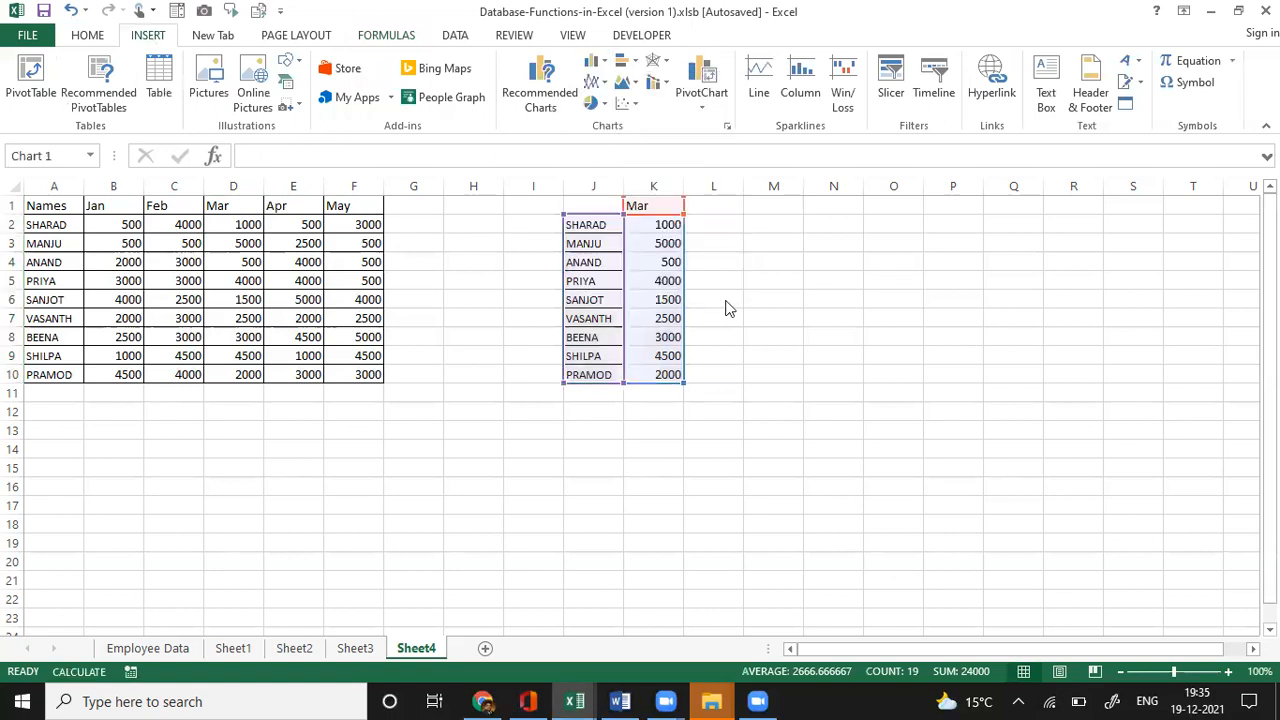
pyautogui.moveTo(757, 299); pyautogui.dragTo(1043, 215)
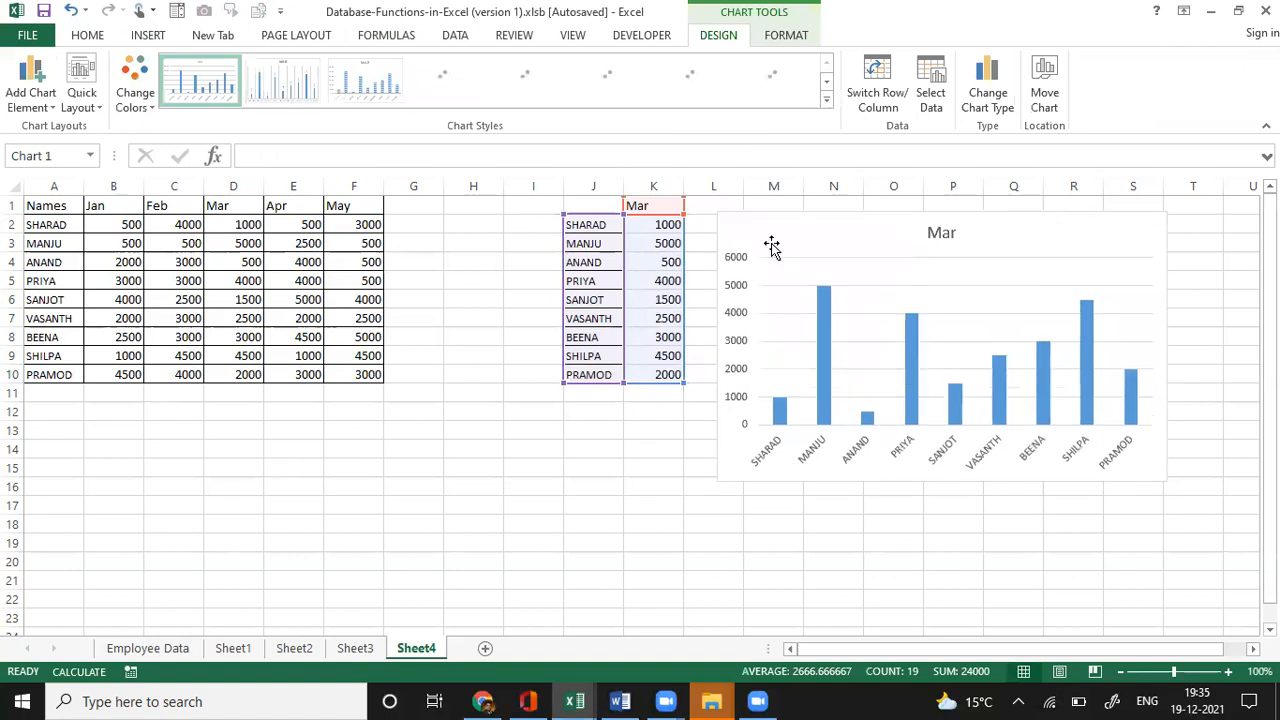
# - Switch the month in K1 to May to update the lookup values and the chart
pyautogui.click(657, 204)
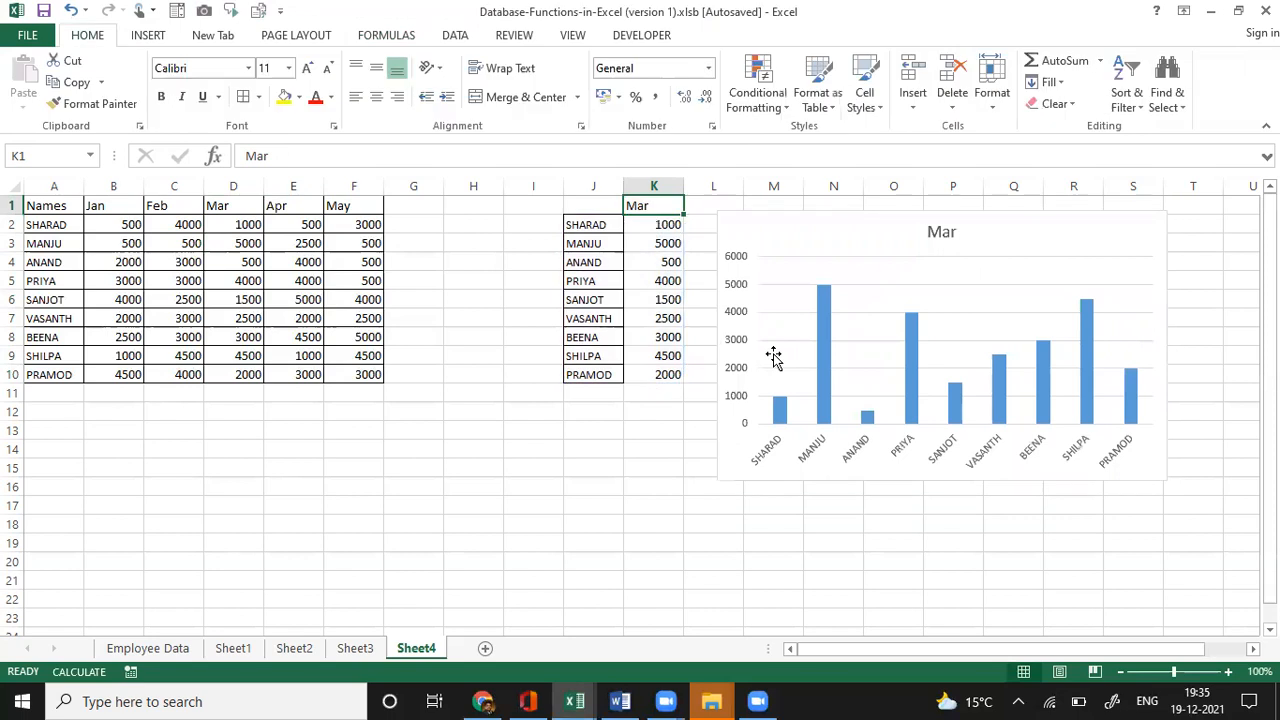
pyautogui.write('May')
pyautogui.hotkey('ctrl', 'Return')
pyautogui.press('Down')
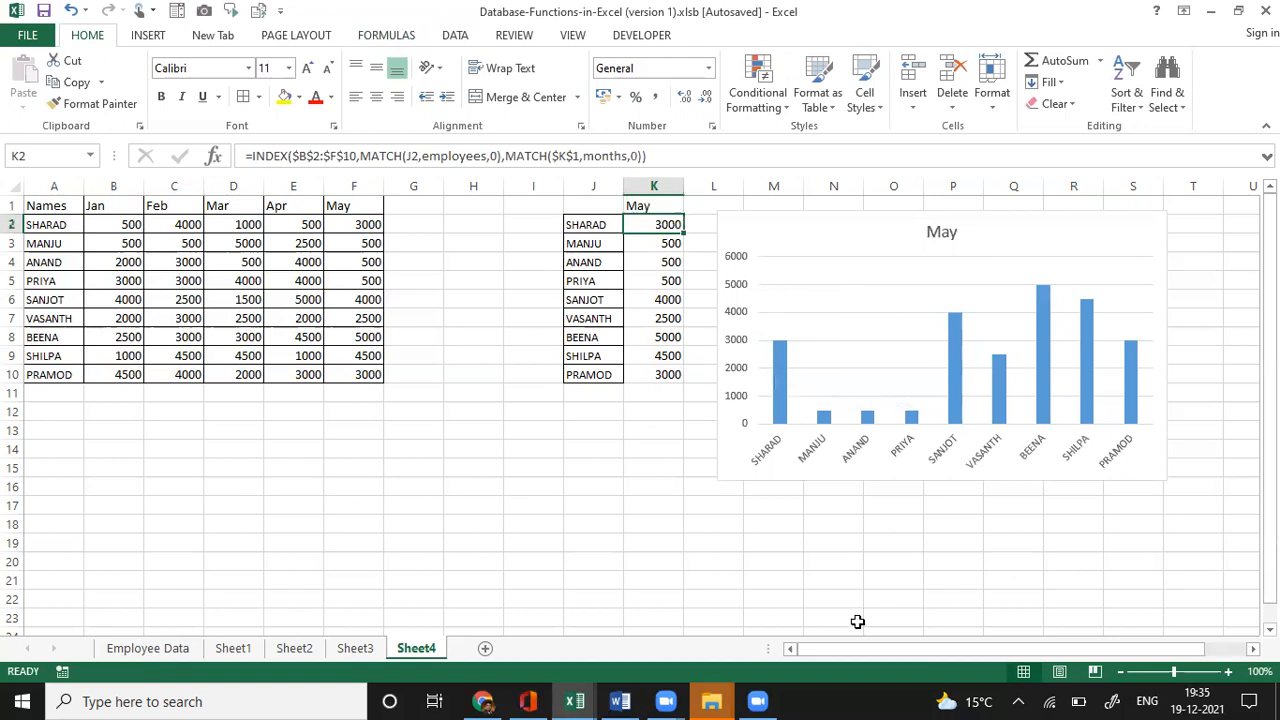
# - Set the month in K1 back to Jan
pyautogui.click(651, 204)
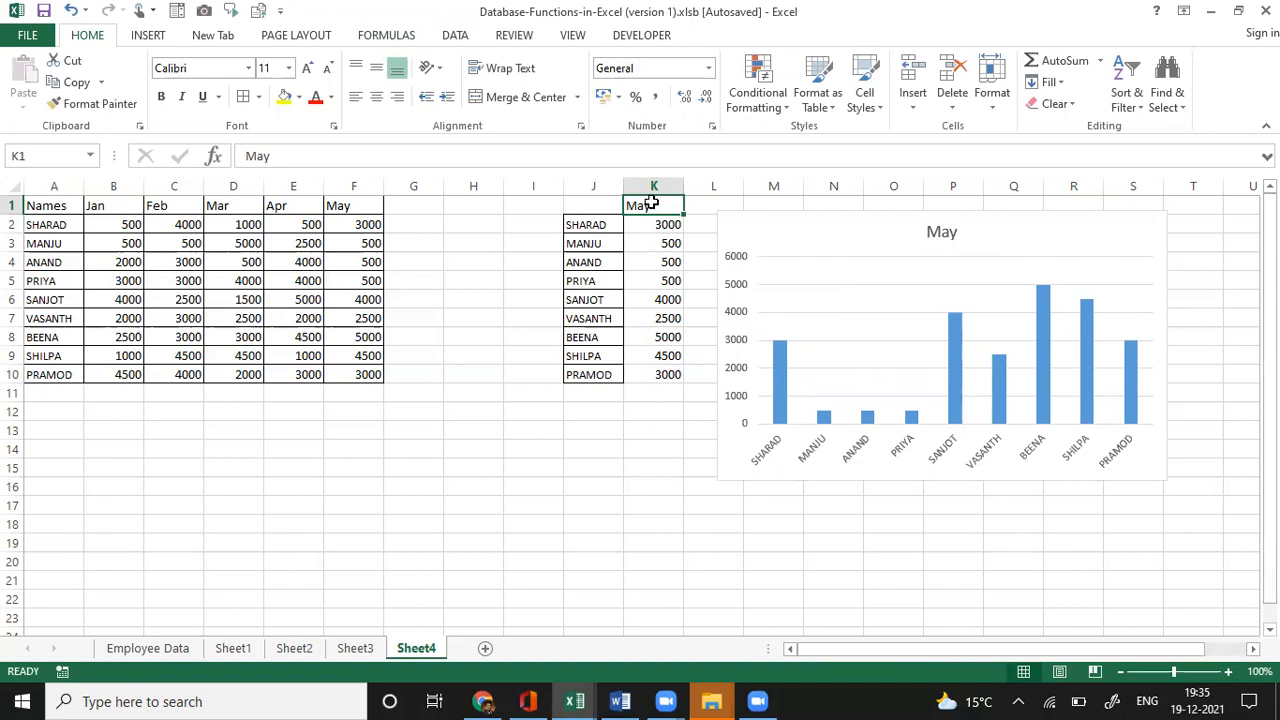
pyautogui.write('Jan')
pyautogui.press('Return')
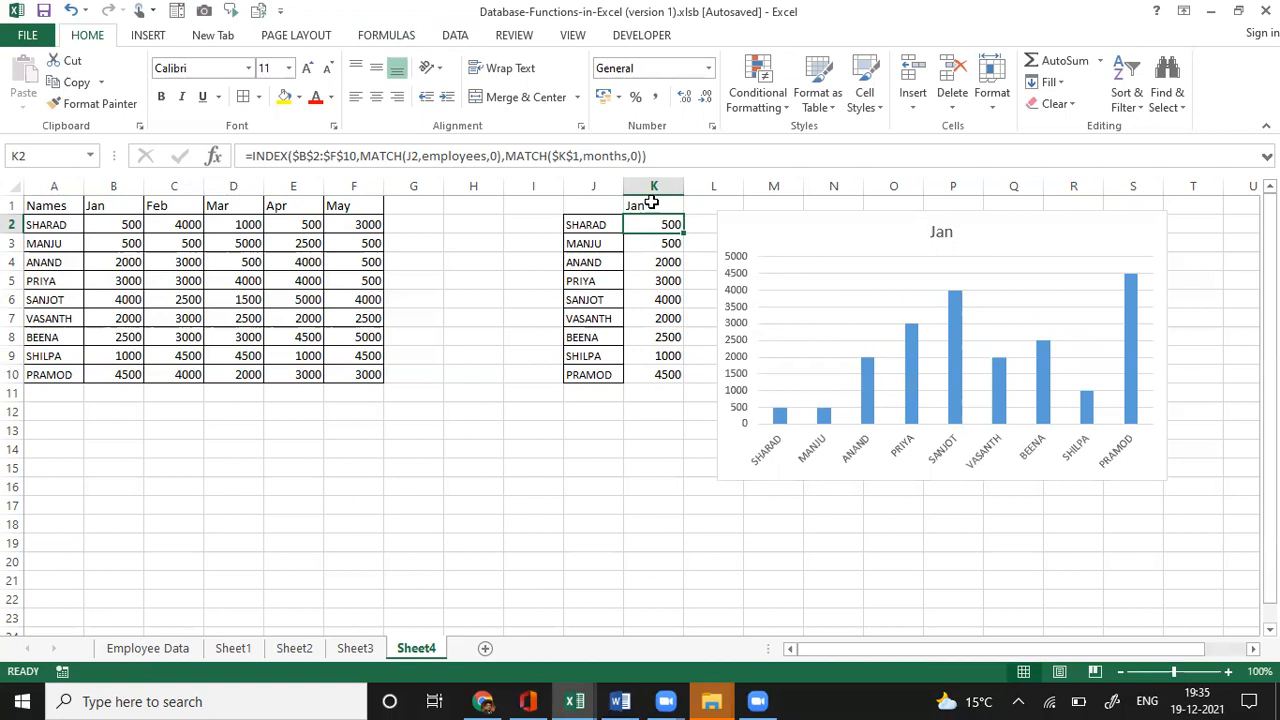
pyautogui.press('Left')
pyautogui.press('Right')
pyautogui.press('Left')
pyautogui.press('Left')
pyautogui.press('Down')
pyautogui.press('Down')
pyautogui.press('Down')
pyautogui.press('Left')
pyautogui.press('Left')
pyautogui.press('Left')
pyautogui.press('Down')
pyautogui.press('Down')
pyautogui.press('Down')
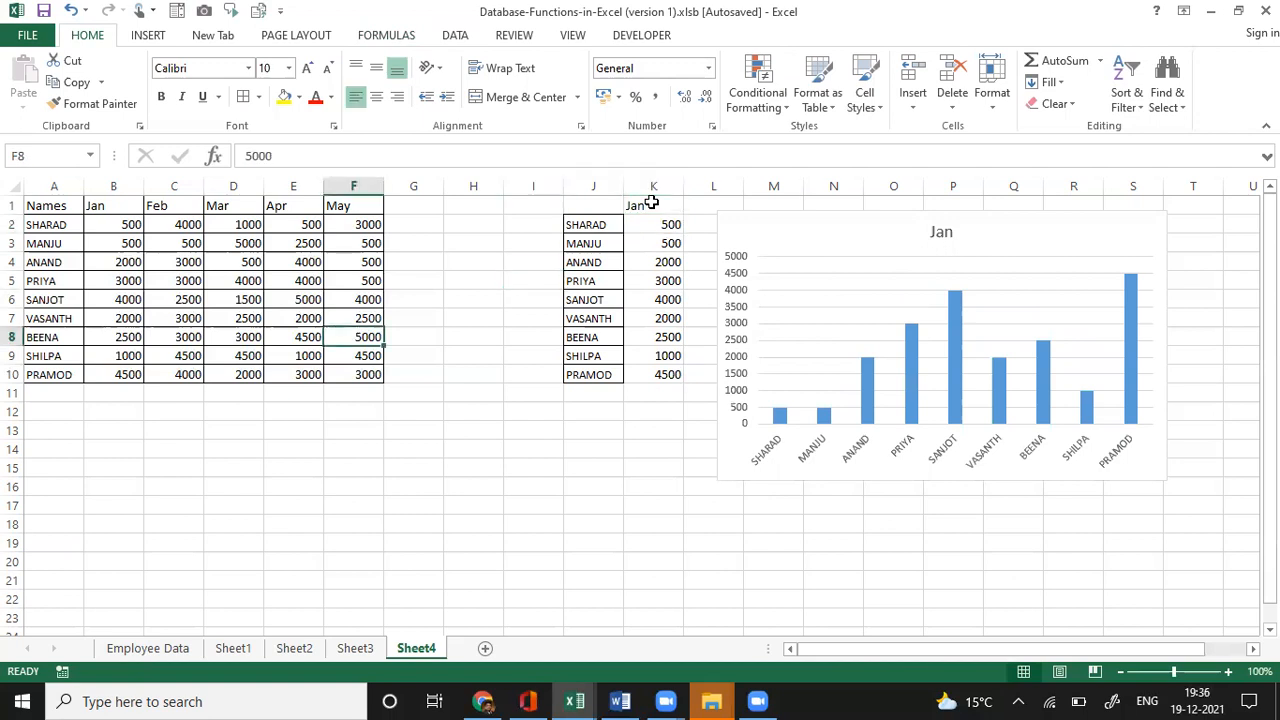
pyautogui.press('Down')
pyautogui.press('Down')
pyautogui.press('Down')
pyautogui.press('Down')
pyautogui.press('Left')
pyautogui.press('Left')
pyautogui.press('Left')
pyautogui.press('Down')
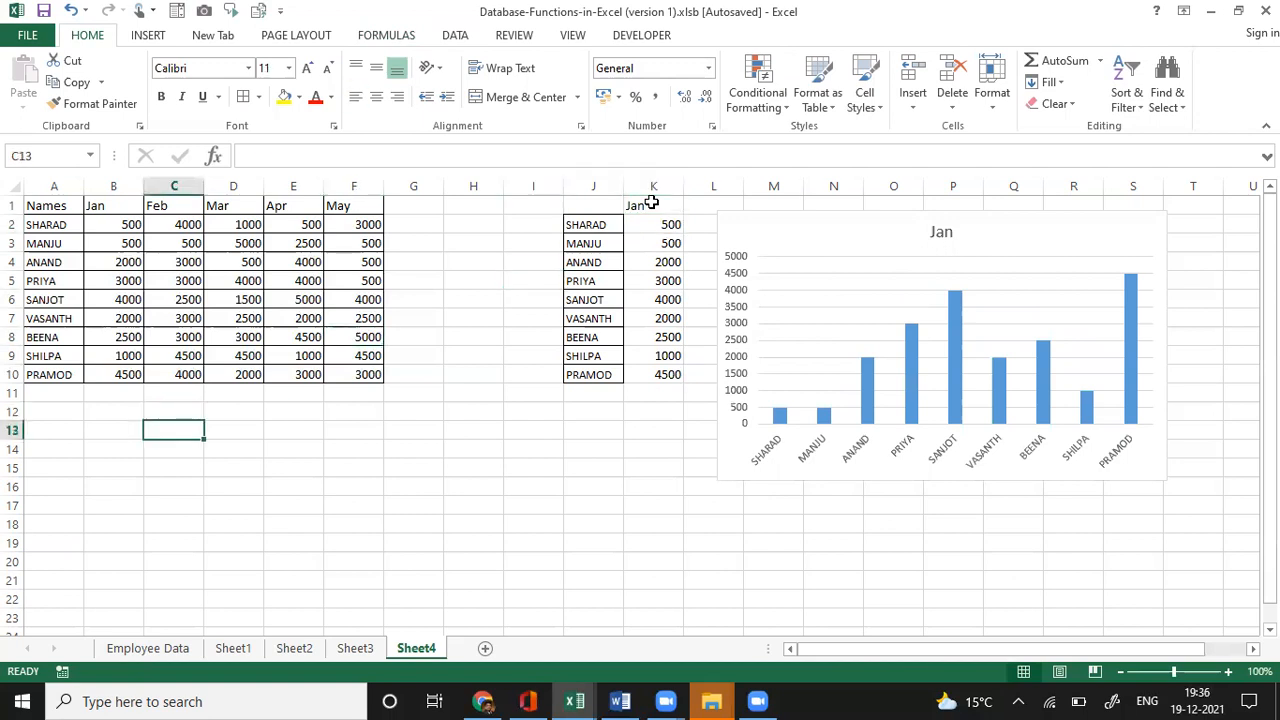
# - Enter =INDEX(A1:F10,2,2) in C13 and check its result against B2 in the source table
pyautogui.moveTo(55, 207); pyautogui.dragTo(347, 376)
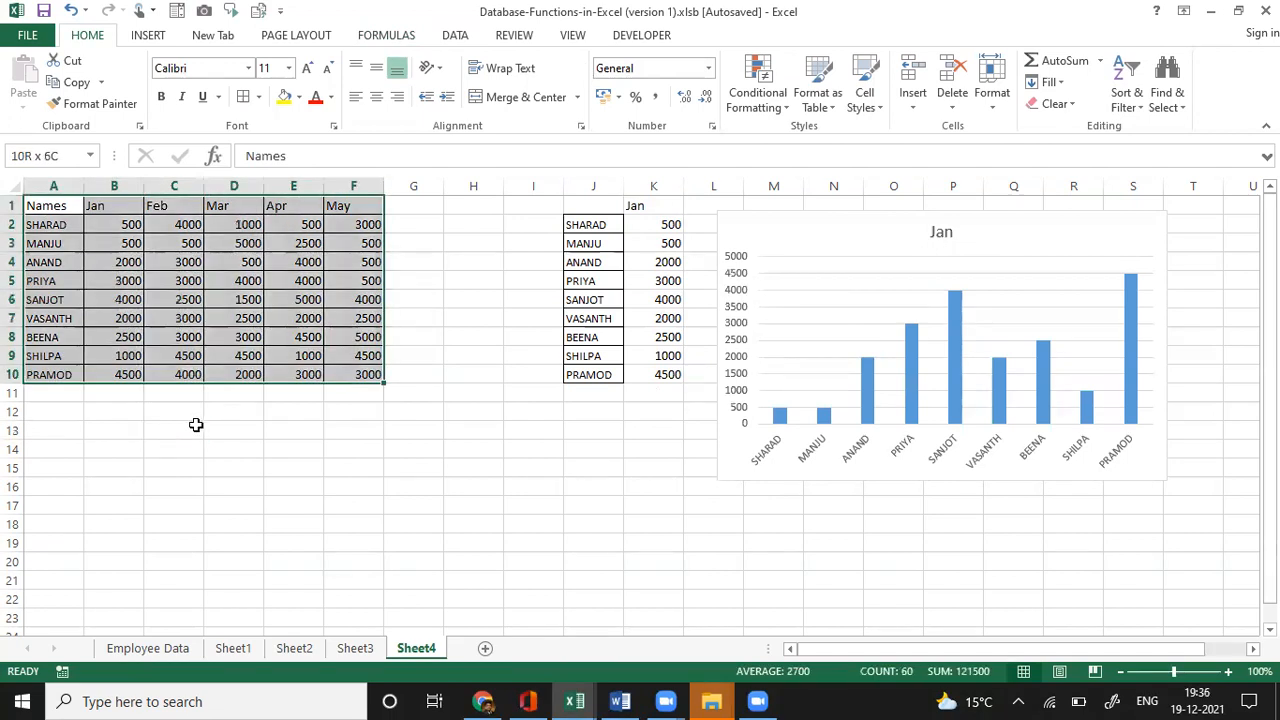
pyautogui.click(196, 425)
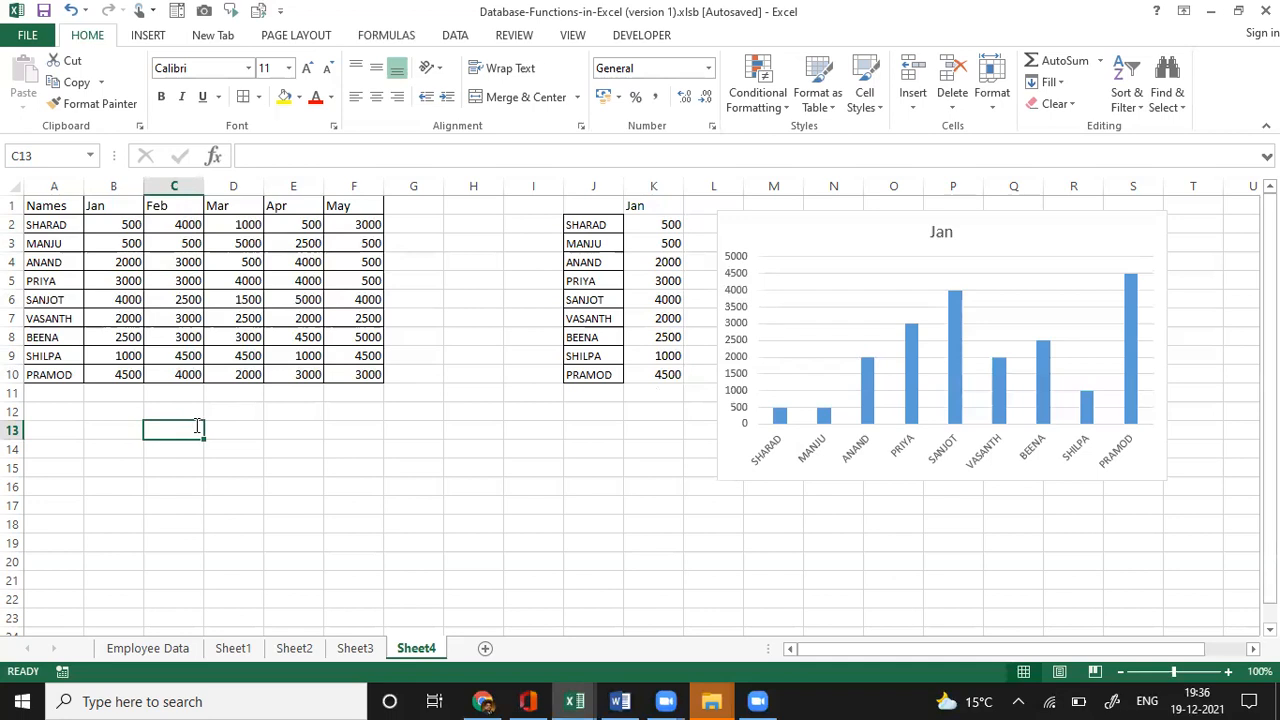
pyautogui.write('=index')
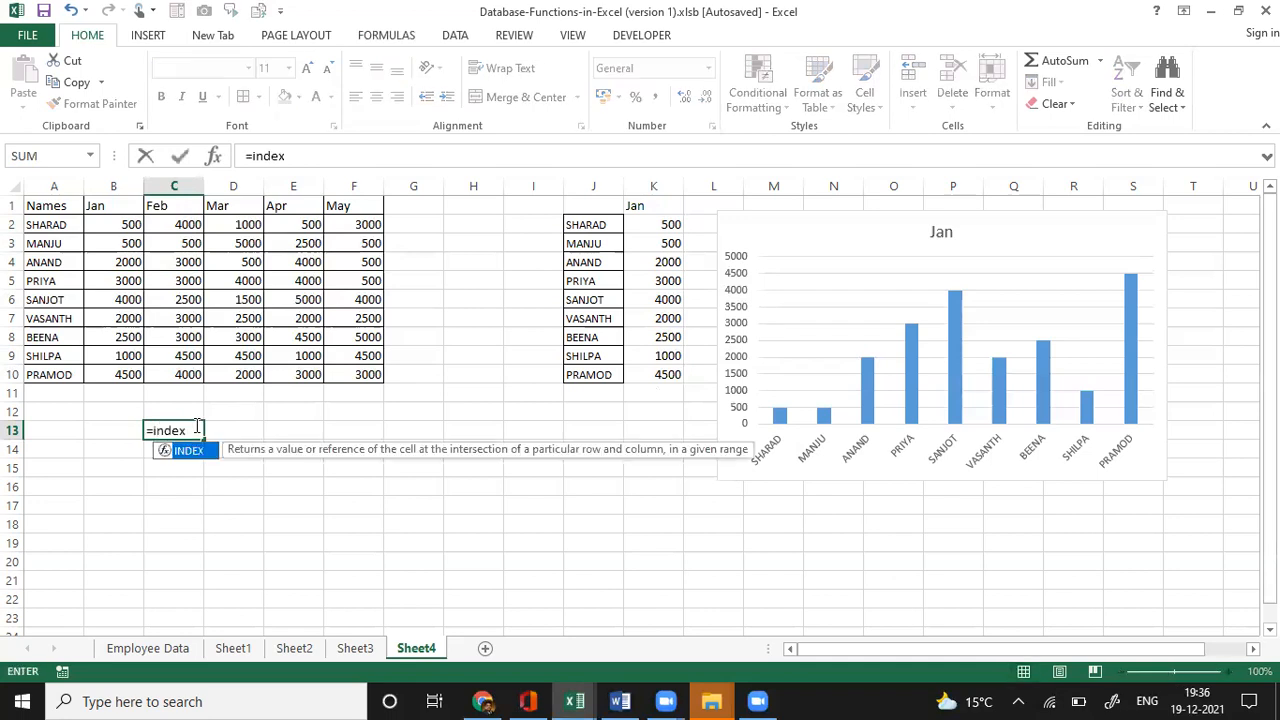
pyautogui.write('(')
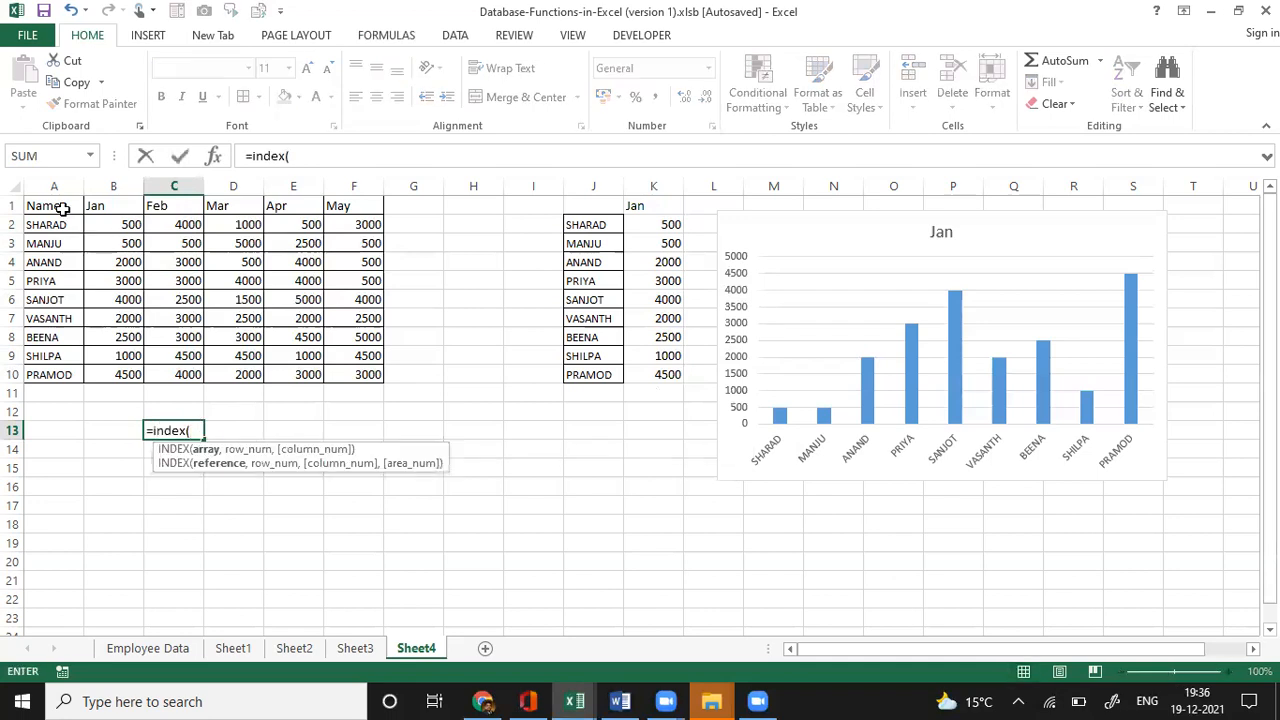
pyautogui.moveTo(54, 206); pyautogui.dragTo(342, 369)
pyautogui.write(',2,2')
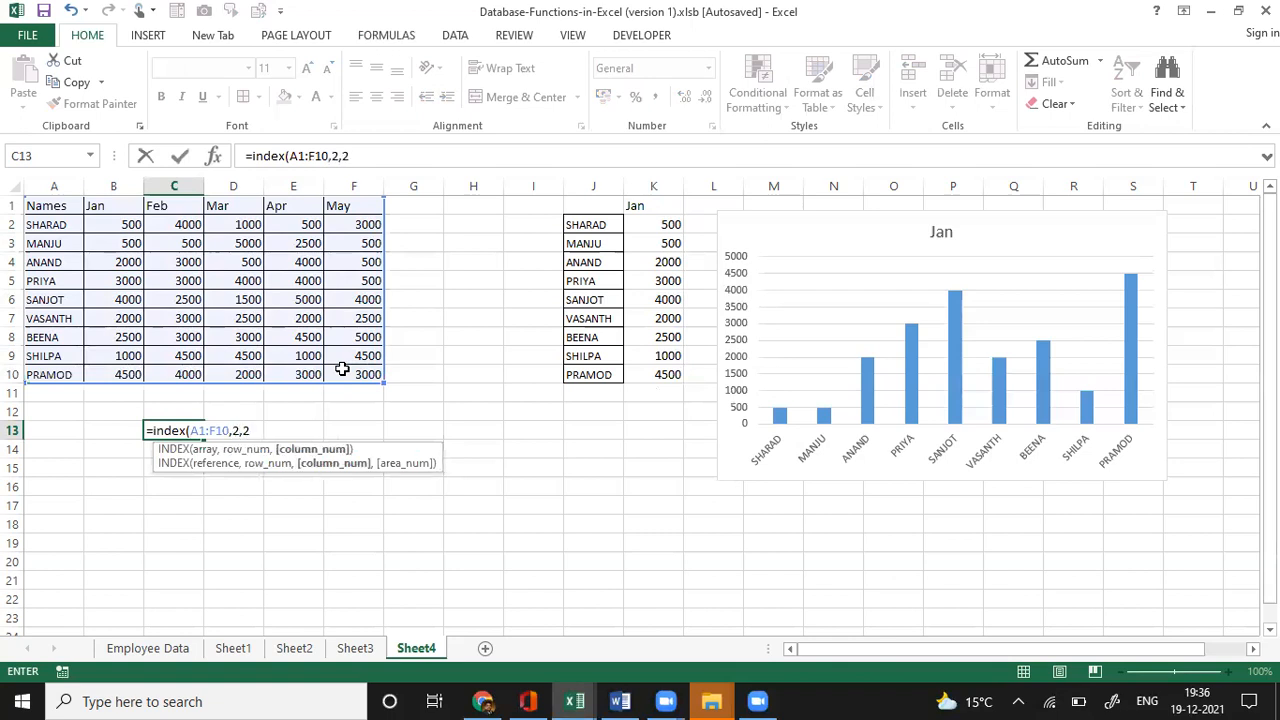
pyautogui.write(')')
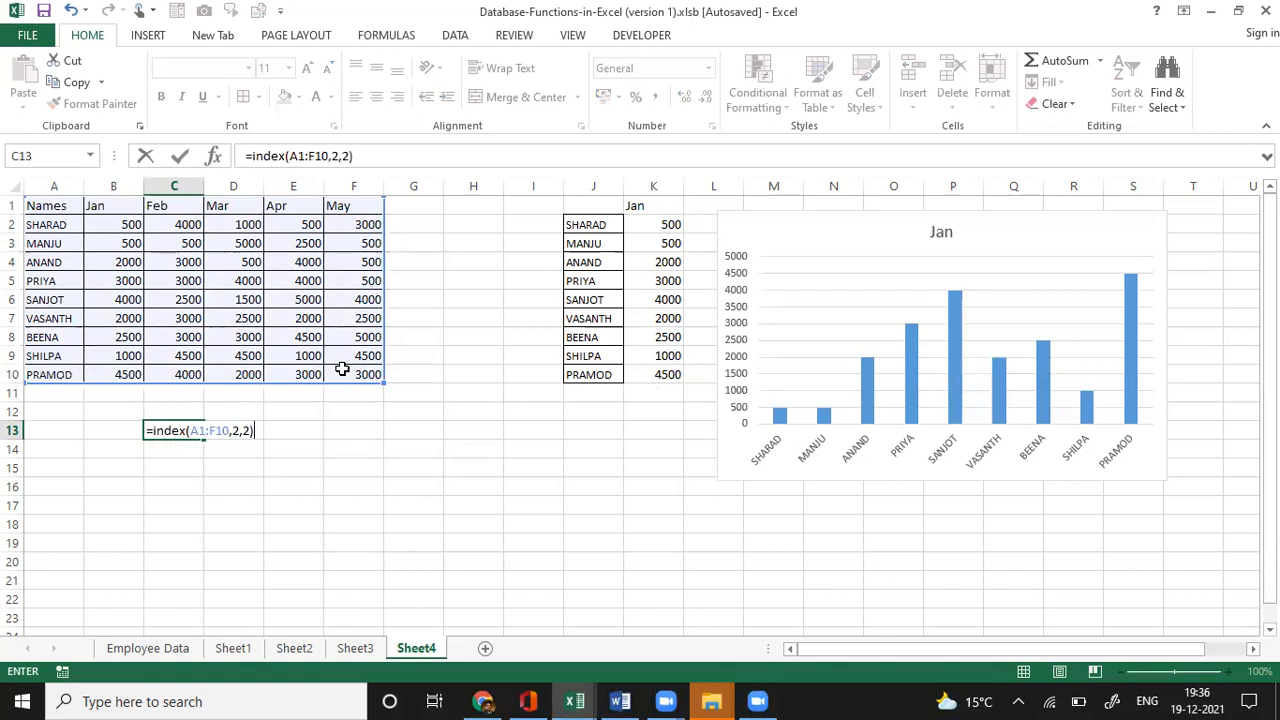
pyautogui.hotkey('ctrl', 'Return')
pyautogui.press('Down')
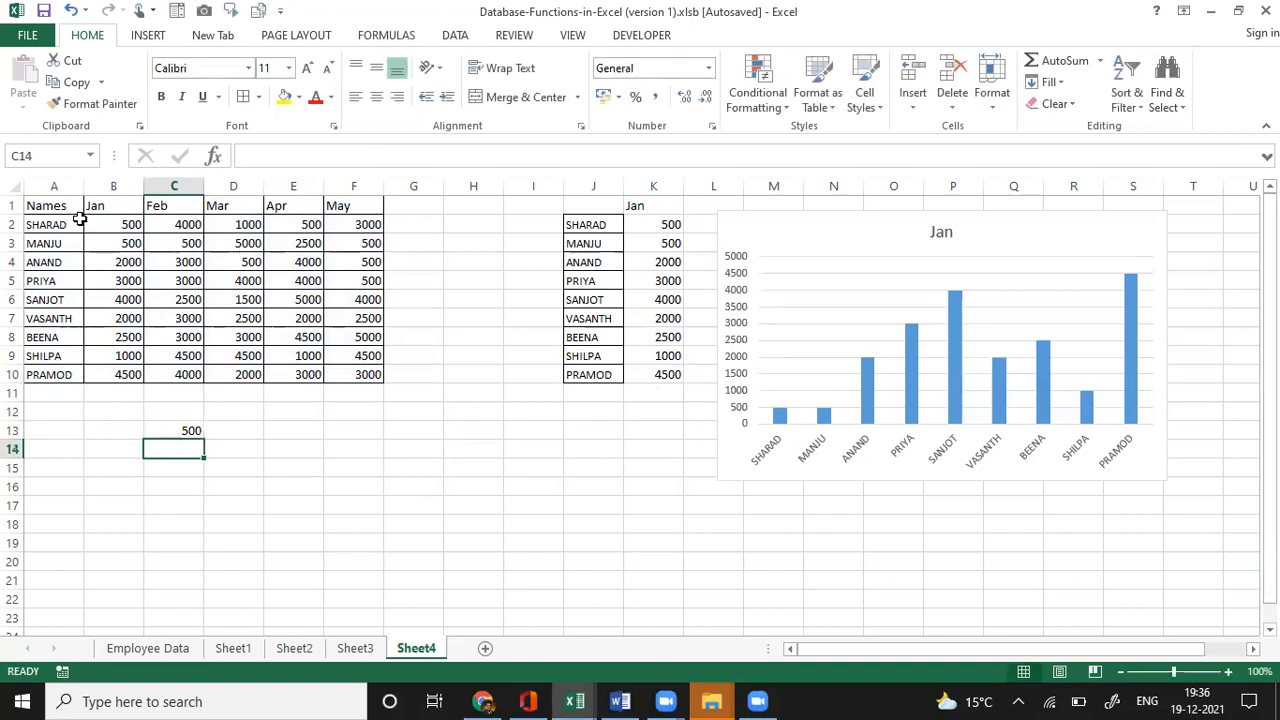
pyautogui.click(48, 224)
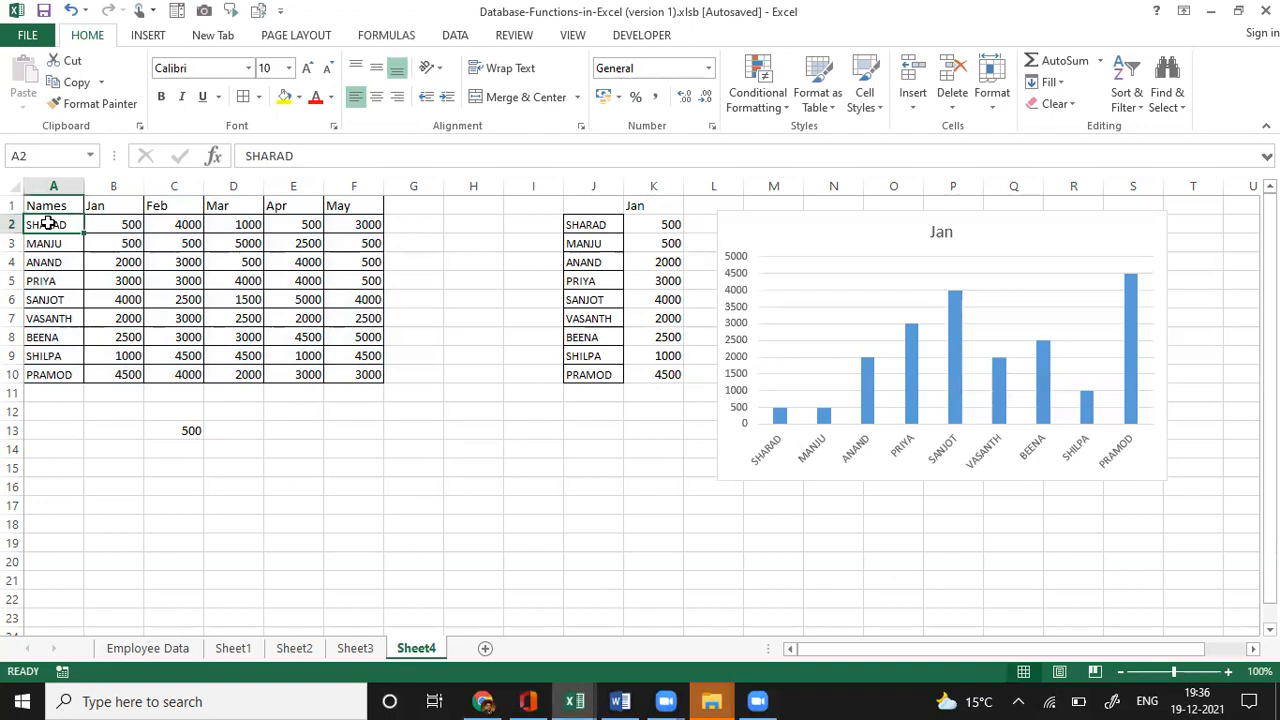
pyautogui.press('Right')
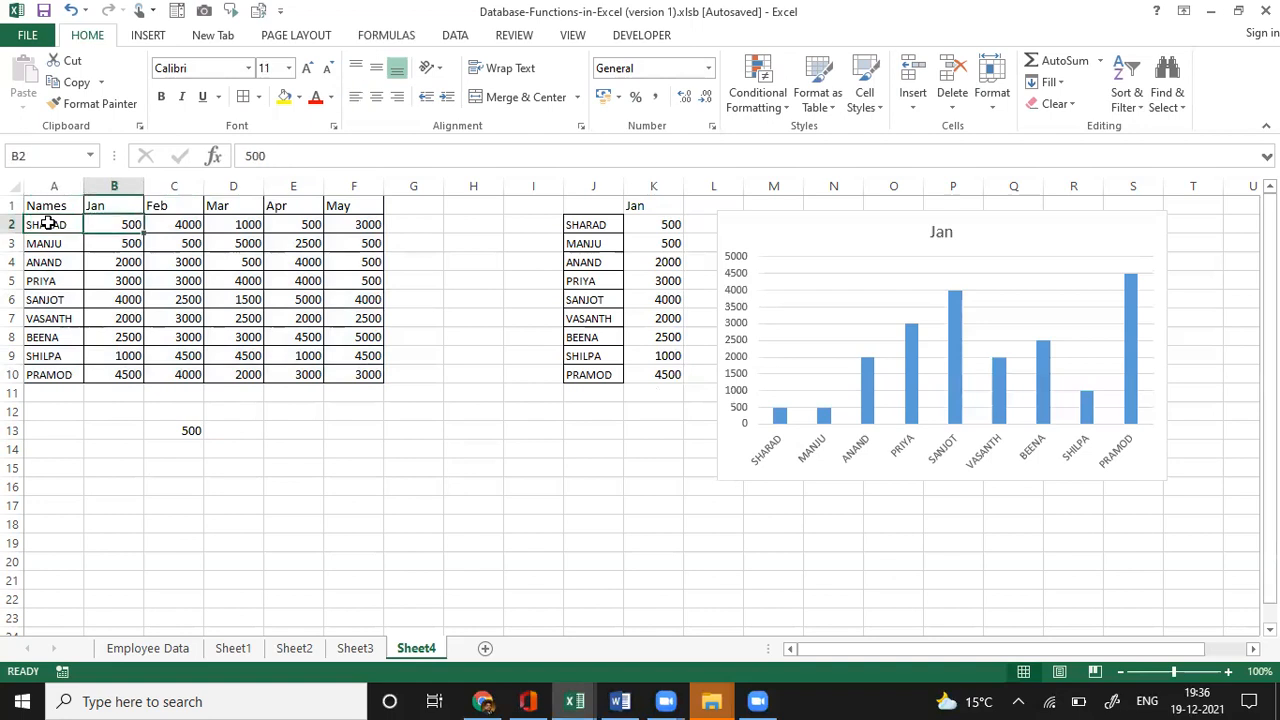
# - Set the Jan value in B2 to 600 and check the INDEX result in C13
pyautogui.write('600')
pyautogui.press('Return')
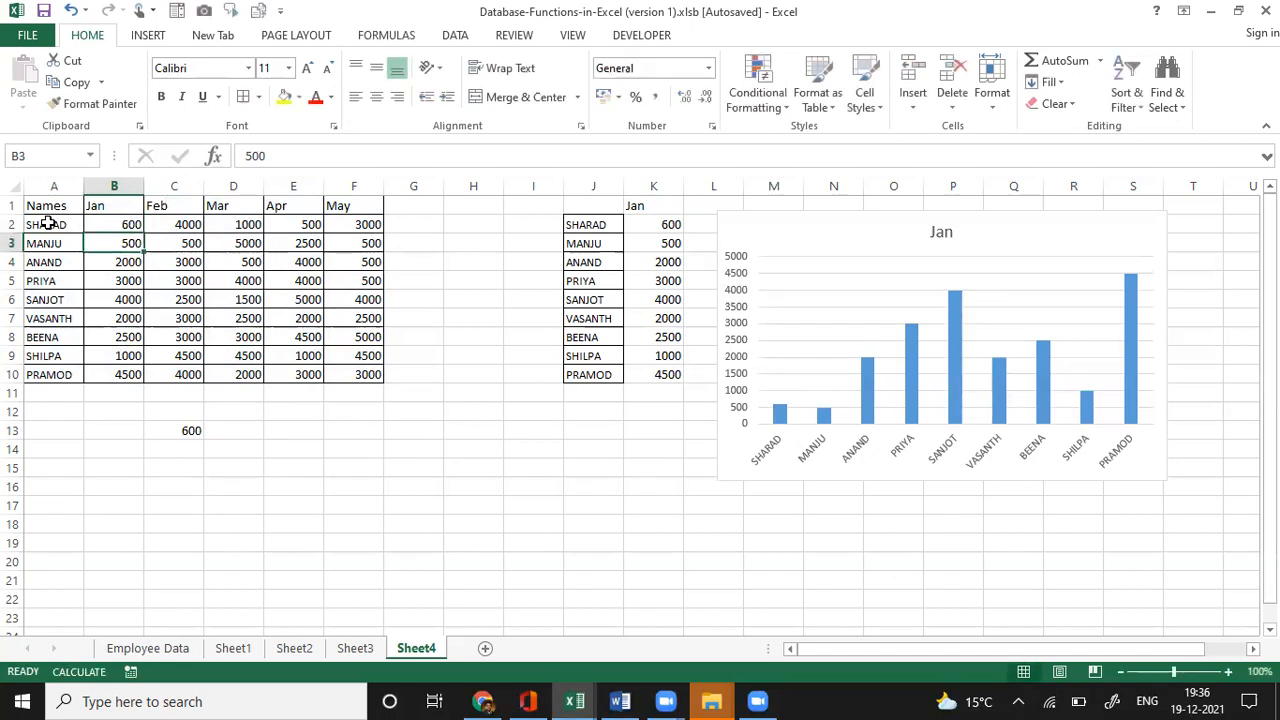
pyautogui.press('Down')
pyautogui.press('Down')
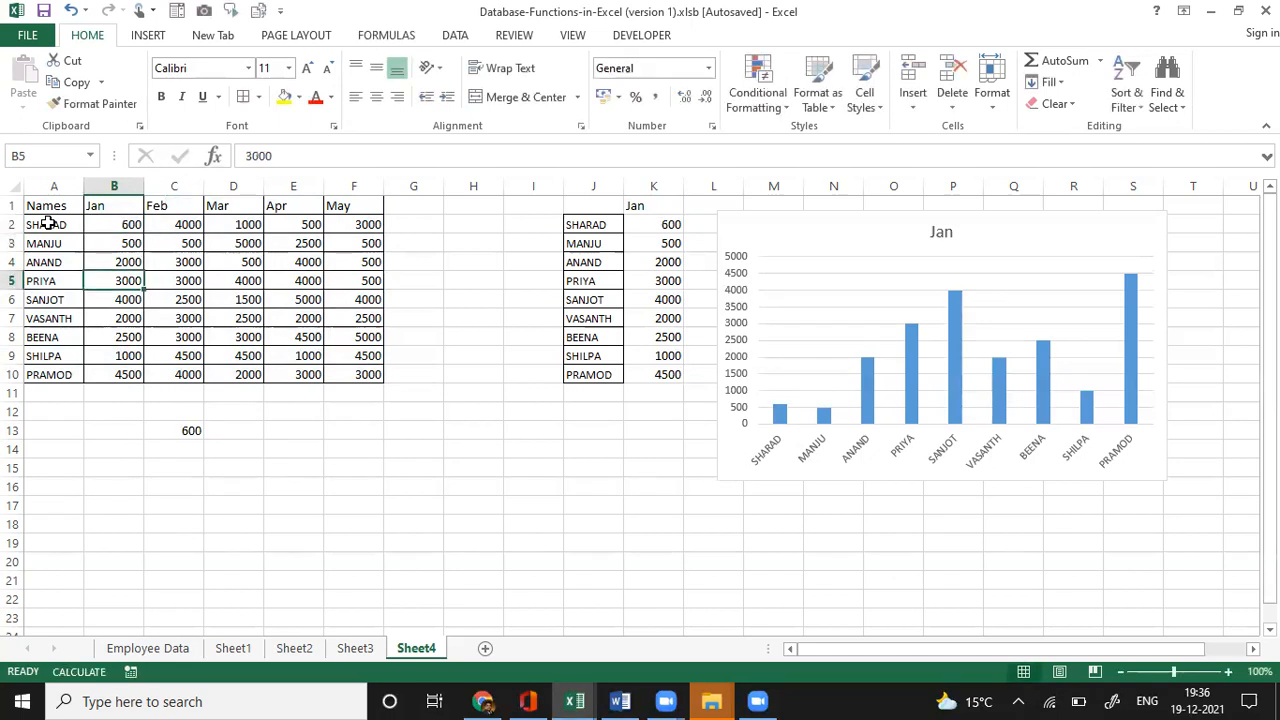
pyautogui.press('Down')
pyautogui.press('Down')
pyautogui.press('Down')
pyautogui.press('Down')
pyautogui.press('Down')
pyautogui.press('Down')
pyautogui.press('Down')
pyautogui.press('Down')
pyautogui.press('Right')
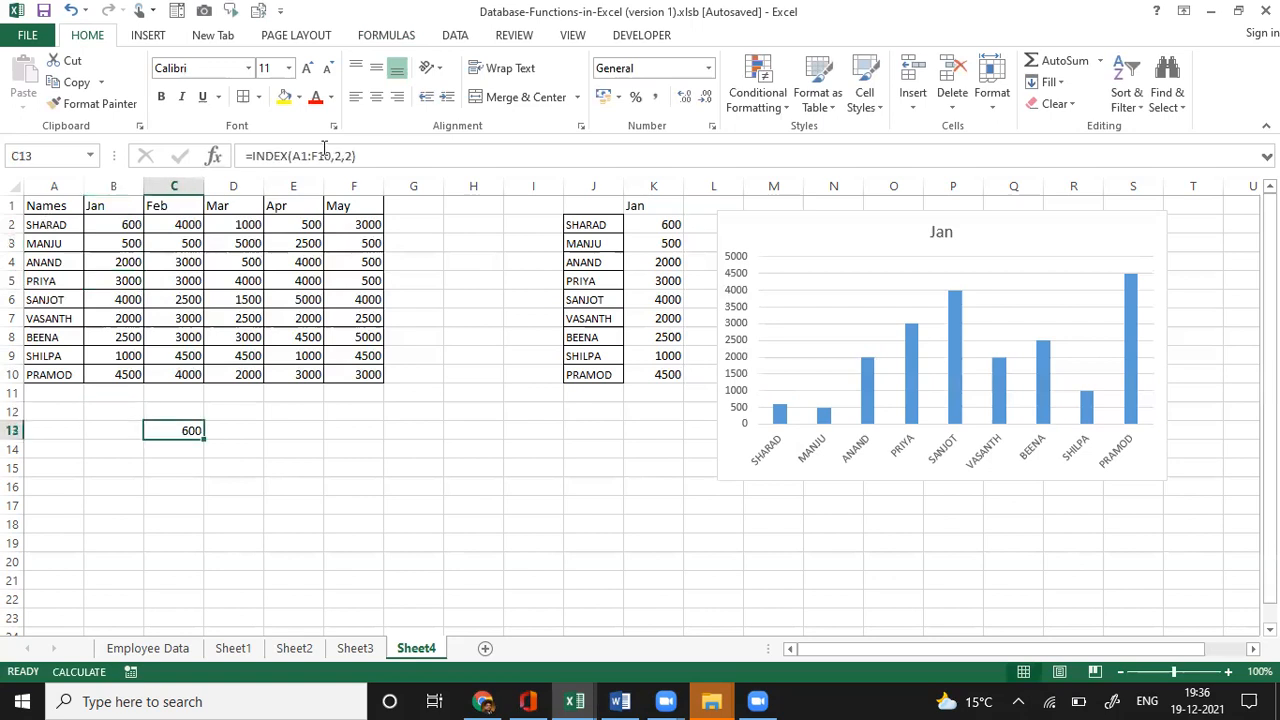
# - Change the formula in C13 to =INDEX(A1:F10,4,3)
pyautogui.click(372, 155)
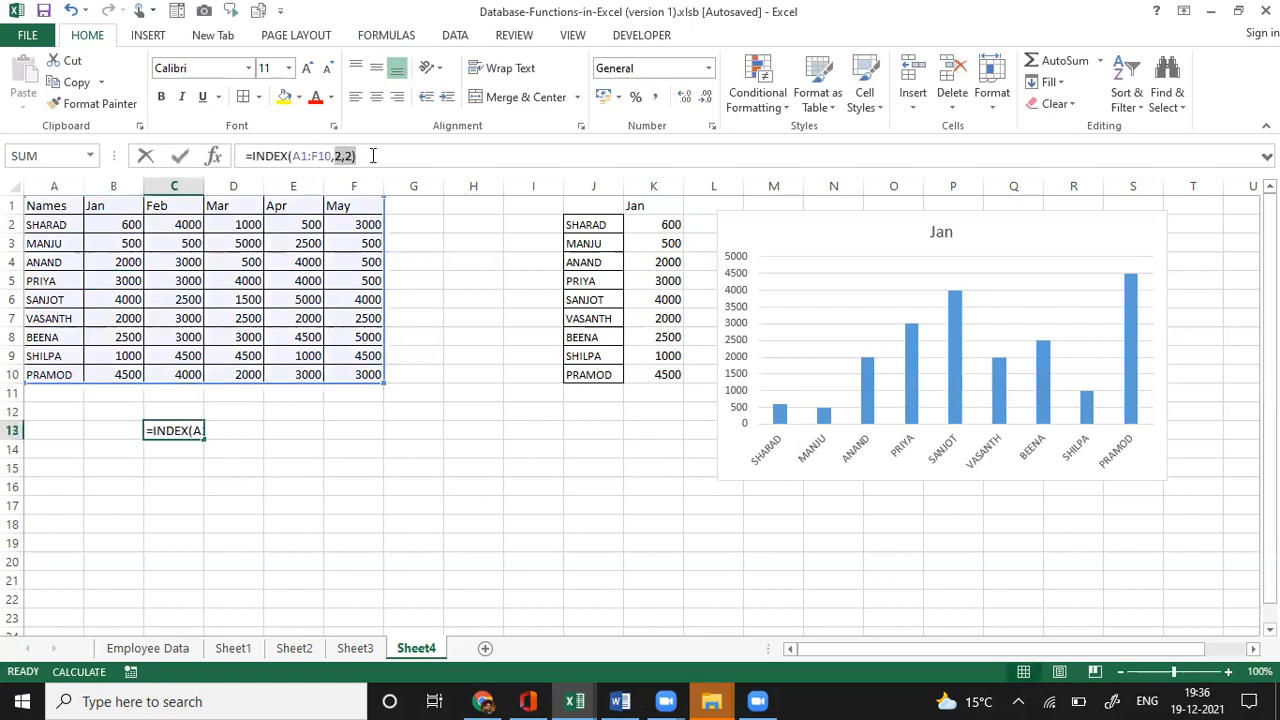
pyautogui.write('4,3')
pyautogui.press('Return')
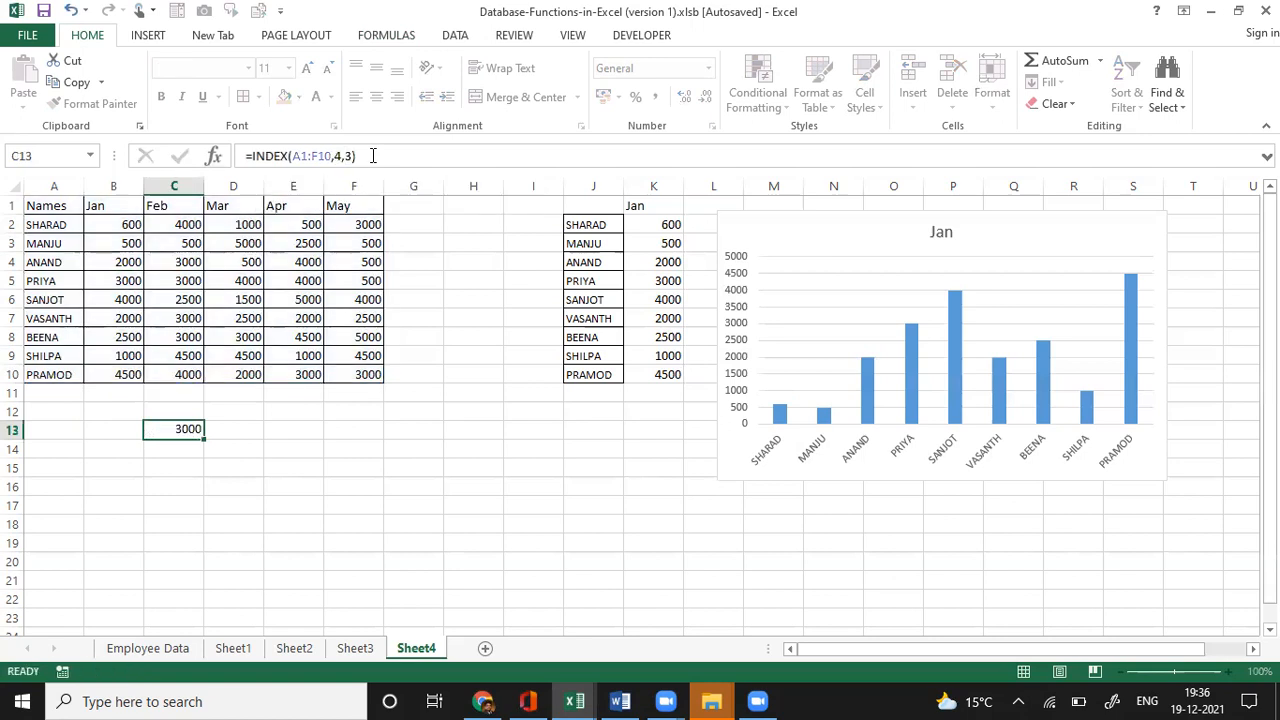
pyautogui.press('Up')
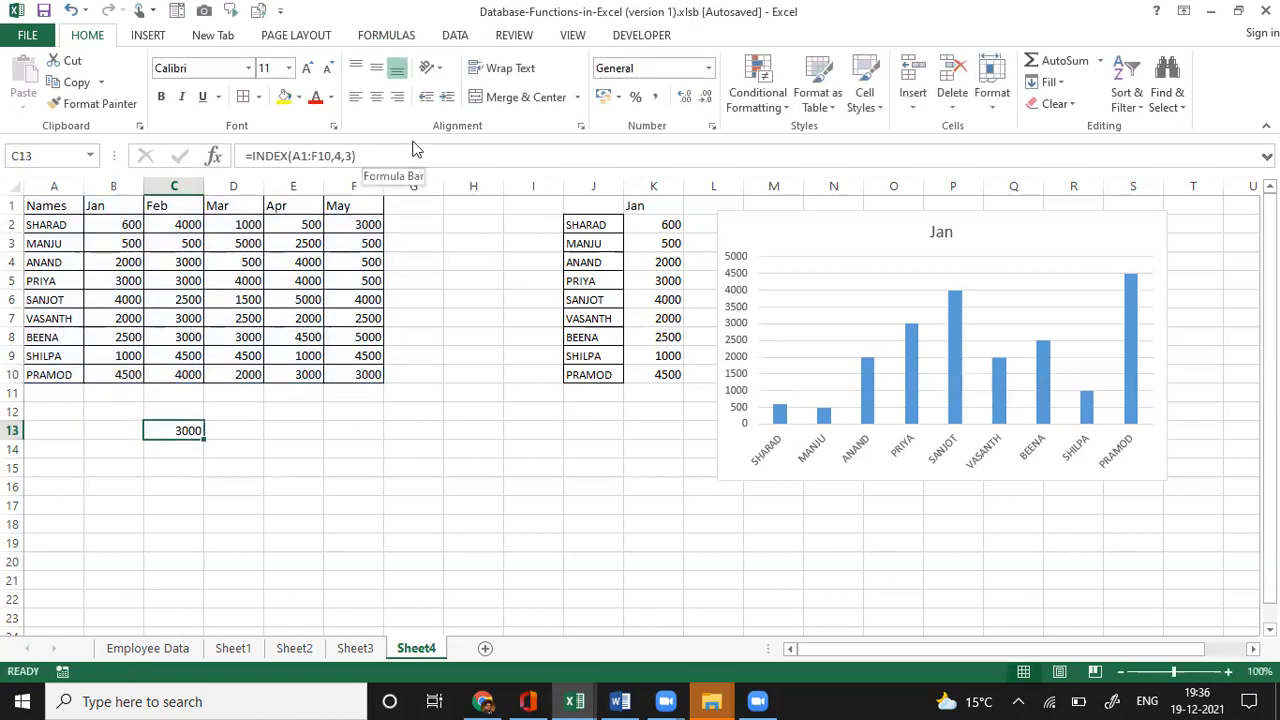
# - Locate row 4, column 3 of the source table, set C4 to 2300, and check the INDEX result in C13
pyautogui.click(59, 208)
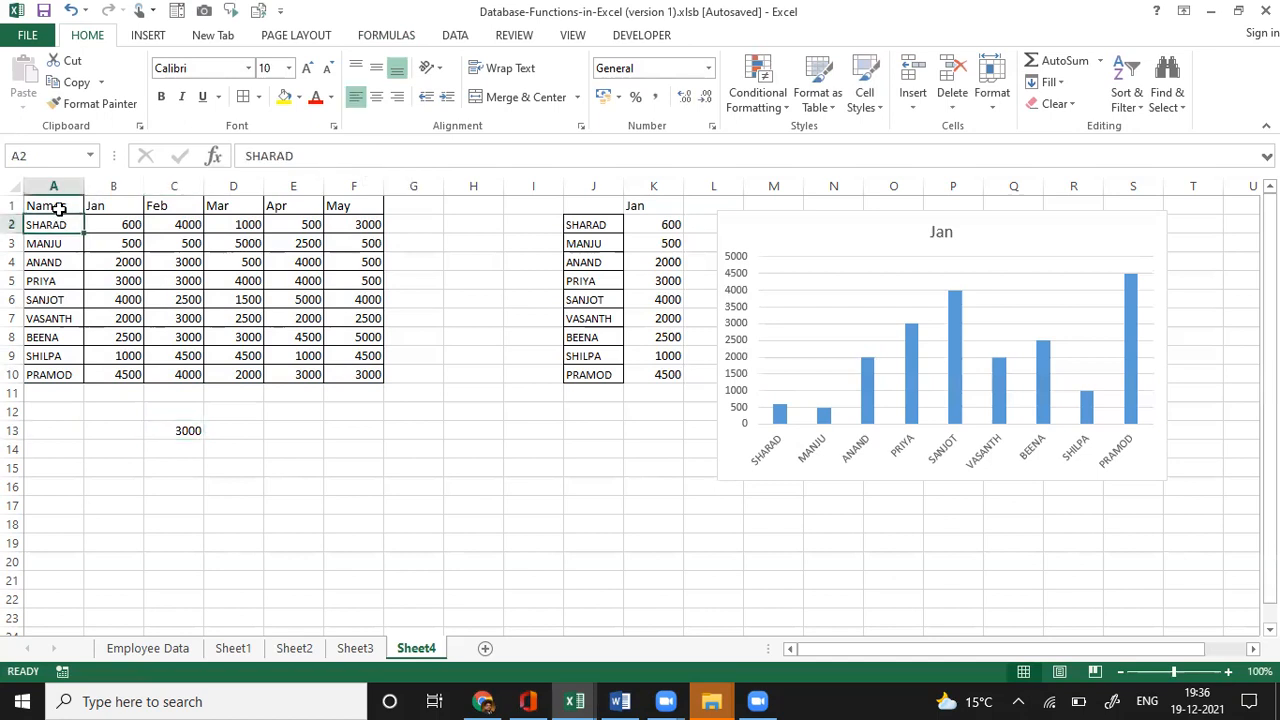
pyautogui.press('Down')
pyautogui.press('Down')
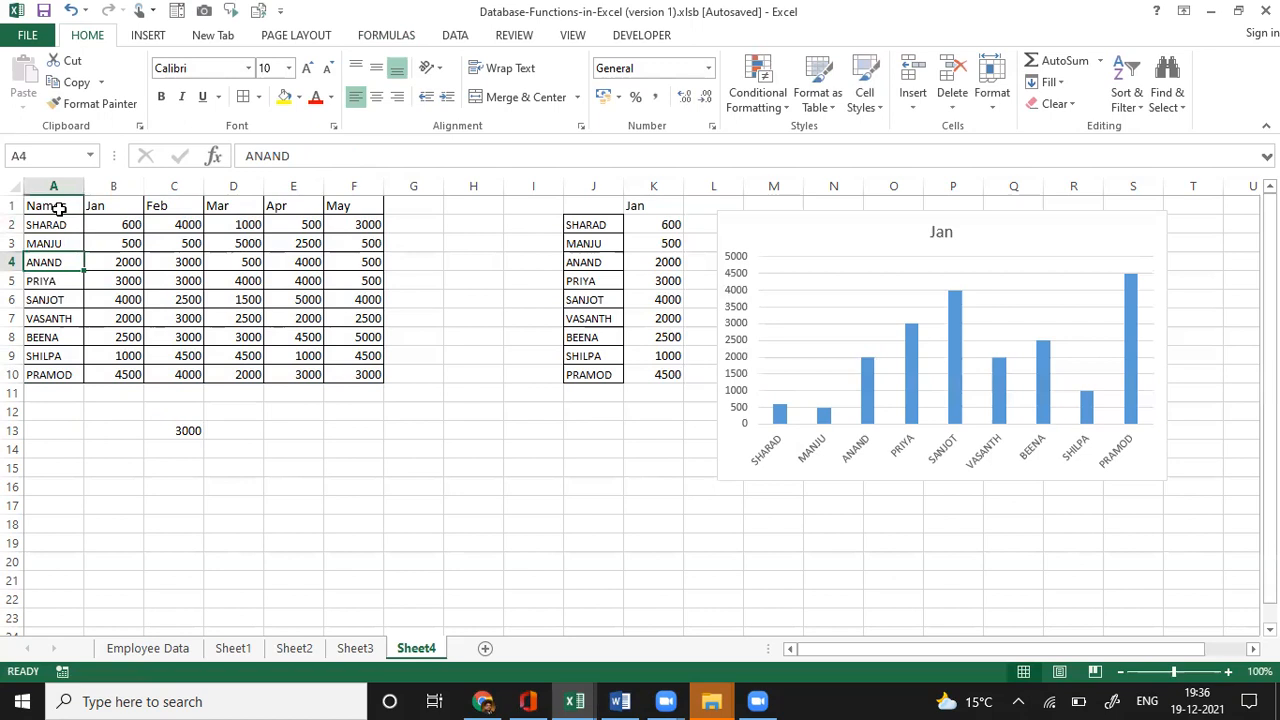
pyautogui.press('Right')
pyautogui.press('Right')
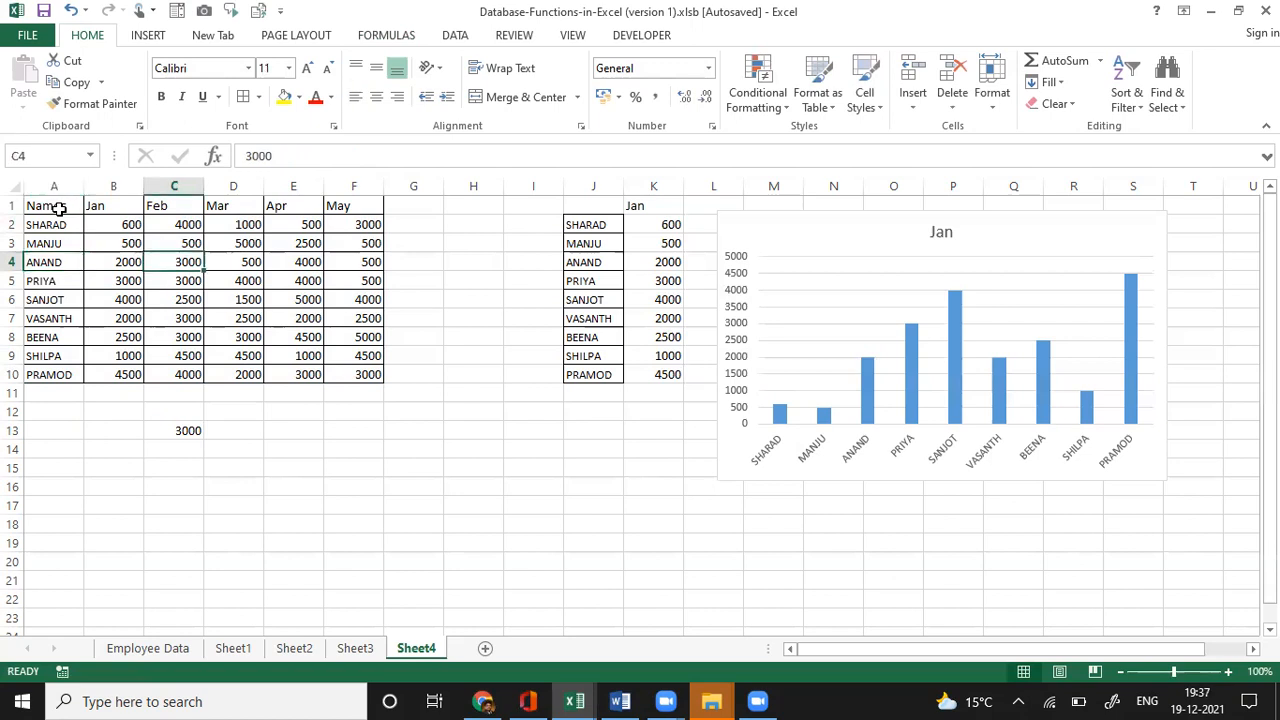
pyautogui.write('2300')
pyautogui.press('Return')
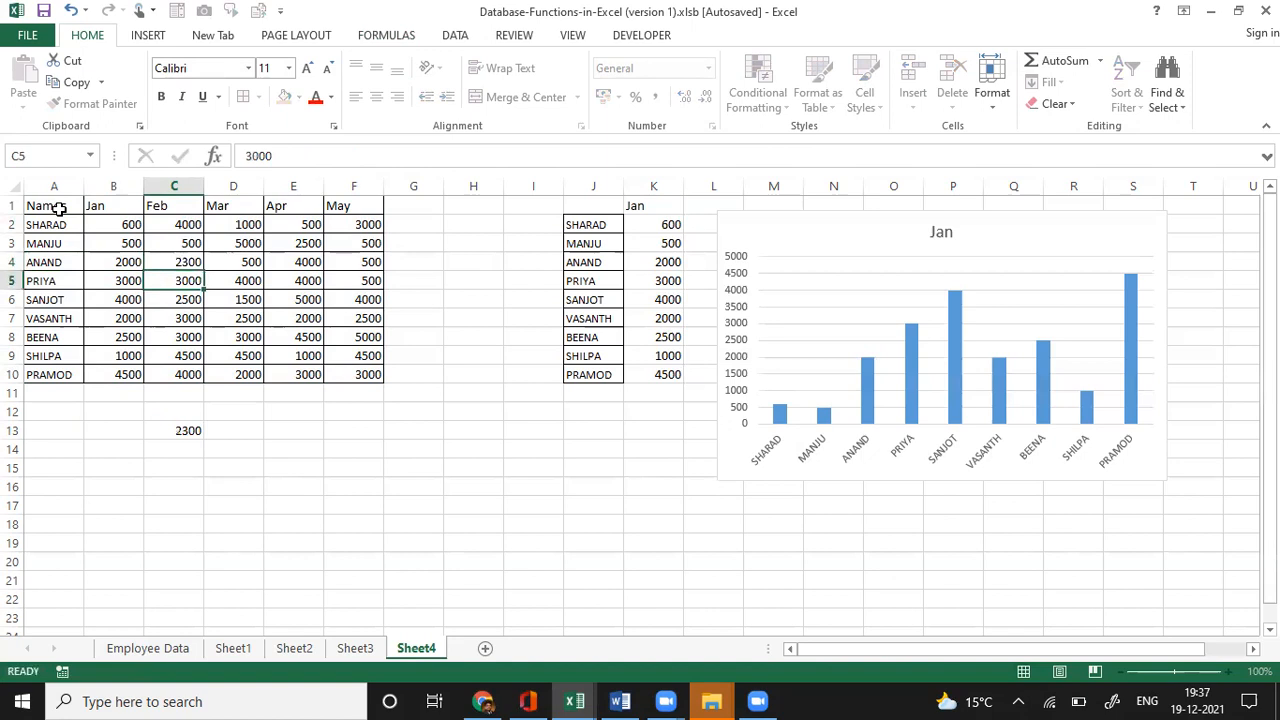
pyautogui.press('Down')
pyautogui.press('Down')
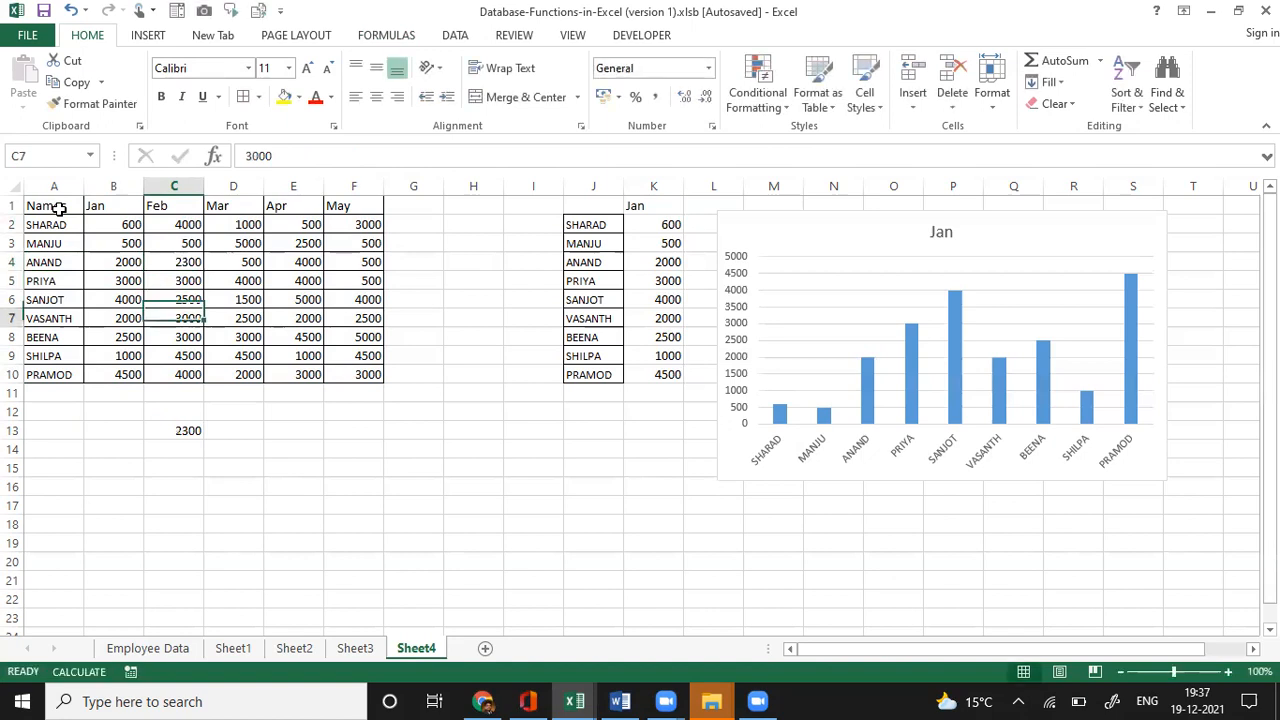
pyautogui.press('Down')
pyautogui.press('Down')
pyautogui.press('Down')
pyautogui.press('Down')
pyautogui.press('Down')
pyautogui.press('Down')
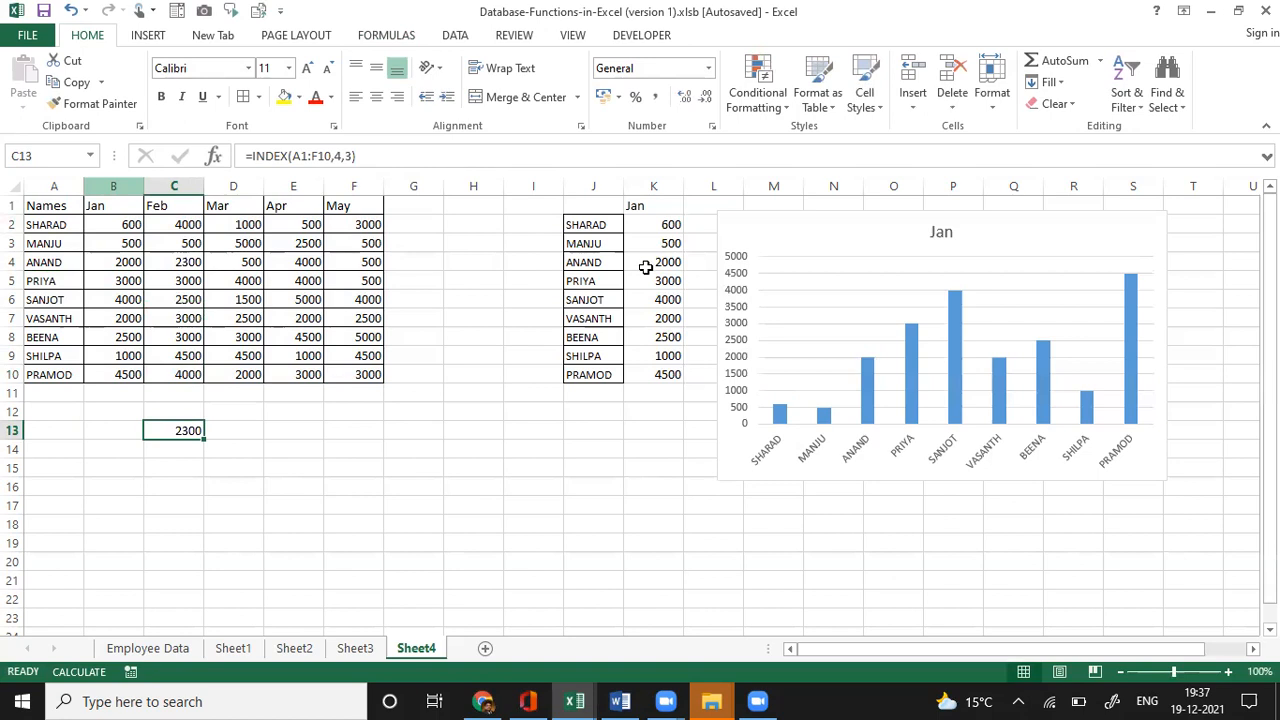
# - Review the INDEX and MATCH formulas in K2 to K4 of the lookup table
pyautogui.click(660, 224)
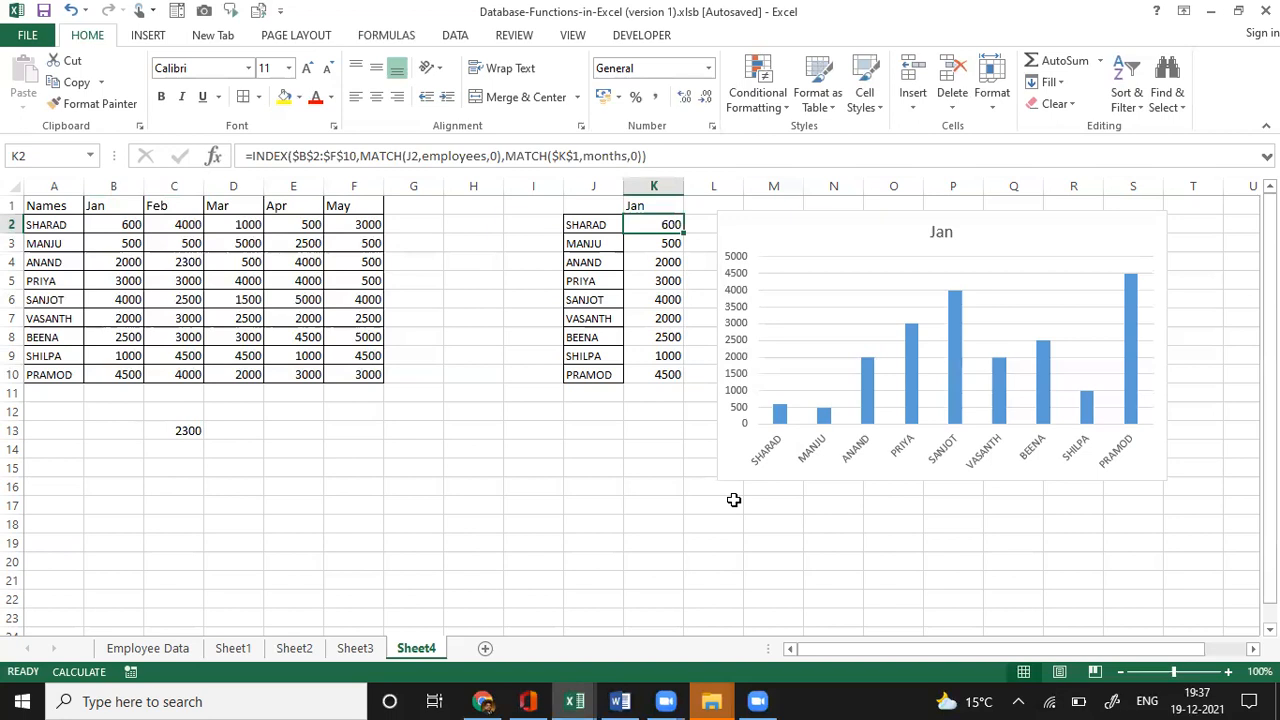
pyautogui.press('Down')
pyautogui.press('Down')
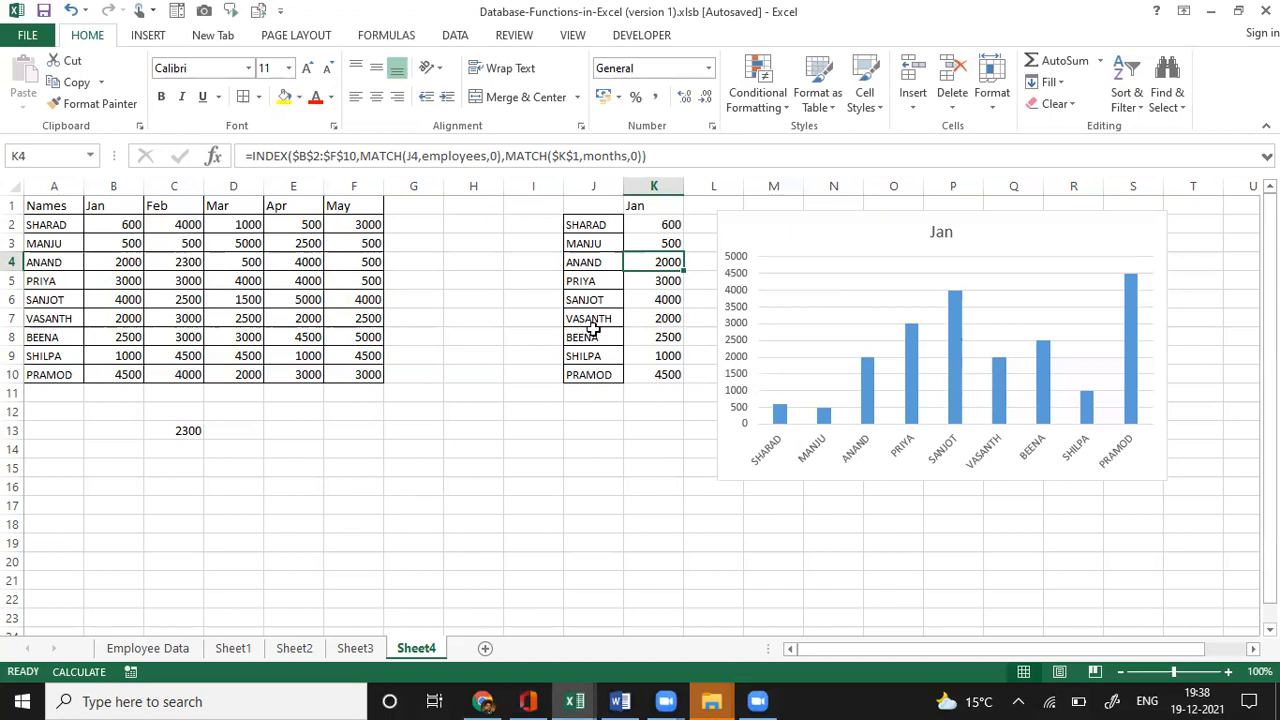
# - Set the month in K1 to Feb to update the lookup values and the chart
pyautogui.click(657, 205)
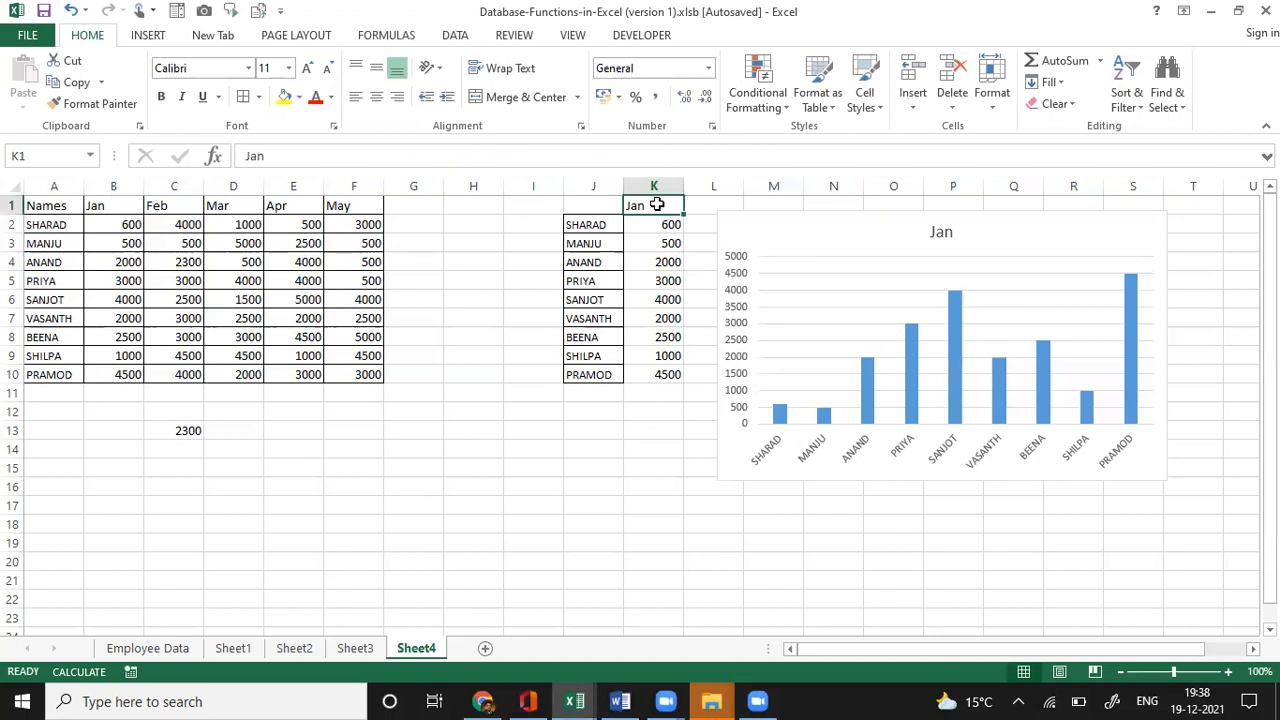
pyautogui.write('Fe')
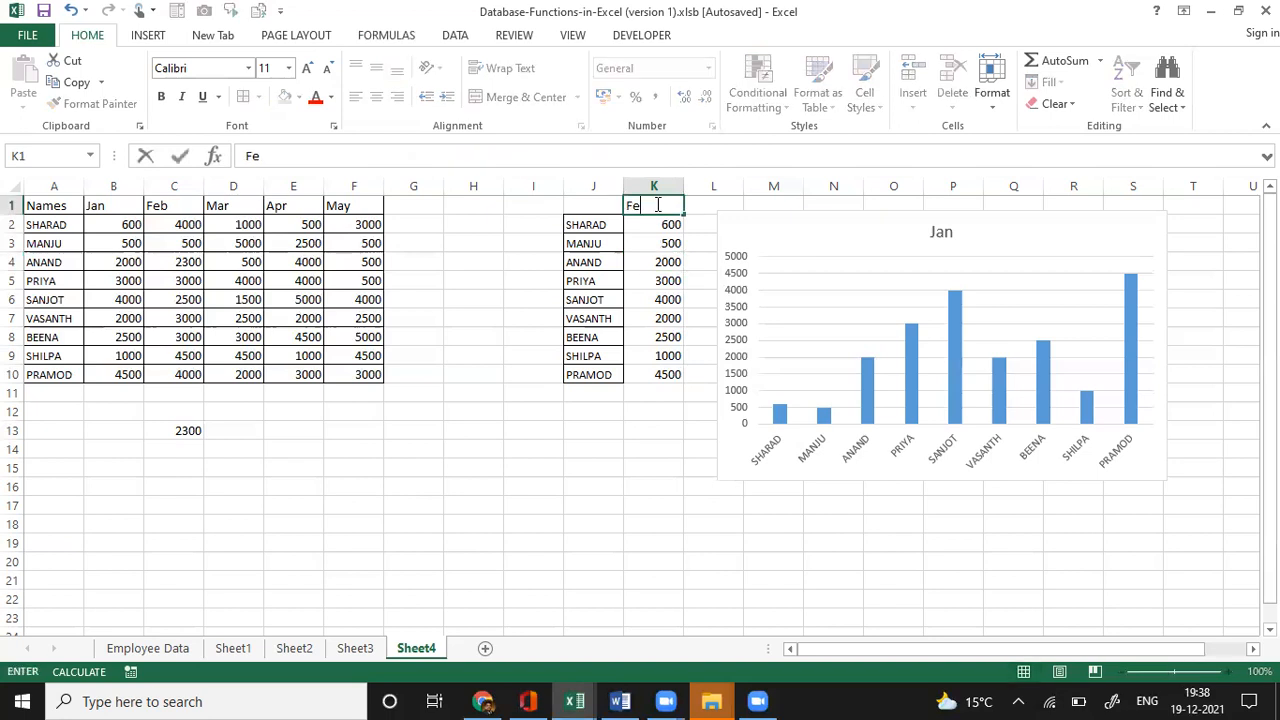
pyautogui.write('b')
pyautogui.press('Return')
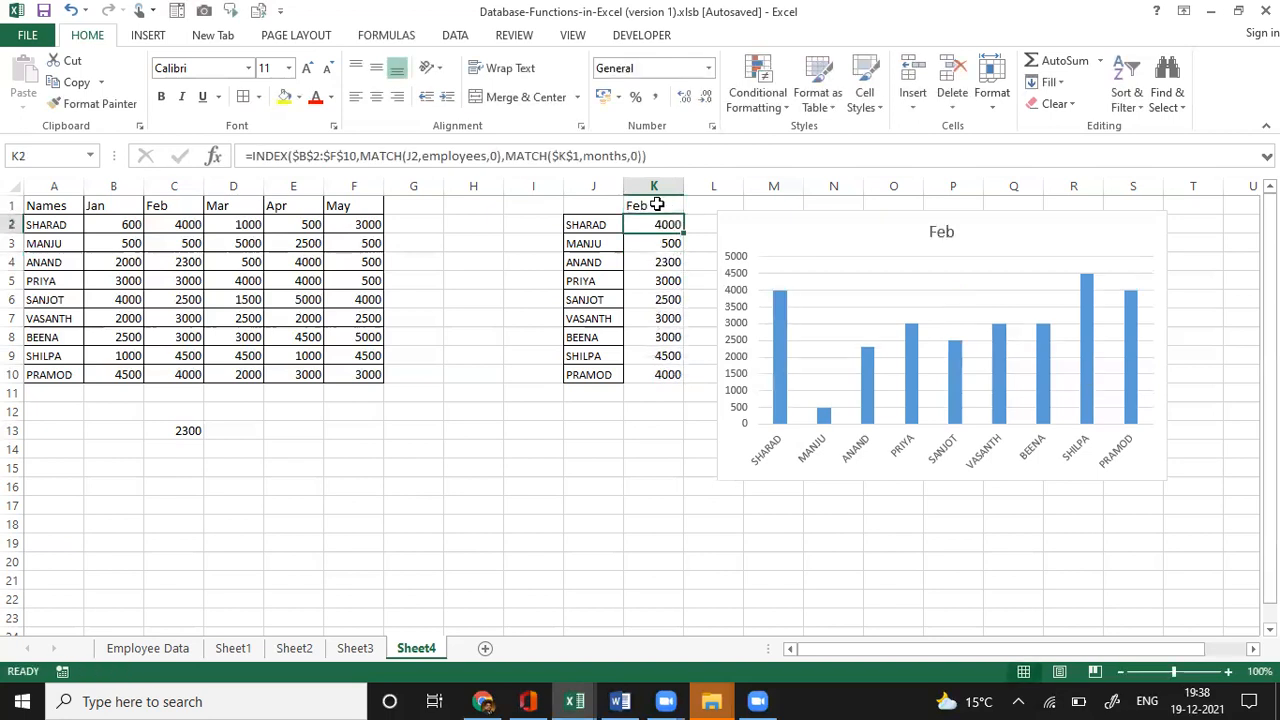
# - Examine the INDEX and MATCH formulas in K4 and K5 against the lookup names and the source table
pyautogui.click(661, 264)
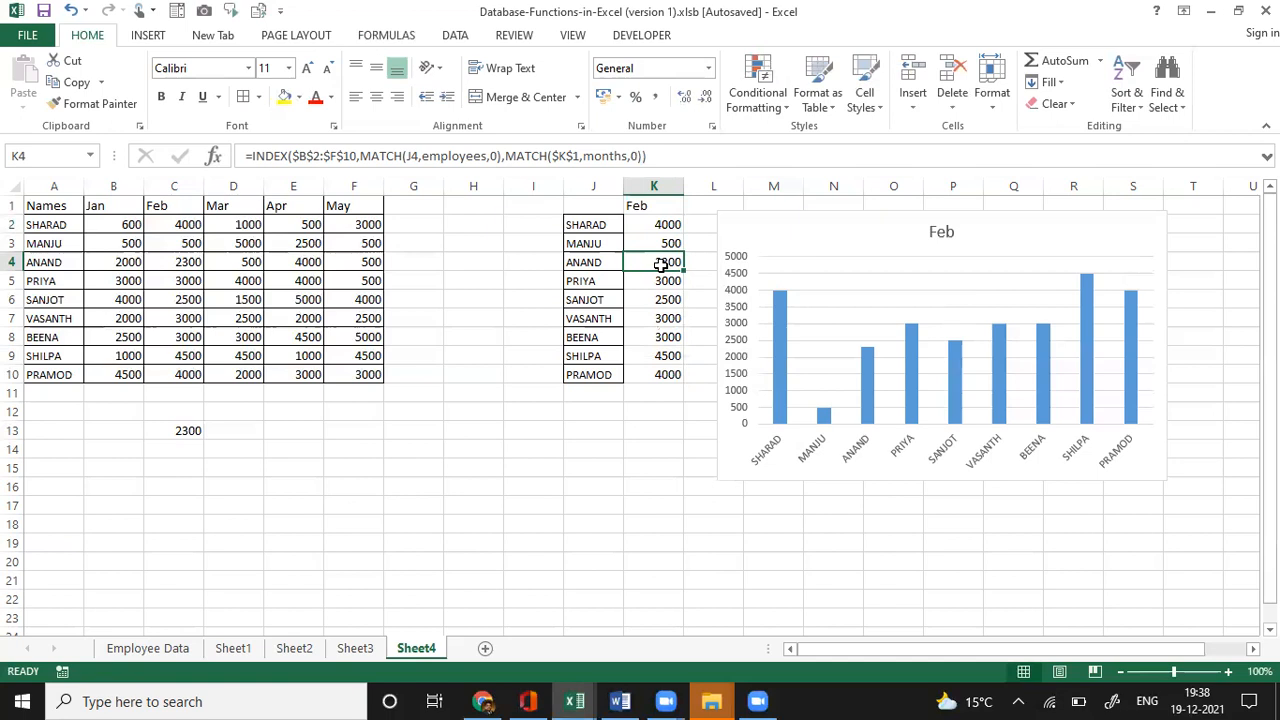
pyautogui.click(104, 303)
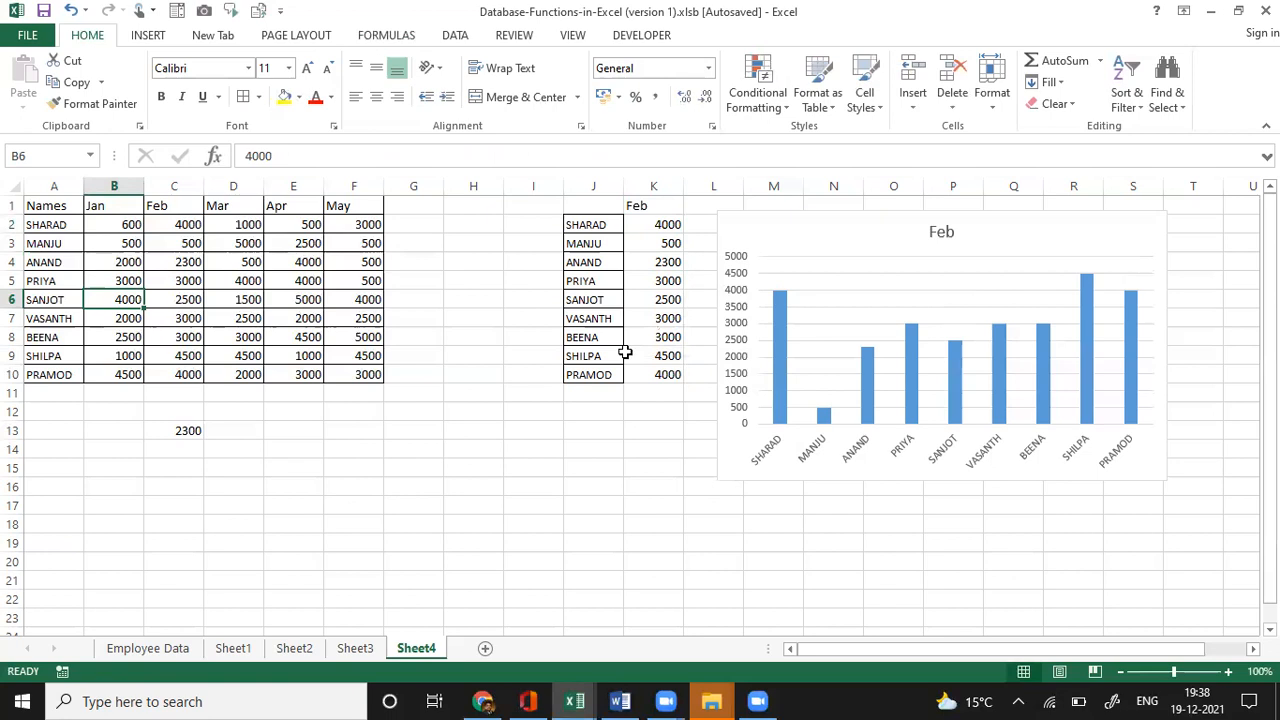
pyautogui.click(640, 282)
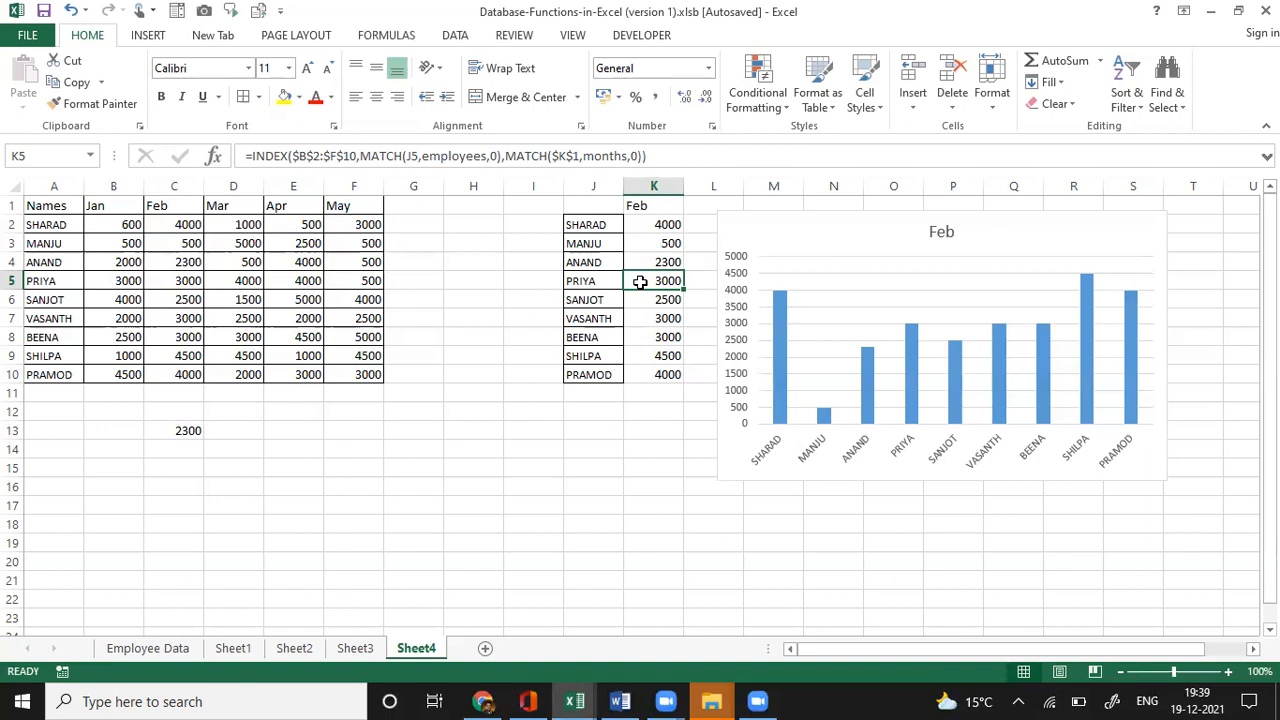
pyautogui.click(587, 280)
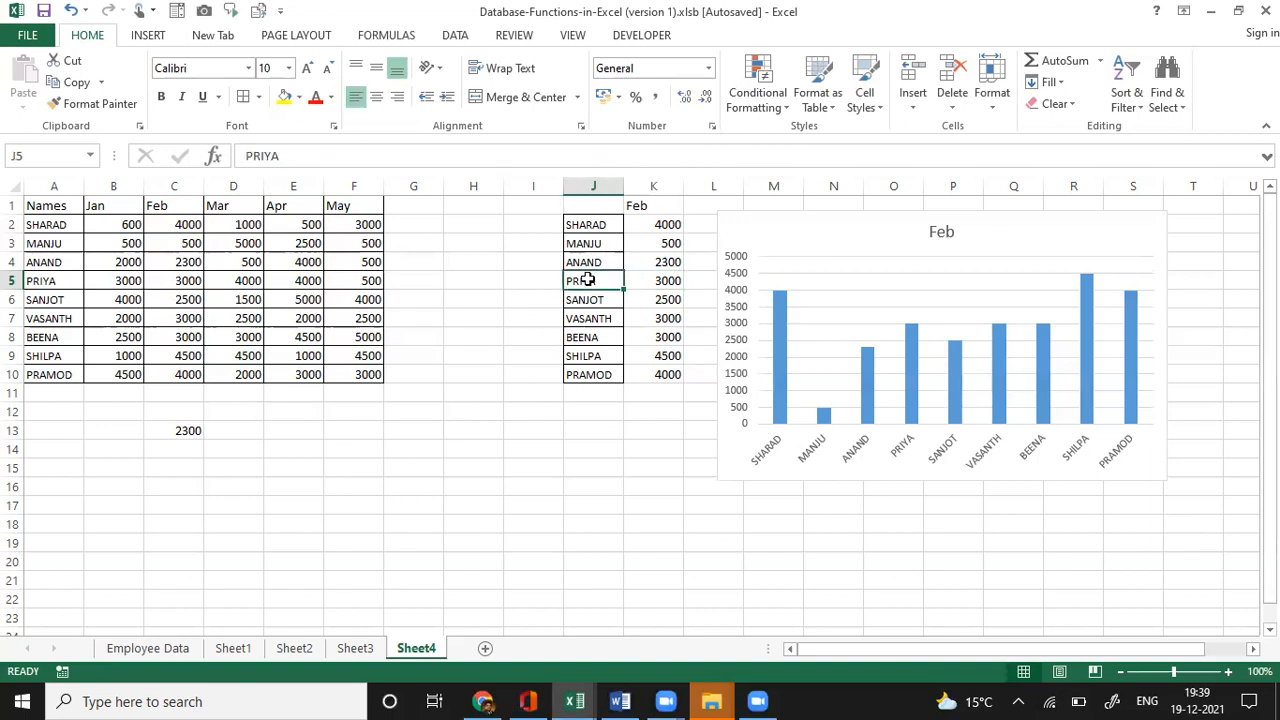
pyautogui.click(664, 287)
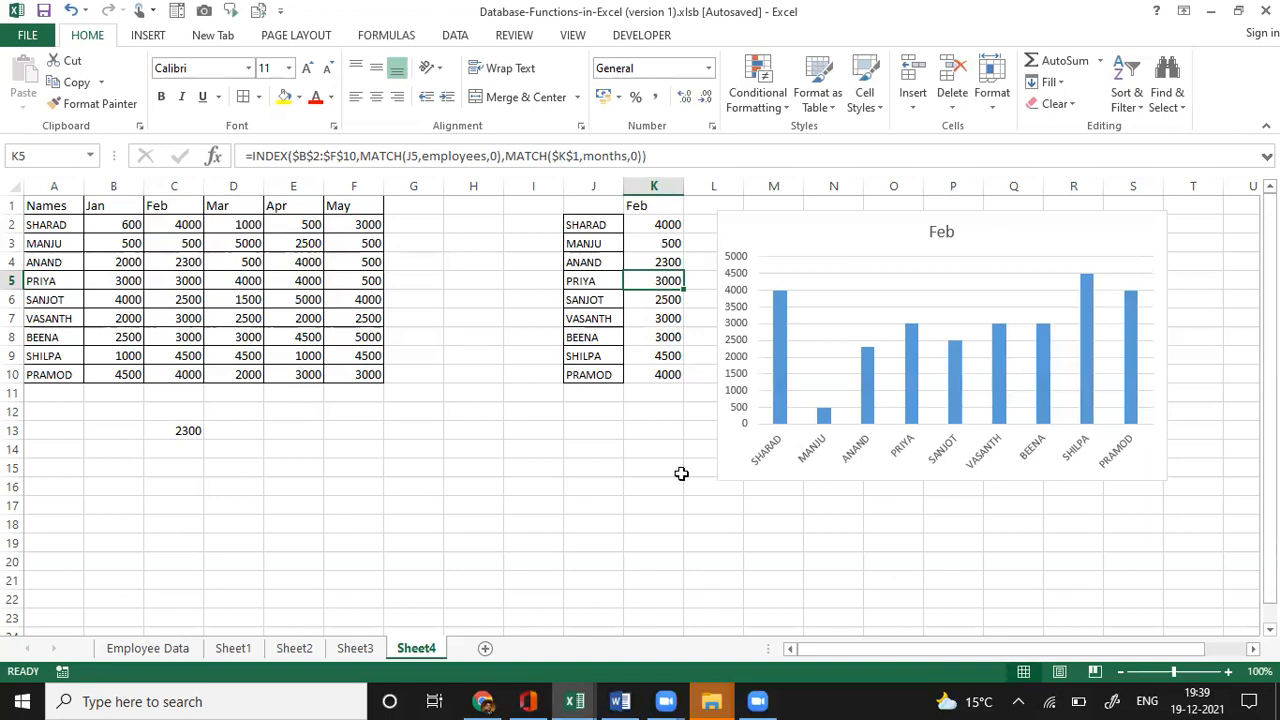
pyautogui.click(589, 487)
pyautogui.click(578, 336)
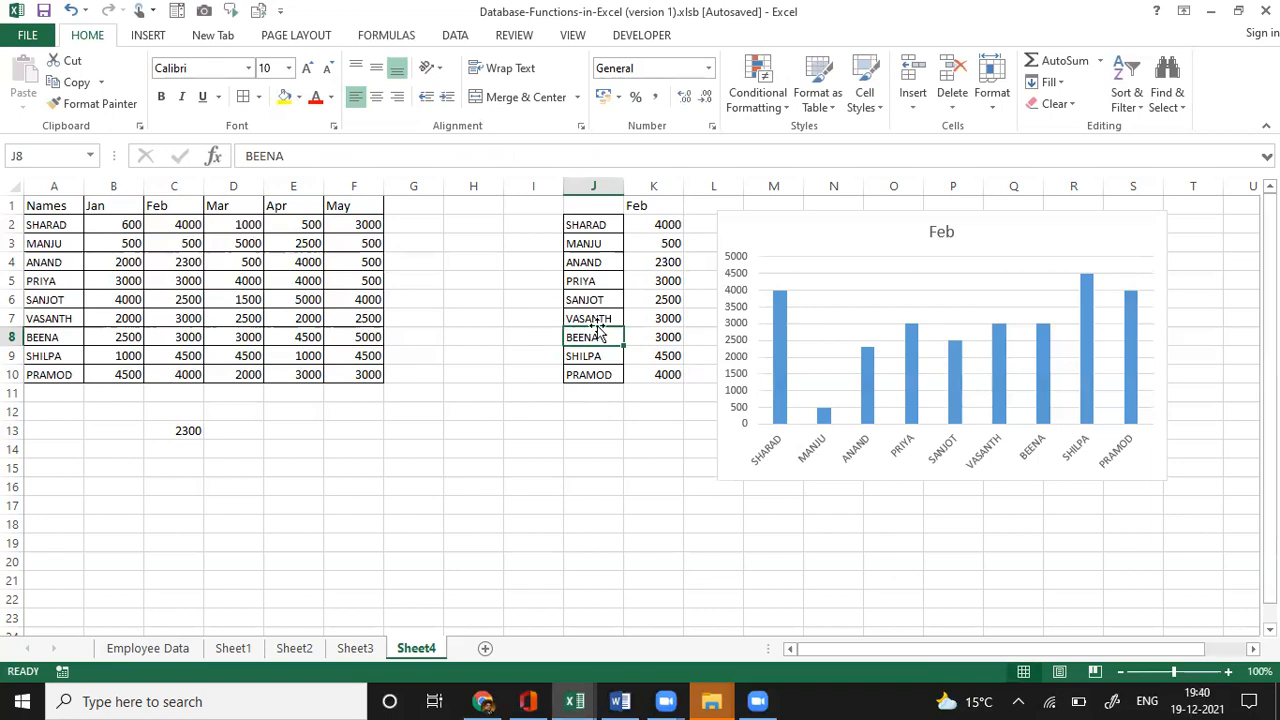
# - Switch to the NPV-Function.xlsx workbook and look over the two cashflow tables on the Example 1 sheet
pyautogui.click(583, 699)
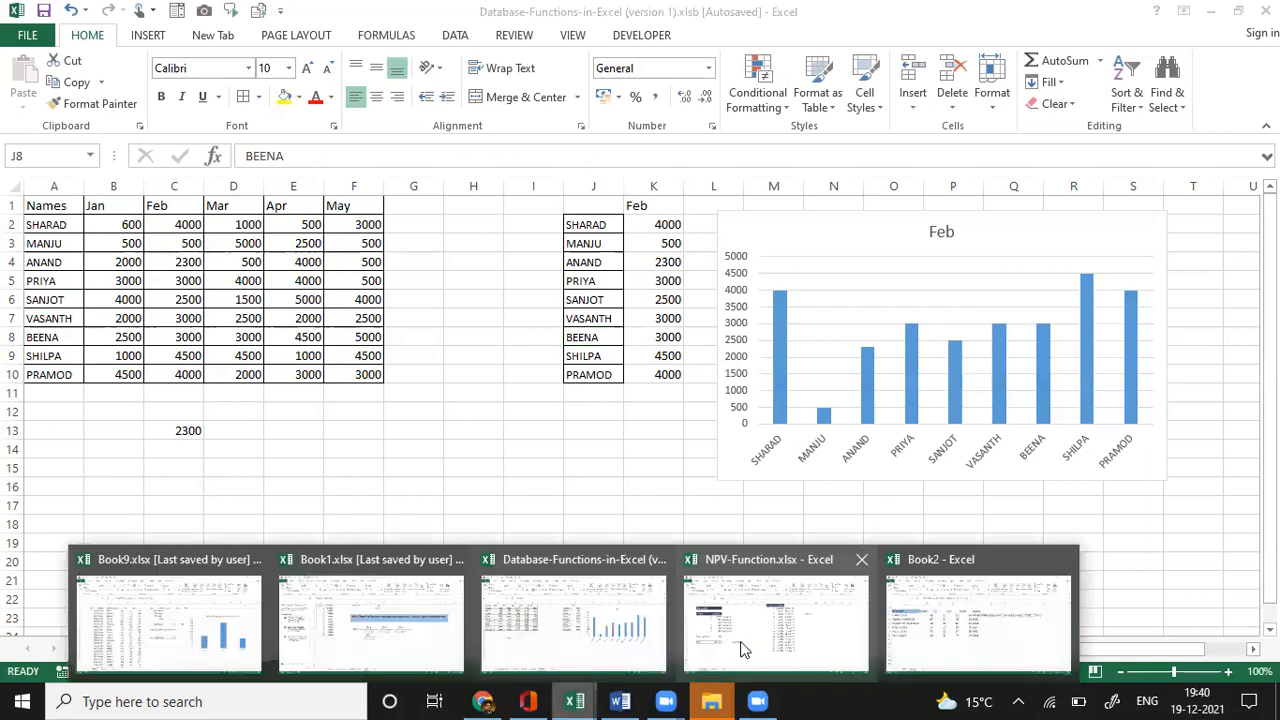
pyautogui.click(741, 650)
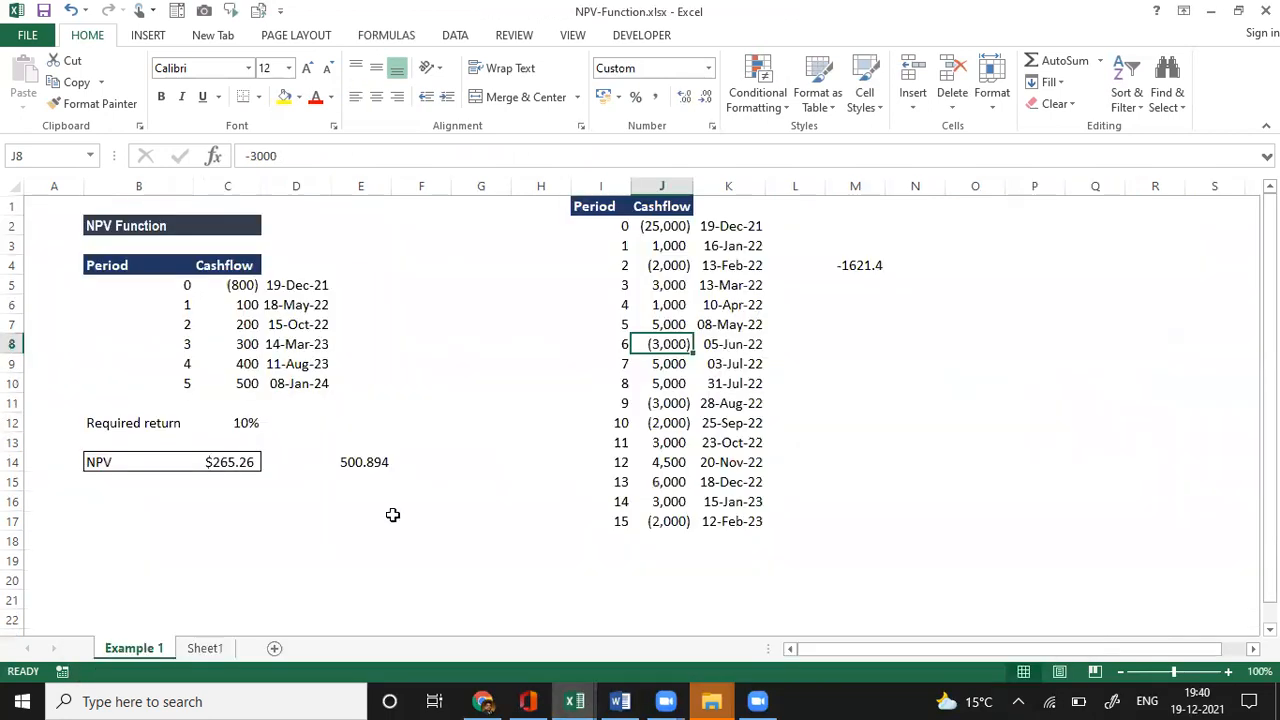
pyautogui.click(375, 516)
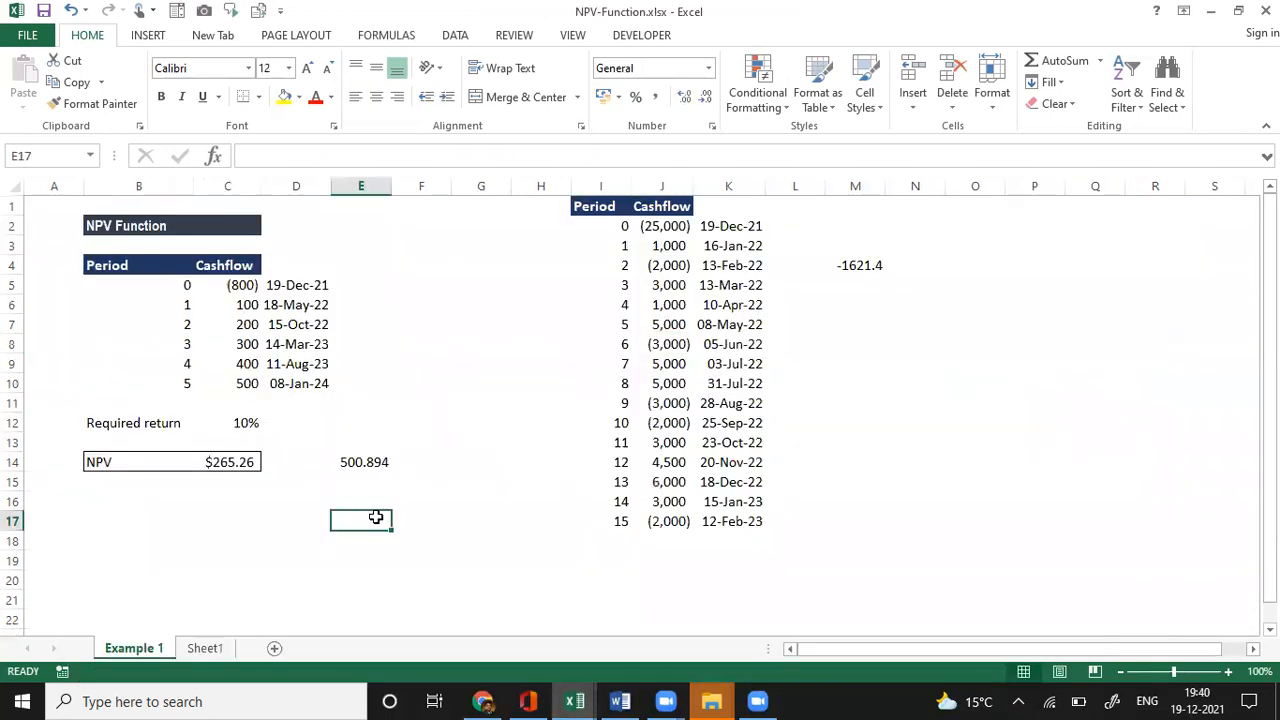
pyautogui.click(432, 478)
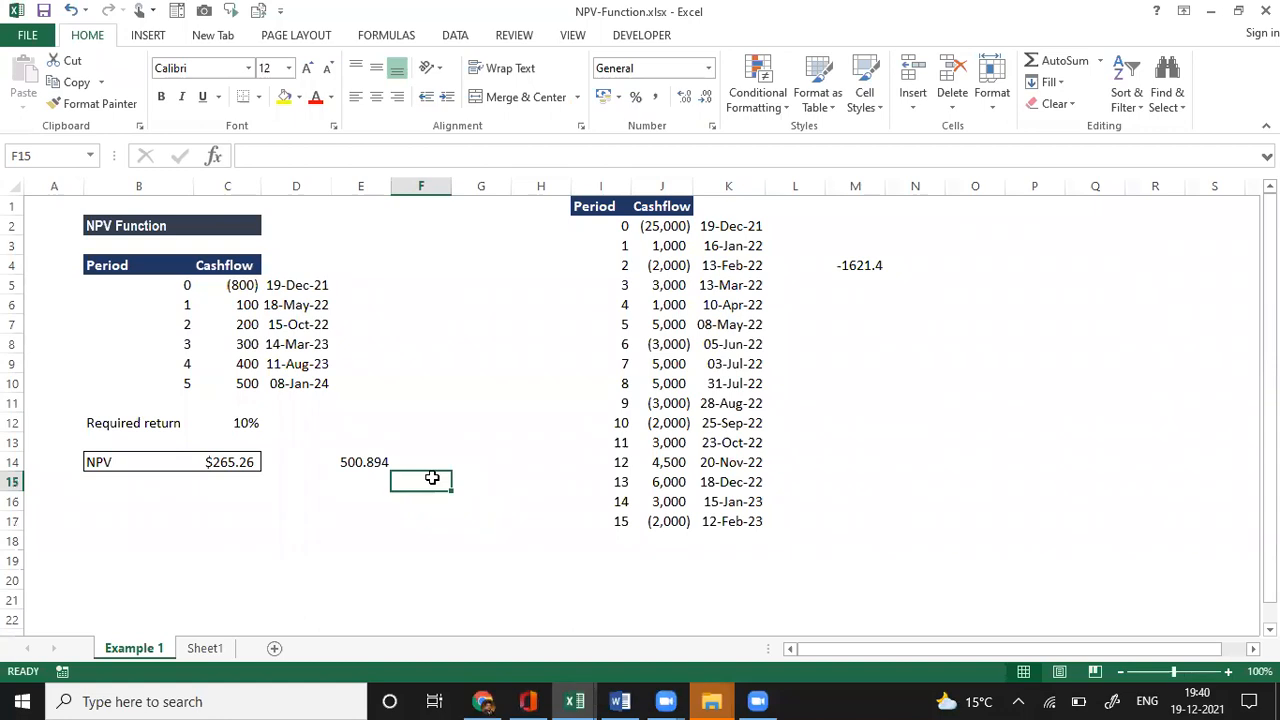
pyautogui.click(410, 405)
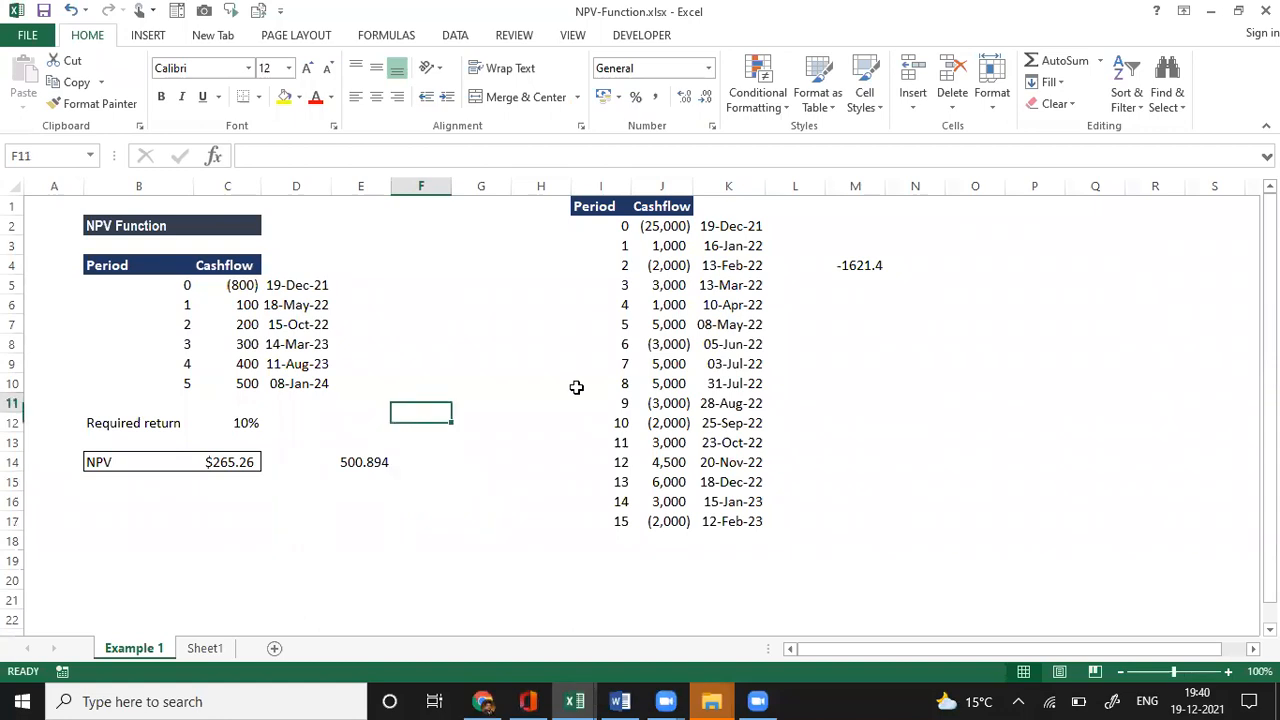
pyautogui.click(577, 387)
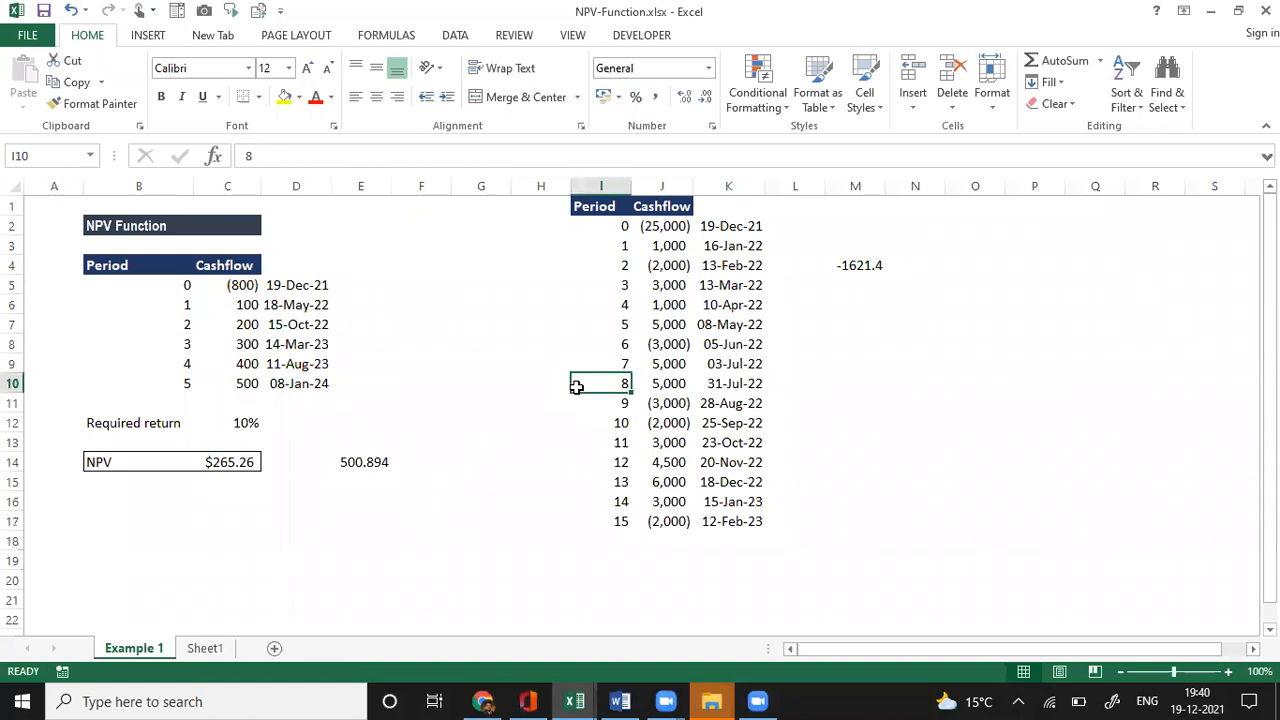
# - Insert three blank columns at column G to widen the gap between the two cashflow tables
pyautogui.press('Left')
pyautogui.press('Left')
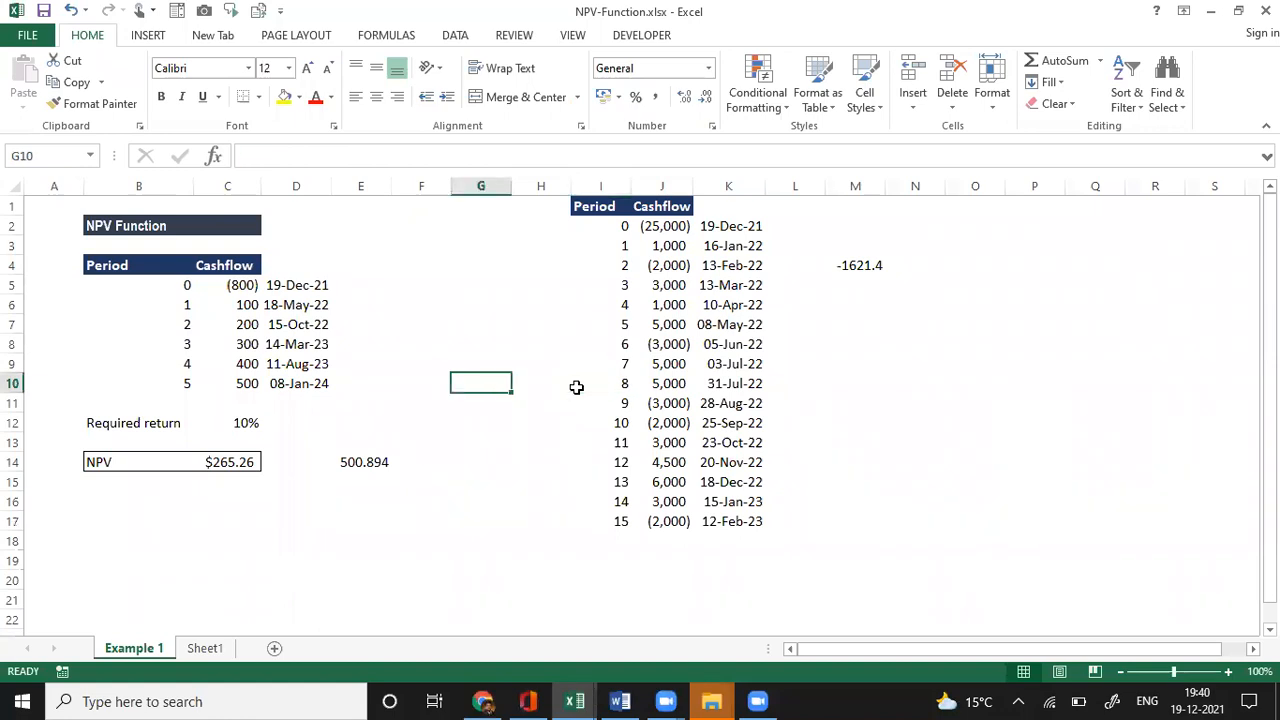
pyautogui.hotkey('alt', 'i')
pyautogui.press('c')
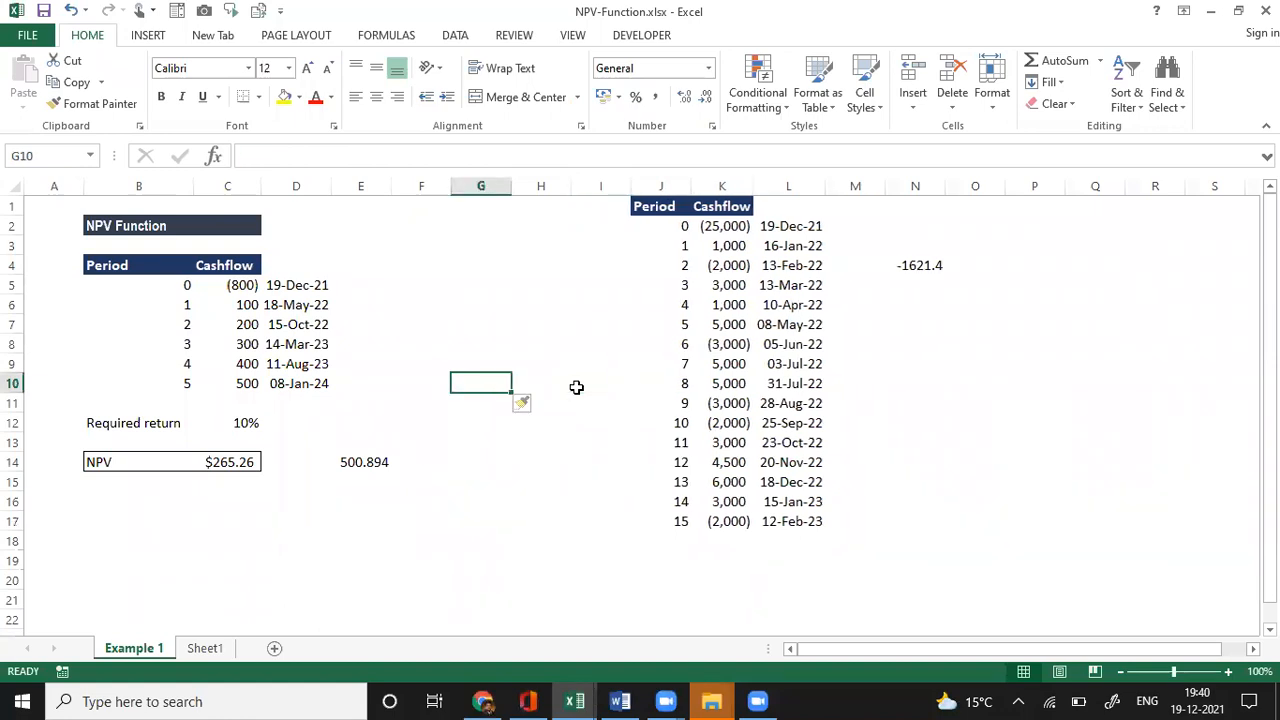
pyautogui.hotkey('alt', 'i')
pyautogui.press('c')
pyautogui.hotkey('alt', 'i')
pyautogui.press('c')
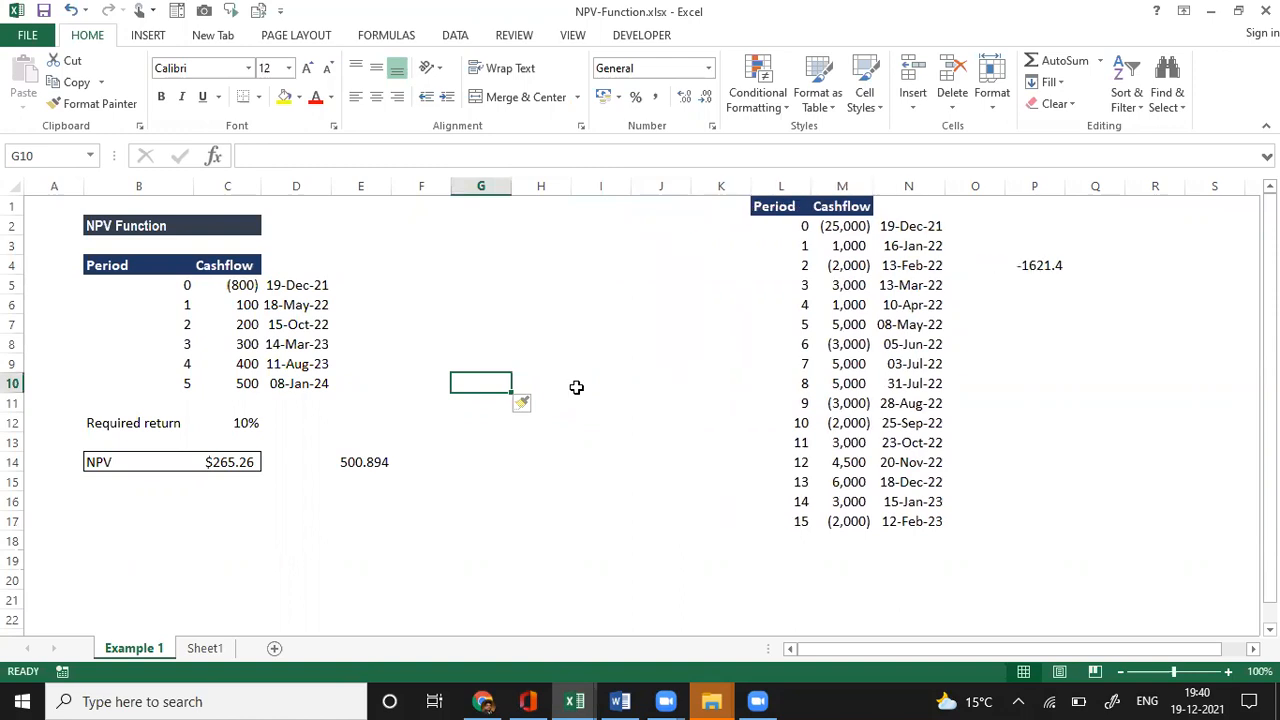
# - Examine the initial outflow and the period cashflows in C5:C10, along with the required return in C12
pyautogui.press('Left')
pyautogui.press('Left')
pyautogui.press('Left')
pyautogui.press('Down')
pyautogui.press('Down')
pyautogui.press('Down')
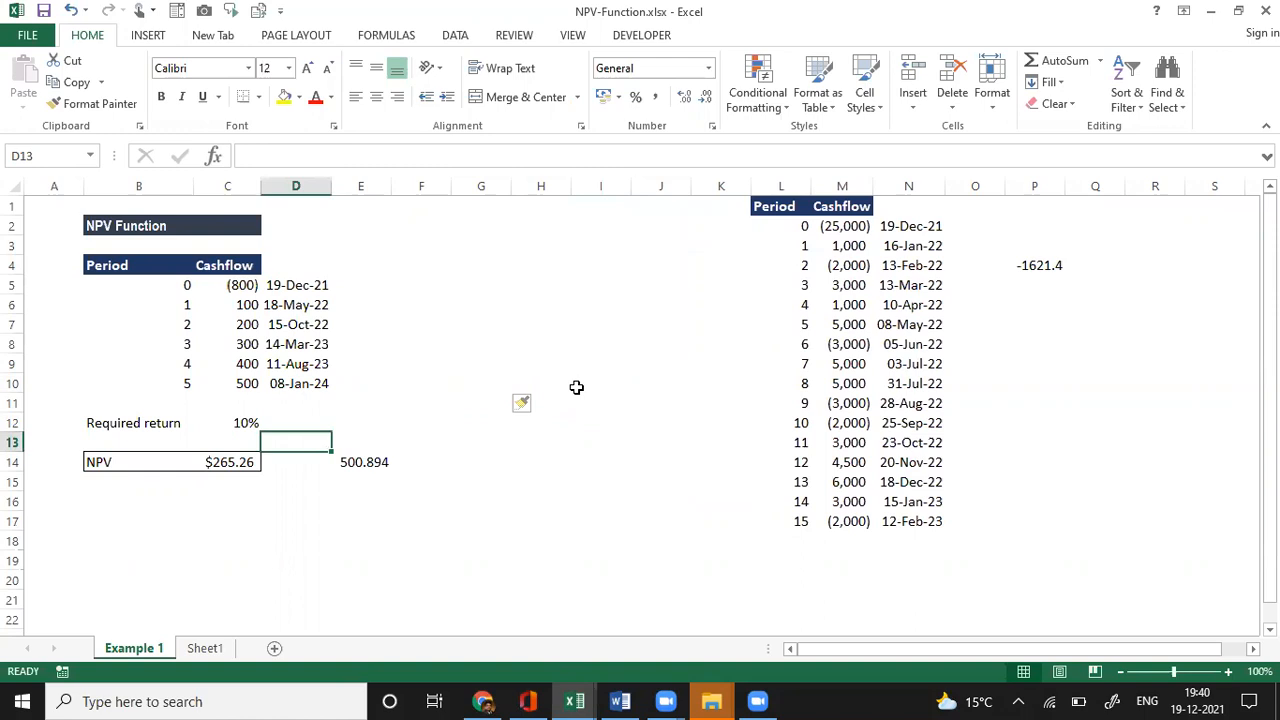
pyautogui.press('Left')
pyautogui.press('Up')
pyautogui.press('Up')
pyautogui.press('Up')
pyautogui.press('Up')
pyautogui.press('Up')
pyautogui.press('Up')
pyautogui.press('Up')
pyautogui.press('Up')
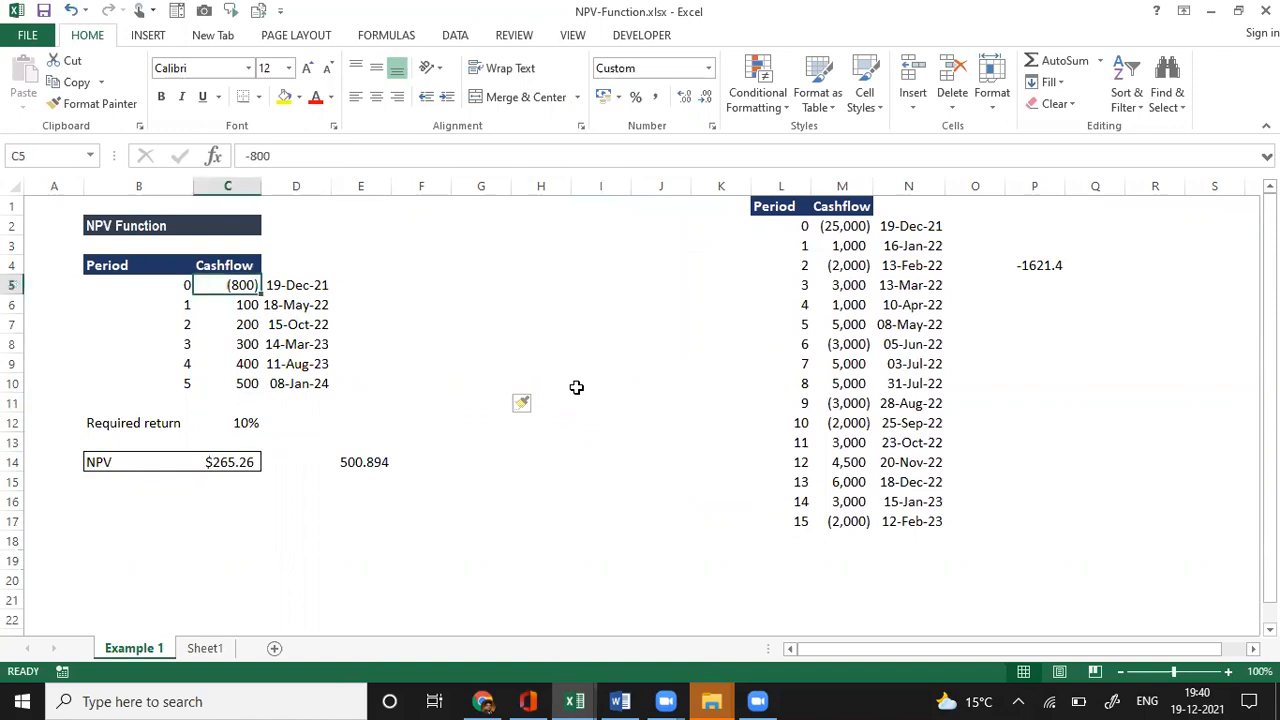
pyautogui.press('Down')
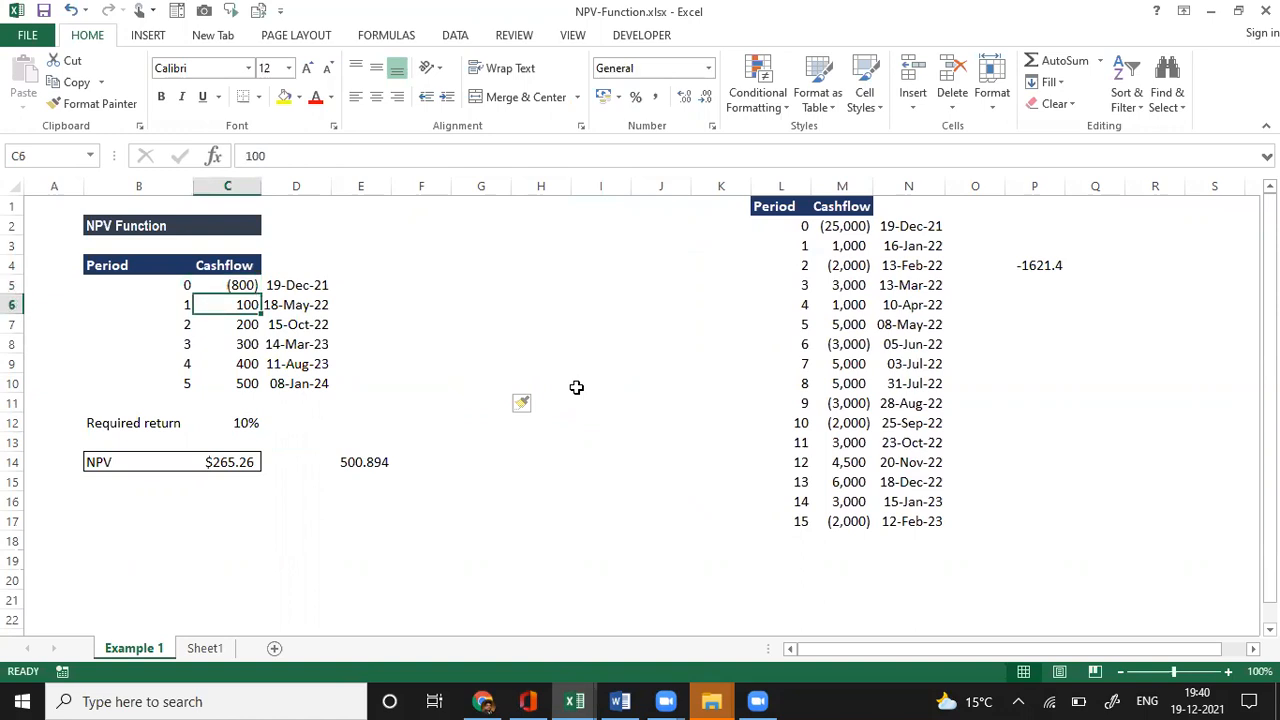
pyautogui.press('Down')
pyautogui.press('Up')
pyautogui.press('Down')
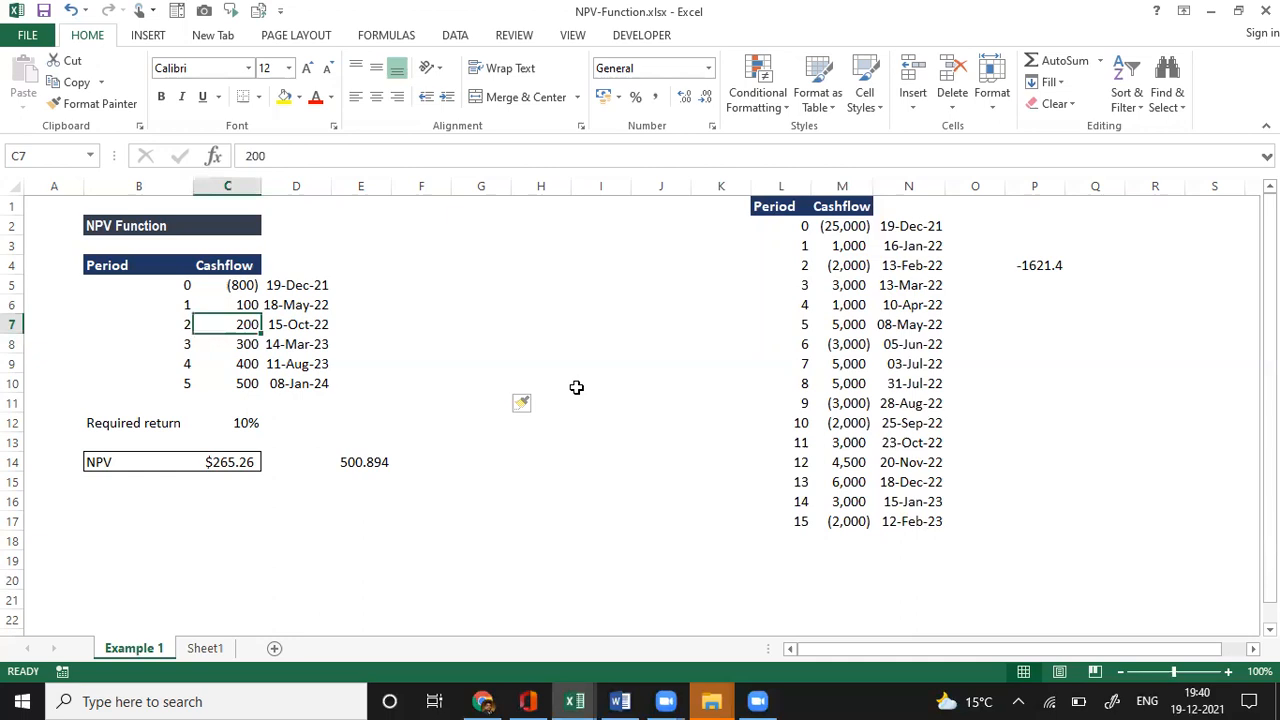
pyautogui.press('Up')
pyautogui.press('Up')
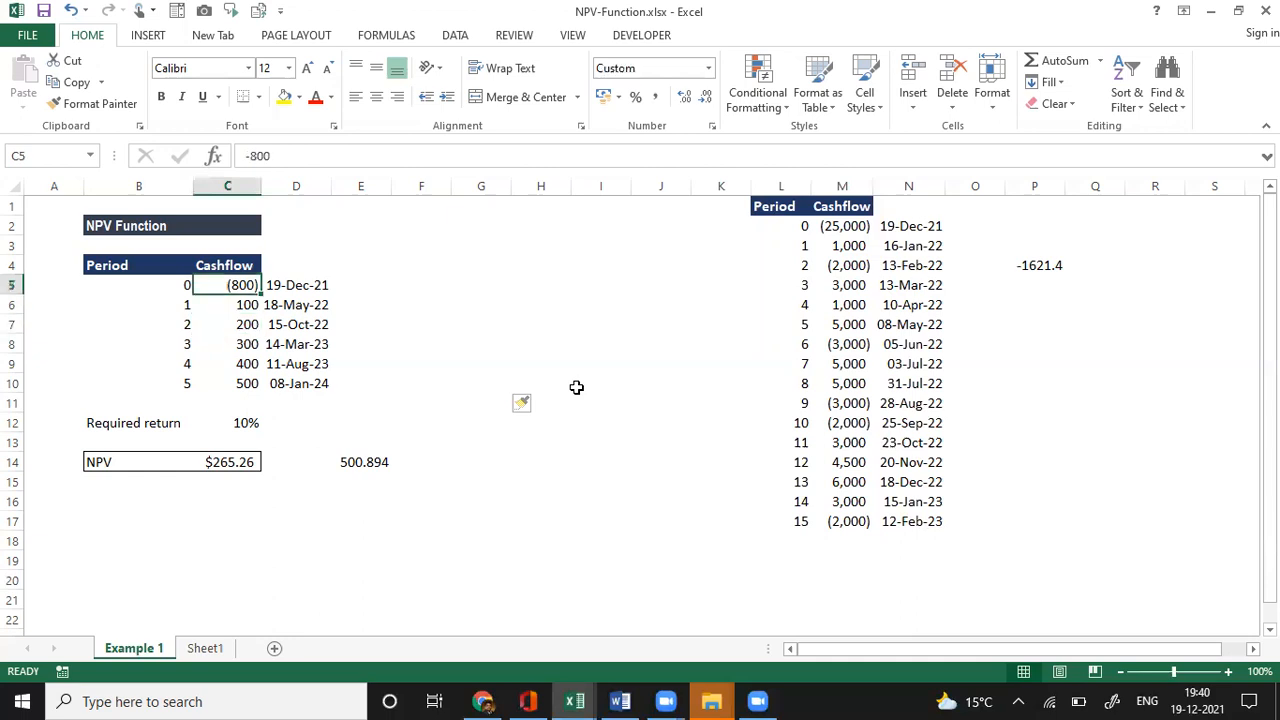
pyautogui.press('Down')
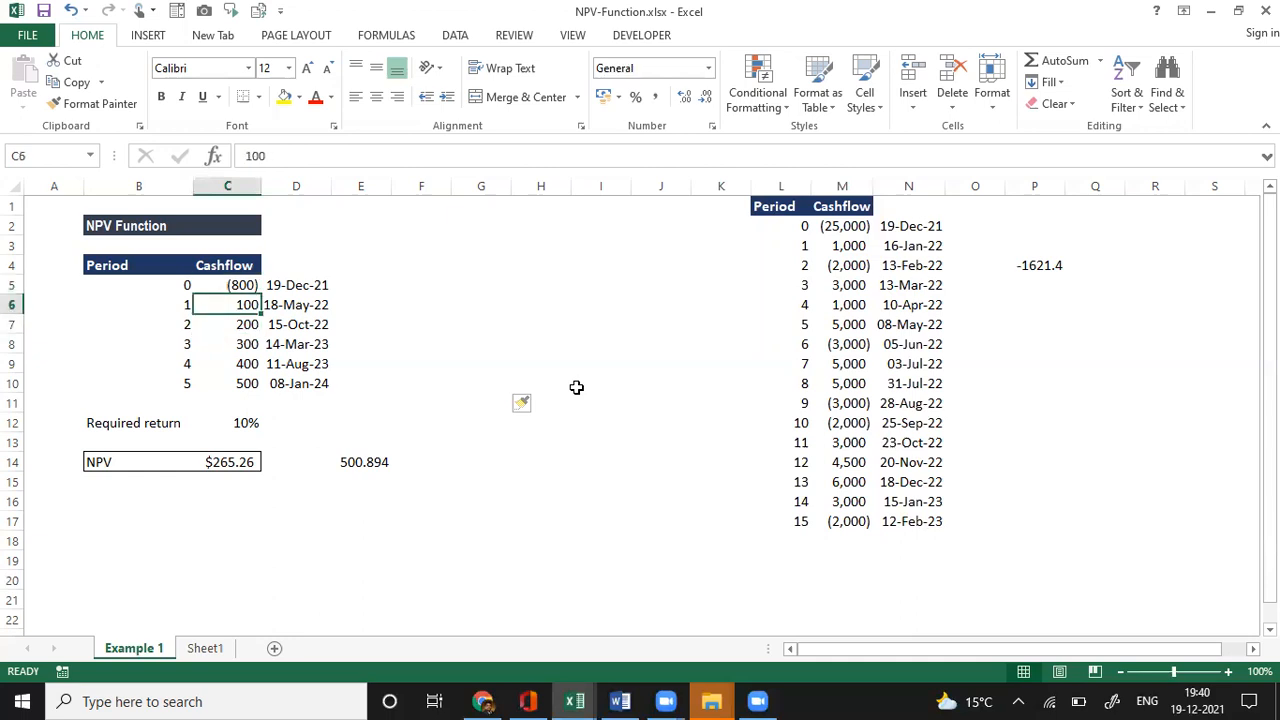
pyautogui.press('Down')
pyautogui.press('Down')
pyautogui.press('Down')
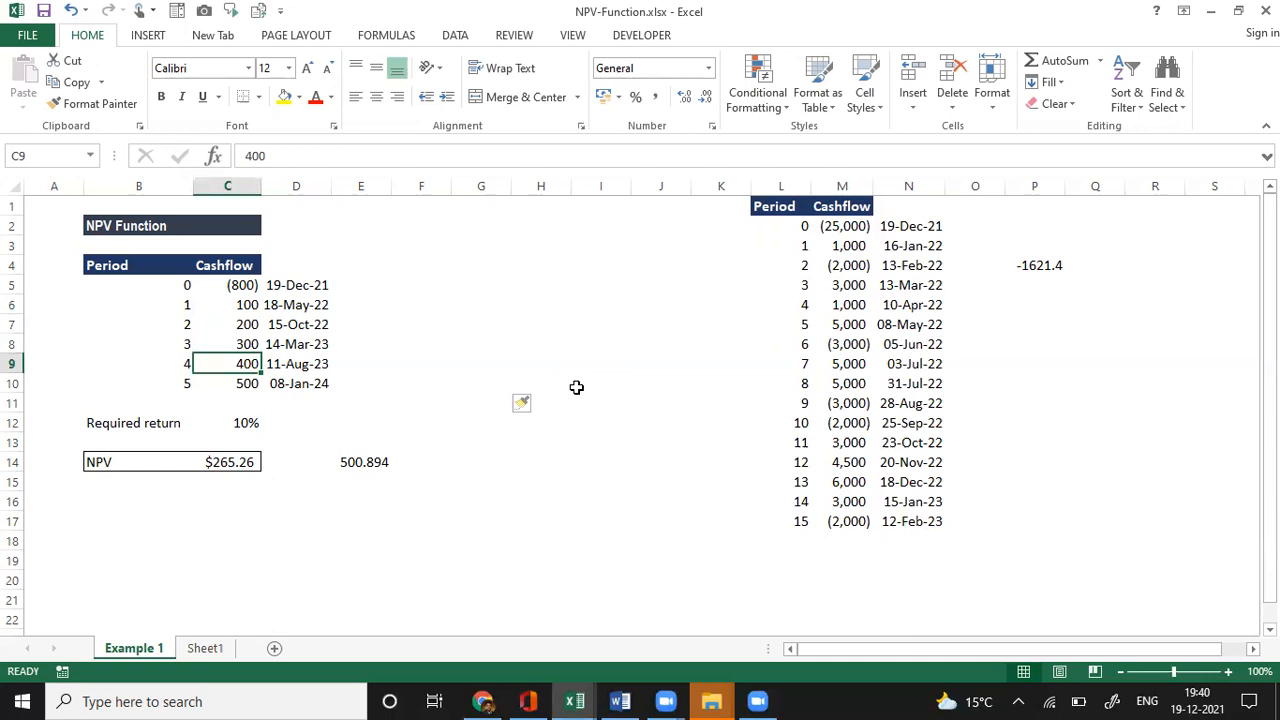
pyautogui.press('Down')
pyautogui.press('Down')
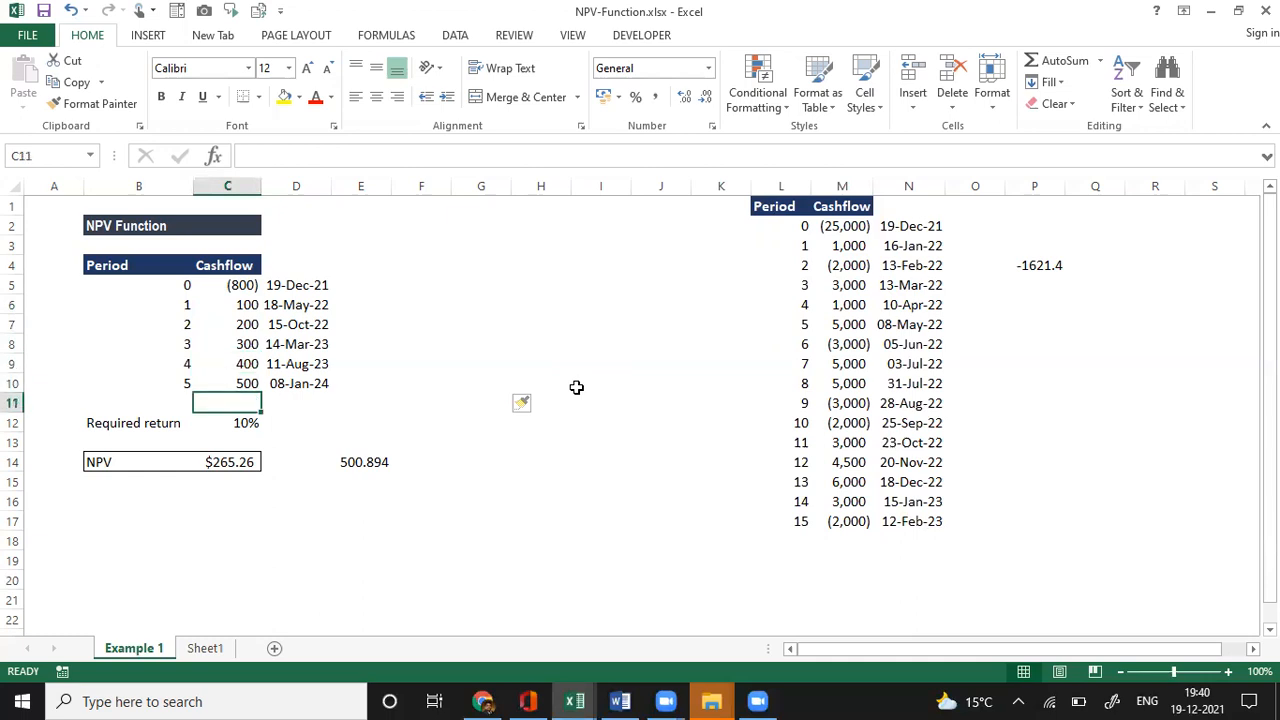
pyautogui.press('Down')
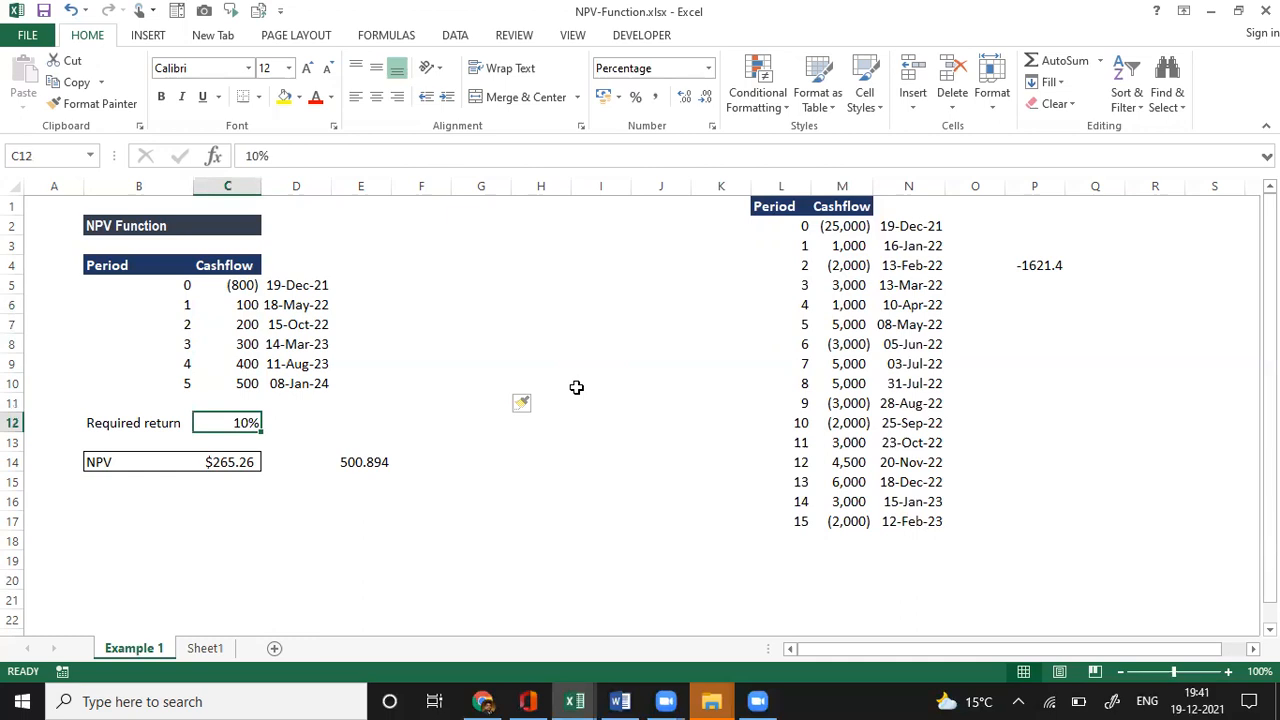
# - Review the cashflows again from period 0 to 5, then examine the NPV formula in C14
pyautogui.press('Up')
pyautogui.press('Up')
pyautogui.press('Up')
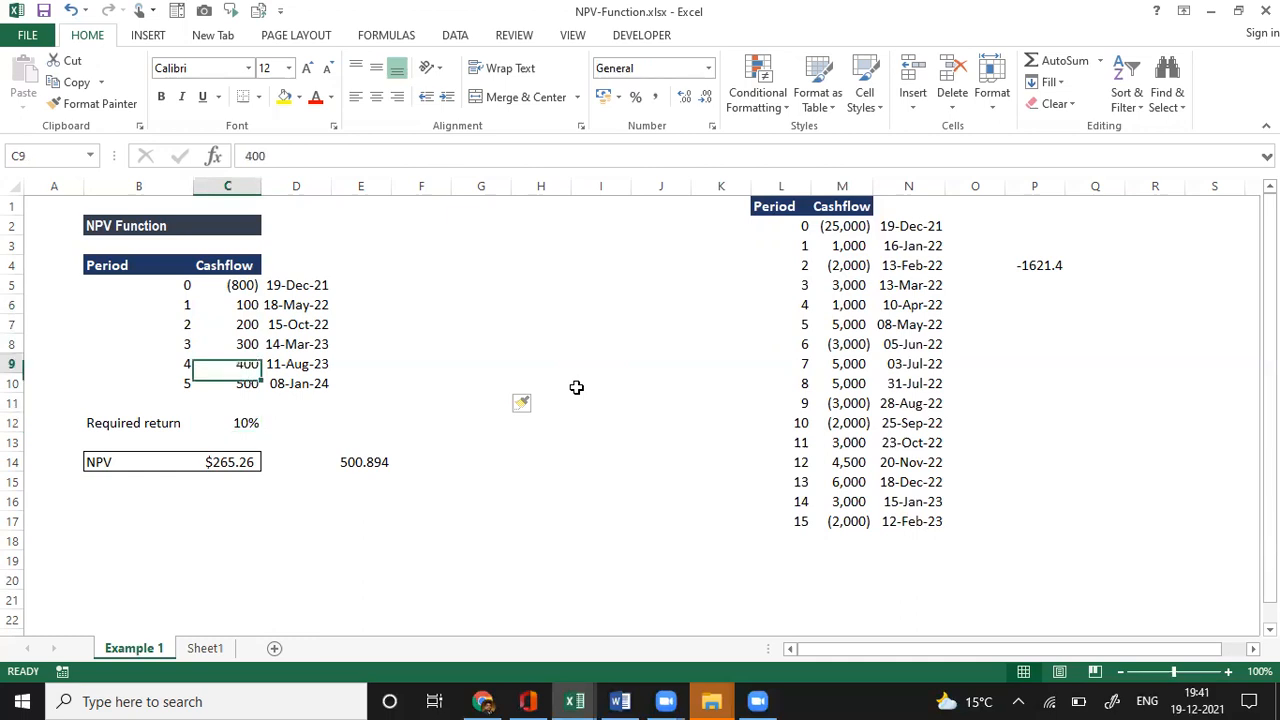
pyautogui.press('Up')
pyautogui.press('Up')
pyautogui.press('Up')
pyautogui.press('Up')
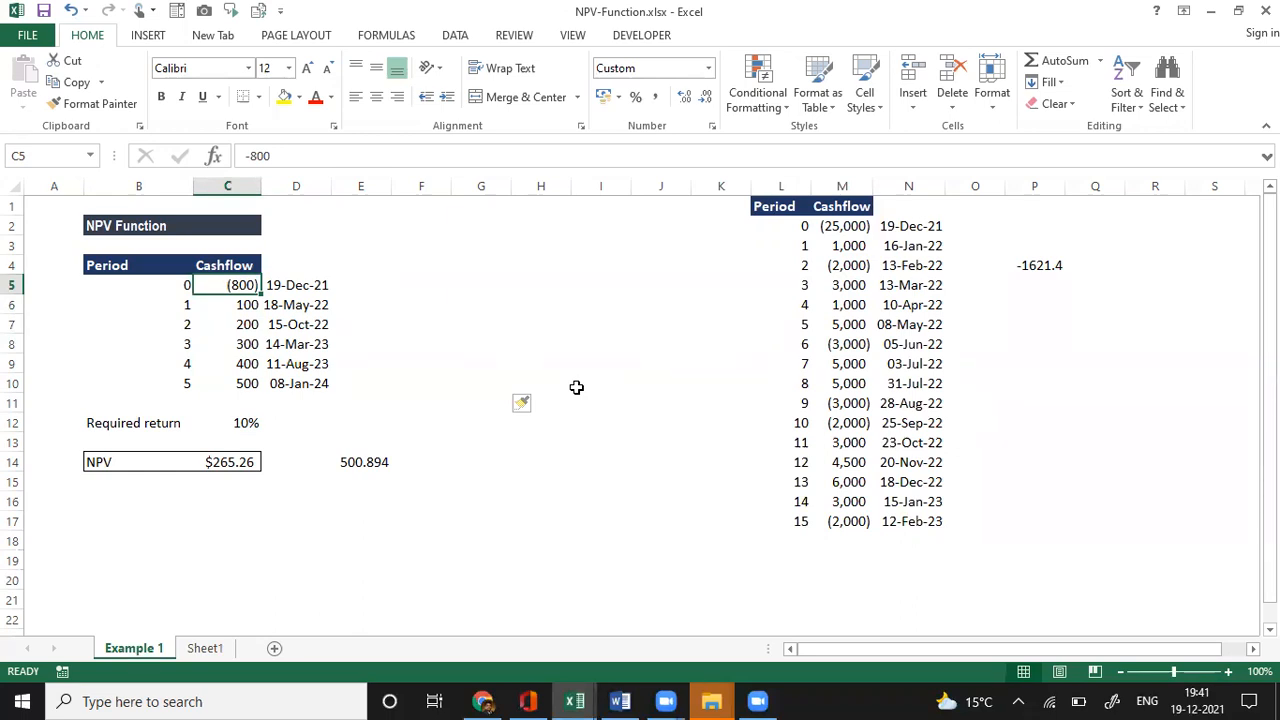
pyautogui.press('Down')
pyautogui.press('Down')
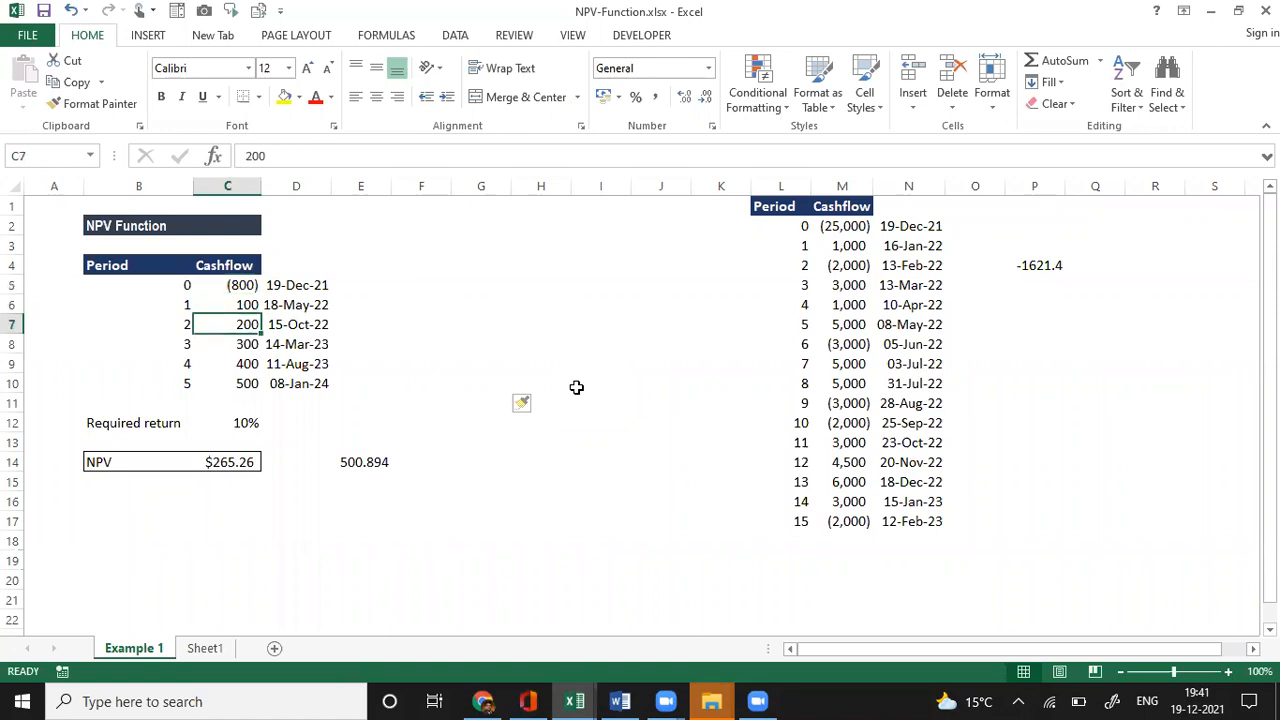
pyautogui.press('Down')
pyautogui.press('Down')
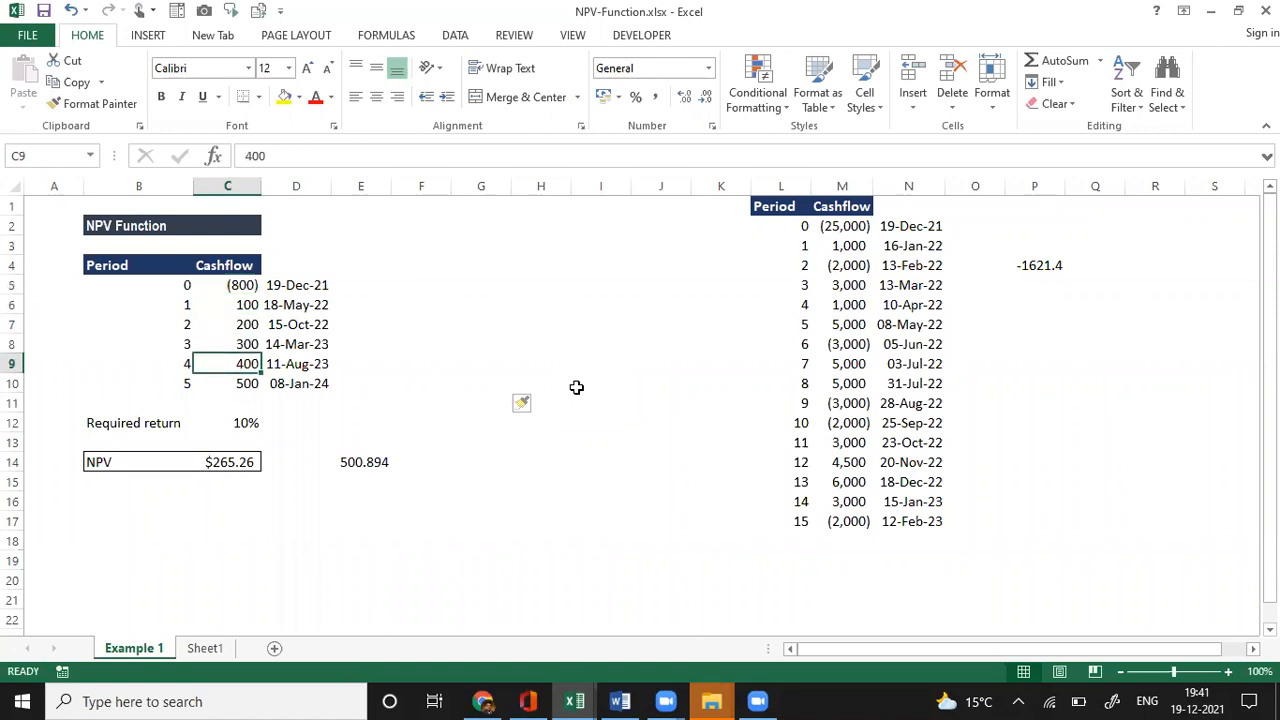
pyautogui.press('Down')
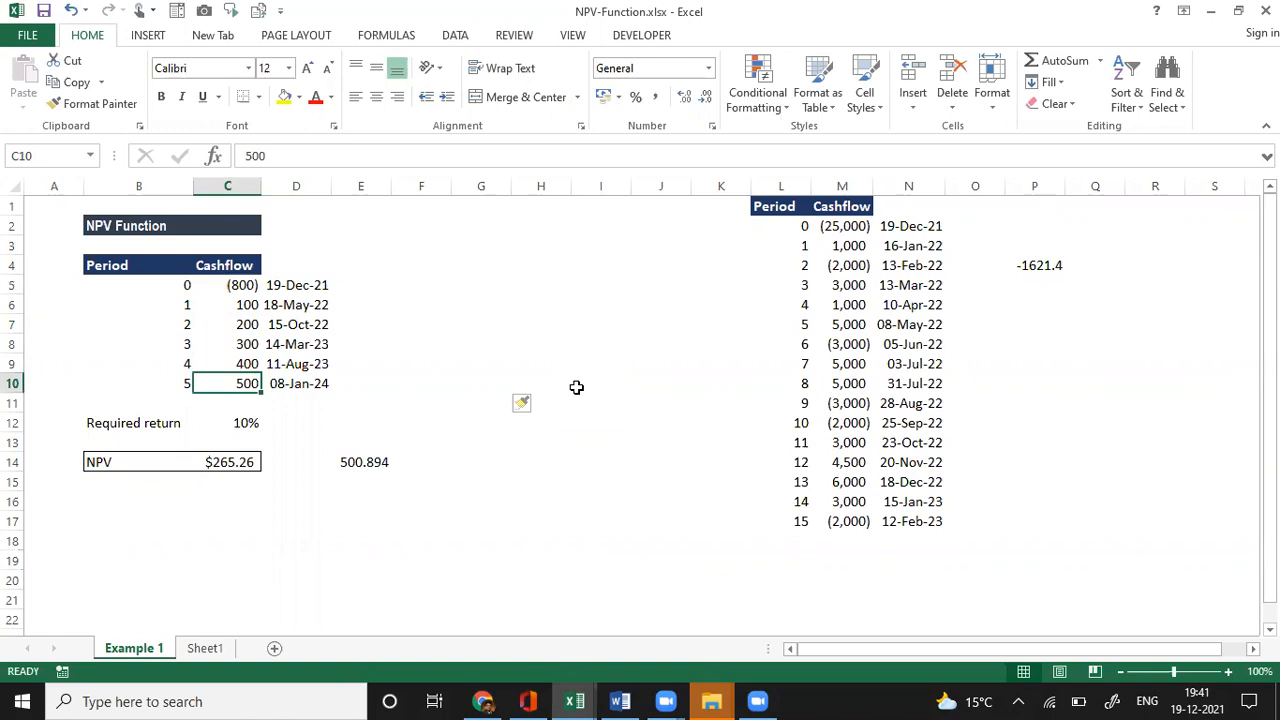
pyautogui.press('Down')
pyautogui.press('Down')
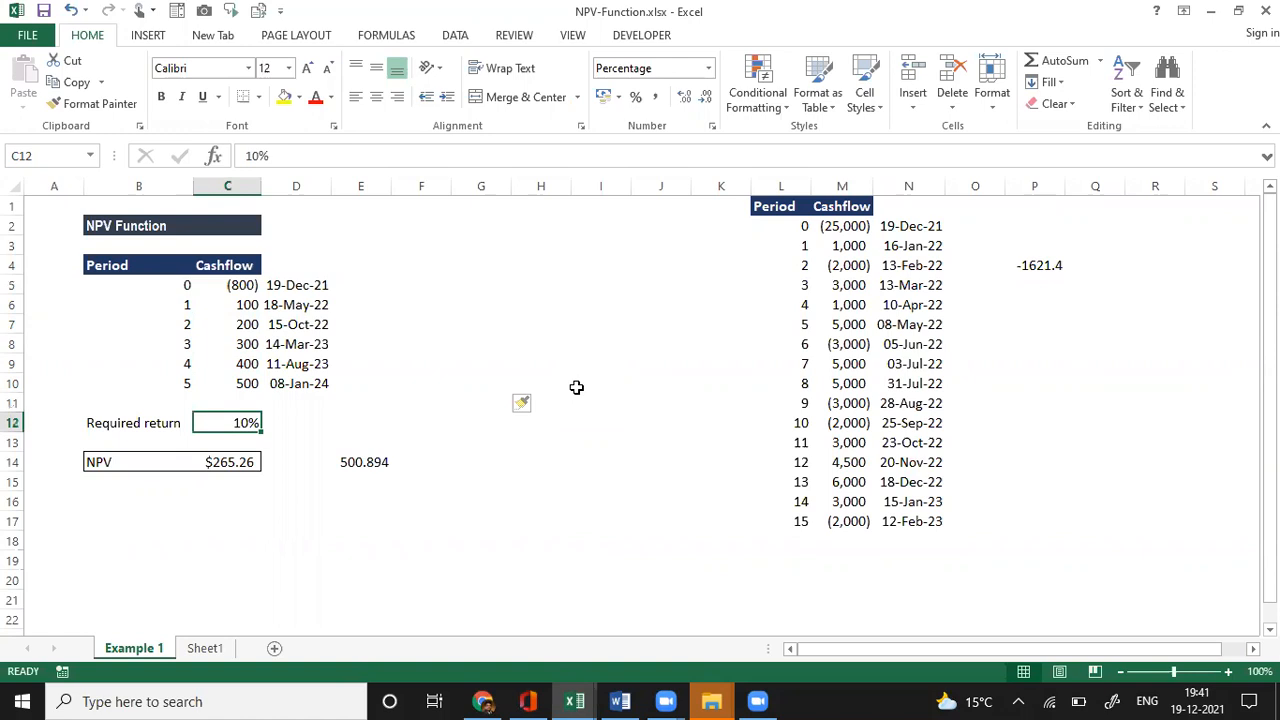
pyautogui.press('Down')
pyautogui.press('Down')
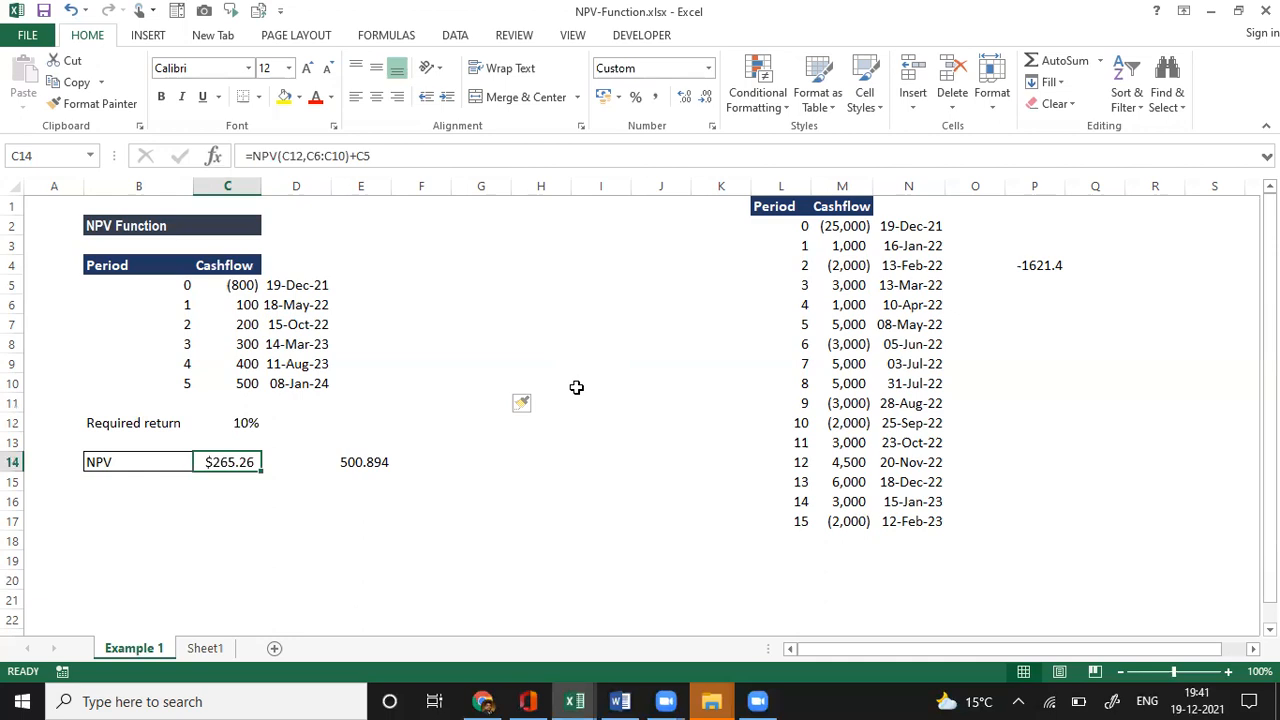
# - Enter =NPV(C12,C6:C10) in C17, using the required return as rate and the period 1 to 5 cashflows as values
pyautogui.press('Down')
pyautogui.press('Down')
pyautogui.press('Down')
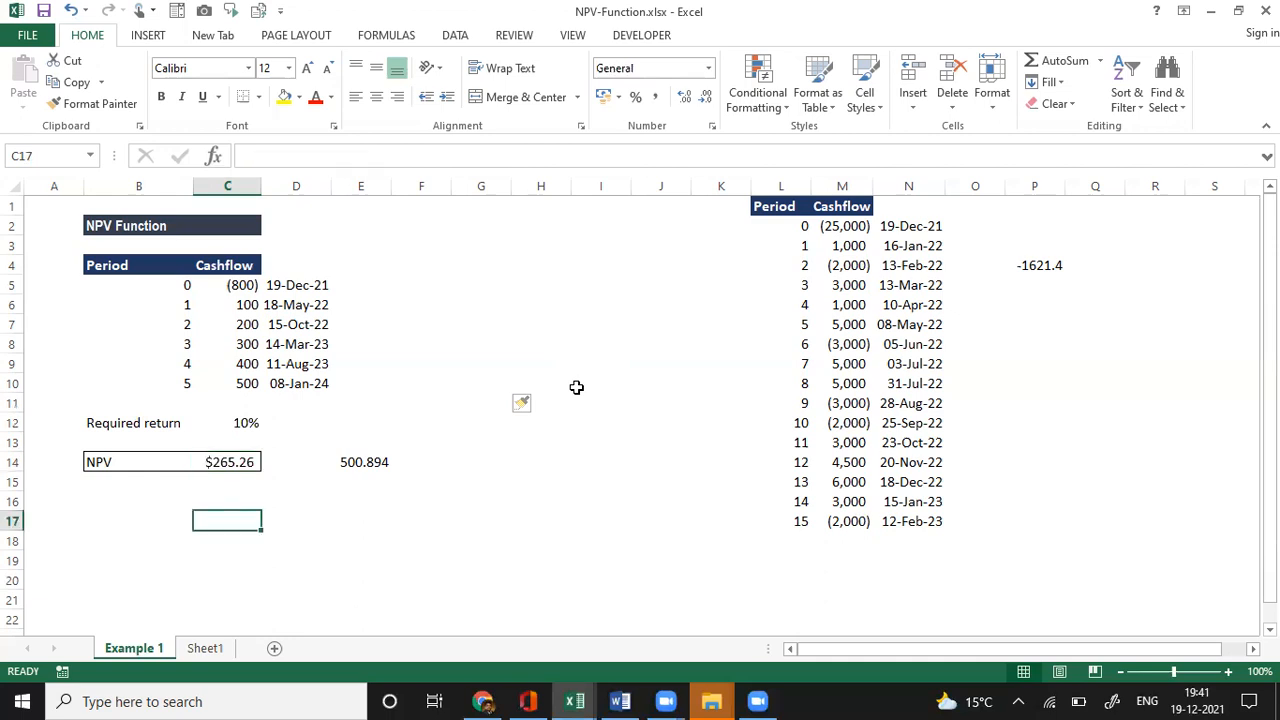
pyautogui.write('=n')
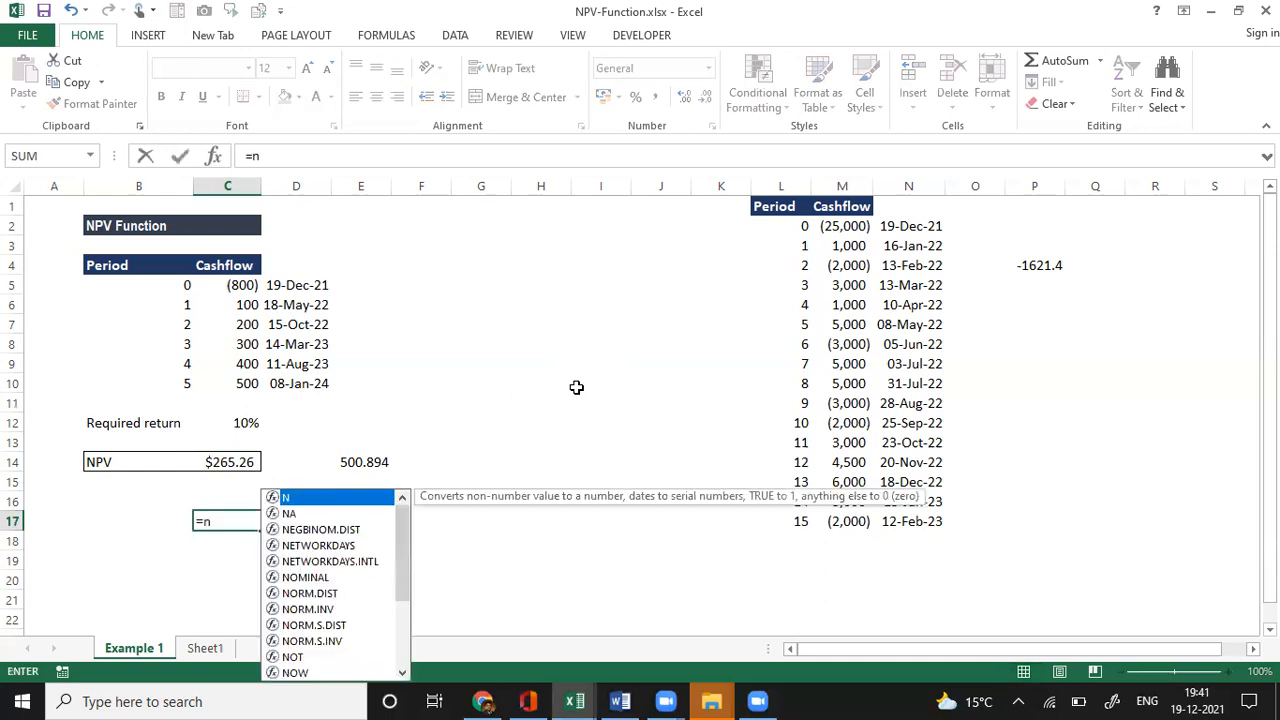
pyautogui.write('pa')
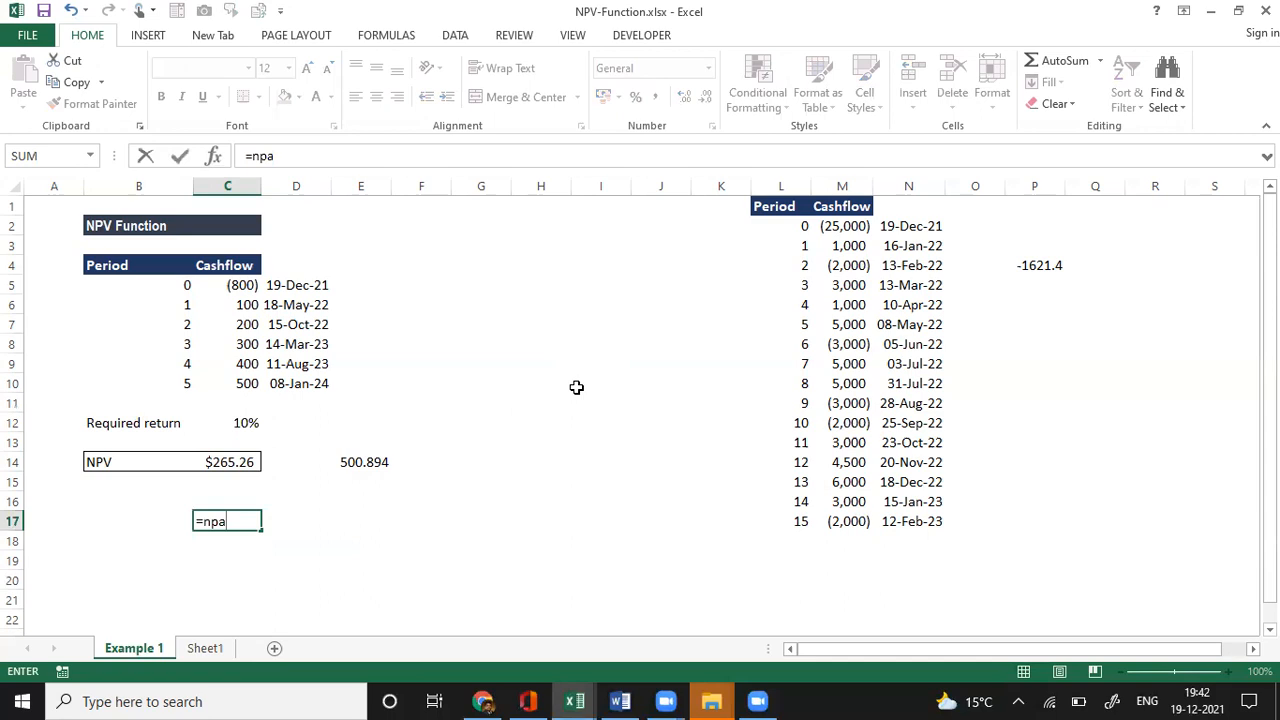
pyautogui.press('Escape')
pyautogui.write('=np')
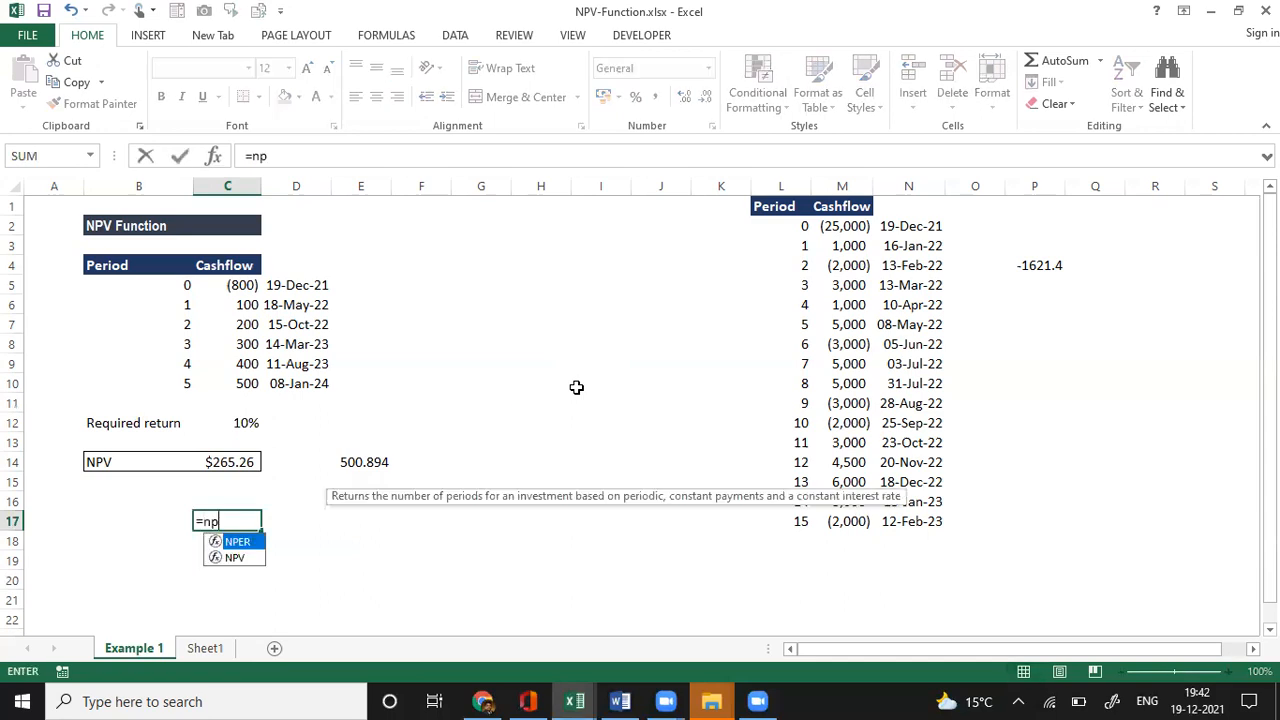
pyautogui.write('v(')
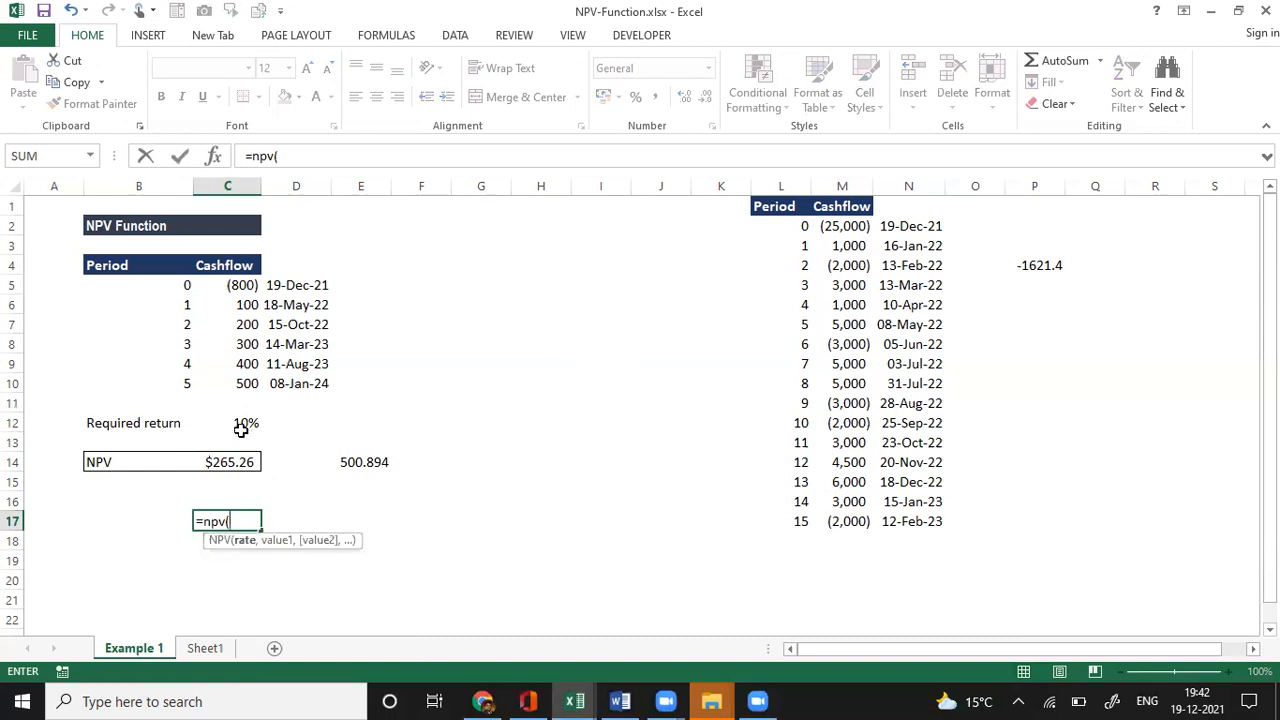
pyautogui.click(237, 422)
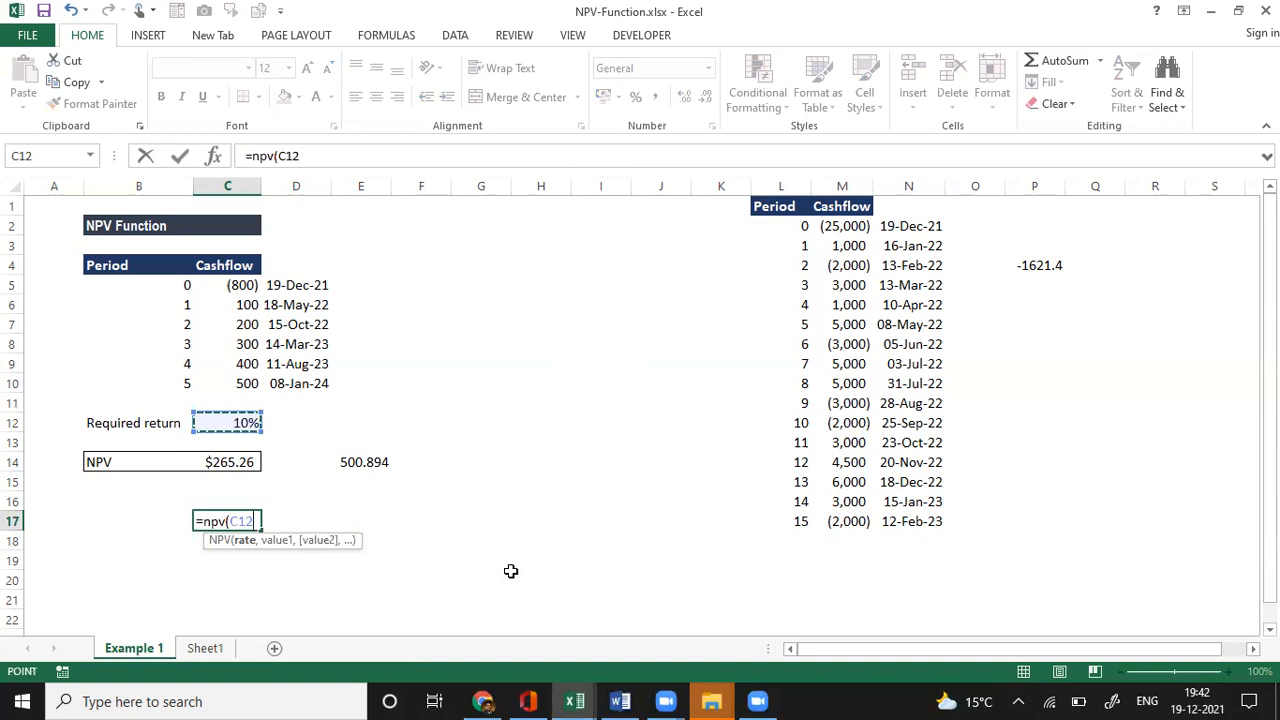
pyautogui.write(',')
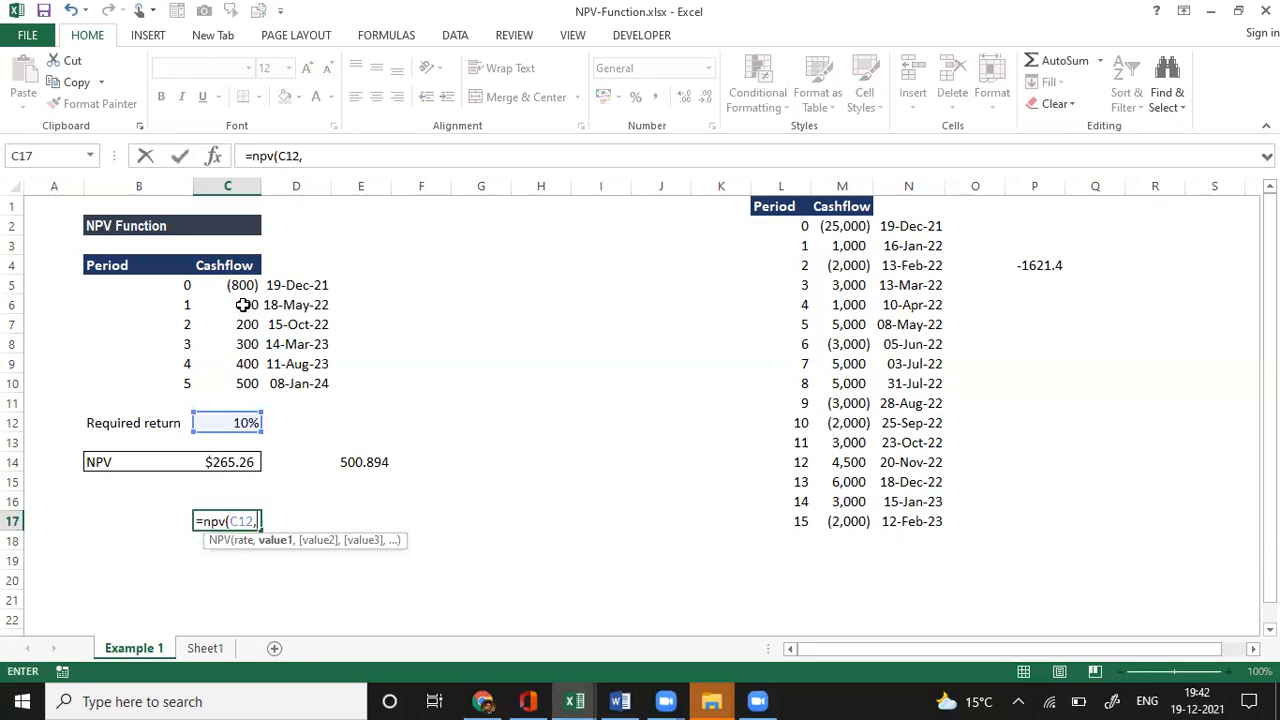
pyautogui.moveTo(243, 305); pyautogui.dragTo(246, 383)
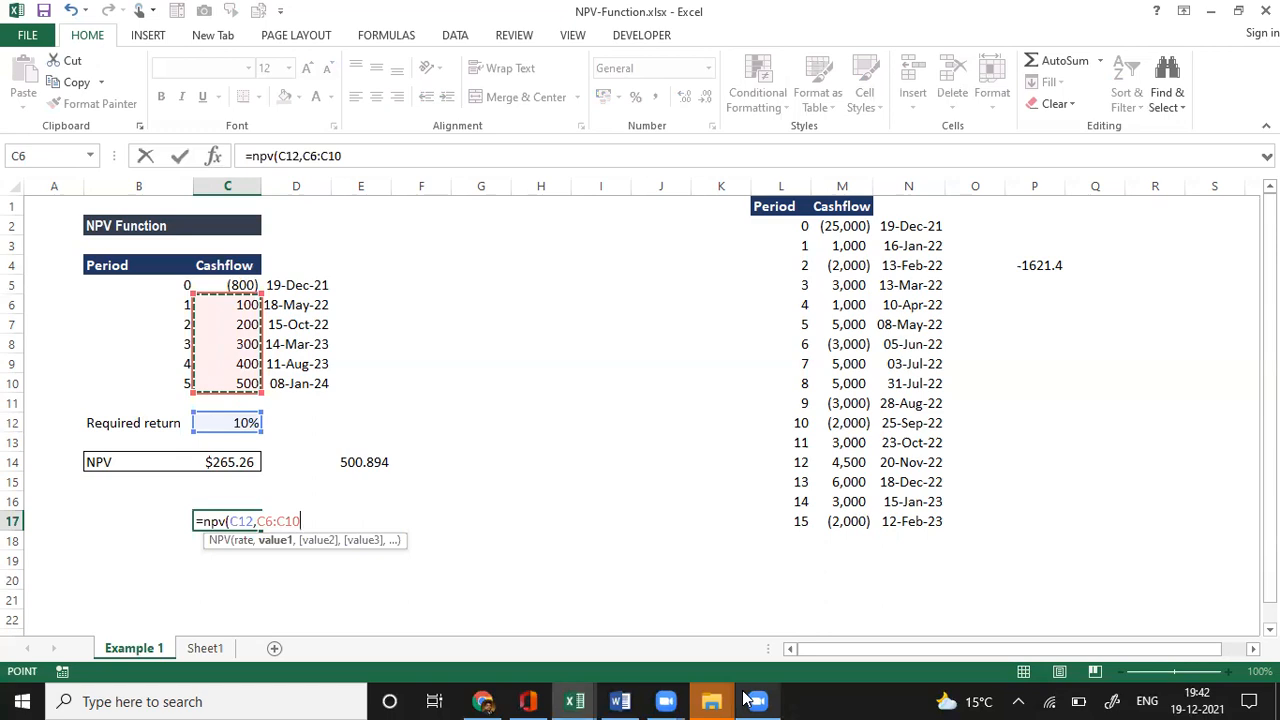
pyautogui.moveTo(745, 698)
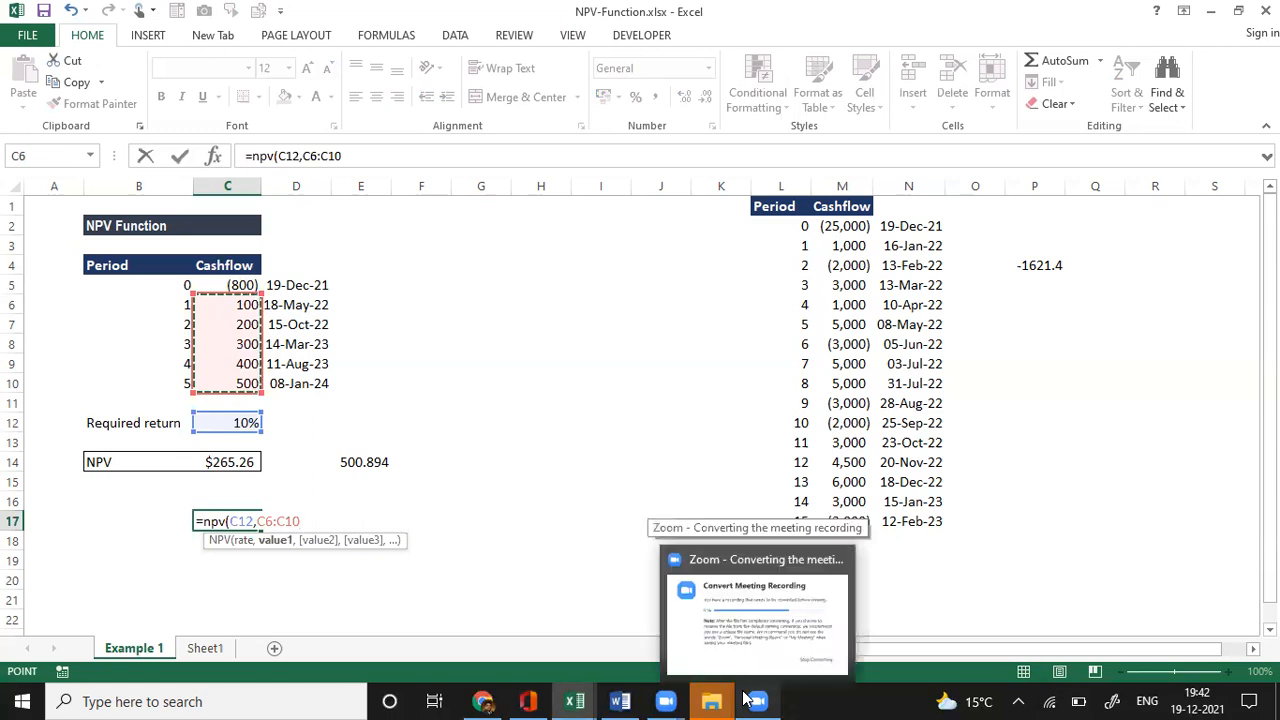
pyautogui.write(')')
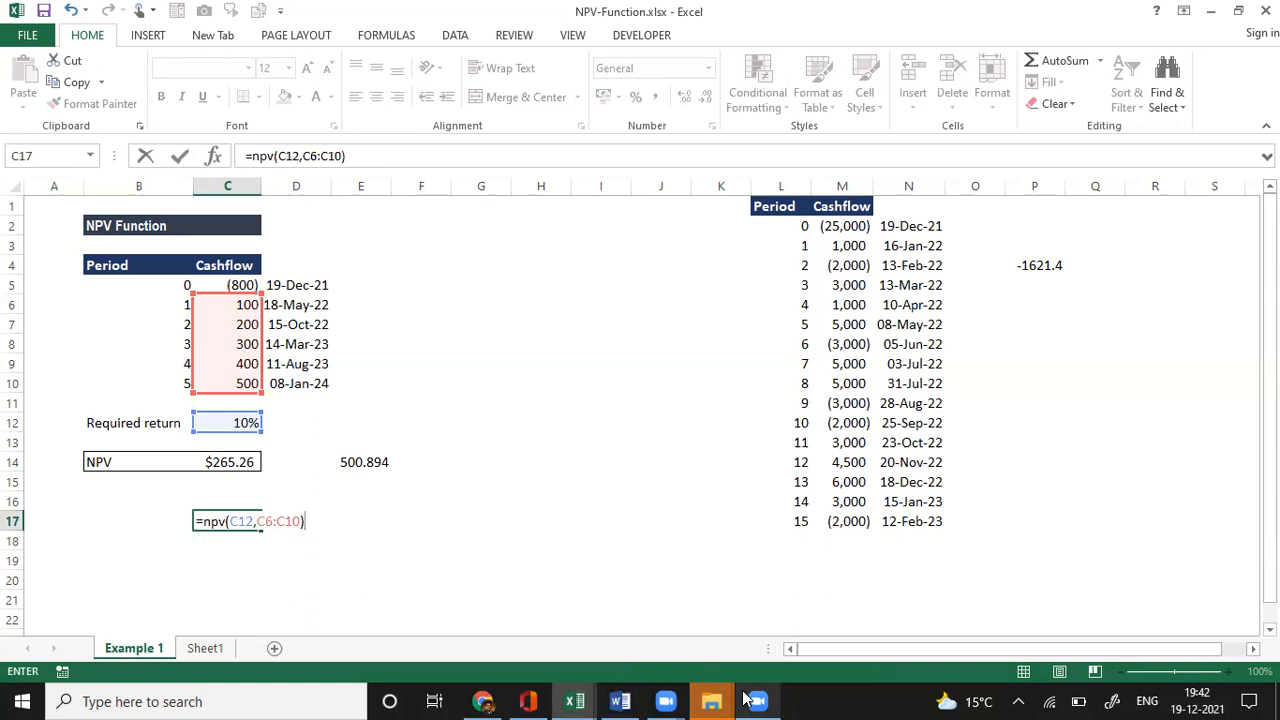
pyautogui.press('Return')
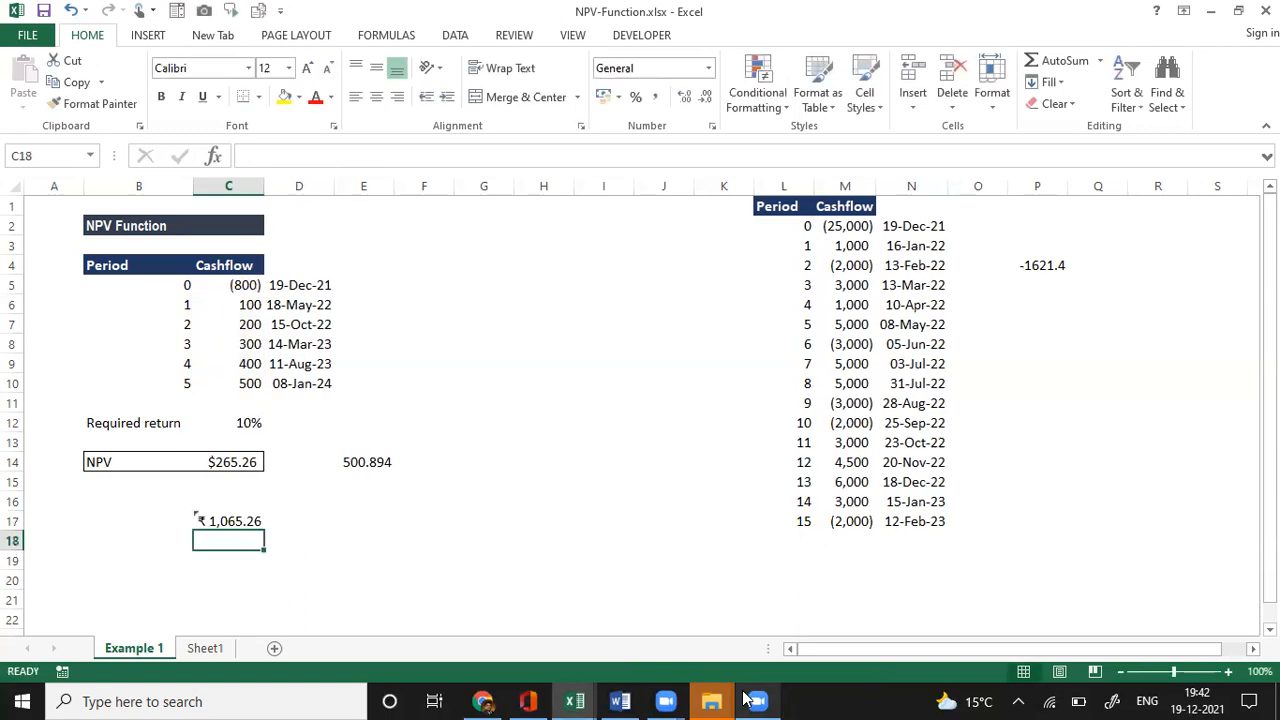
# - Add the initial outflow in C5 to the C17 formula, making it =NPV(C12,C6:C10)+C5
pyautogui.press('Up')
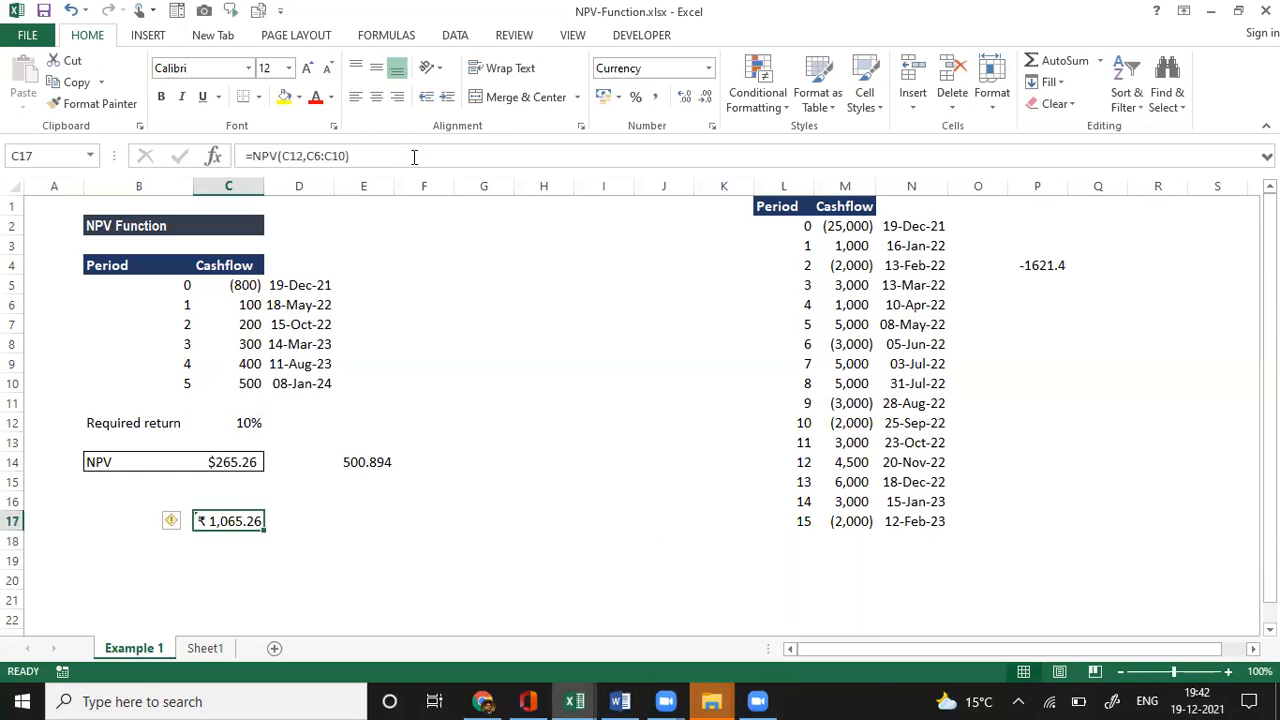
pyautogui.click(414, 157)
pyautogui.write('+')
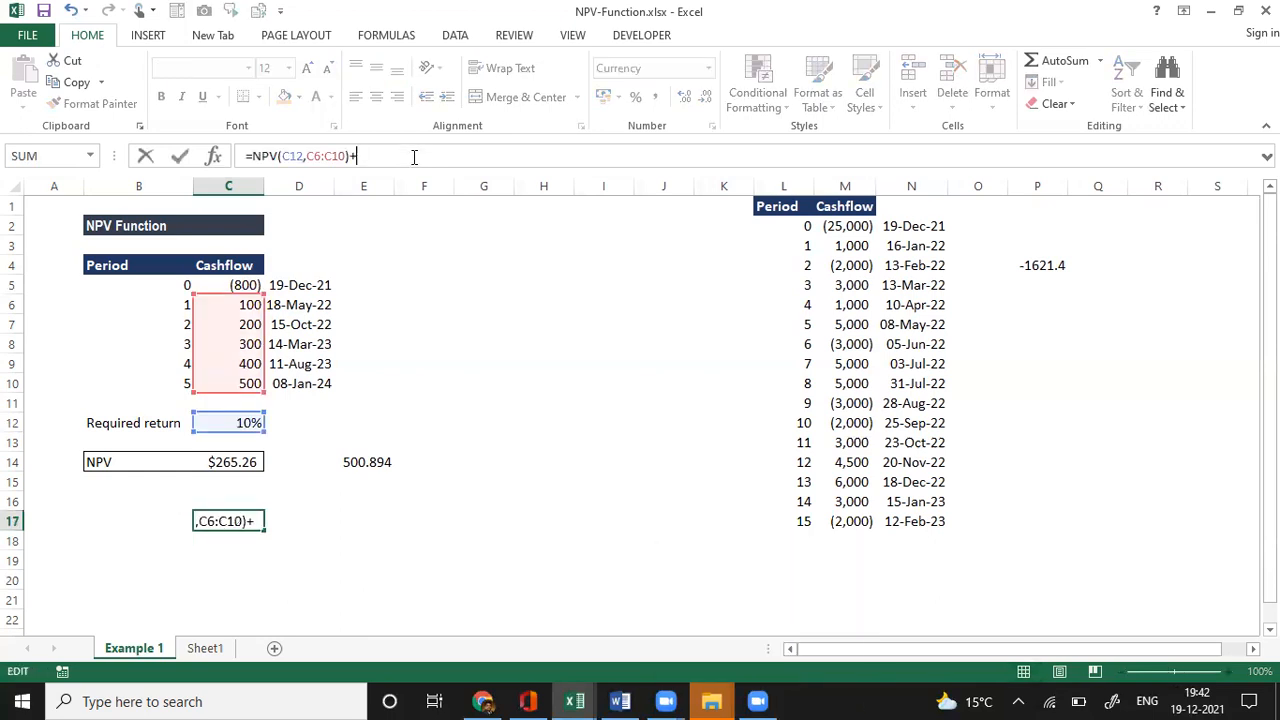
pyautogui.click(237, 285)
pyautogui.hotkey('ctrl', 'Return')
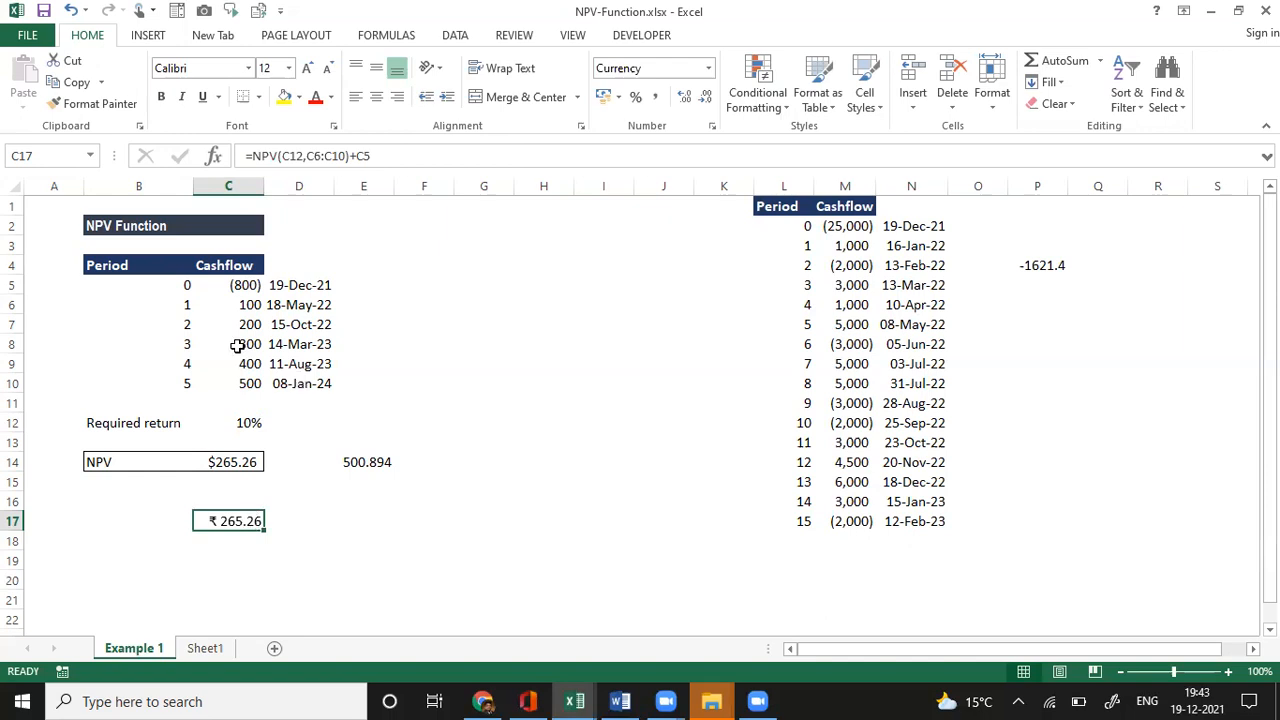
# - Set the period 2 cashflow in C7 to 50 and the period 4 cashflow in C9 to 200
pyautogui.click(243, 313)
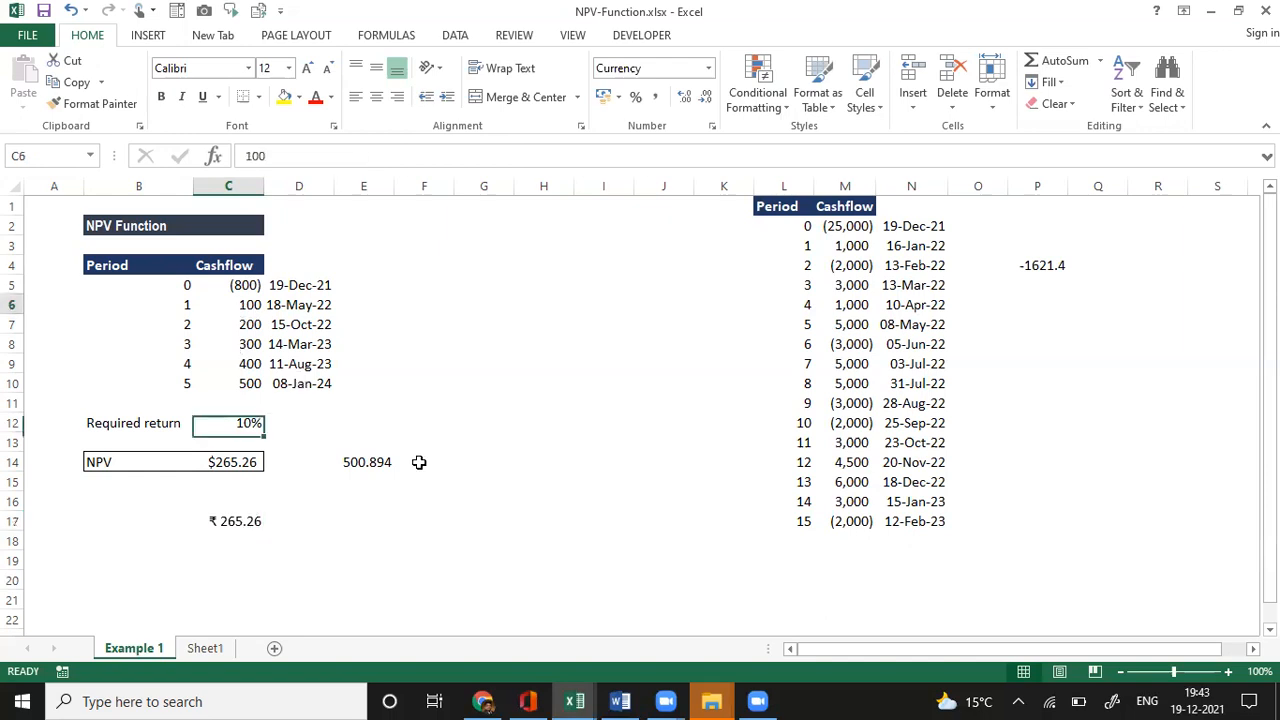
pyautogui.press('Down')
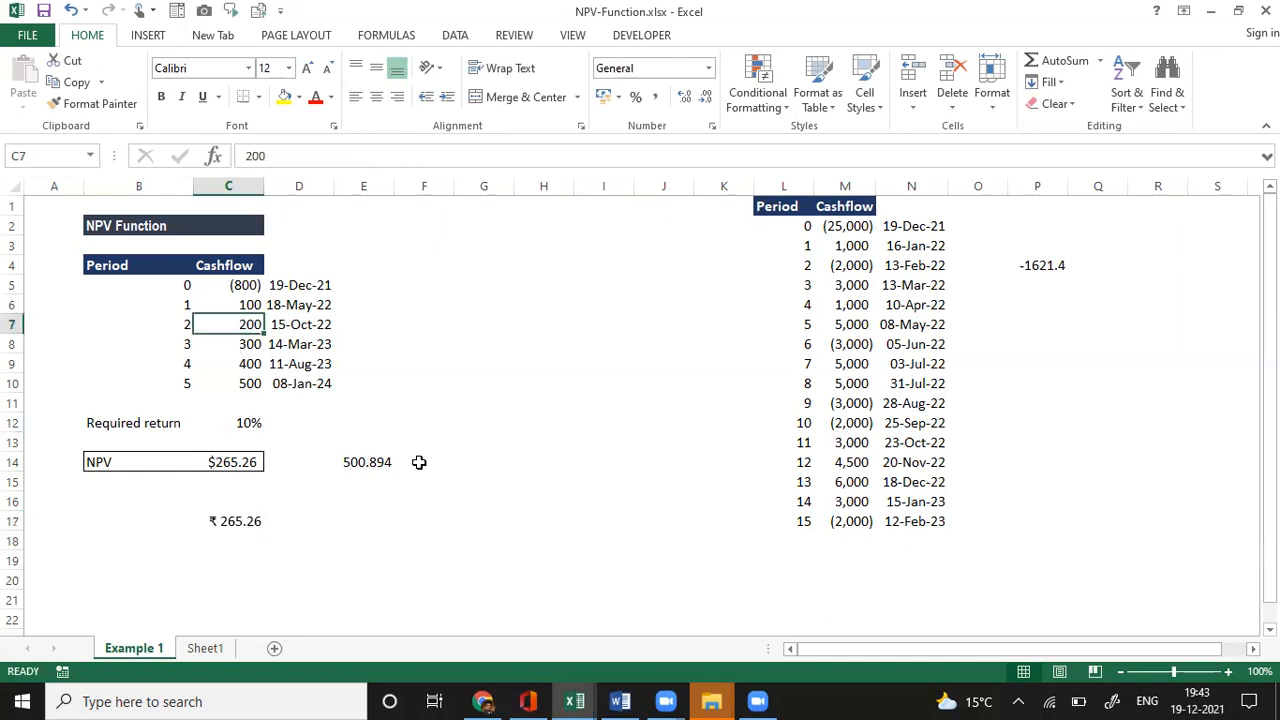
pyautogui.write('50')
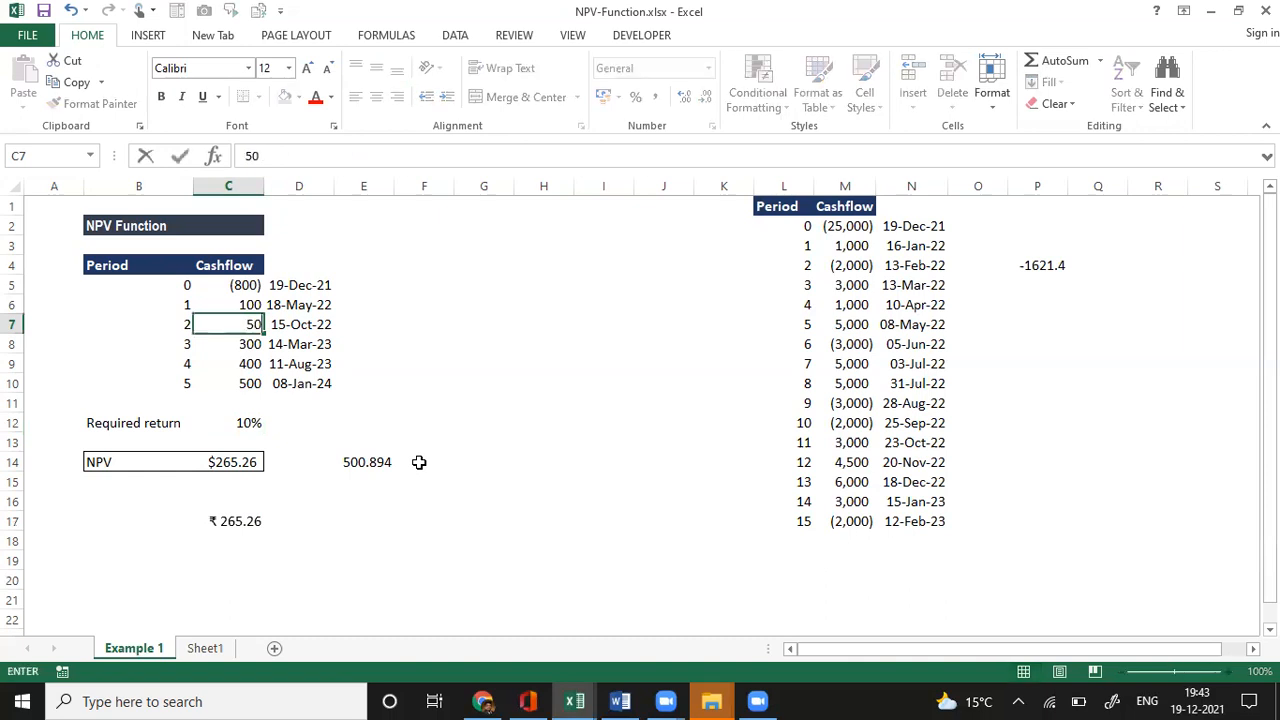
pyautogui.press('Return')
pyautogui.press('Return')
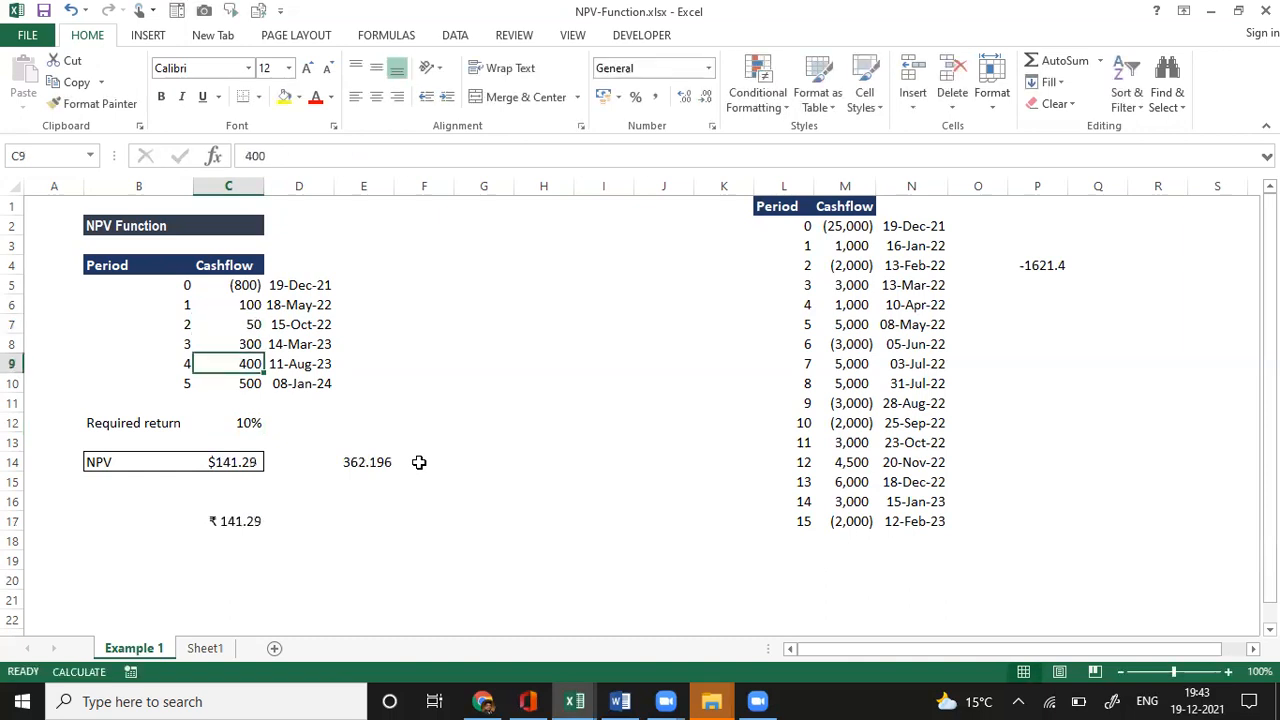
pyautogui.write('200')
pyautogui.press('Return')
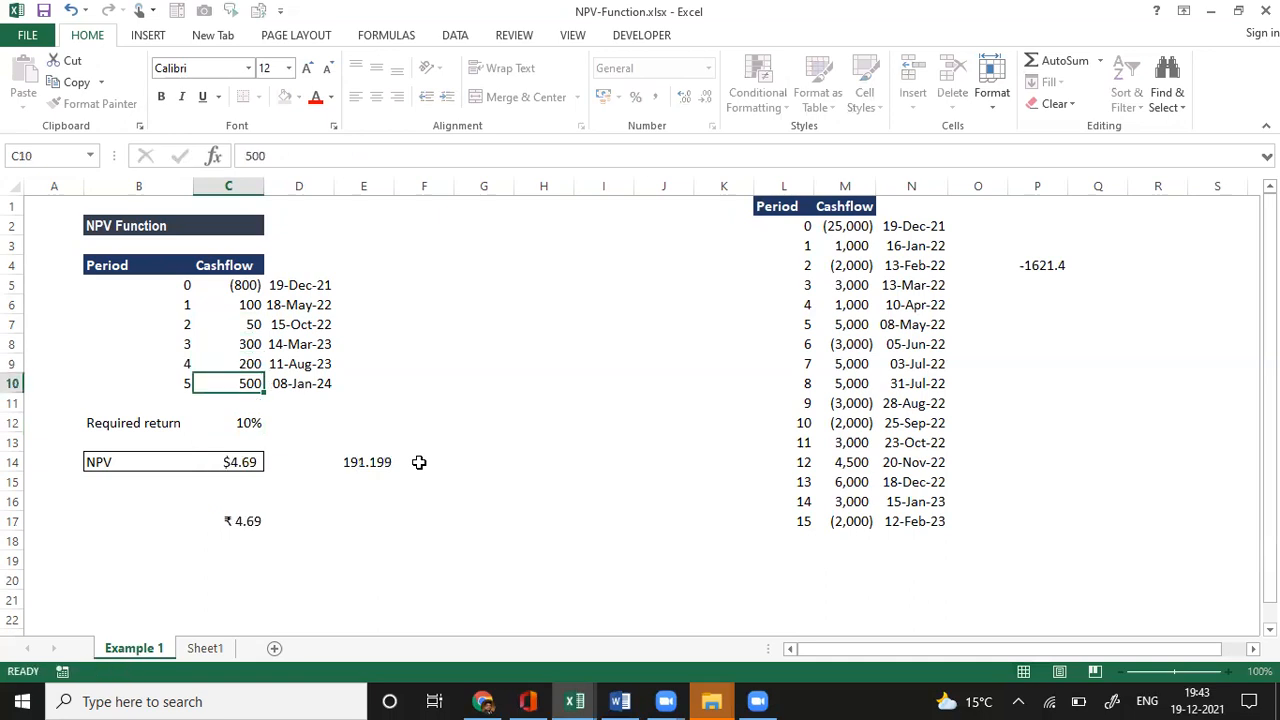
# - Try a period 5 cashflow of 0 in C10, and then set that cashflow to 30
pyautogui.write('0')
pyautogui.hotkey('ctrl', 'Return')
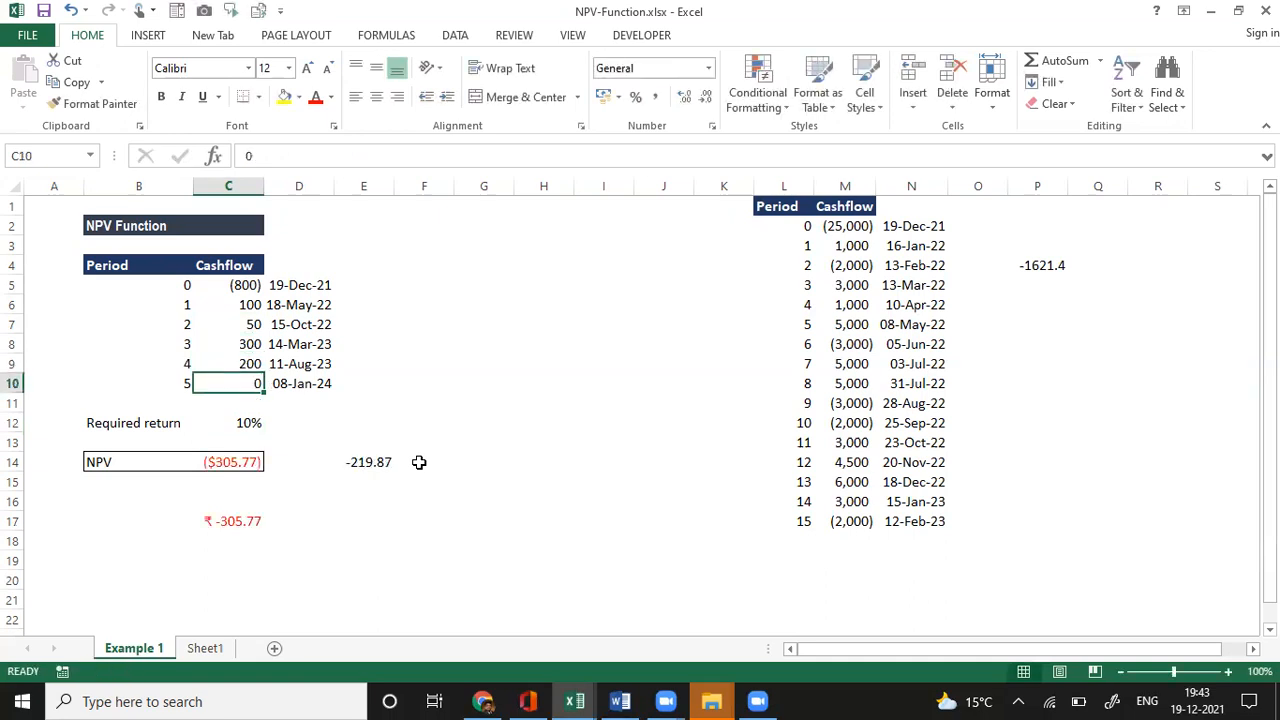
pyautogui.write('30')
pyautogui.hotkey('ctrl', 'Return')
pyautogui.press('Return')
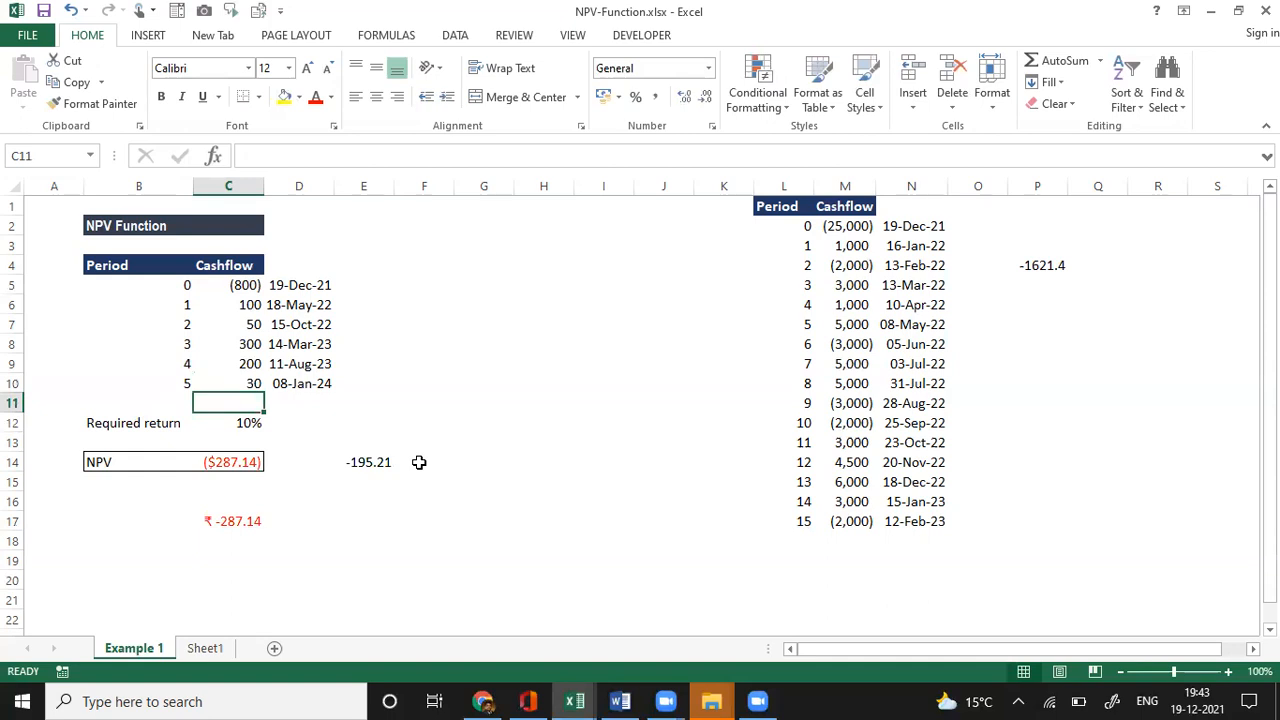
pyautogui.press('Up')
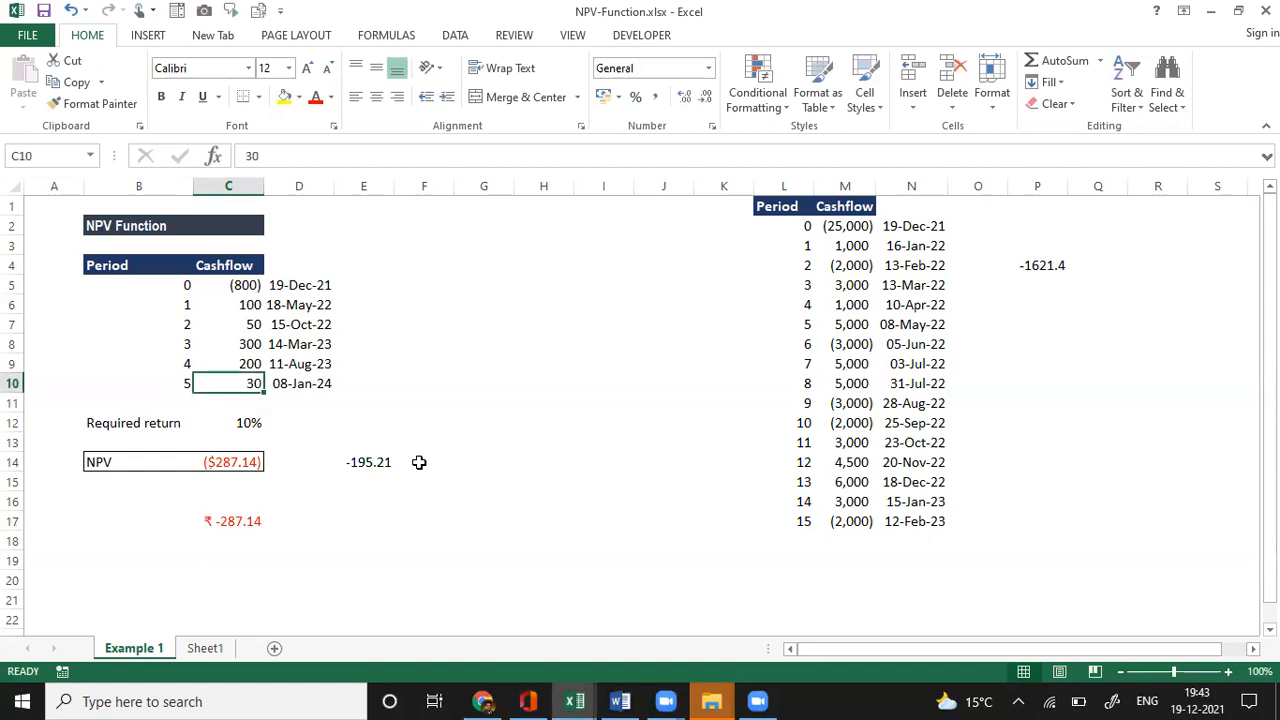
# - Examine the NPV result and formula in C17 against the cashflows and the NPV in C14
pyautogui.press('Down')
pyautogui.press('Down')
pyautogui.press('Down')
pyautogui.press('Down')
pyautogui.press('Down')
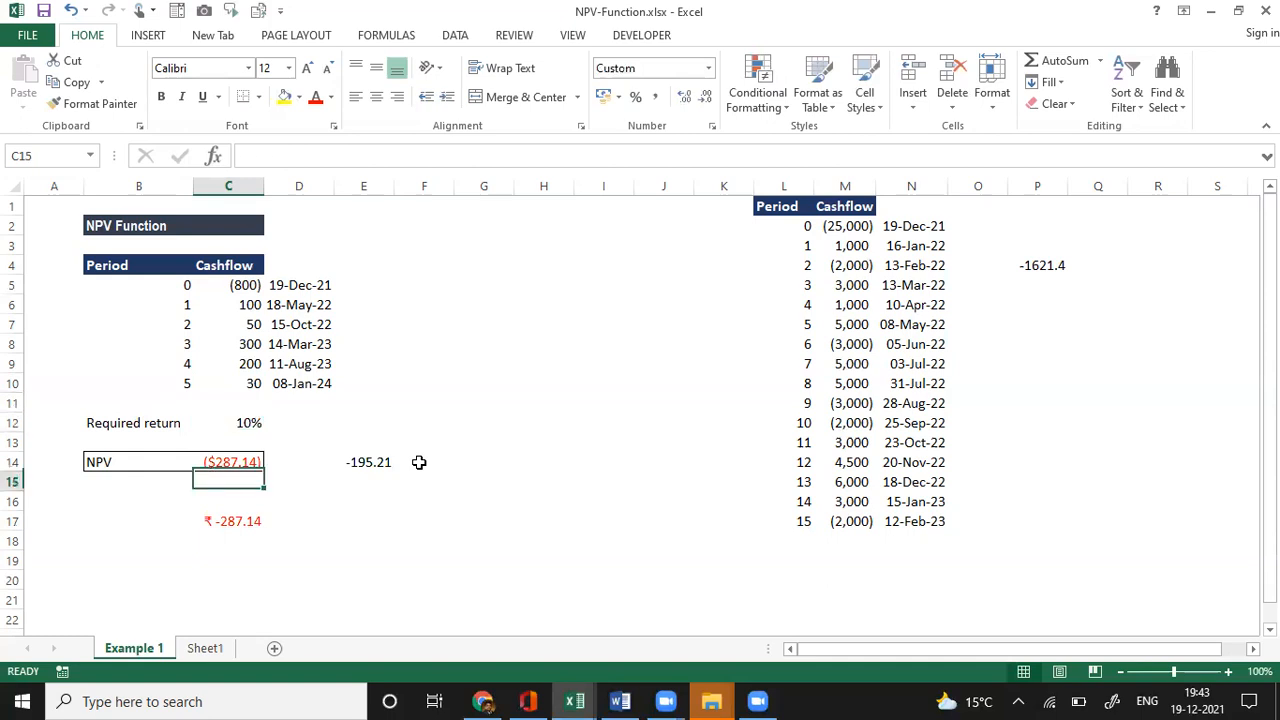
pyautogui.press('Down')
pyautogui.press('Down')
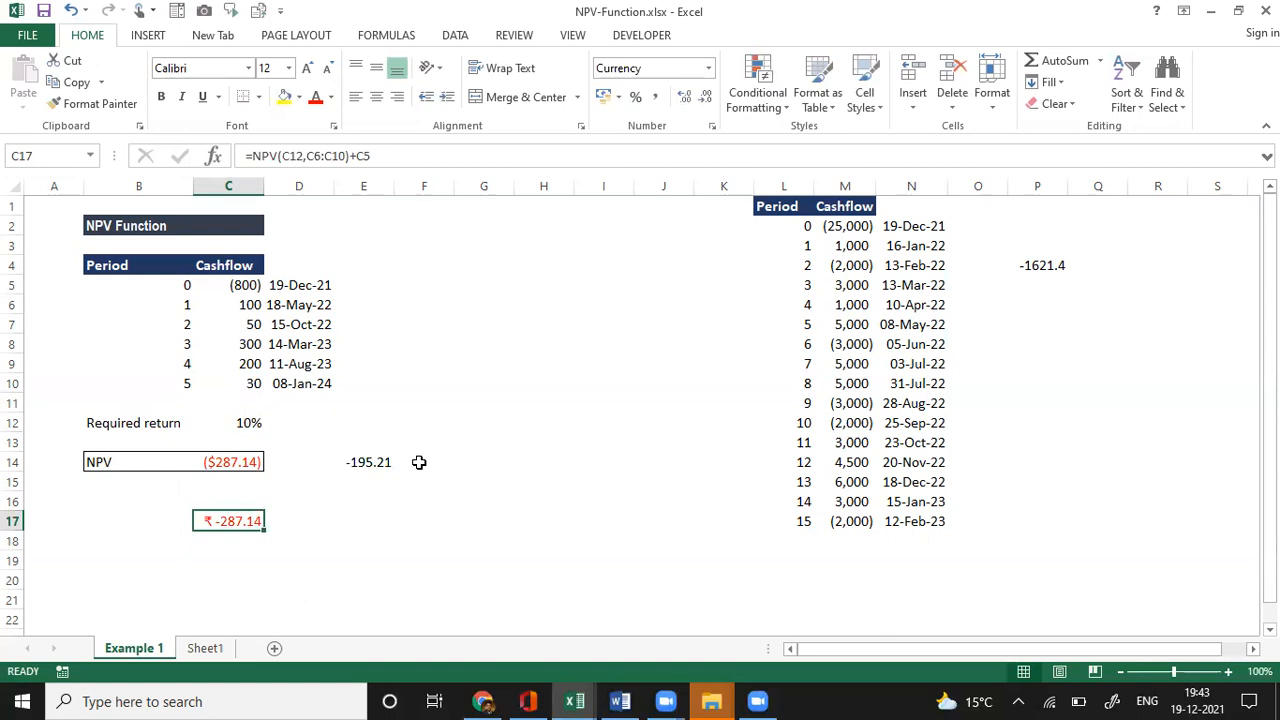
pyautogui.click(241, 324)
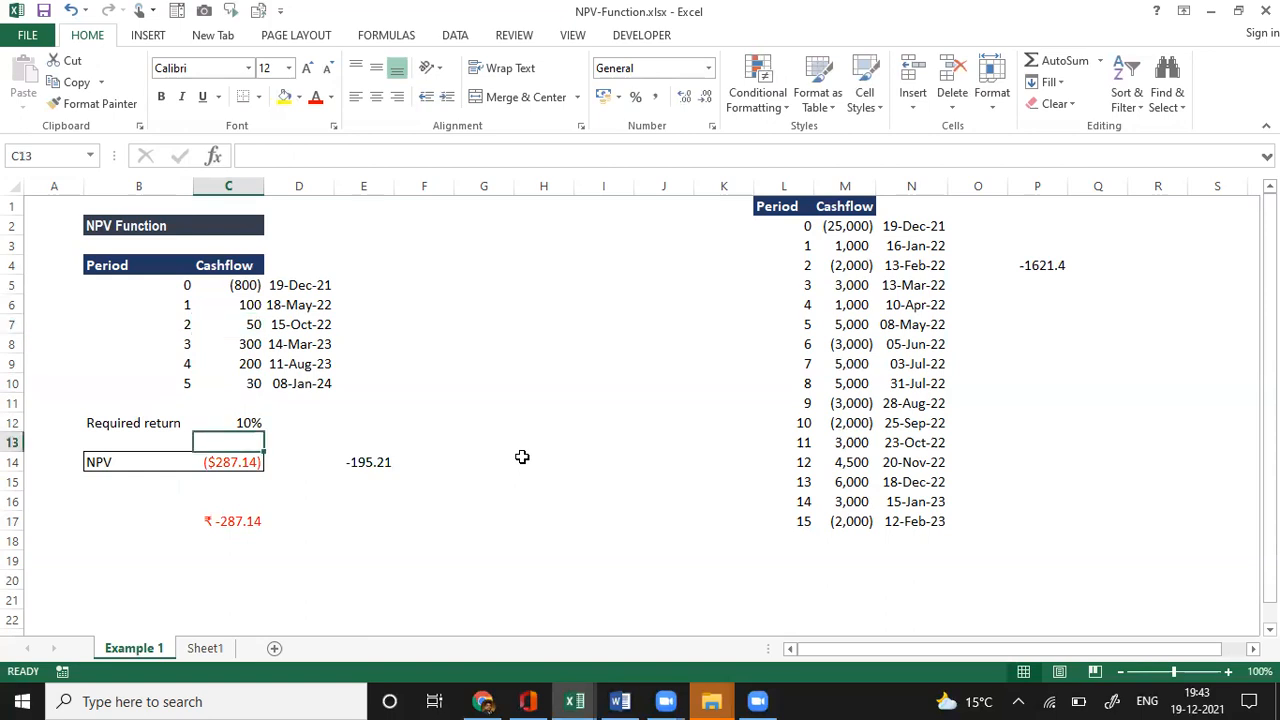
pyautogui.press('Down')
pyautogui.press('Down')
pyautogui.press('Down')
pyautogui.press('Down')
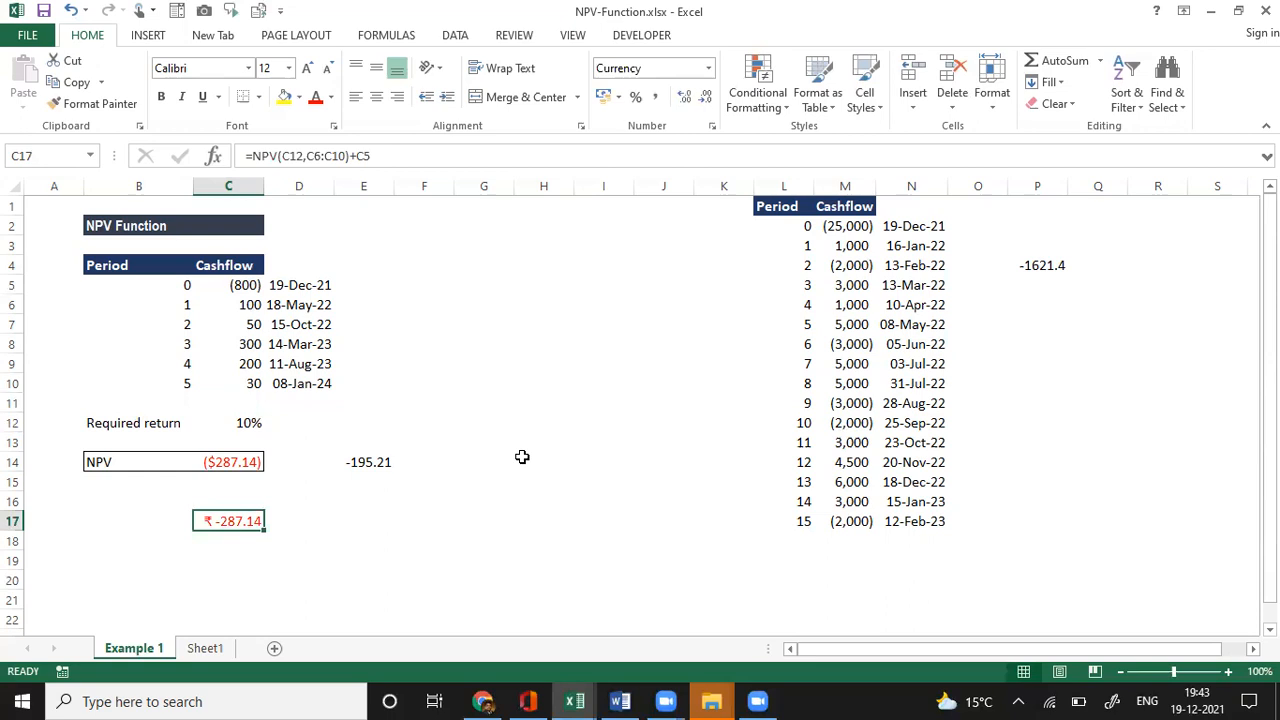
# - Examine the cashflows for periods 1 to 5 that feed the NPV formula
pyautogui.press('Up')
pyautogui.press('Up')
pyautogui.press('Up')
pyautogui.press('Up')
pyautogui.press('Up')
pyautogui.press('Up')
pyautogui.press('Up')
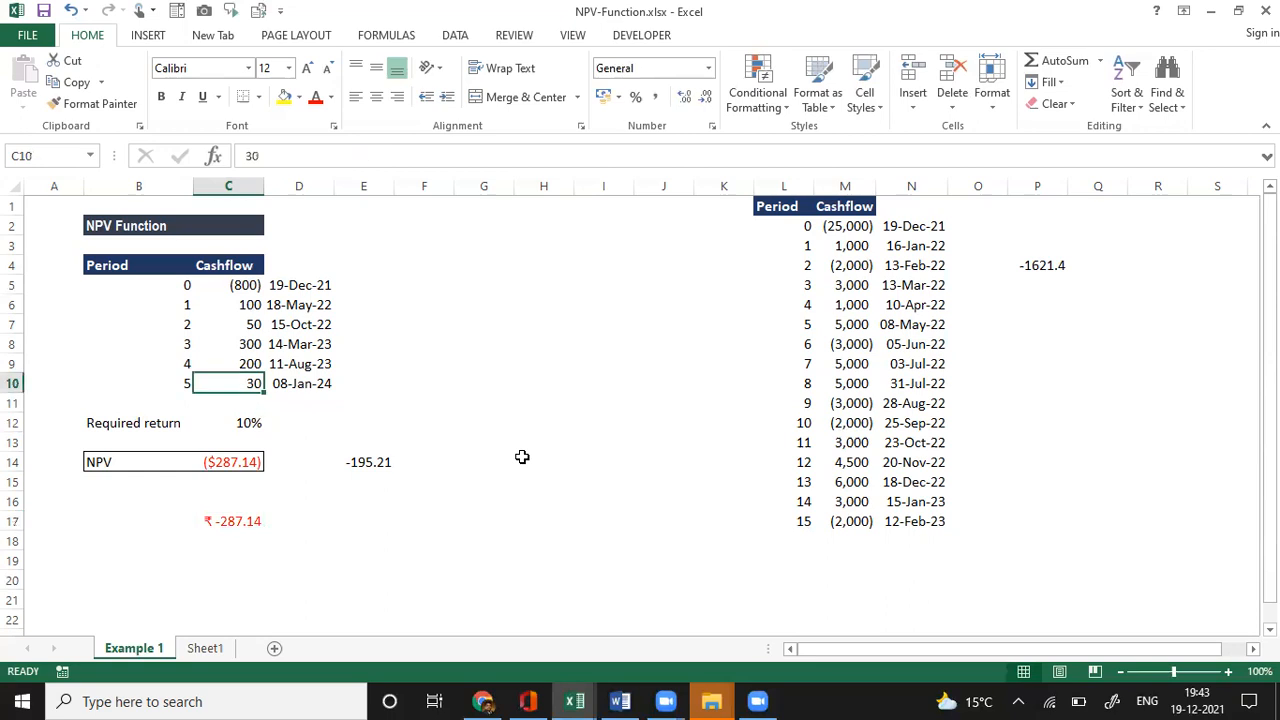
pyautogui.hotkey('shift', 'Up')
pyautogui.hotkey('shift', 'Up')
pyautogui.hotkey('shift', 'Up')
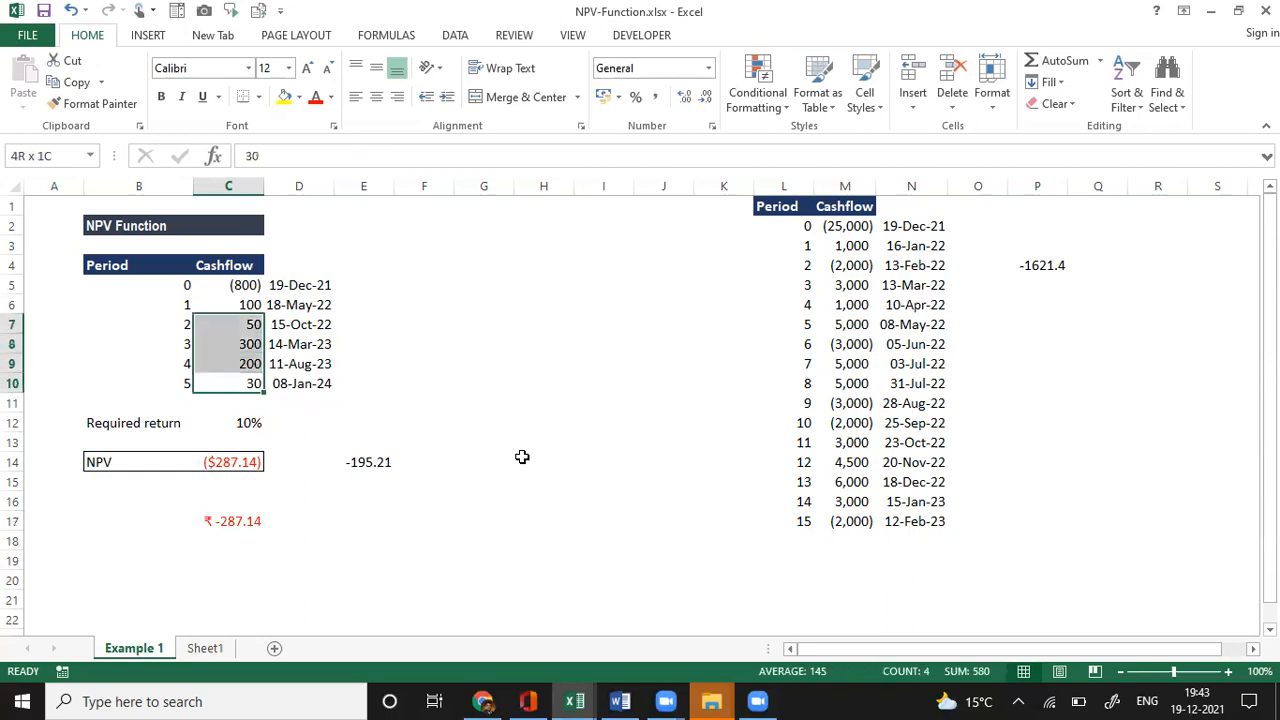
pyautogui.hotkey('shift', 'Up')
pyautogui.hotkey('shift', 'Left')
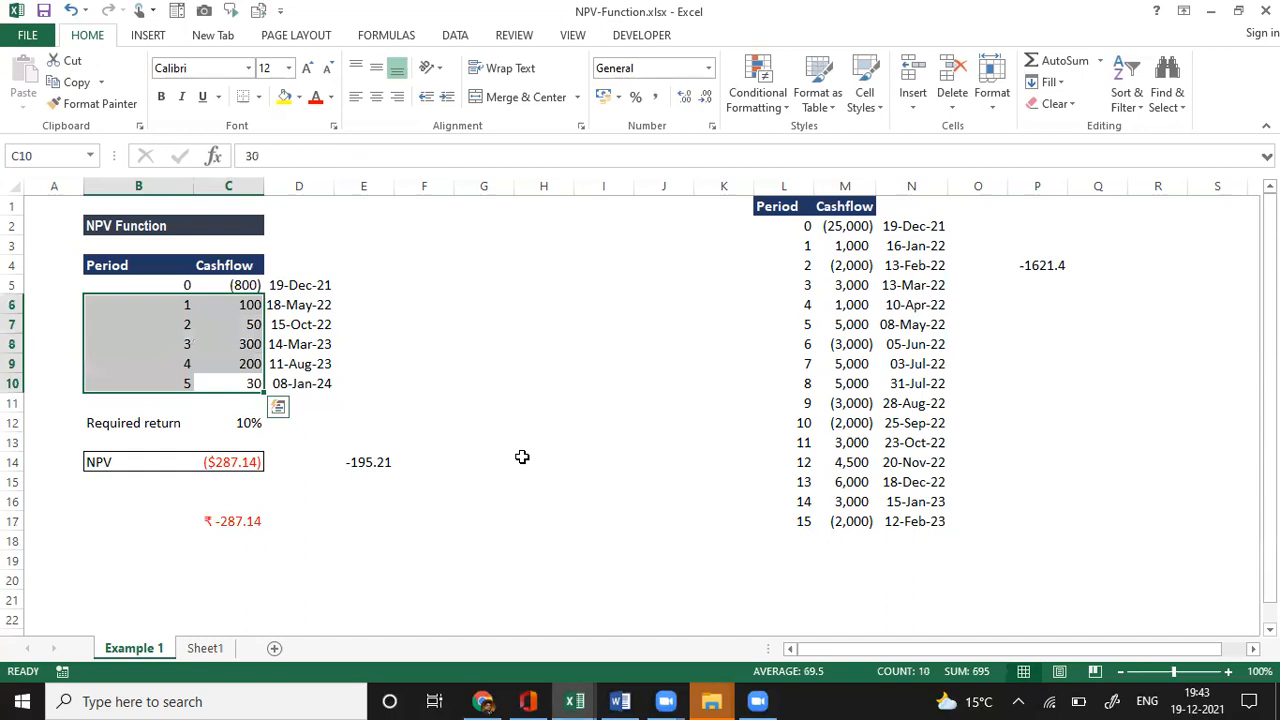
pyautogui.hotkey('shift', 'BackSpace')
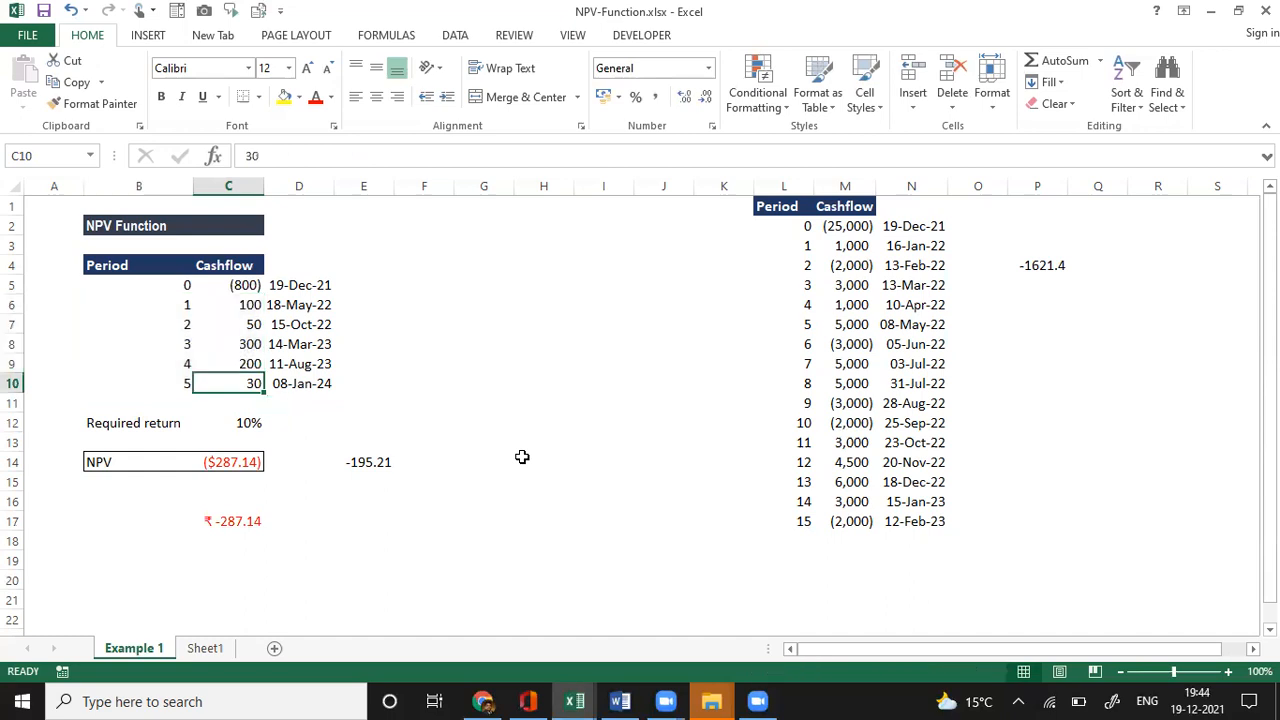
# - Set the period 2 cashflow to 123 and the period 3 cashflow to 189 in the NPV Function table
pyautogui.press('Up')
pyautogui.press('Up')
pyautogui.press('Up')
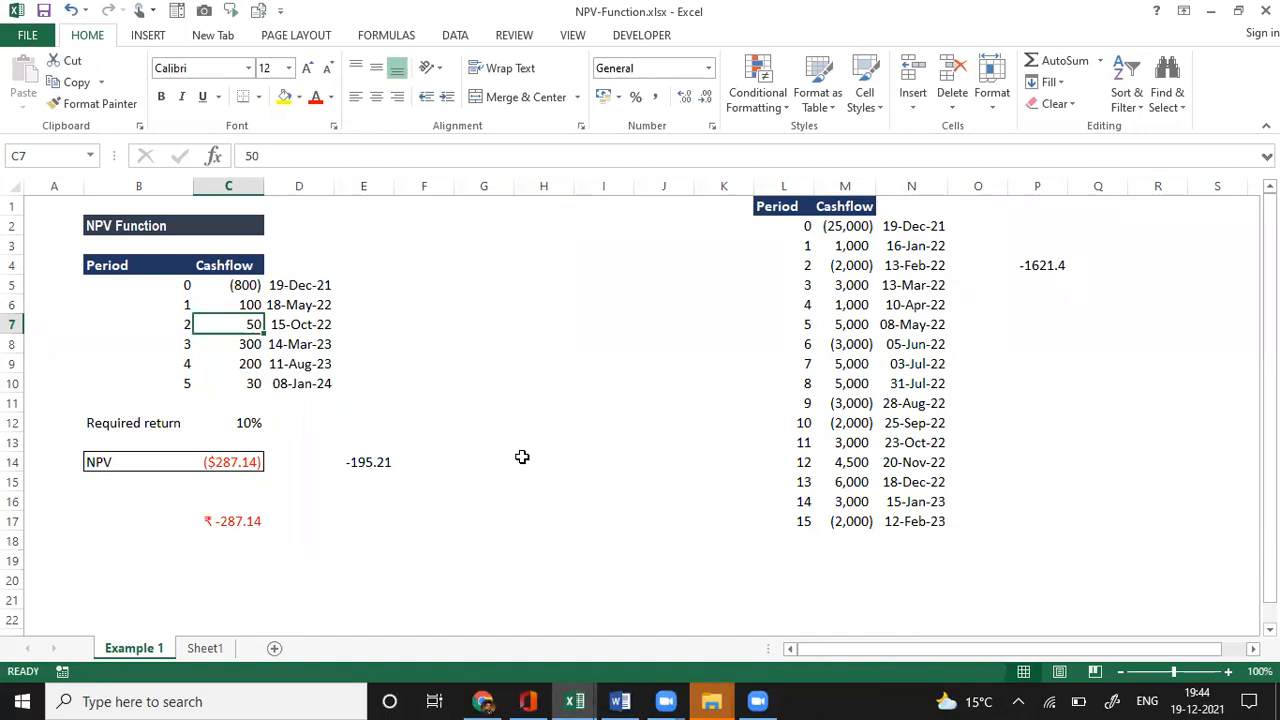
pyautogui.write('123')
pyautogui.press('Return')
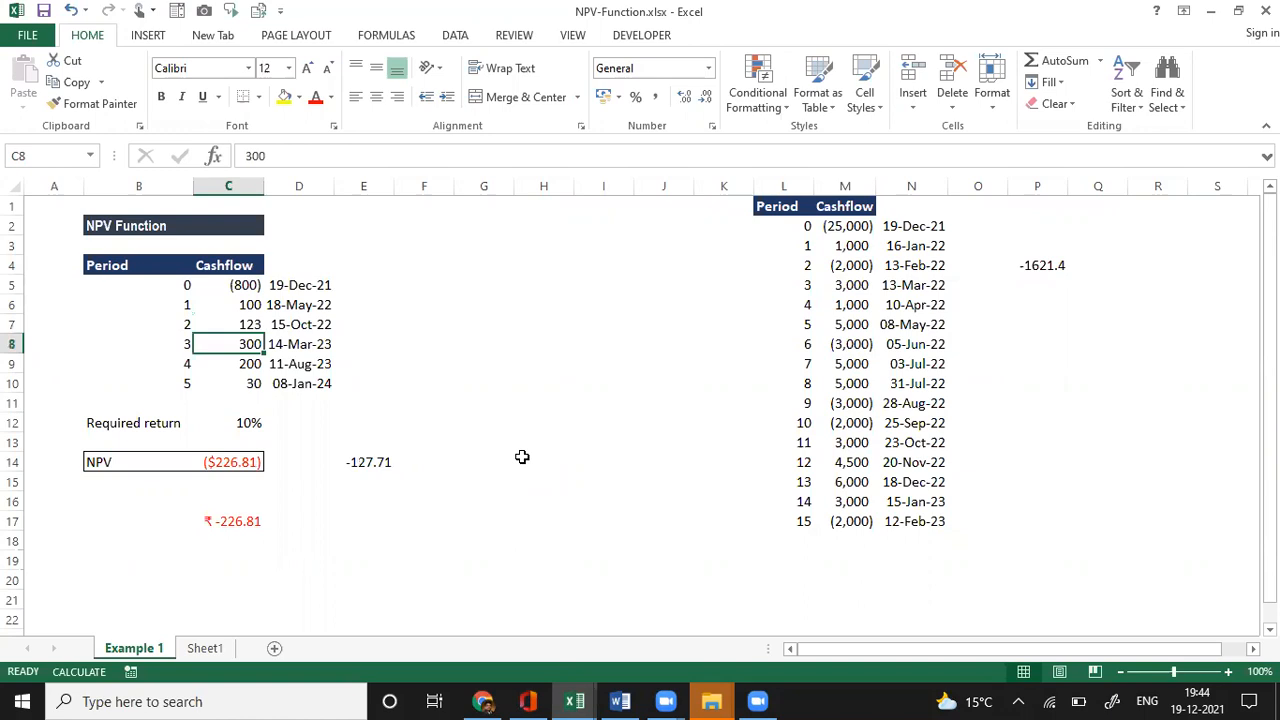
pyautogui.write('189')
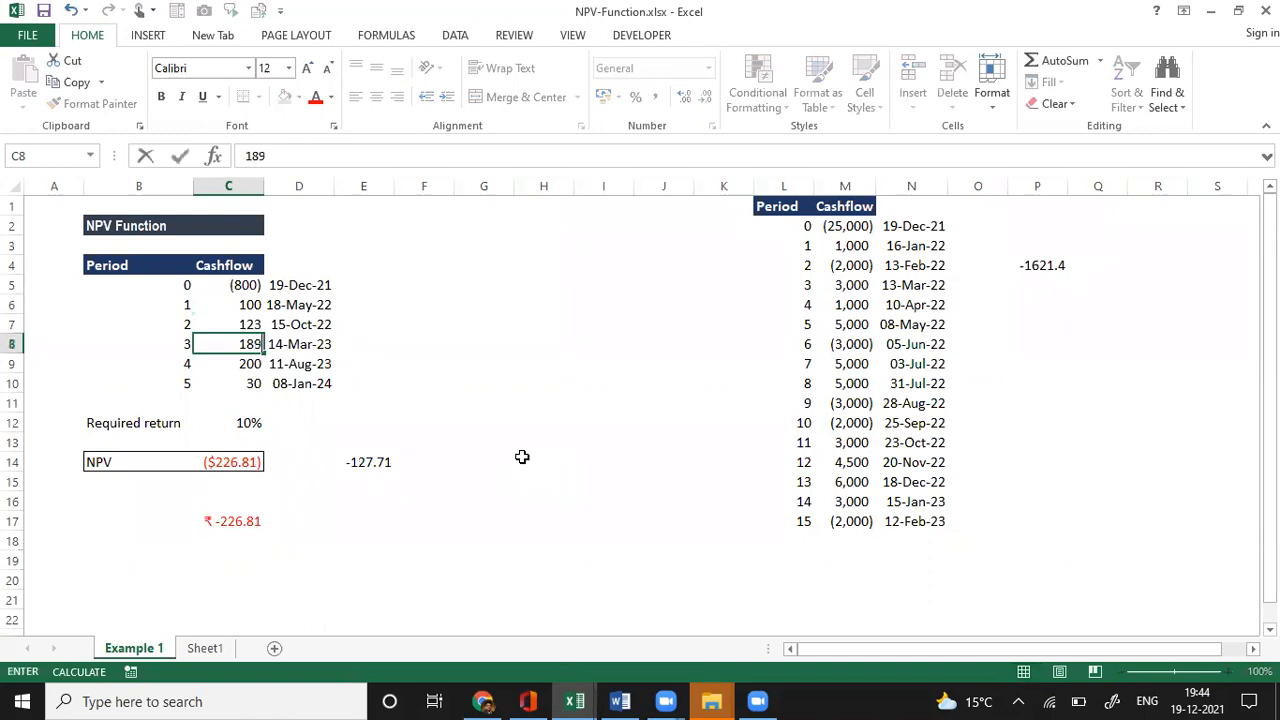
pyautogui.press('Return')
# - Set the period 5 cashflow in C10 to 230
pyautogui.press('Return')
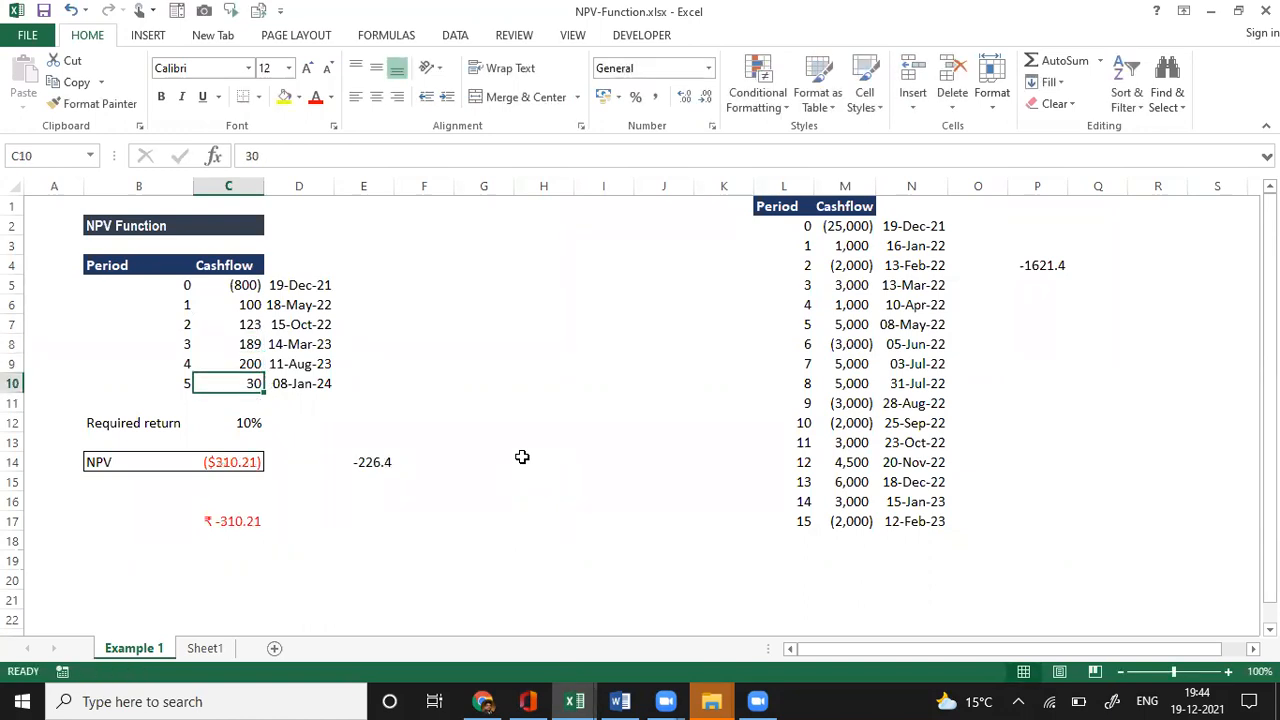
pyautogui.write('2')
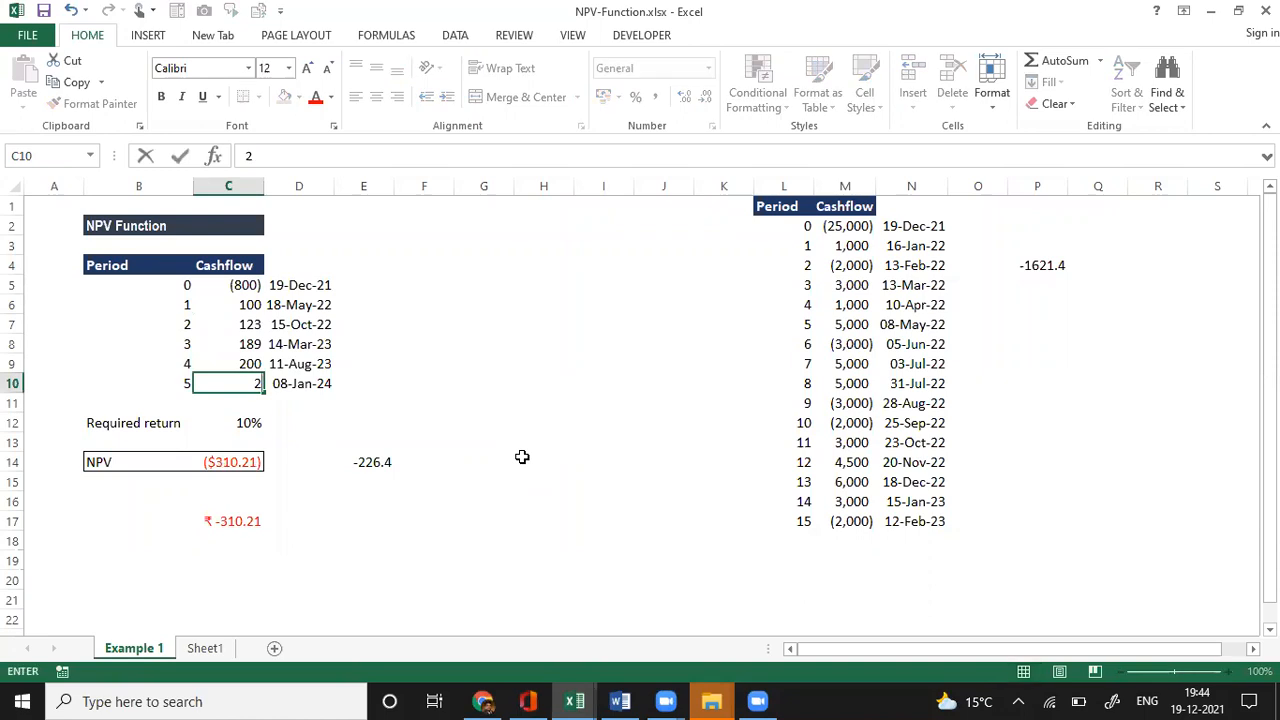
pyautogui.press('Escape')
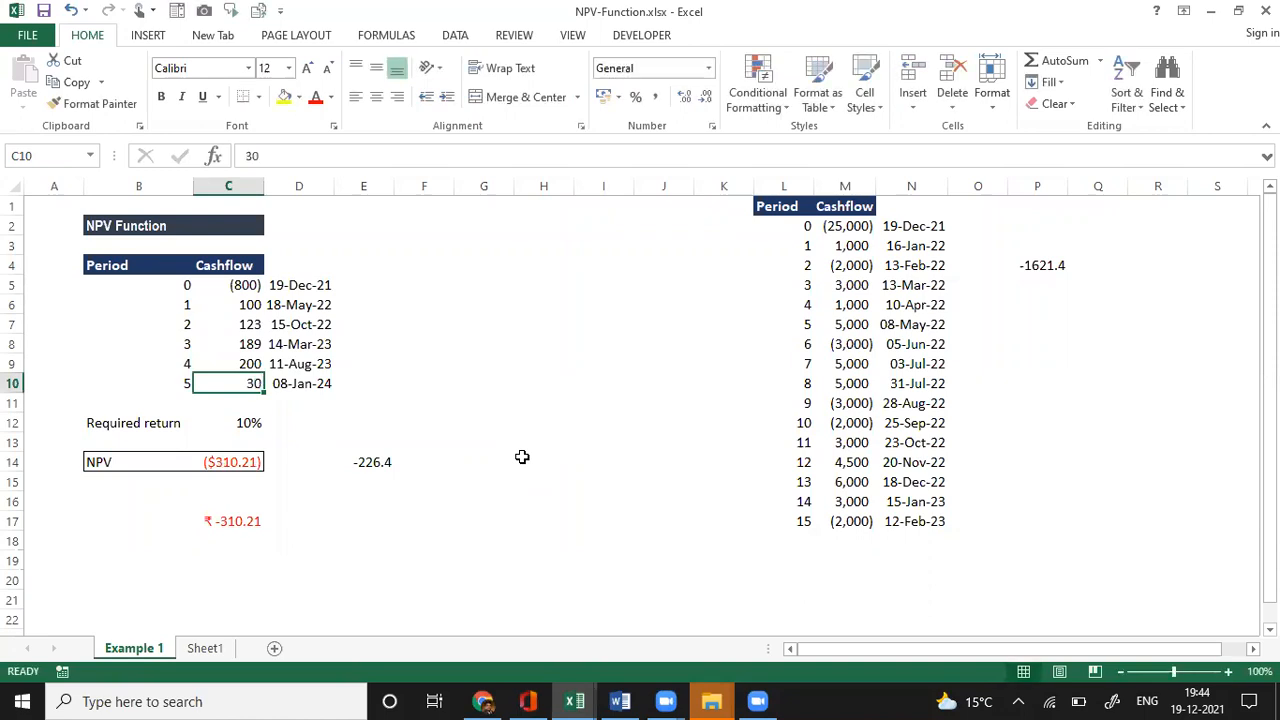
pyautogui.write('230')
pyautogui.hotkey('ctrl', 'Return')
pyautogui.press('Return')
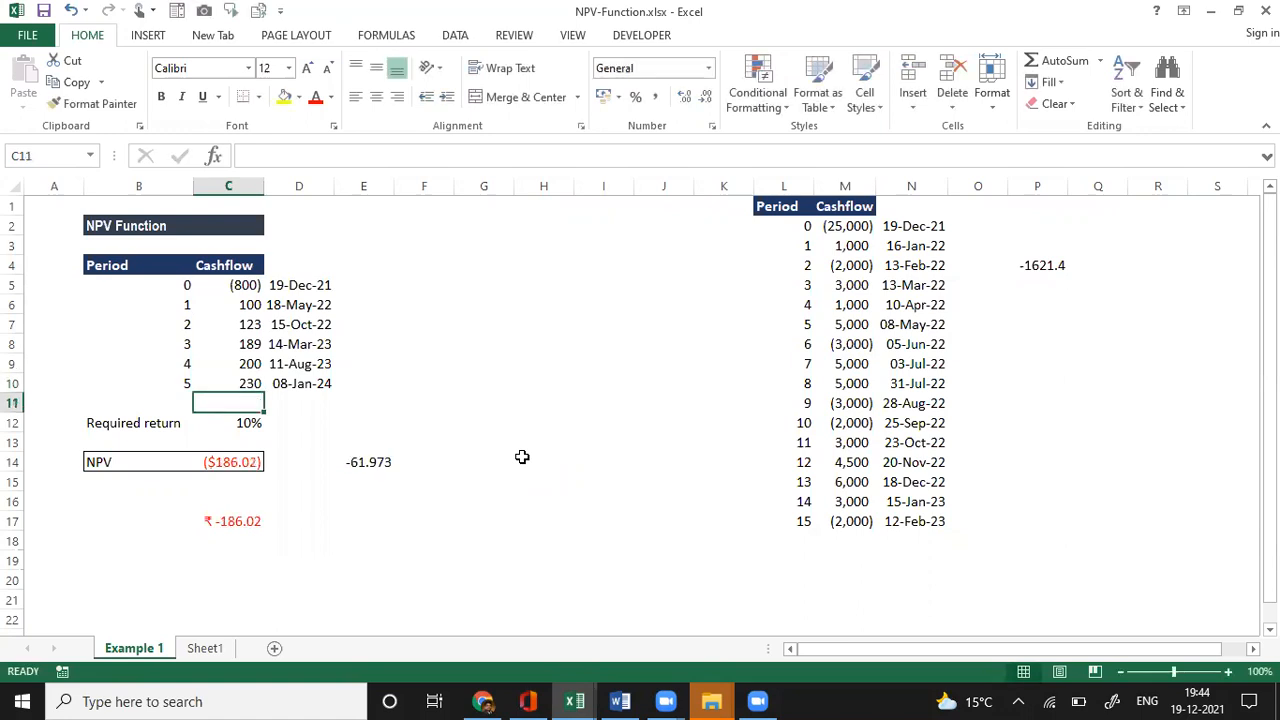
# - Set the period 2 cashflow in C7 to 200 and the period 3 cashflow in C8 to 300
pyautogui.press('Up')
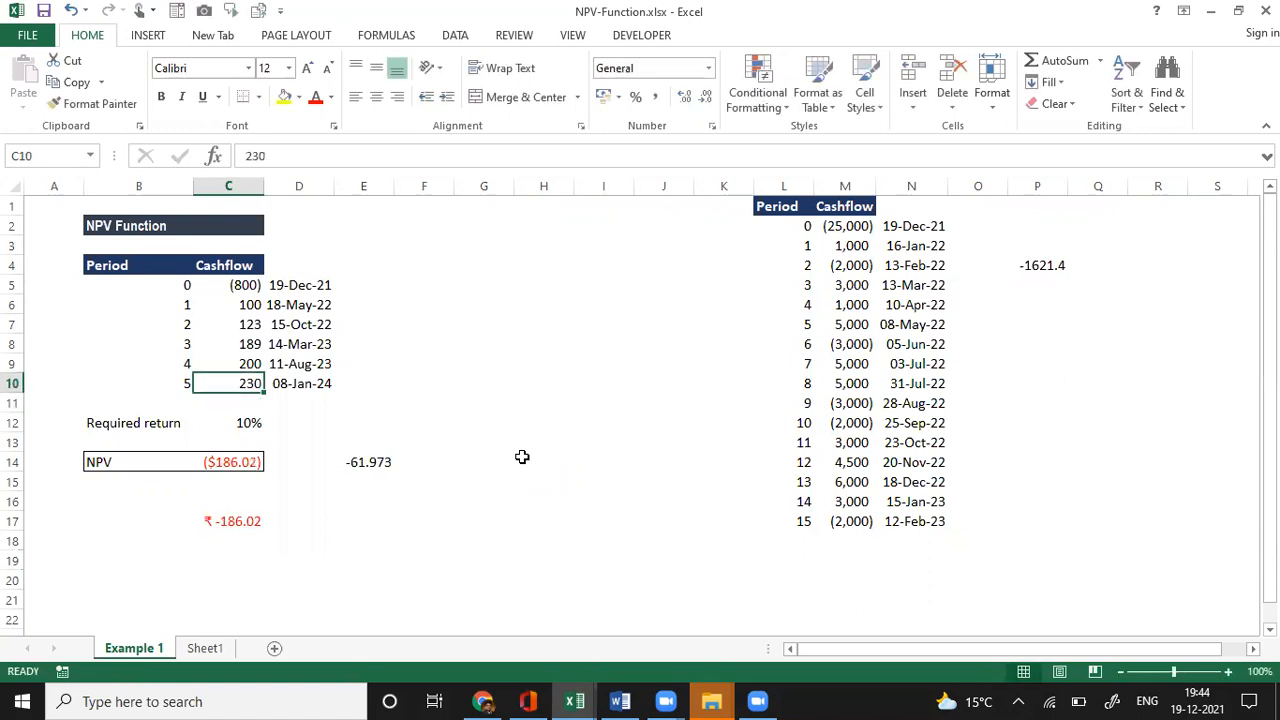
pyautogui.press('Up')
pyautogui.press('Up')
pyautogui.press('Up')
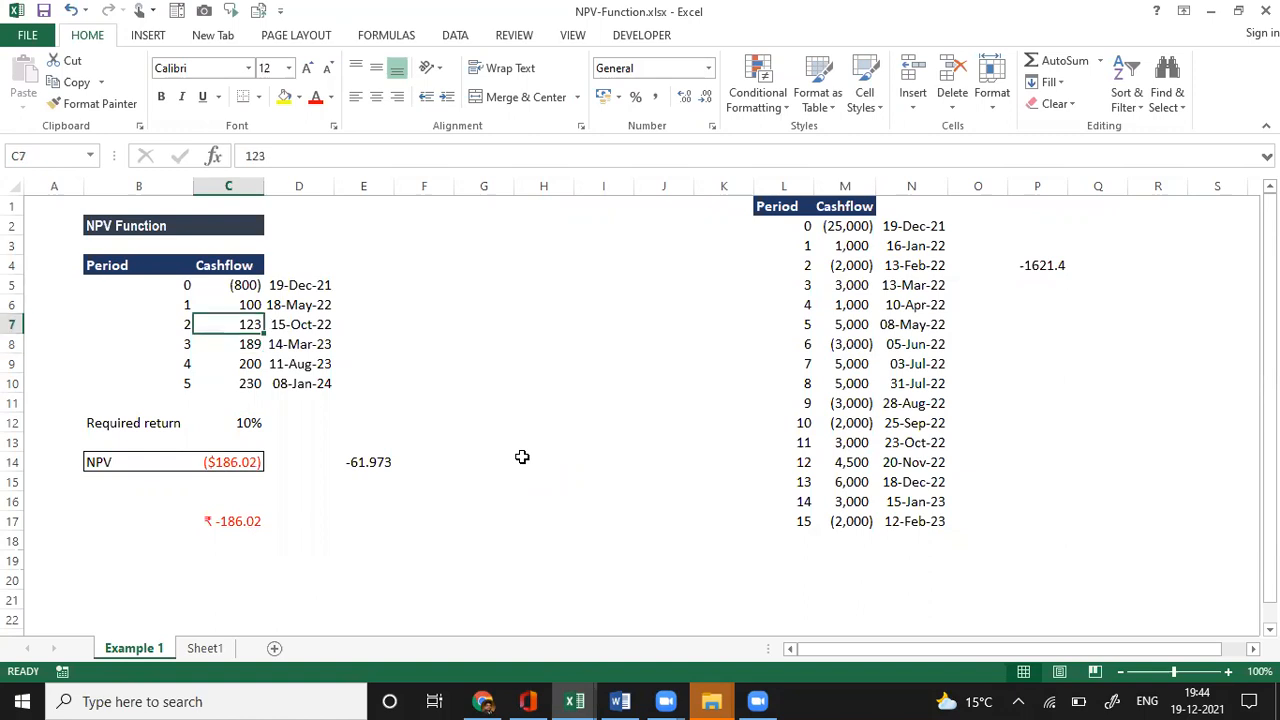
pyautogui.write('20')
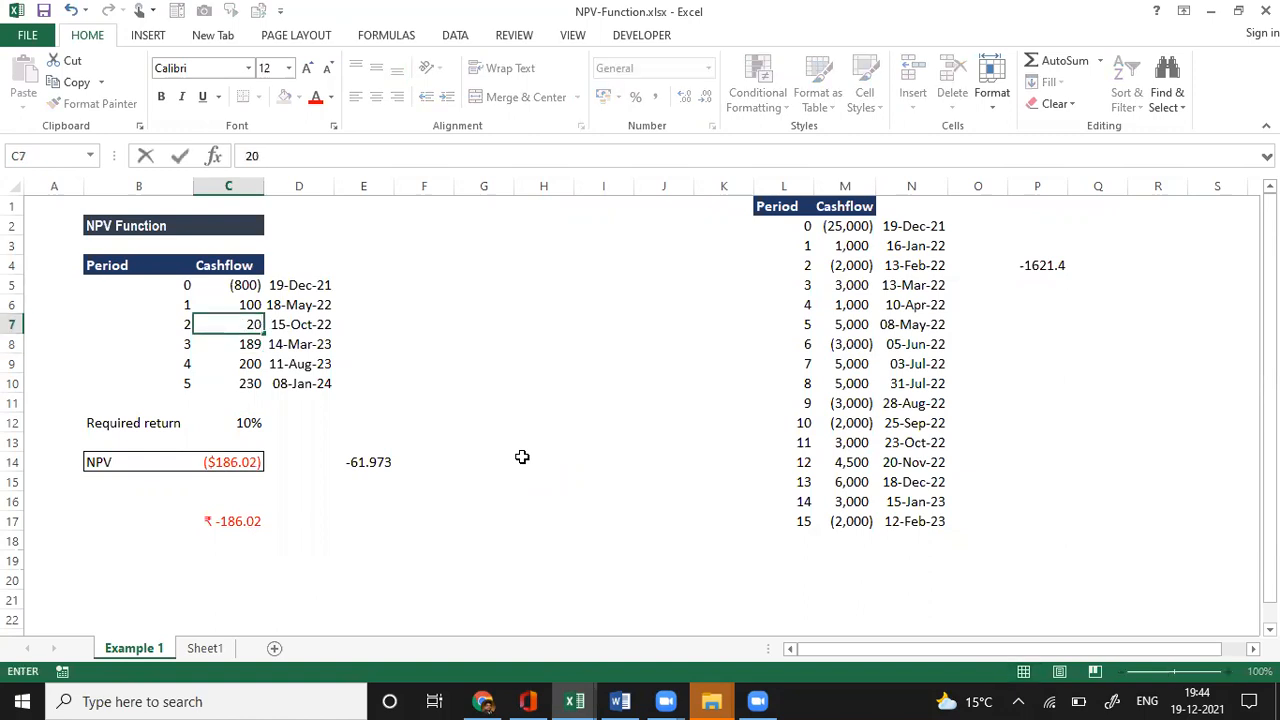
pyautogui.write('0')
pyautogui.press('Return')
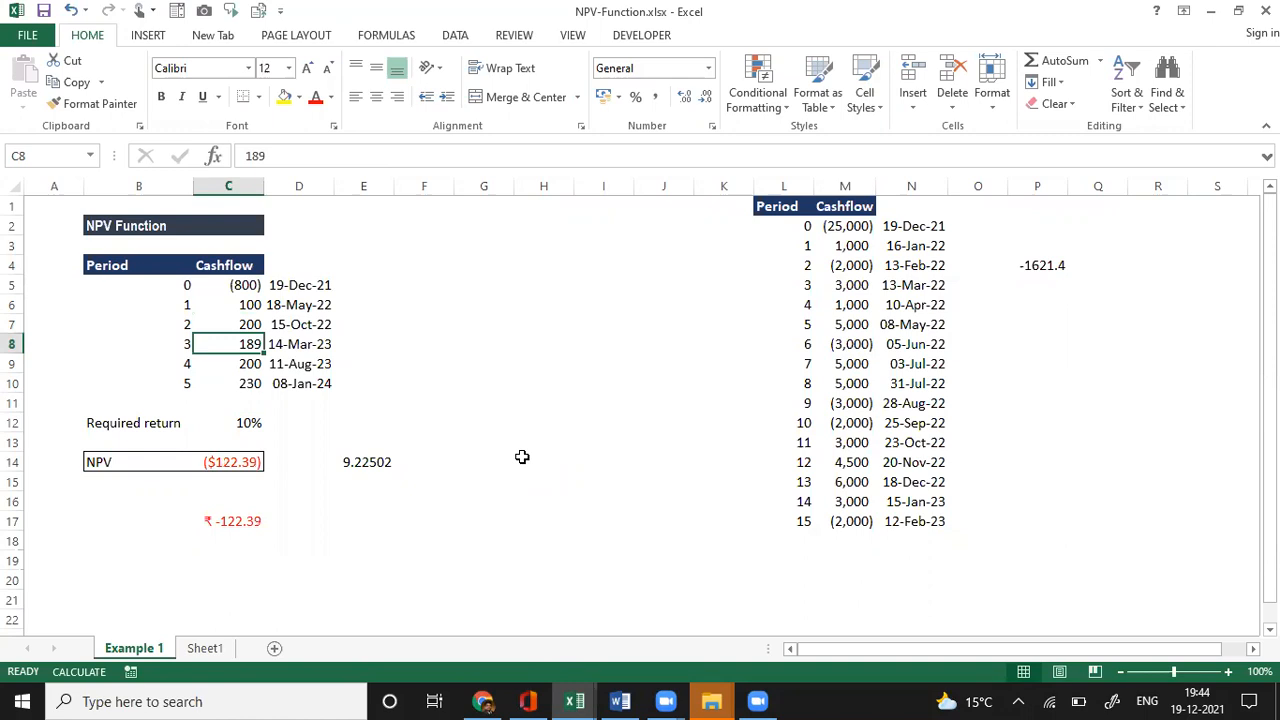
pyautogui.write('3000')
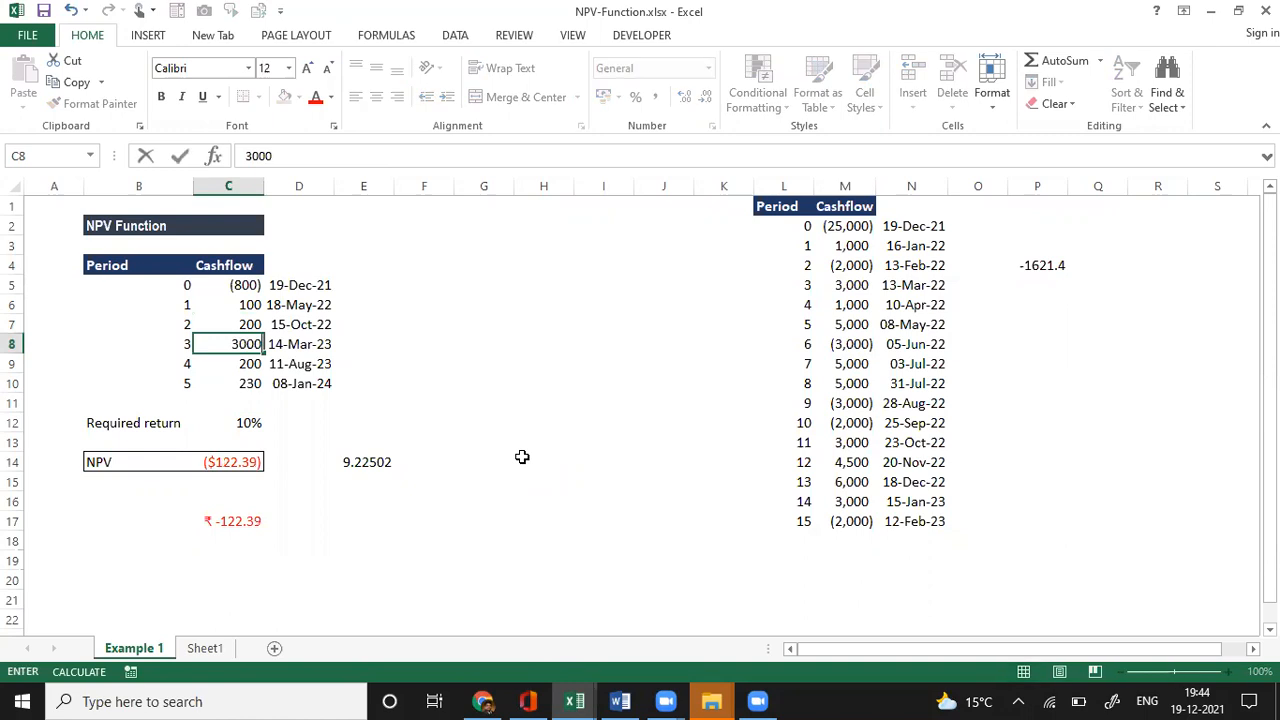
pyautogui.press('Escape')
pyautogui.write('300')
pyautogui.hotkey('ctrl', 'Return')
pyautogui.press('Down')
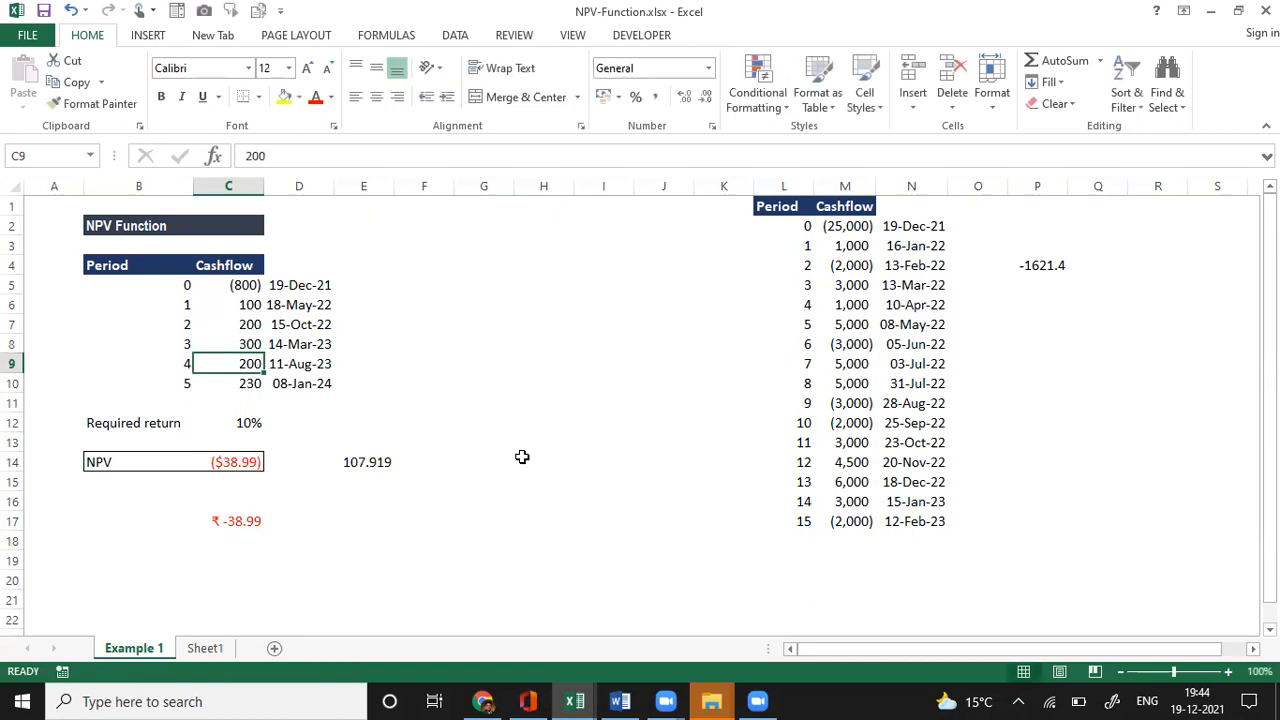
# - Set the period 4 cashflow in C9 to 350 and the period 5 cashflow in C10 to 400
pyautogui.write('350')
pyautogui.press('Return')
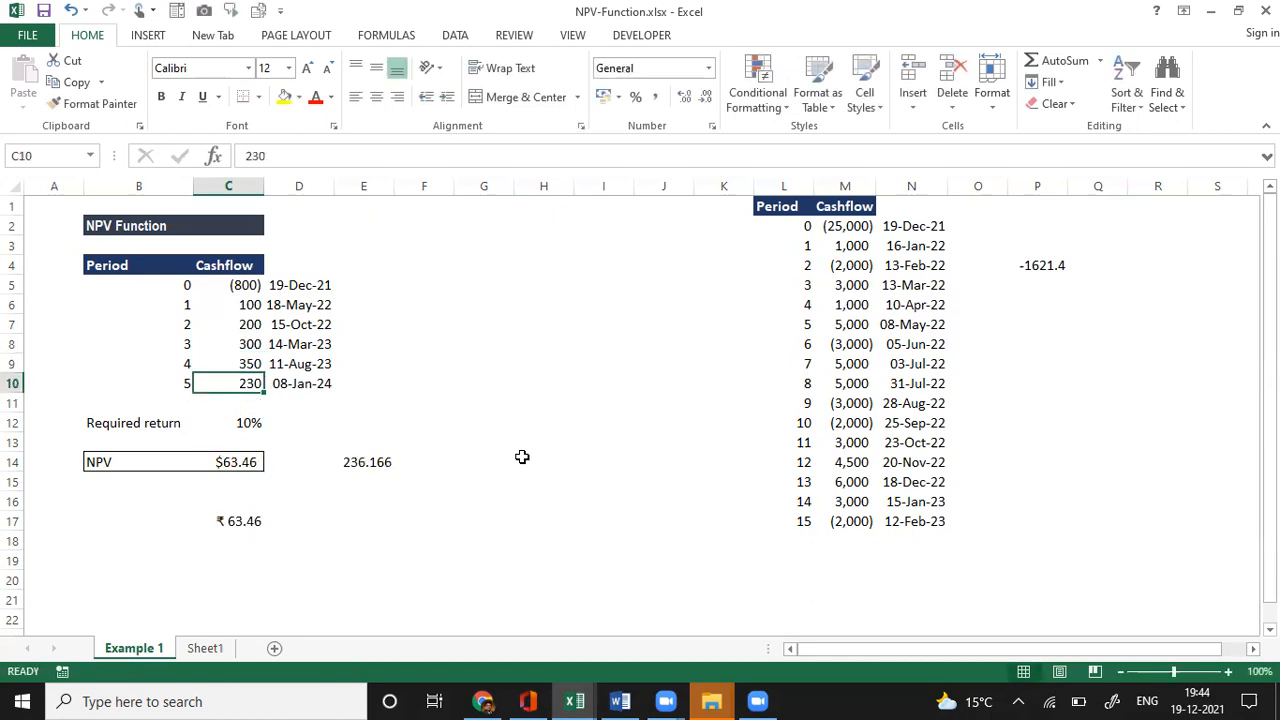
pyautogui.write('4')
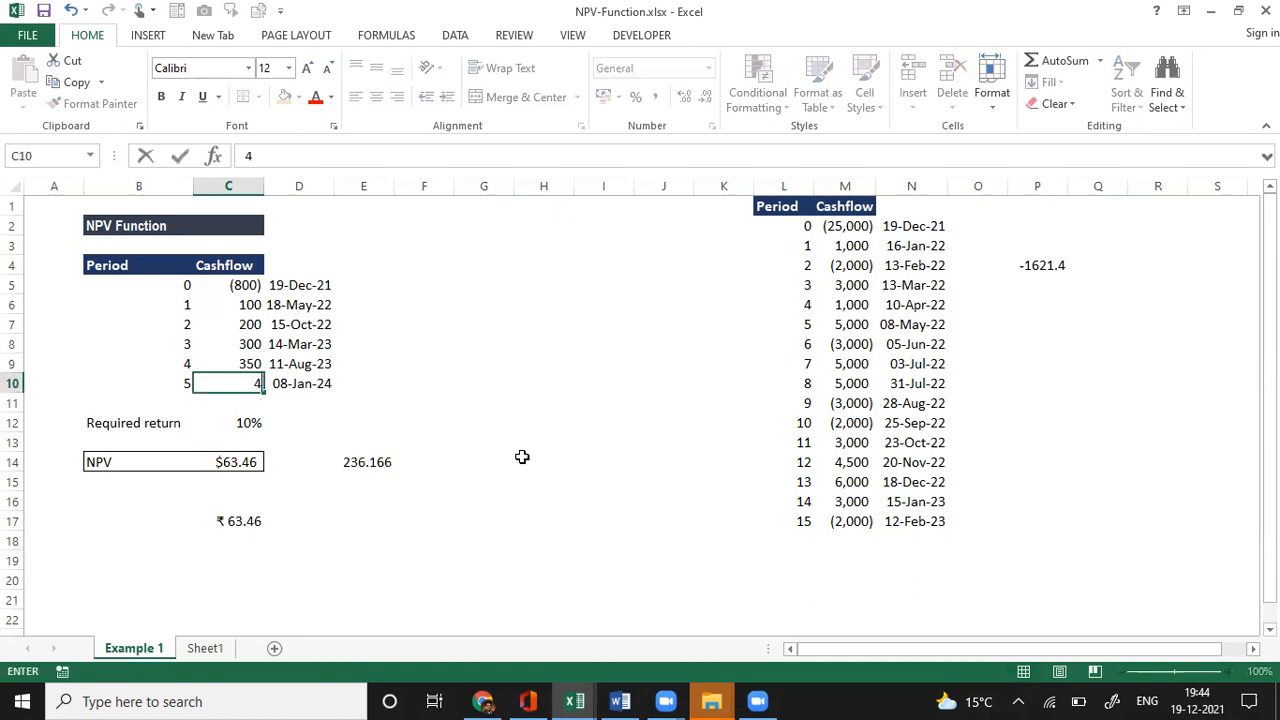
pyautogui.write('00')
pyautogui.press('Return')
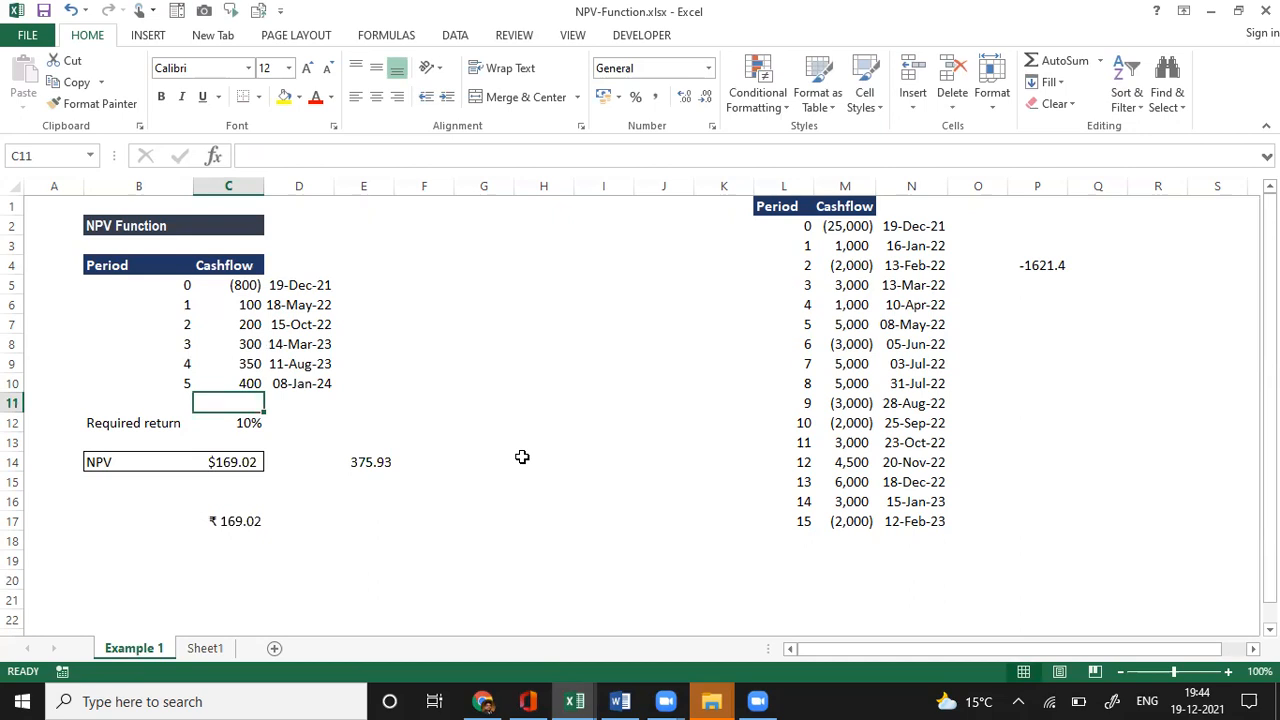
# - Glance at Sheet1, then switch to the NPV sheet of the Book1.xlsx workbook
pyautogui.click(205, 648)
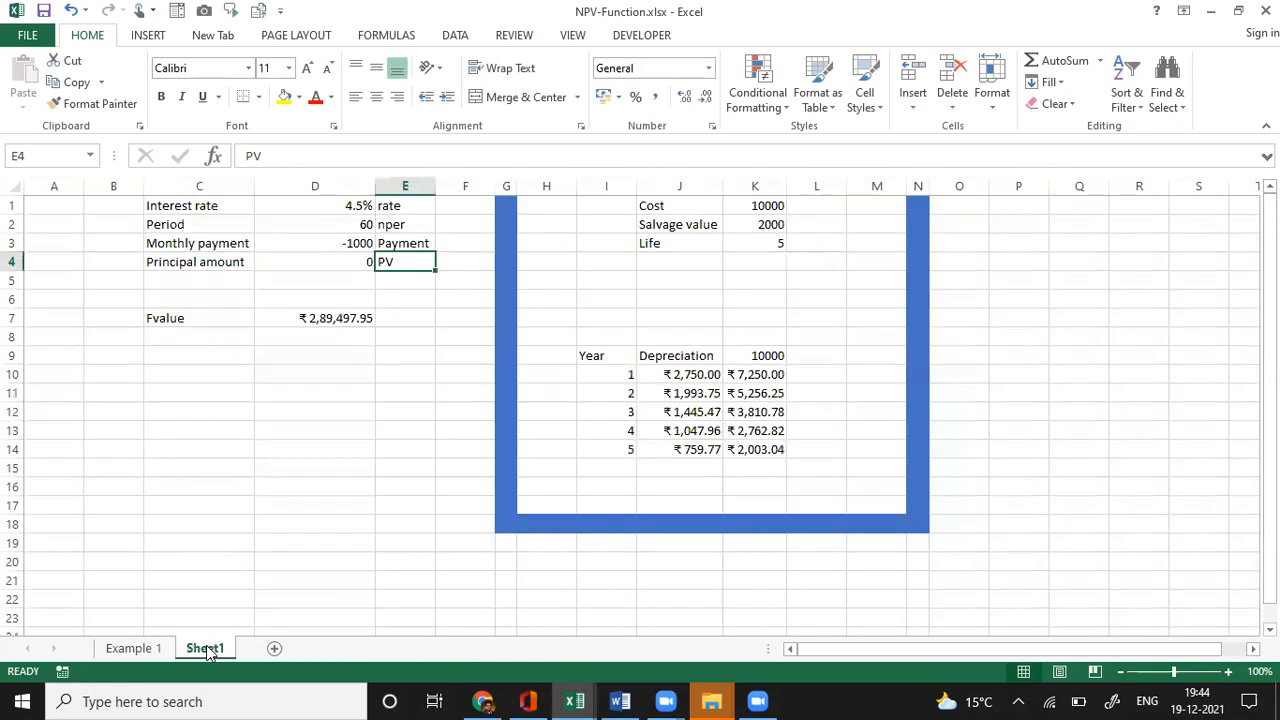
pyautogui.click(133, 648)
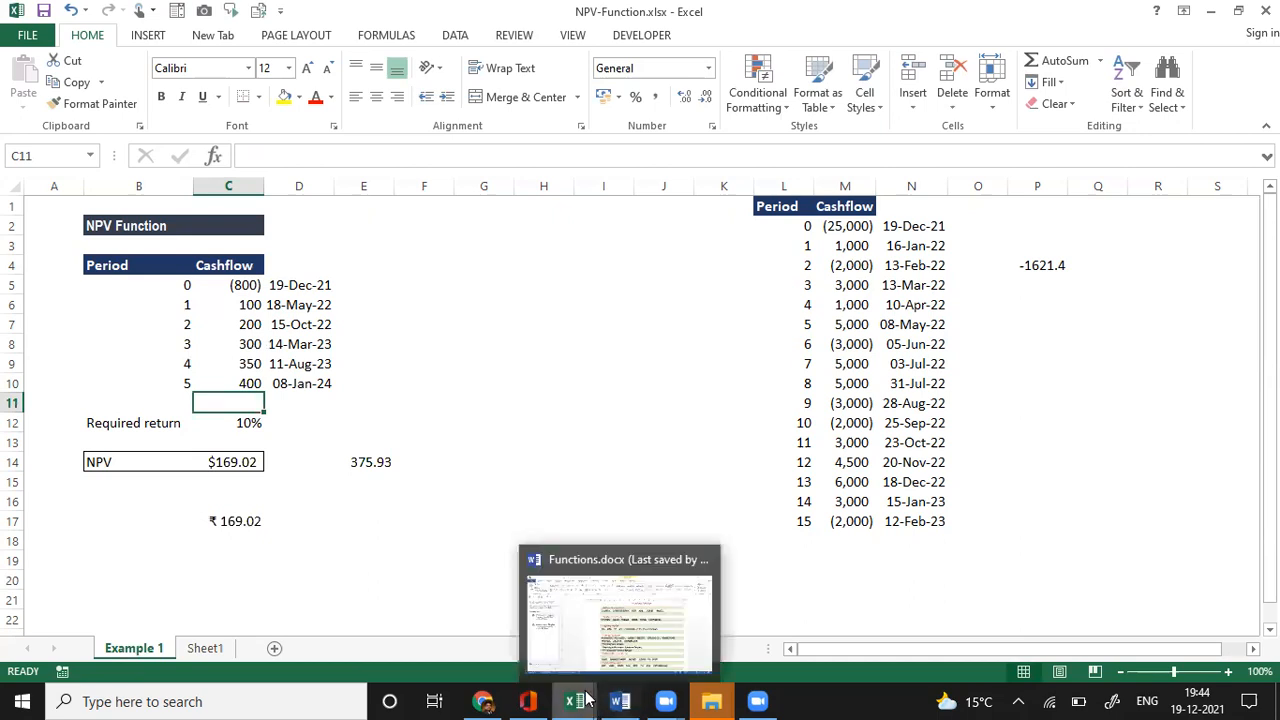
pyautogui.moveTo(578, 701)
pyautogui.click(418, 640)
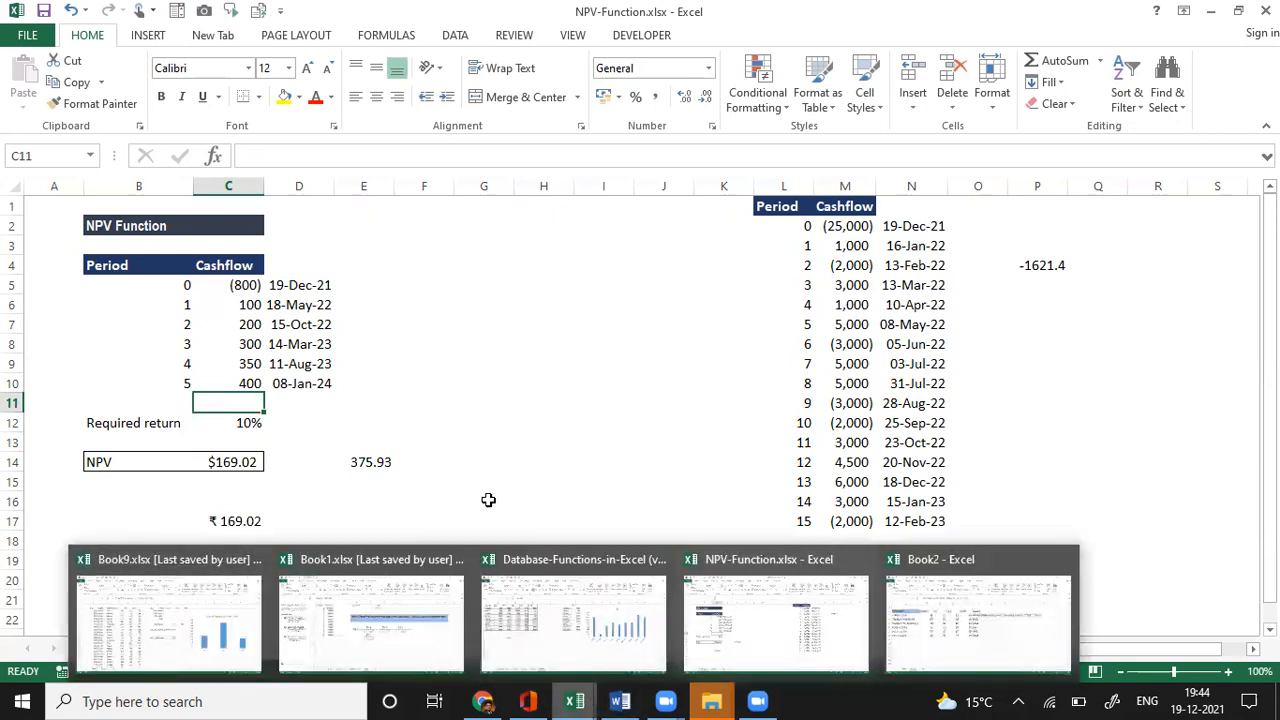
pyautogui.click(488, 503)
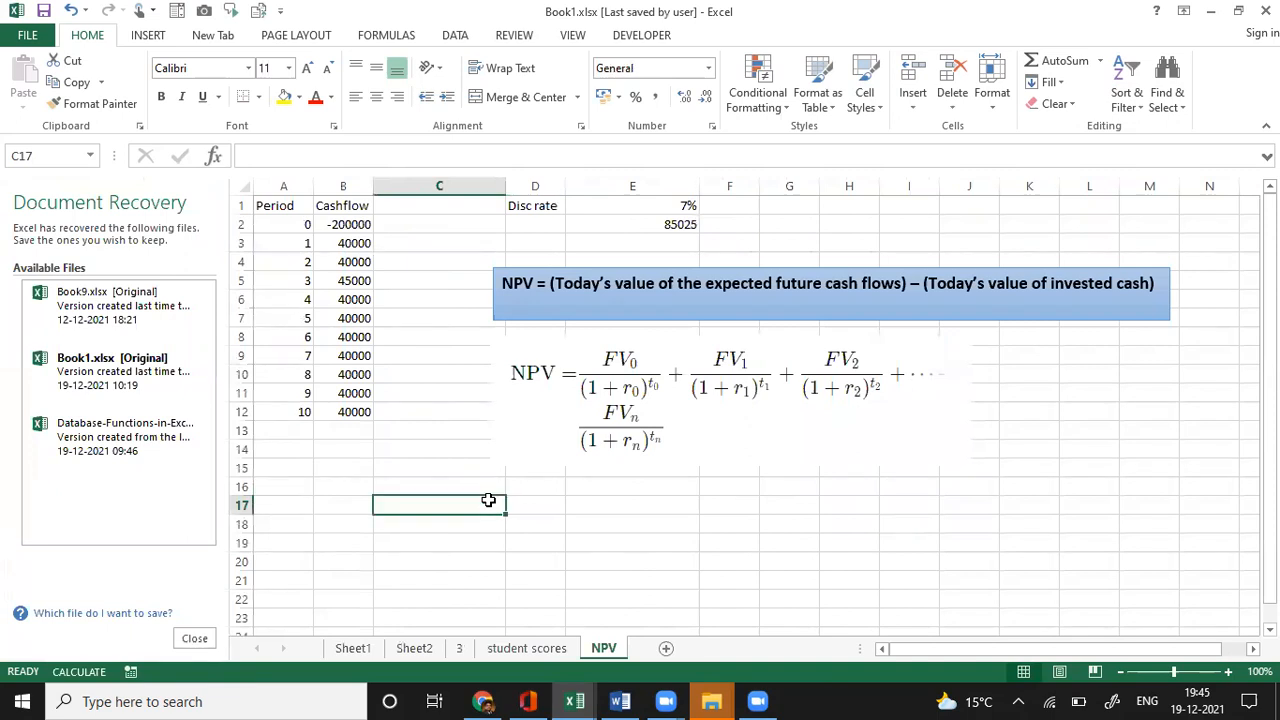
# - Examine the cashflow table and the text box defining NPV on the NPV sheet
pyautogui.press('Up')
pyautogui.press('Up')
pyautogui.press('Up')
pyautogui.press('Up')
pyautogui.press('Up')
pyautogui.press('Up')
pyautogui.press('Up')
pyautogui.press('Up')
pyautogui.press('Up')
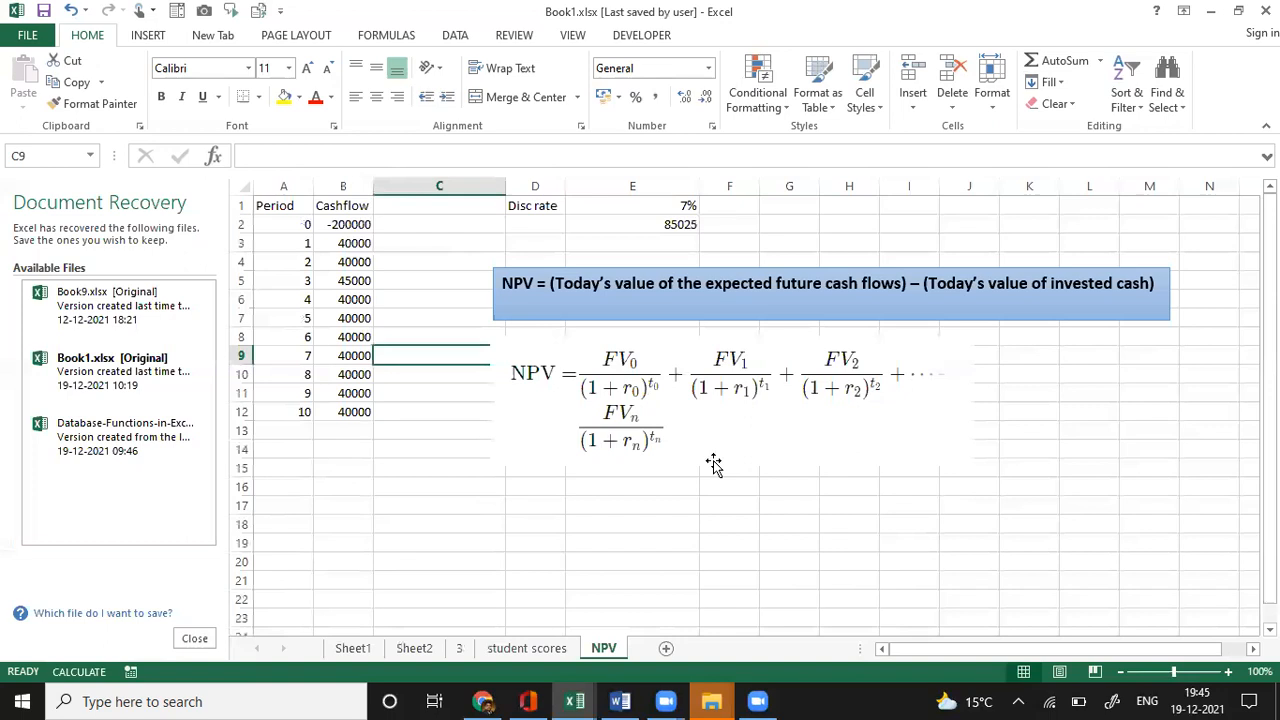
pyautogui.click(620, 304)
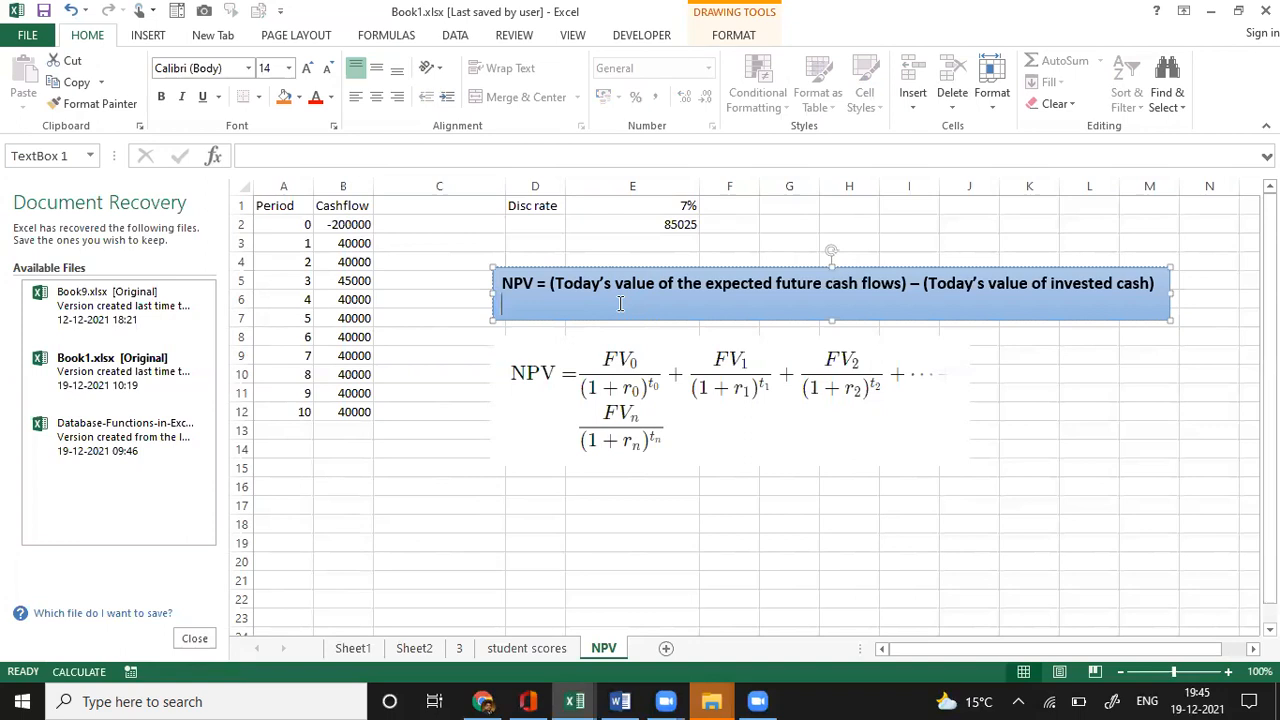
pyautogui.click(552, 237)
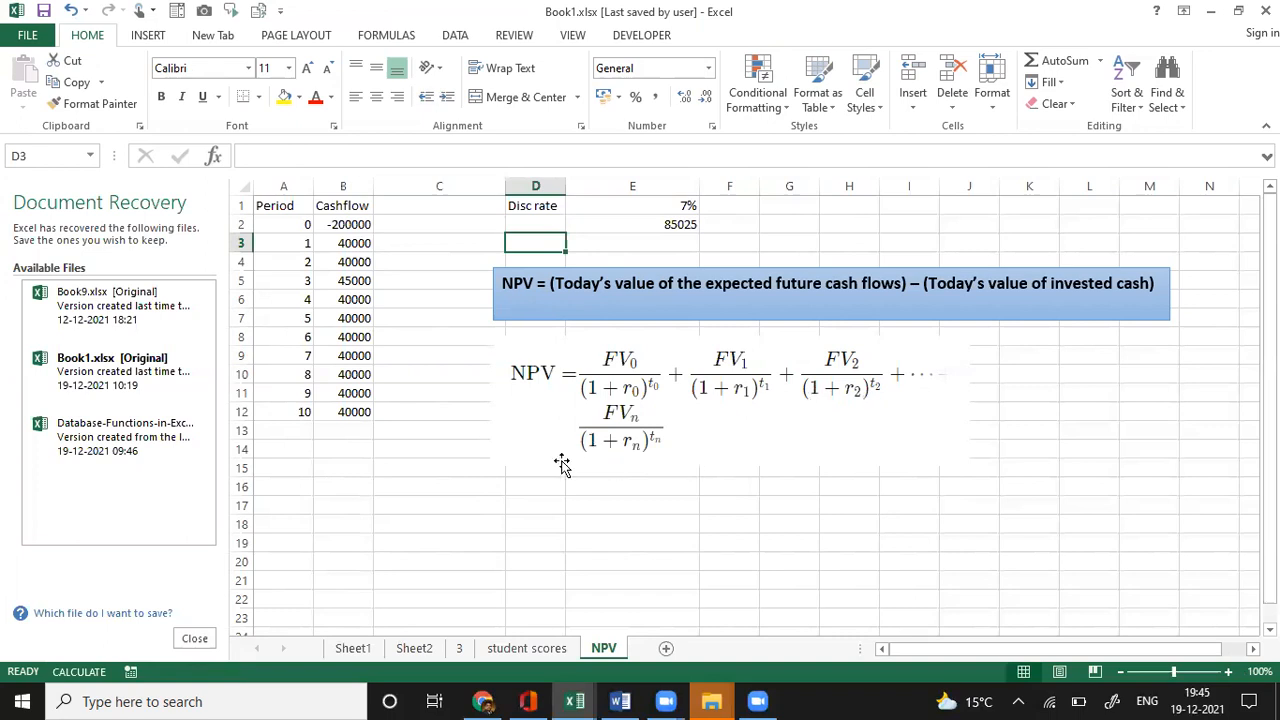
# - Move the NPV formula picture down to about rows 15 to 21
pyautogui.click(538, 368)
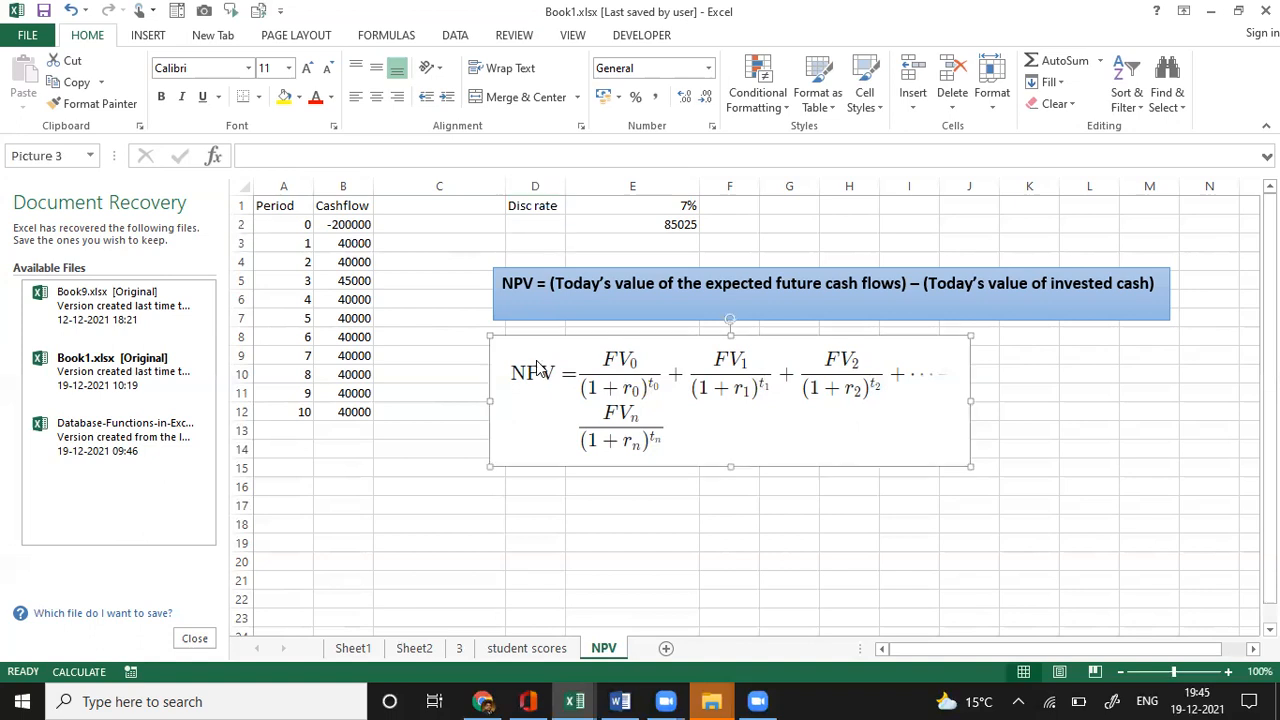
pyautogui.rightClick(537, 361)
pyautogui.moveTo(536, 346); pyautogui.dragTo(492, 506)
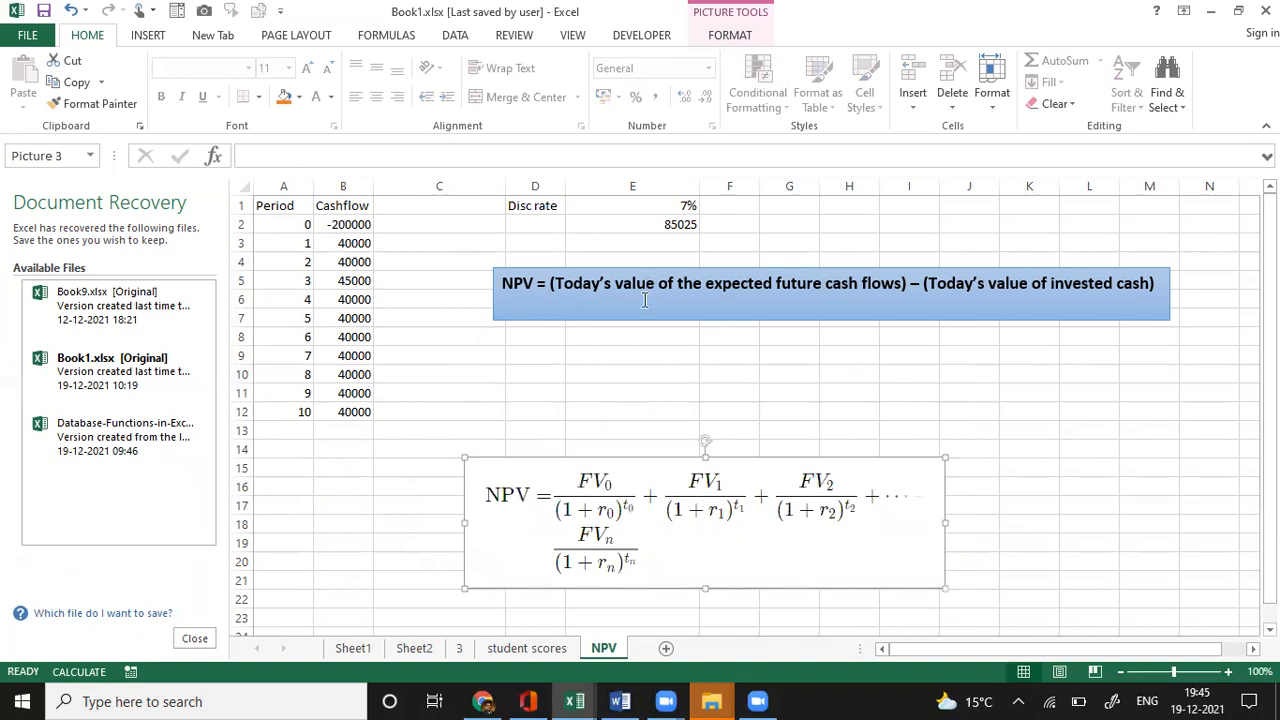
# - Move the blue NPV definition text box down to about rows 11 to 13, just above the formula picture
pyautogui.click(642, 320)
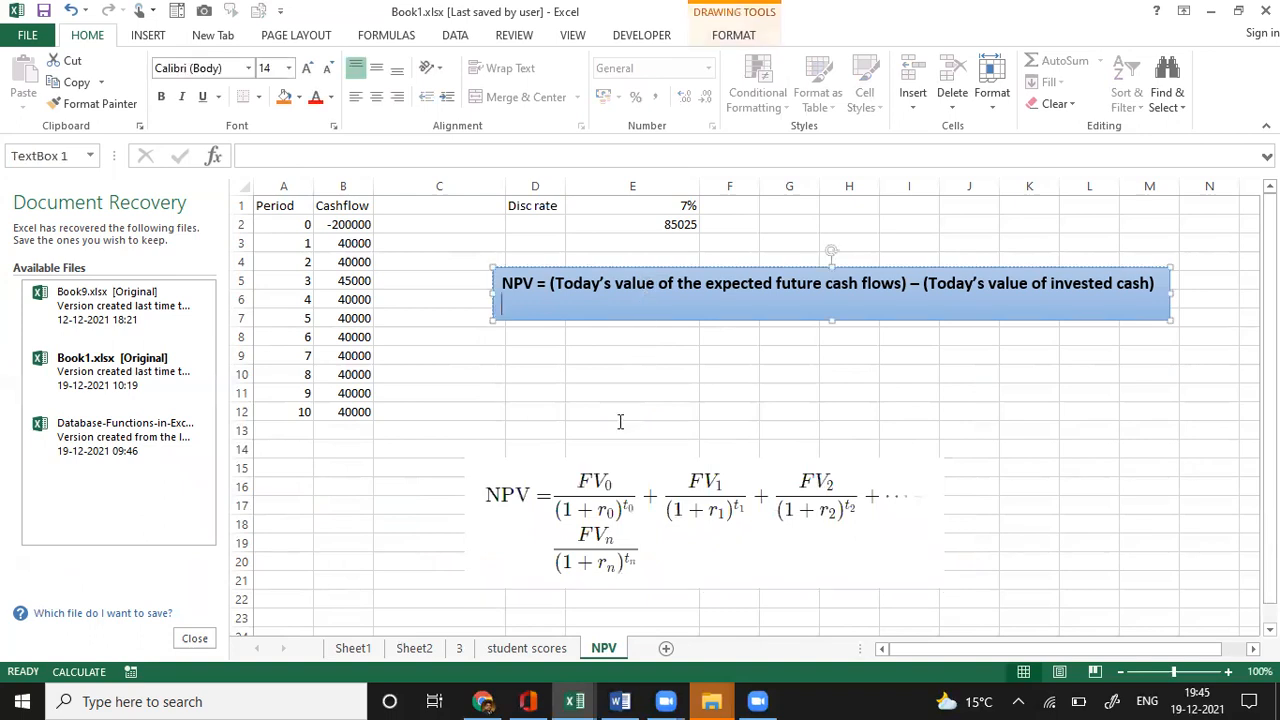
pyautogui.moveTo(607, 430); pyautogui.dragTo(607, 430)
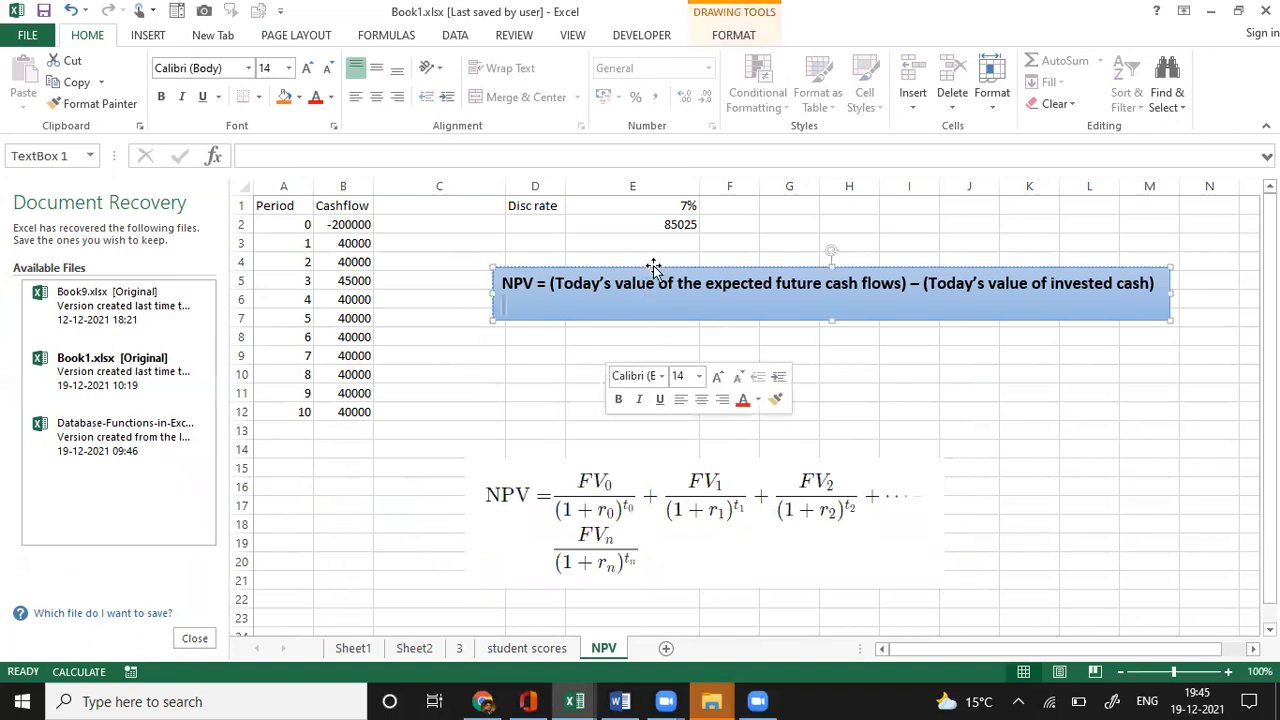
pyautogui.moveTo(621, 362); pyautogui.dragTo(625, 411)
pyautogui.click(642, 272)
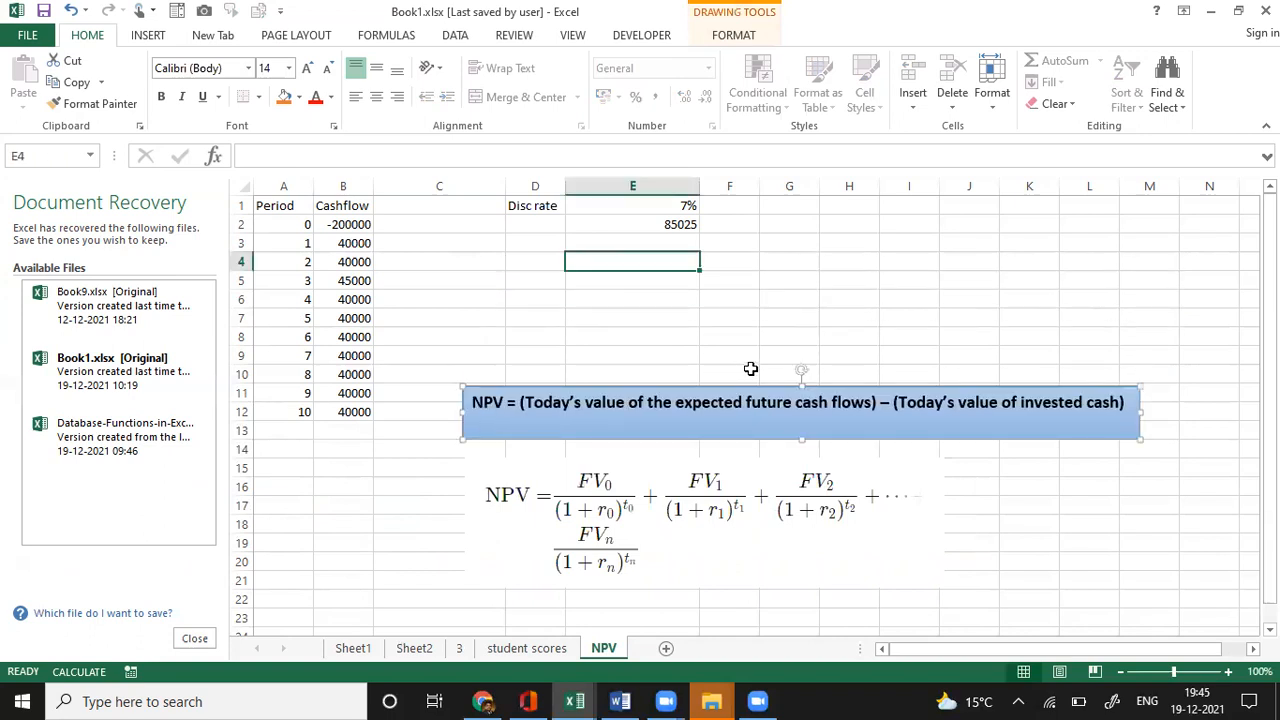
# - Check the discount rate in E1 and the cell below it, then select the empty cell D4
pyautogui.press('Up')
pyautogui.press('Up')
pyautogui.press('Up')
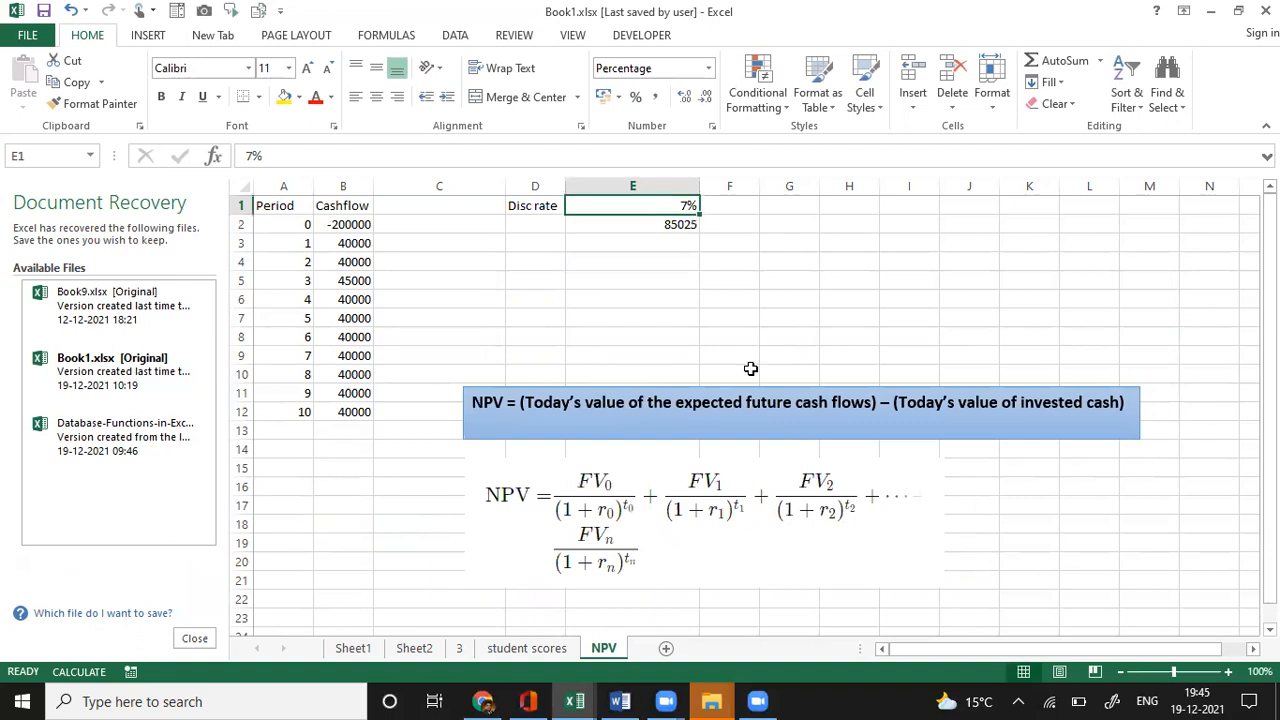
pyautogui.press('Down')
pyautogui.press('Down')
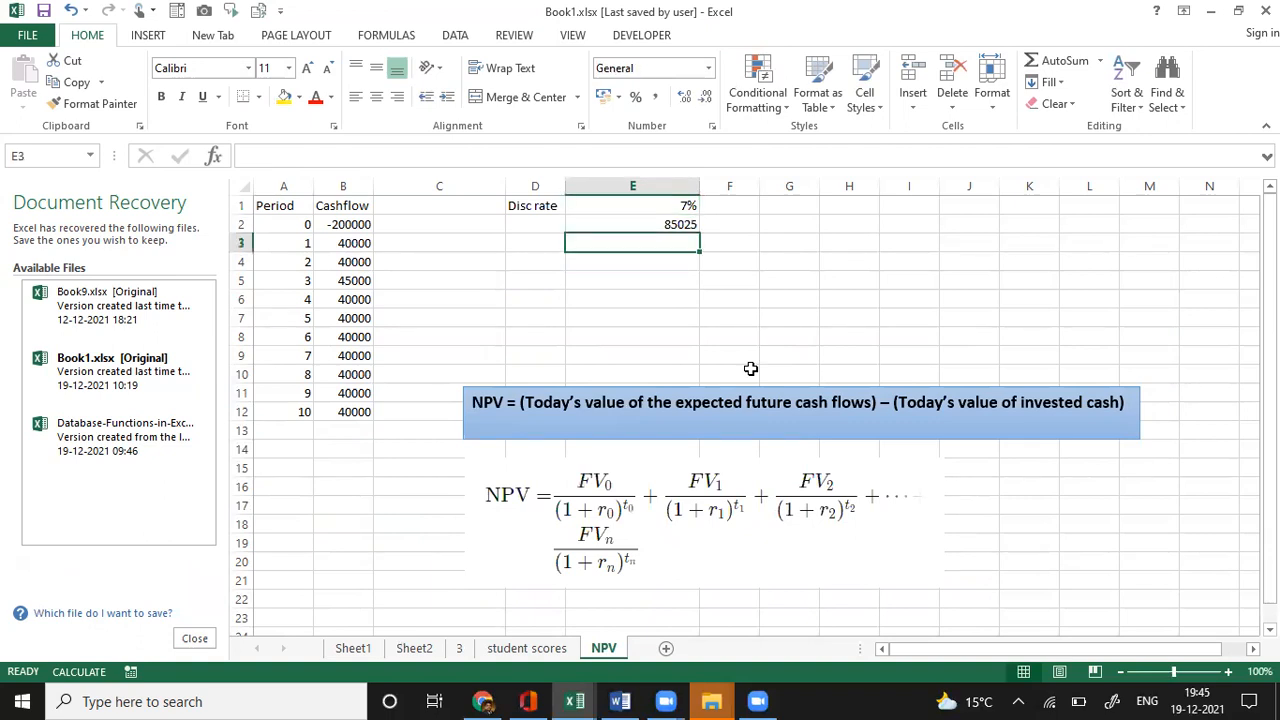
pyautogui.press('Left')
pyautogui.press('Down')
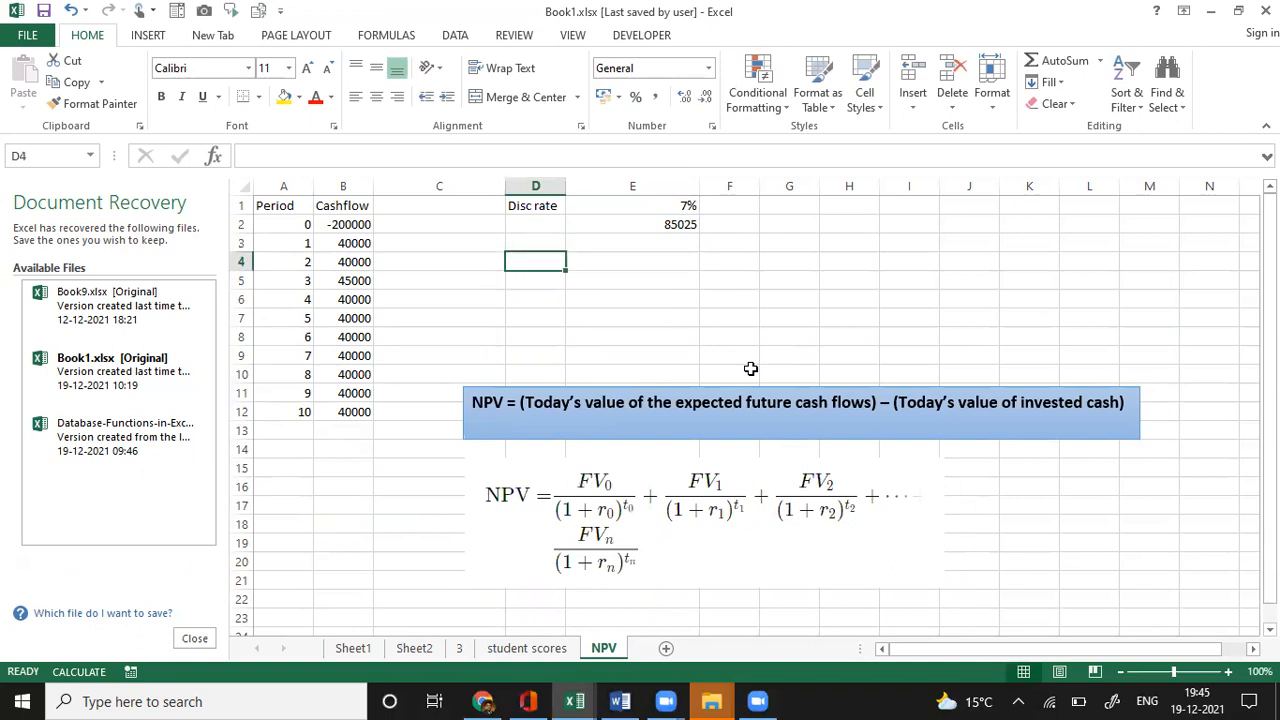
# - Examine the cashflows in column B, from the initial investment in B2 to the later periods, alongside the empty cells in columns D and E
pyautogui.press('Right')
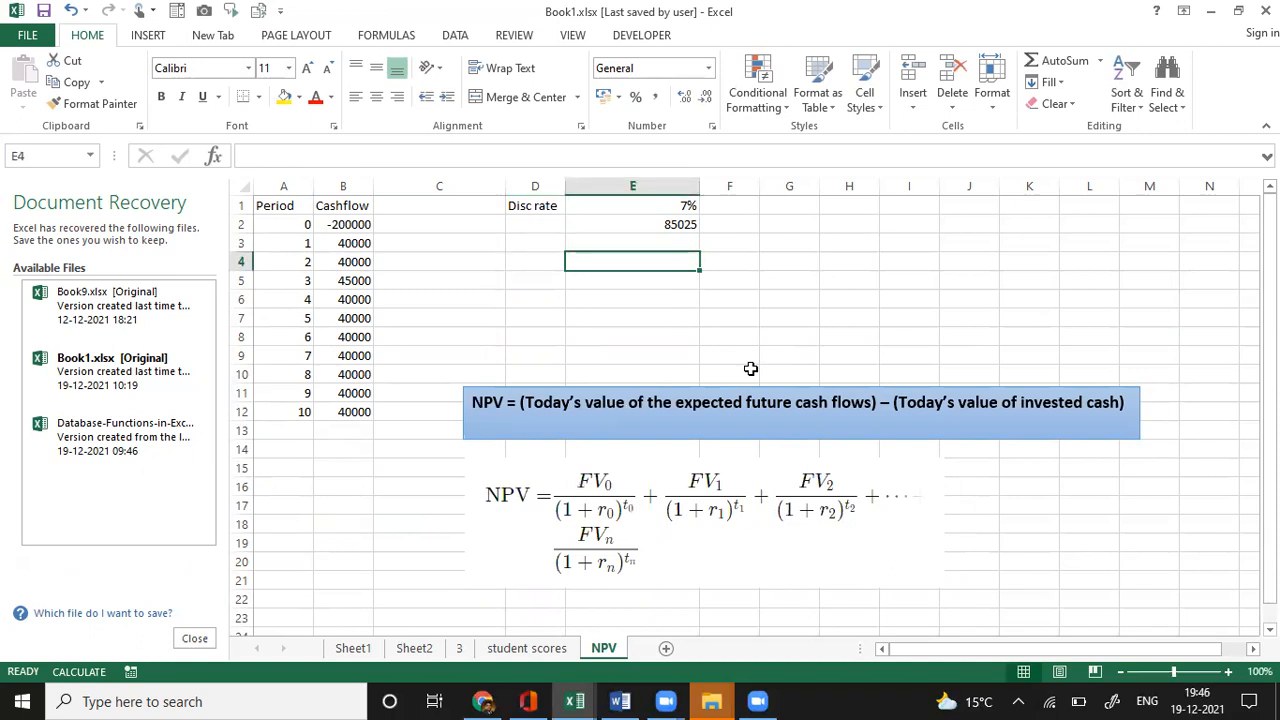
pyautogui.press('Left')
pyautogui.press('Left')
pyautogui.press('Left')
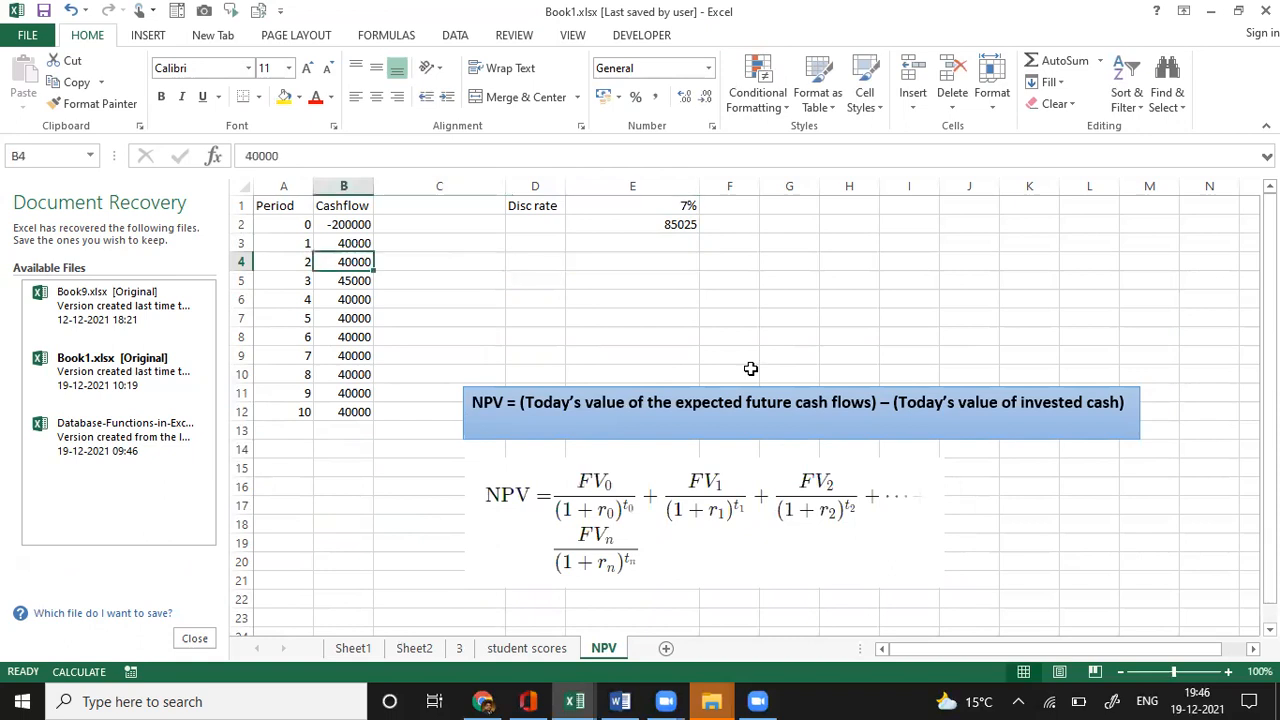
pyautogui.press('Down')
pyautogui.press('Down')
pyautogui.press('Down')
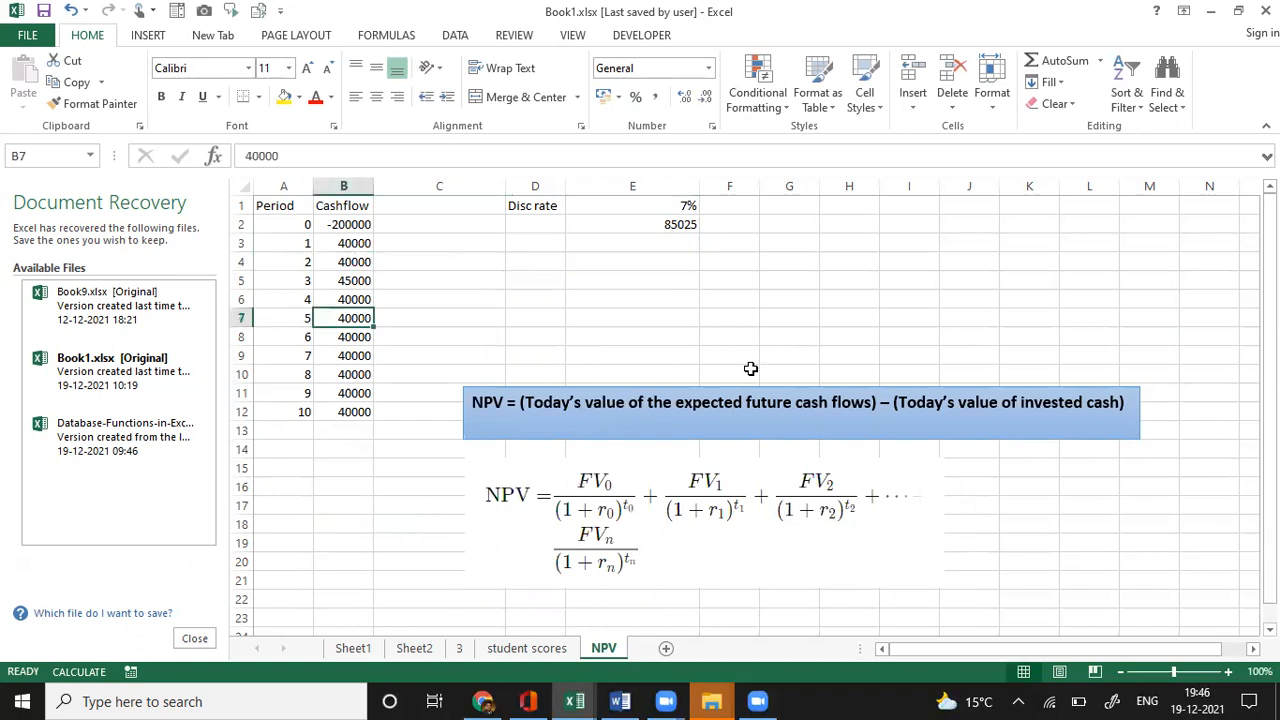
pyautogui.press('Up')
pyautogui.press('Up')
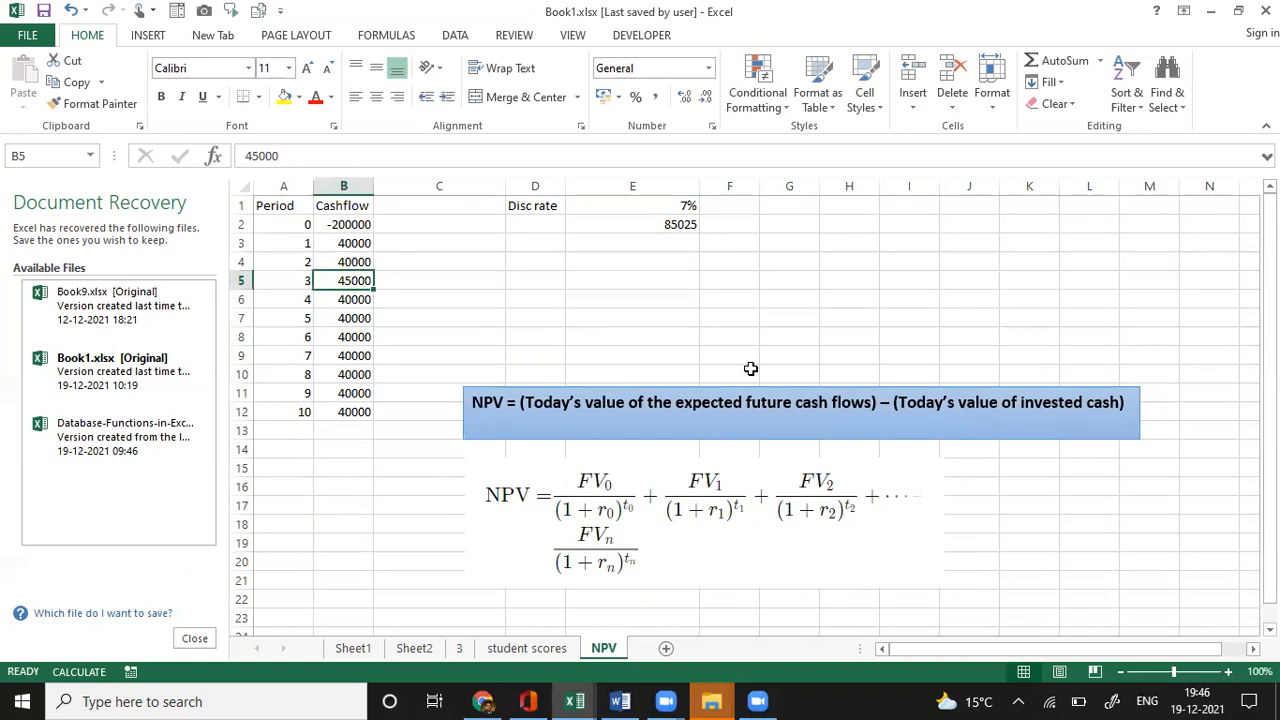
pyautogui.press('Right')
pyautogui.press('Right')
pyautogui.press('Up')
pyautogui.press('Up')
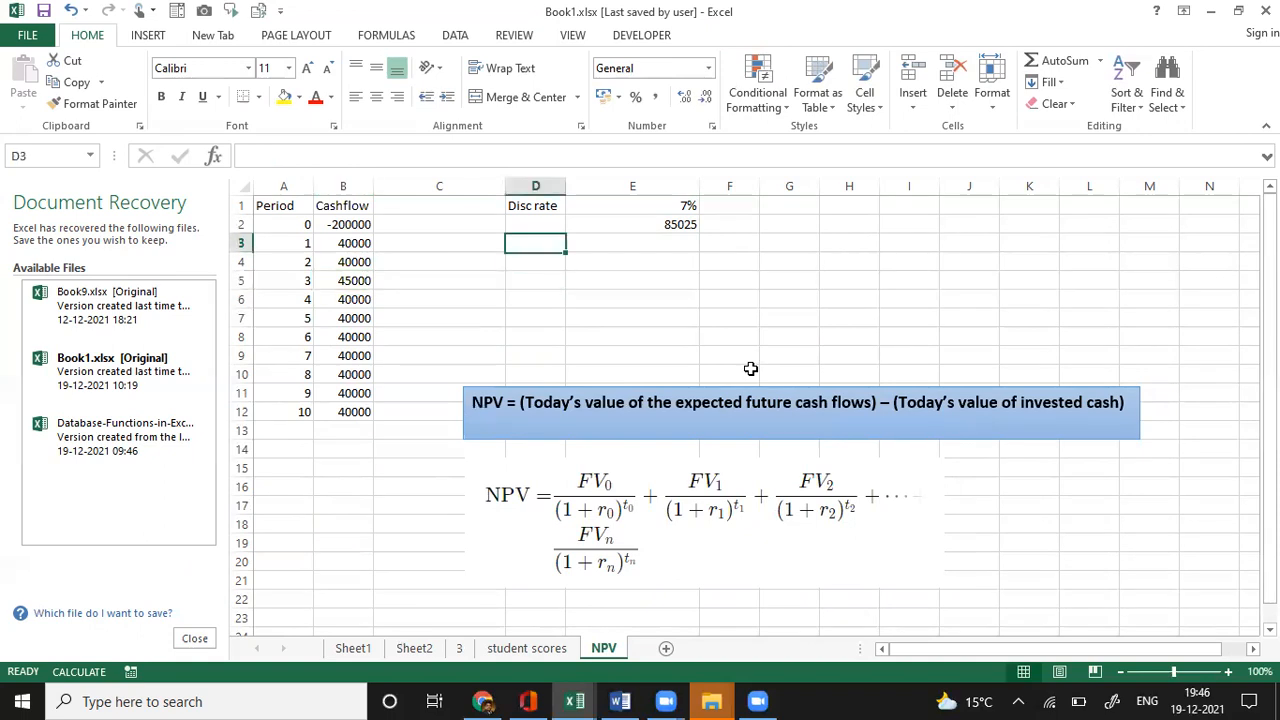
pyautogui.press('Left')
pyautogui.press('Left')
pyautogui.press('Up')
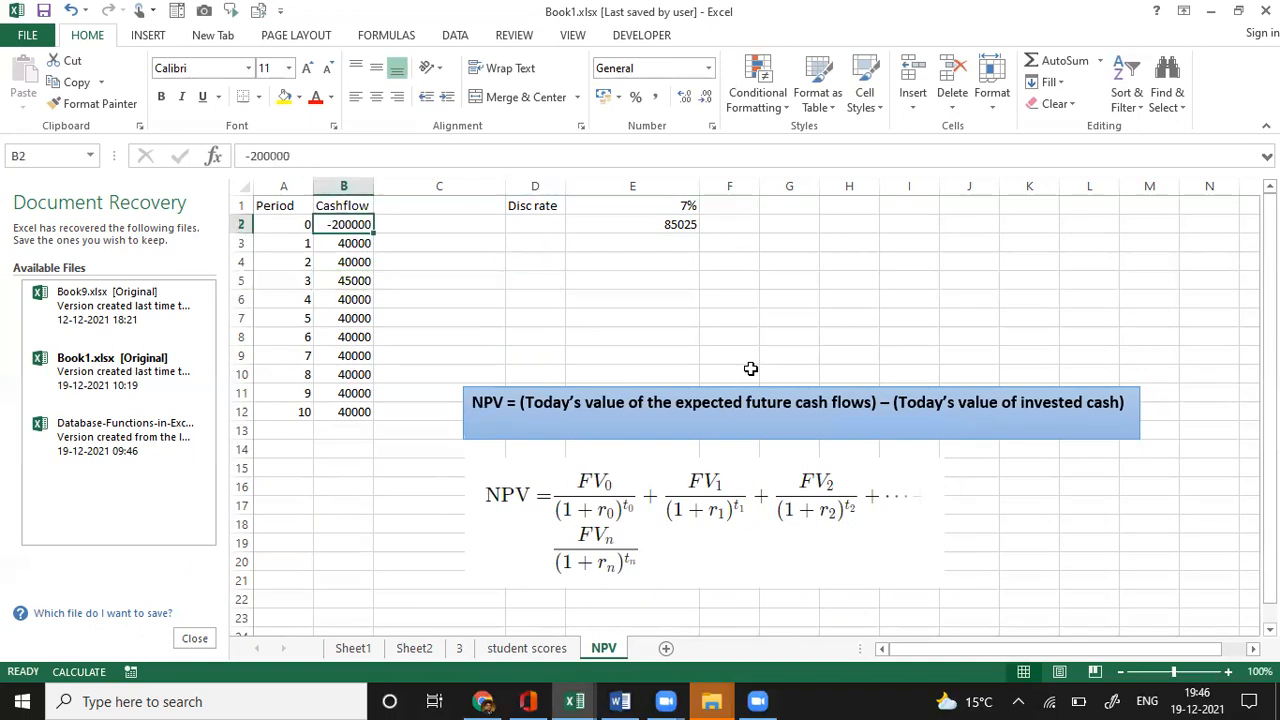
pyautogui.press('Down')
pyautogui.press('Down')
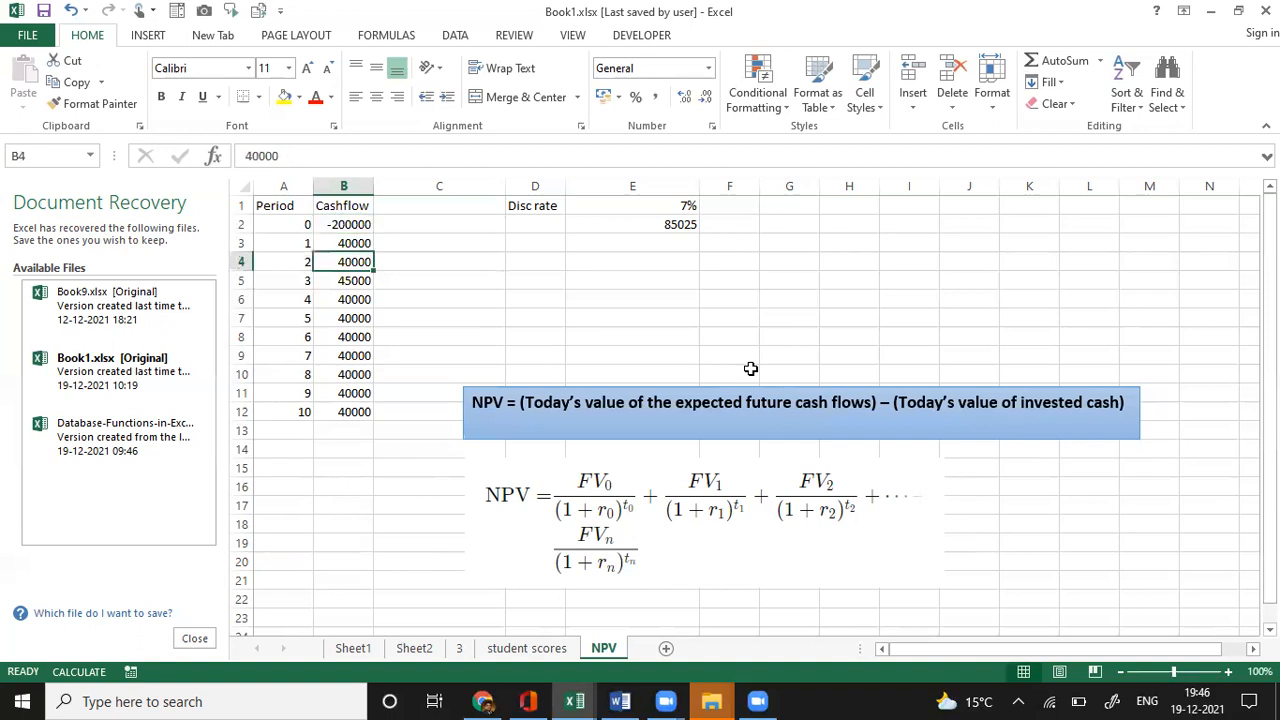
# - Enter the formula =NPV(E1,B3:B12)+B2 in cell E4
pyautogui.press('Right')
pyautogui.press('Right')
pyautogui.press('Right')
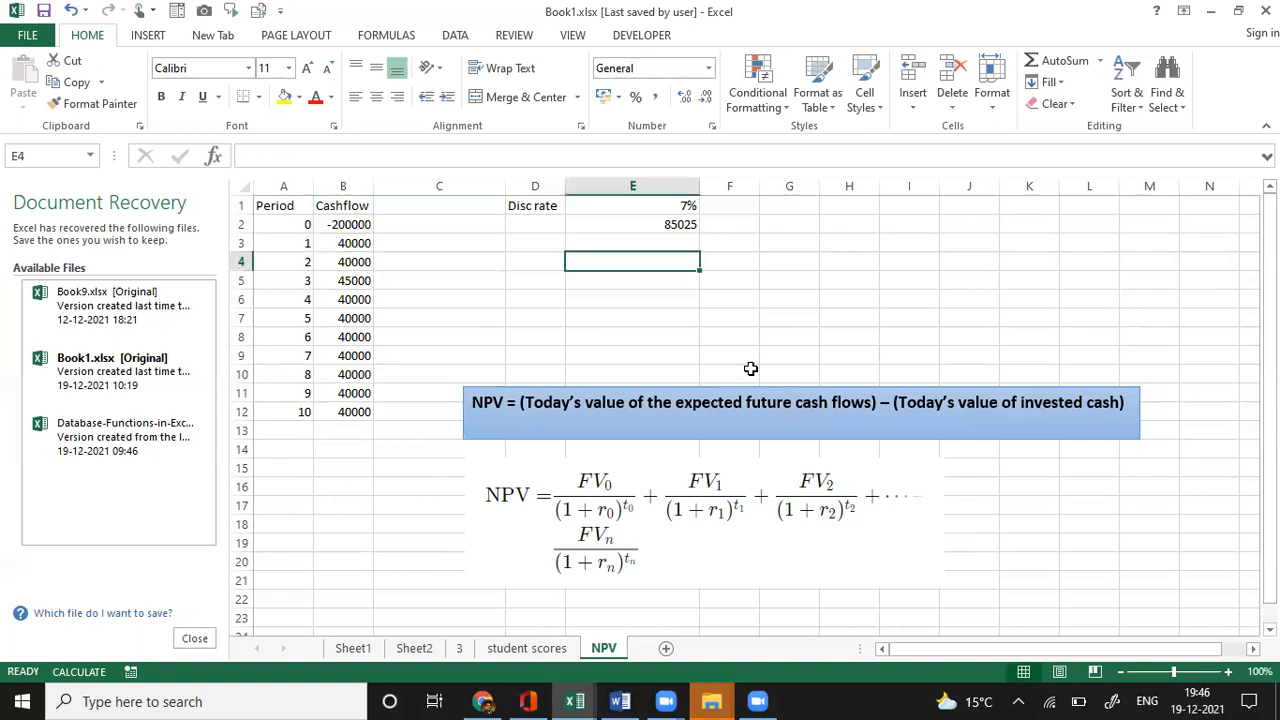
pyautogui.write('=NPV')
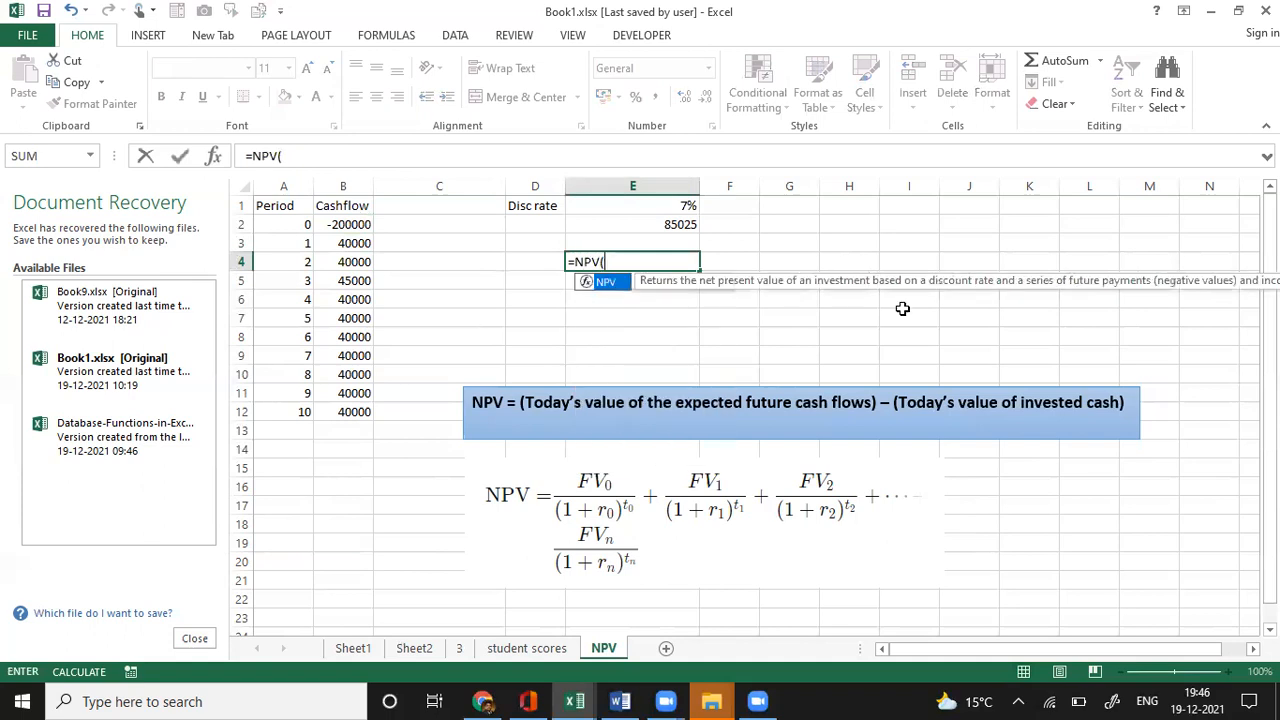
pyautogui.write('(')
pyautogui.click(685, 206)
pyautogui.write(',')
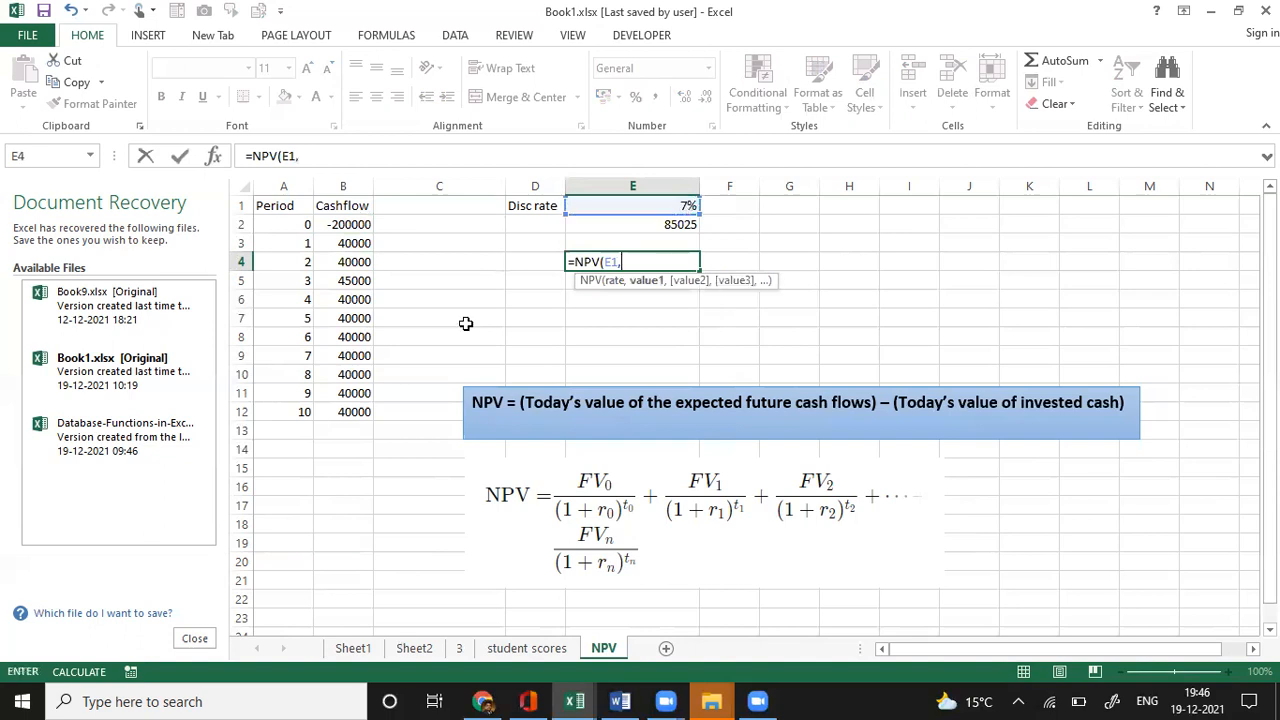
pyautogui.moveTo(343, 243); pyautogui.dragTo(366, 424)
pyautogui.write(')')
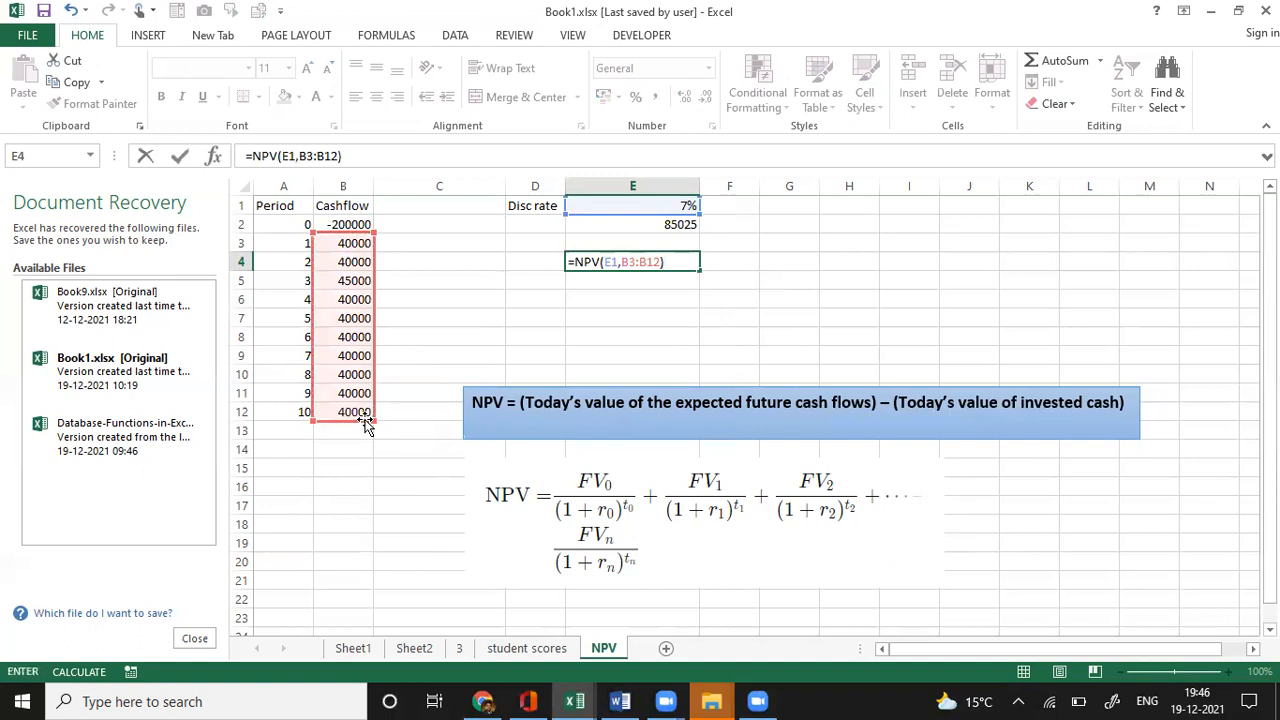
pyautogui.write('+')
pyautogui.click(349, 225)
pyautogui.press('Return')
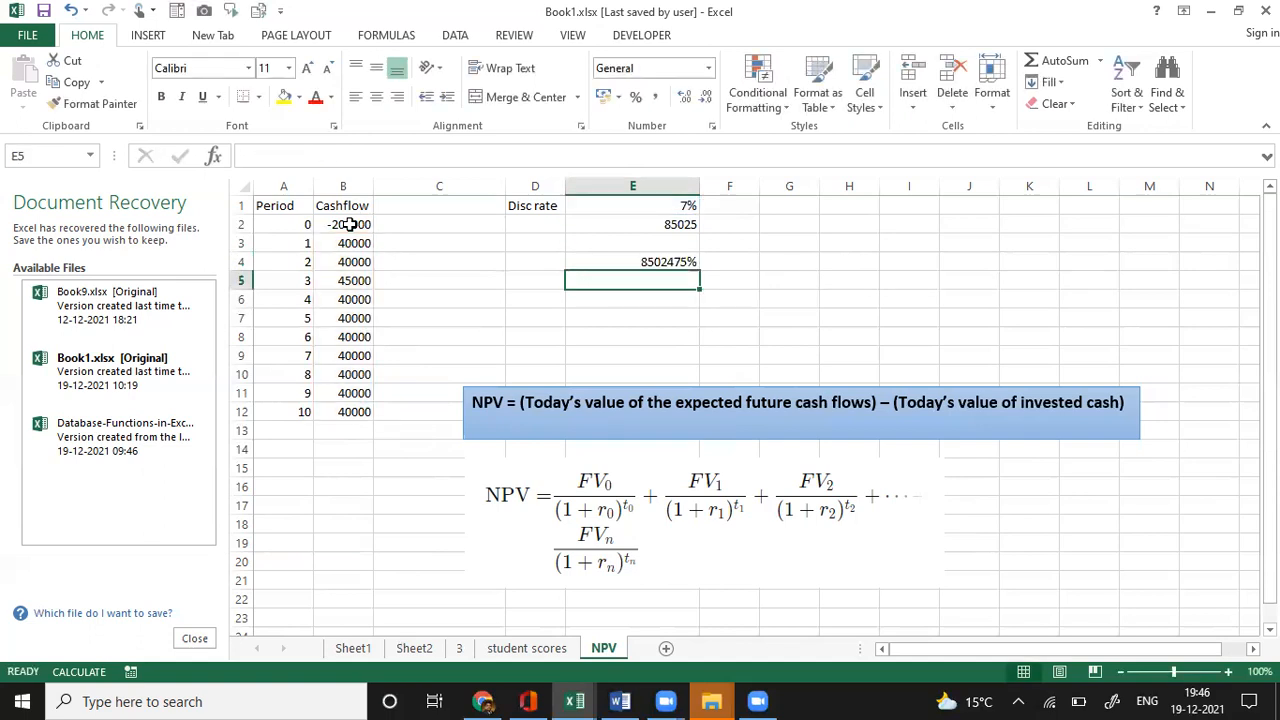
# - Copy the number formatting of E2 onto the NPV formula cell E4 with Format Painter
pyautogui.press('Up')
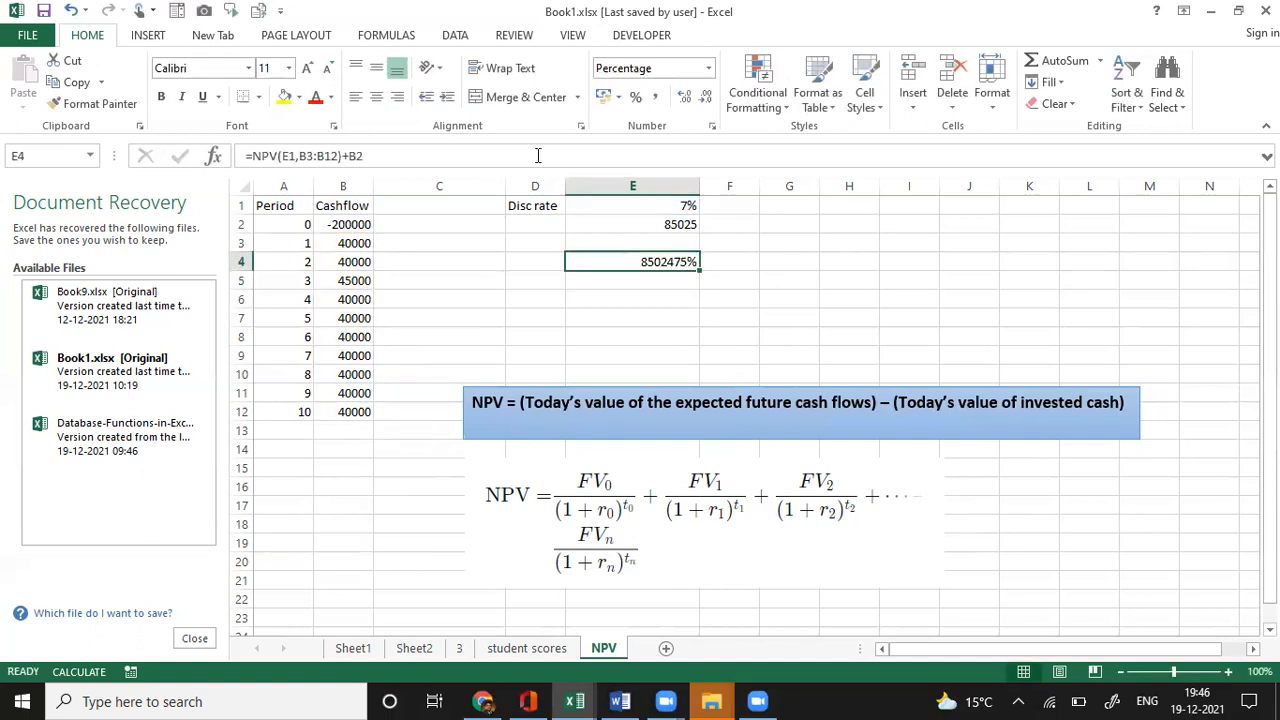
pyautogui.click(632, 224)
pyautogui.click(96, 103)
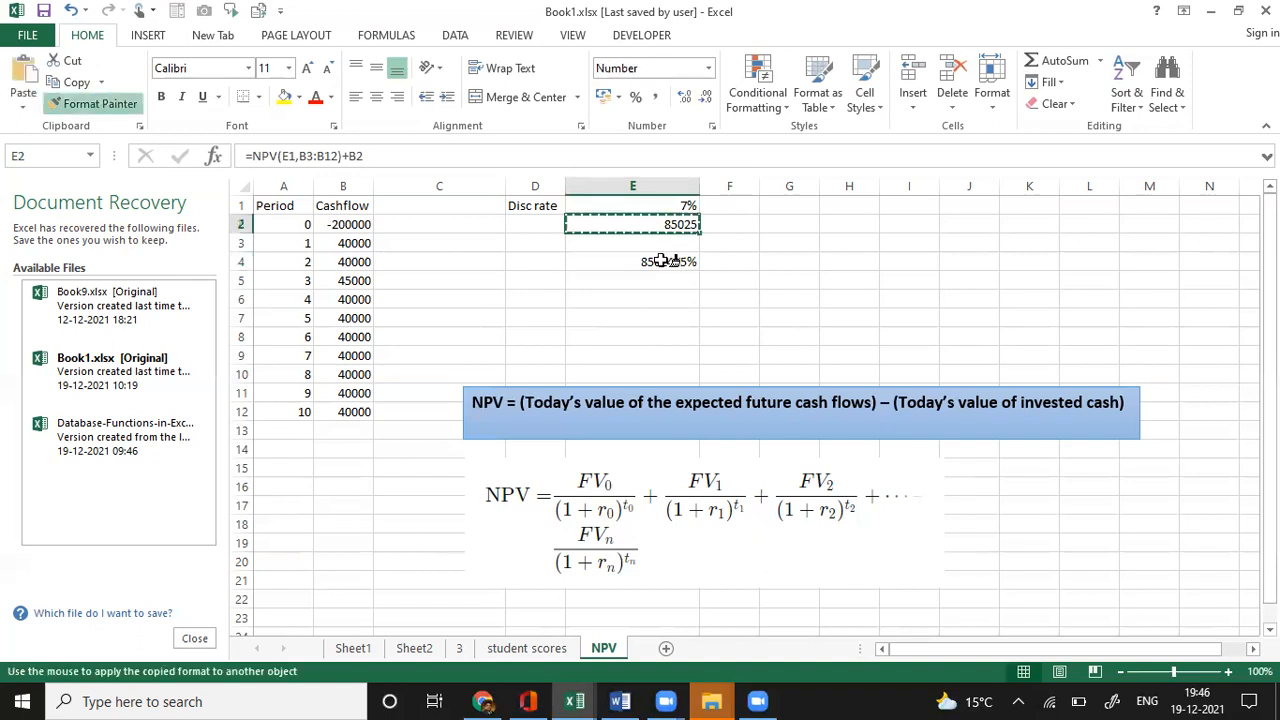
pyautogui.click(843, 316)
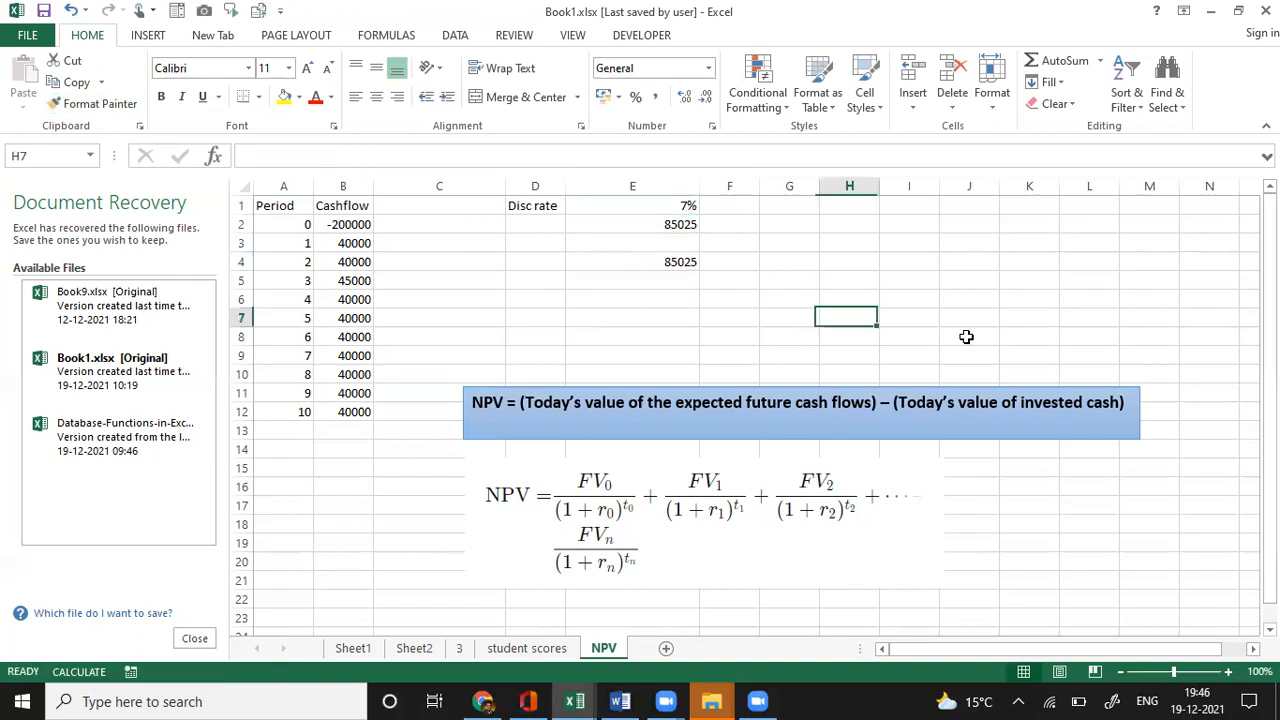
# - Set the period 4 cashflow in B6 to 30000
pyautogui.press('Up')
pyautogui.press('Up')
pyautogui.press('Up')
pyautogui.press('Left')
pyautogui.press('Left')
pyautogui.press('Left')
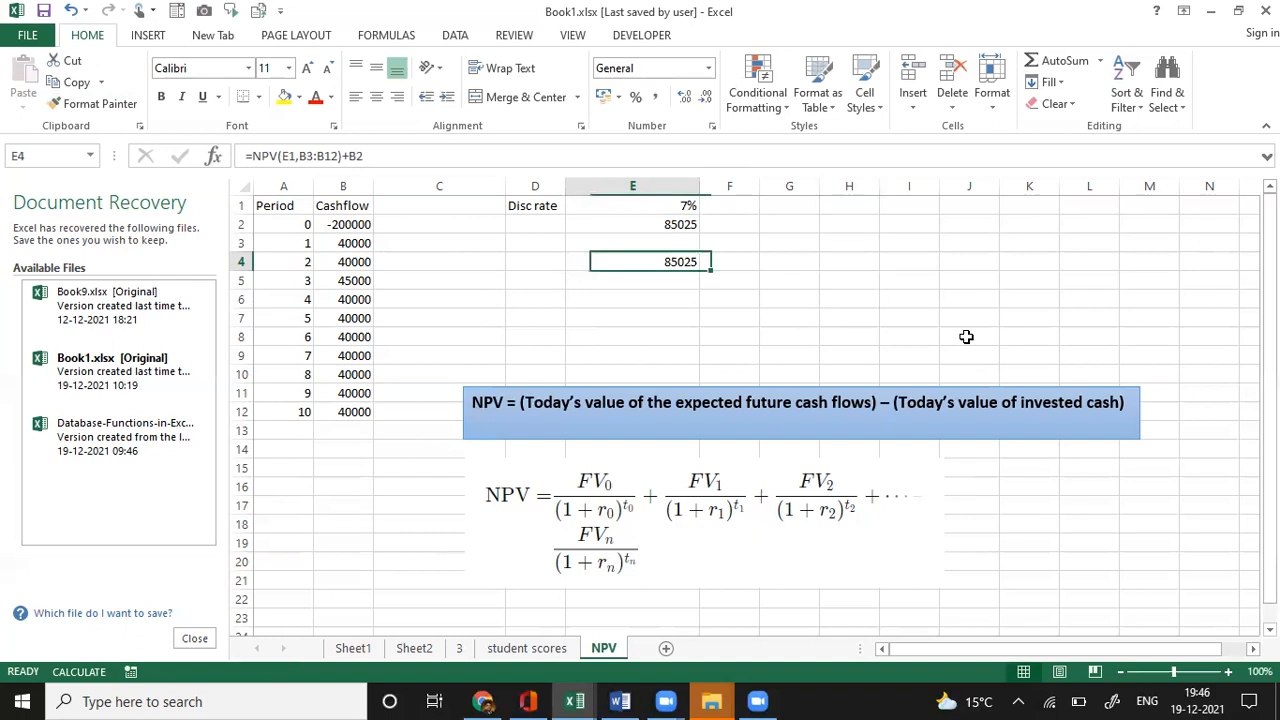
pyautogui.press('Left')
pyautogui.press('Left')
pyautogui.press('Left')
pyautogui.press('Down')
pyautogui.press('Down')
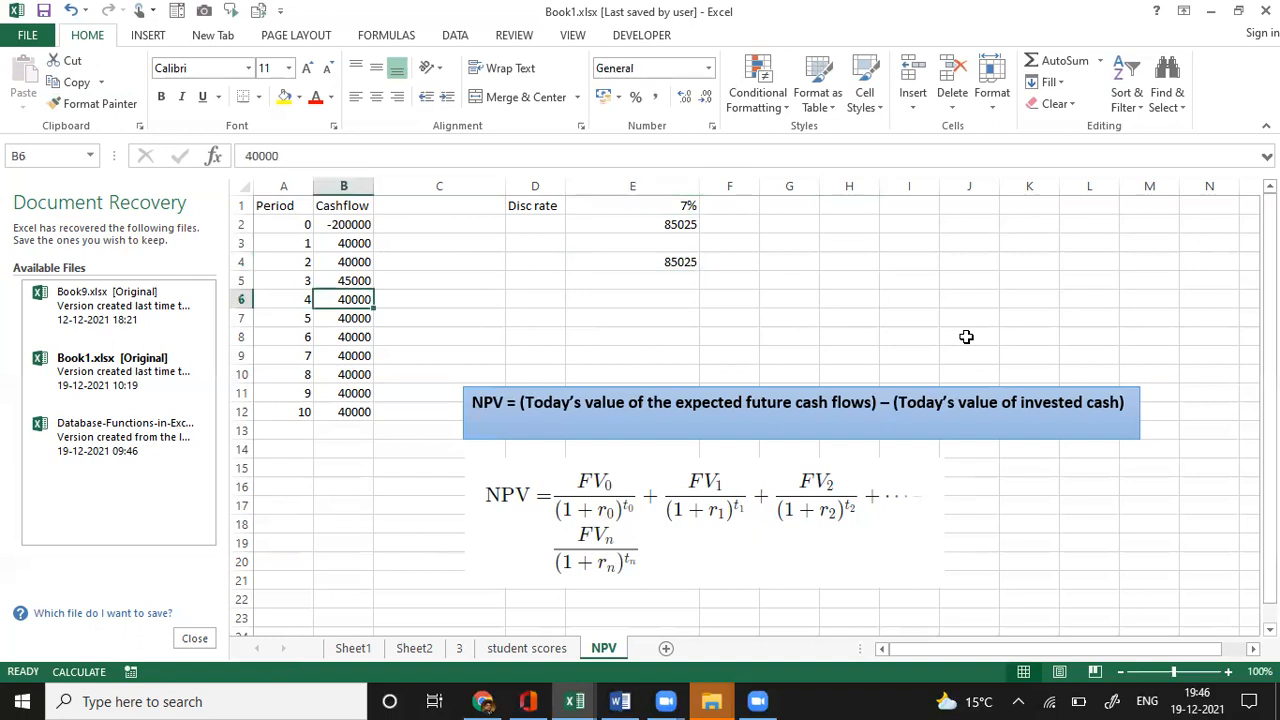
pyautogui.write('30000')
pyautogui.press('Return')
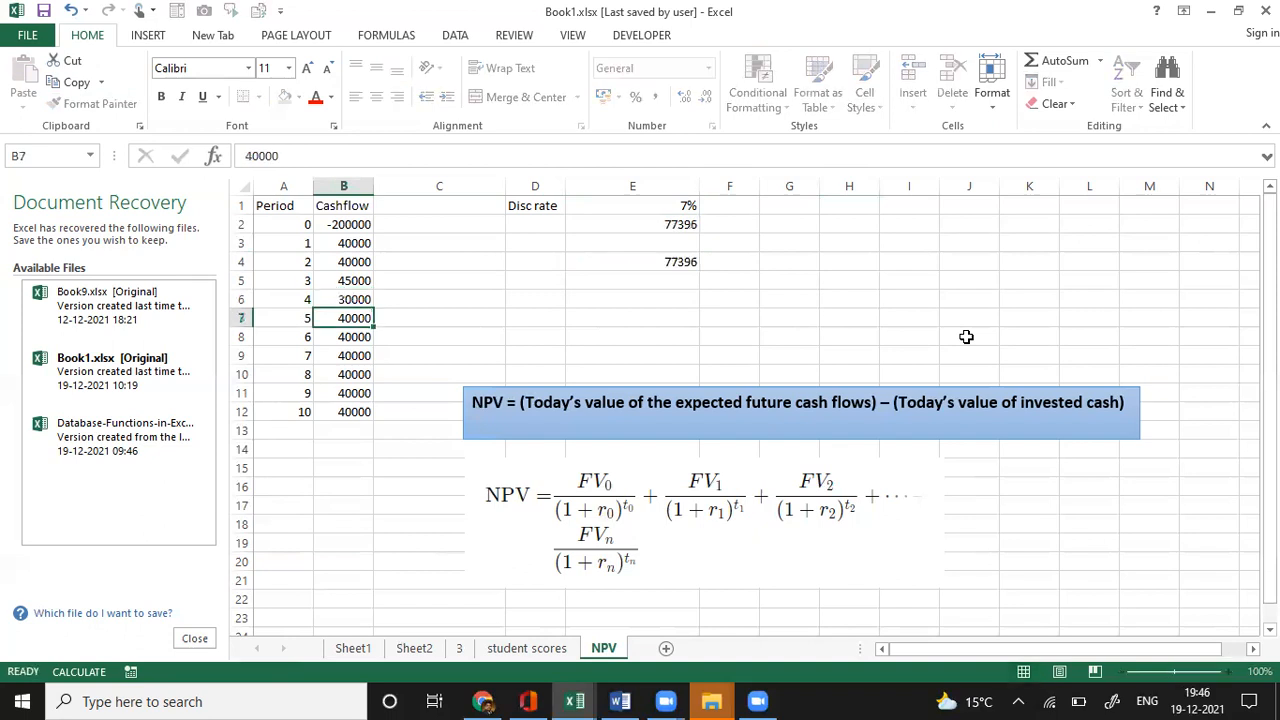
# - Set the cashflows for periods 5 and 6 in B7 and B8 to 23000 each
pyautogui.press('Up')
pyautogui.press('Up')
pyautogui.press('Down')
pyautogui.press('Down')
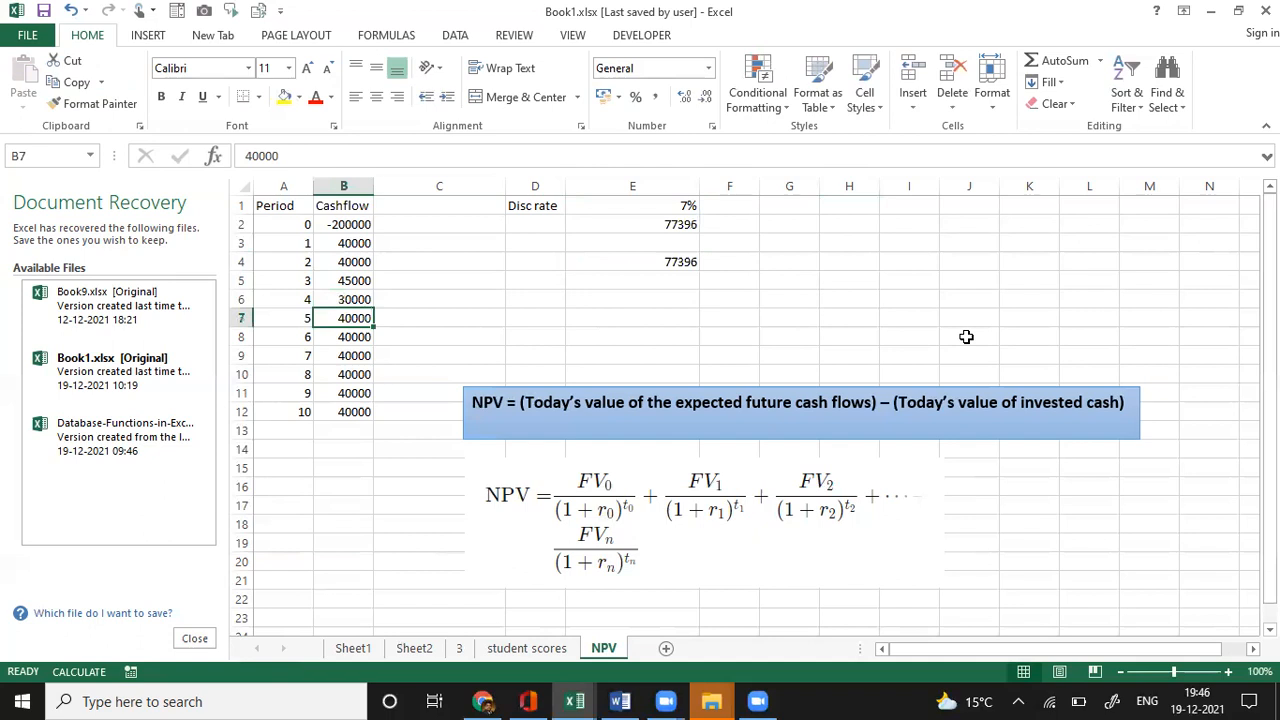
pyautogui.write('23000')
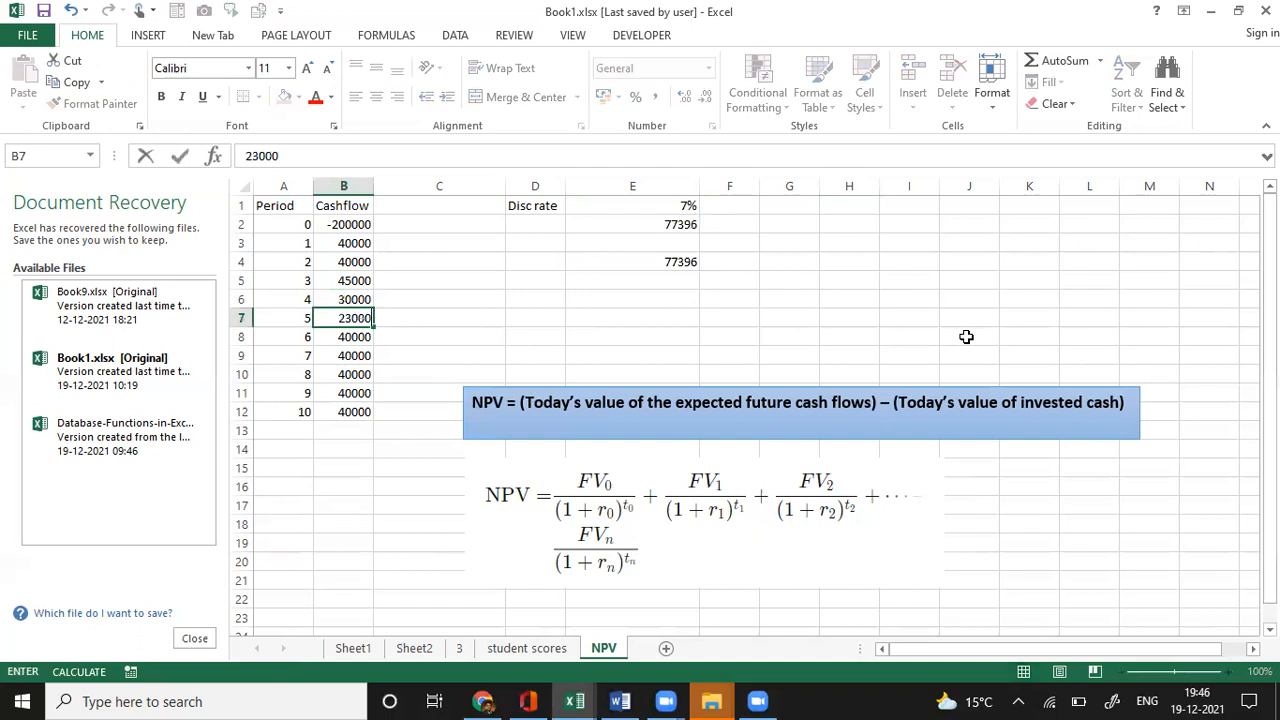
pyautogui.press('Return')
pyautogui.write('230')
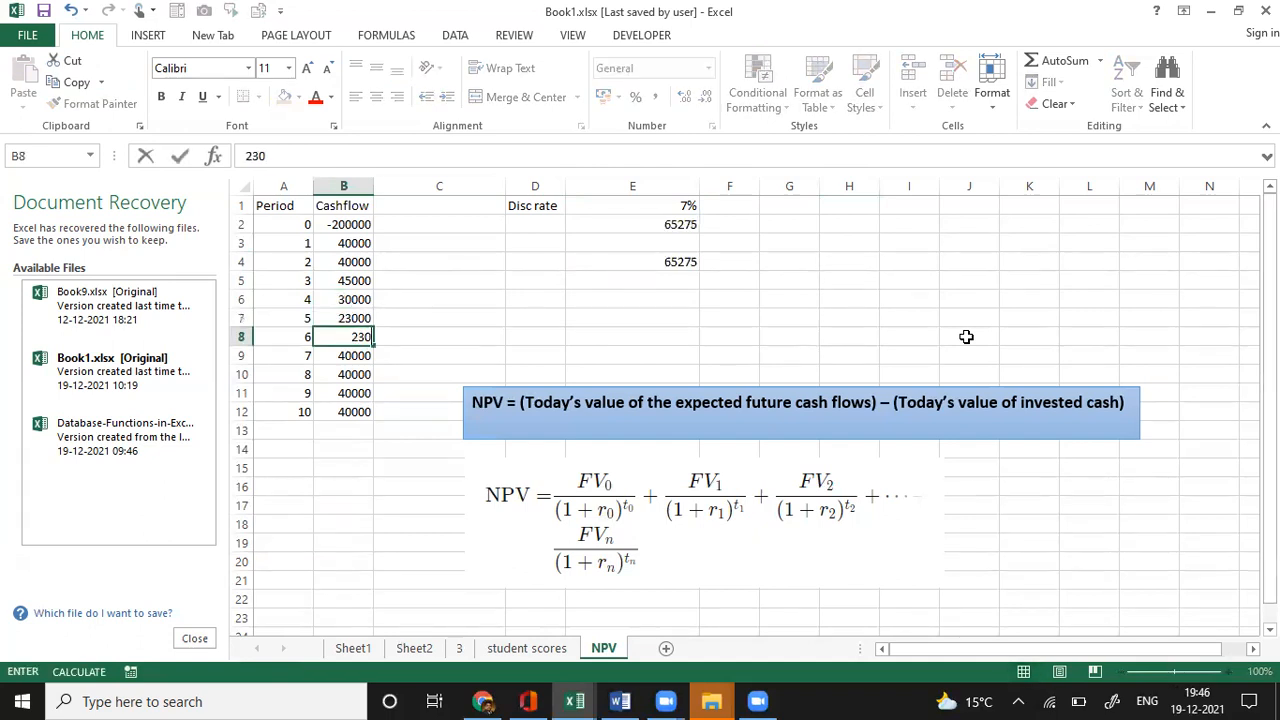
pyautogui.write('00')
pyautogui.press('Return')
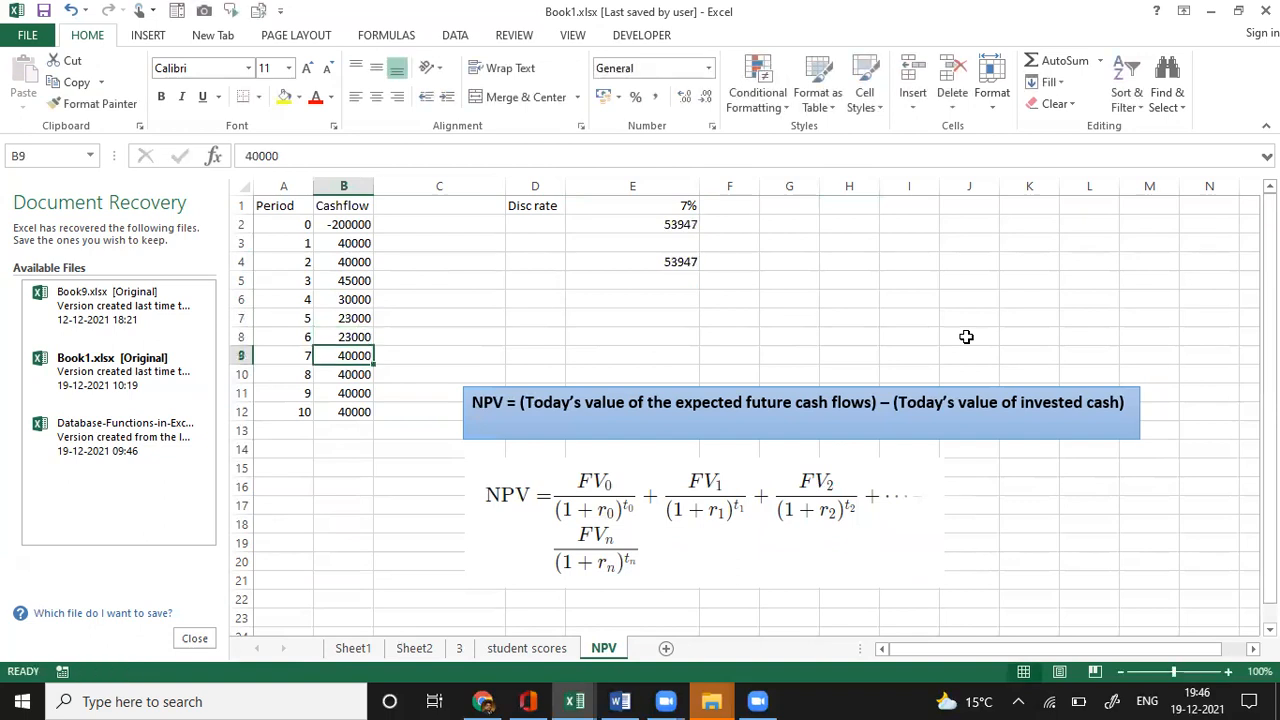
# - Set the period 7 cashflow in B9 to 20000 and the period 8 cashflow in B10 to 18000
pyautogui.write('20000')
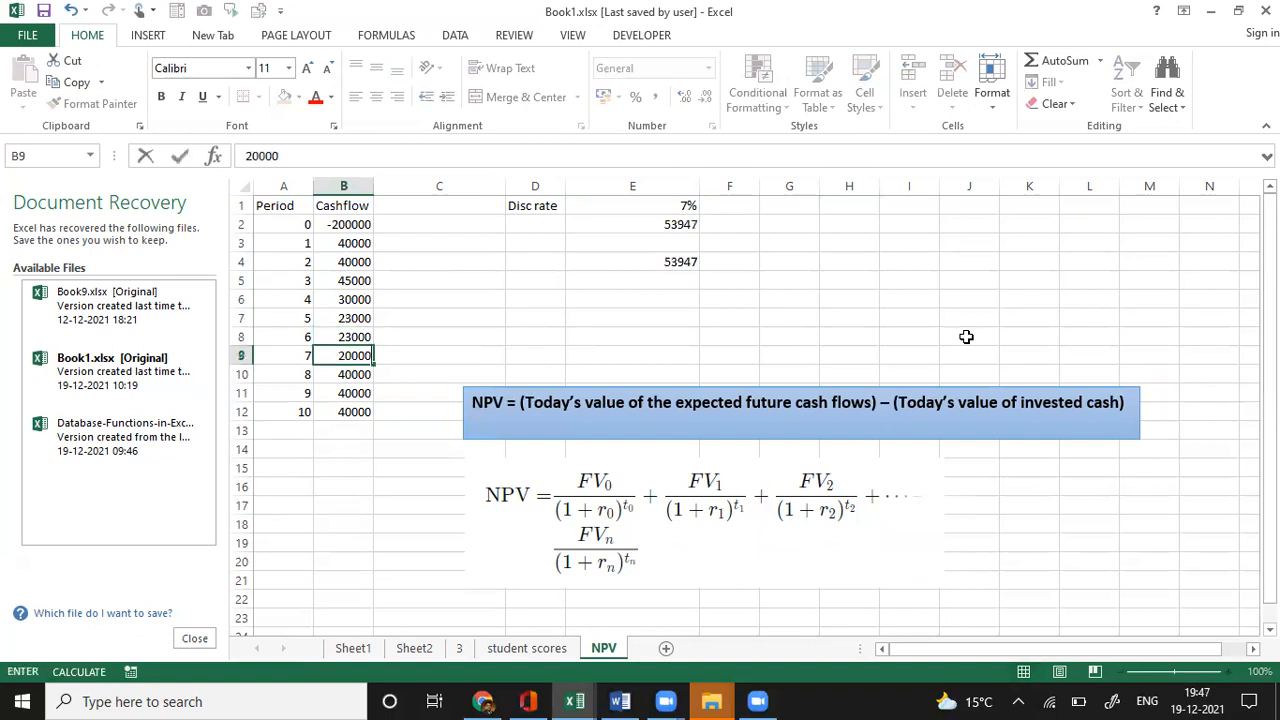
pyautogui.press('Return')
pyautogui.press('F2')
pyautogui.write('18000')
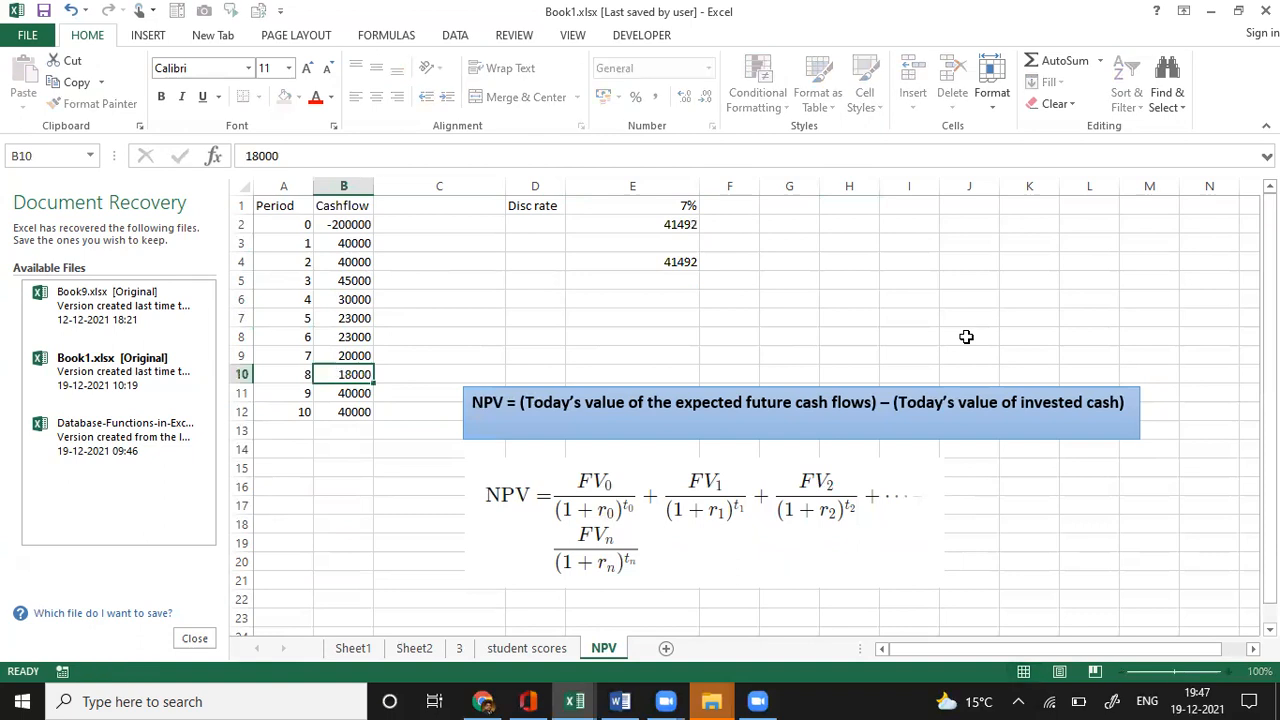
pyautogui.press('Return')
# - Set the cashflows for periods 9 and 10 in B11 and B12 to 10000 each
pyautogui.write('10000')
pyautogui.press('Return')
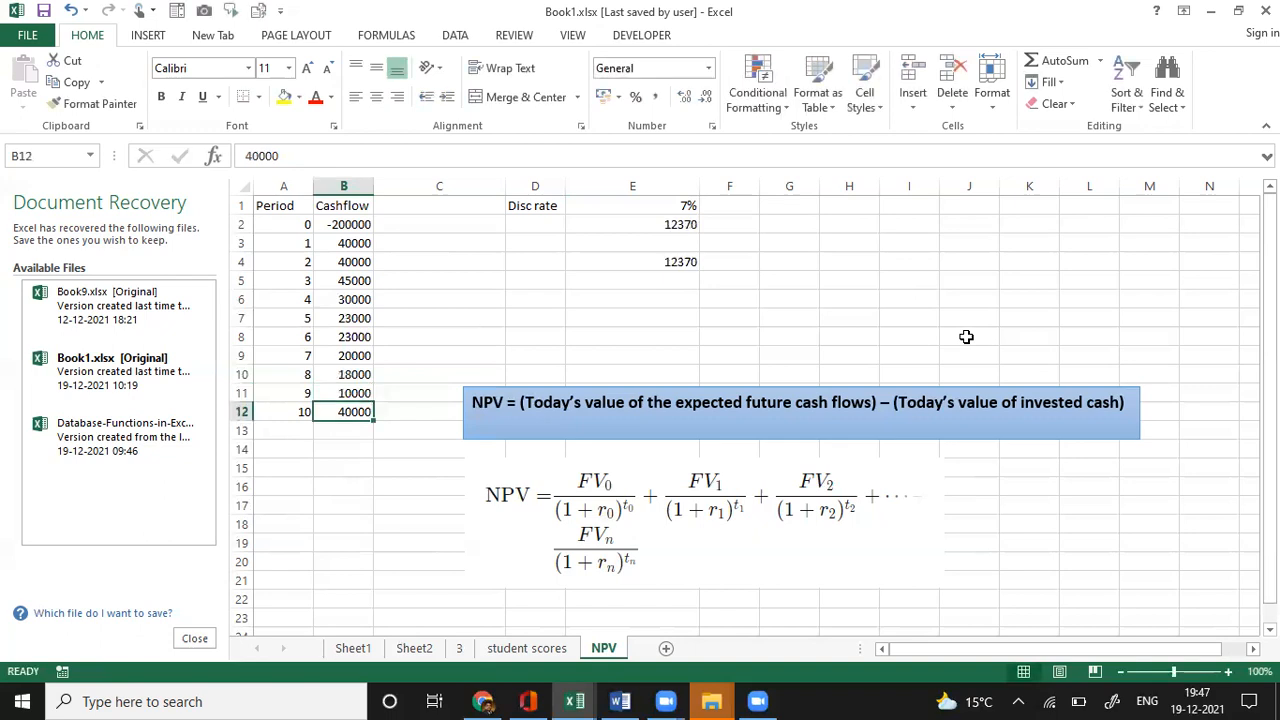
pyautogui.write('10000')
pyautogui.press('Return')
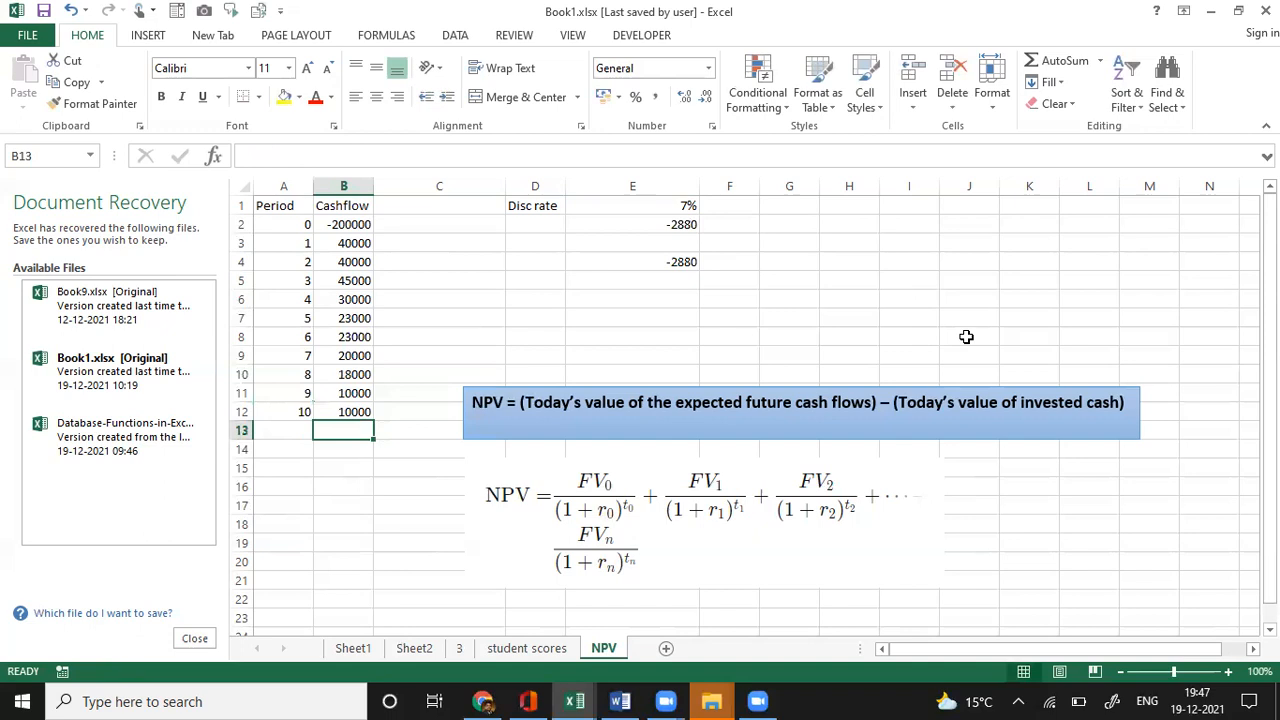
# - Review the NPV results in column E against the reduced cashflows down column B to period 10
pyautogui.press('Right')
pyautogui.press('Up')
pyautogui.press('Up')
pyautogui.press('Right')
pyautogui.press('Right')
pyautogui.press('Right')
pyautogui.press('Right')
pyautogui.press('Up')
pyautogui.press('Up')
pyautogui.press('Up')
pyautogui.press('Up')
pyautogui.press('Up')
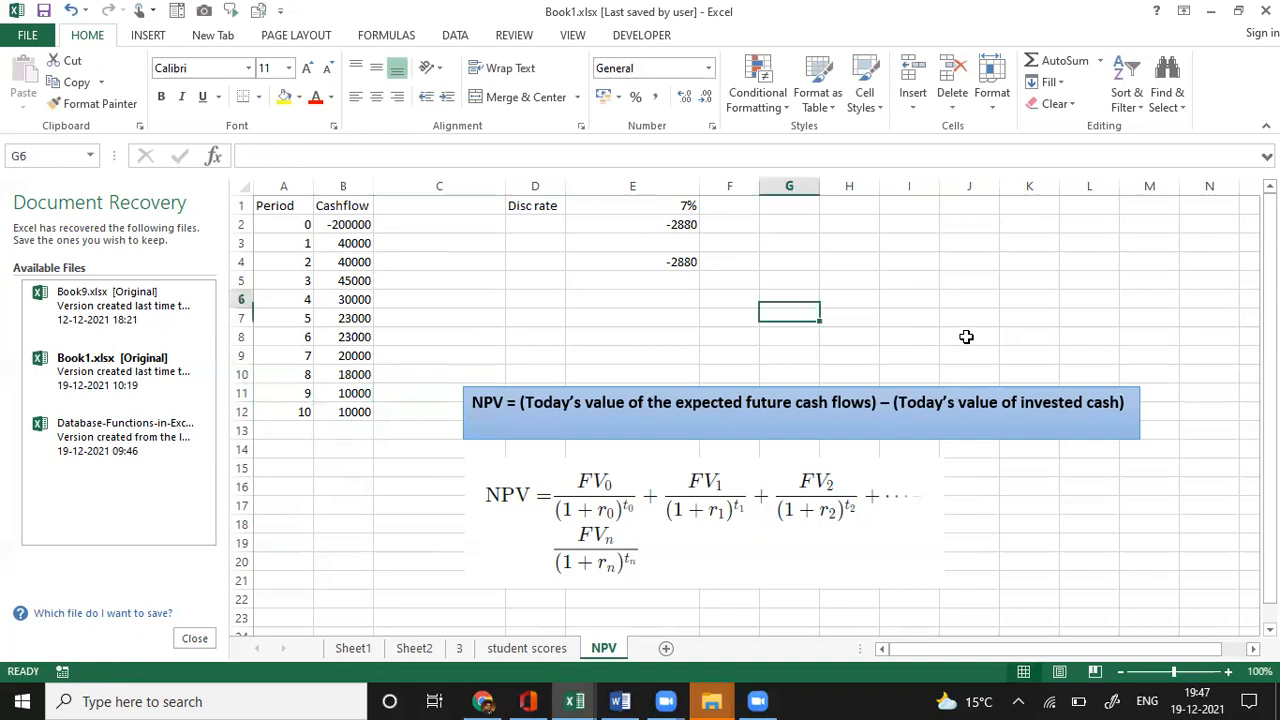
pyautogui.press('Left')
pyautogui.press('Left')
pyautogui.press('Up')
pyautogui.press('Up')
pyautogui.press('Left')
pyautogui.press('Left')
pyautogui.press('Left')
pyautogui.press('Down')
pyautogui.press('Down')
pyautogui.press('Down')
pyautogui.press('Down')
pyautogui.press('Down')
pyautogui.press('Down')
pyautogui.press('Down')
pyautogui.press('Down')
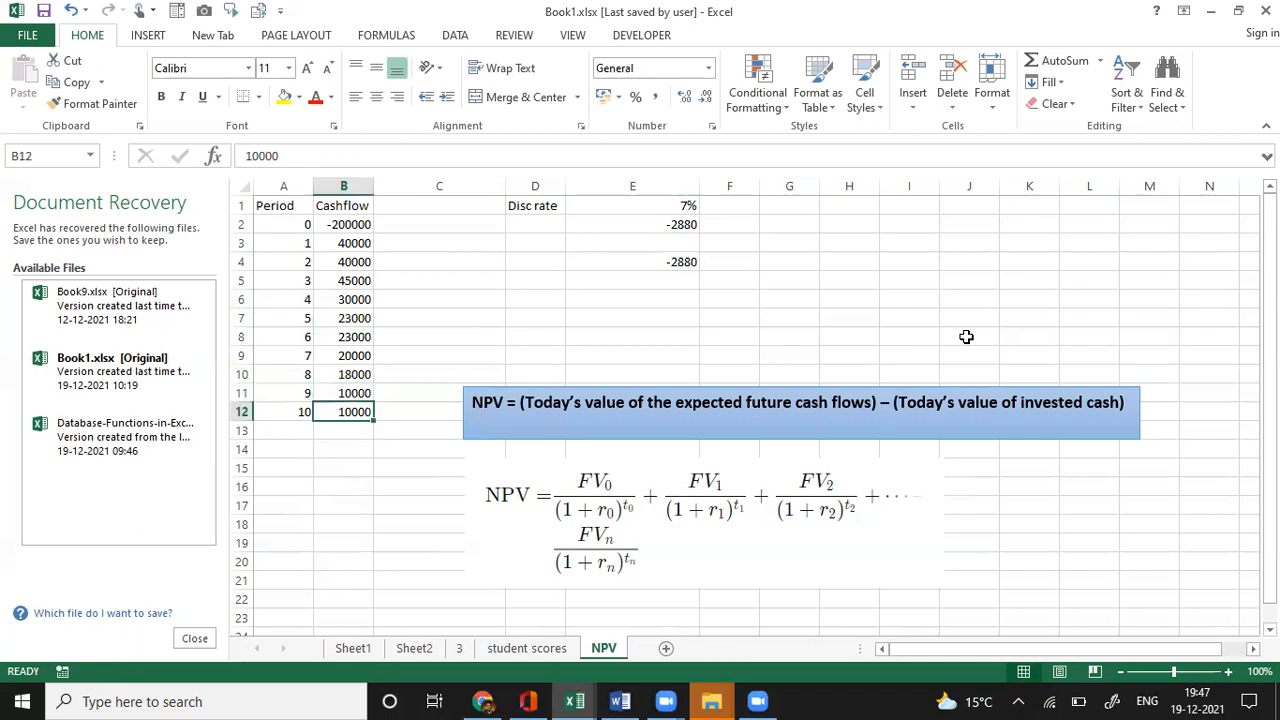
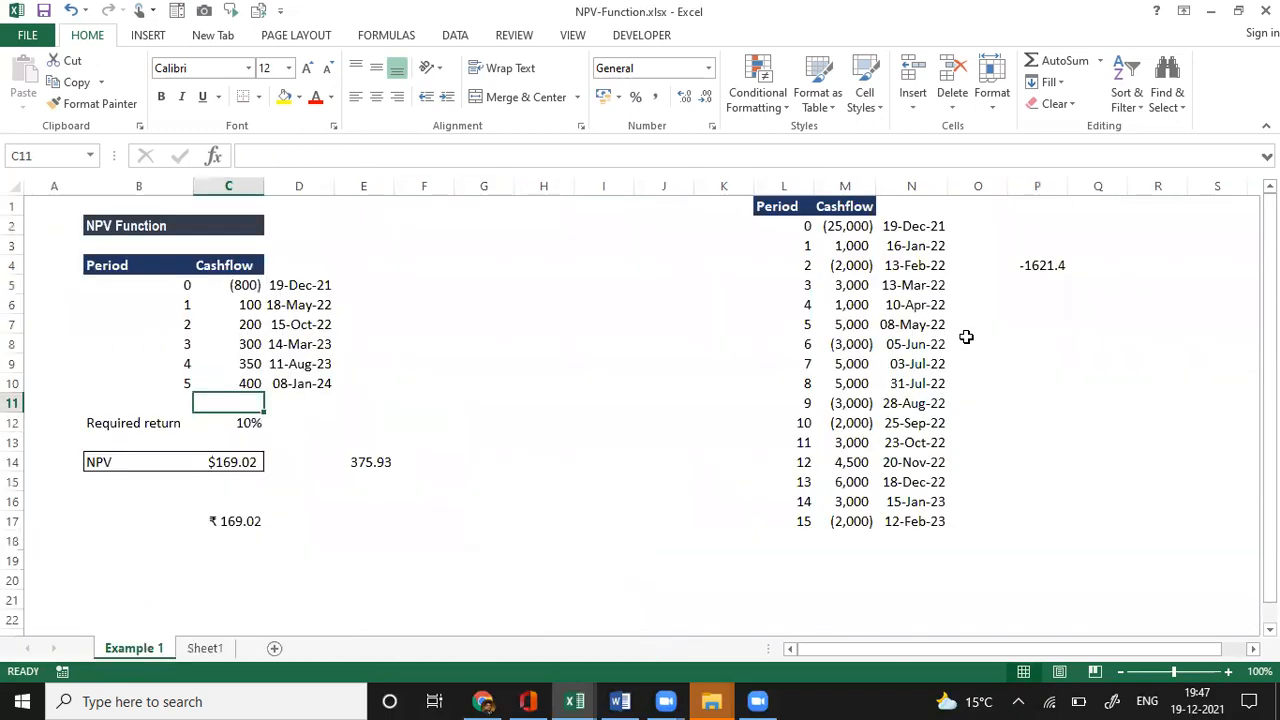
# - On the Example 1 sheet of NPV-Function.xlsx, inspect the XNPV formula in E14, the last cashflow in C10 and the date formulas in column D
pyautogui.click(363, 459)
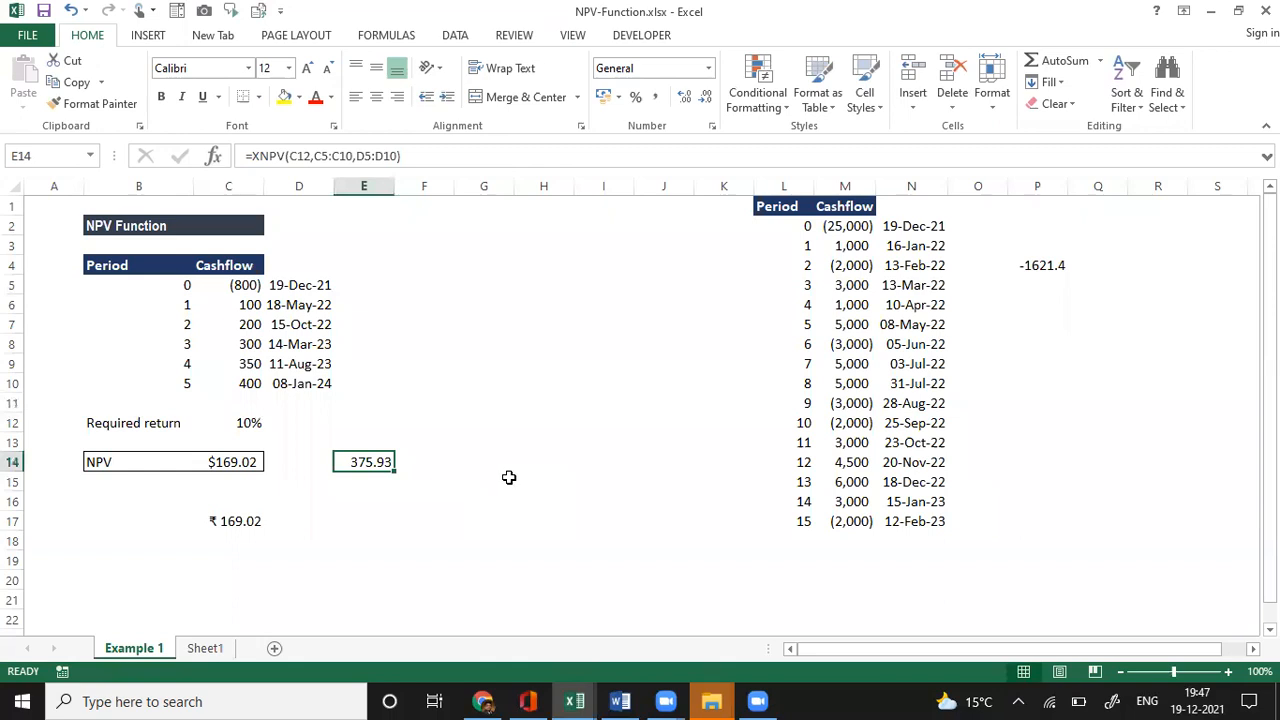
pyautogui.click(228, 384)
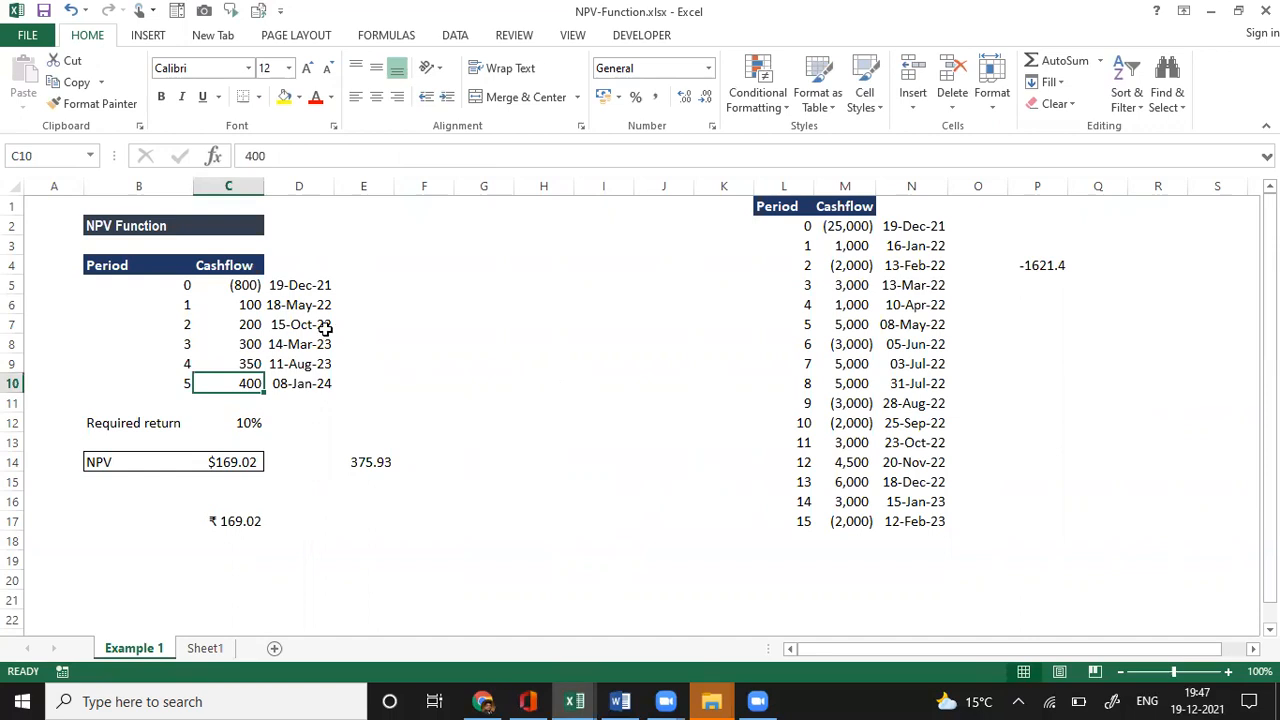
pyautogui.click(300, 285)
pyautogui.press('Down')
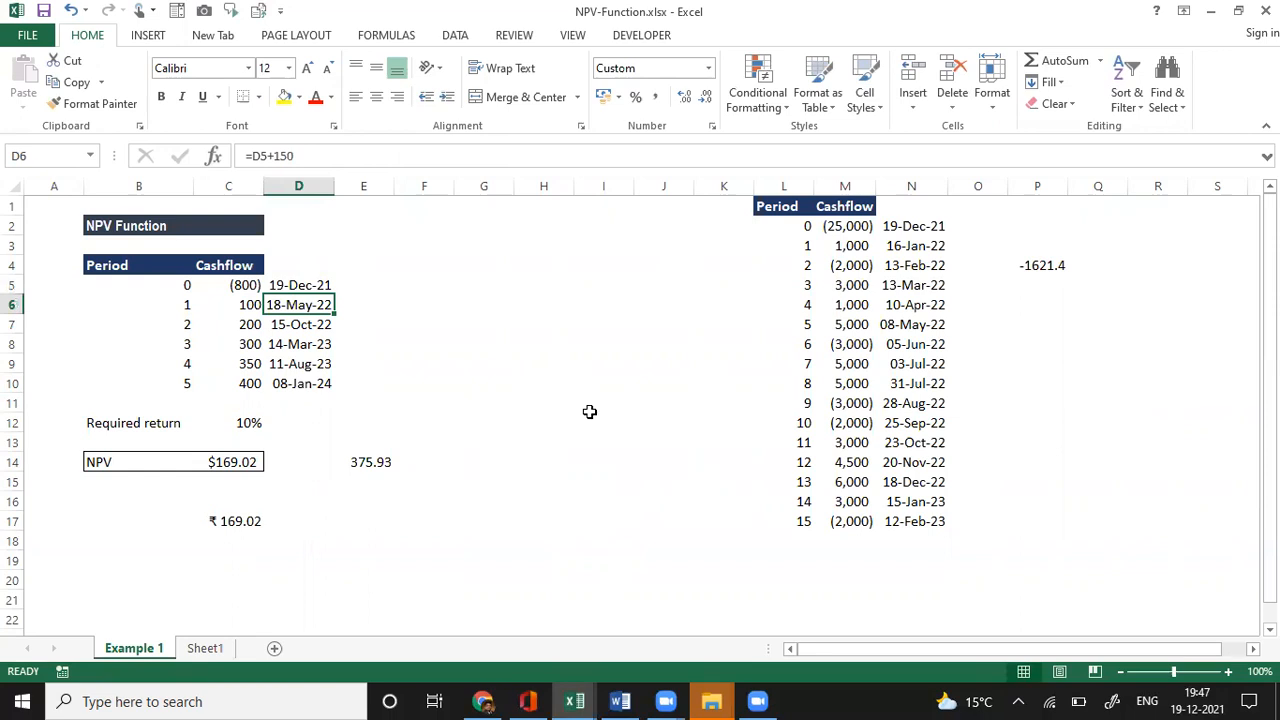
pyautogui.click(301, 325)
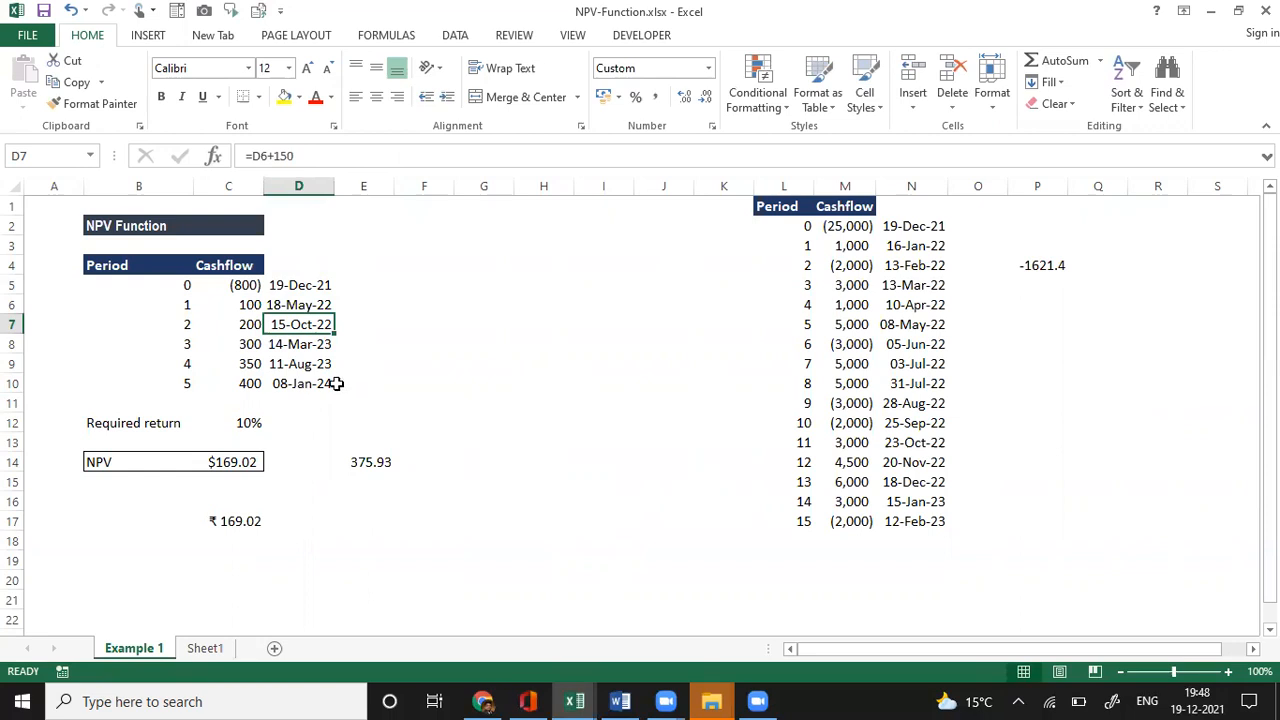
pyautogui.click(299, 387)
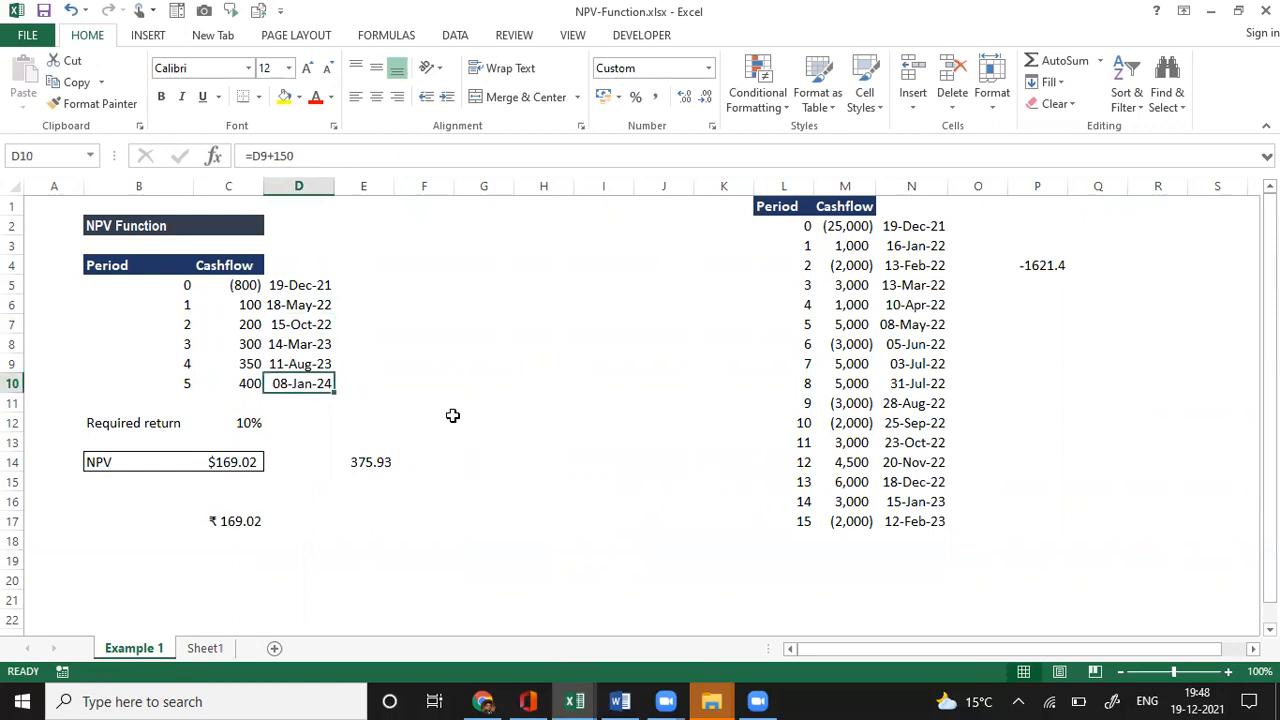
# - Change the period 5 date formula in D10 to =D9+100
pyautogui.click(280, 157)
pyautogui.press('Delete')
pyautogui.write('0')
pyautogui.hotkey('ctrl', 'Return')
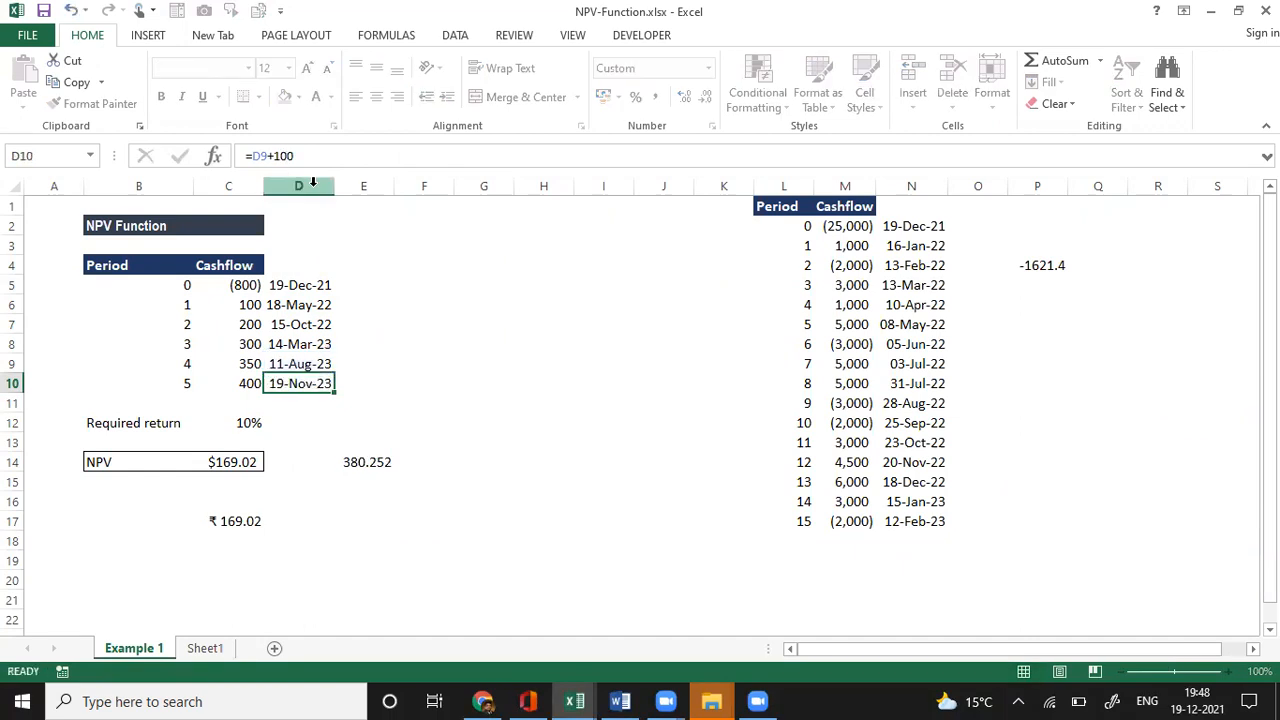
# - Change the period 1 date formula in D6 to =D5+50
pyautogui.press('Up')
pyautogui.press('Up')
pyautogui.press('Up')
pyautogui.press('Up')
pyautogui.press('Up')
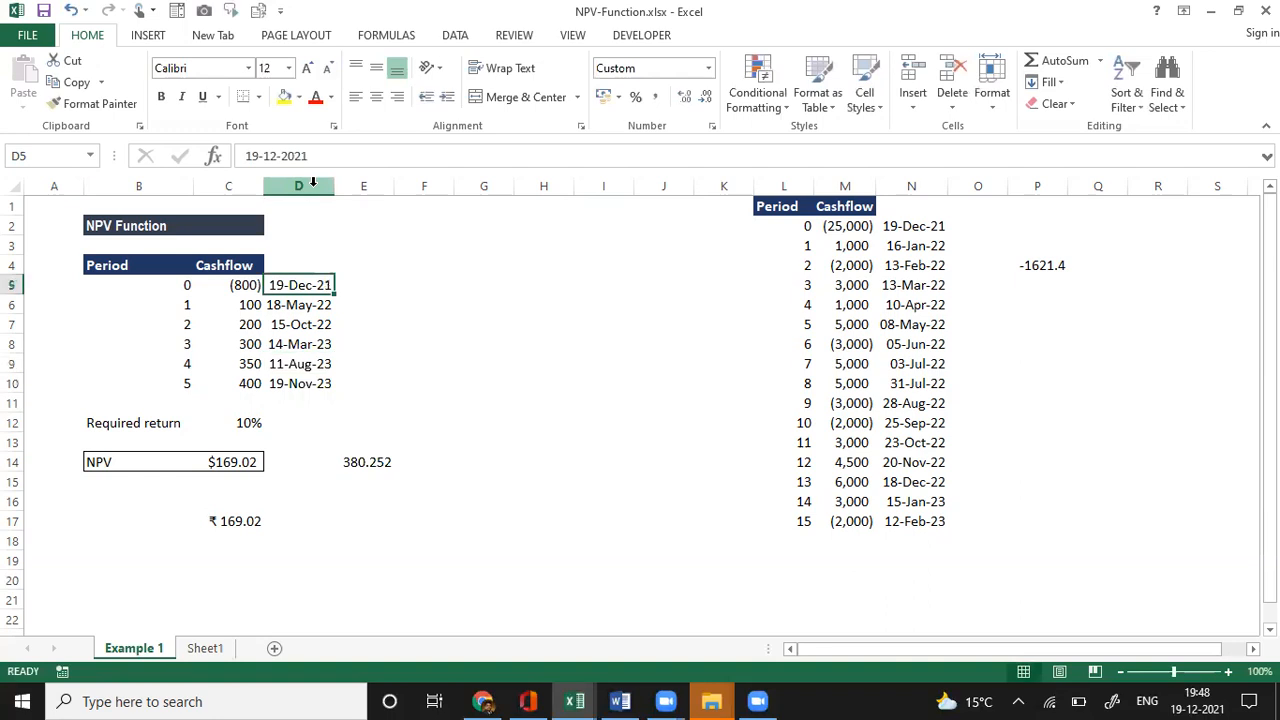
pyautogui.press('Down')
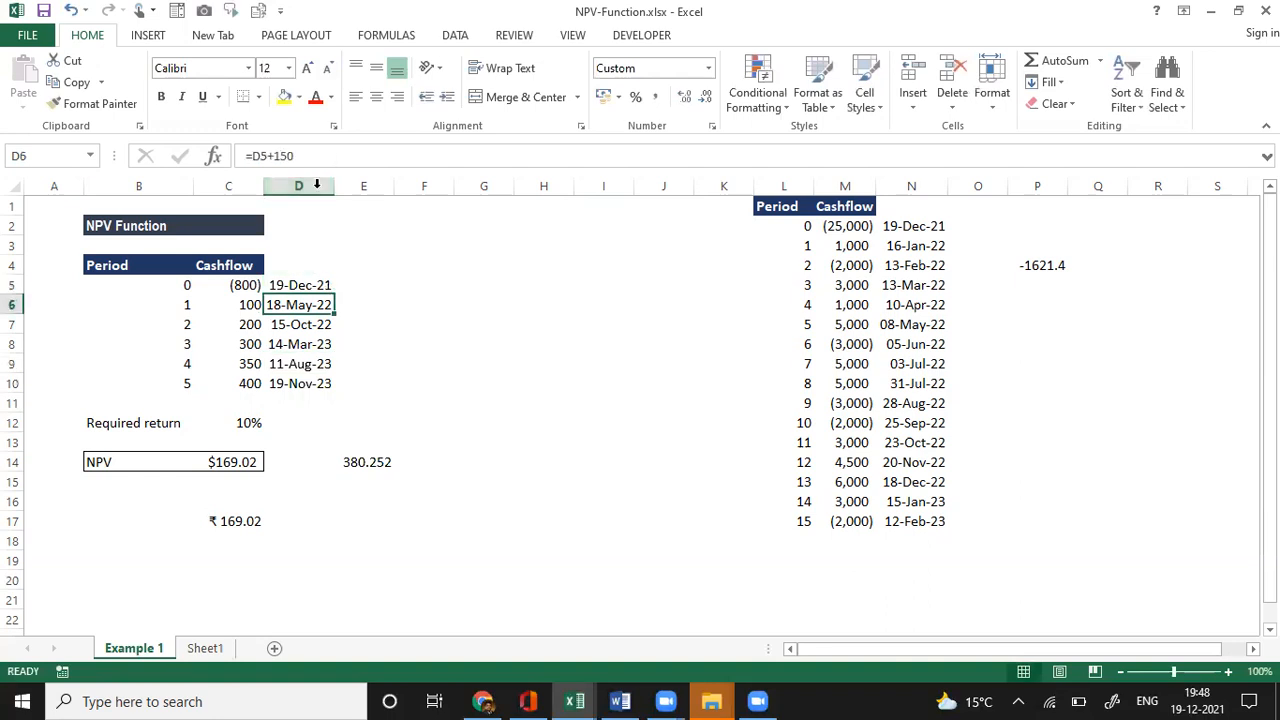
pyautogui.press('F2')
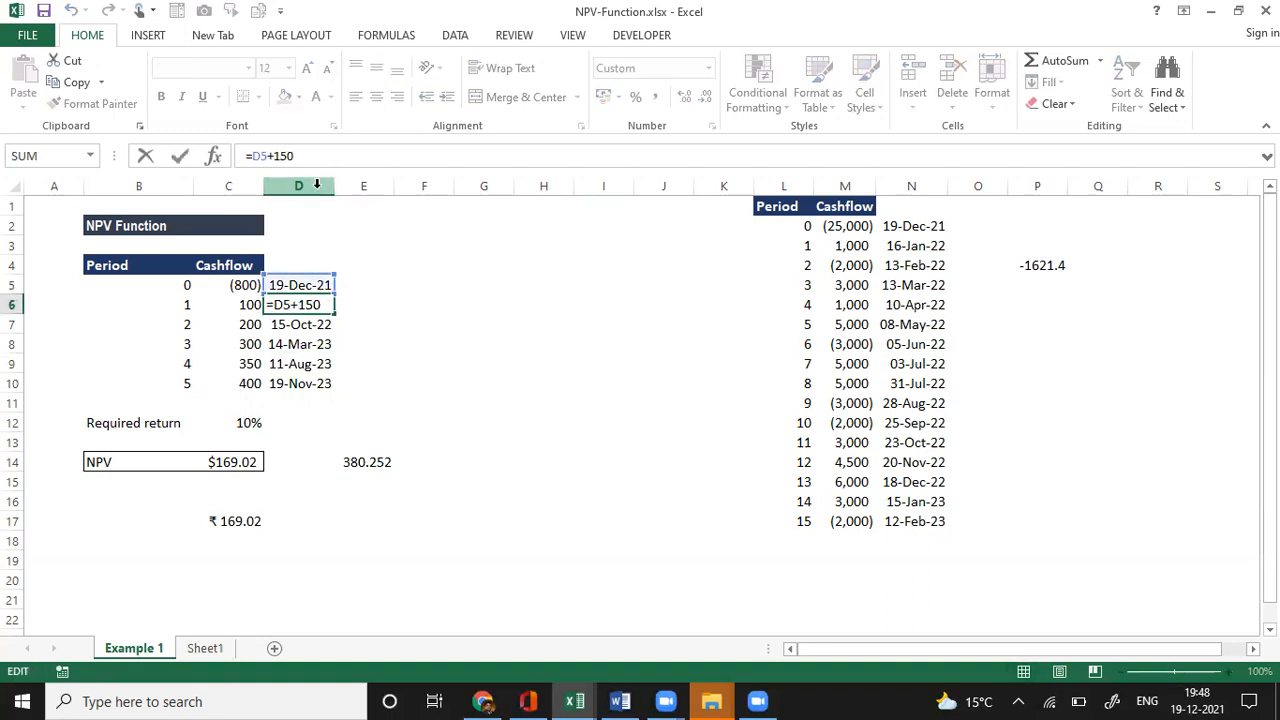
pyautogui.press('Return')
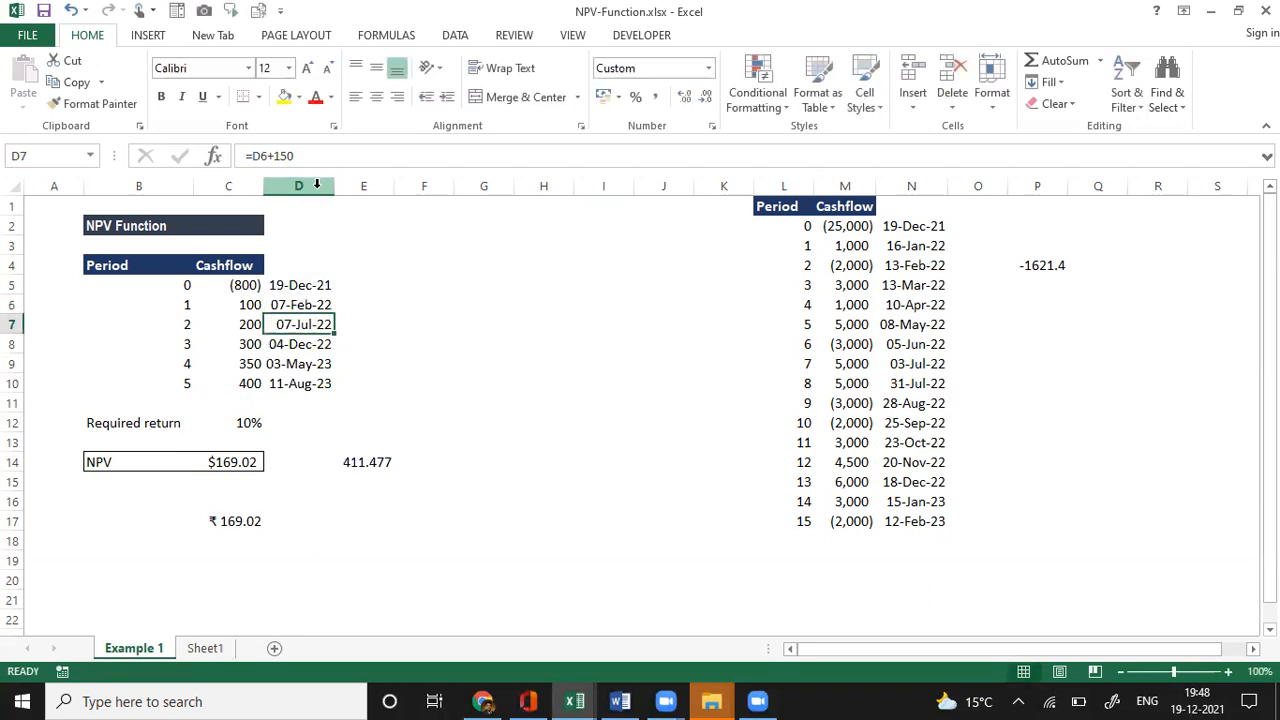
# - Review the shifted cashflow dates in D5 to D10 and the XNPV formula in E14
pyautogui.press('Up')
pyautogui.press('Up')
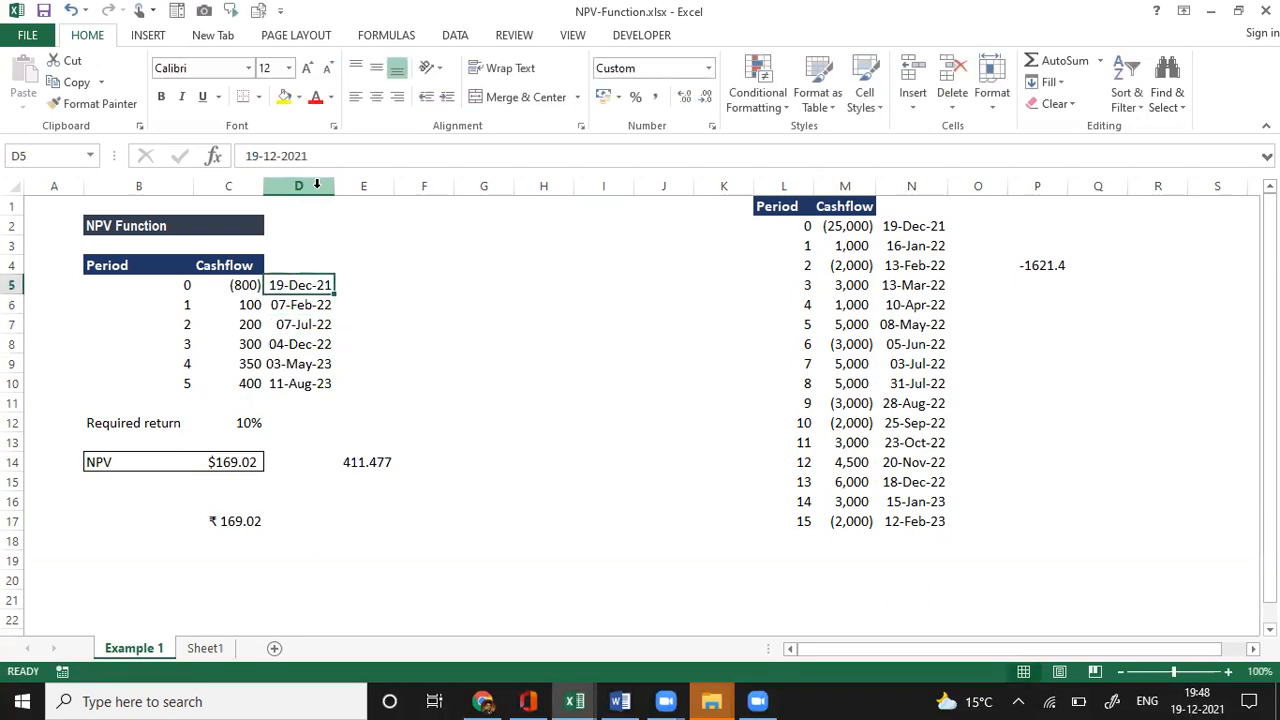
pyautogui.press('Down')
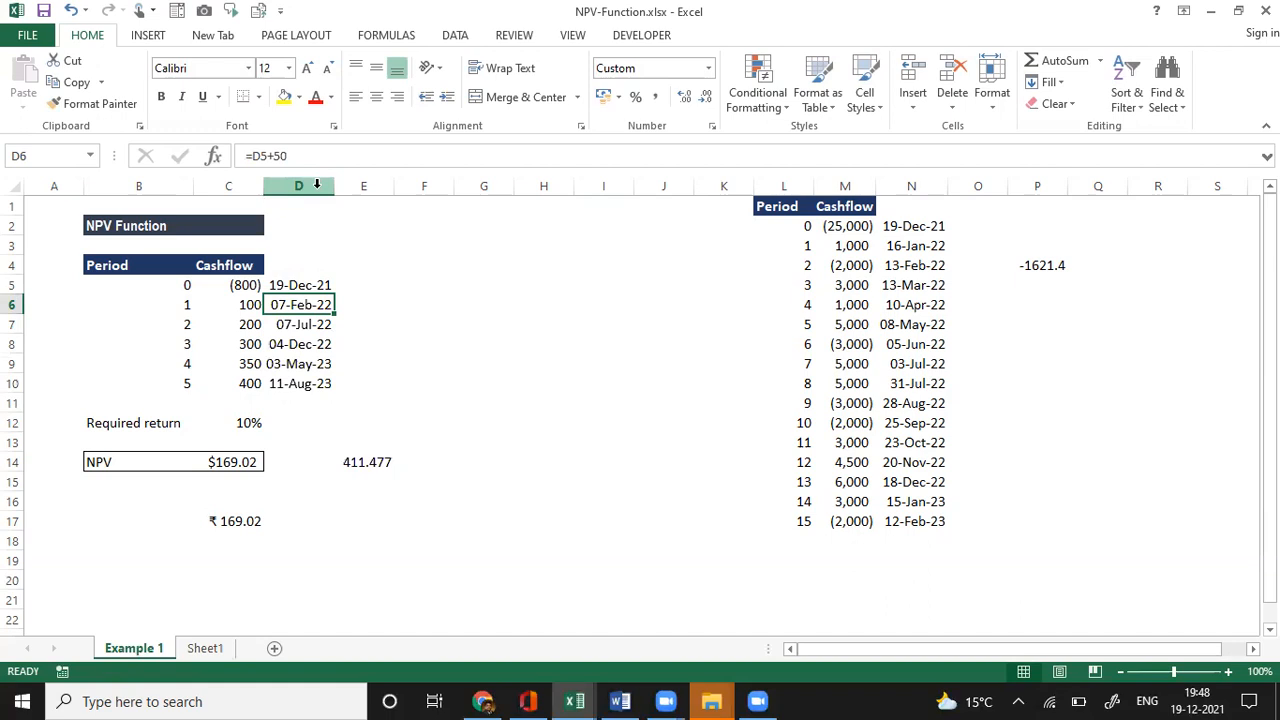
pyautogui.press('Down')
pyautogui.press('Down')
pyautogui.press('Down')
pyautogui.press('Down')
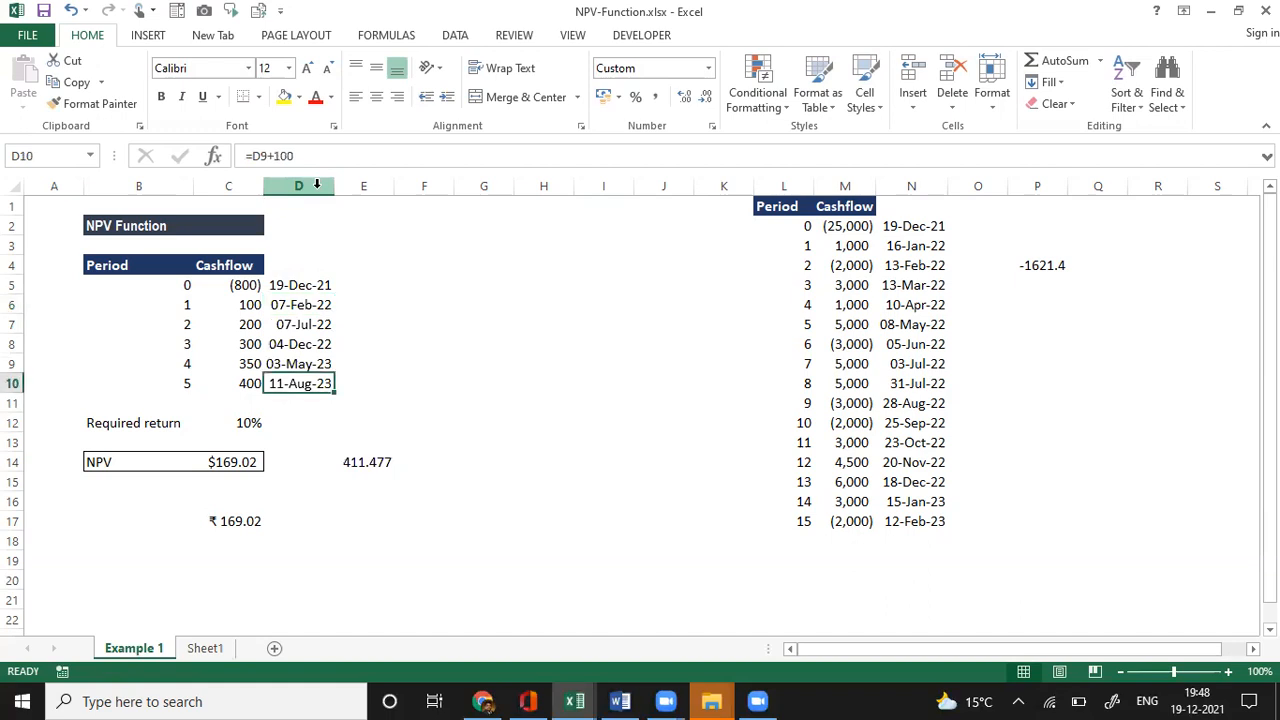
pyautogui.press('Down')
pyautogui.press('Down')
pyautogui.press('Down')
pyautogui.press('Down')
pyautogui.press('Down')
pyautogui.press('Down')
pyautogui.press('Down')
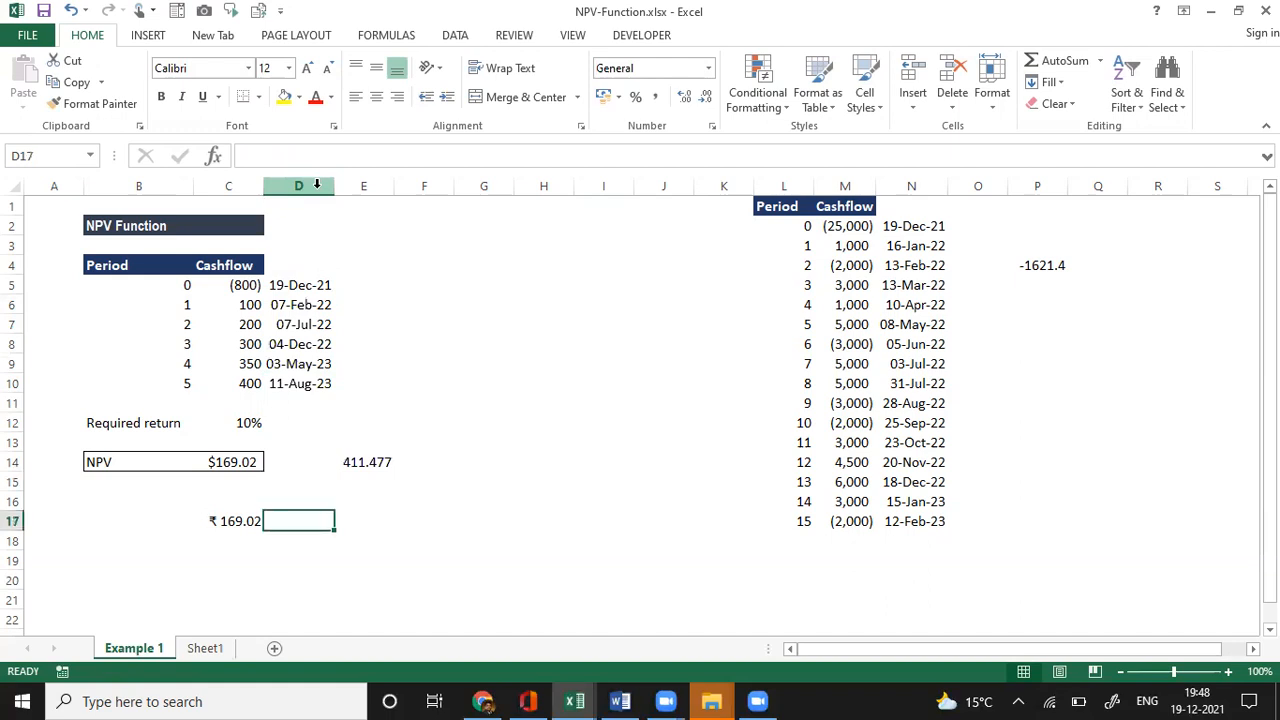
pyautogui.press('Up')
pyautogui.press('Up')
pyautogui.press('Up')
pyautogui.press('Right')
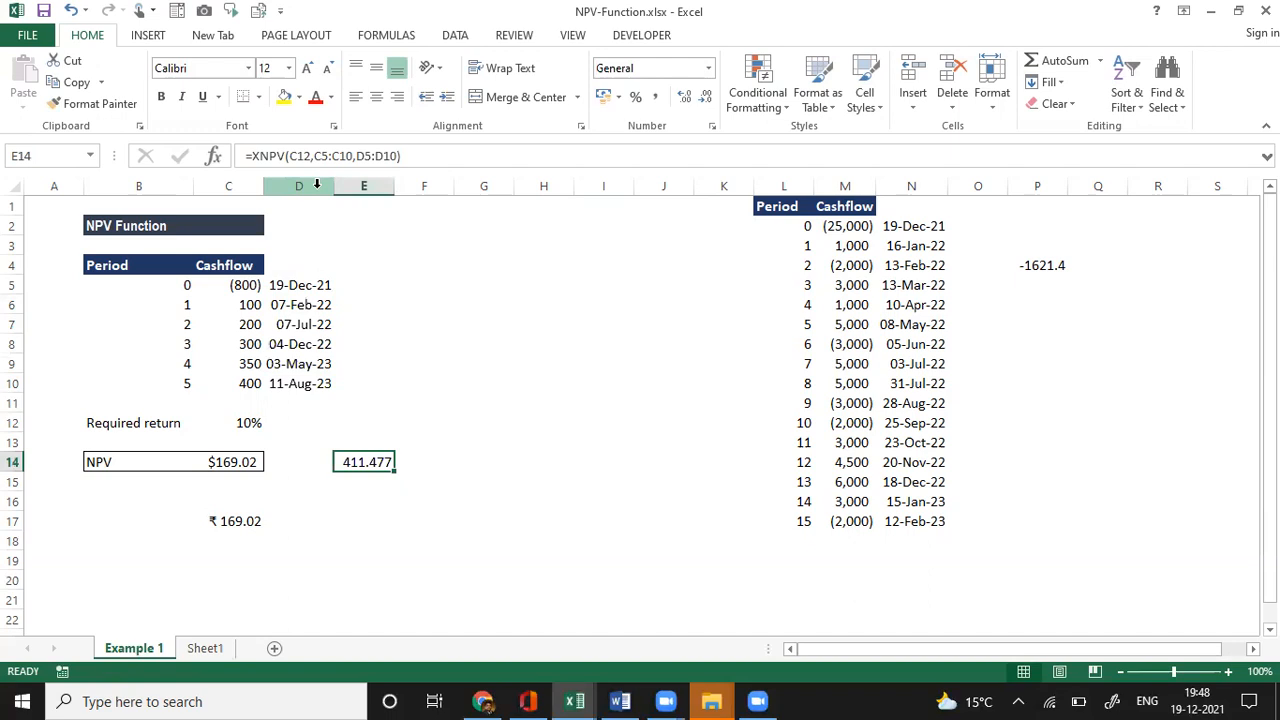
# - Enter the formula =XNPV(C12,C5:C10,D5:D10) in E17, using the required return, the cashflows and their dates
pyautogui.press('Down')
pyautogui.press('Down')
pyautogui.press('Down')
pyautogui.press('Down')
pyautogui.press('Up')
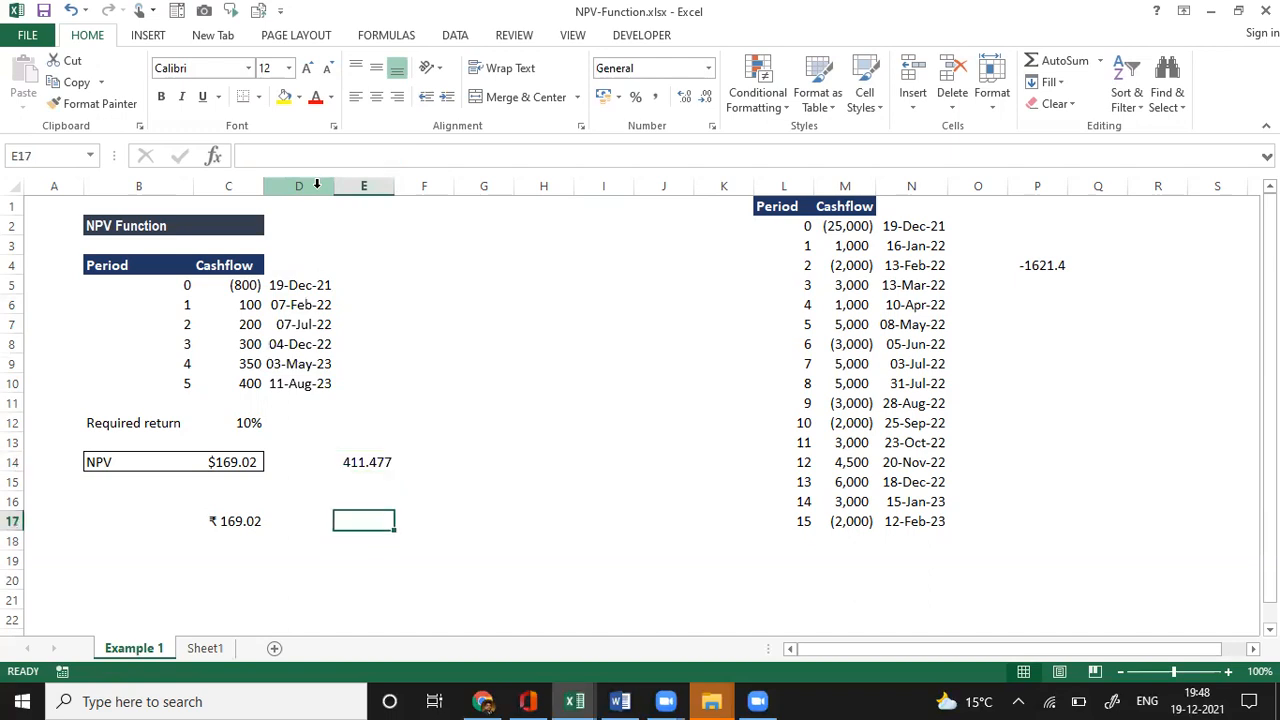
pyautogui.write('=')
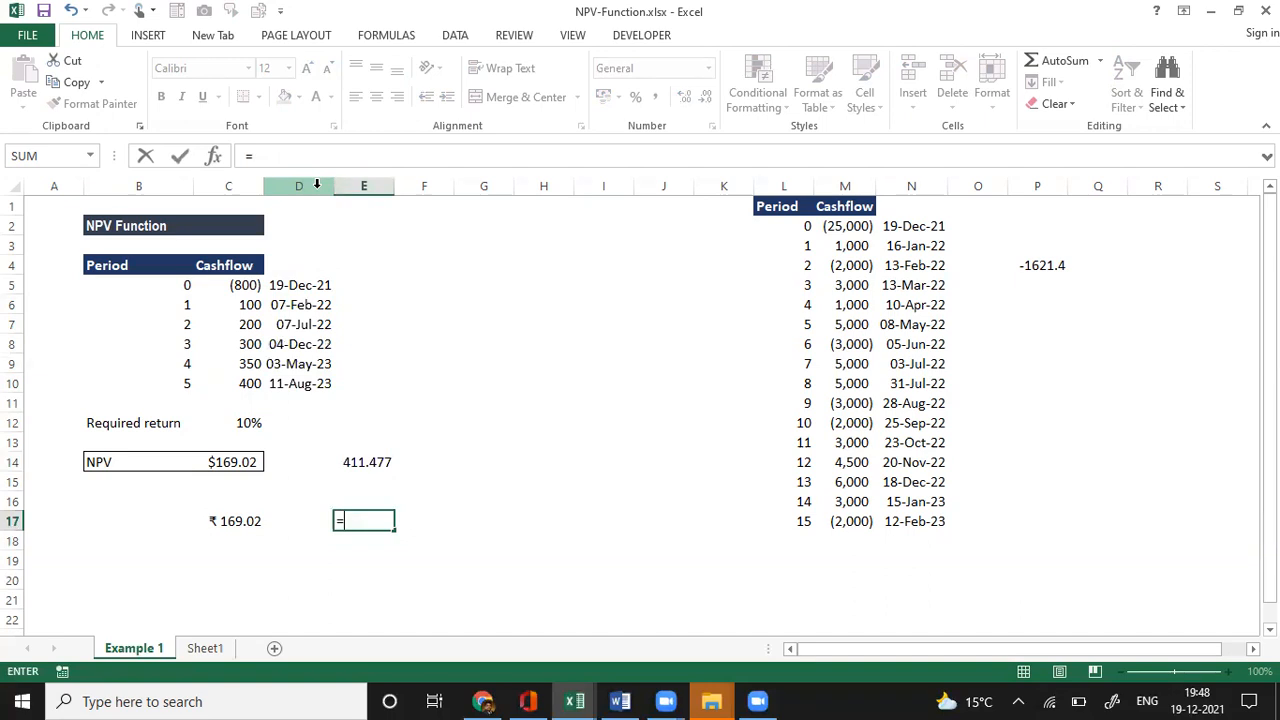
pyautogui.write('xnpv')
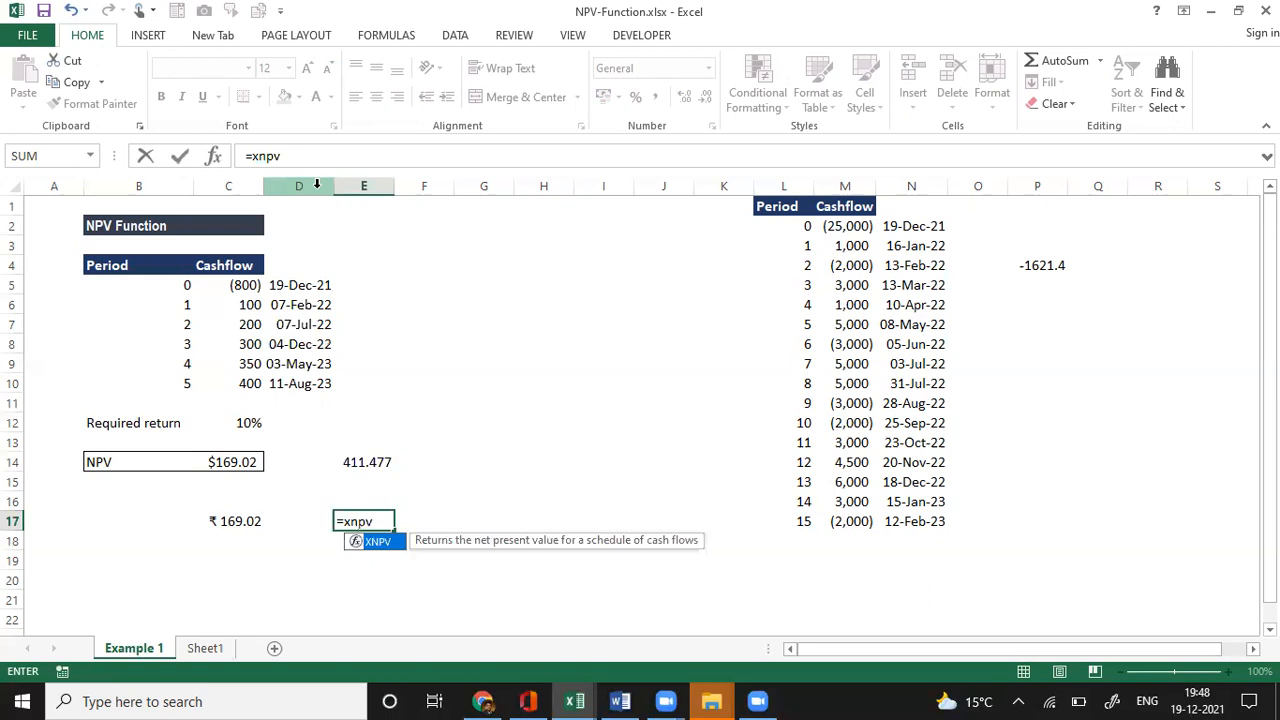
pyautogui.write('(')
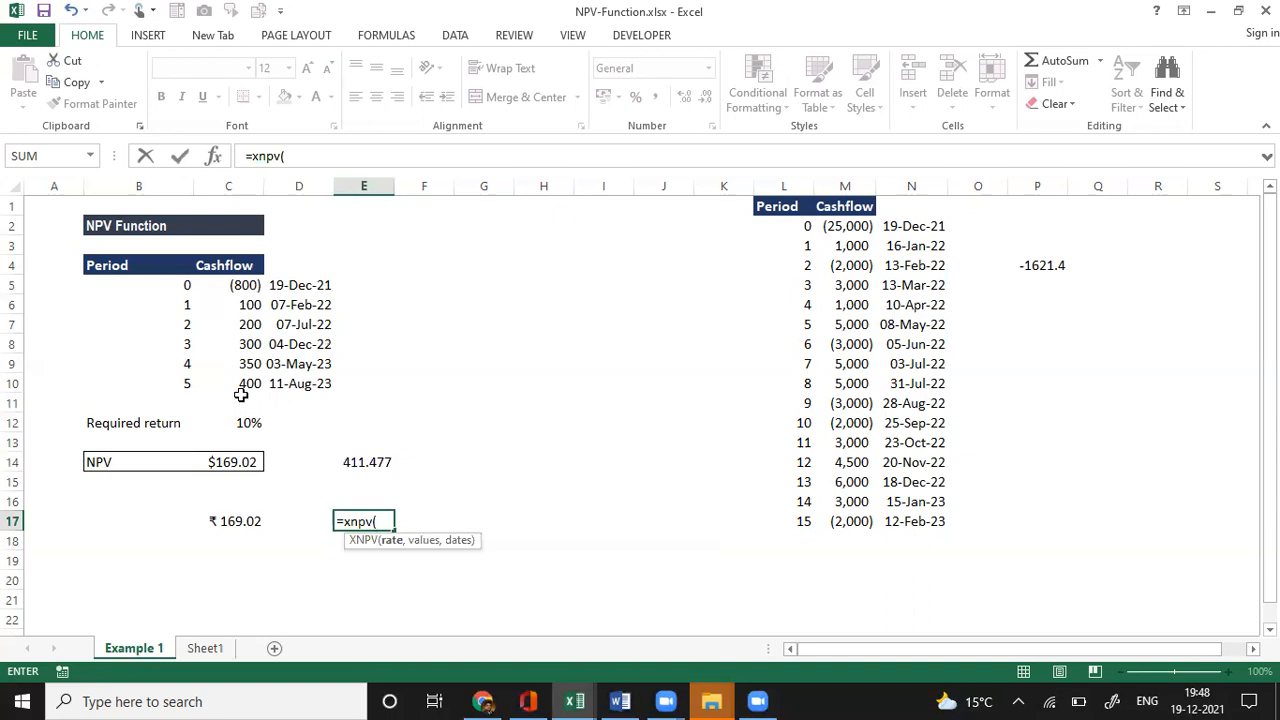
pyautogui.click(245, 423)
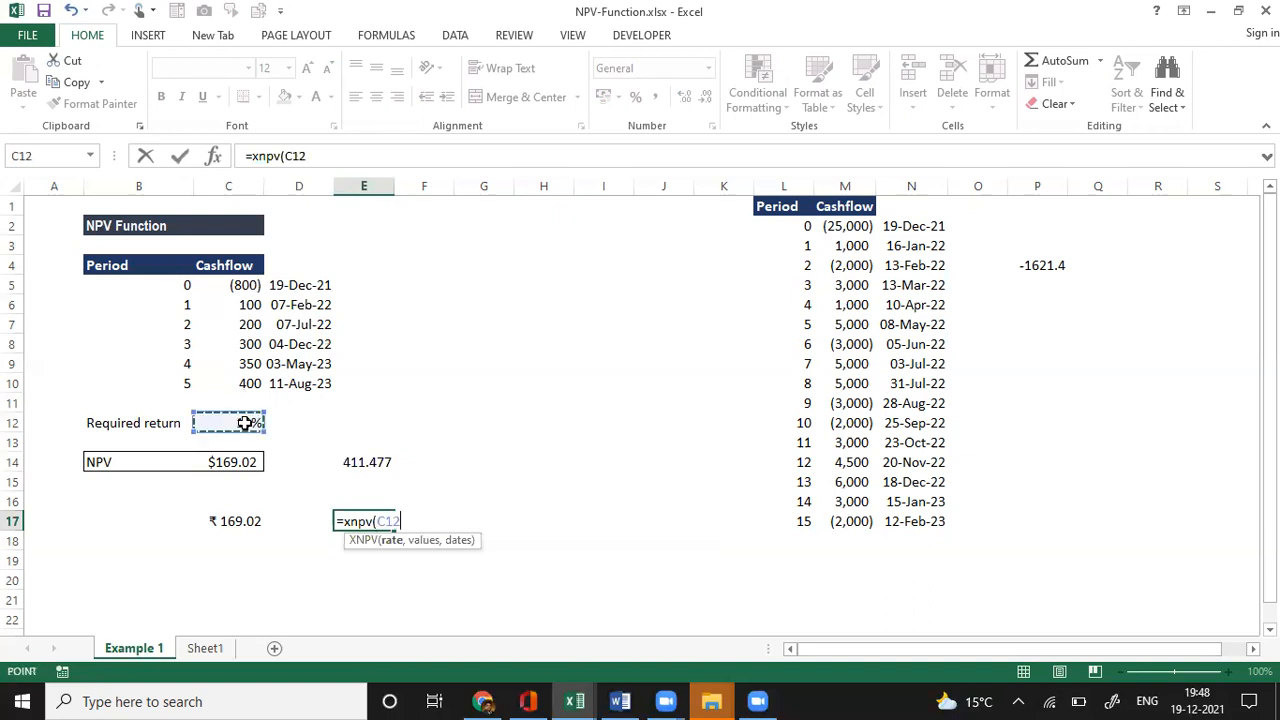
pyautogui.write(',')
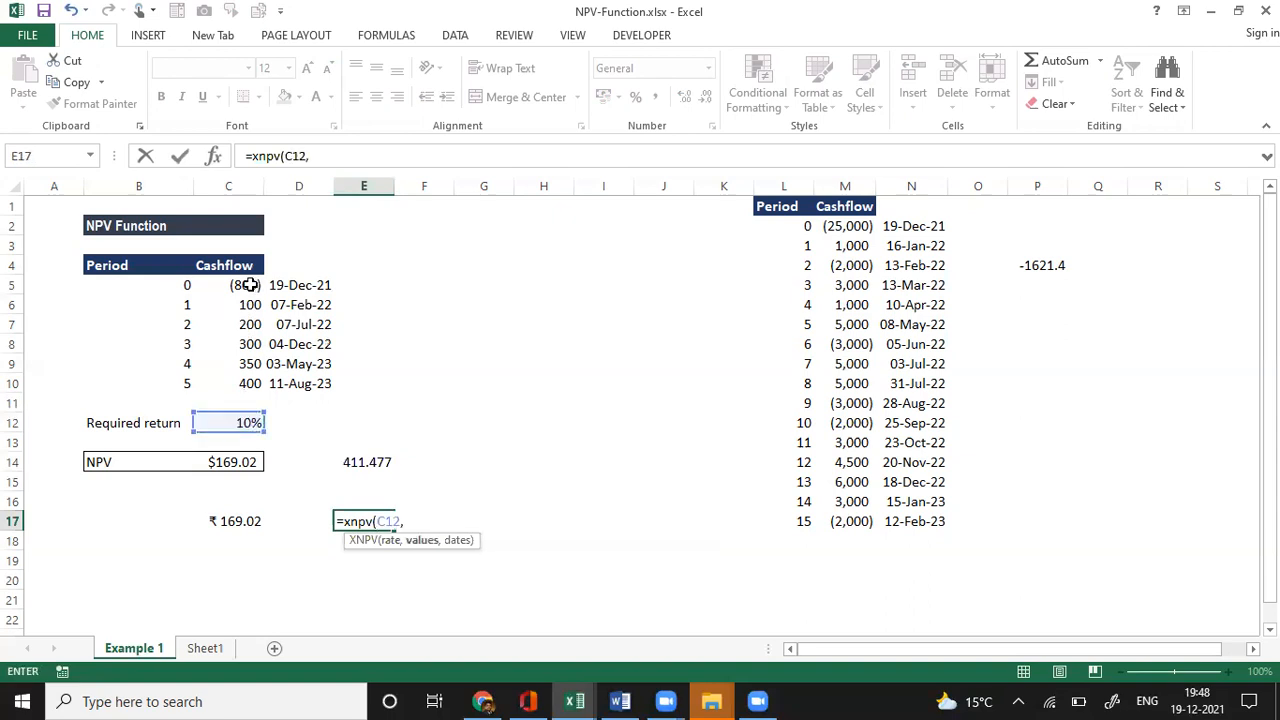
pyautogui.moveTo(249, 285); pyautogui.dragTo(250, 383)
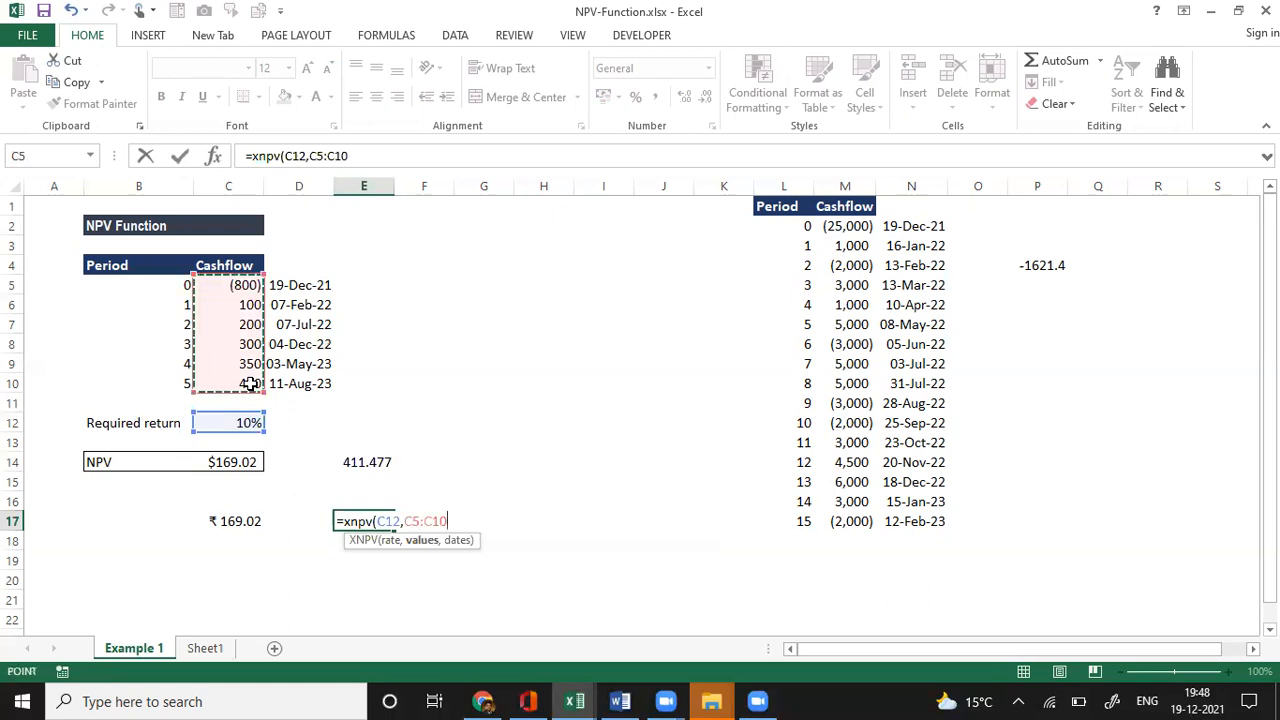
pyautogui.write(',')
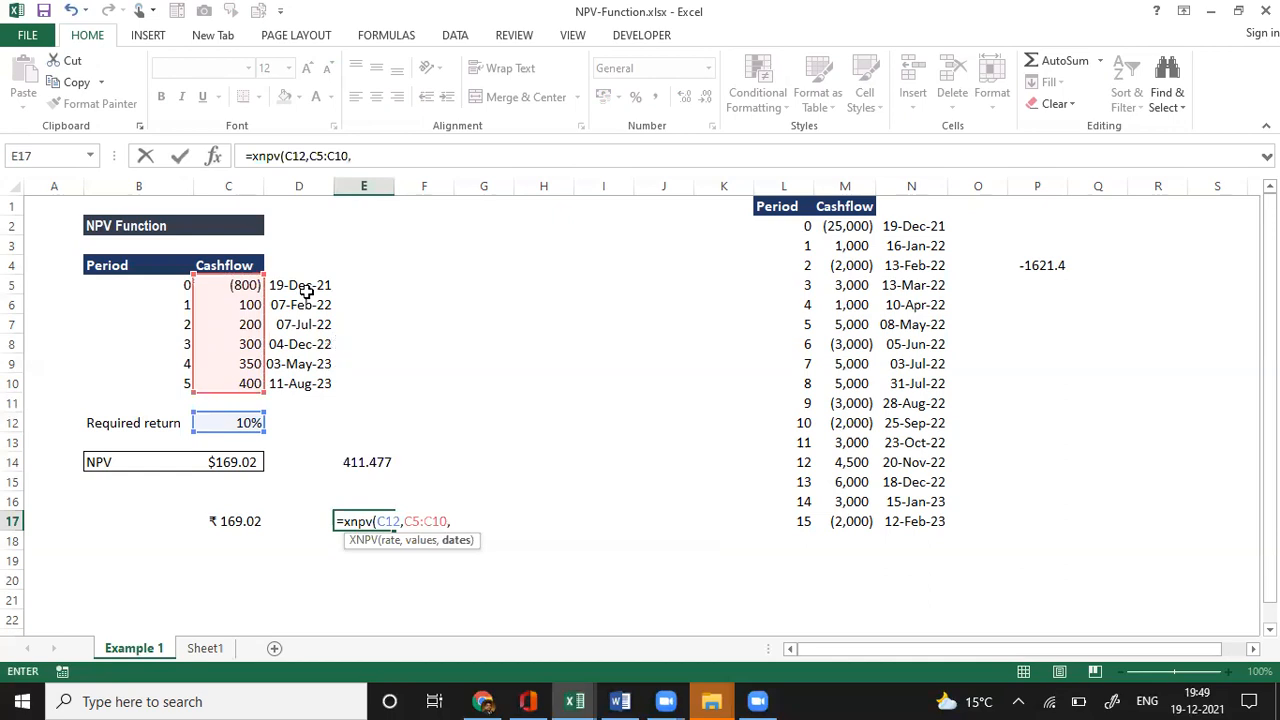
pyautogui.moveTo(306, 298); pyautogui.dragTo(310, 384)
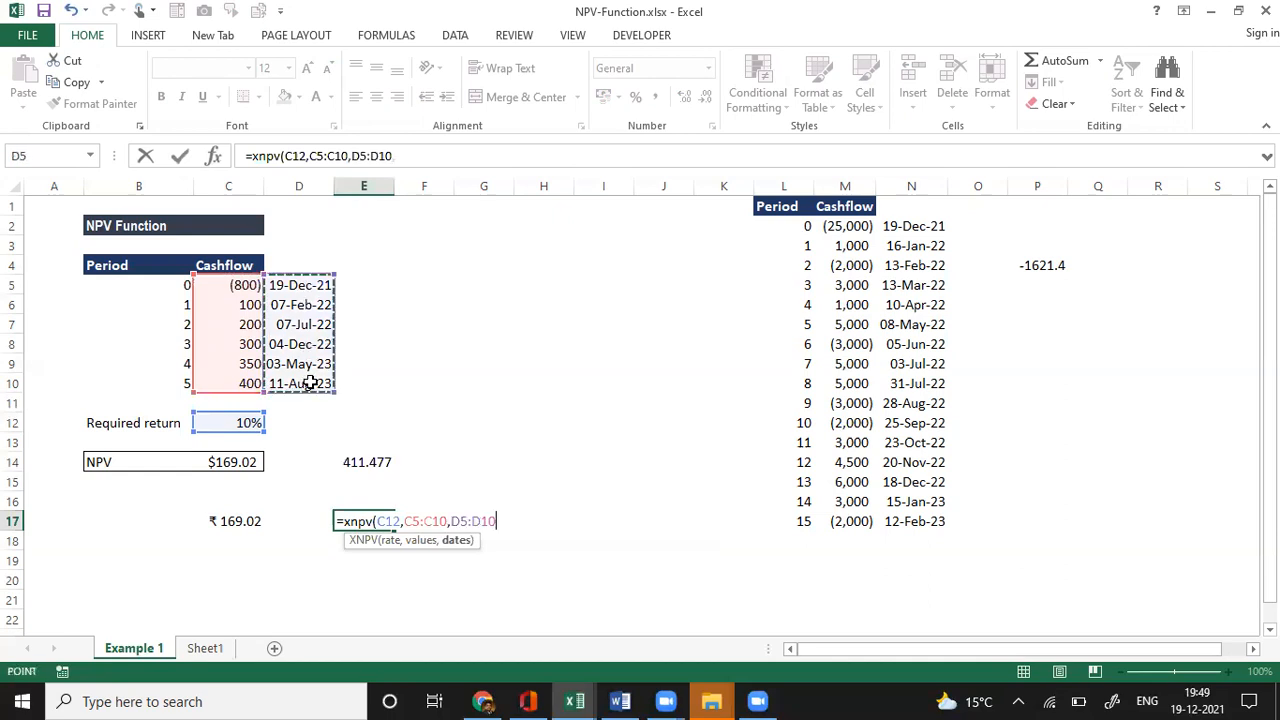
pyautogui.write(')')
pyautogui.hotkey('ctrl', 'Return')
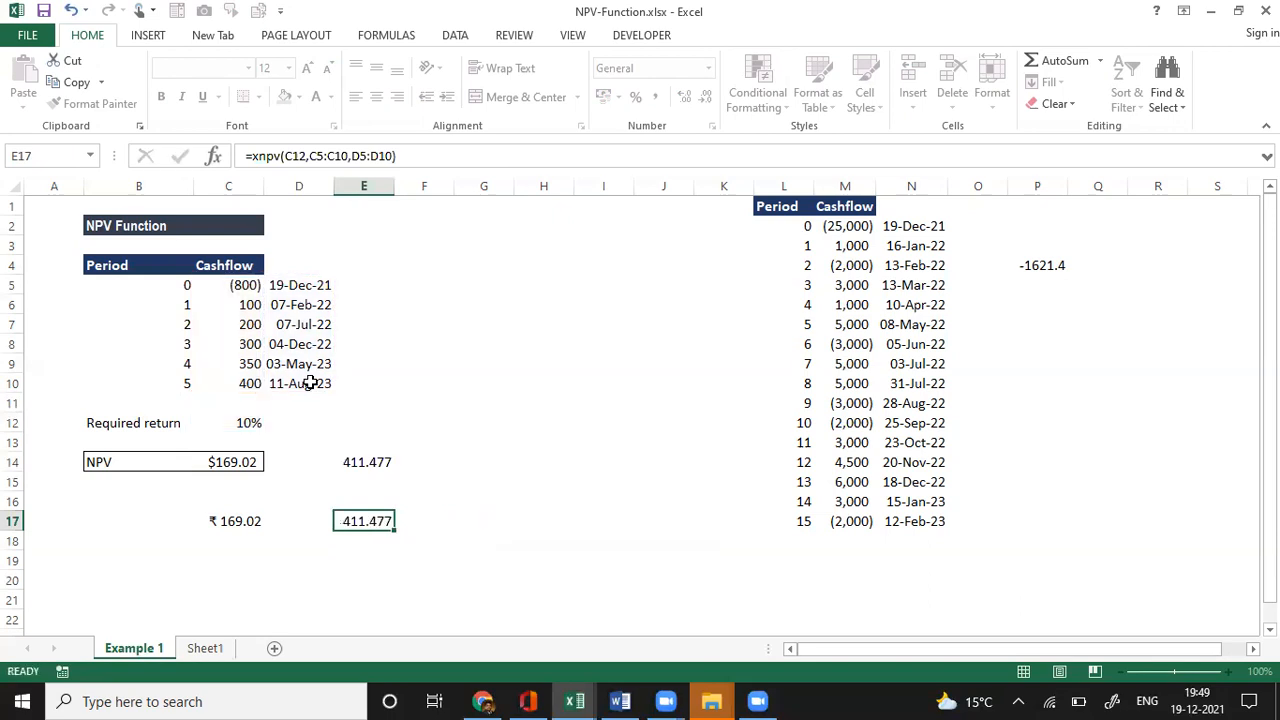
pyautogui.press('Return')
pyautogui.press('Up')
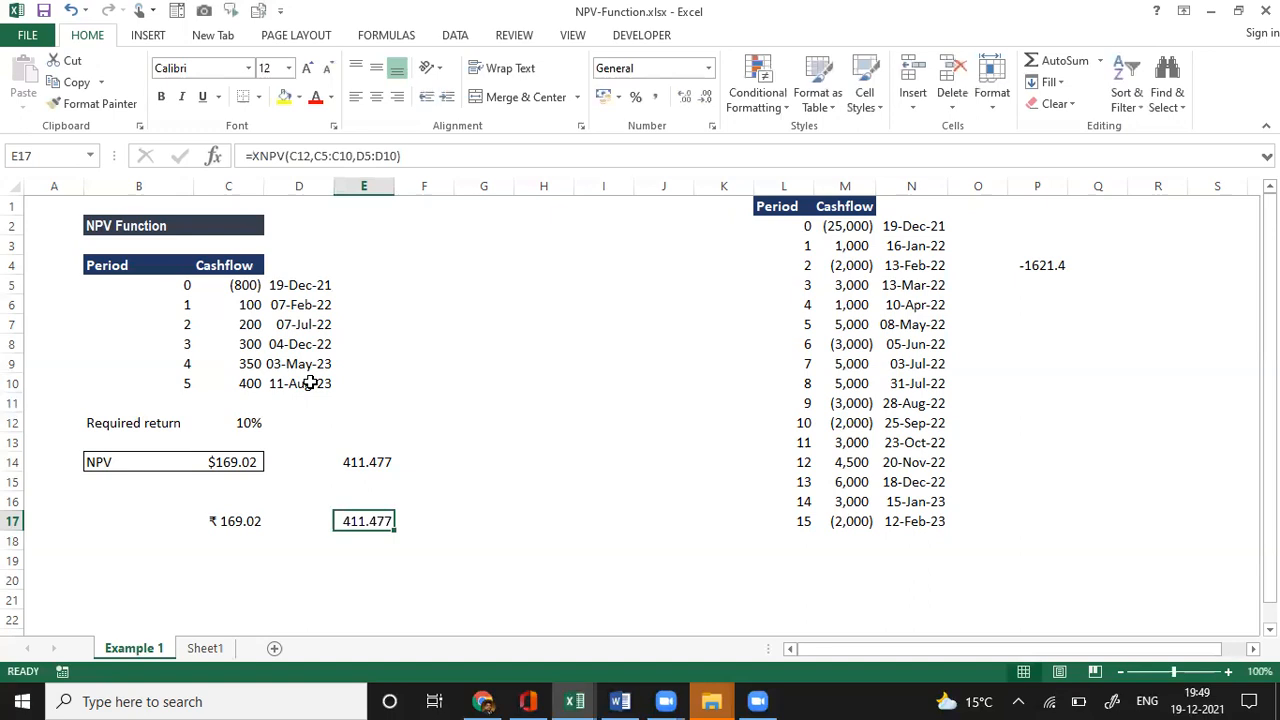
# - Compare the NPV formula in C17 with the XNPV formula in E17, and select the period 4 cashflow in M6
pyautogui.press('Left')
pyautogui.press('Left')
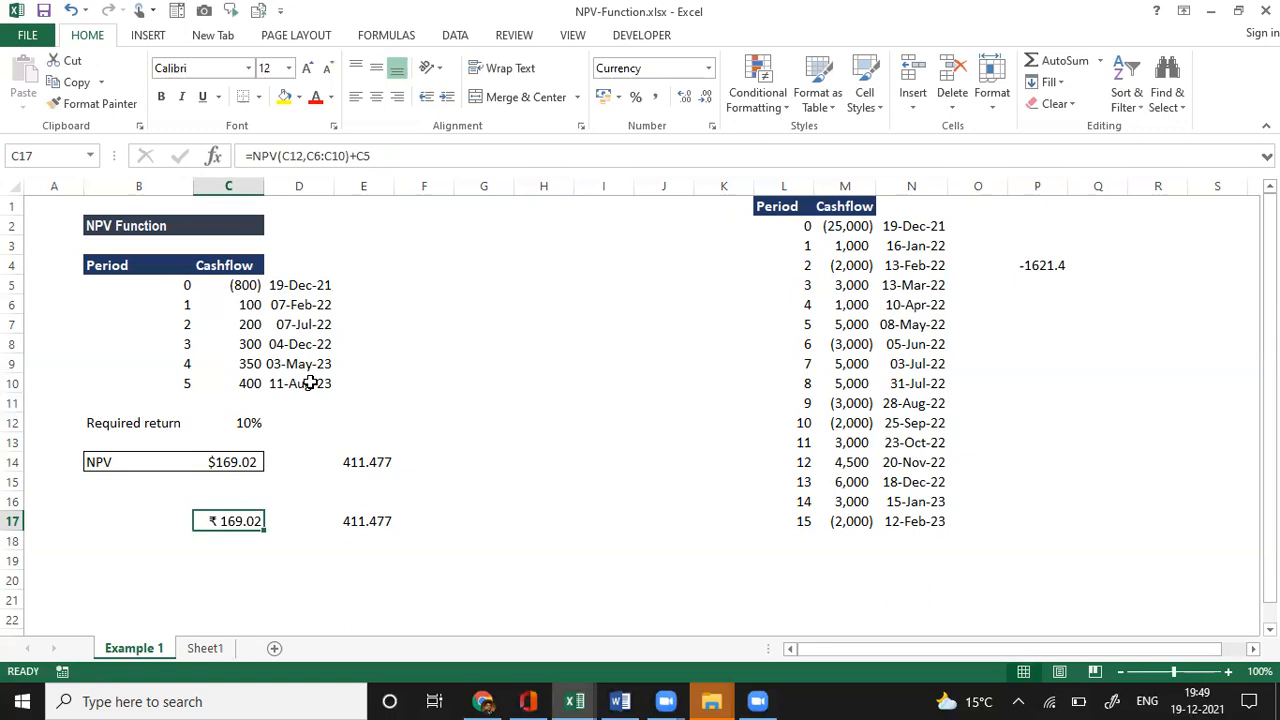
pyautogui.press('Right')
pyautogui.press('Right')
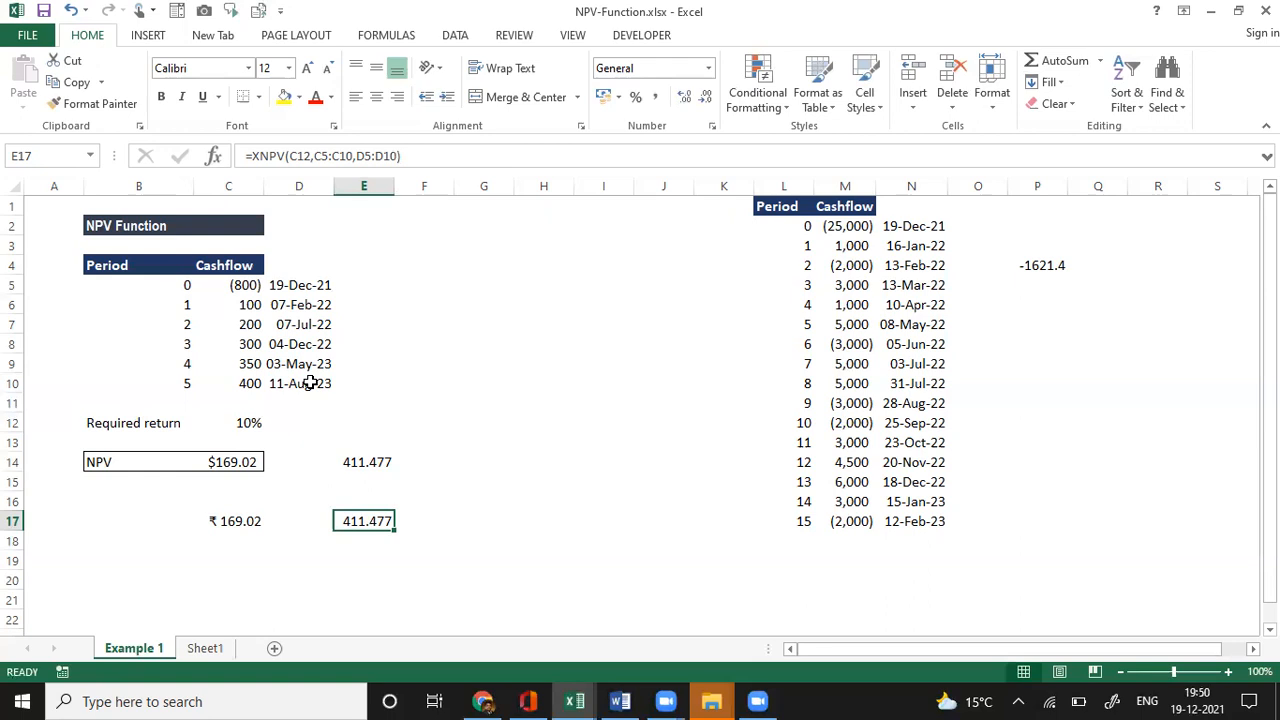
pyautogui.click(845, 300)
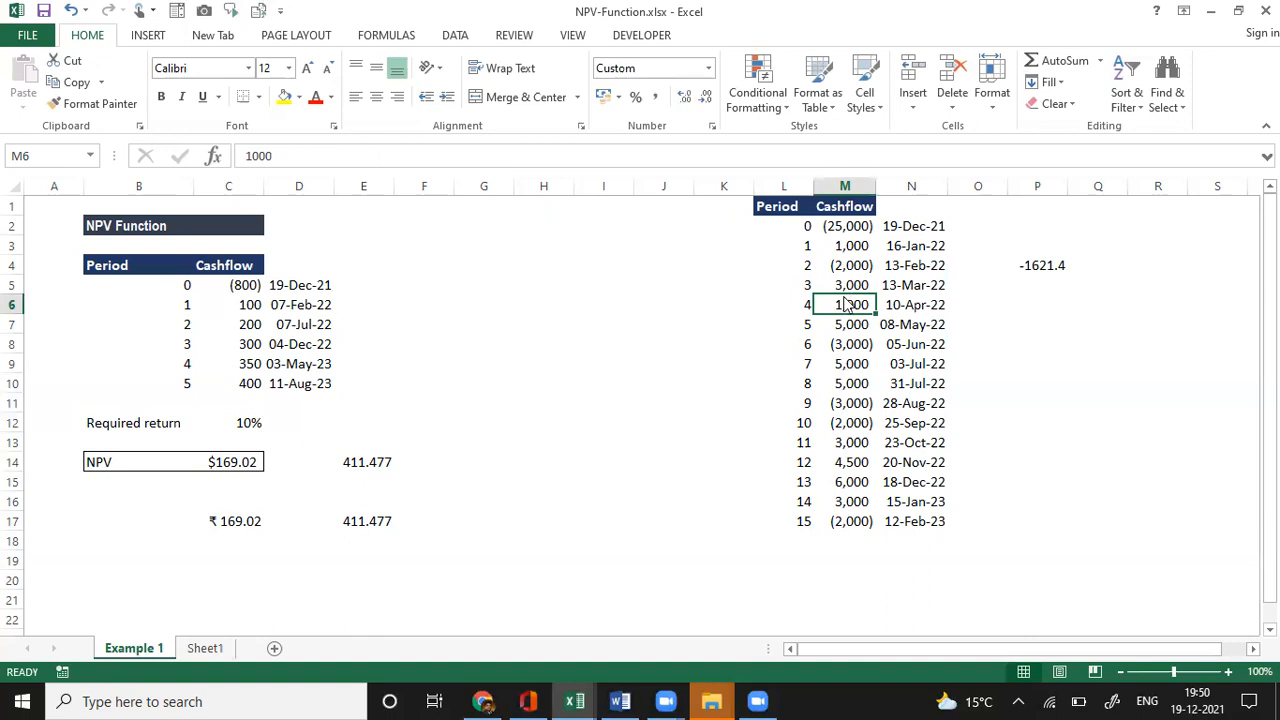
# - Switch to Book1.xlsx, open the student scores sheet and bring up the data tools
pyautogui.hotkey('alt', 'Tab')
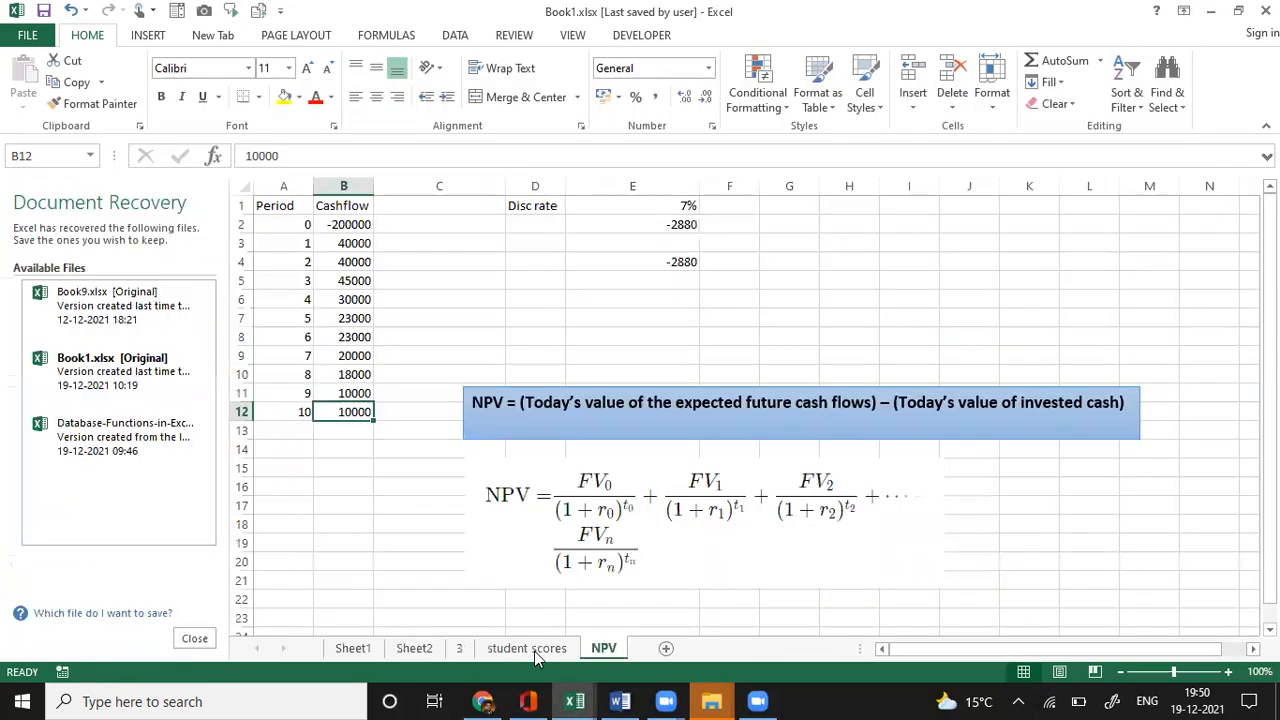
pyautogui.click(534, 649)
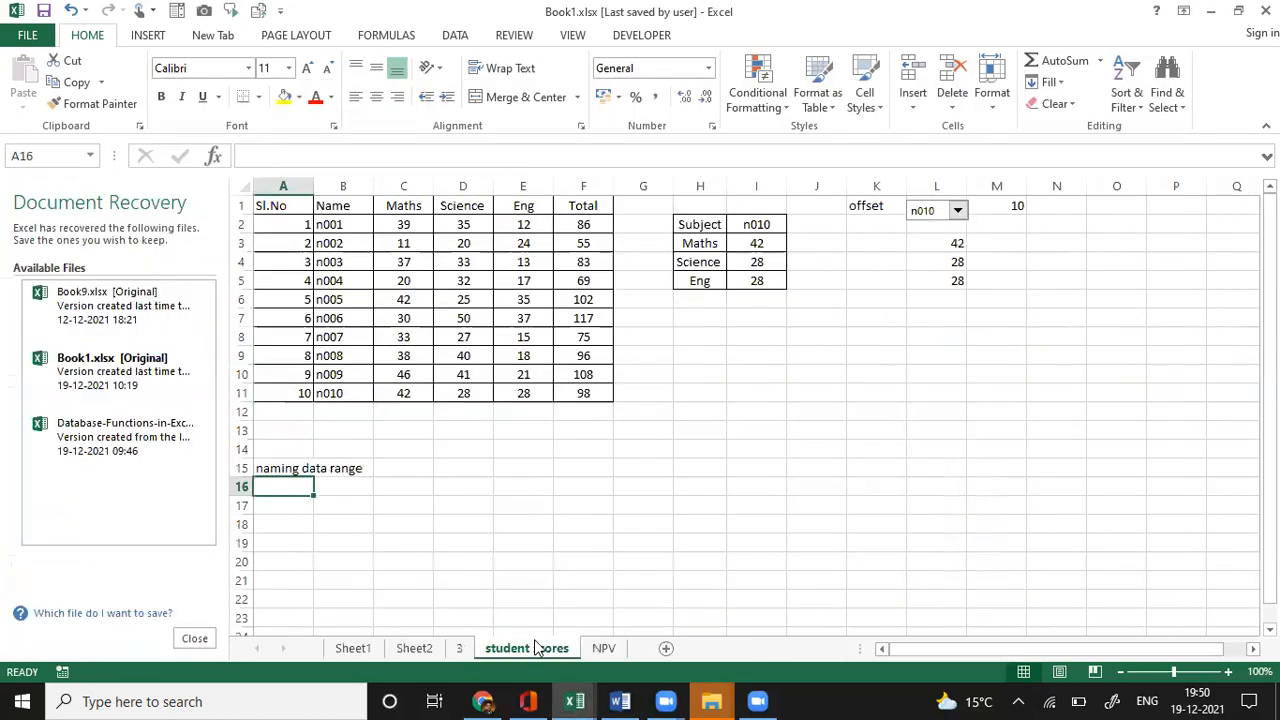
pyautogui.click(459, 649)
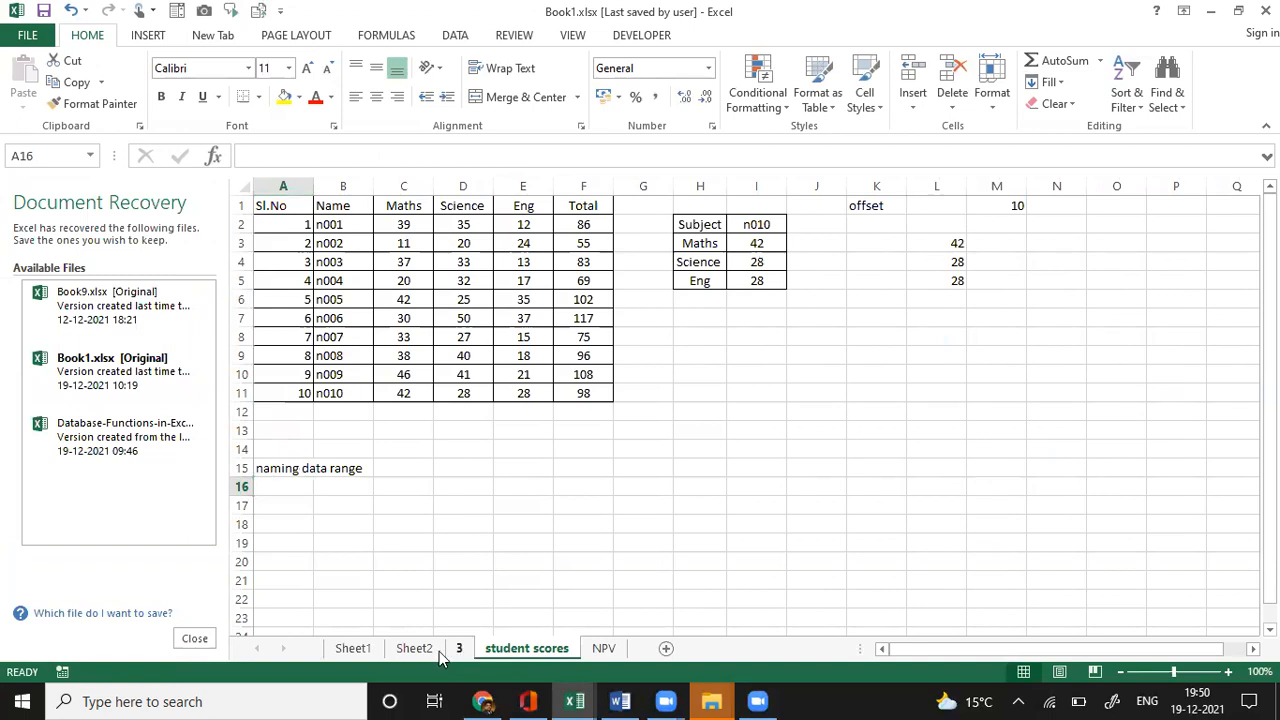
pyautogui.click(519, 649)
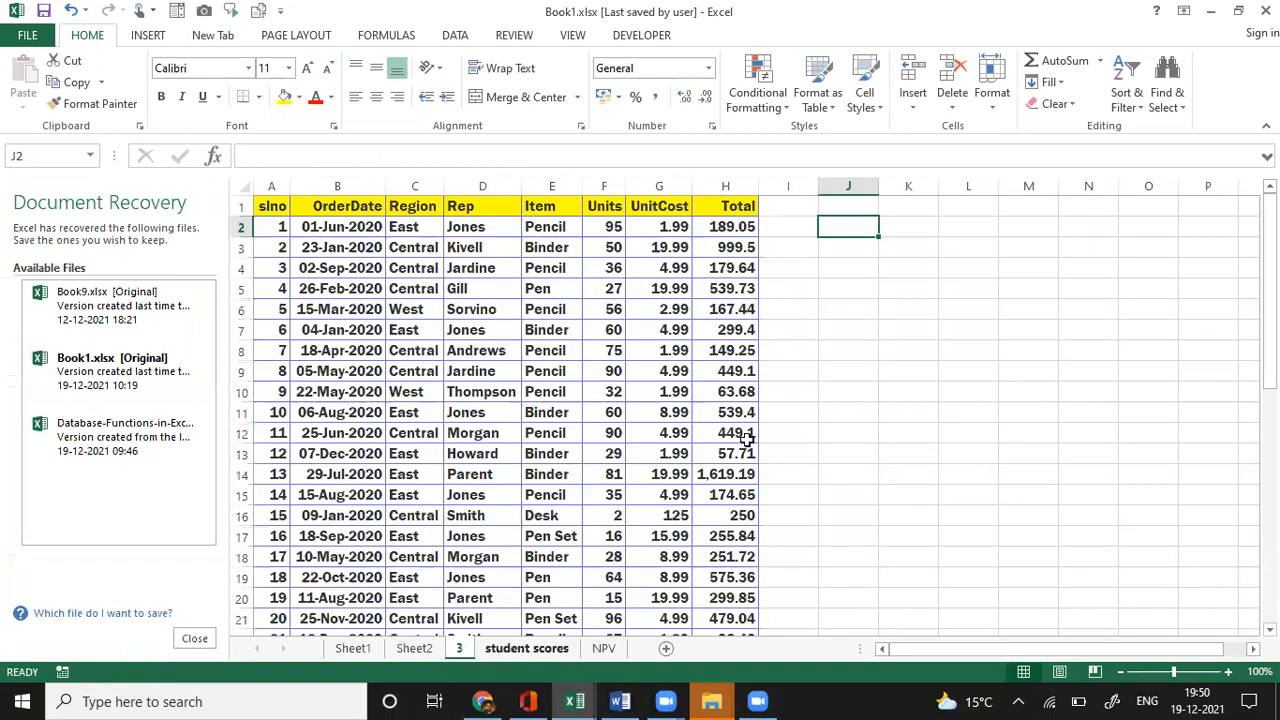
pyautogui.click(754, 434)
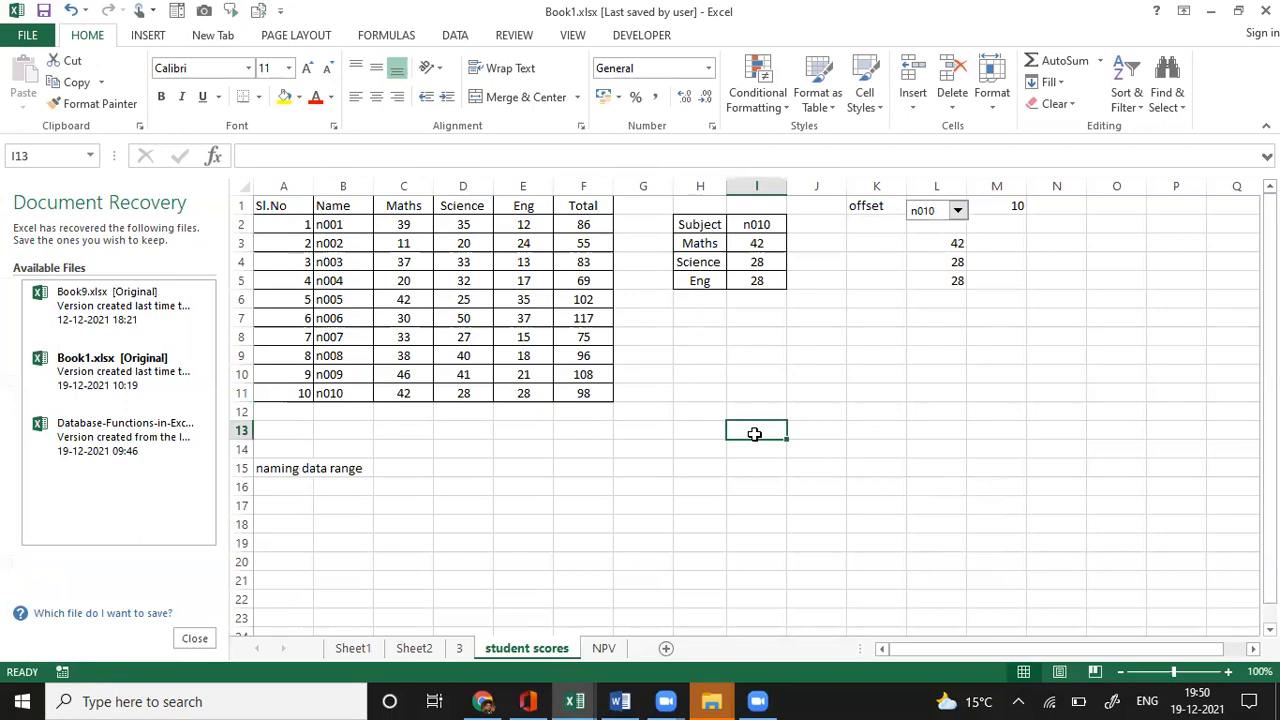
pyautogui.click(681, 391)
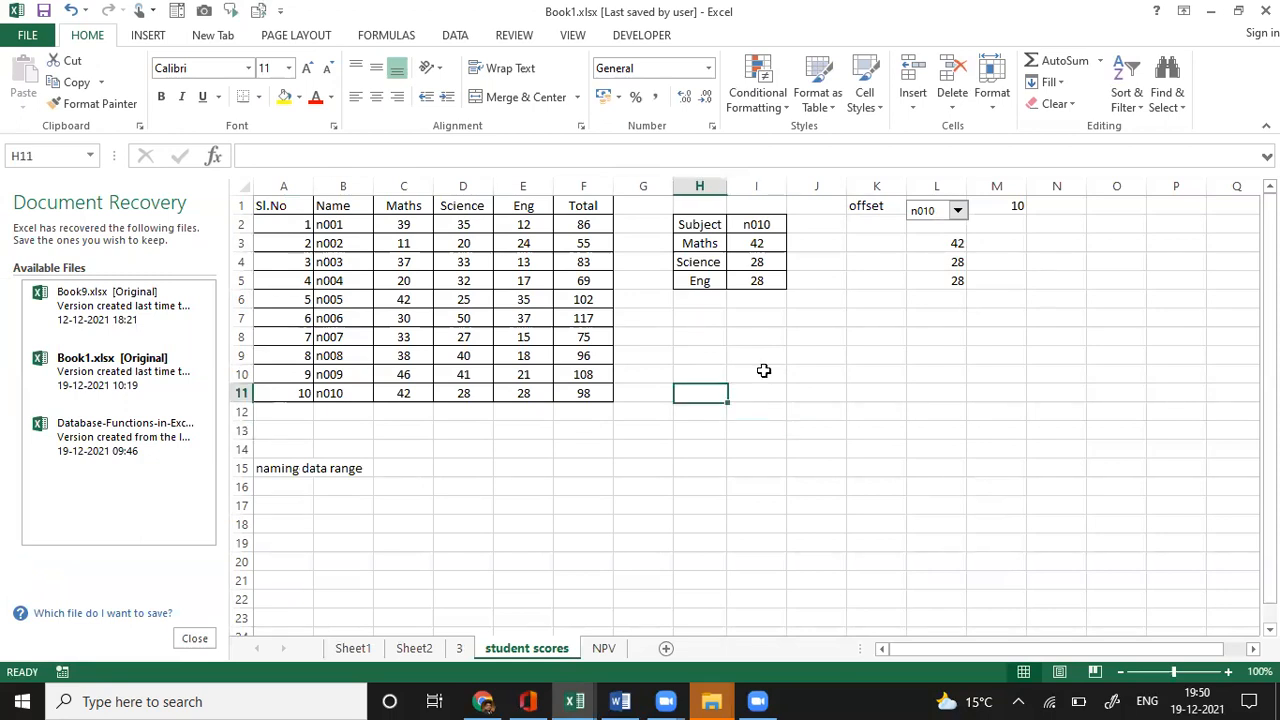
pyautogui.click(711, 350)
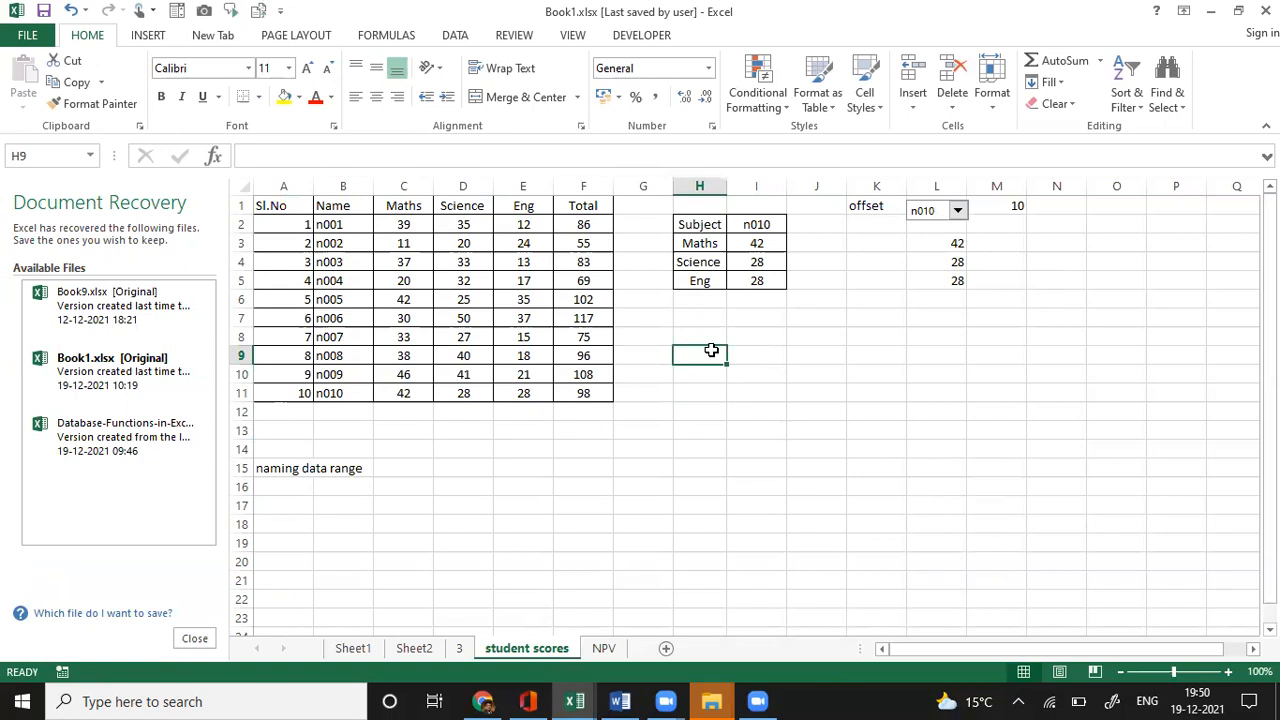
pyautogui.click(456, 36)
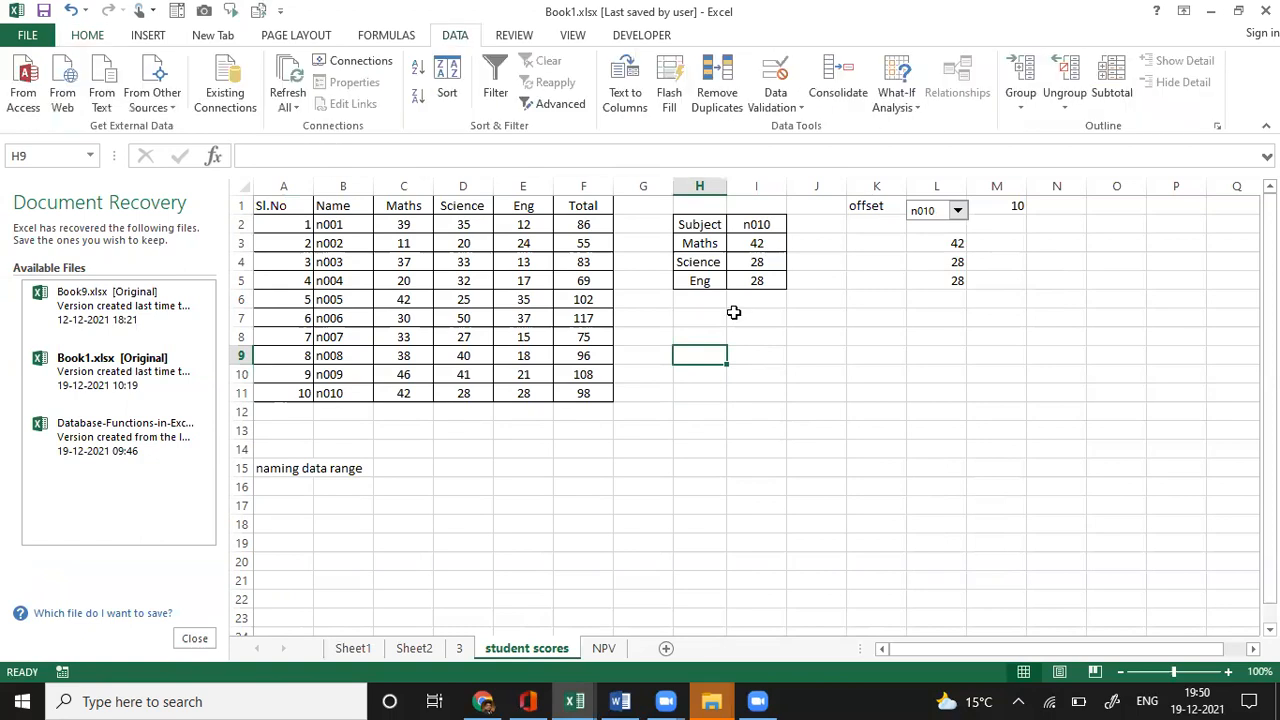
pyautogui.click(750, 358)
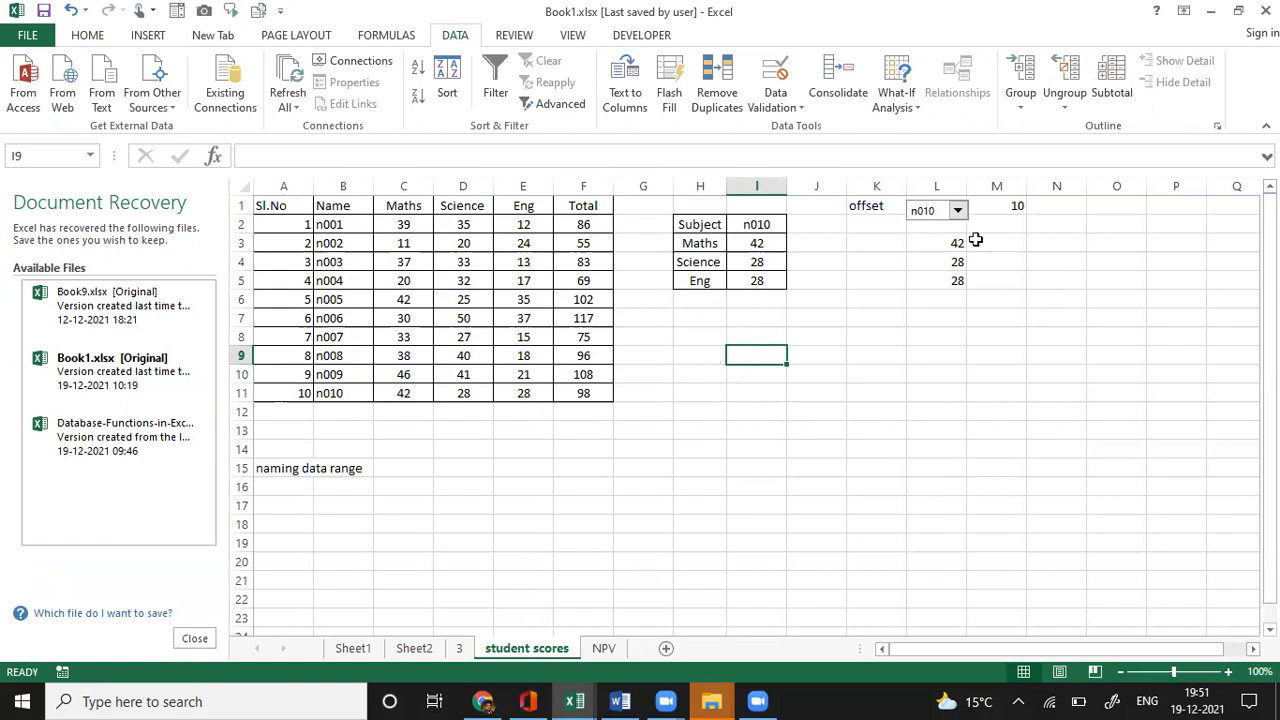
# - Choose student n002 in the dropdown list beside the offset label on the student scores sheet
pyautogui.press('Left')
pyautogui.click(958, 211)
pyautogui.click(960, 287)
pyautogui.moveTo(960, 287); pyautogui.dragTo(963, 229)
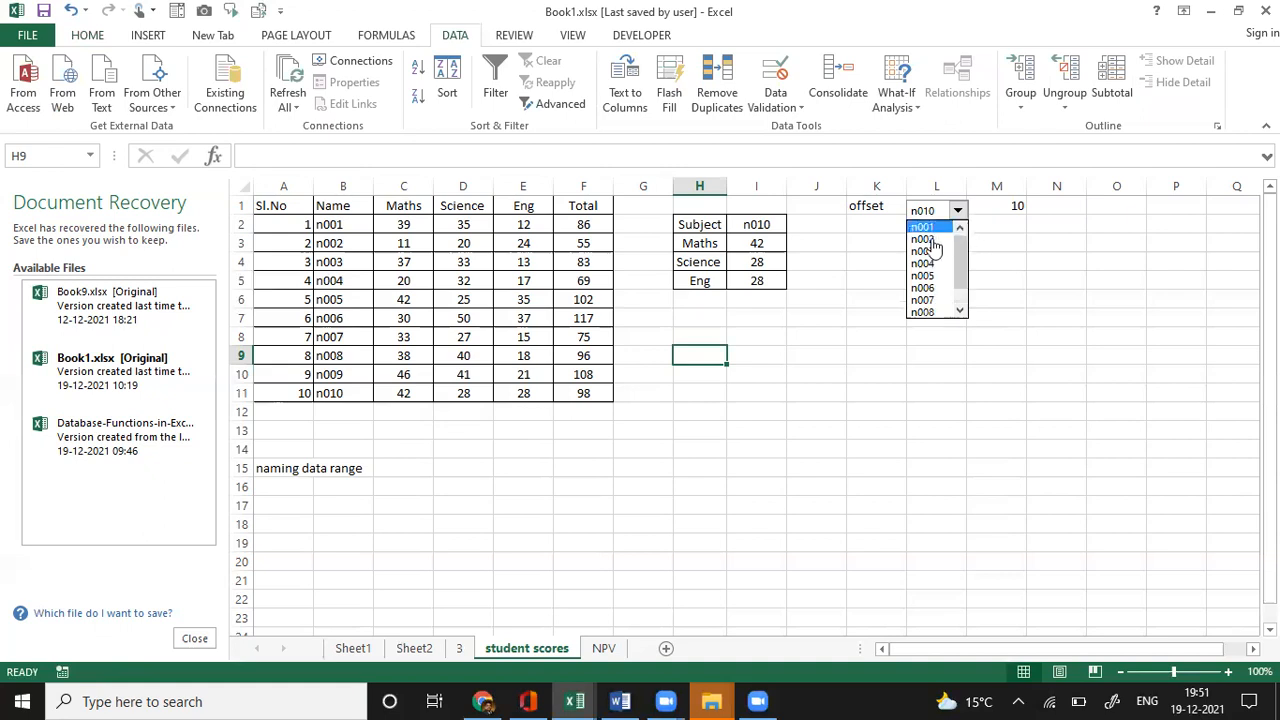
pyautogui.click(925, 239)
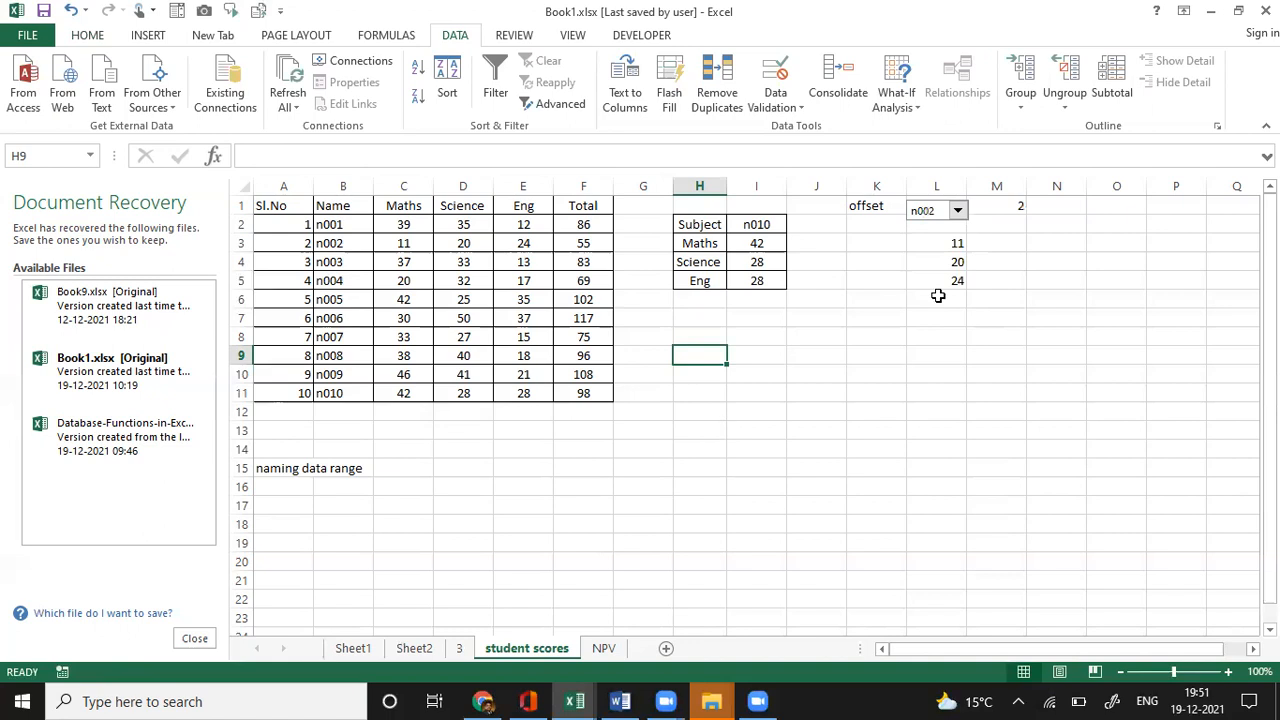
pyautogui.click(935, 244)
pyautogui.click(714, 391)
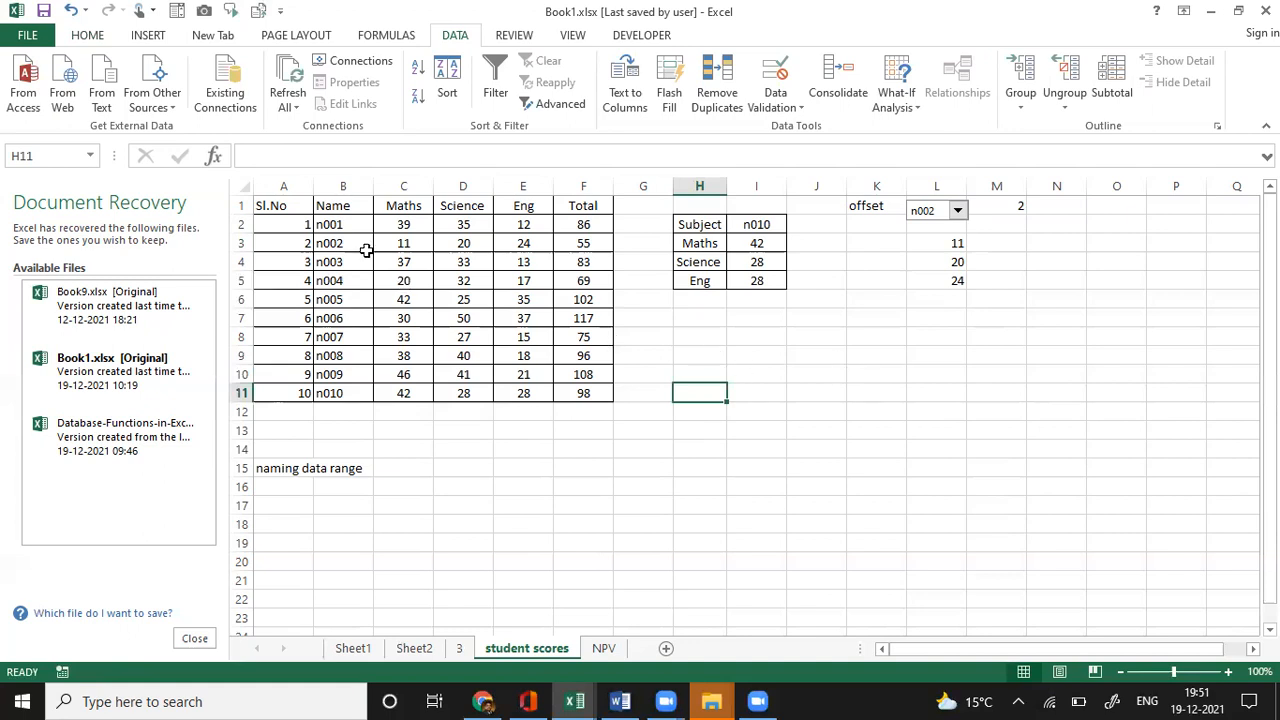
# - Select B2 as the paste target, then switch to the Database-Functions-in-Excel workbook and copy the employee names in A2:A10 of Sheet4
pyautogui.click(350, 223)
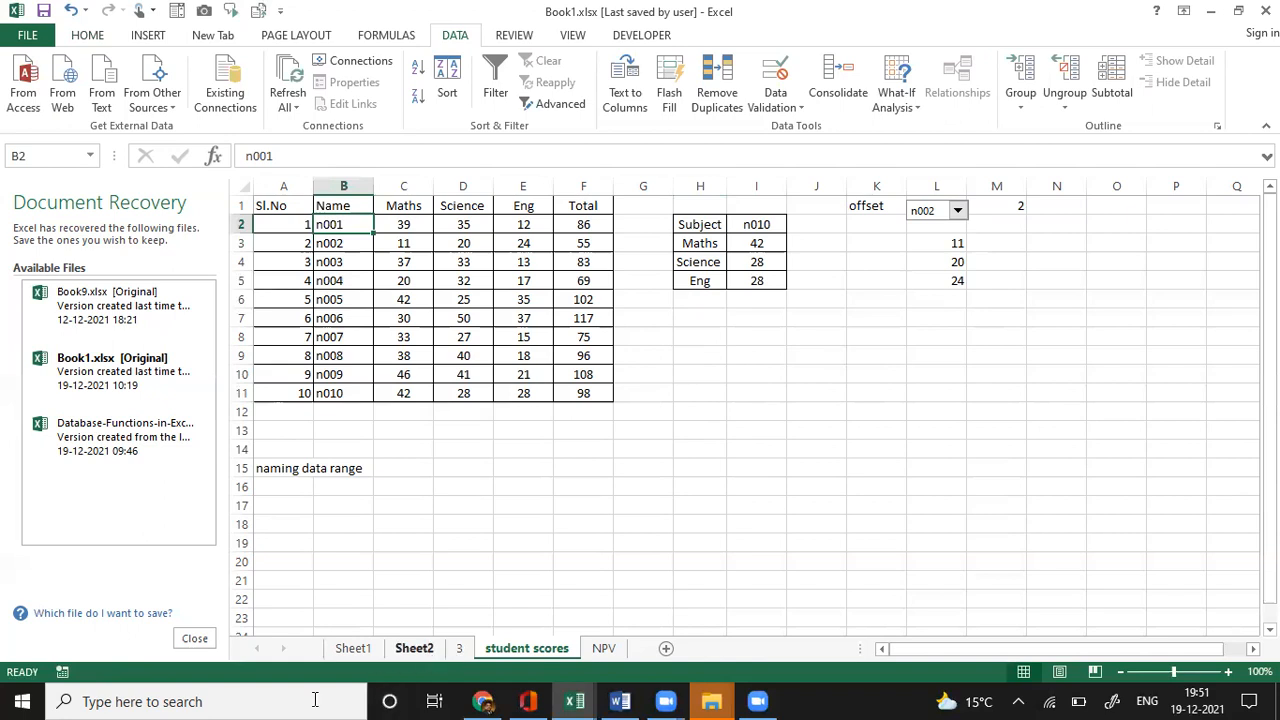
pyautogui.hotkey('alt', 'Tab')
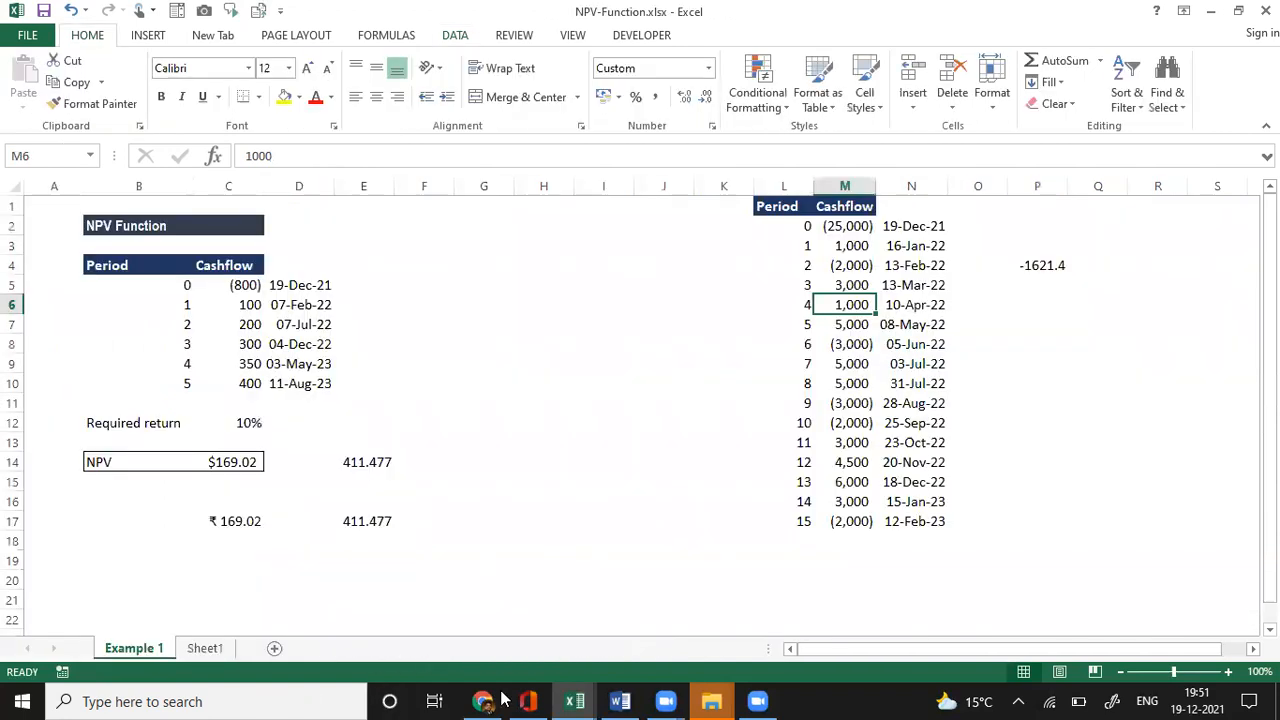
pyautogui.hotkey('alt', 'Tab')
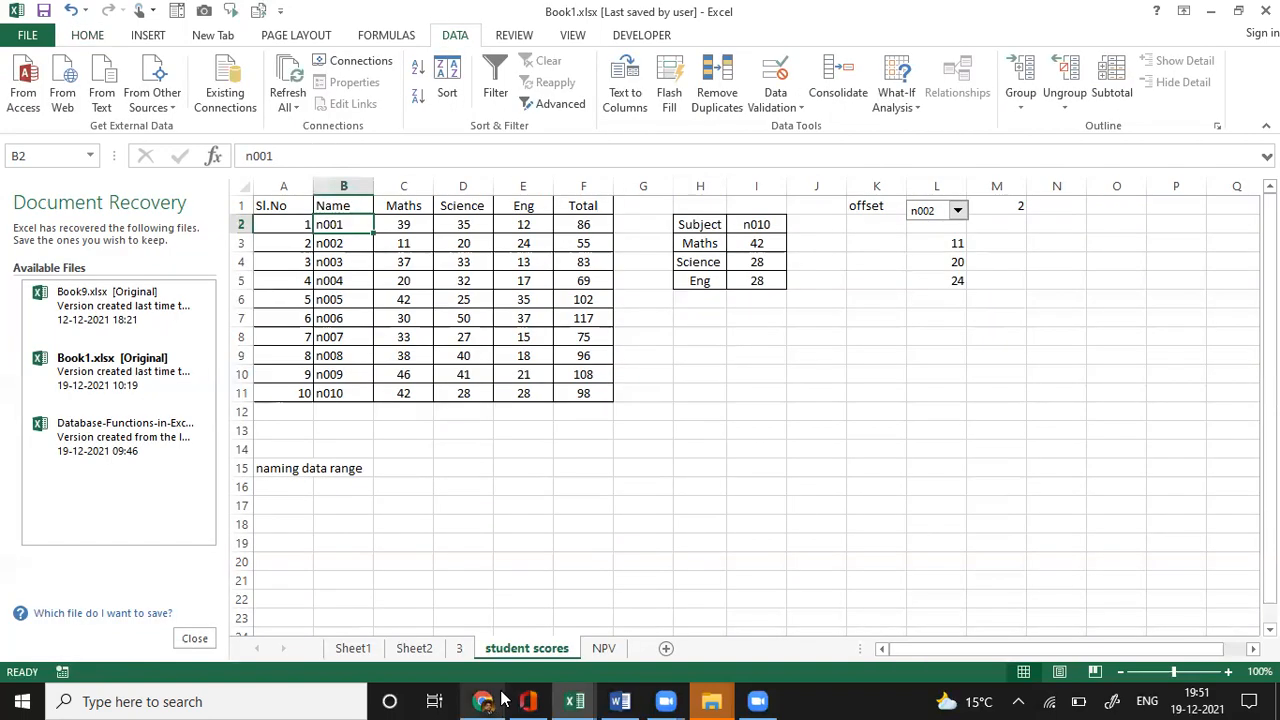
pyautogui.hotkey('alt', 'Tab')
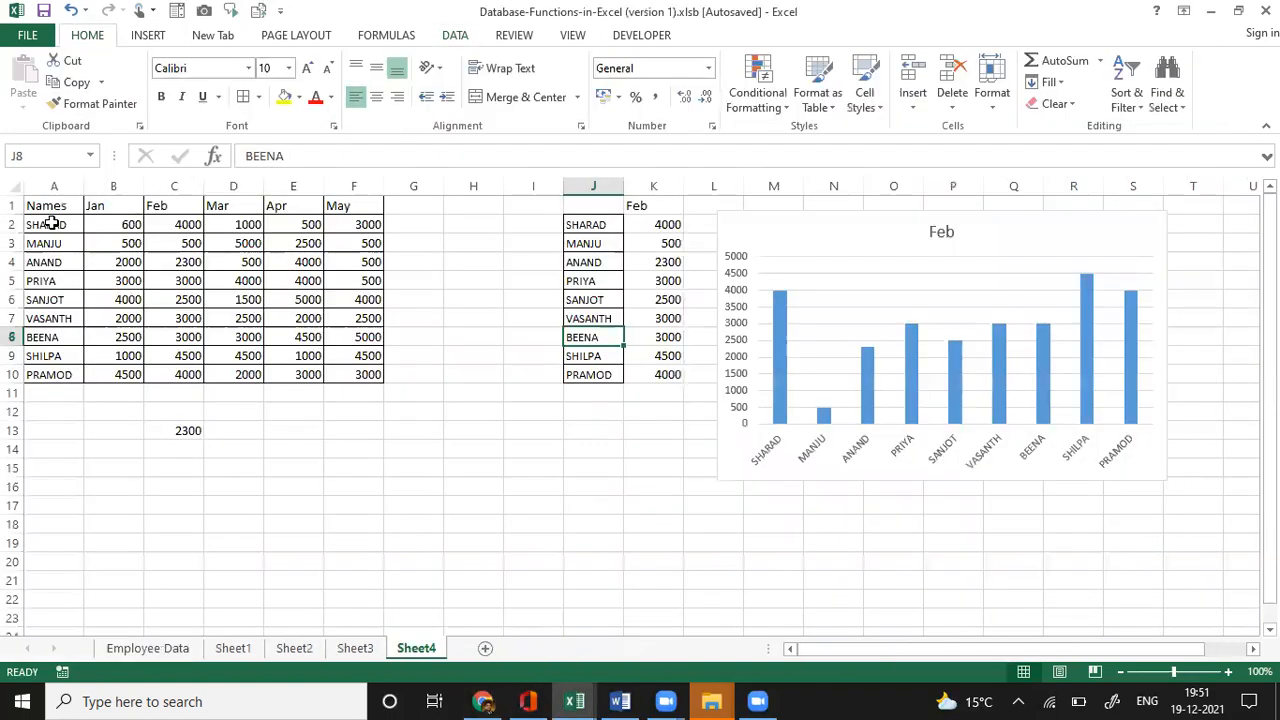
pyautogui.moveTo(50, 222); pyautogui.dragTo(55, 371)
pyautogui.hotkey('ctrl', 'c')
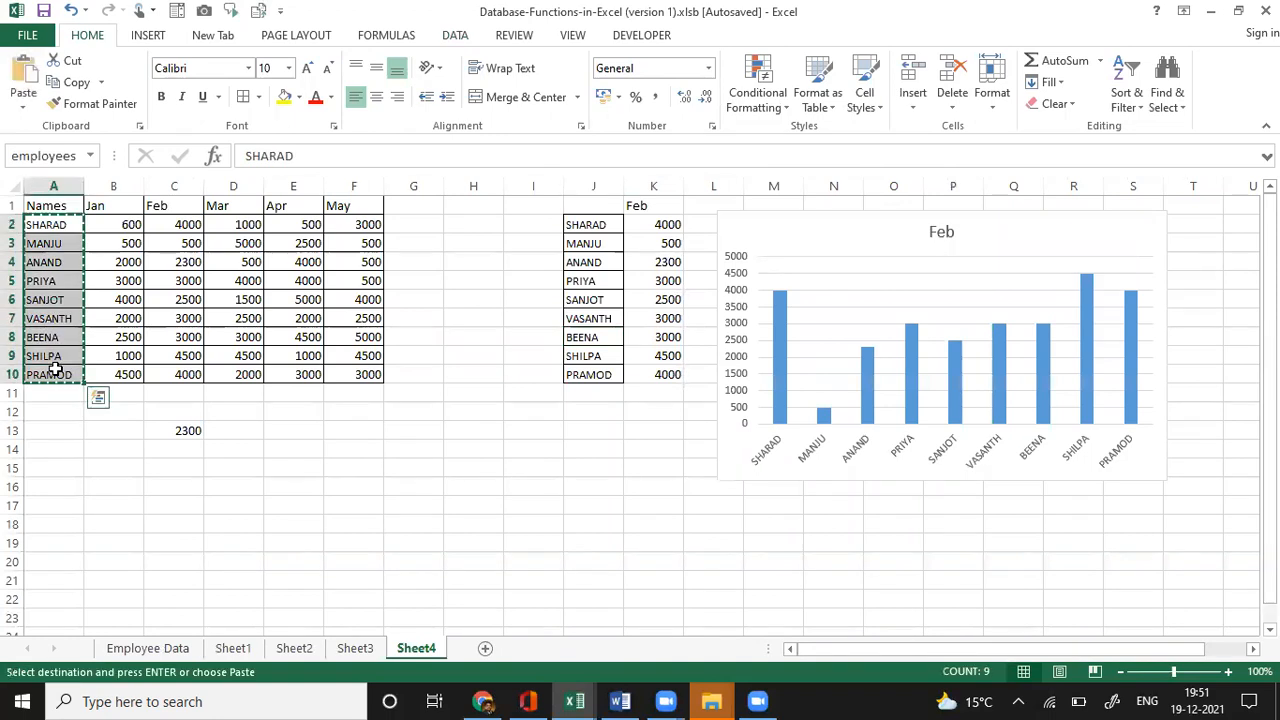
# - Return to Book1.xlsx and paste the copied names over the student codes in B2:B10 of the student scores sheet
pyautogui.hotkey('alt', 'Tab')
pyautogui.hotkey('alt', 'Tab')
pyautogui.hotkey('alt', 'Tab')
pyautogui.hotkey('alt', 'Tab')
pyautogui.hotkey('alt', 'Tab')
pyautogui.hotkey('alt', 'Tab')
pyautogui.hotkey('alt', 'Tab')
pyautogui.hotkey('alt', 'Tab')
pyautogui.hotkey('alt', 'Tab')
pyautogui.hotkey('alt', 'Tab')
pyautogui.hotkey('alt', 'Tab')
pyautogui.hotkey('alt', 'Tab')
pyautogui.hotkey('alt', 'Tab')
pyautogui.hotkey('alt', 'Tab')
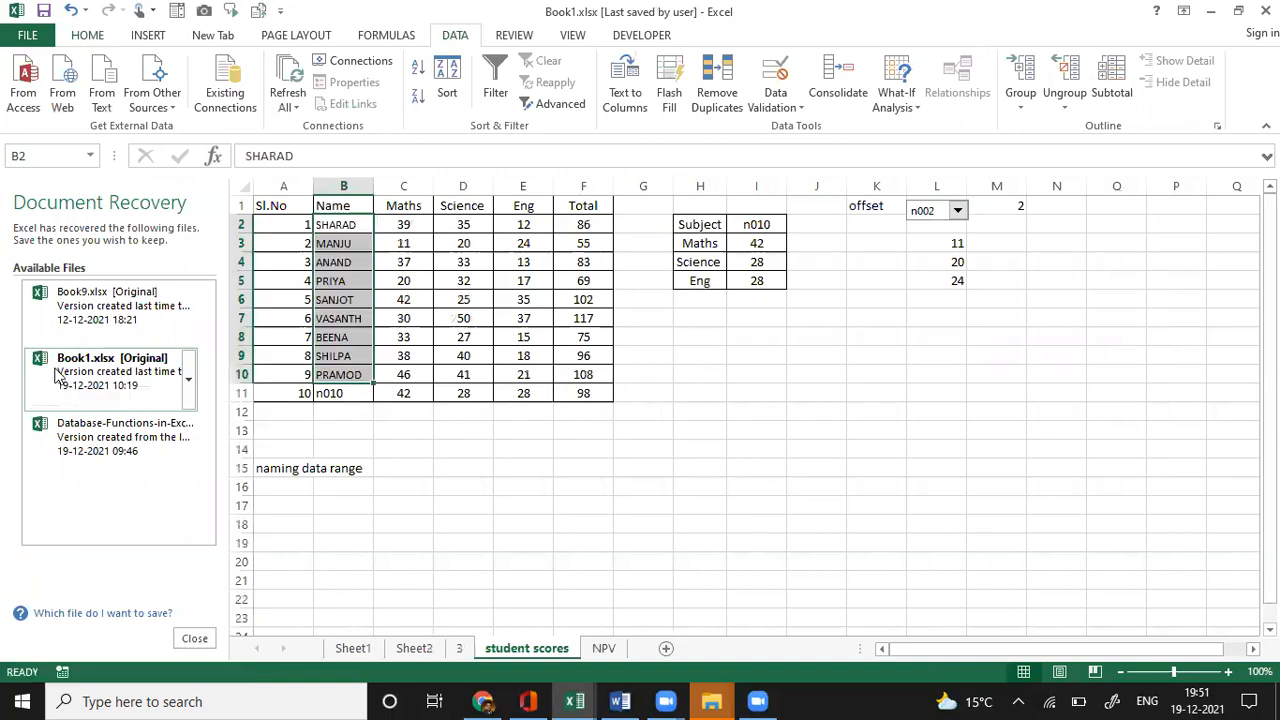
# - Replace the remaining code n010 in B11 with a student's first name
pyautogui.press('Down')
pyautogui.press('Down')
pyautogui.press('Down')
pyautogui.press('Down')
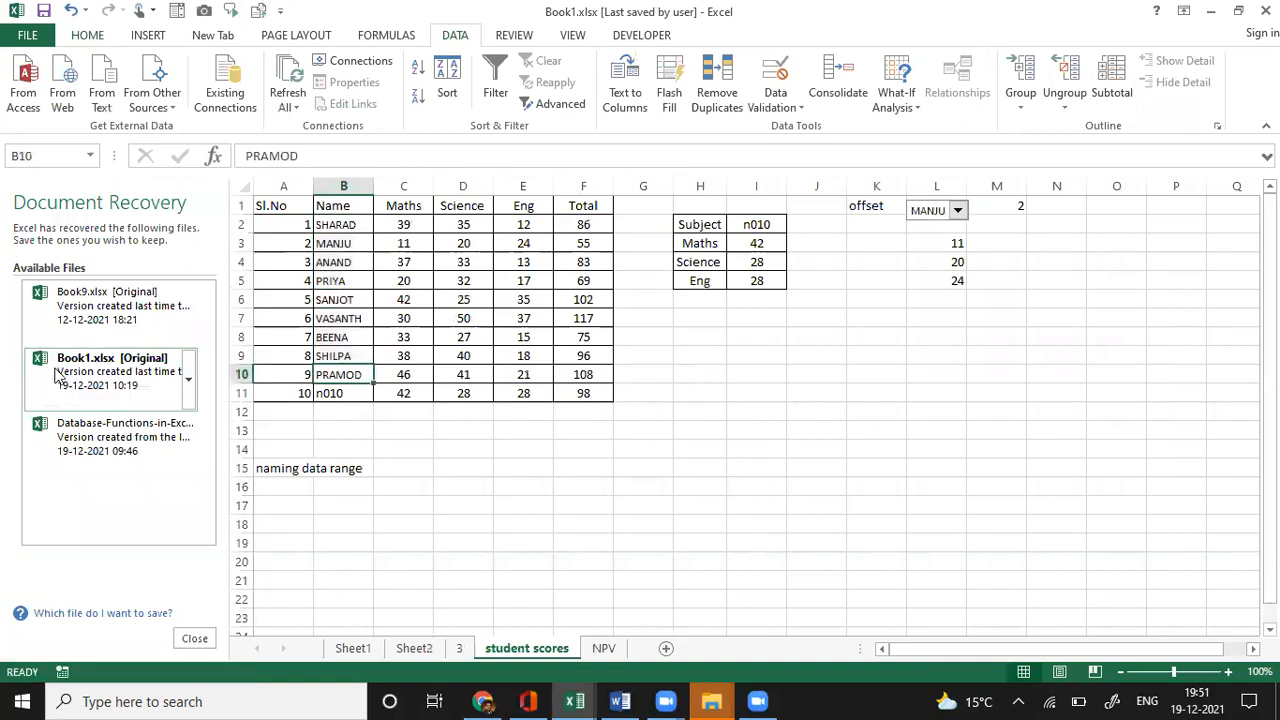
pyautogui.press('Down')
pyautogui.write('Vika')
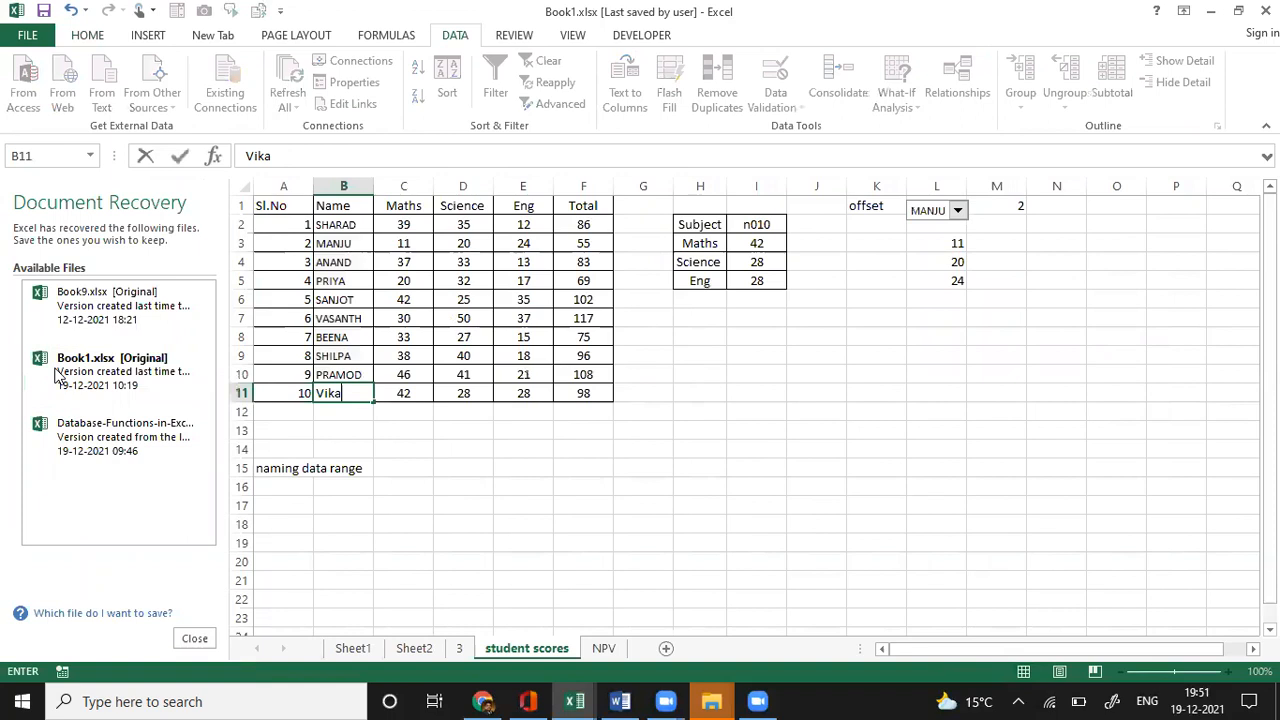
pyautogui.write('s')
pyautogui.hotkey('ctrl', 'Return')
pyautogui.press('Down')
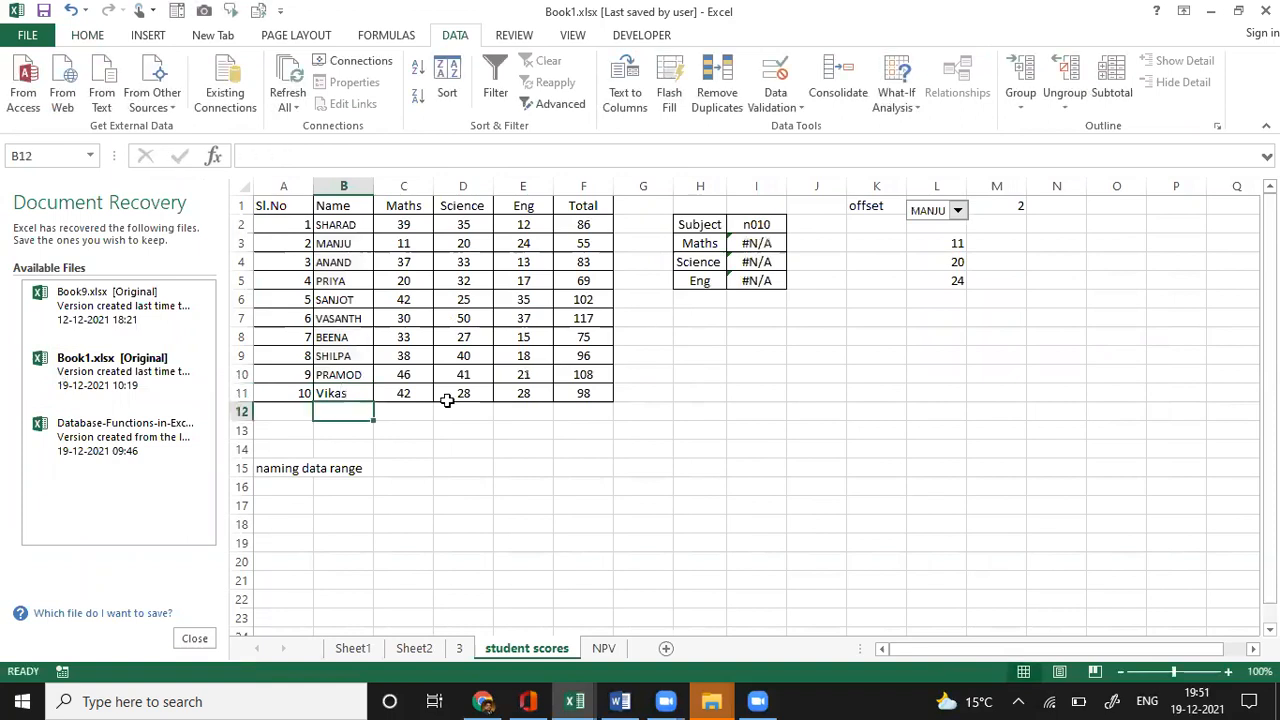
# - Choose the third student in the offset dropdown and the first student in the subject table's list in I2
pyautogui.click(958, 211)
pyautogui.click(928, 239)
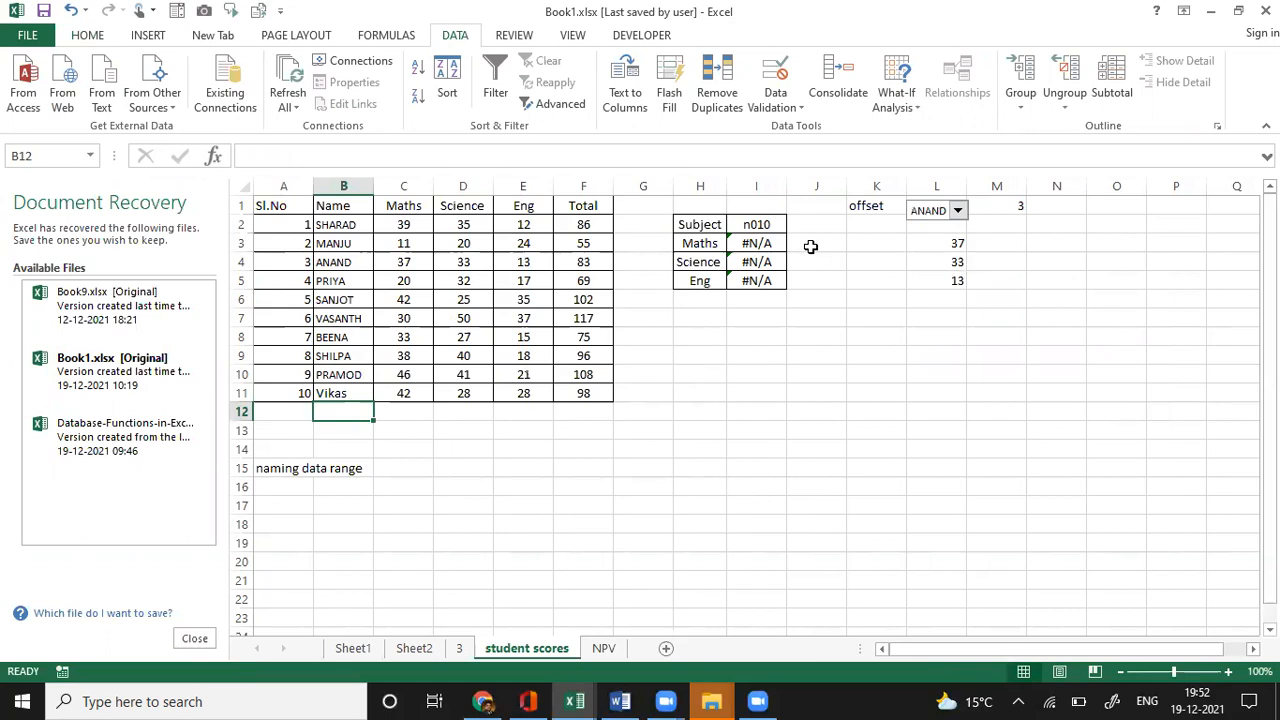
pyautogui.click(780, 226)
pyautogui.click(795, 225)
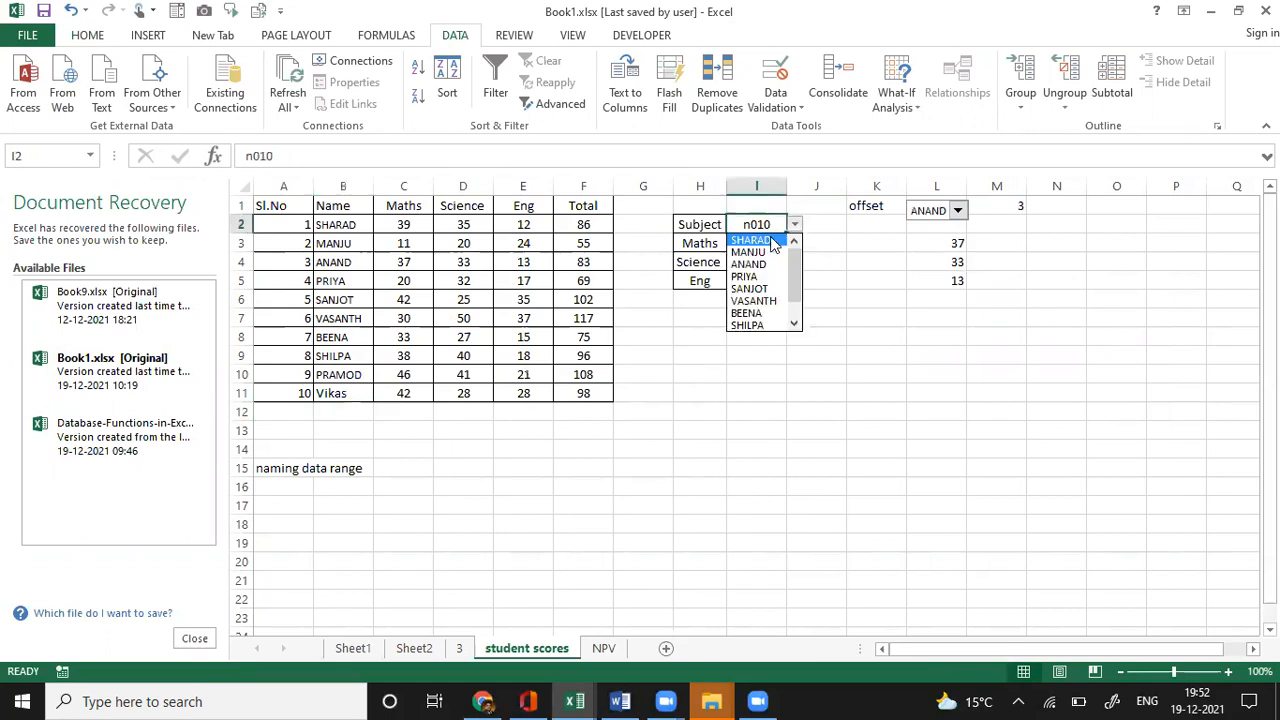
pyautogui.click(817, 278)
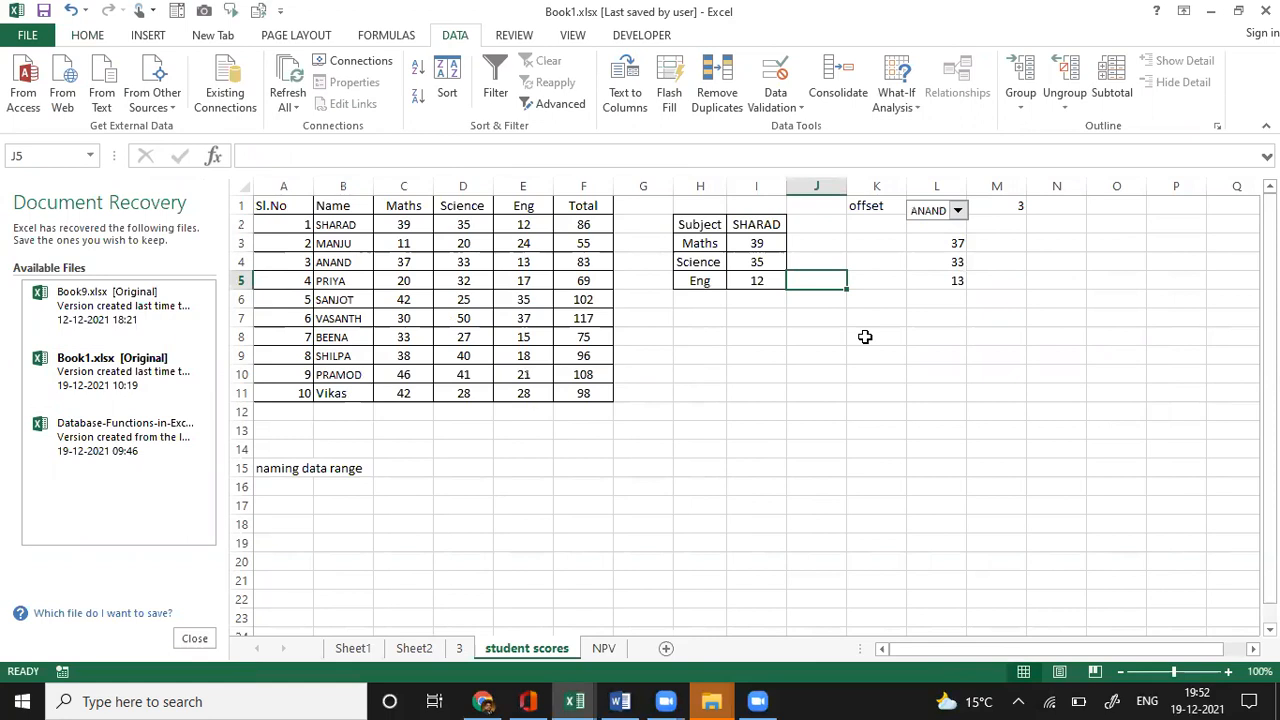
# - Inspect the OFFSET formula in L3 and choose the fifth student in the offset dropdown
pyautogui.press('Up')
pyautogui.press('Up')
pyautogui.press('Up')
pyautogui.press('Right')
pyautogui.press('Right')
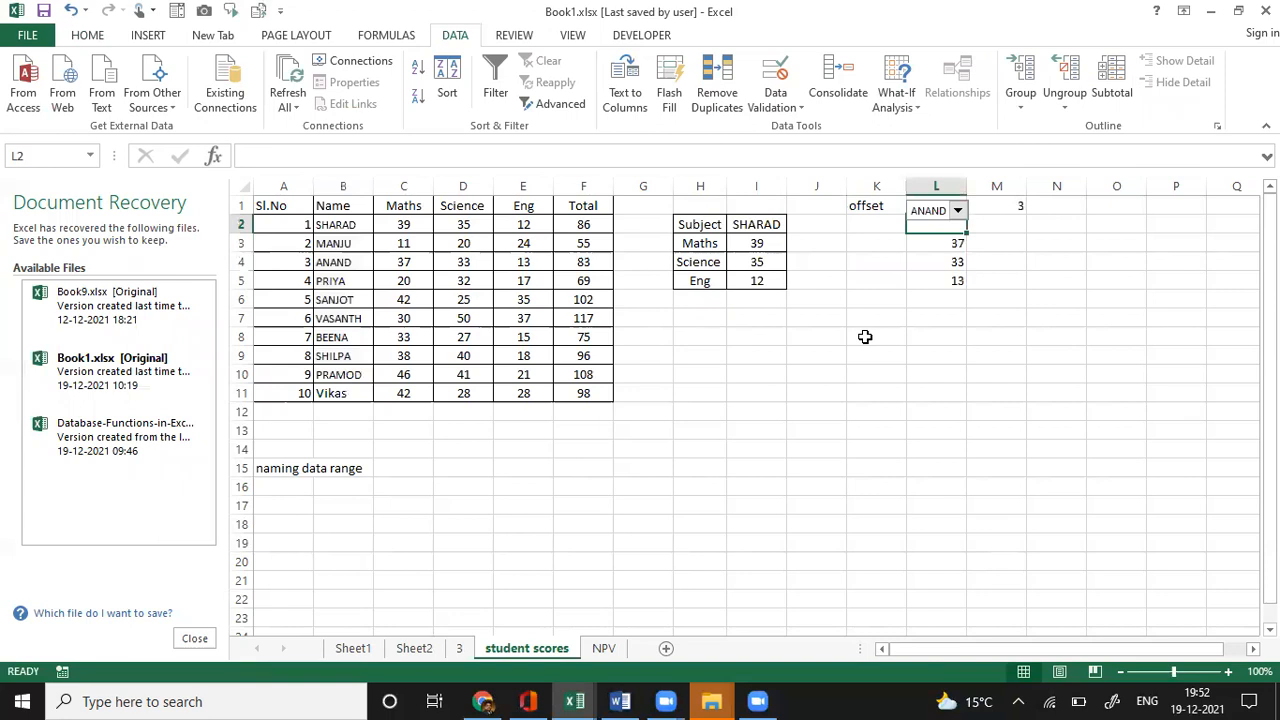
pyautogui.press('Down')
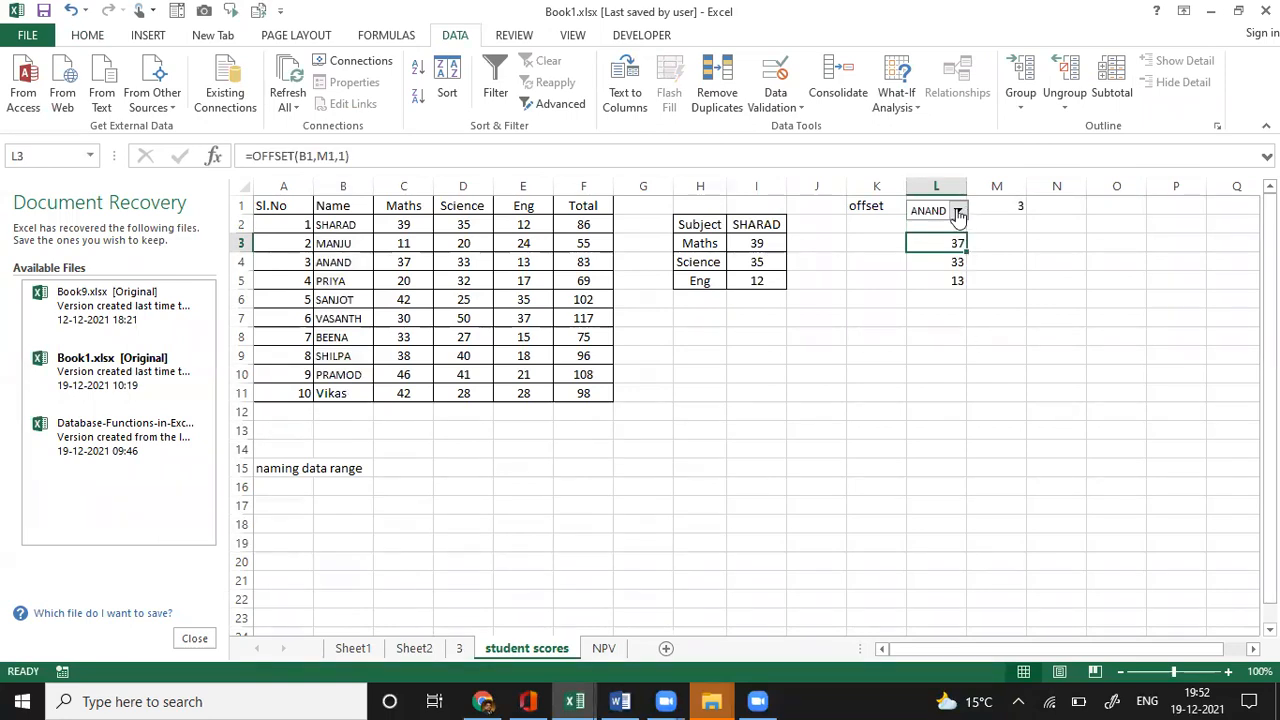
pyautogui.click(958, 212)
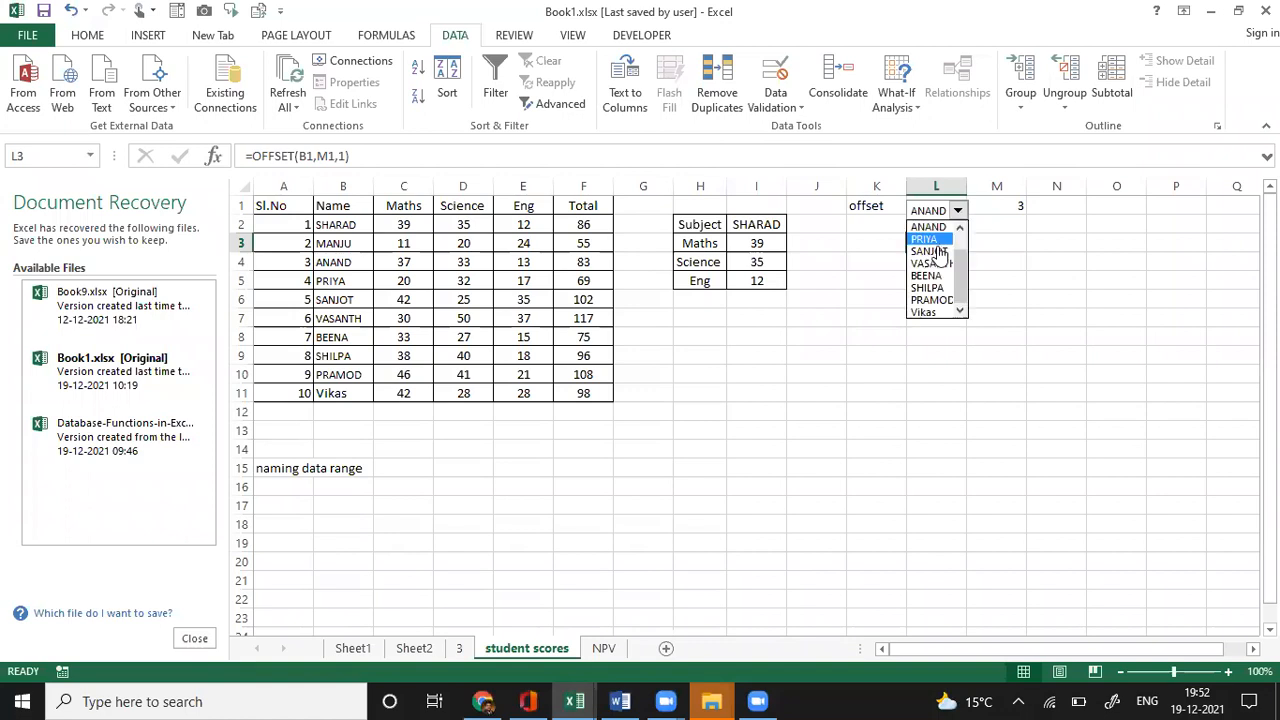
pyautogui.click(926, 251)
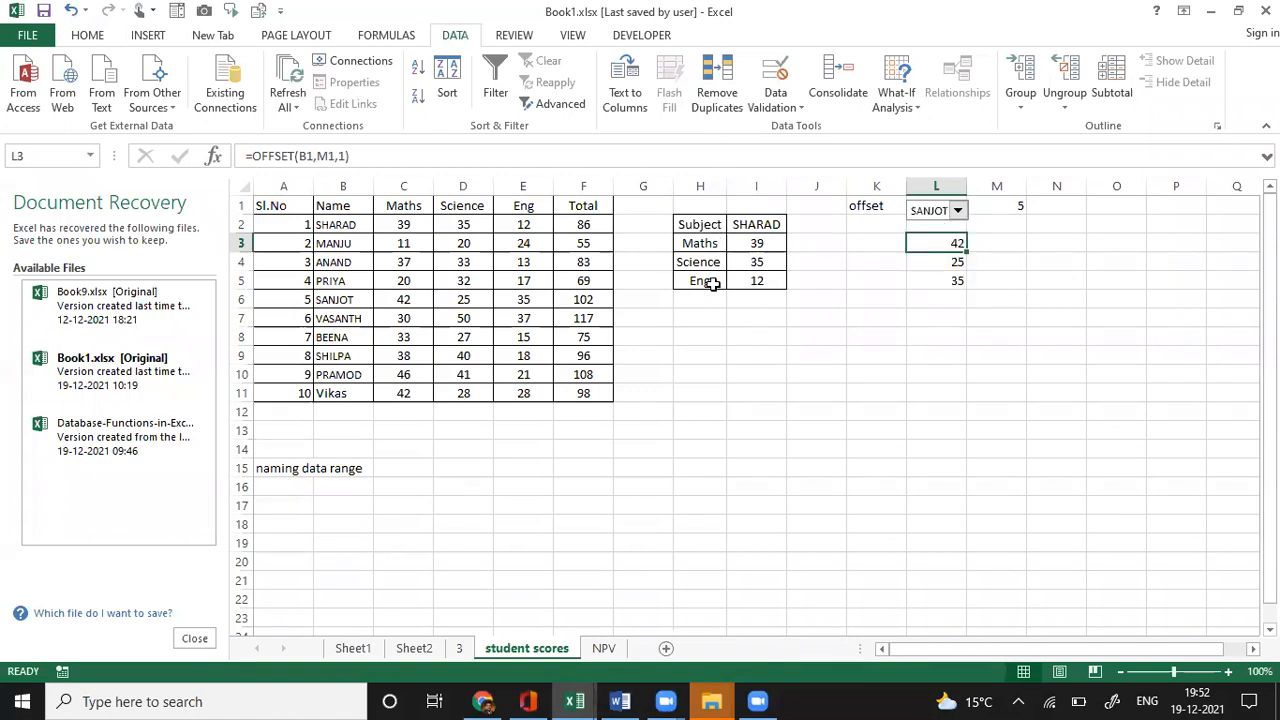
# - Copy the labels Maths, Science and Eng from H3:H5 to K3:K5 beside the offset results
pyautogui.moveTo(700, 243); pyautogui.dragTo(711, 284)
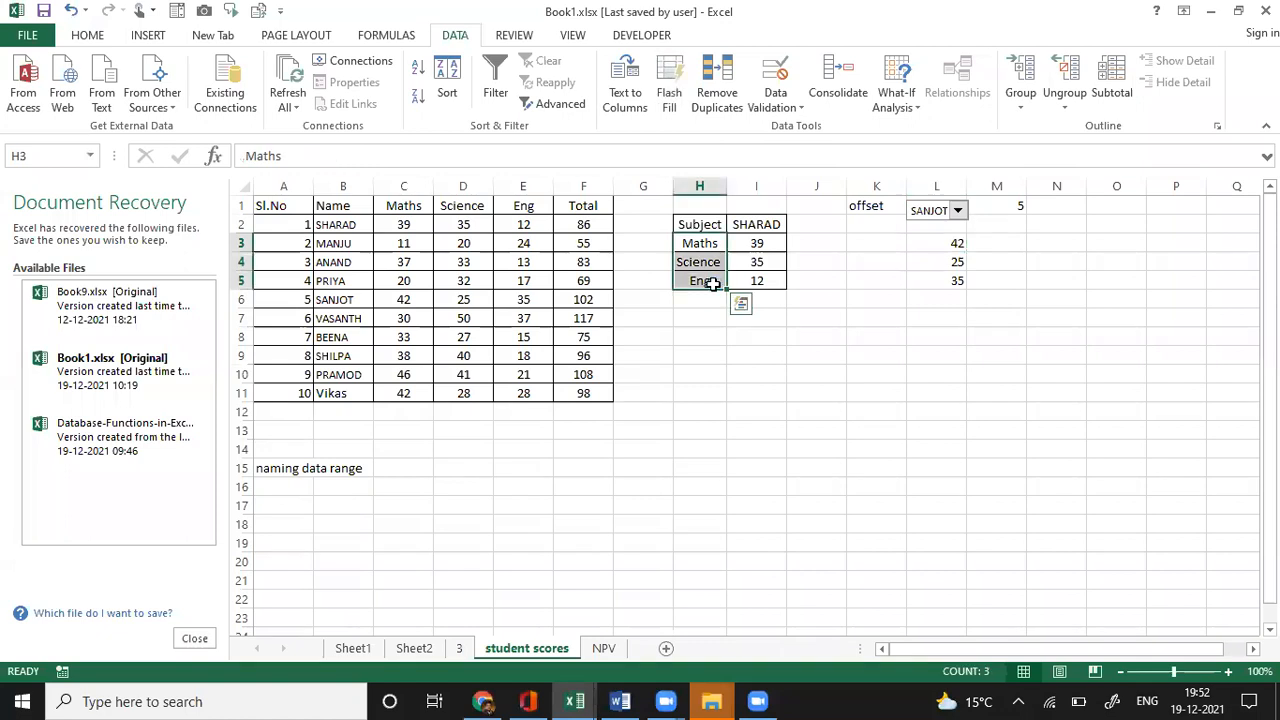
pyautogui.hotkey('ctrl', 'c')
pyautogui.press('Right')
pyautogui.press('Right')
pyautogui.press('Right')
pyautogui.press('Return')
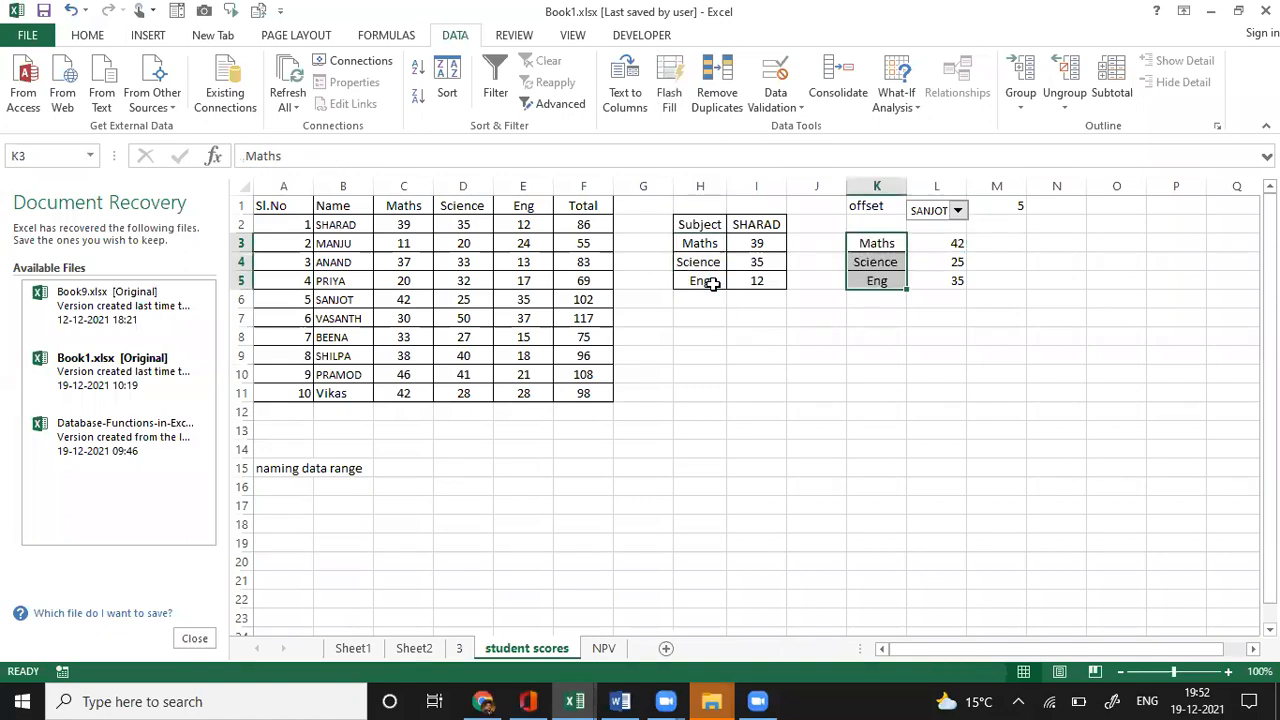
# - Insert a form-control combo box on row 9 below the subject table, spanning roughly columns H to J
pyautogui.press('Down')
pyautogui.press('Down')
pyautogui.press('Down')
pyautogui.press('Down')
pyautogui.press('Down')
pyautogui.press('Down')
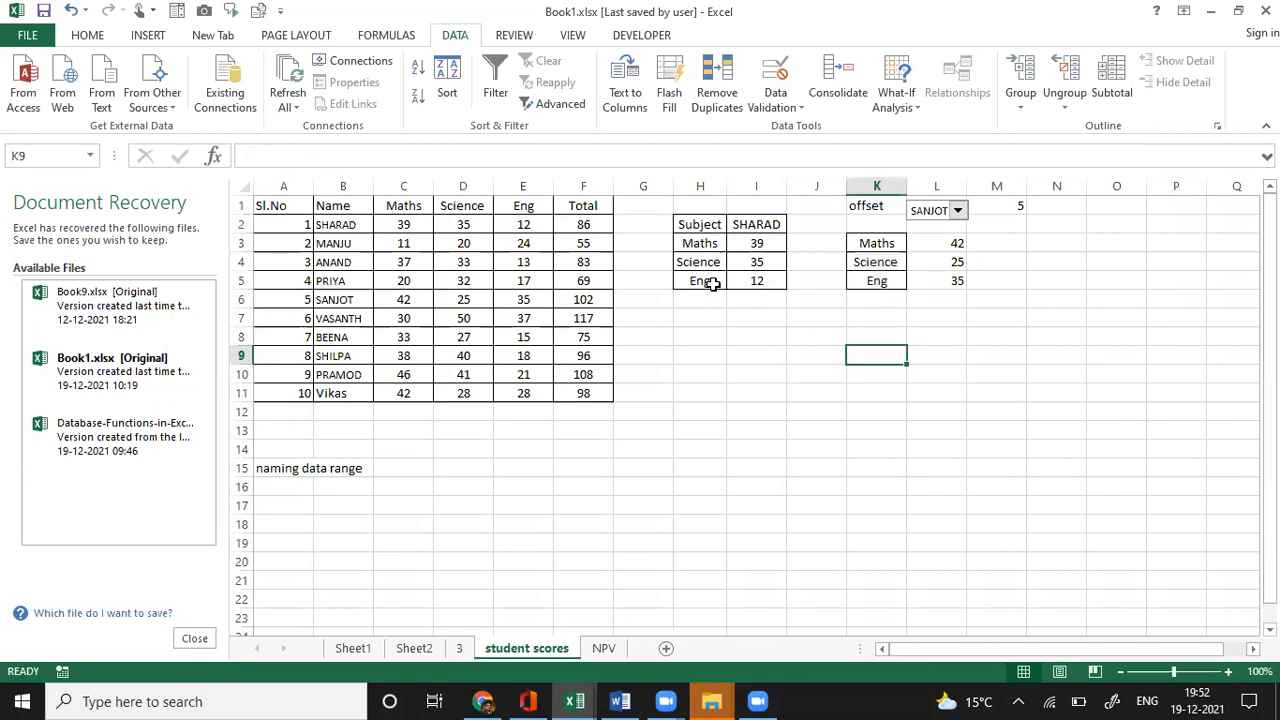
pyautogui.press('Left')
pyautogui.press('Left')
pyautogui.press('Left')
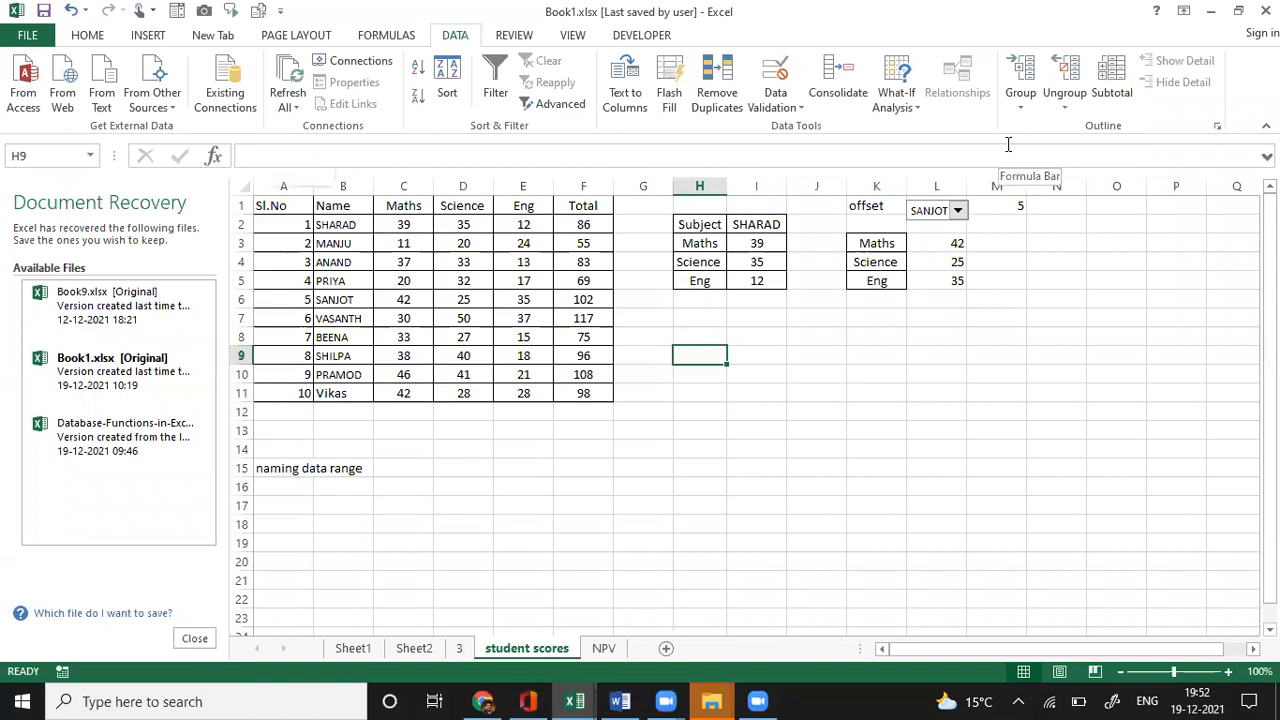
pyautogui.click(897, 94)
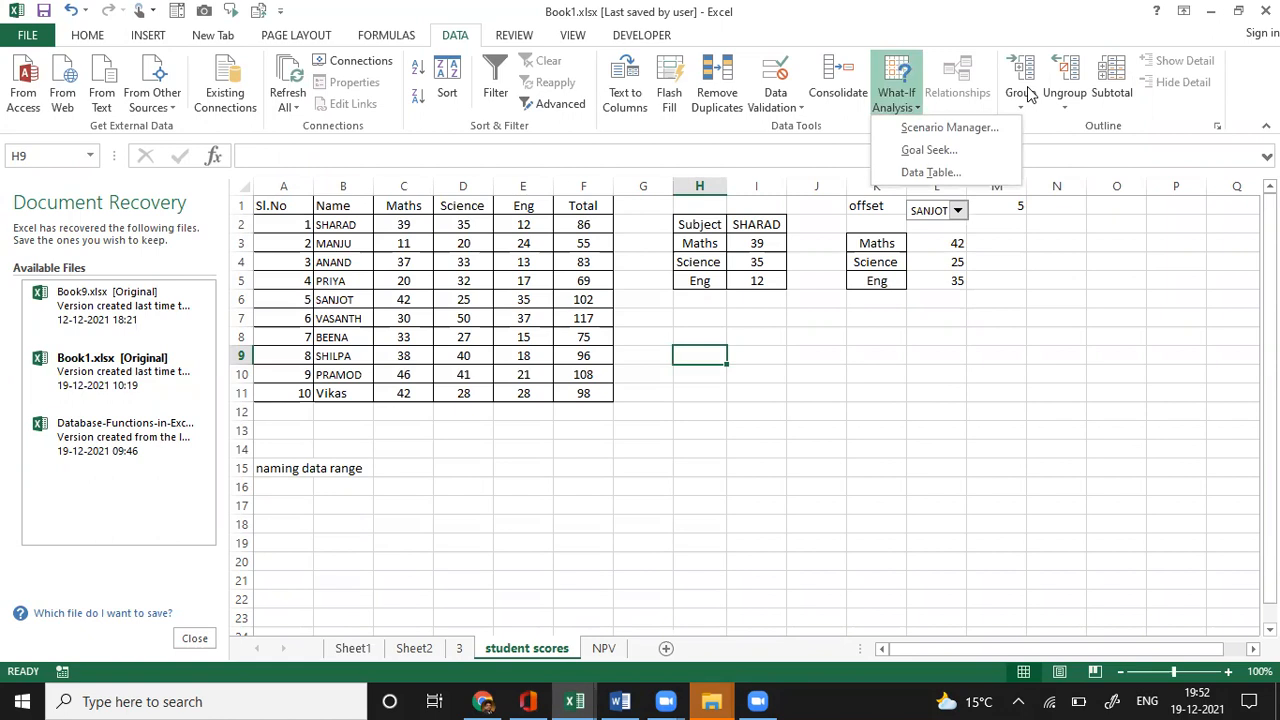
pyautogui.click(644, 37)
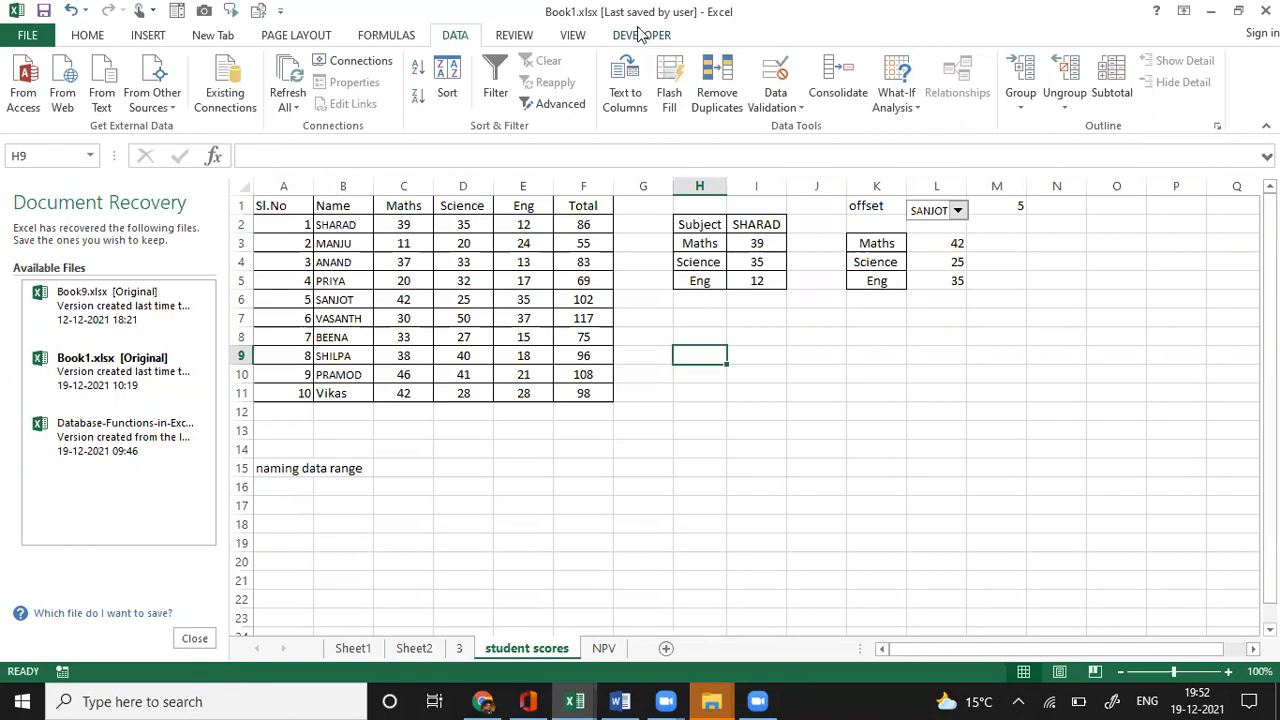
pyautogui.click(642, 37)
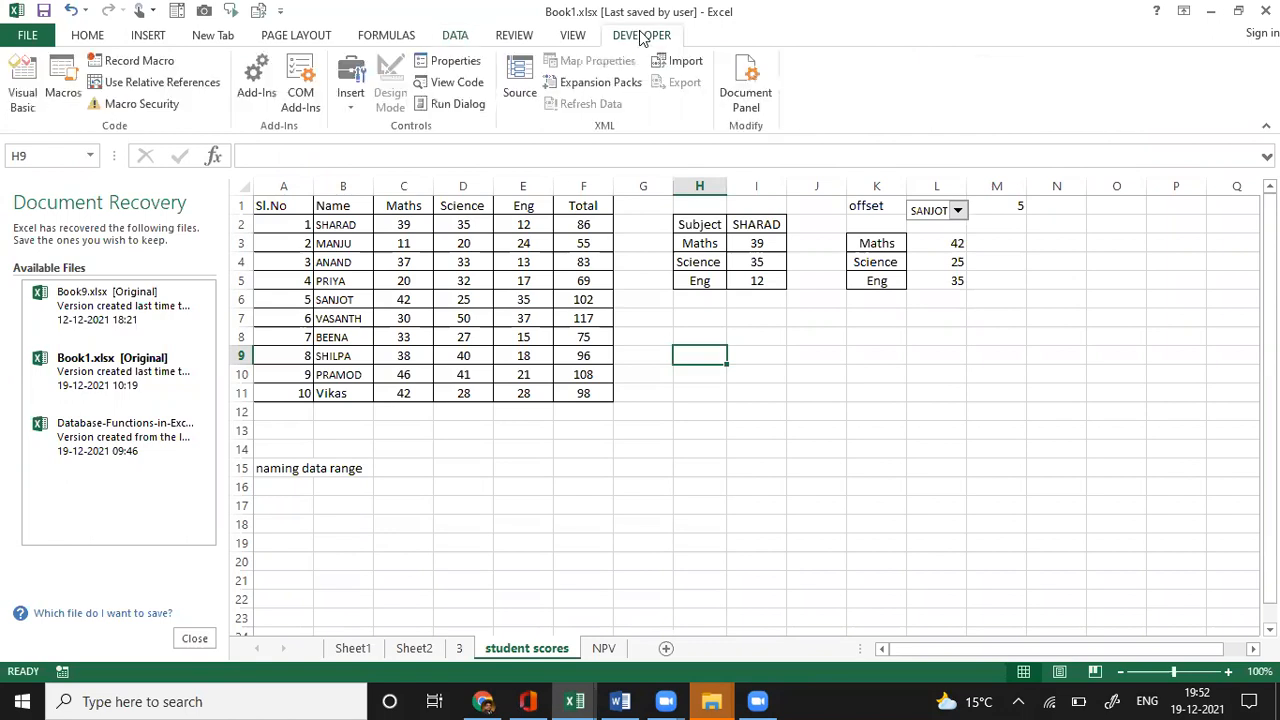
pyautogui.click(352, 100)
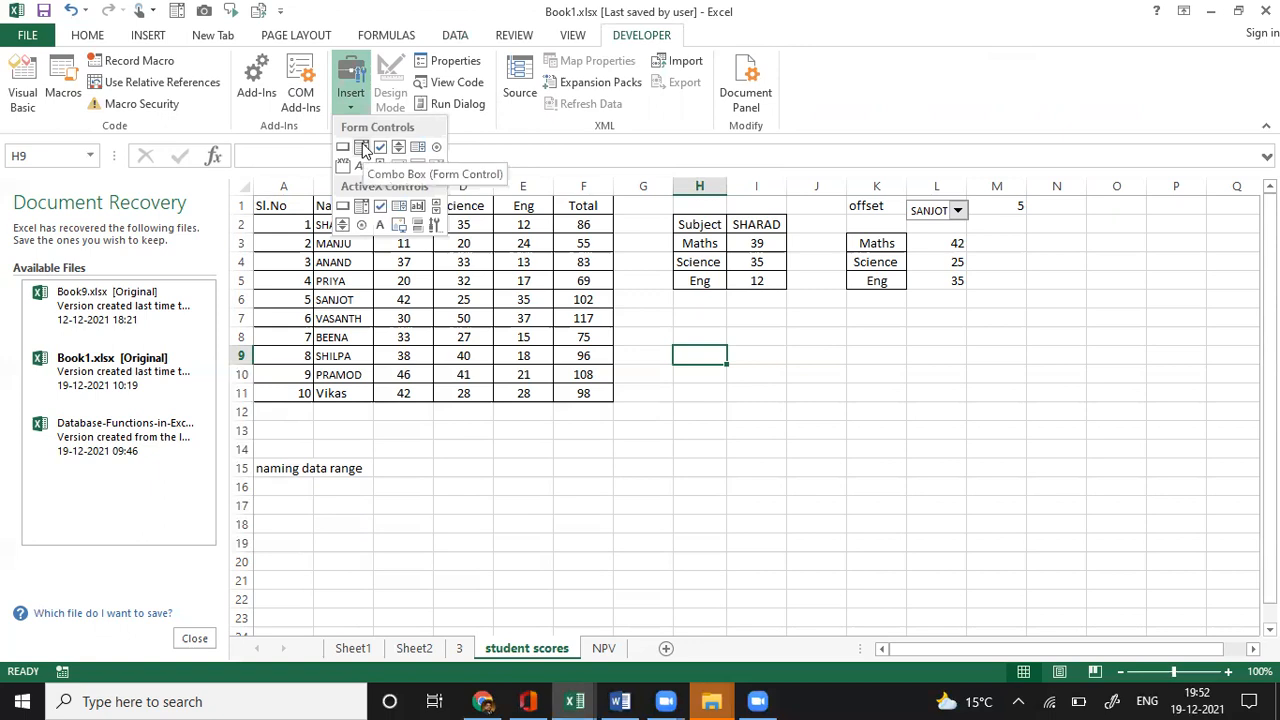
pyautogui.click(362, 148)
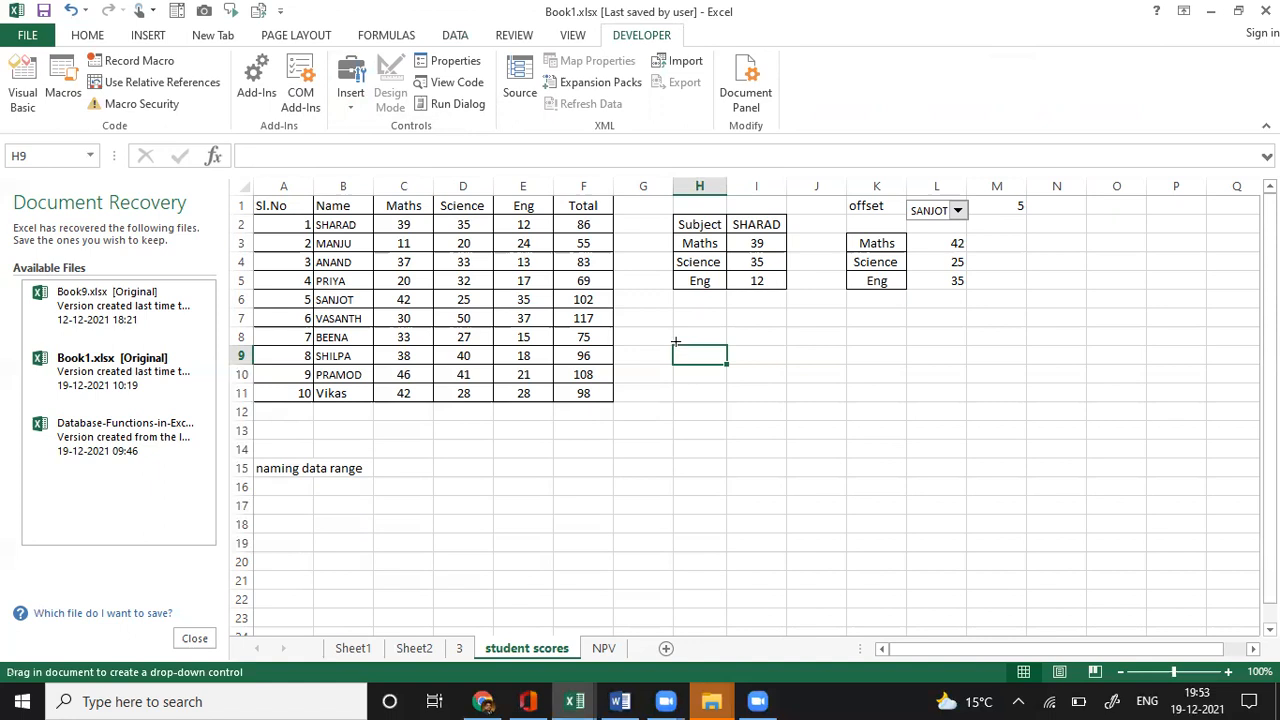
pyautogui.moveTo(677, 344); pyautogui.dragTo(745, 368)
pyautogui.moveTo(825, 364); pyautogui.dragTo(830, 366)
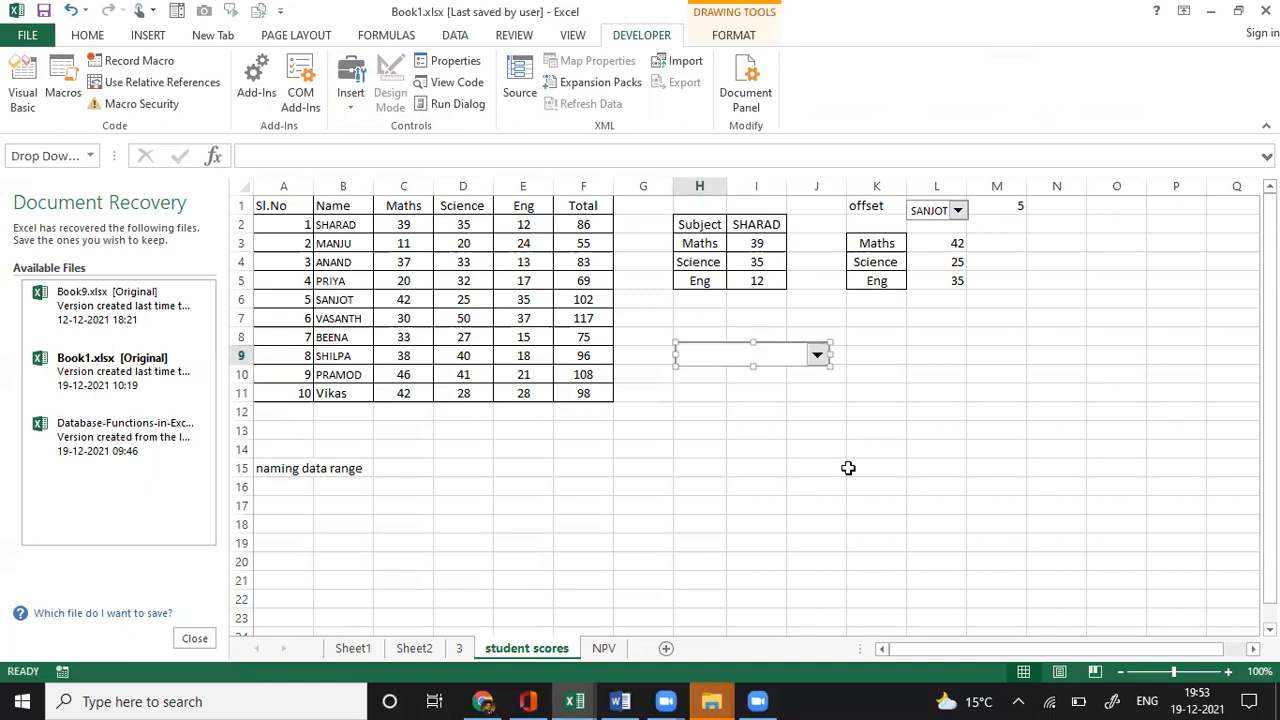
# - Format the new combo box with input range $B$2:$B$11 and cell link $K$9
pyautogui.rightClick(775, 359)
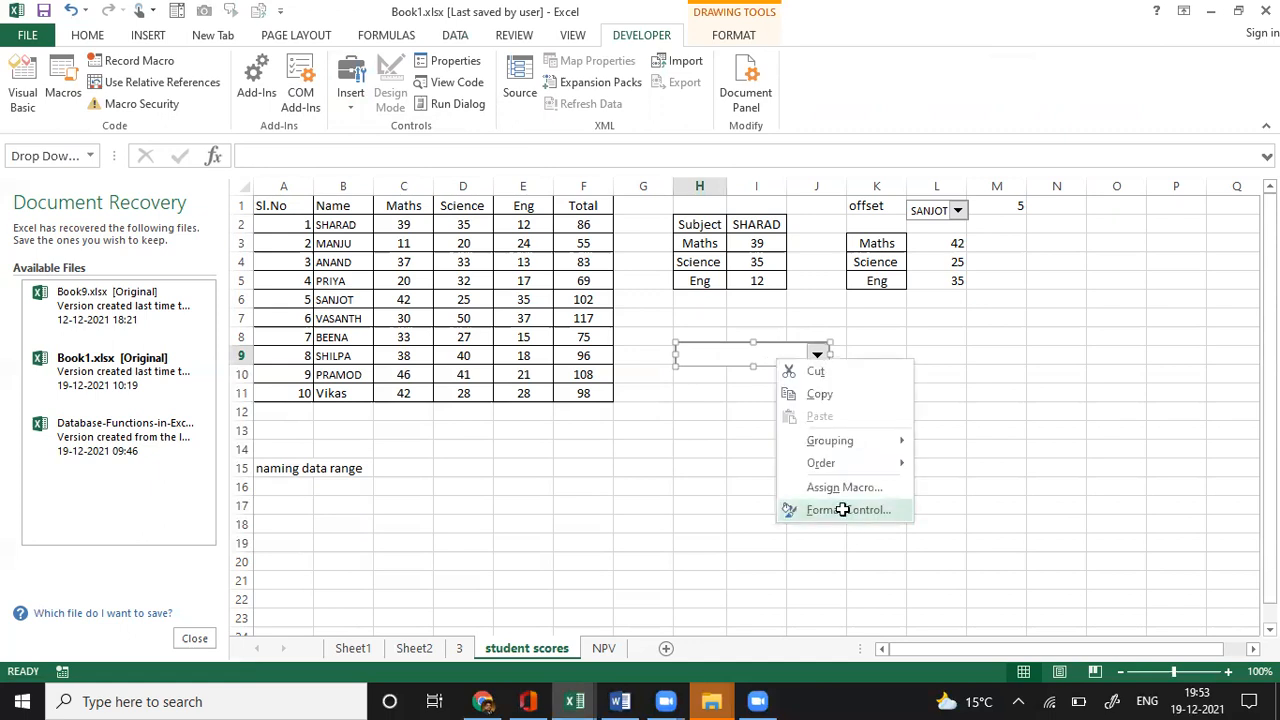
pyautogui.click(844, 510)
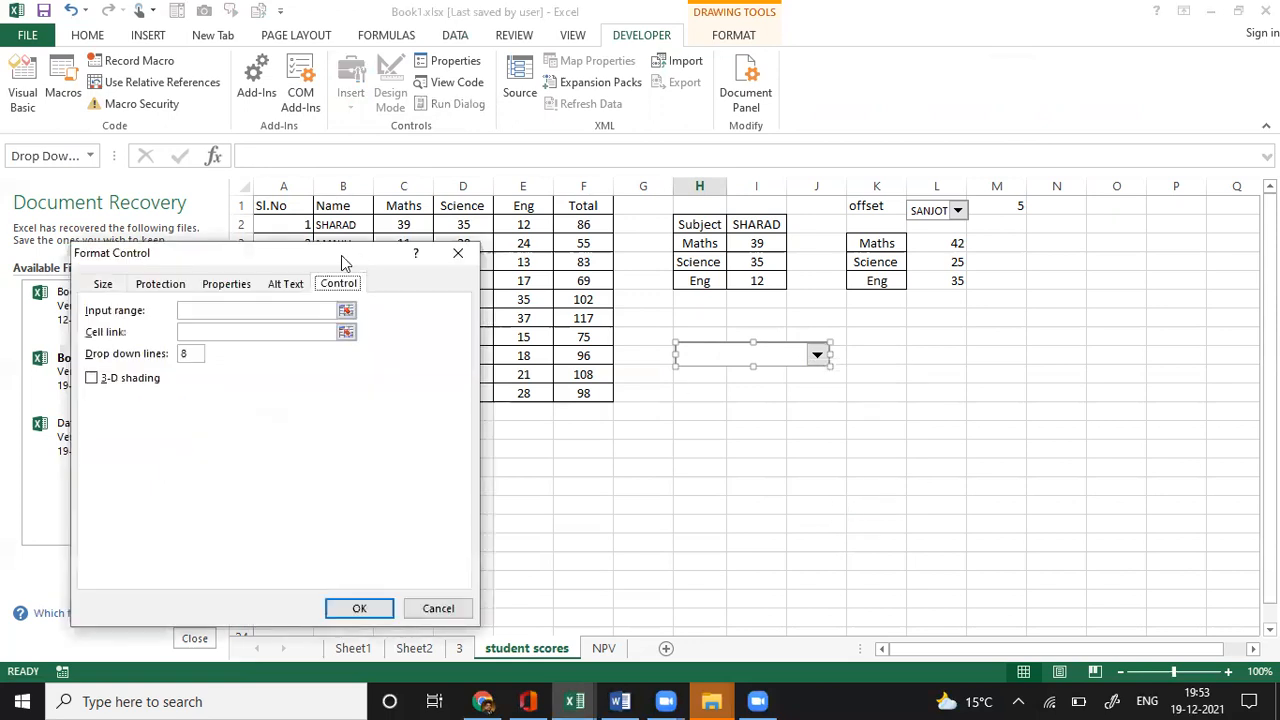
pyautogui.moveTo(344, 262); pyautogui.dragTo(763, 329)
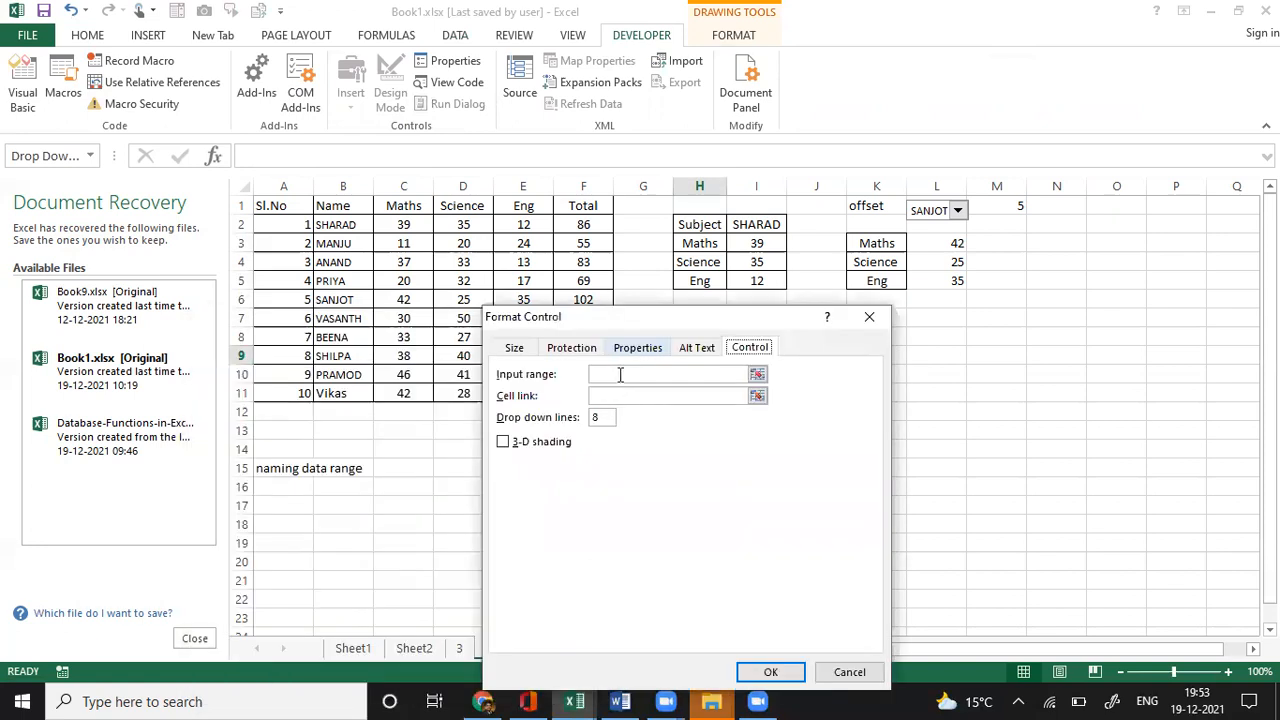
pyautogui.click(620, 373)
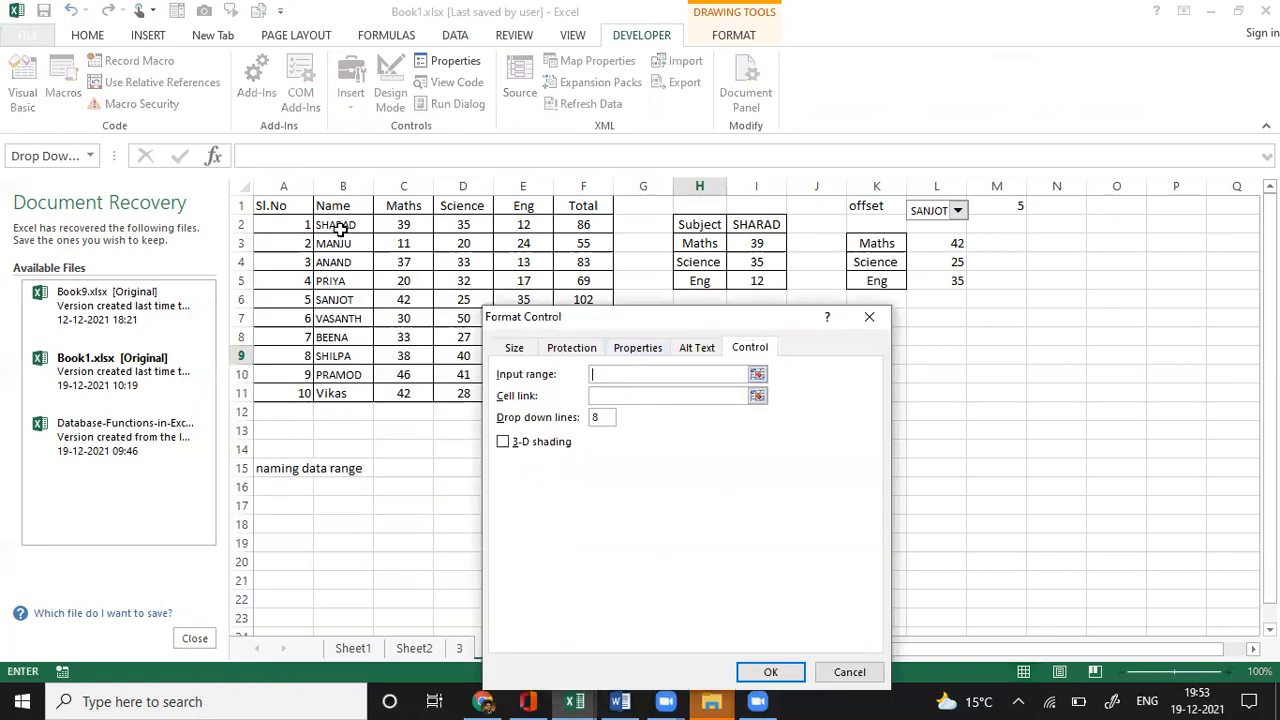
pyautogui.moveTo(340, 224); pyautogui.dragTo(357, 386)
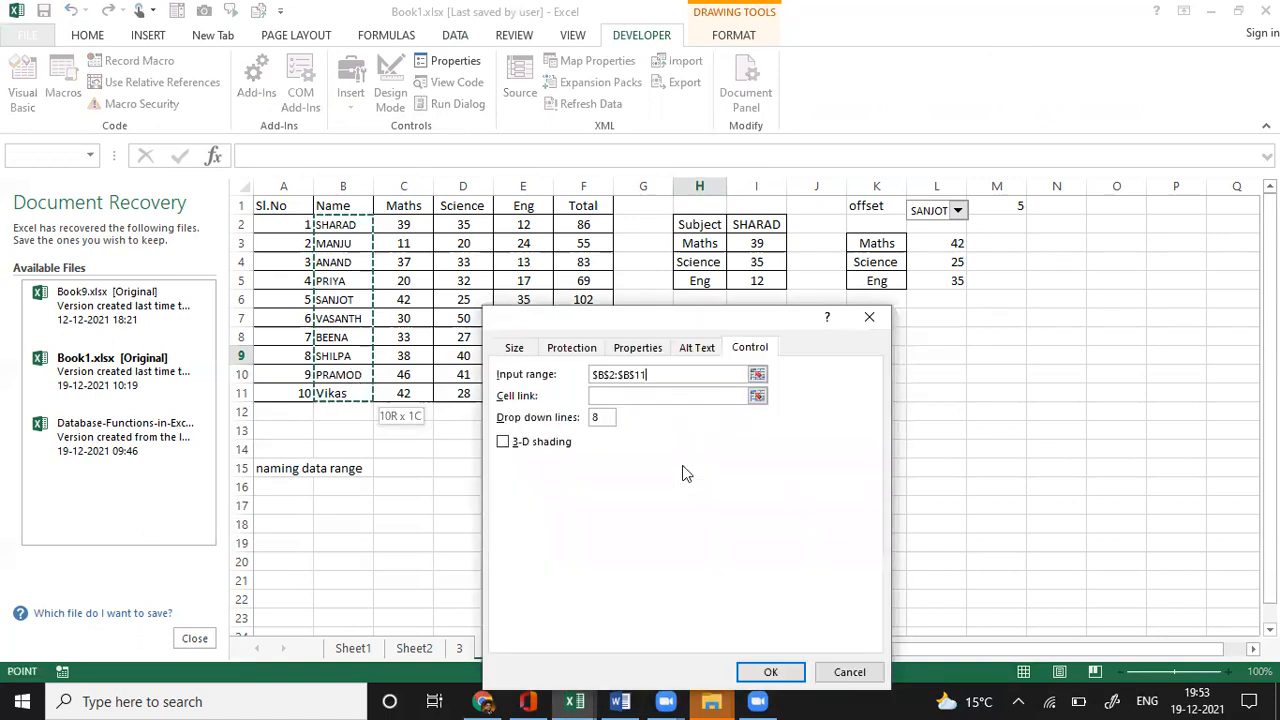
pyautogui.click(621, 393)
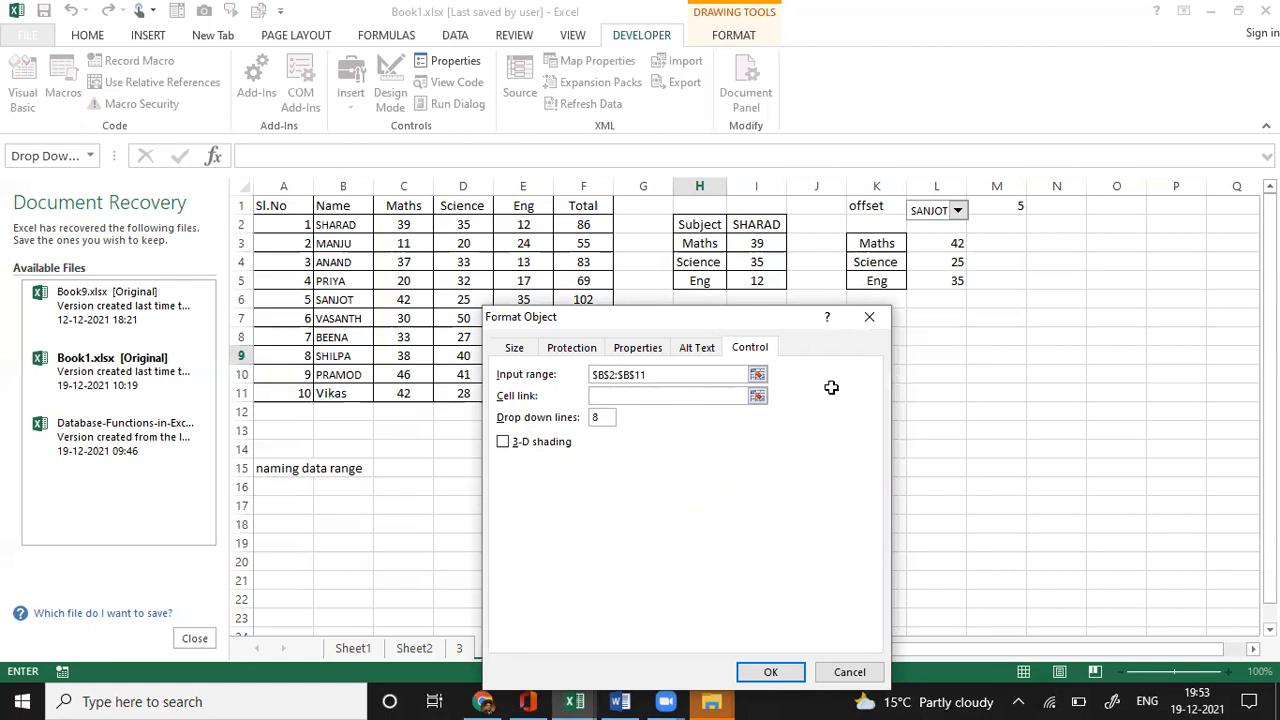
pyautogui.moveTo(696, 325); pyautogui.dragTo(611, 421)
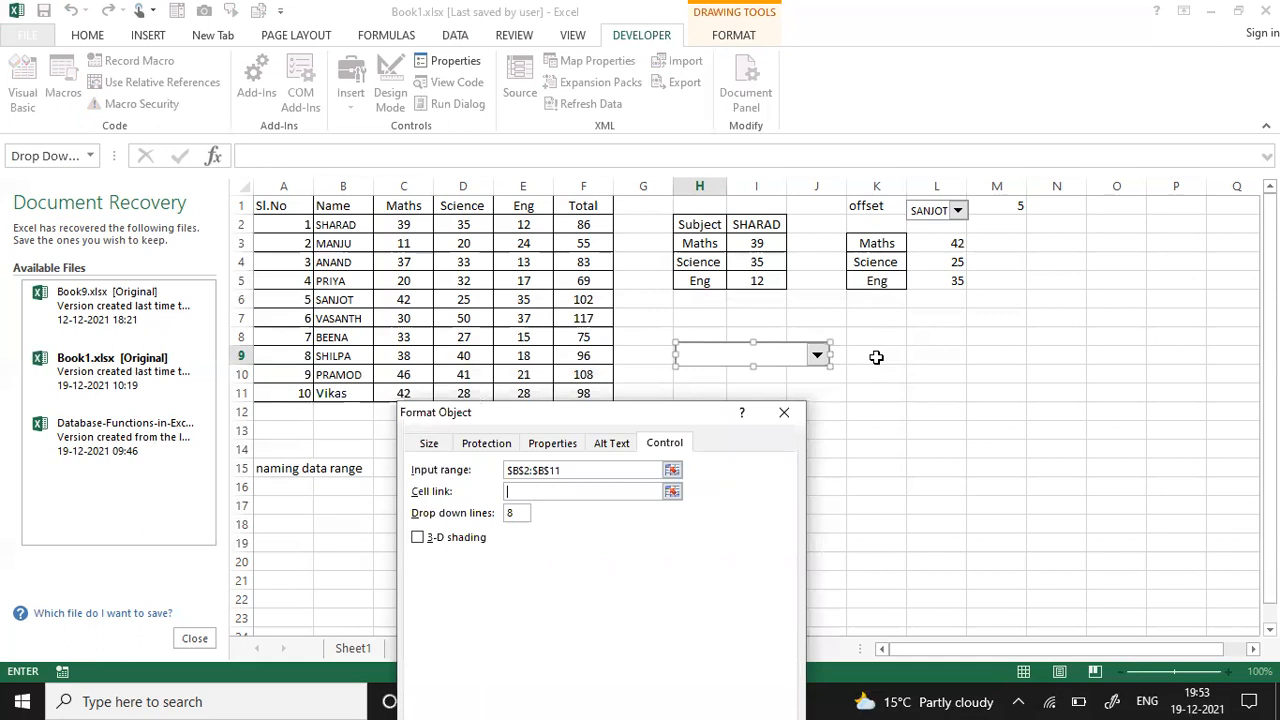
pyautogui.click(876, 357)
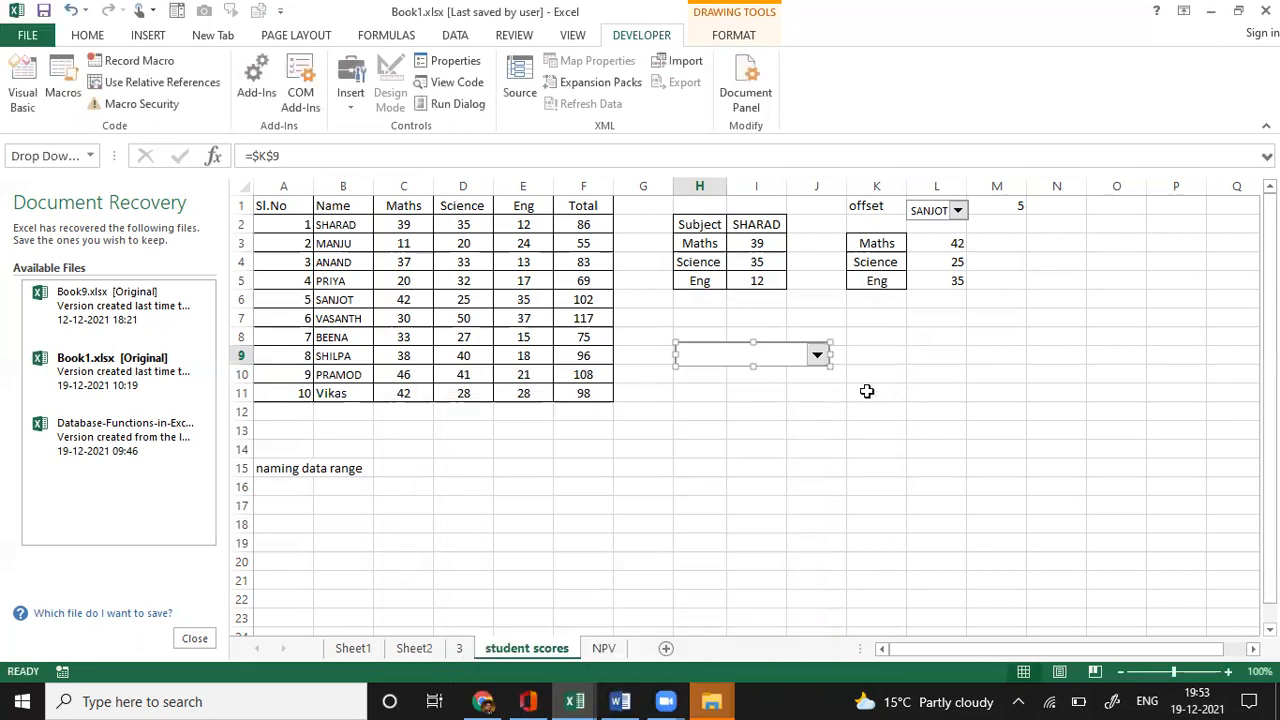
# - Choose the fifth student in the new combo box on row 9
pyautogui.click(815, 372)
pyautogui.click(817, 357)
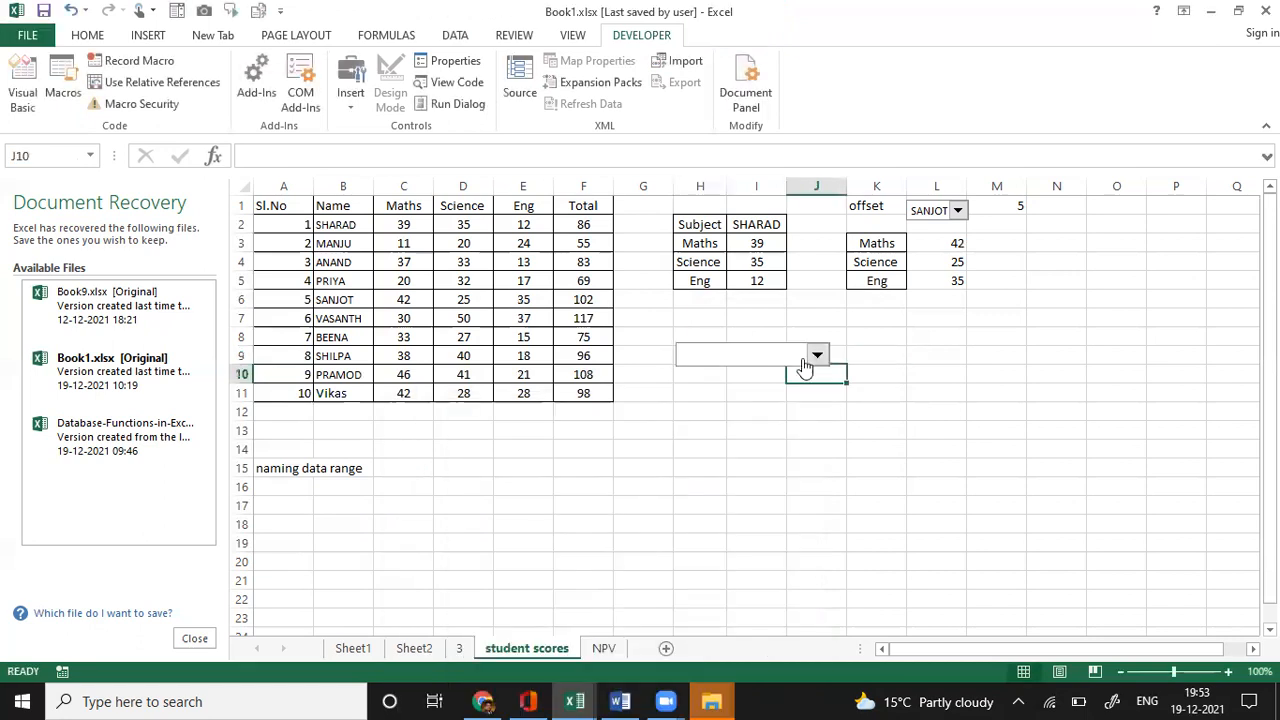
pyautogui.click(810, 373)
pyautogui.click(818, 358)
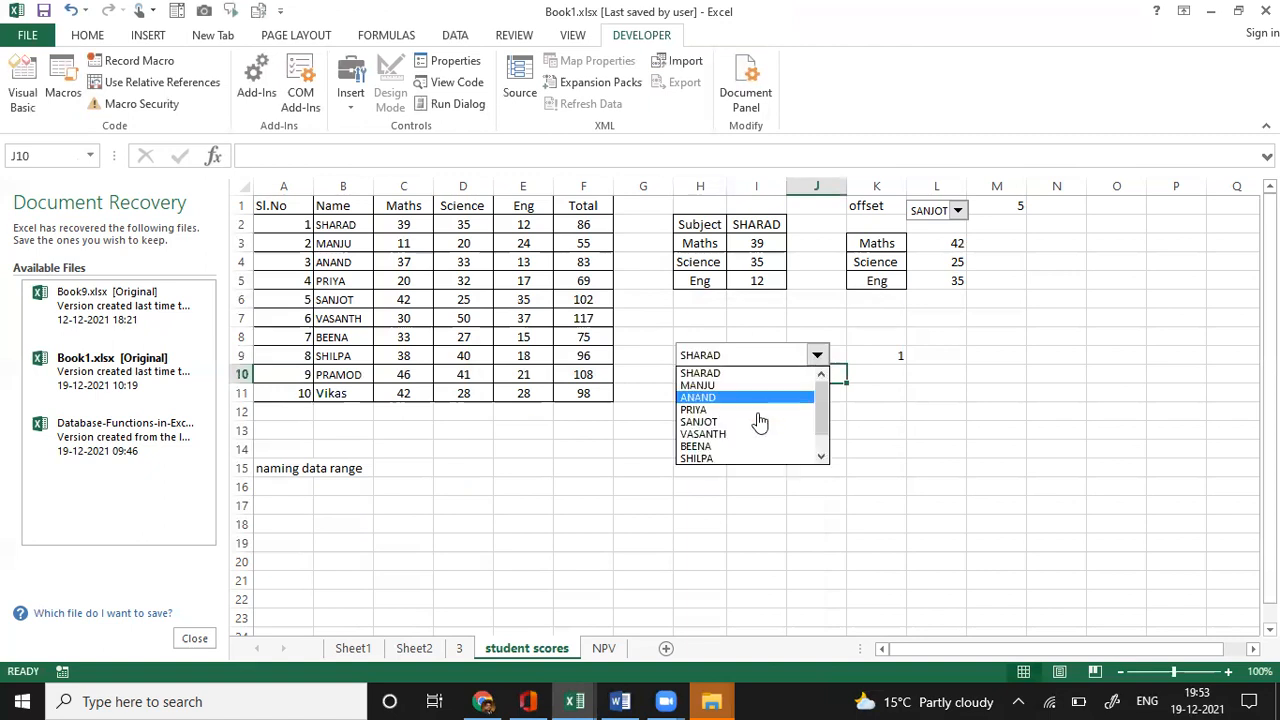
pyautogui.click(760, 423)
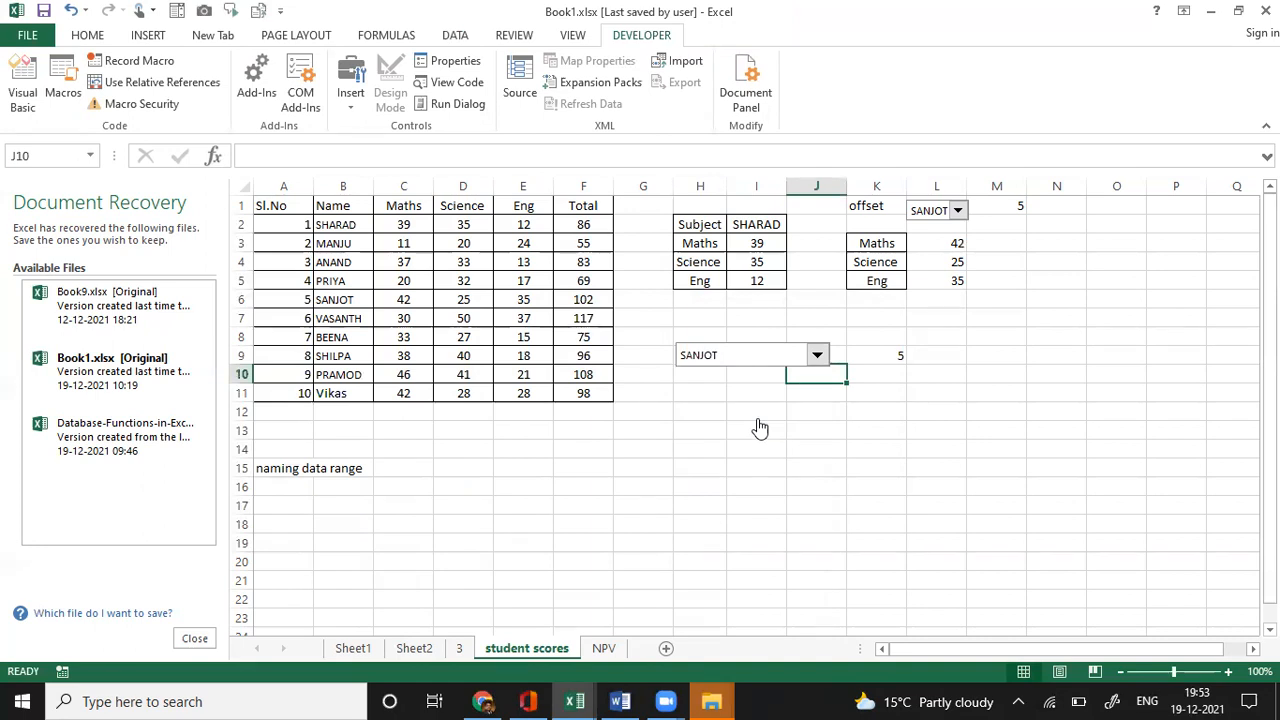
# - Copy the labels Maths, Science and Eng from H3:H5 to H11:H13 below the new combo box
pyautogui.click(707, 395)
pyautogui.moveTo(700, 245); pyautogui.dragTo(712, 276)
pyautogui.hotkey('ctrl', 'c')
pyautogui.click(697, 393)
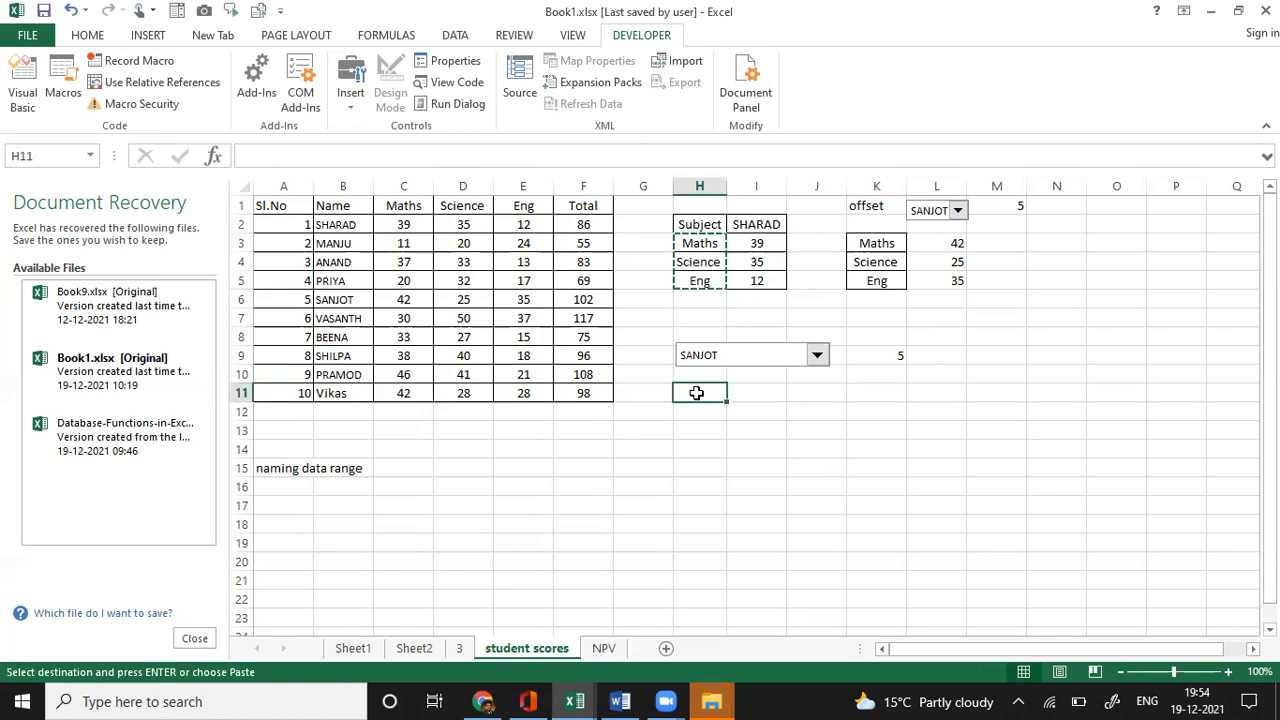
pyautogui.press('Return')
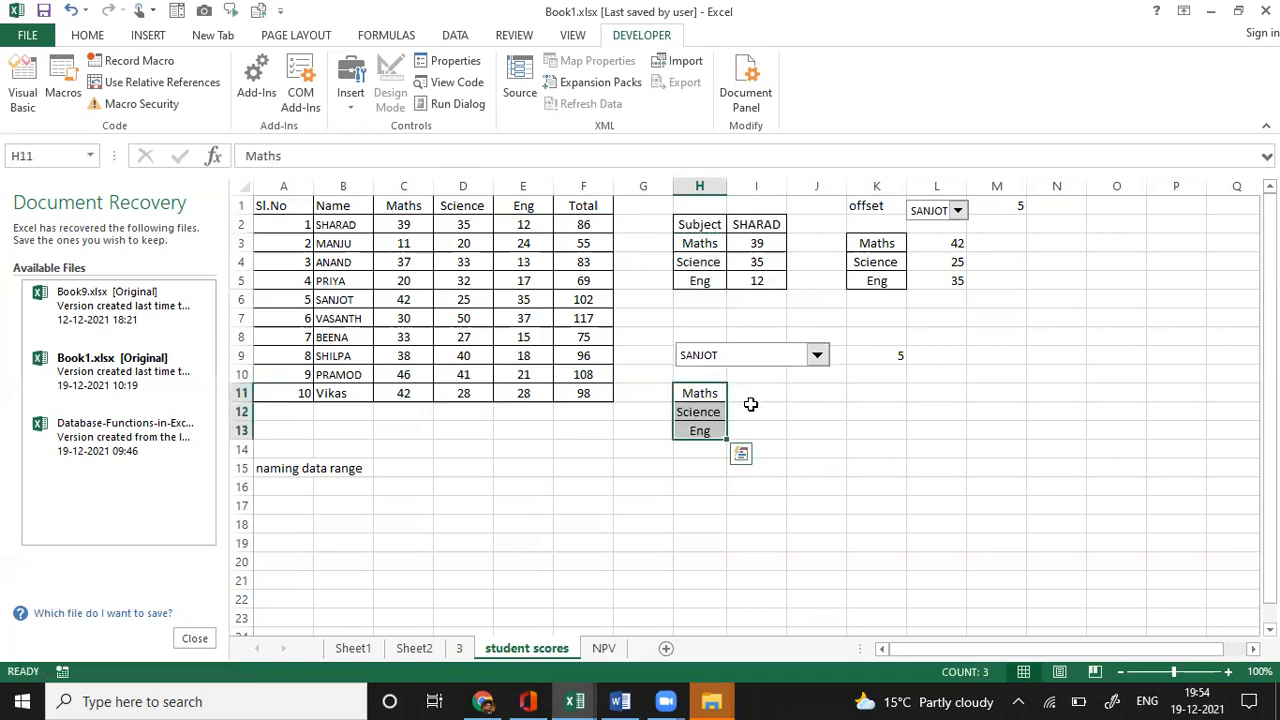
# - Enter =OFFSET(B1,K9,1) in I11 to return the selected student's Maths score
pyautogui.click(757, 392)
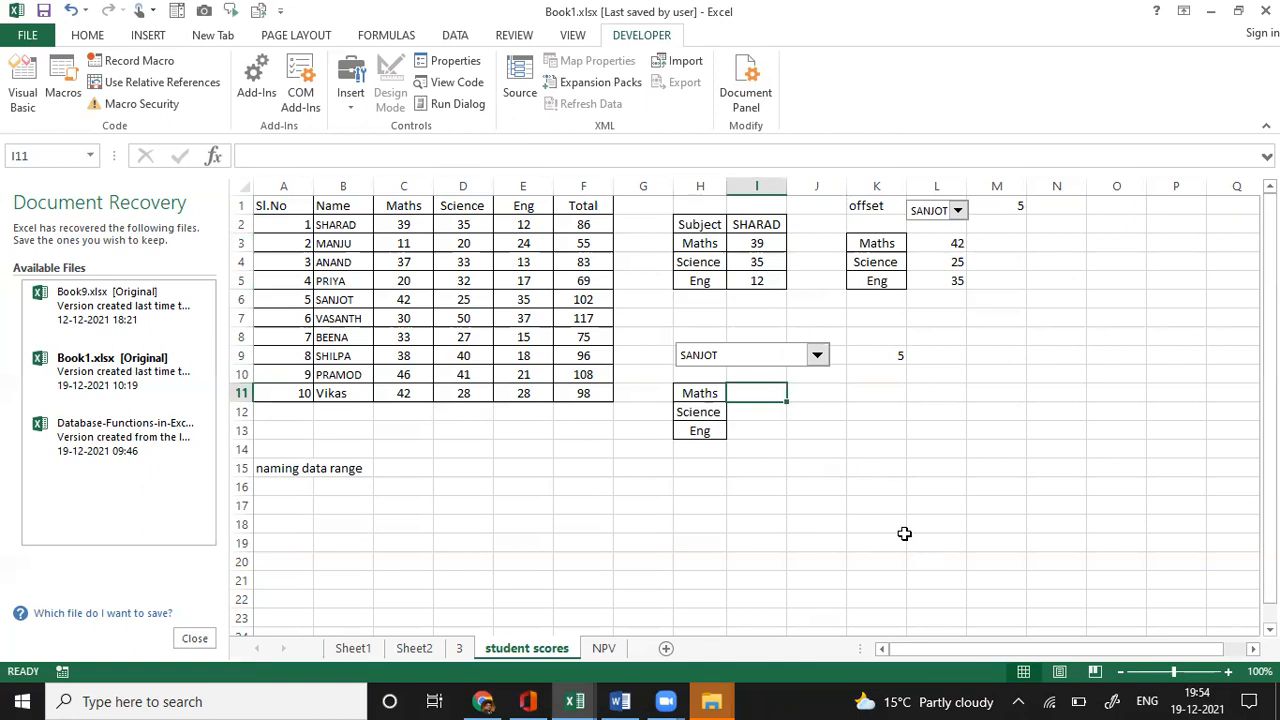
pyautogui.write('=off')
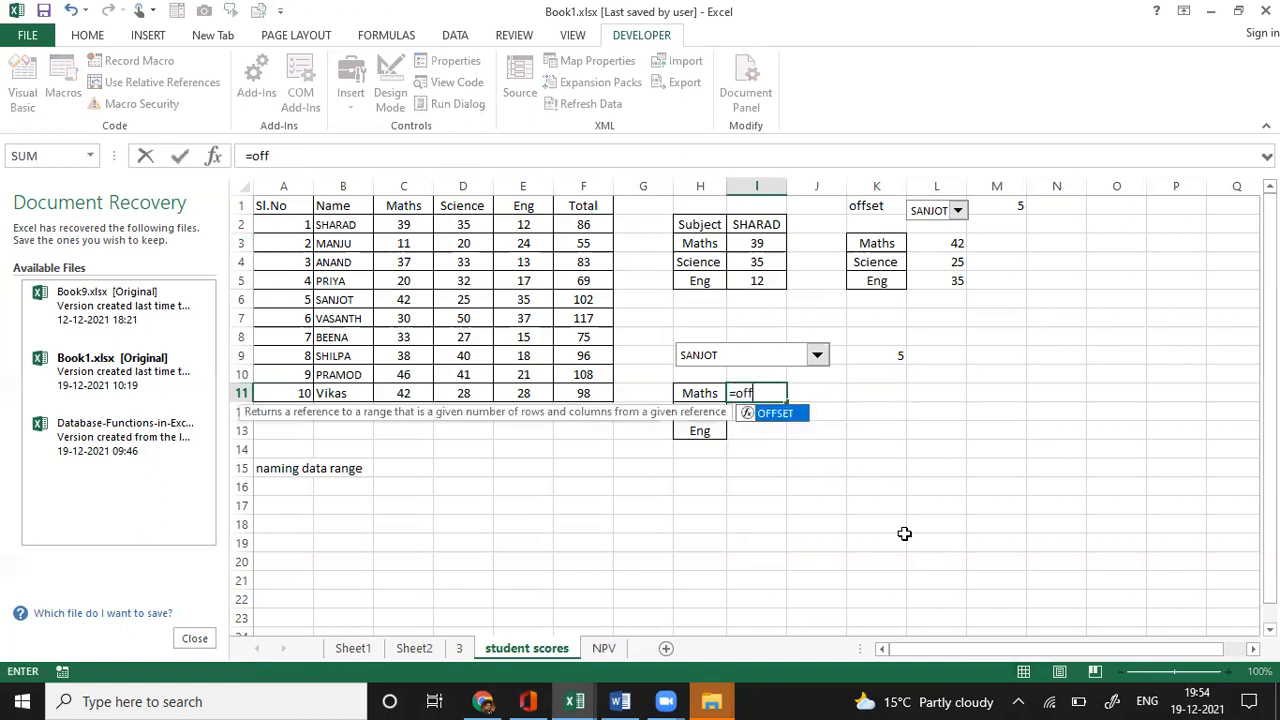
pyautogui.write('set(')
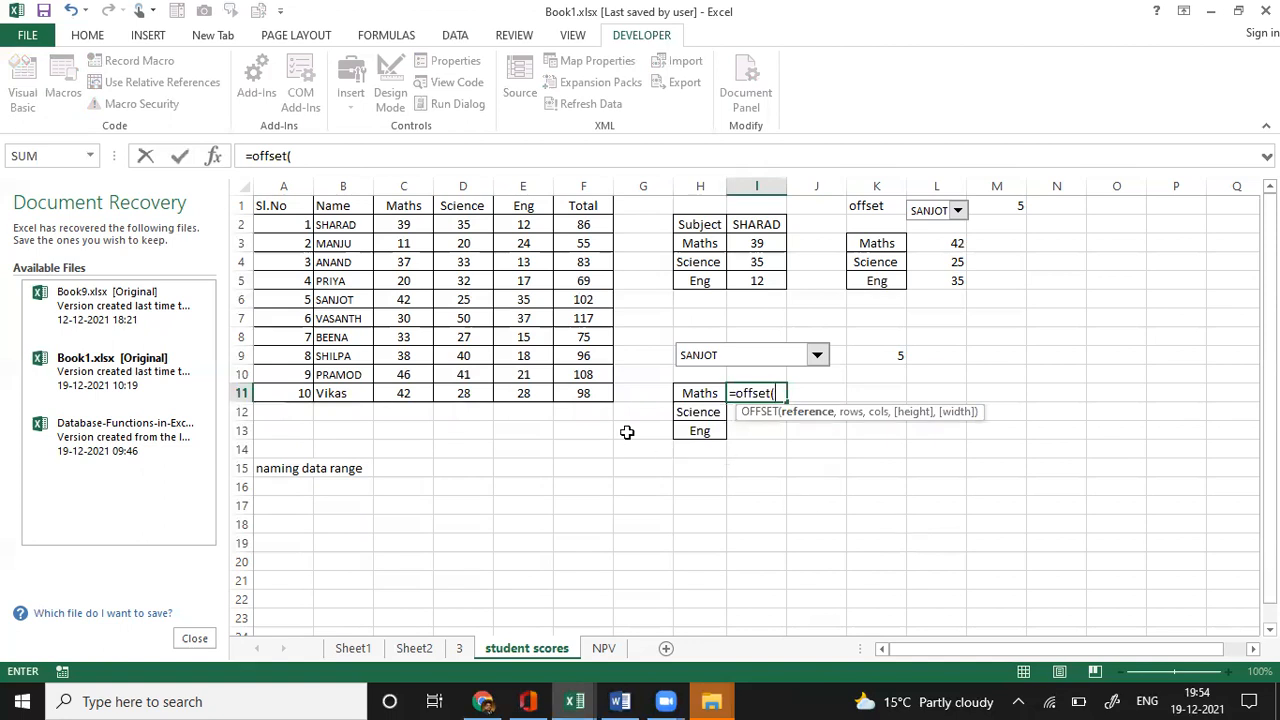
pyautogui.click(340, 206)
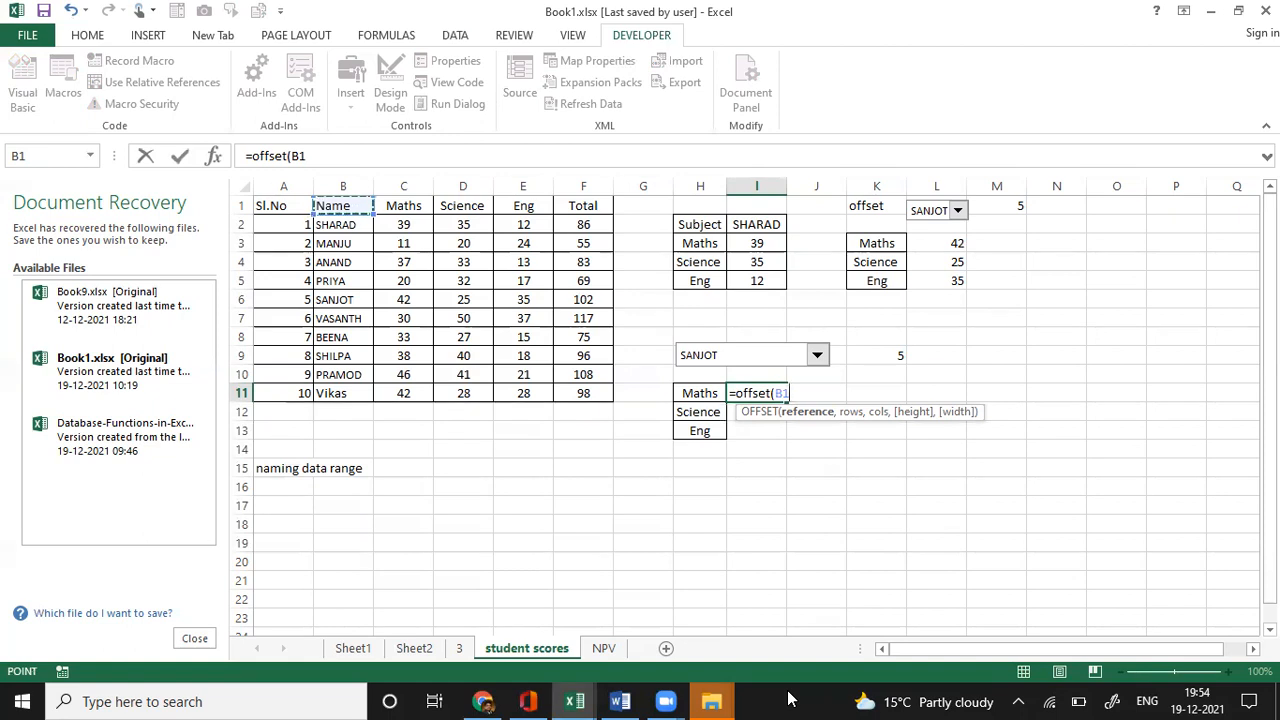
pyautogui.write(',')
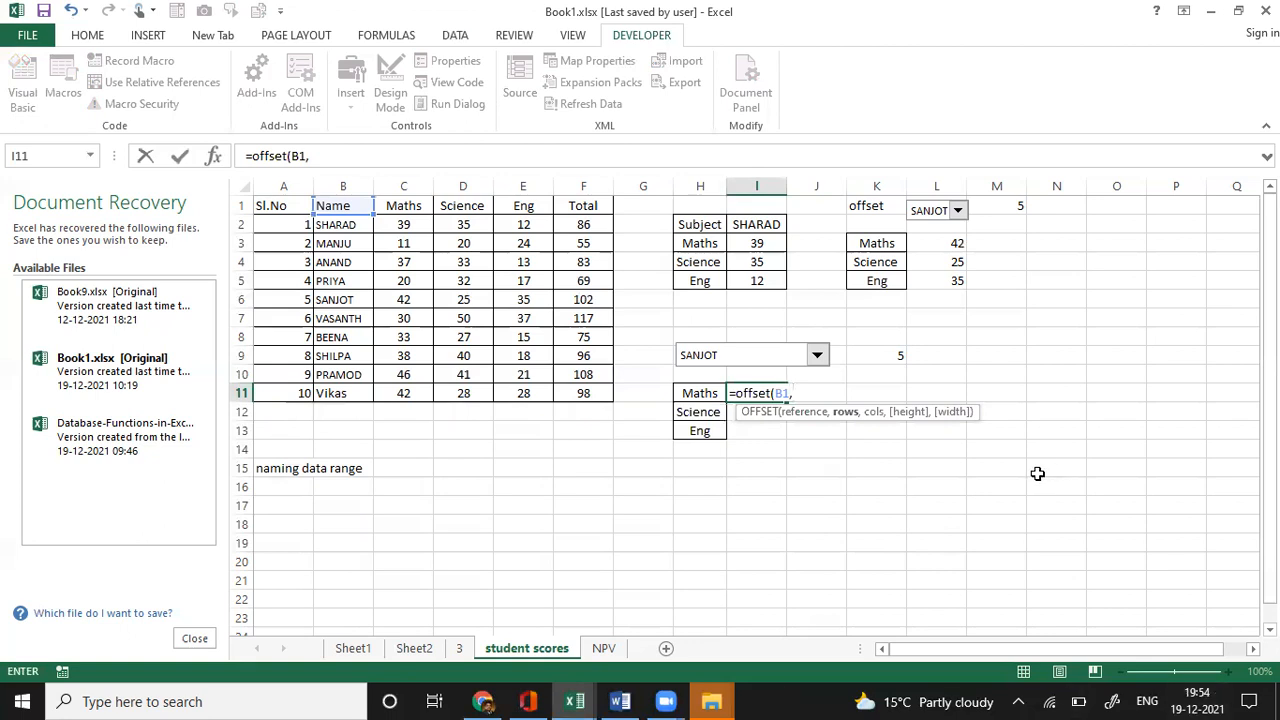
pyautogui.click(880, 356)
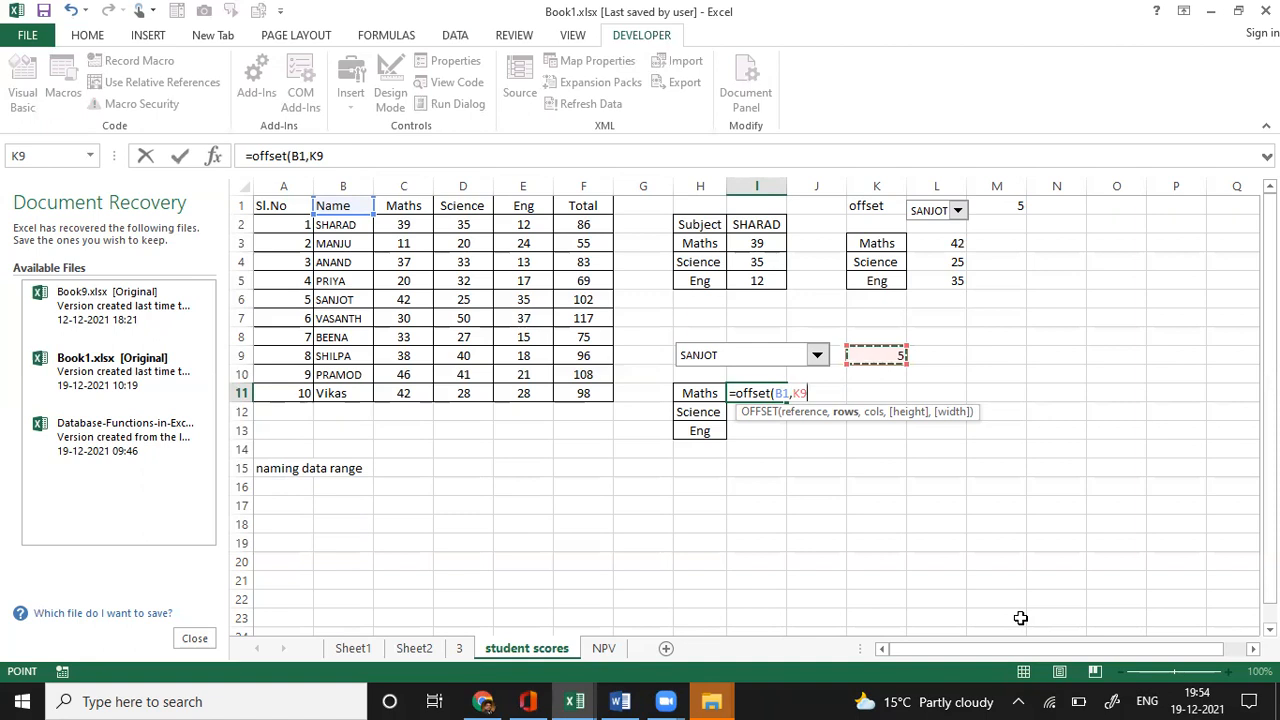
pyautogui.write(',')
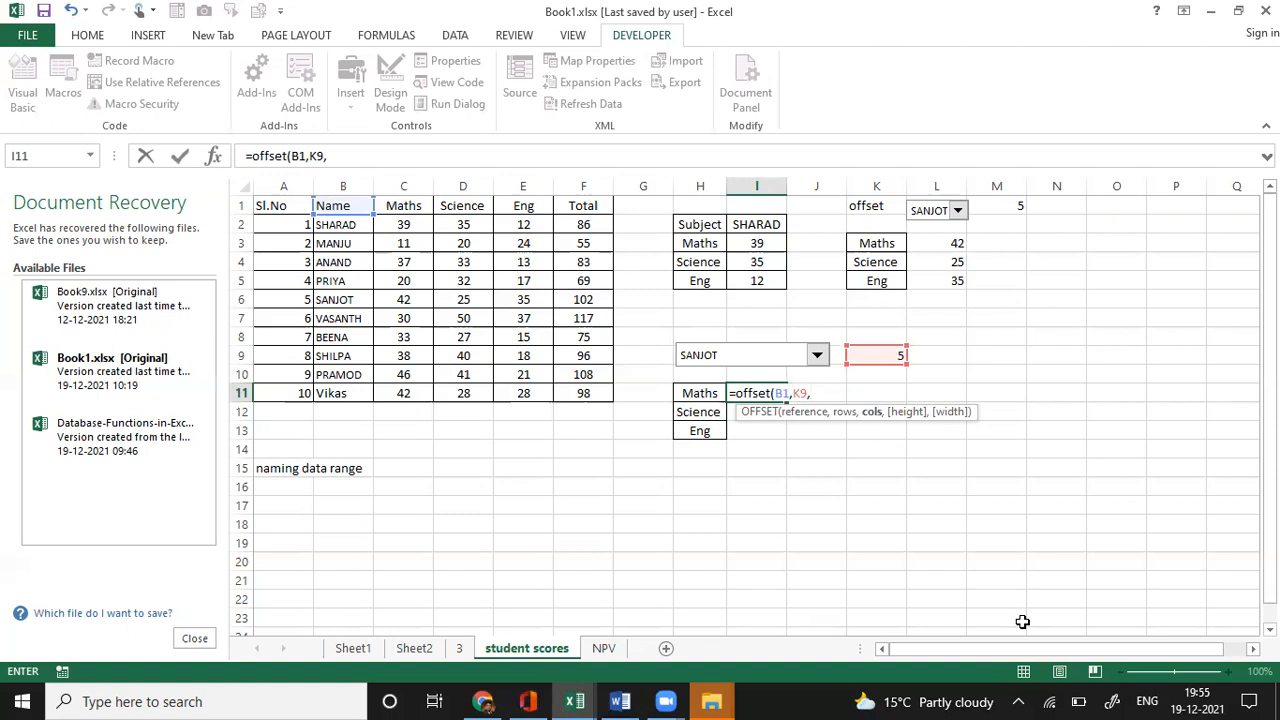
pyautogui.write('1)')
pyautogui.press('Return')
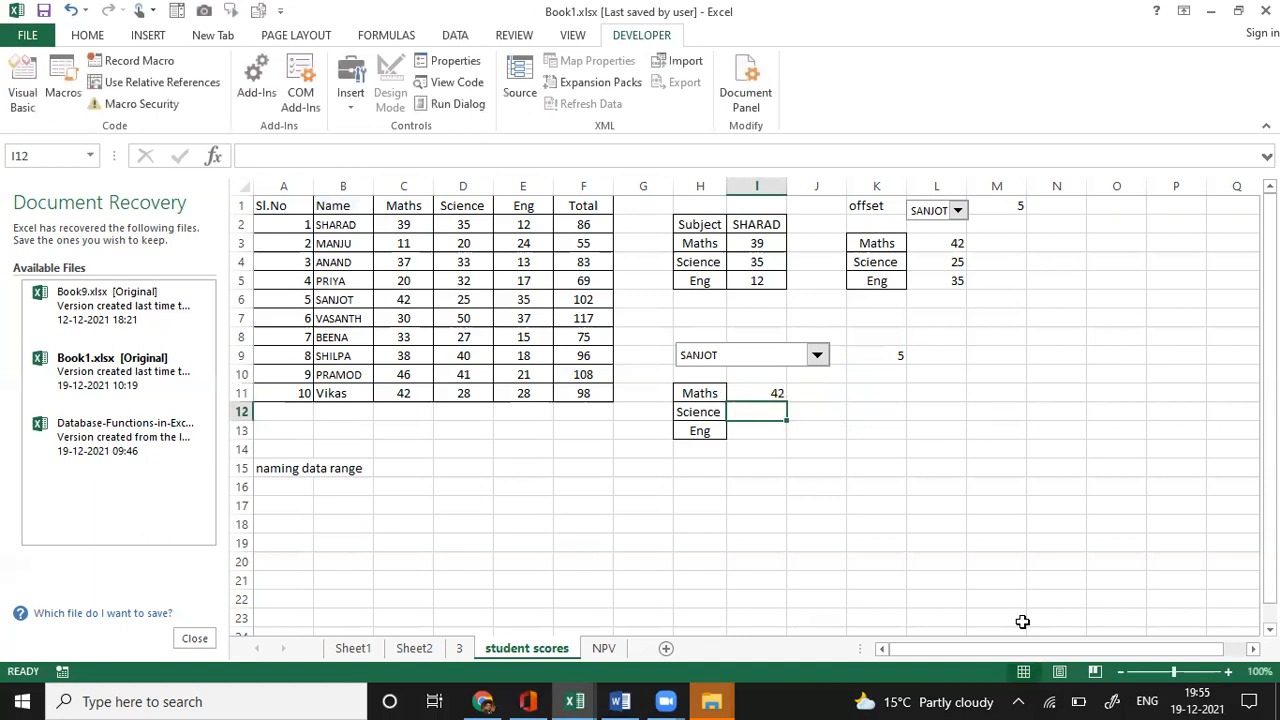
# - Enter =OFFSET(B1,K9,2) in I12 to return the selected student's Science score
pyautogui.write('=')
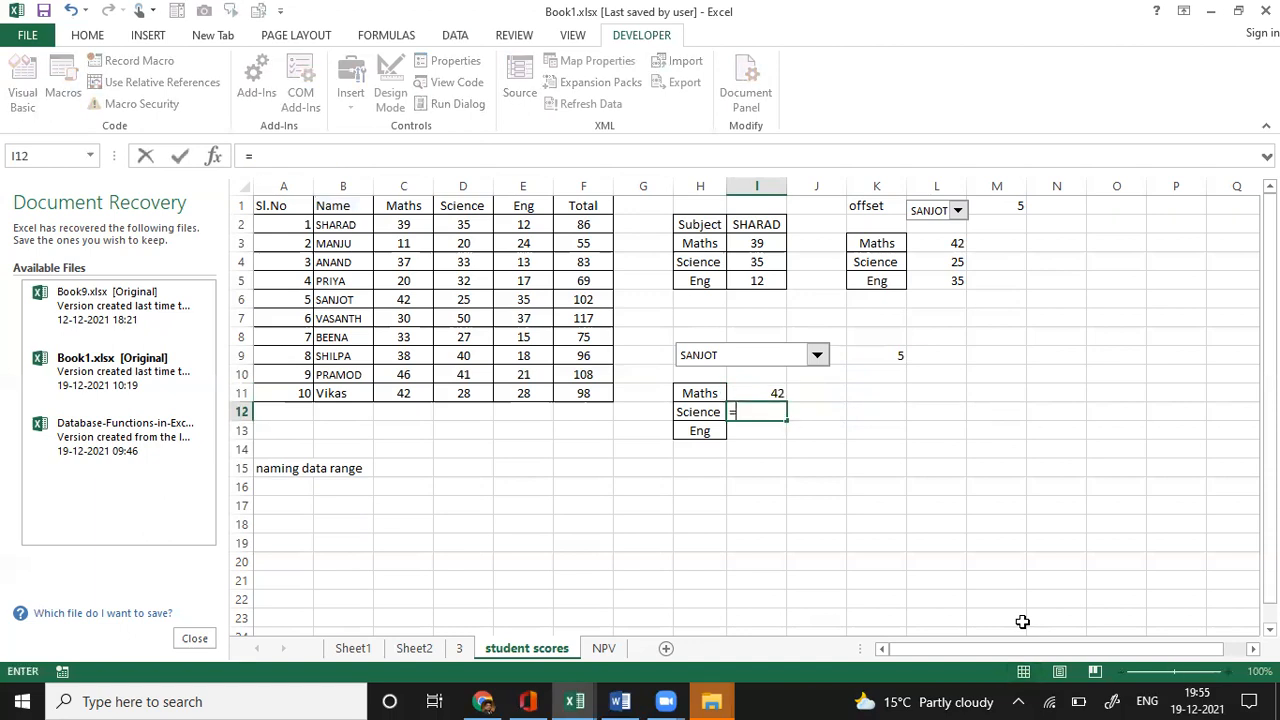
pyautogui.write('offs')
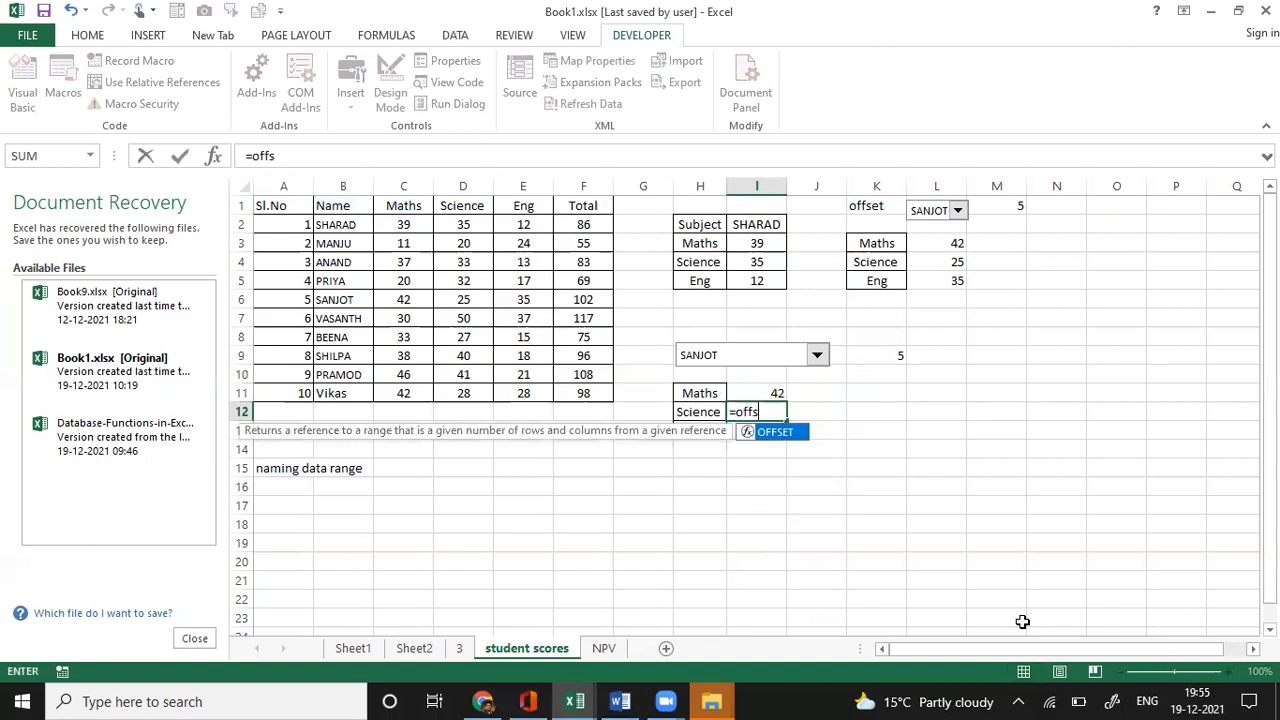
pyautogui.write('et(')
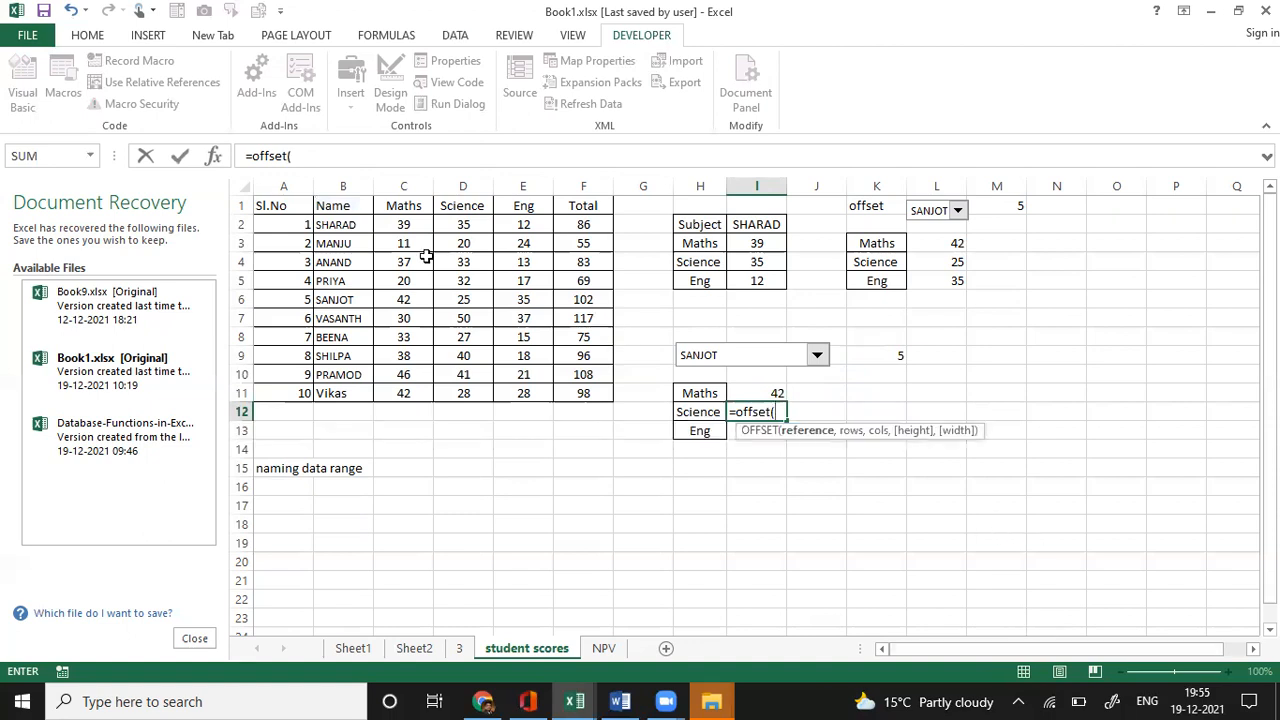
pyautogui.click(352, 208)
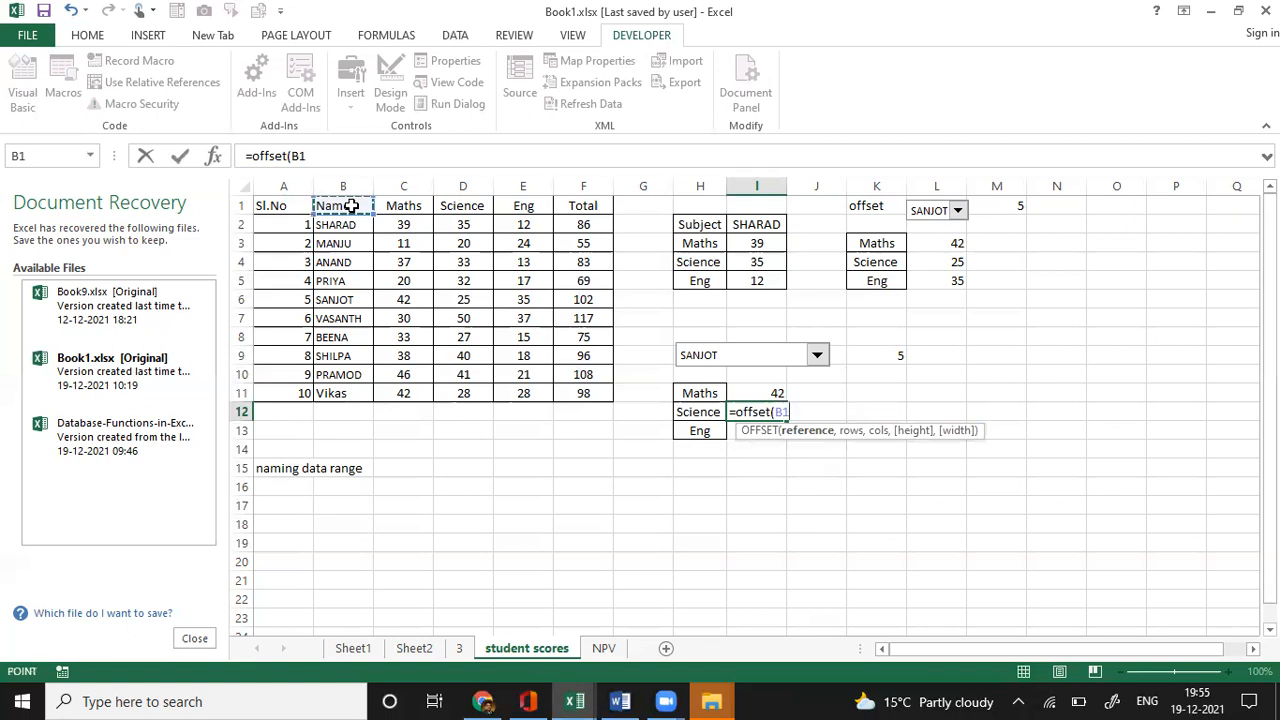
pyautogui.write(',')
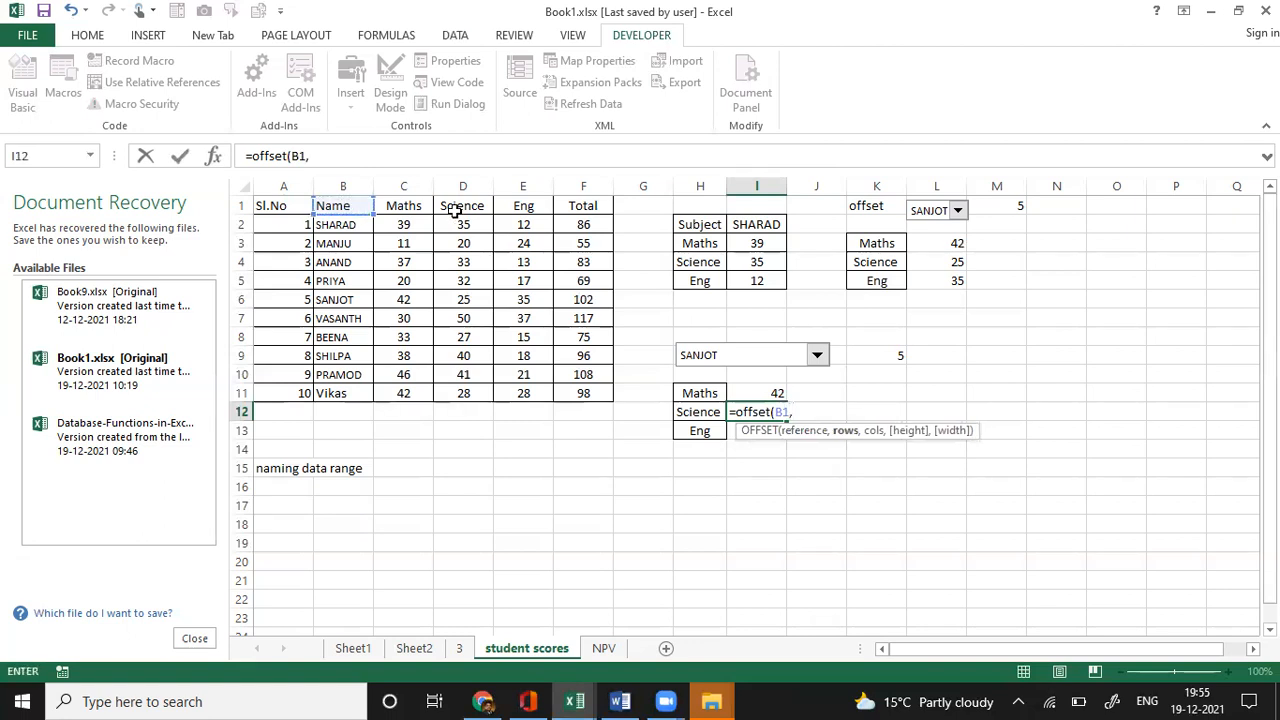
pyautogui.click(882, 357)
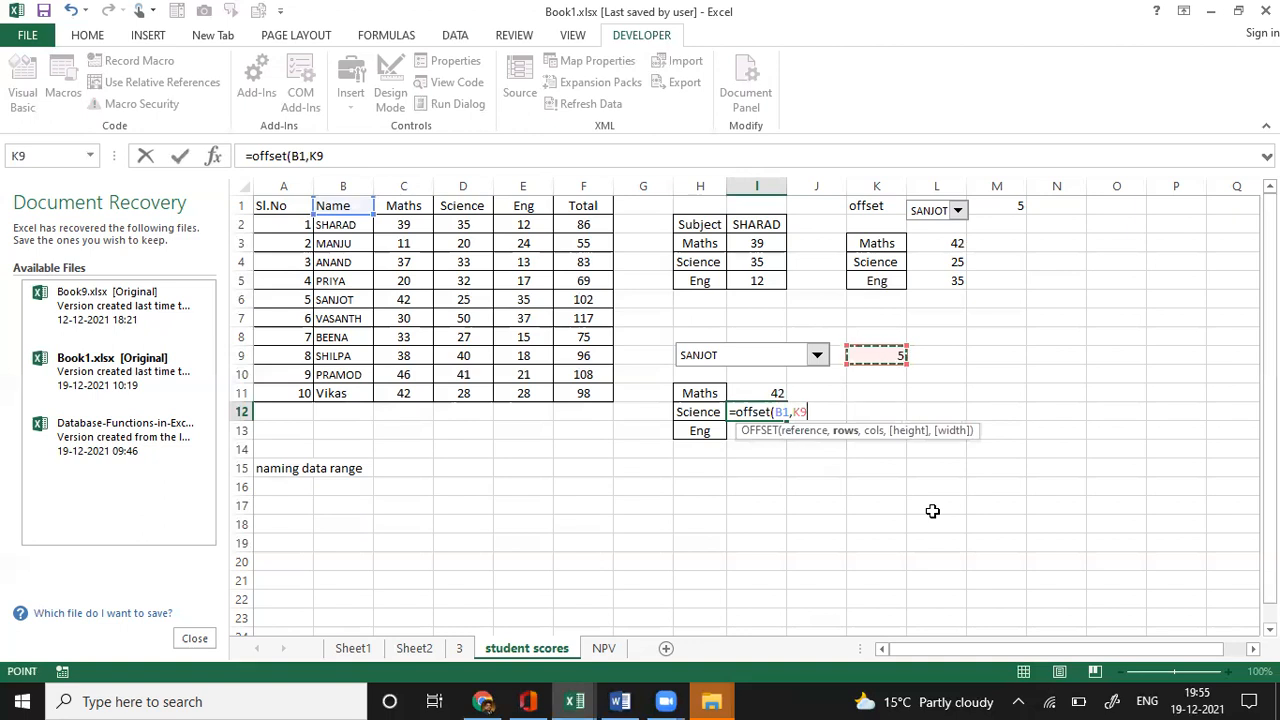
pyautogui.write(',2)')
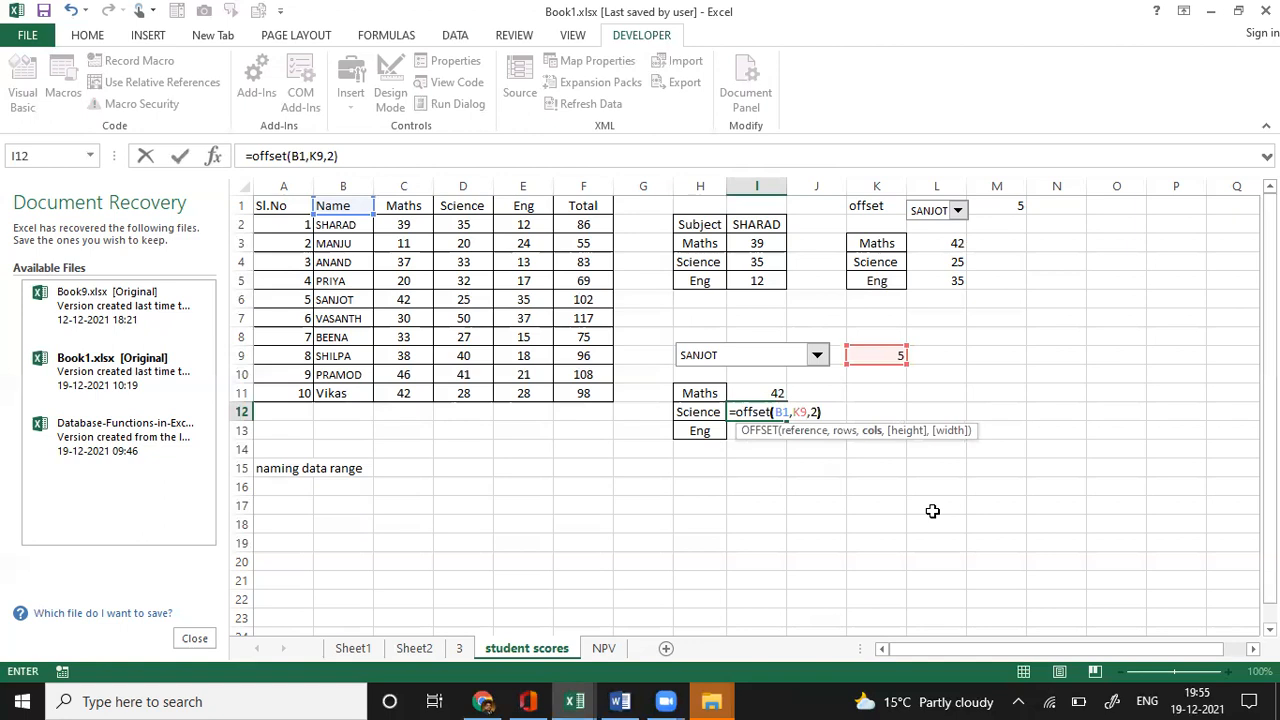
pyautogui.press('Return')
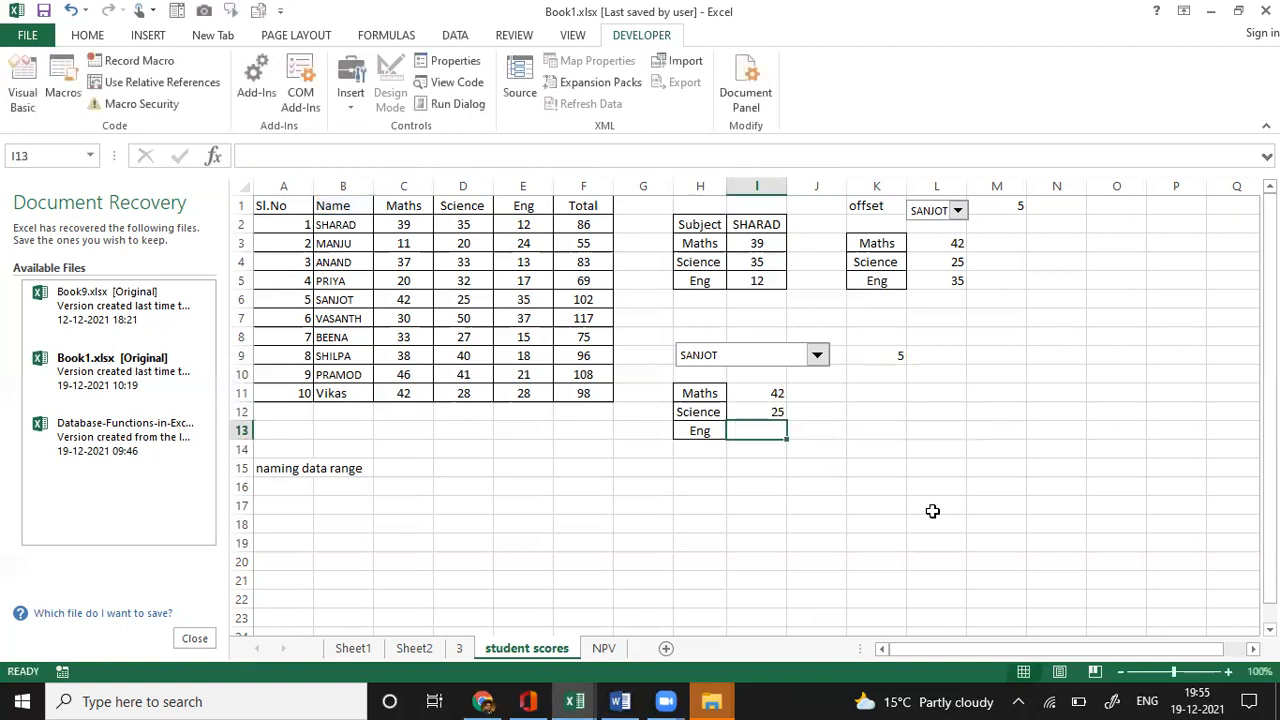
# - Enter =OFFSET(B1,K9,3) in I13 for the selected student's Eng score and review the formula in I12
pyautogui.write('=')
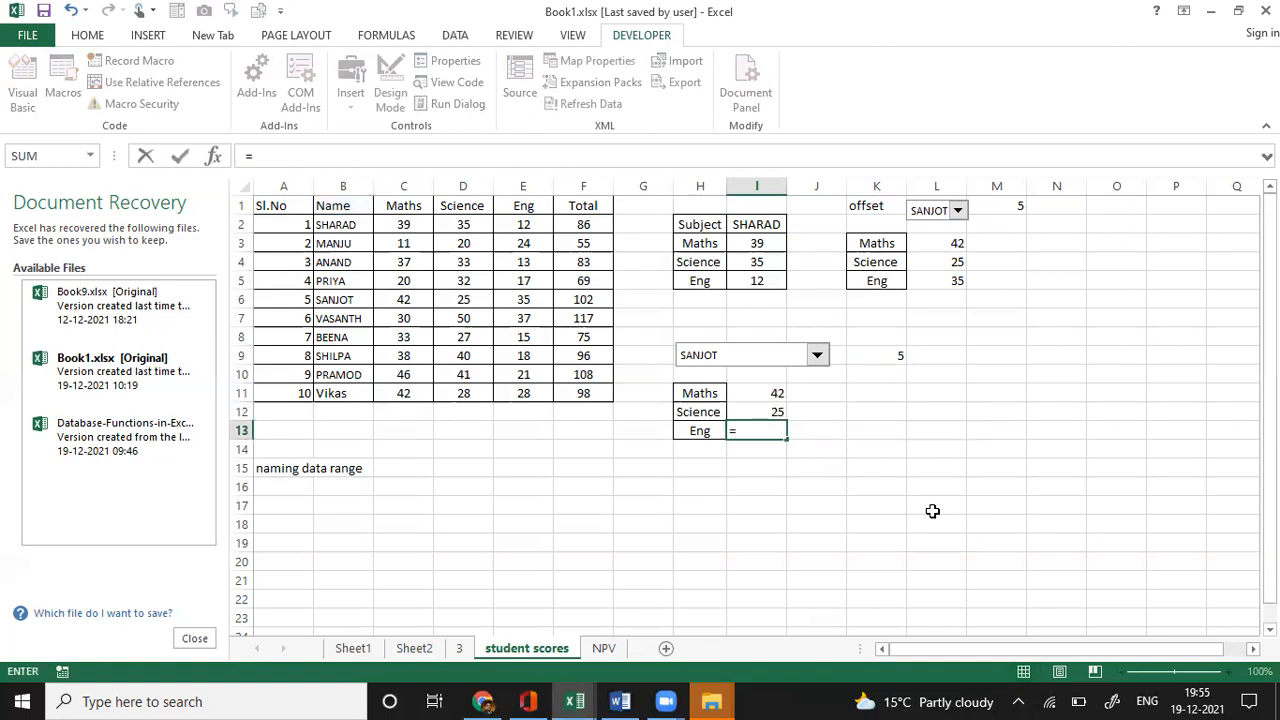
pyautogui.write('offse')
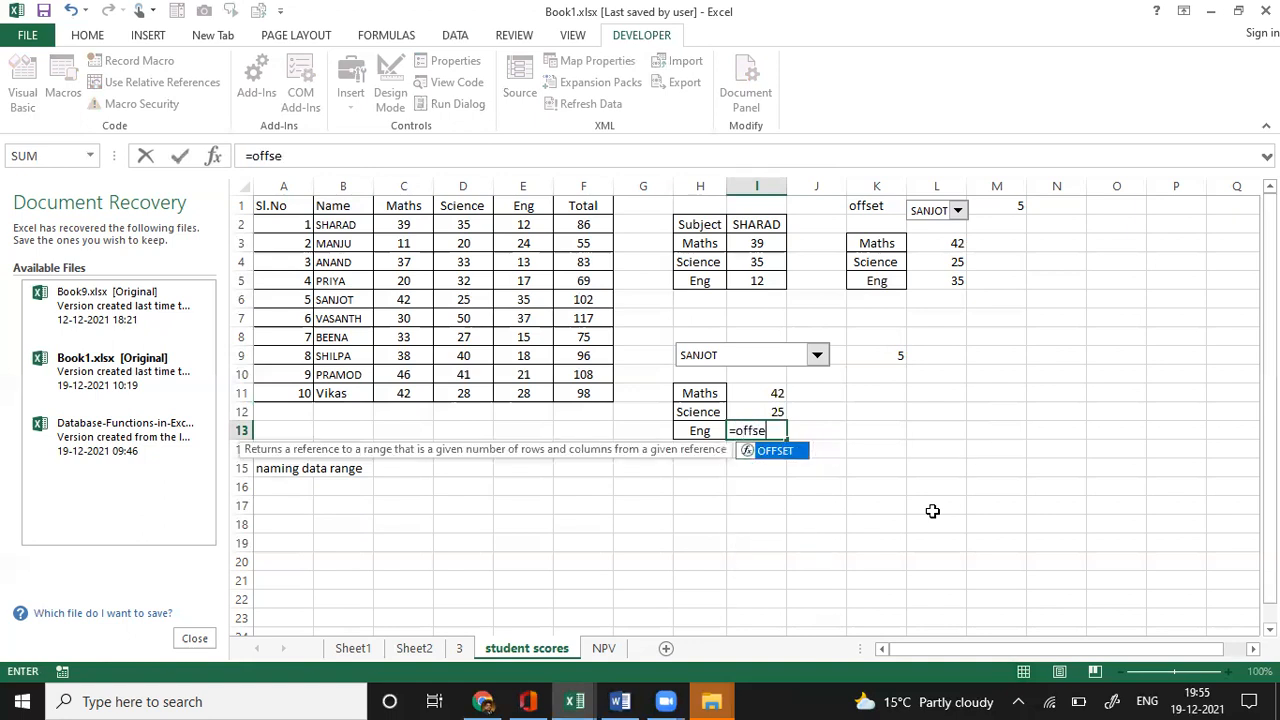
pyautogui.write('t(')
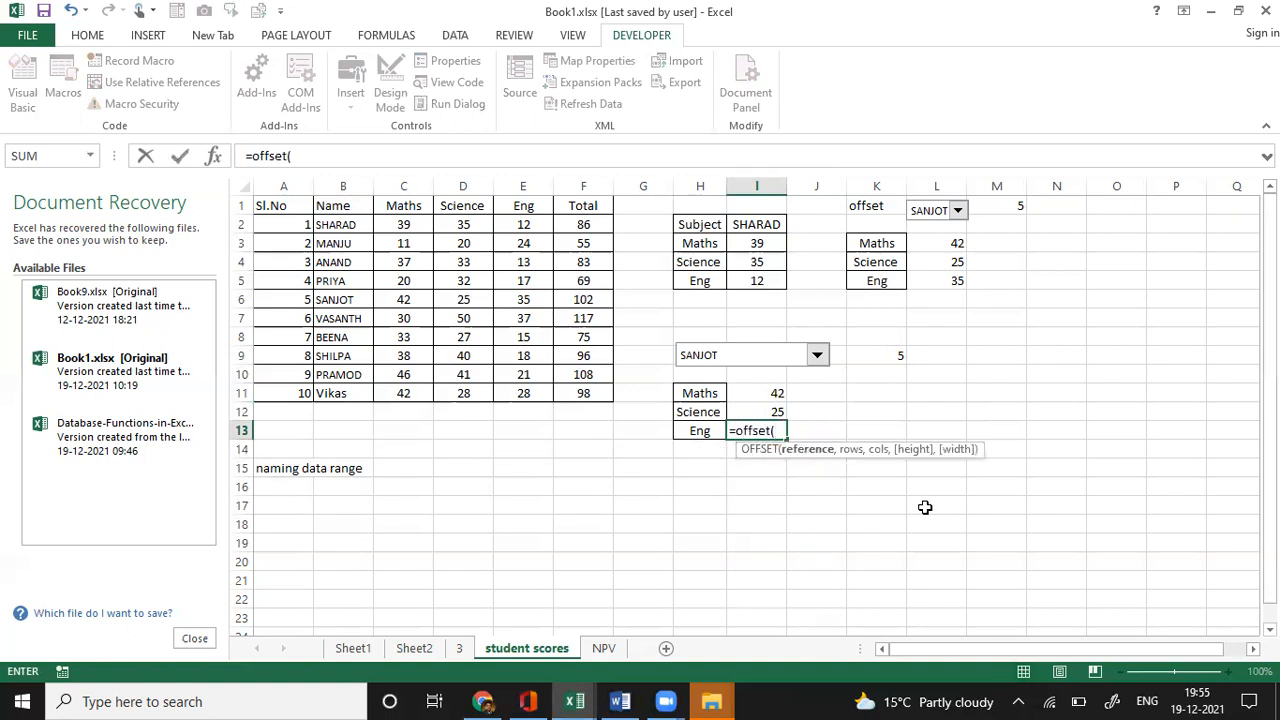
pyautogui.click(357, 205)
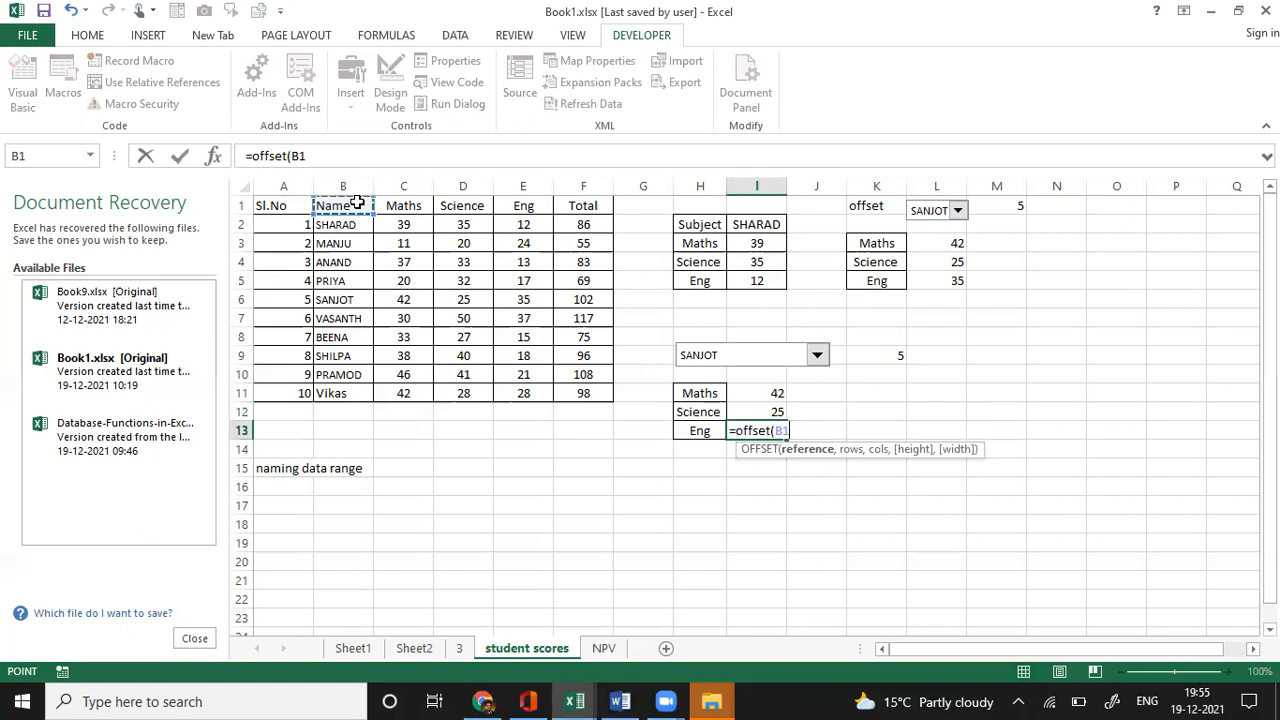
pyautogui.write(',')
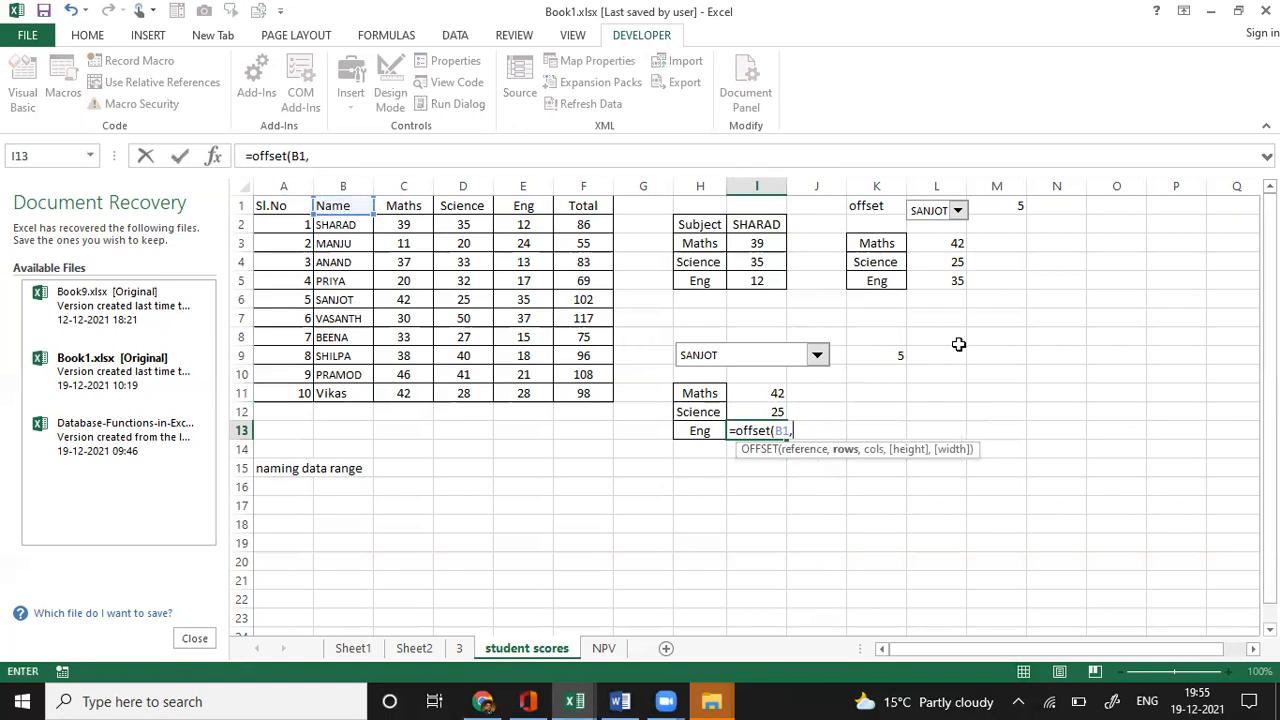
pyautogui.click(887, 355)
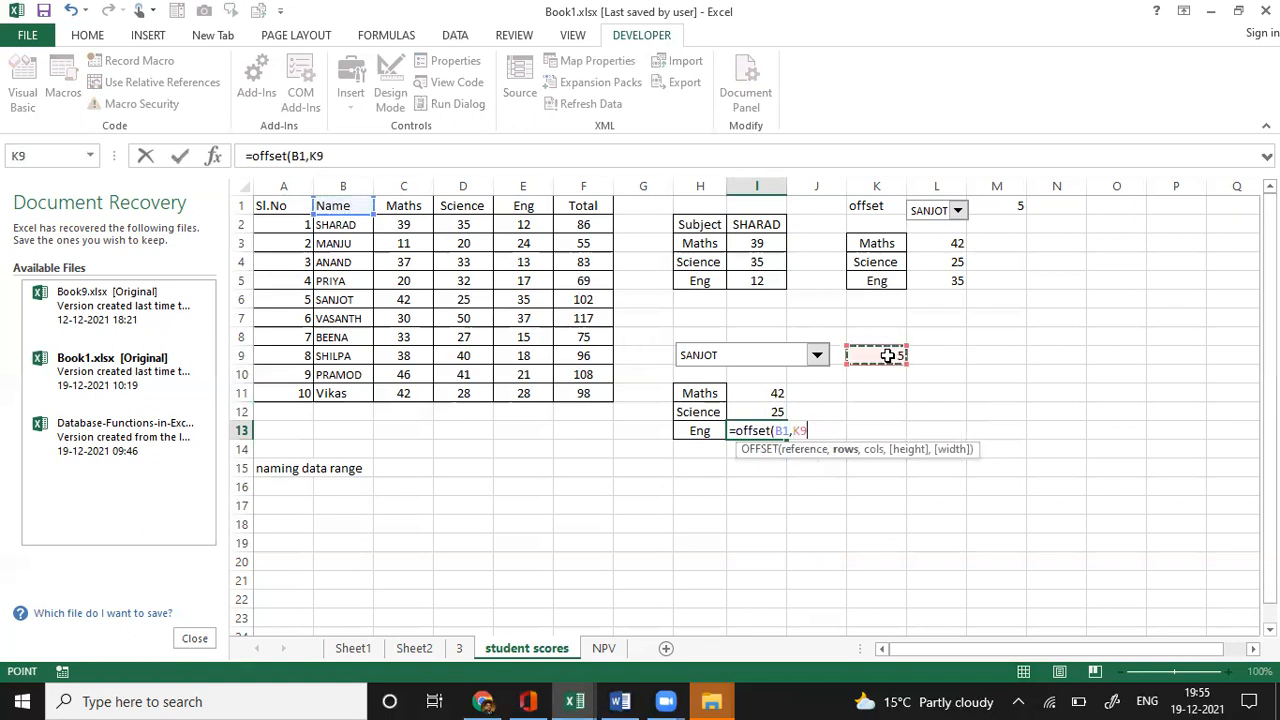
pyautogui.write(',')
pyautogui.write('3)')
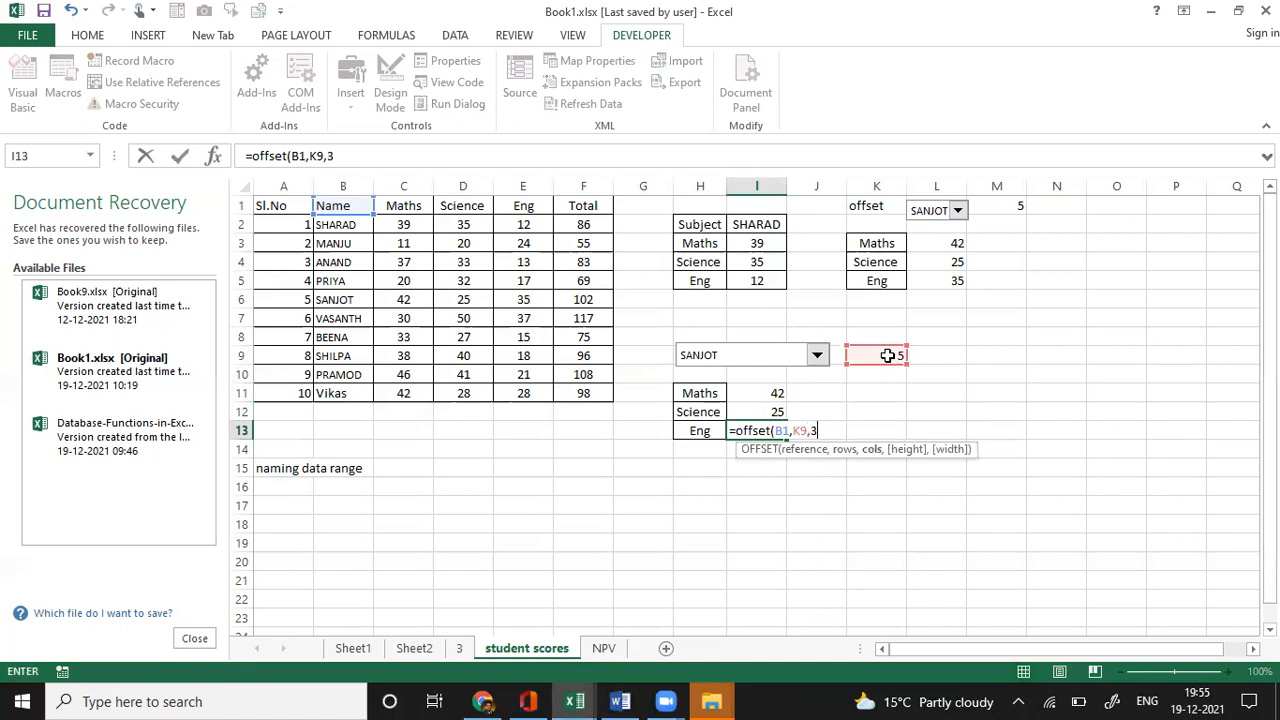
pyautogui.press('Return')
pyautogui.press('Up')
pyautogui.press('Up')
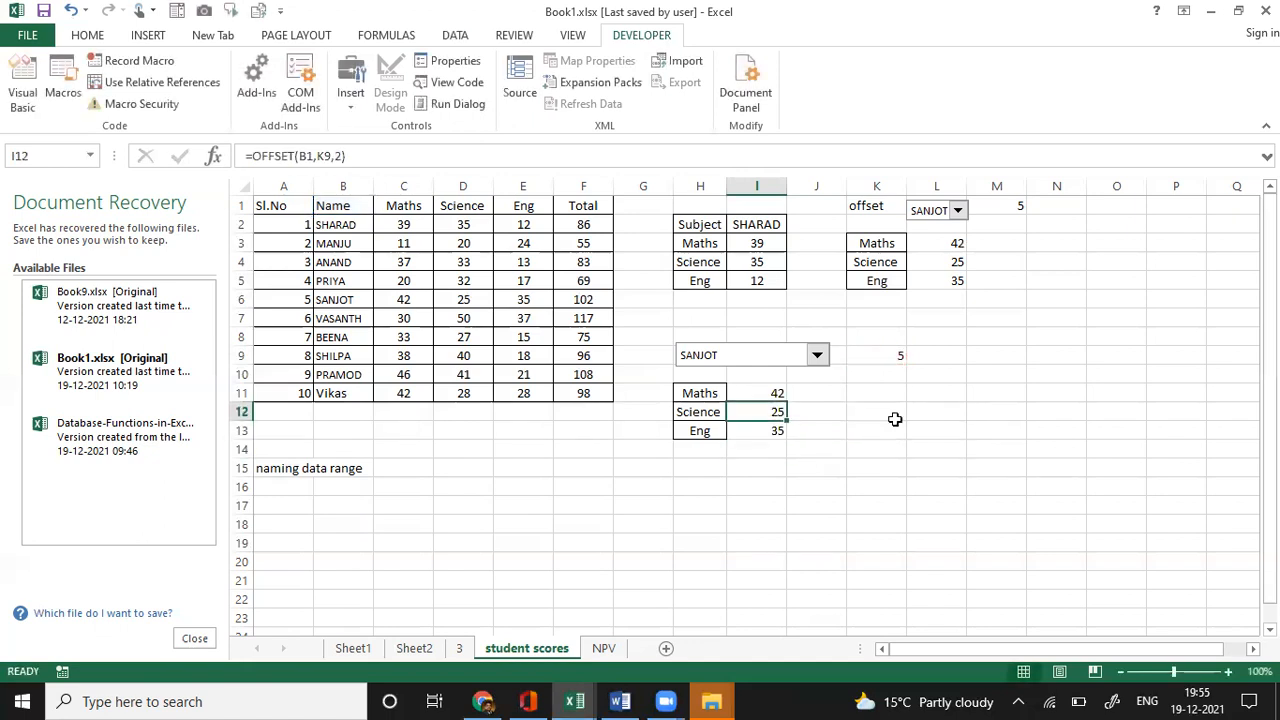
# - Choose the sixth student in the row 9 combo box and compare the returned scores with C7:E7
pyautogui.click(817, 355)
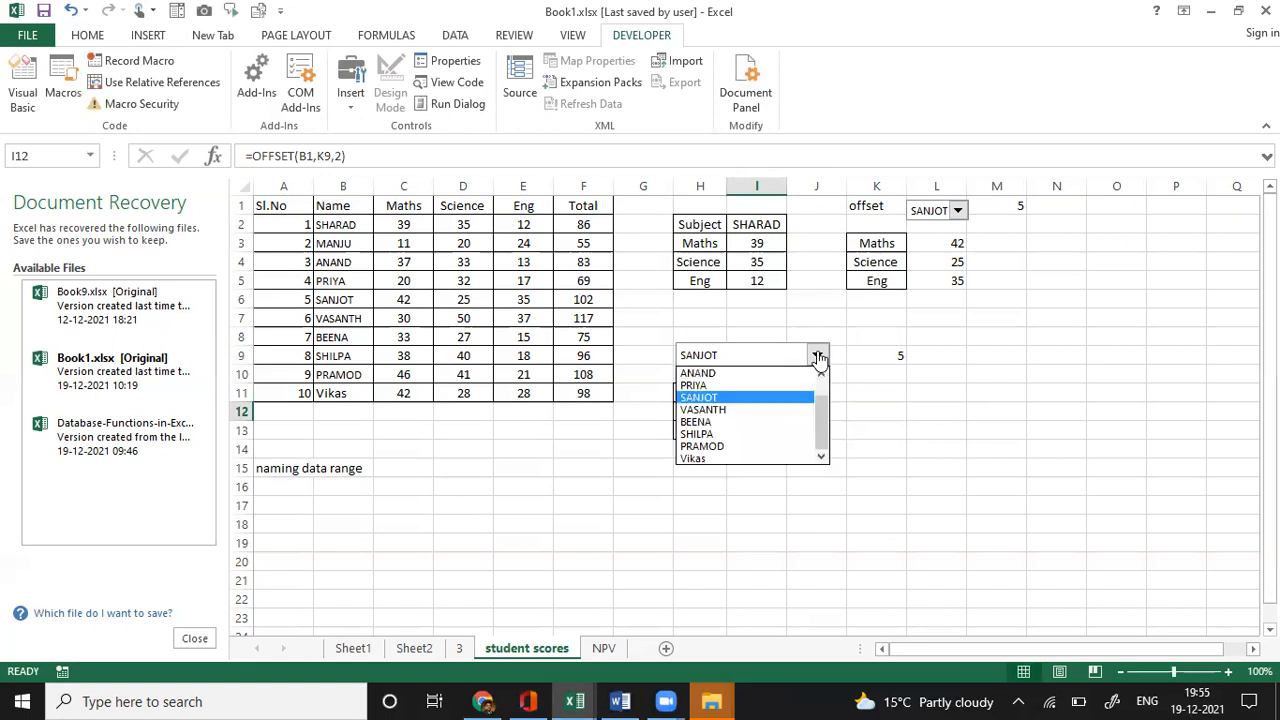
pyautogui.click(729, 410)
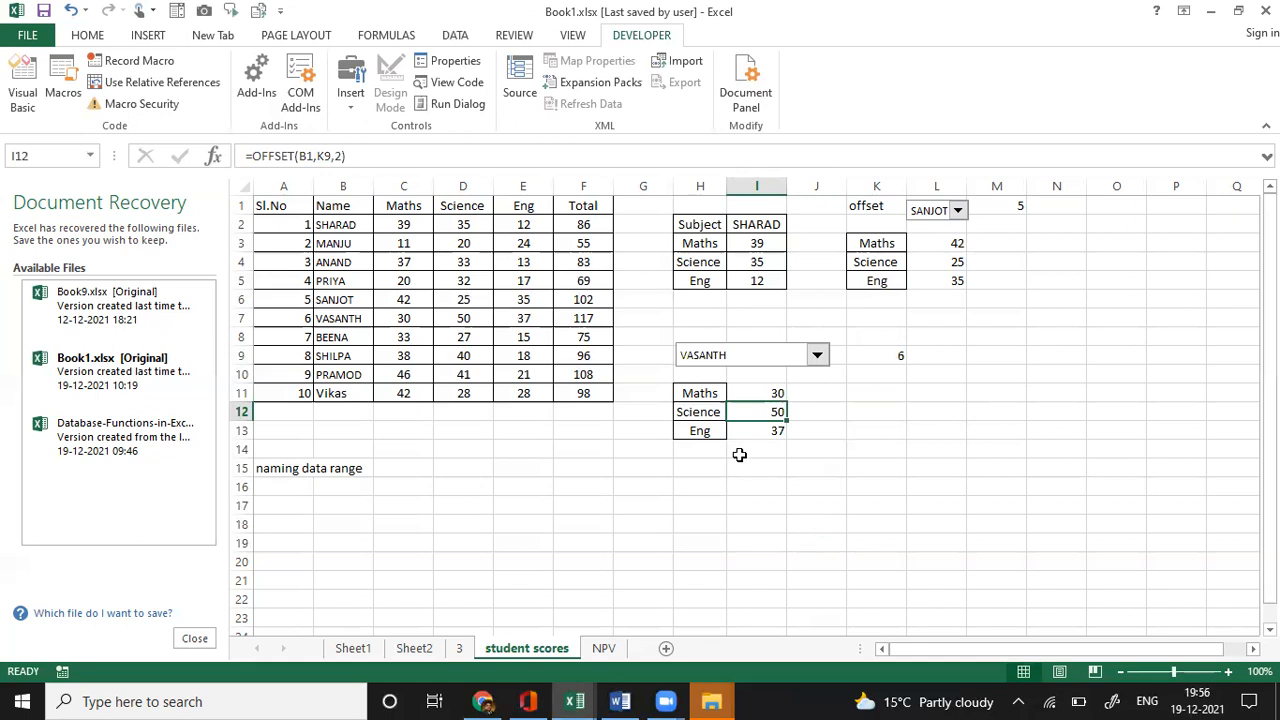
pyautogui.click(399, 318)
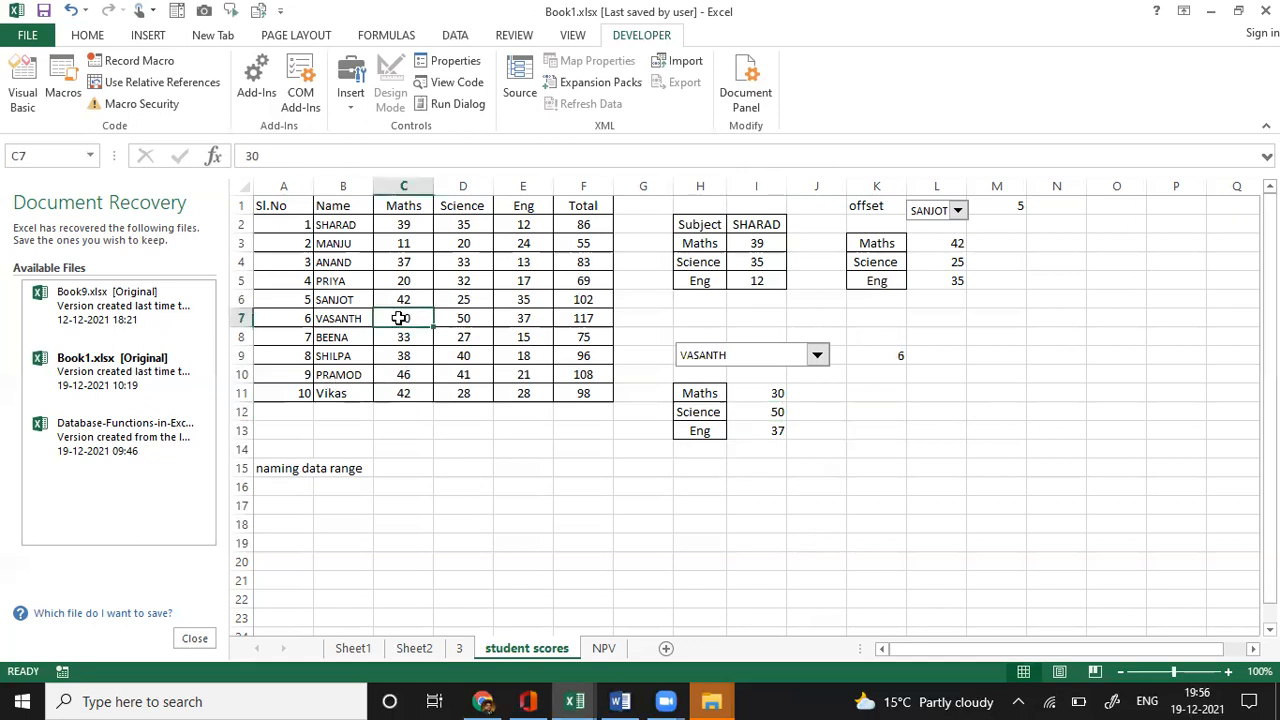
pyautogui.press('Right')
pyautogui.press('Right')
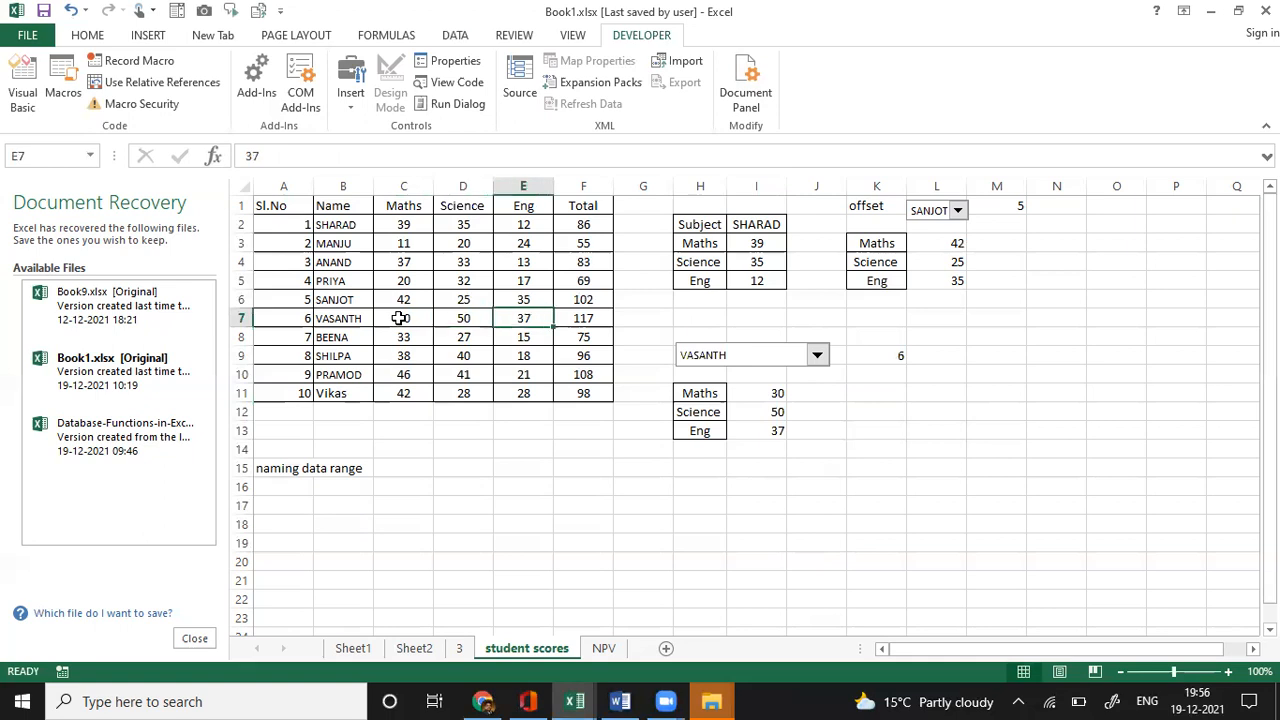
# - Enter =SUM(I11:I13) in I14 to total the selected student's three subject scores
pyautogui.click(769, 450)
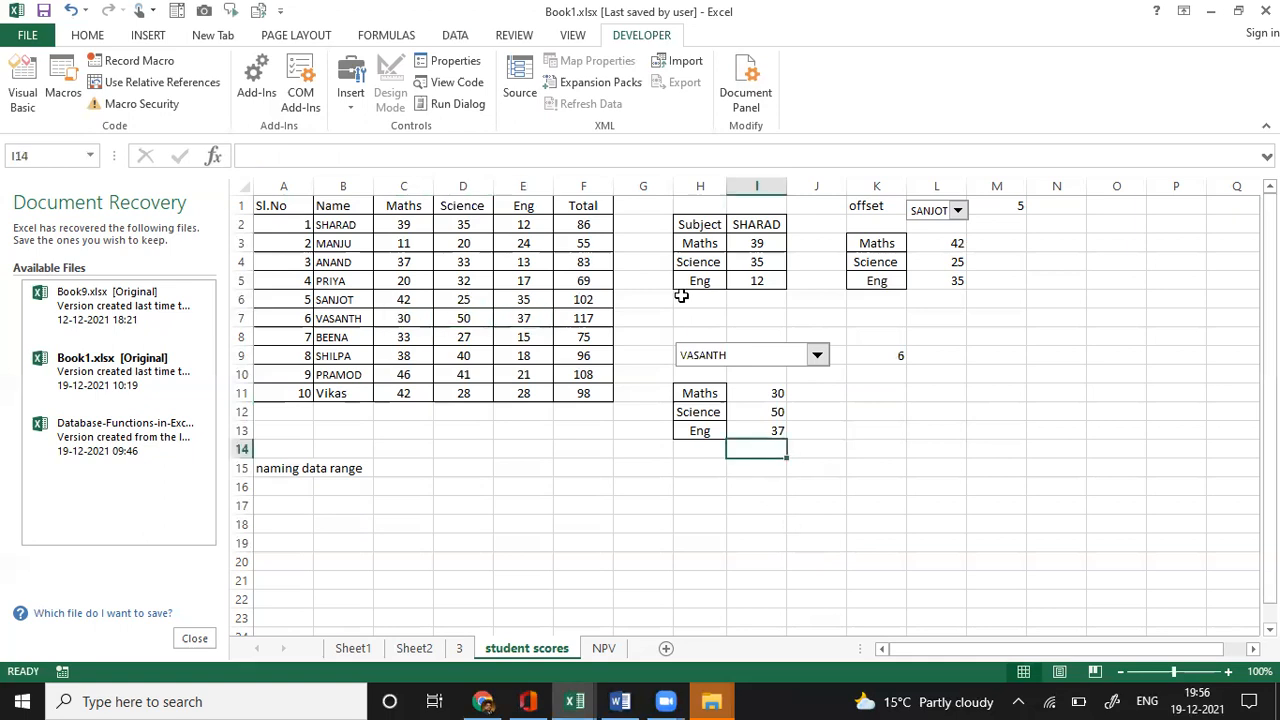
pyautogui.write('=sum(')
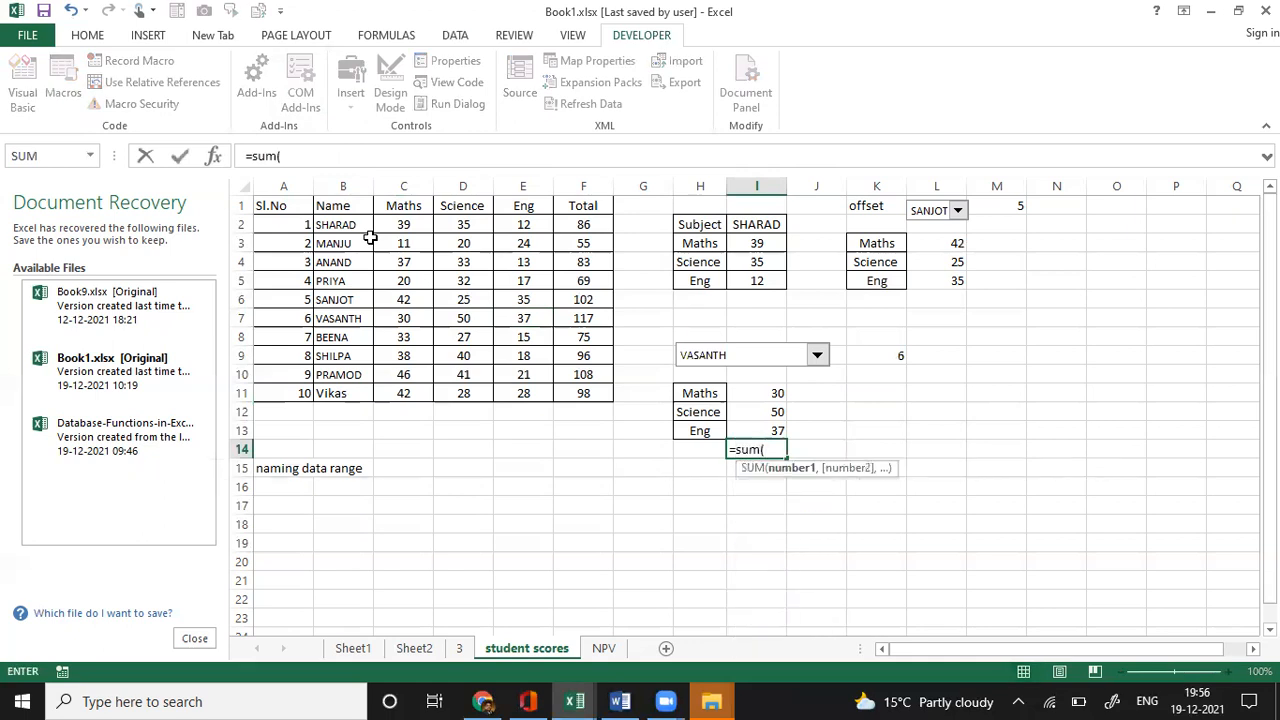
pyautogui.press('Up')
pyautogui.hotkey('shift', 'Up')
pyautogui.hotkey('shift', 'Up')
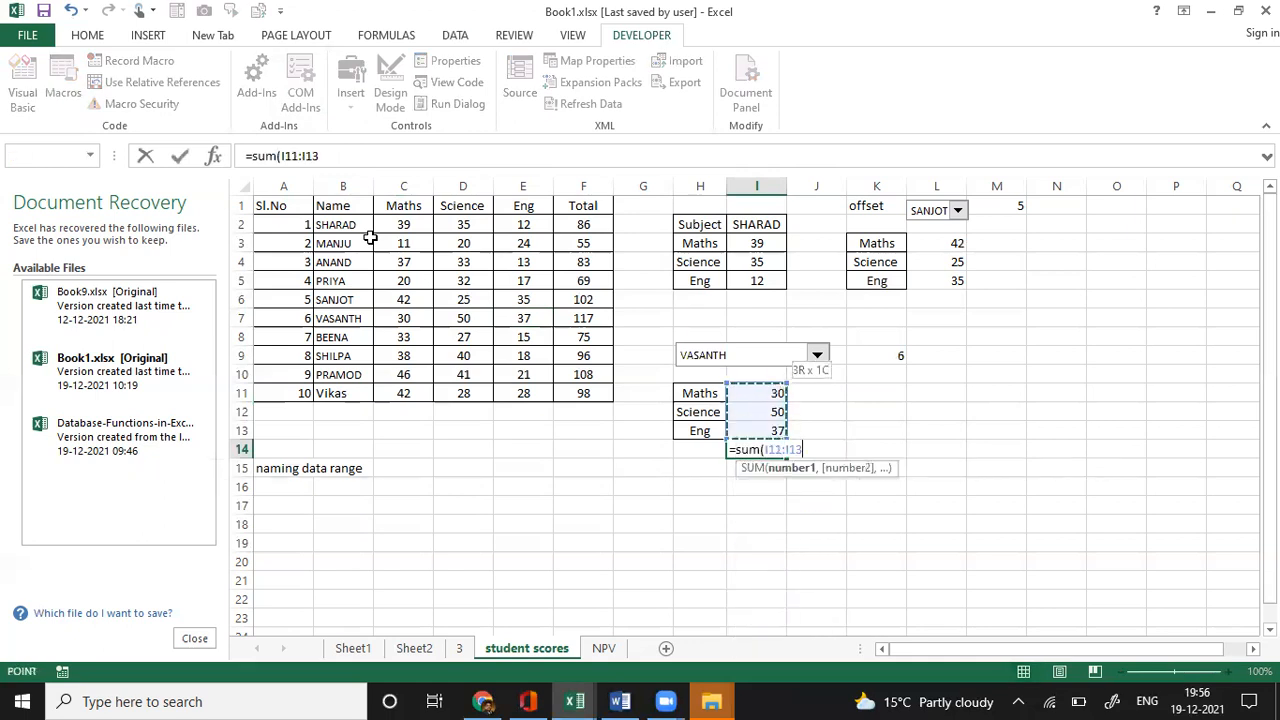
pyautogui.press('Return')
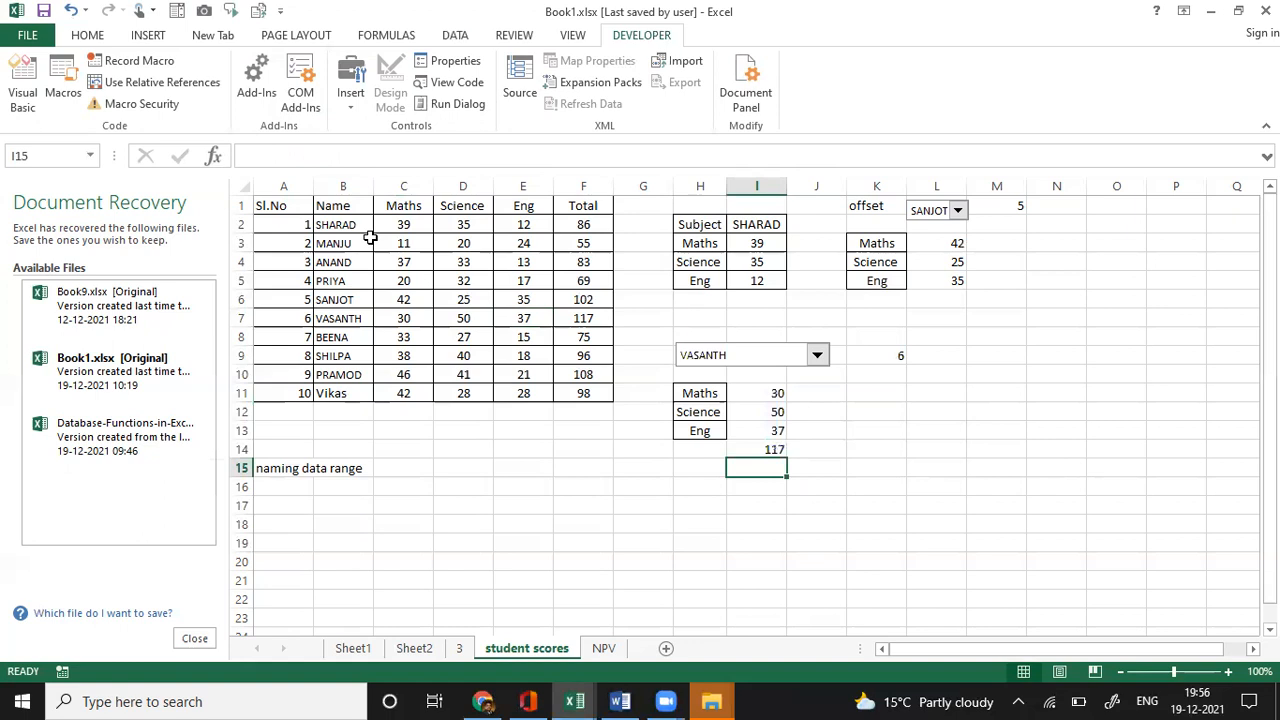
# - Test the lookup by choosing the seventh, tenth and third students in the row 9 combo box, and review the formula in I11
pyautogui.click(820, 358)
pyautogui.click(750, 423)
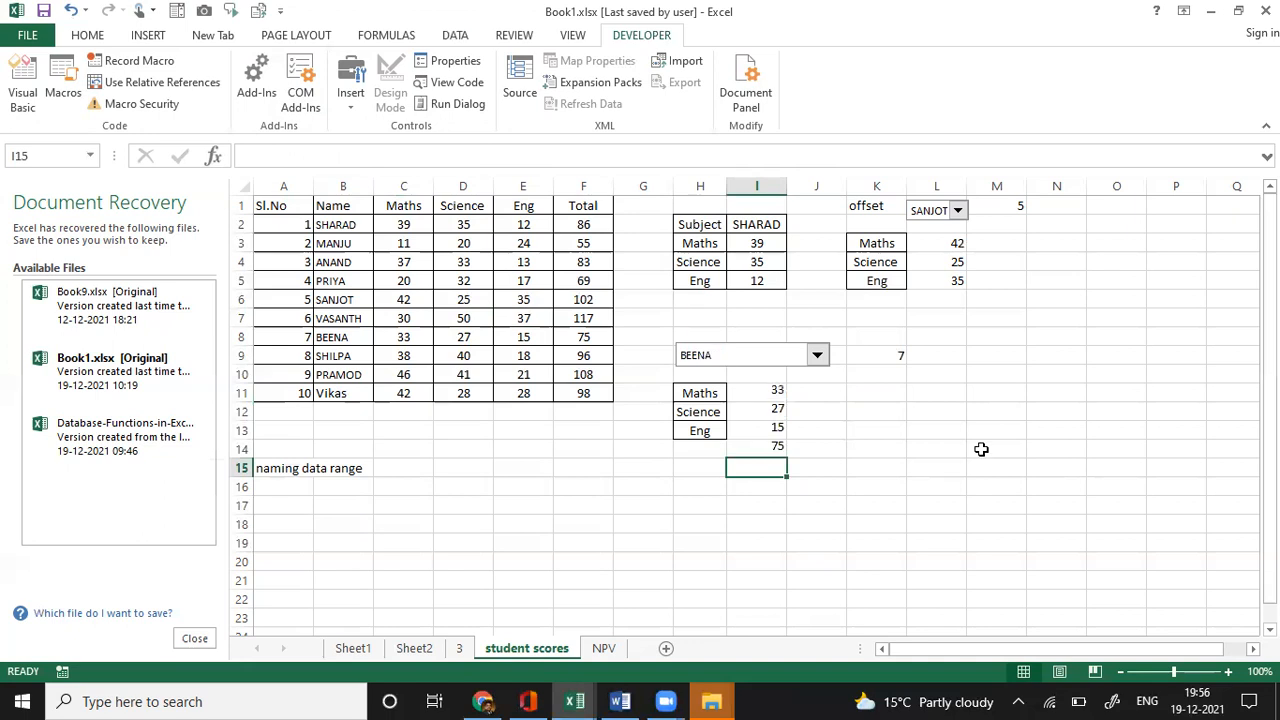
pyautogui.click(817, 356)
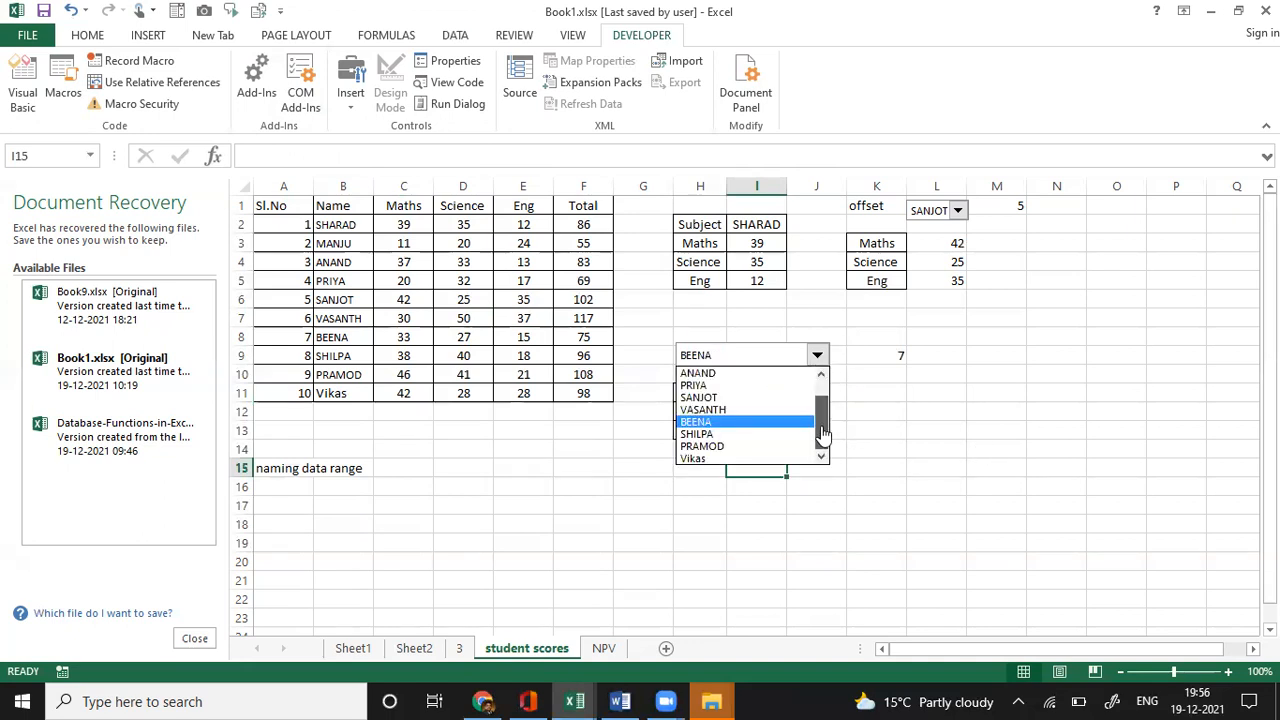
pyautogui.click(745, 459)
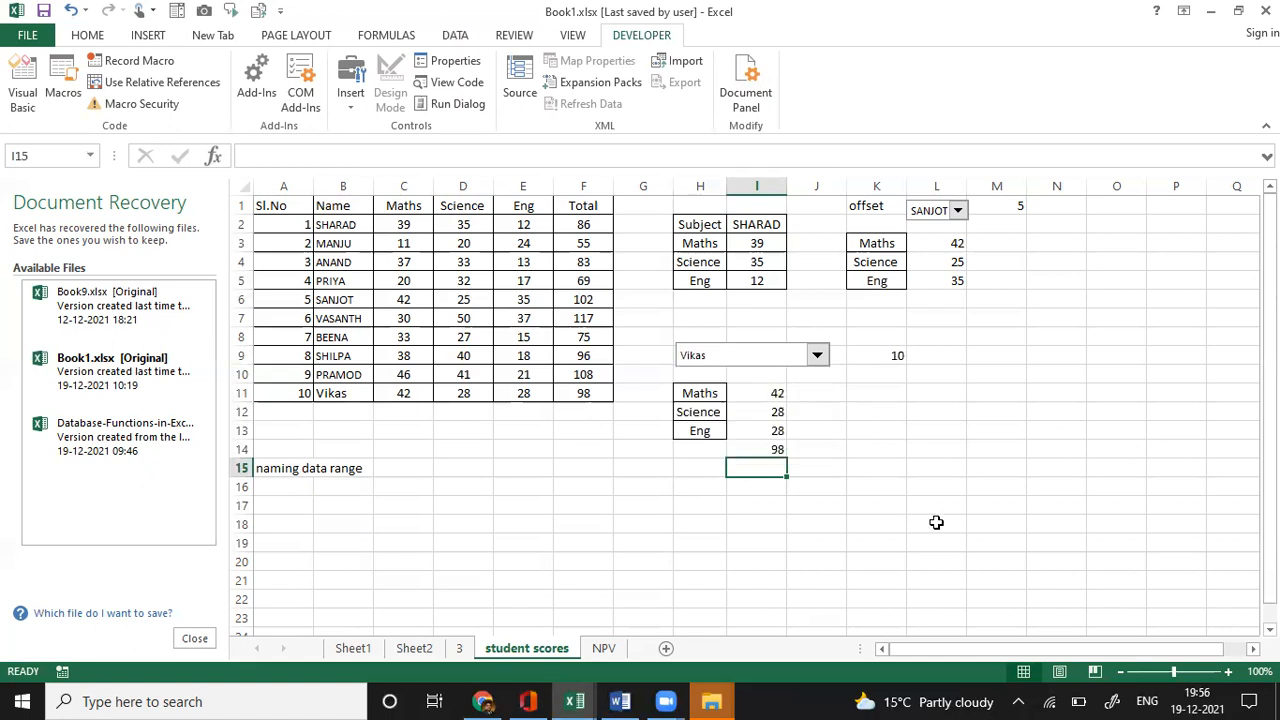
pyautogui.rightClick(822, 361)
pyautogui.press('Escape')
pyautogui.click(917, 411)
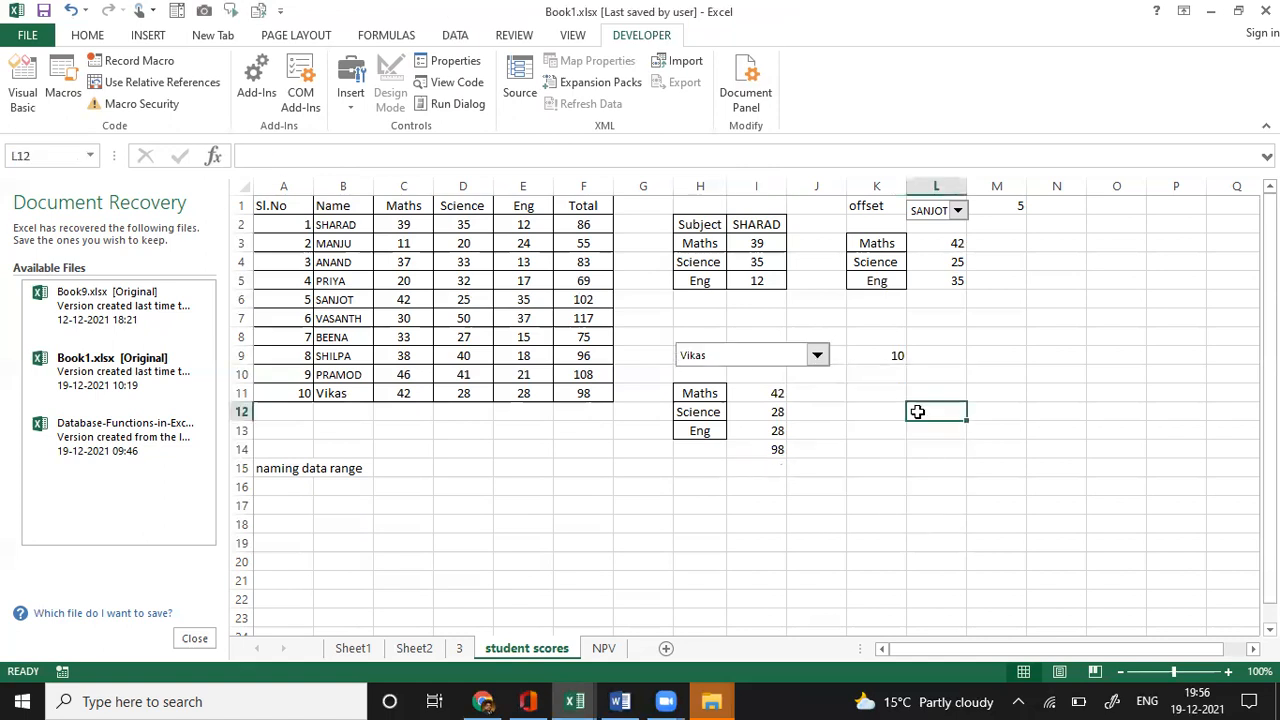
pyautogui.click(817, 358)
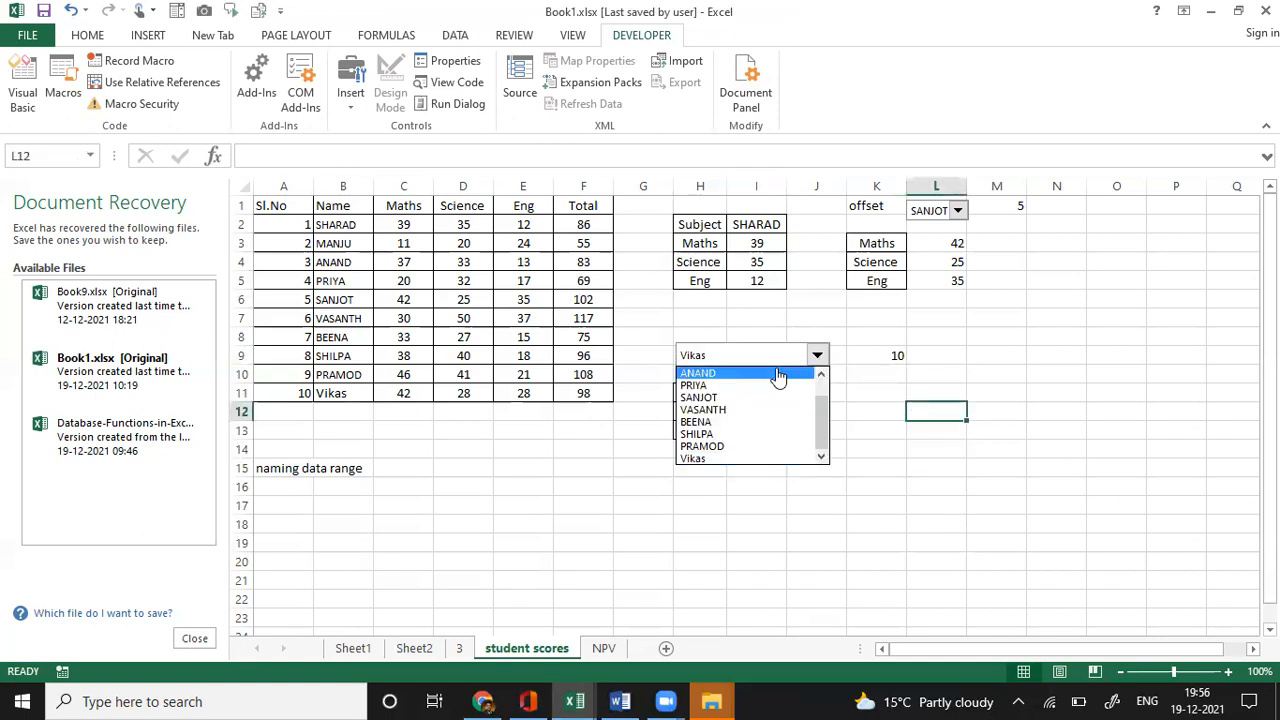
pyautogui.click(778, 374)
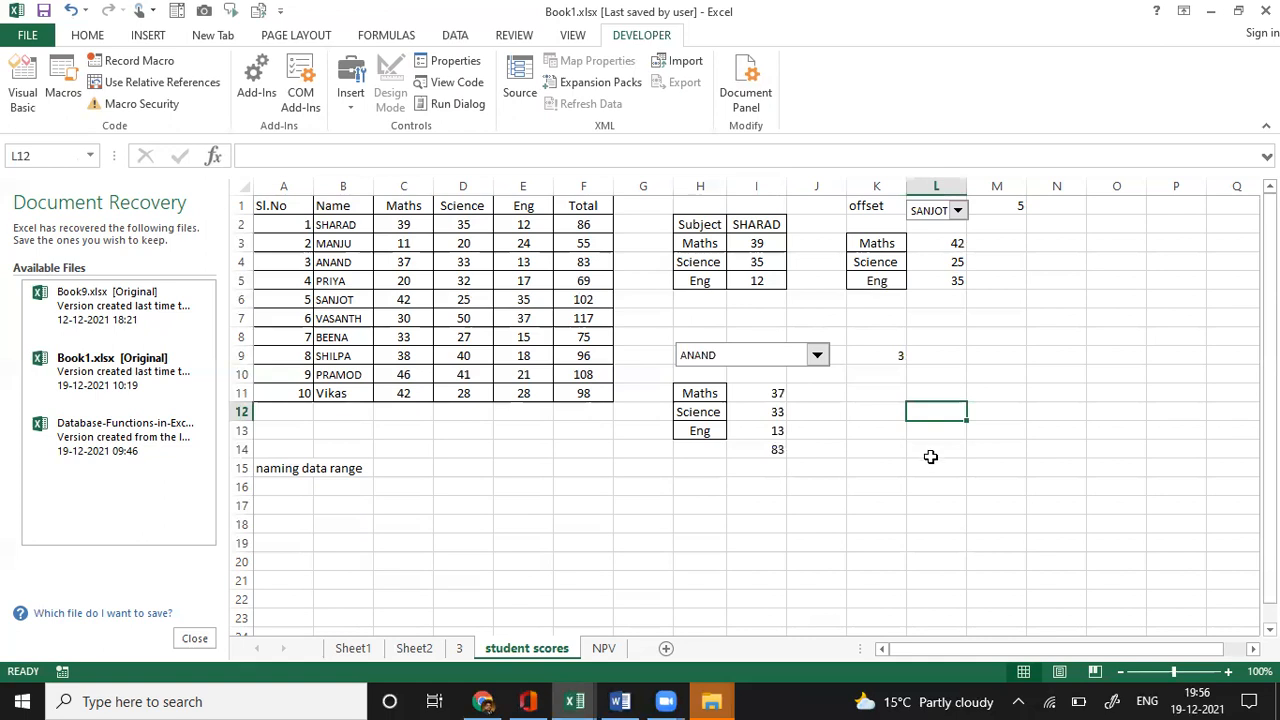
pyautogui.click(756, 398)
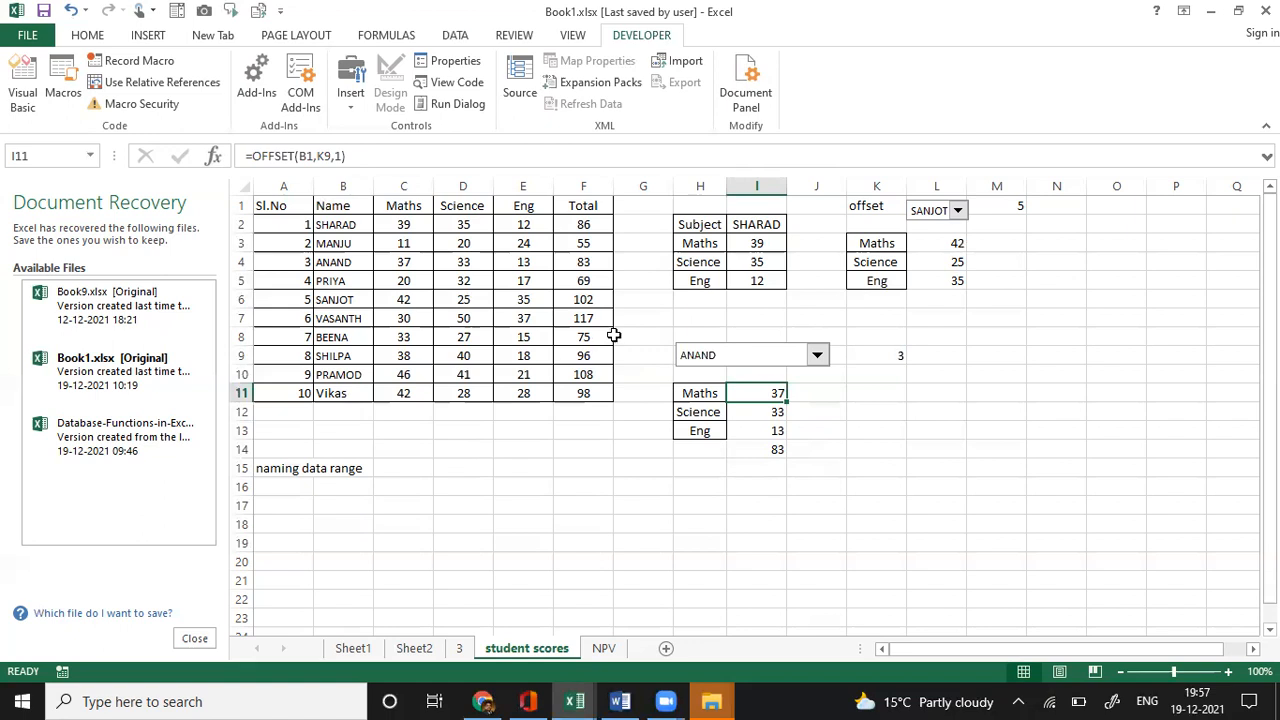
pyautogui.click(884, 438)
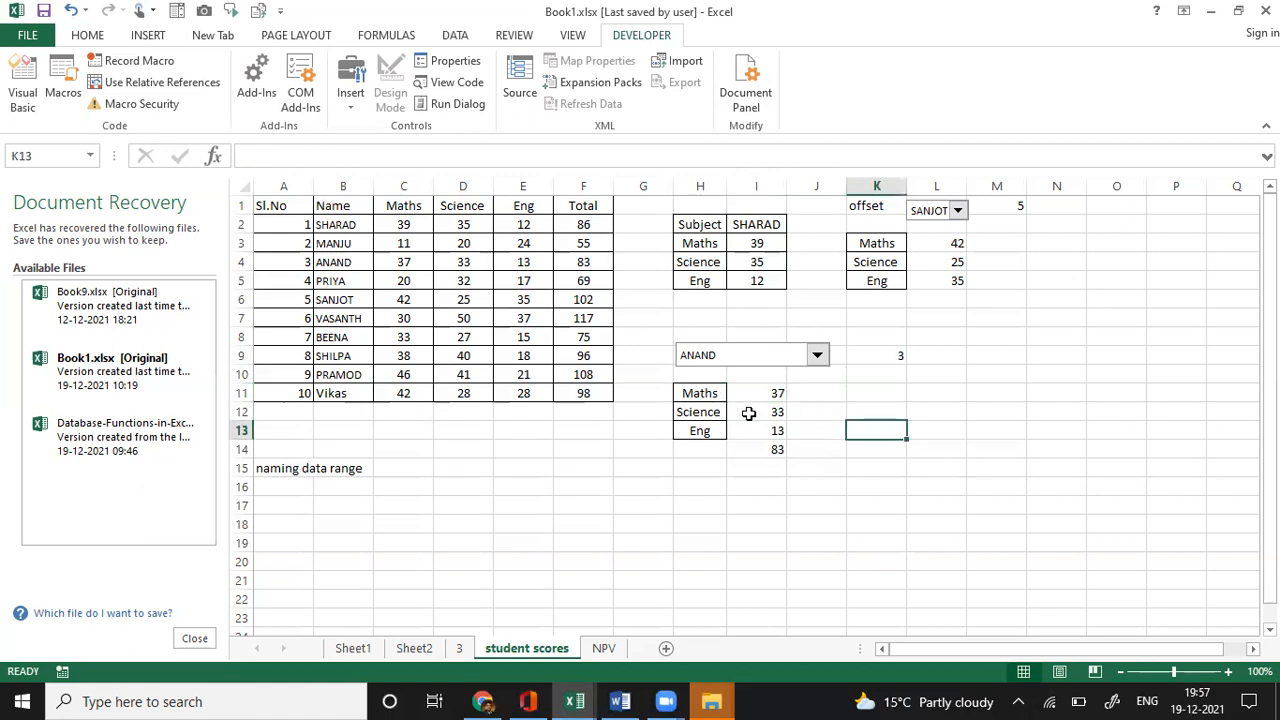
# - Insert a 2-D clustered column chart from the subject scores in H11:I13
pyautogui.moveTo(703, 395); pyautogui.dragTo(745, 433)
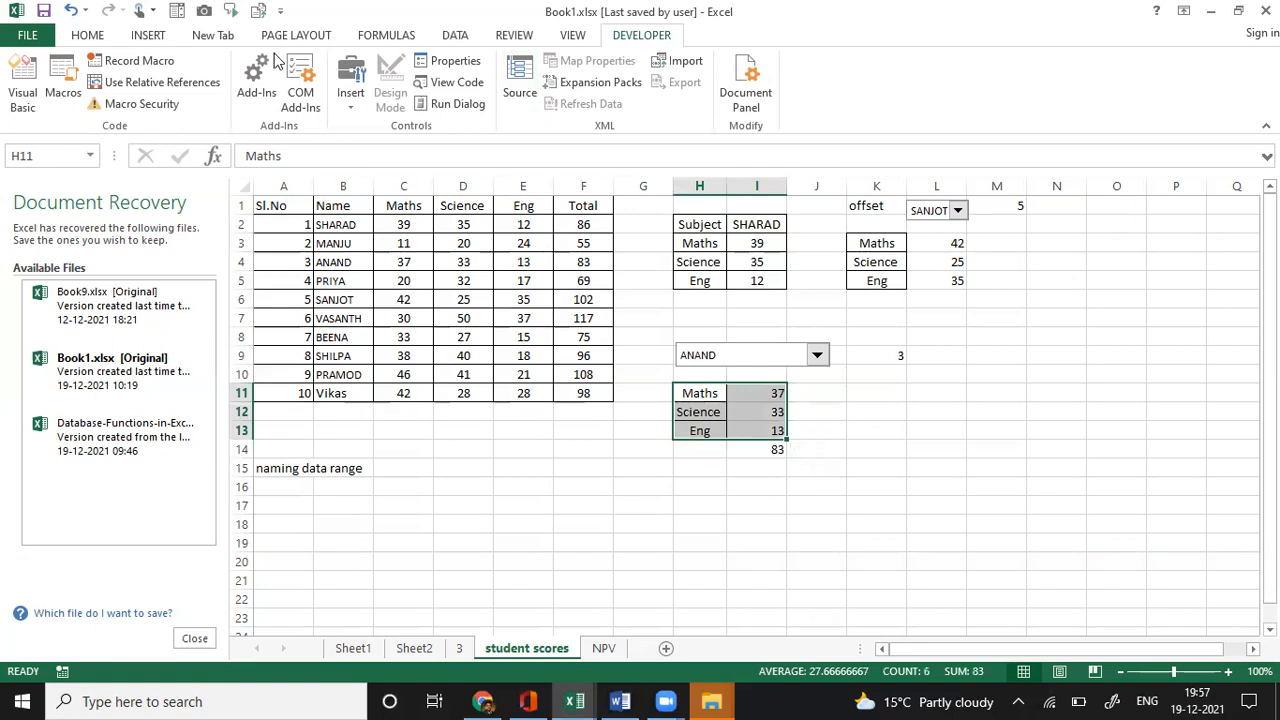
pyautogui.click(148, 37)
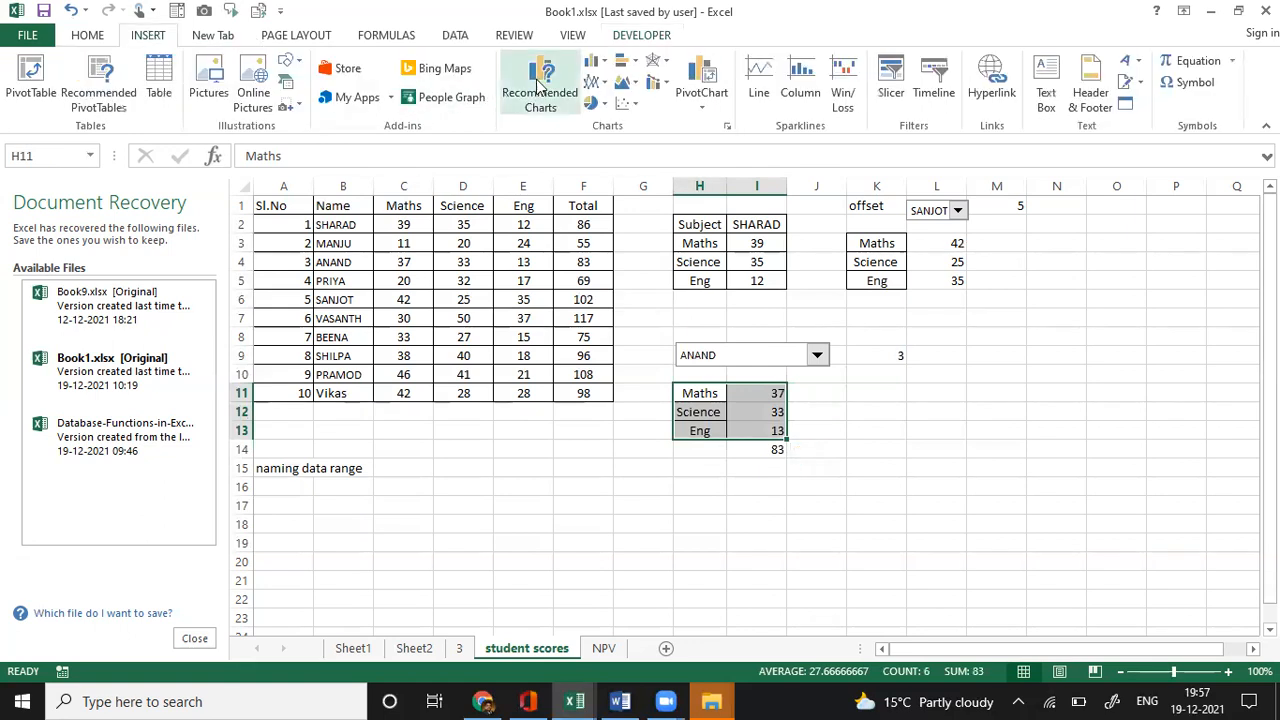
pyautogui.click(591, 68)
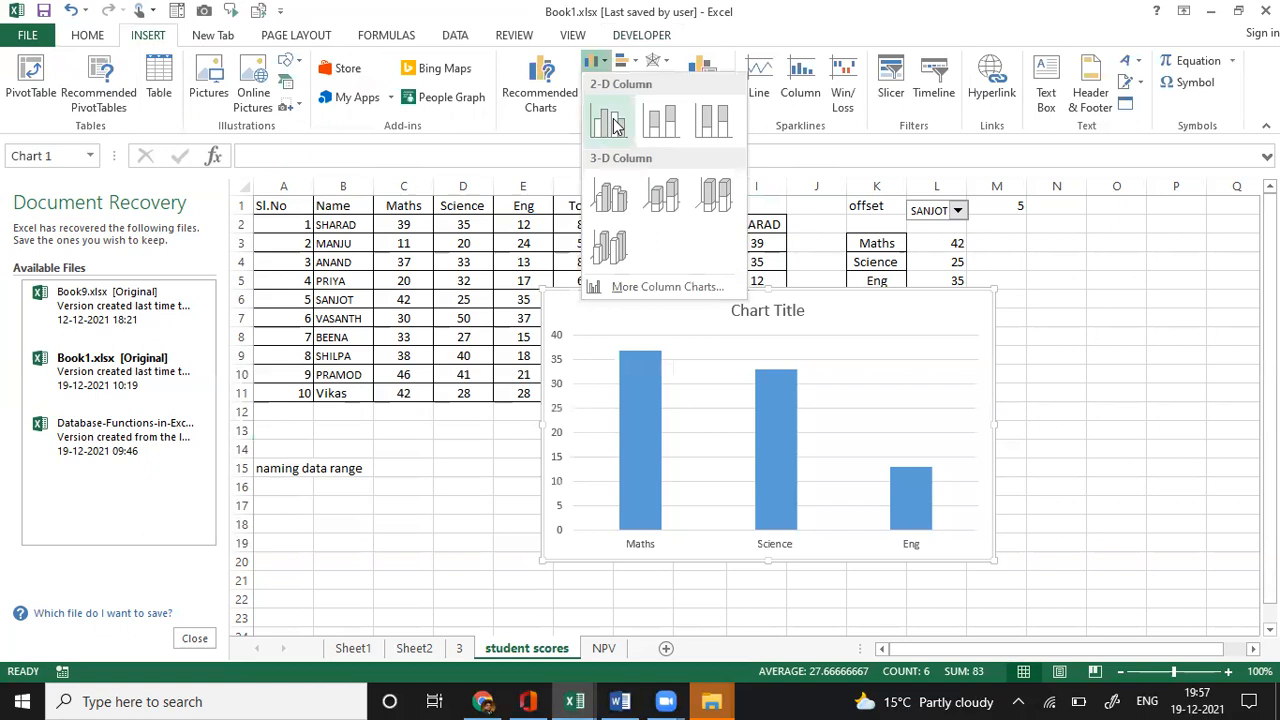
pyautogui.click(601, 121)
# - Move the chart beside the row 9 score lookup and shrink it so it starts near K8 and leaves the lookup uncovered
pyautogui.moveTo(700, 310); pyautogui.dragTo(999, 353)
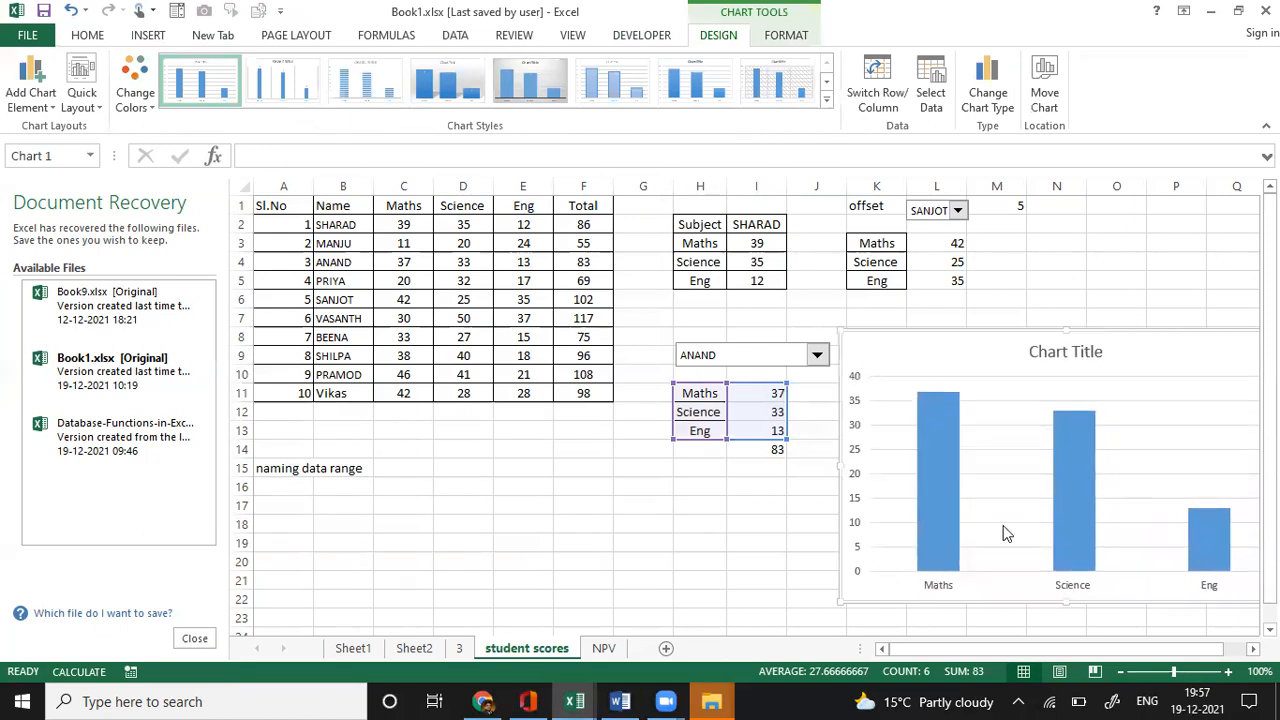
pyautogui.click(1234, 424)
pyautogui.moveTo(838, 332); pyautogui.dragTo(890, 356)
pyautogui.click(651, 469)
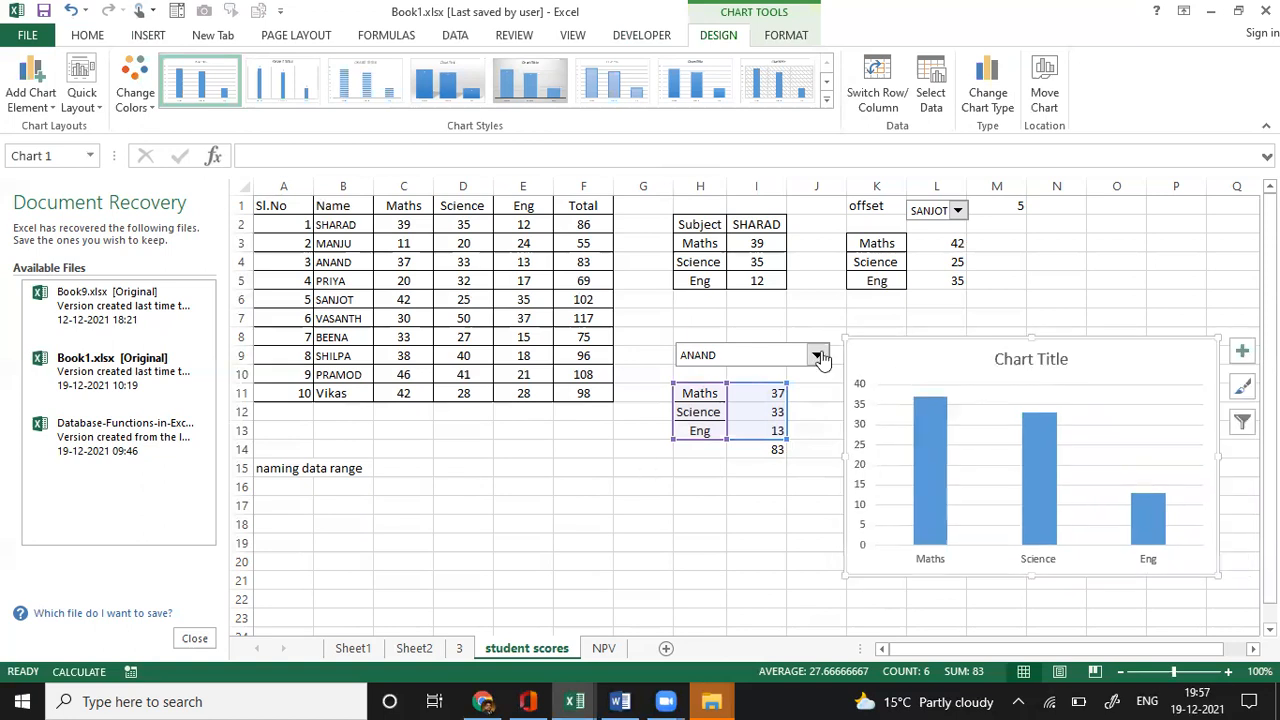
# - Choose the fourth and the sixth student in the row 9 combo box to check that the chart follows the selection
pyautogui.click(818, 356)
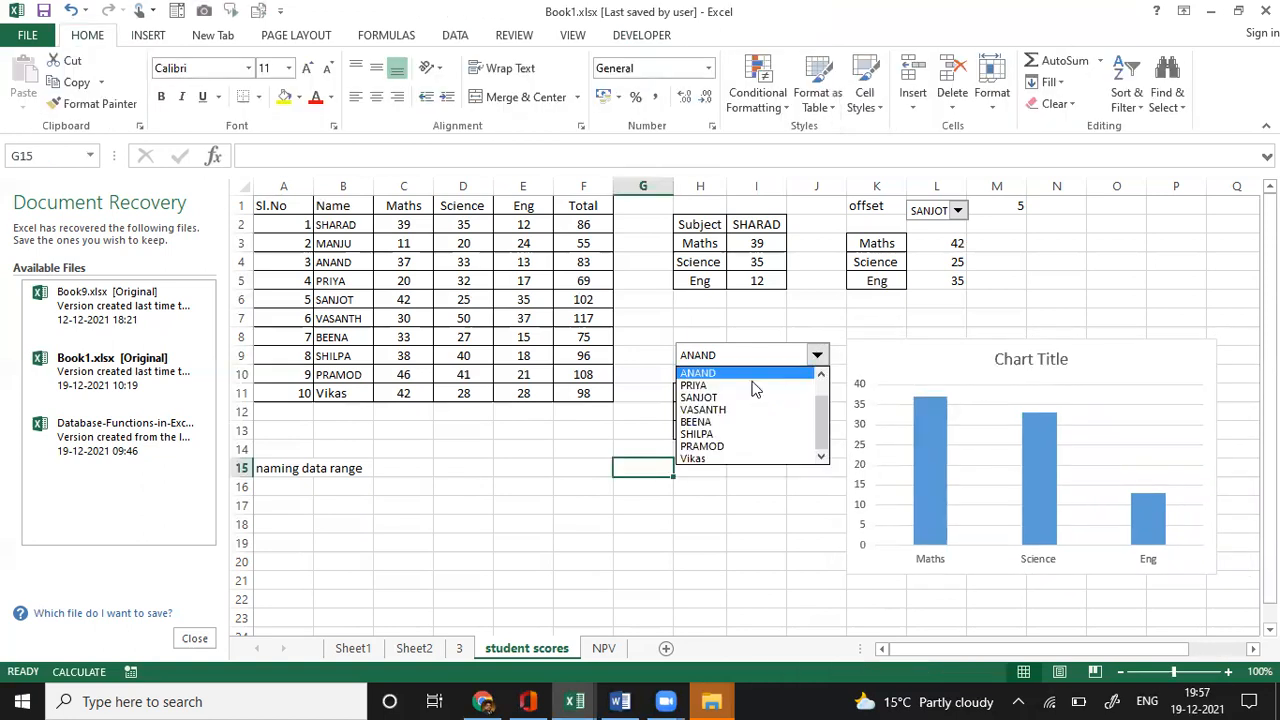
pyautogui.click(753, 386)
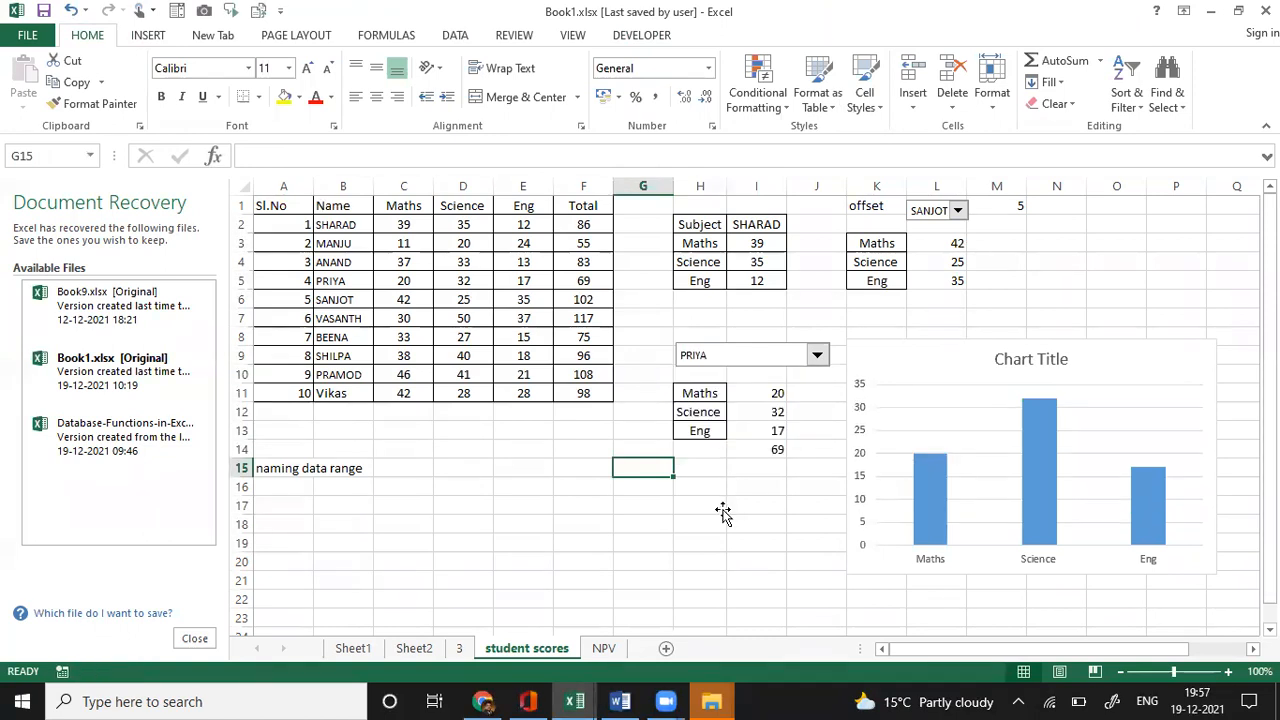
pyautogui.click(723, 510)
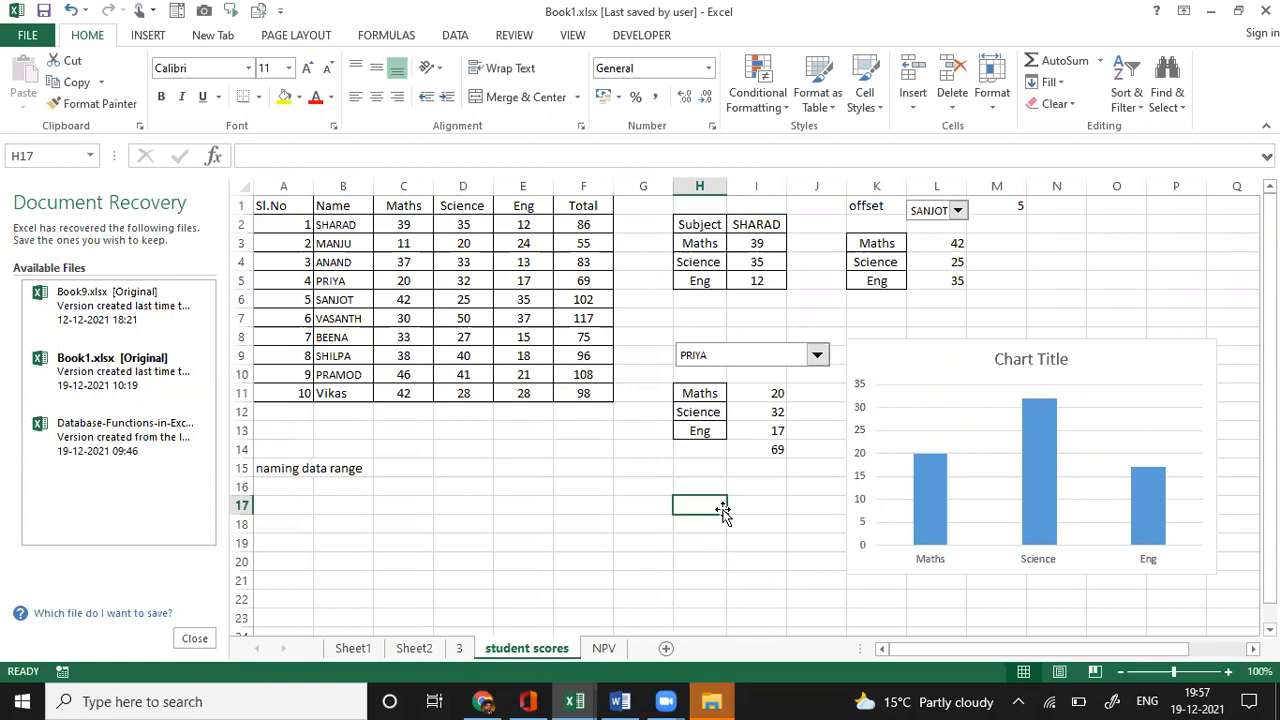
pyautogui.click(817, 358)
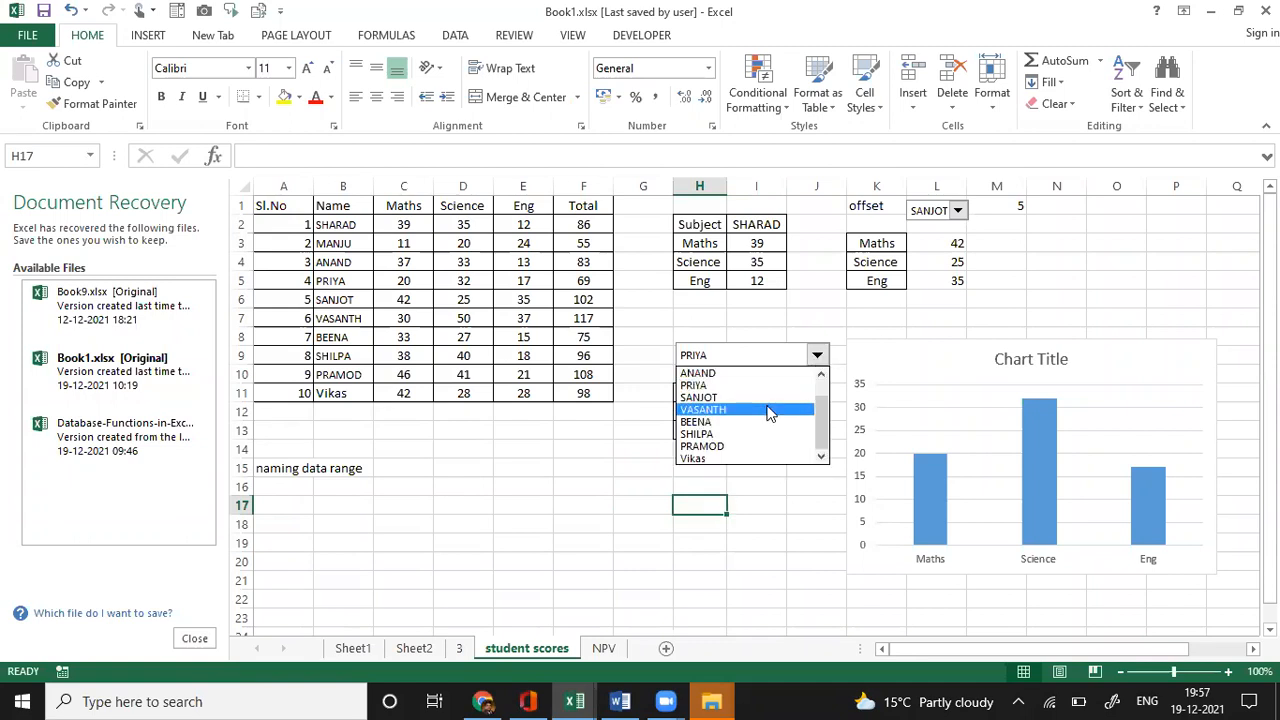
pyautogui.click(770, 411)
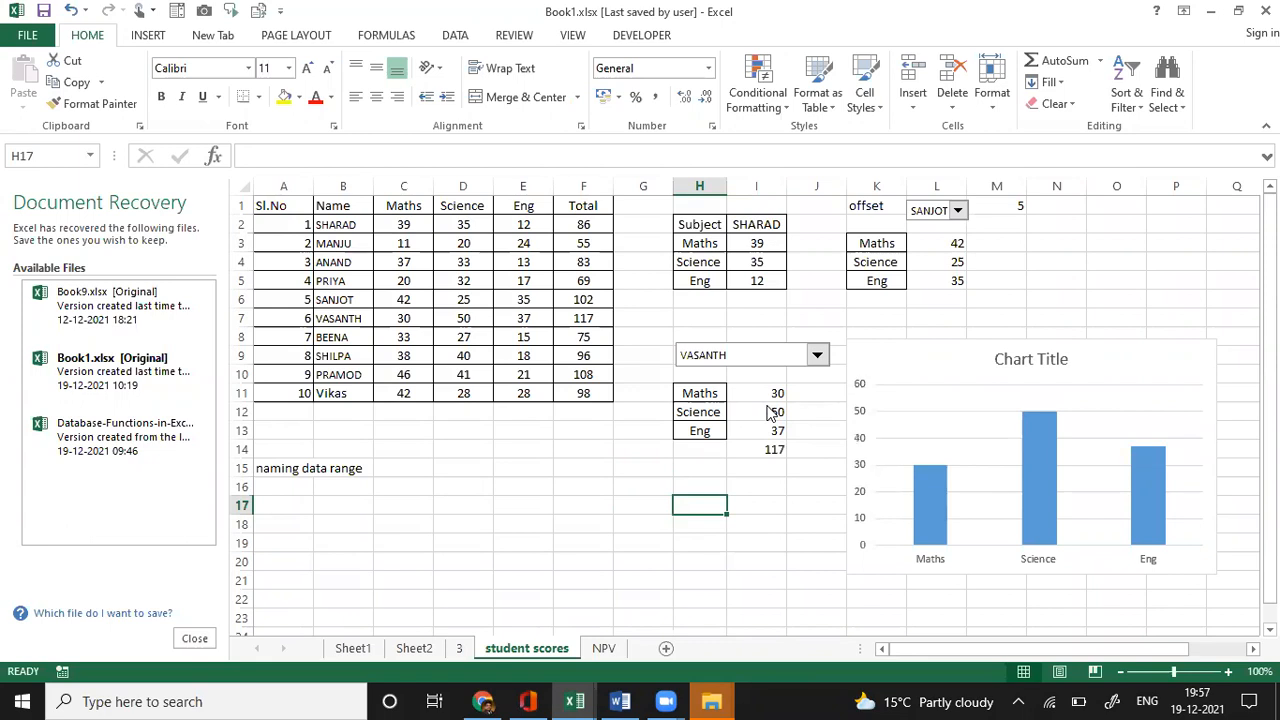
# - Add data labels to the chart's columns and choose the ninth student in the row 9 combo box
pyautogui.rightClick(937, 493)
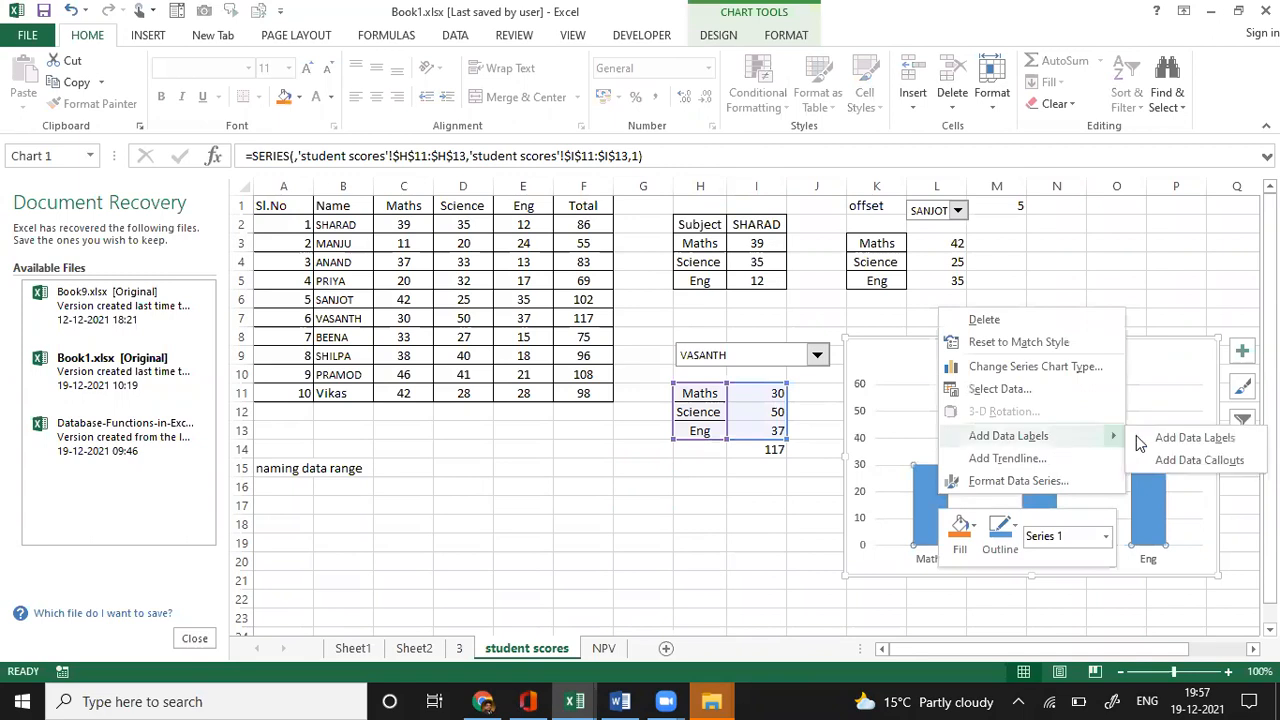
pyautogui.click(1165, 438)
pyautogui.click(781, 541)
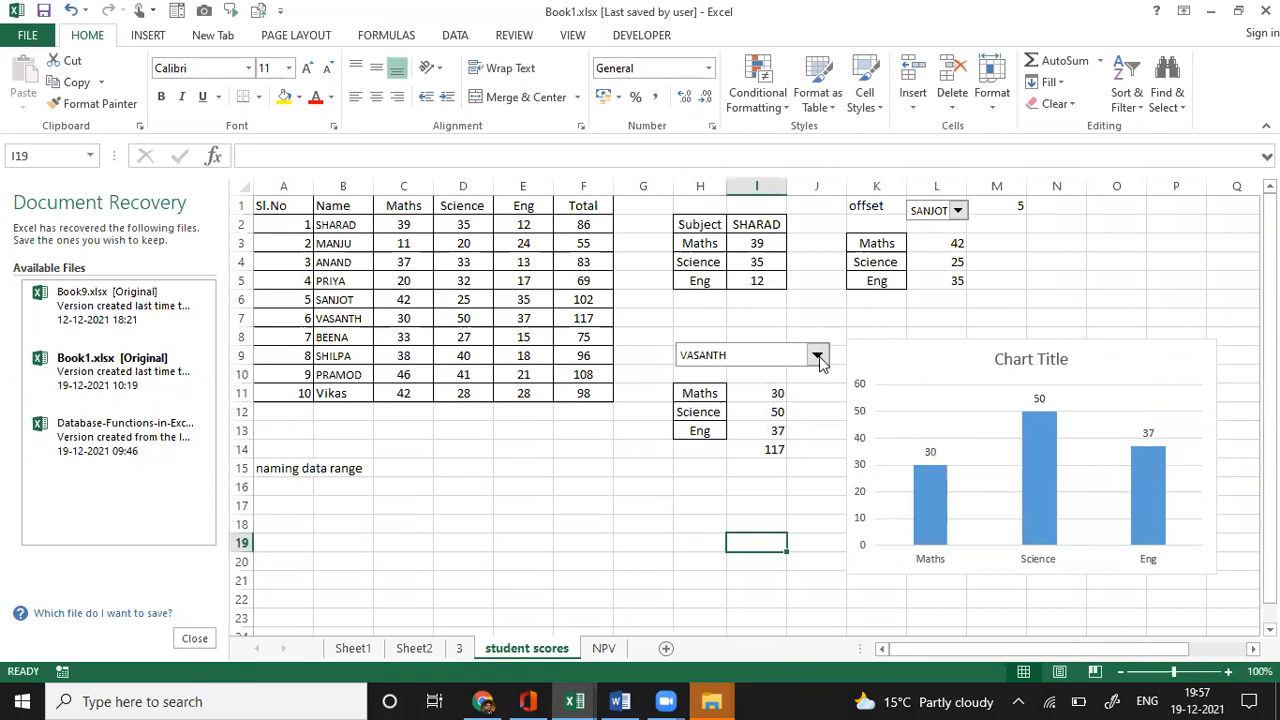
pyautogui.click(817, 356)
pyautogui.click(741, 447)
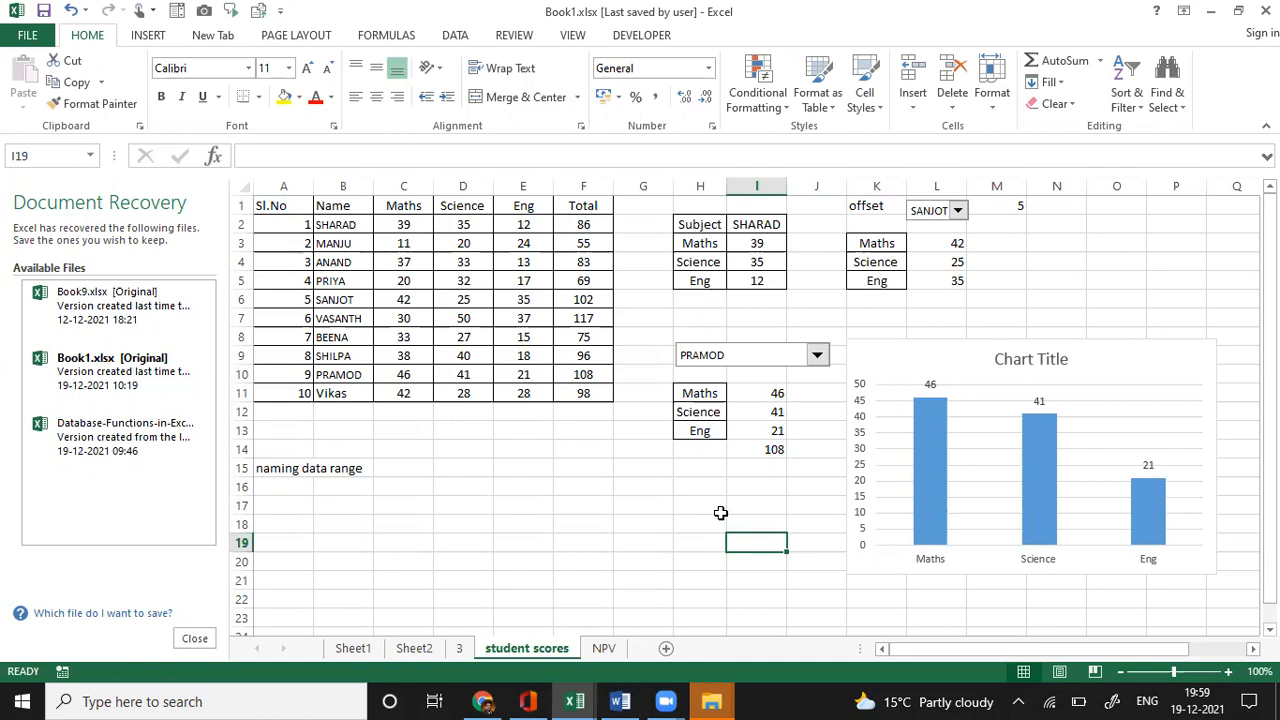
# - Prefix the formula in I11 with an apostrophe to show =OFFSET(B1,K9,1) as text
pyautogui.click(772, 396)
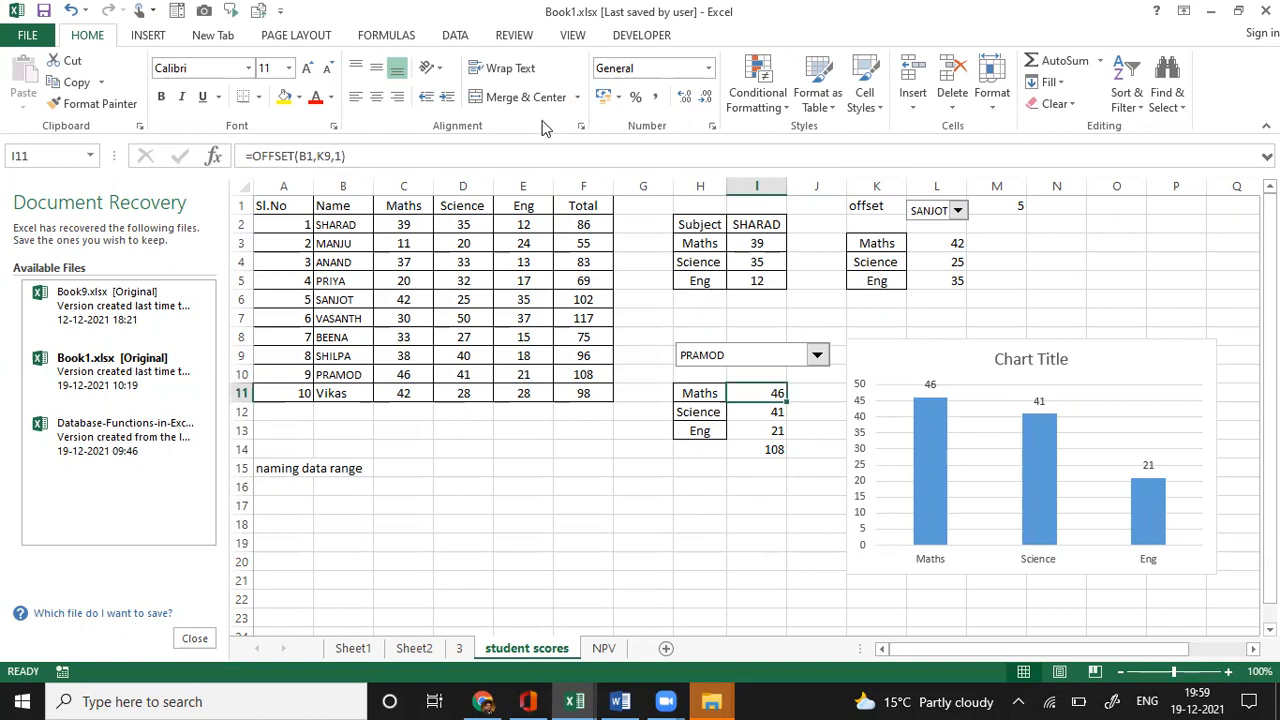
pyautogui.click(245, 157)
pyautogui.write("'")
pyautogui.press('Return')
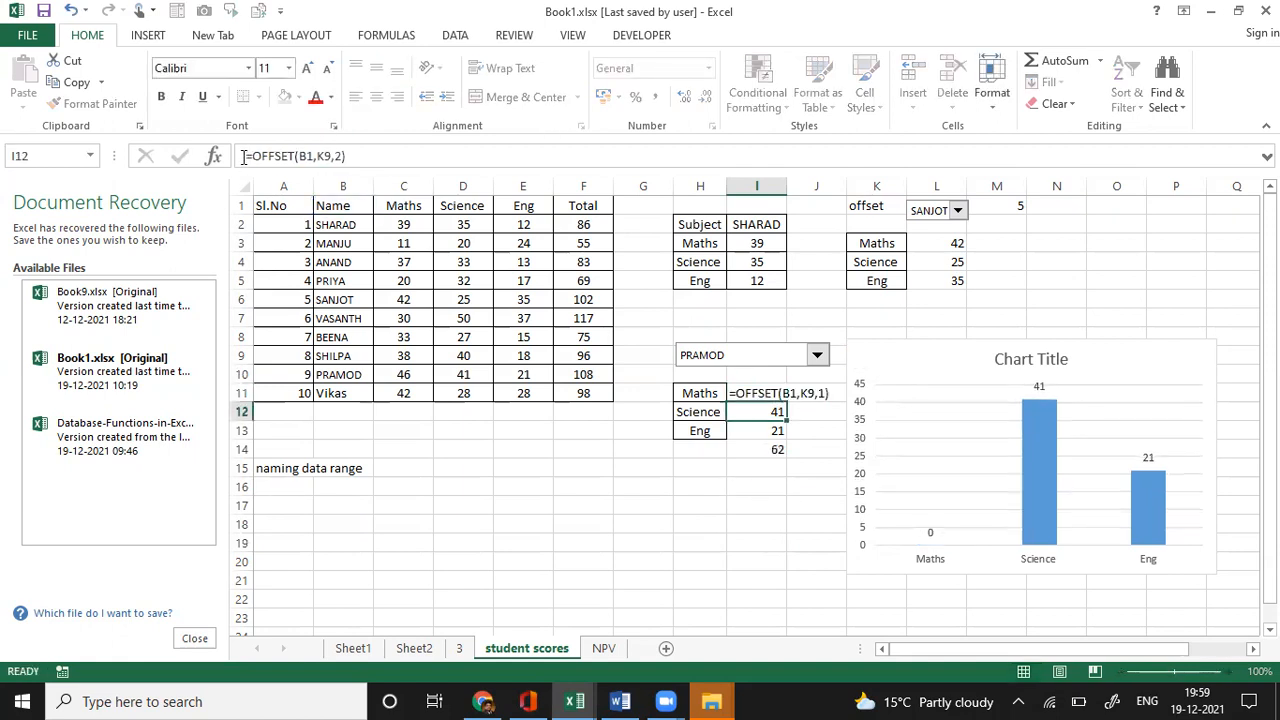
pyautogui.click(749, 597)
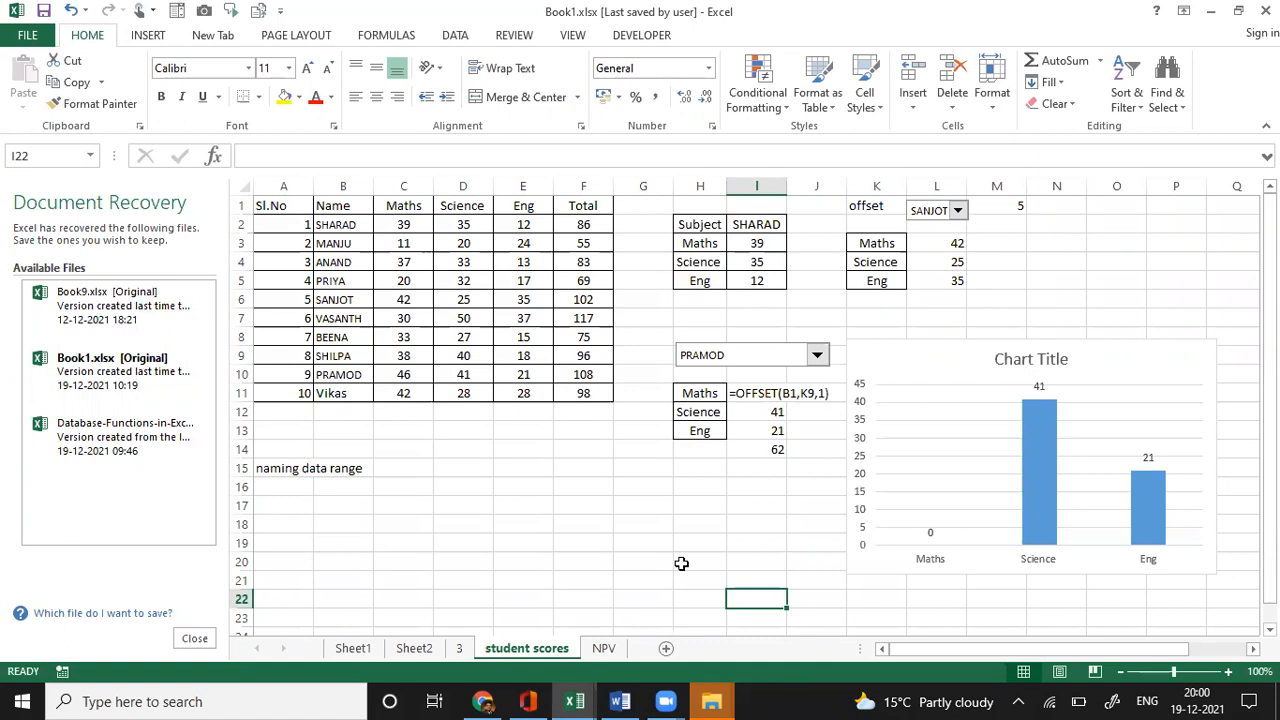
# - Review the NPV sheet's cash flows, the discount rate in E1 and the NPV formula in E4
pyautogui.click(603, 650)
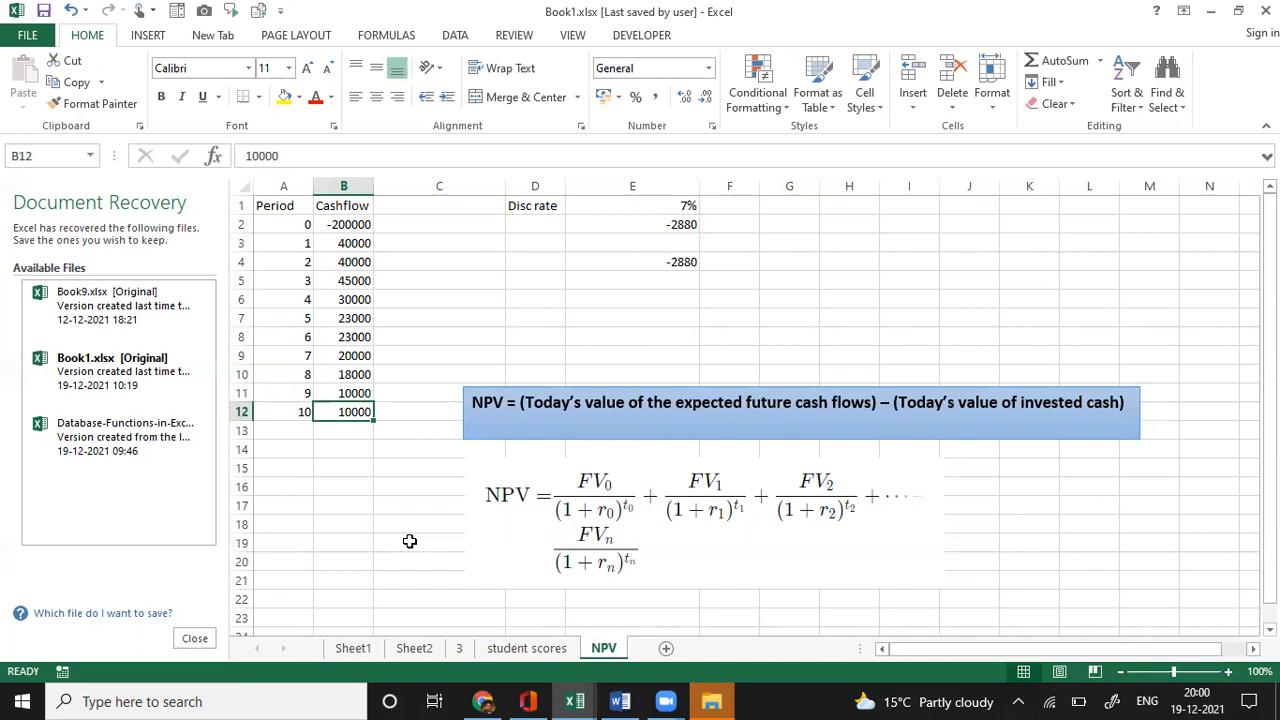
pyautogui.click(352, 247)
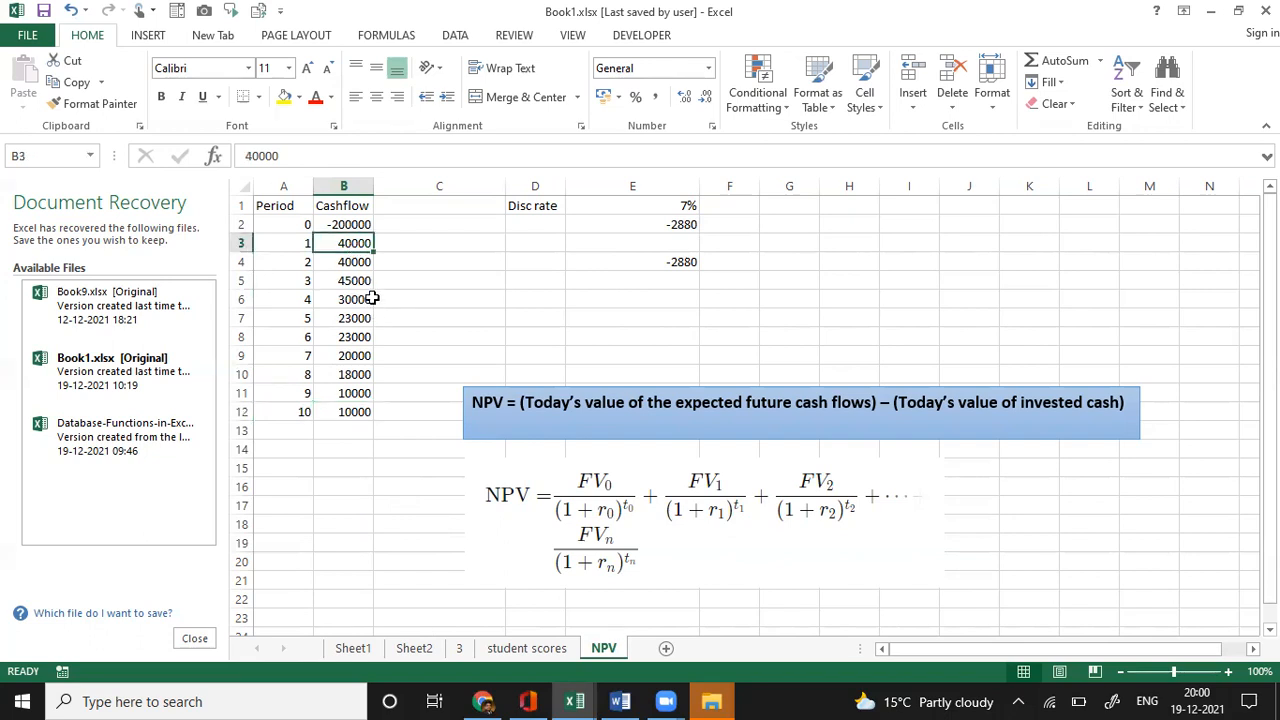
pyautogui.click(631, 205)
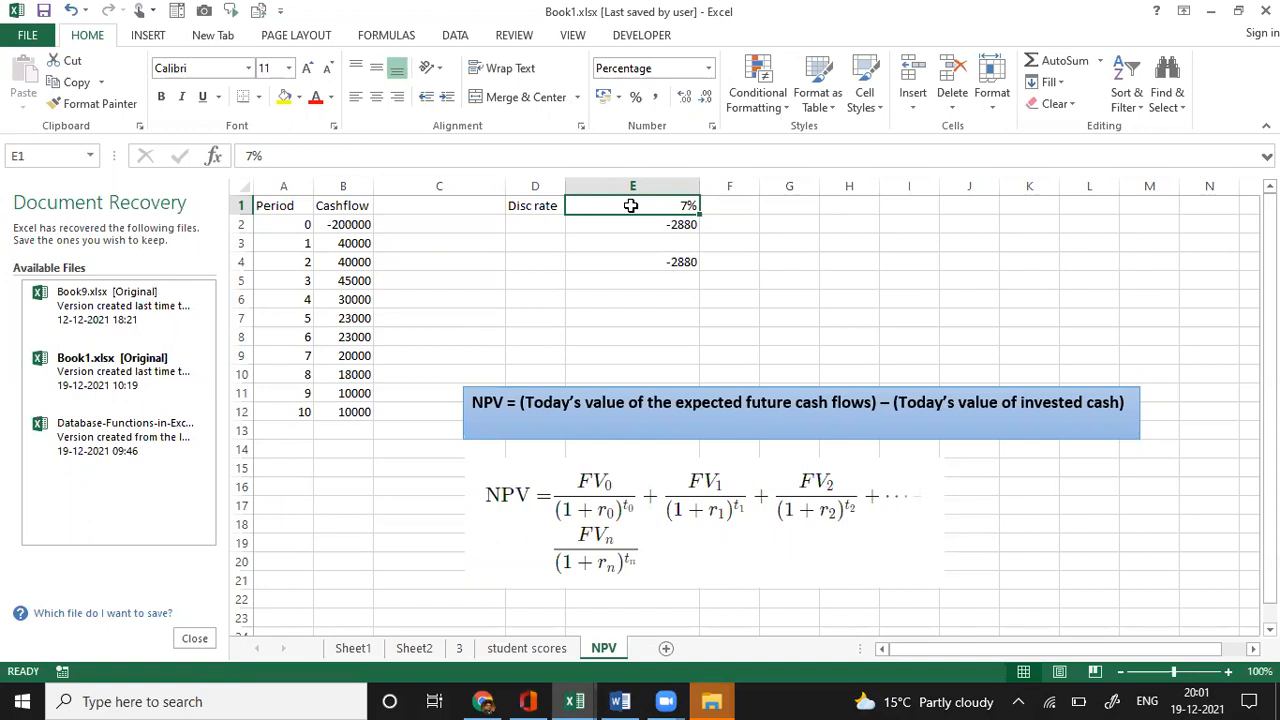
pyautogui.click(614, 261)
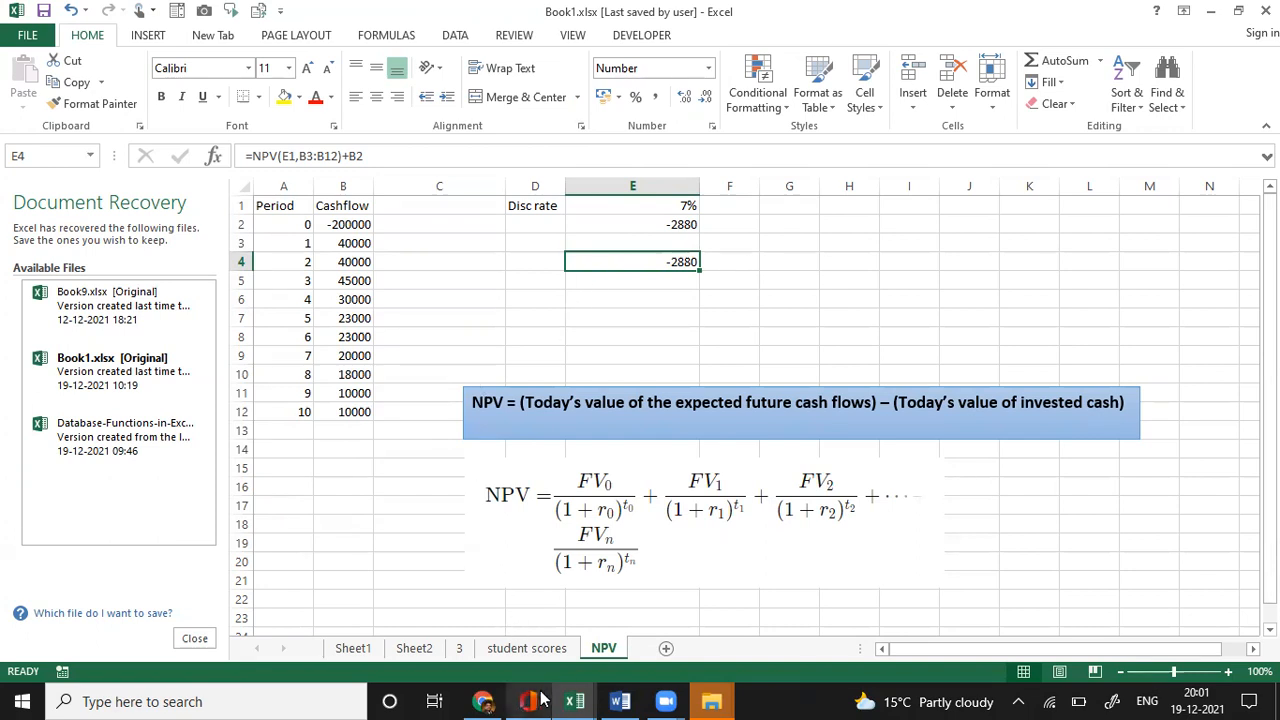
pyautogui.click(610, 312)
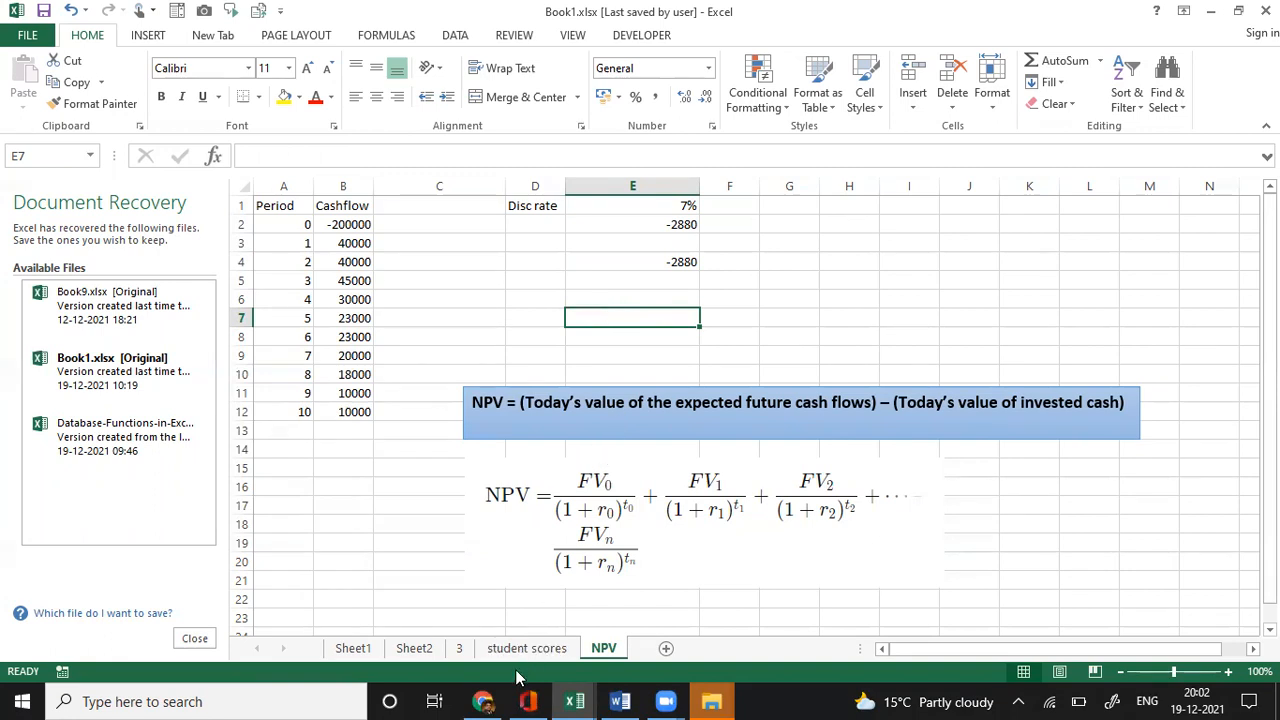
# - Look through Sheet1, Sheet2 with its database functions, and sheet 3
pyautogui.click(356, 648)
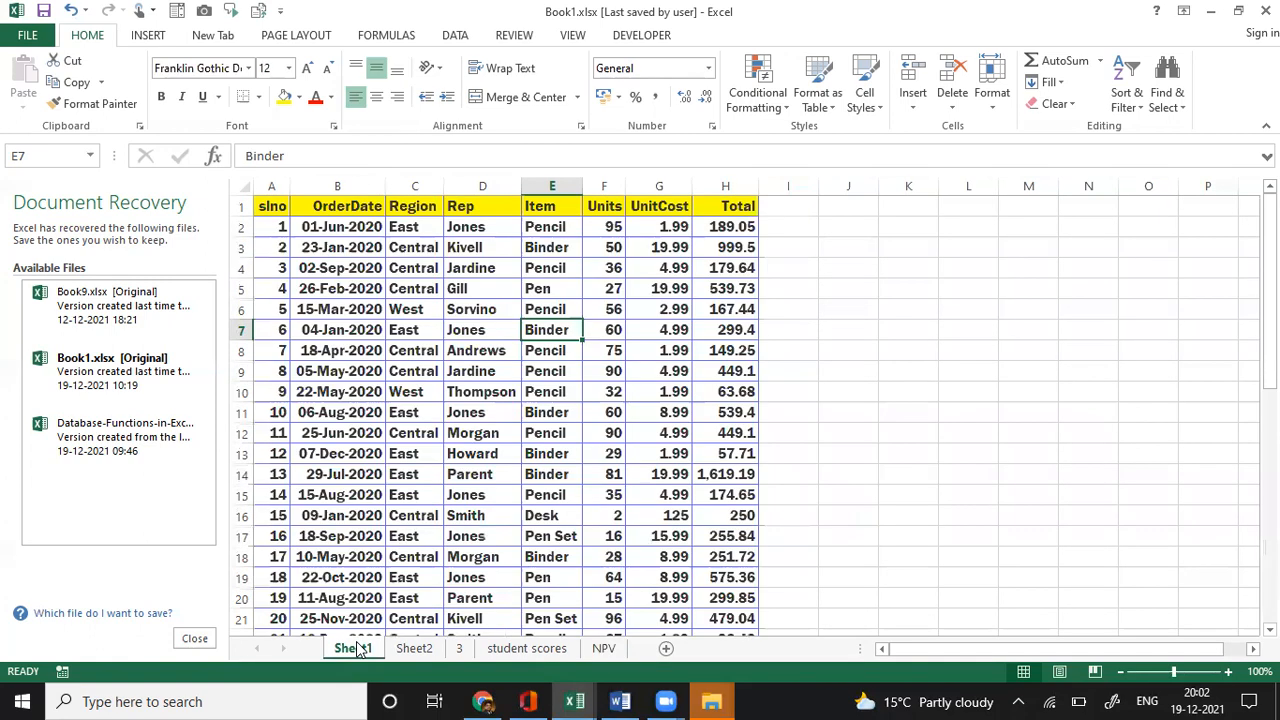
pyautogui.click(410, 649)
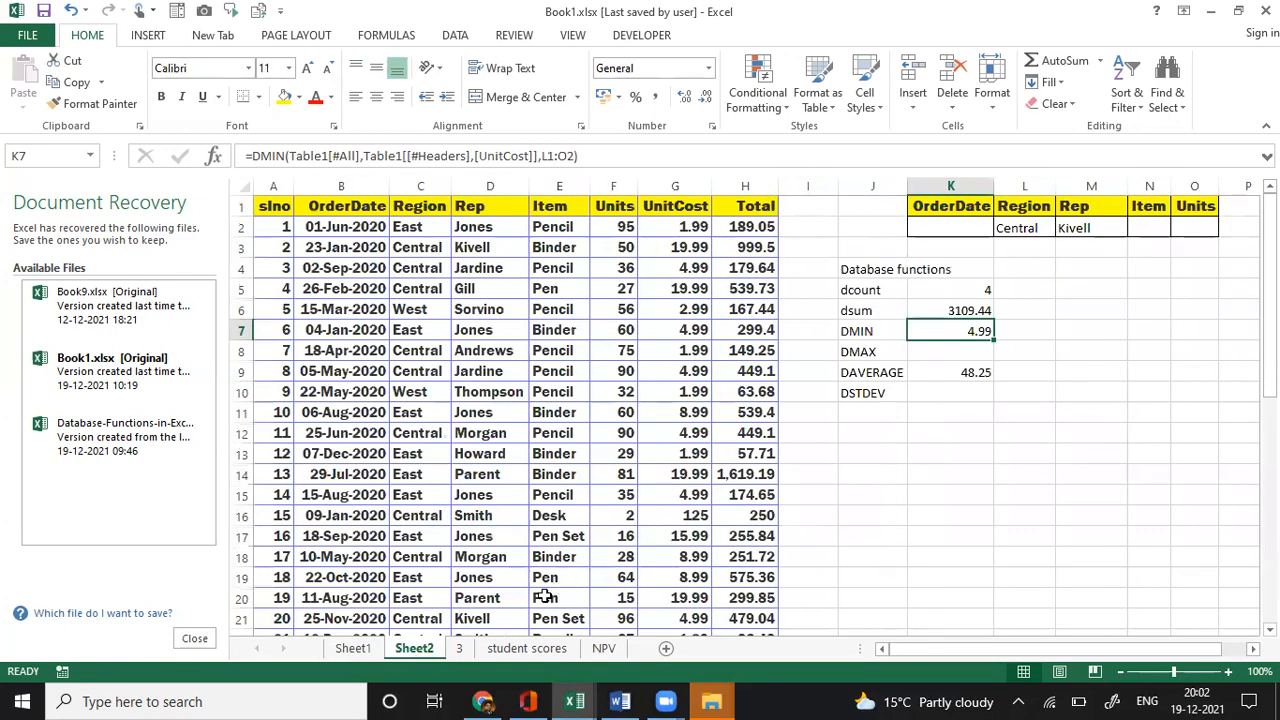
pyautogui.click(465, 649)
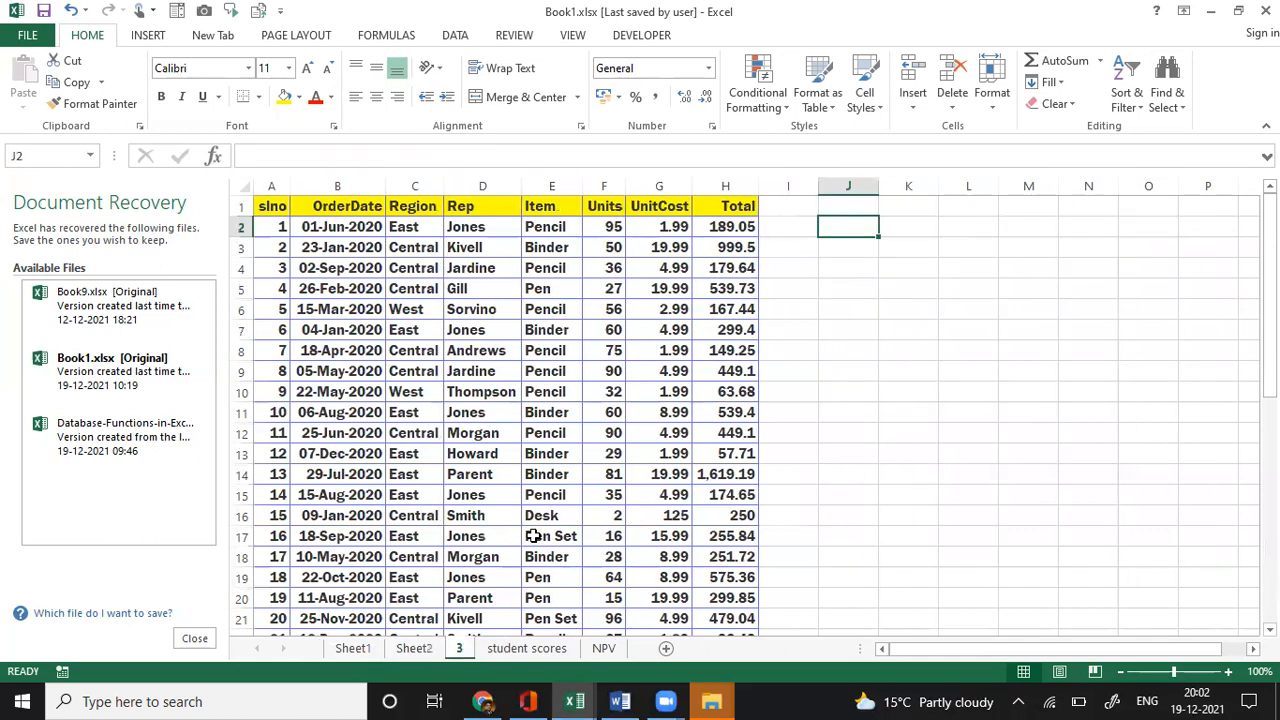